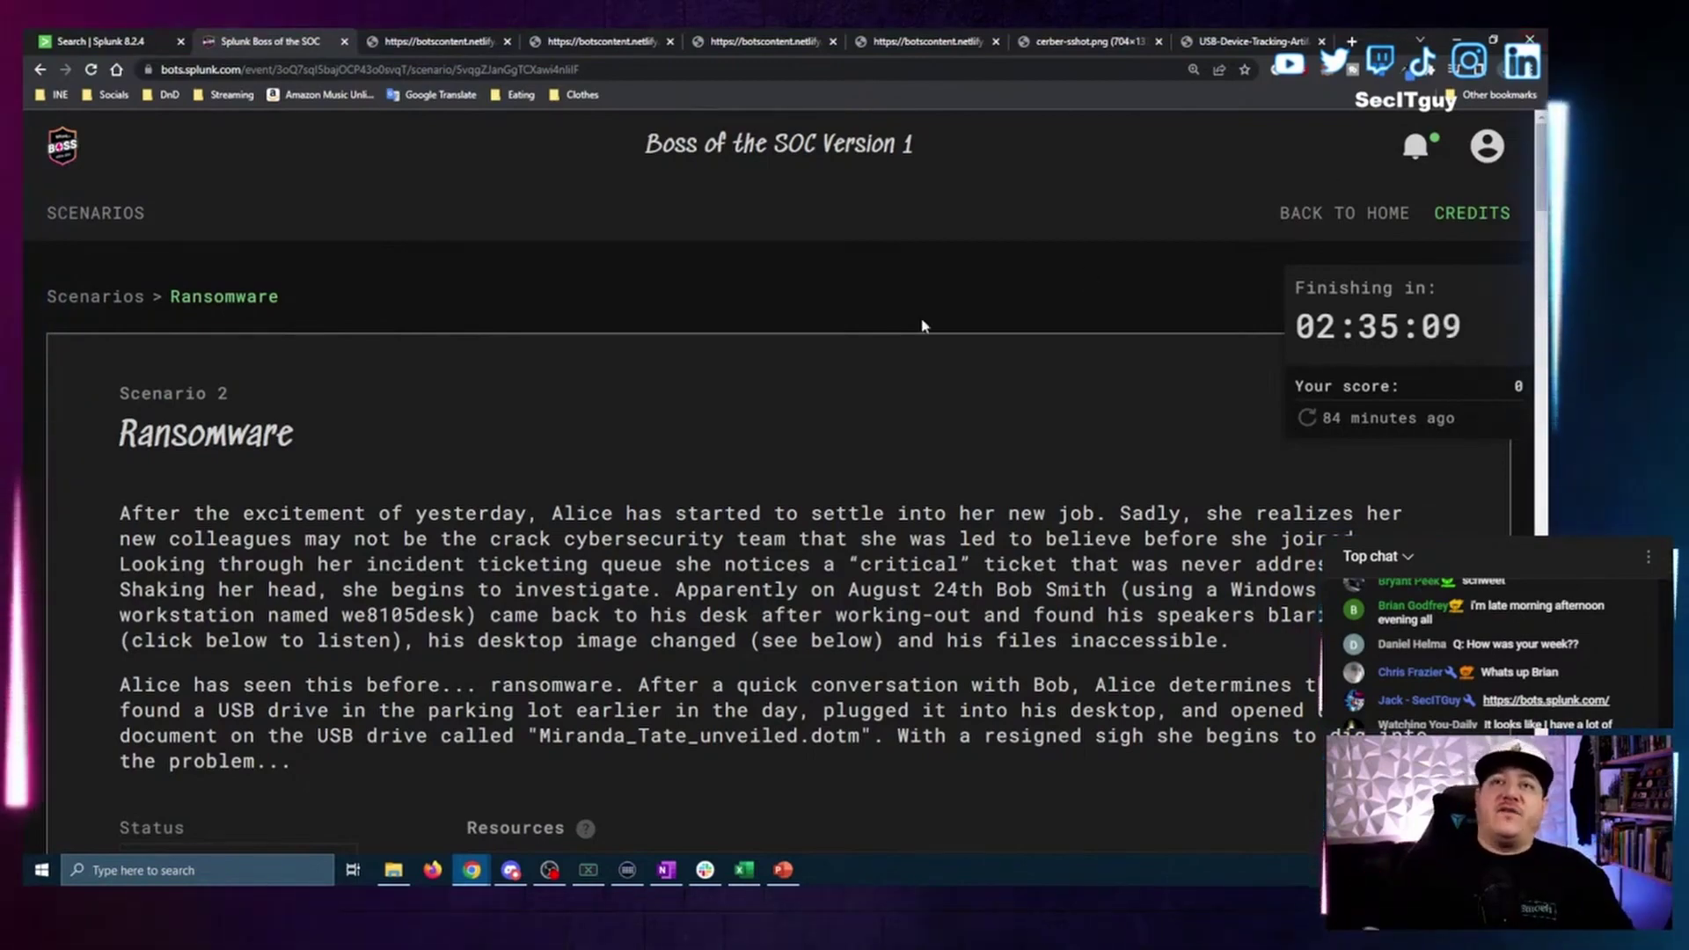
Go back to the Boss of the SOC scenario list and open the Ransomware scenario.
click(113, 299)
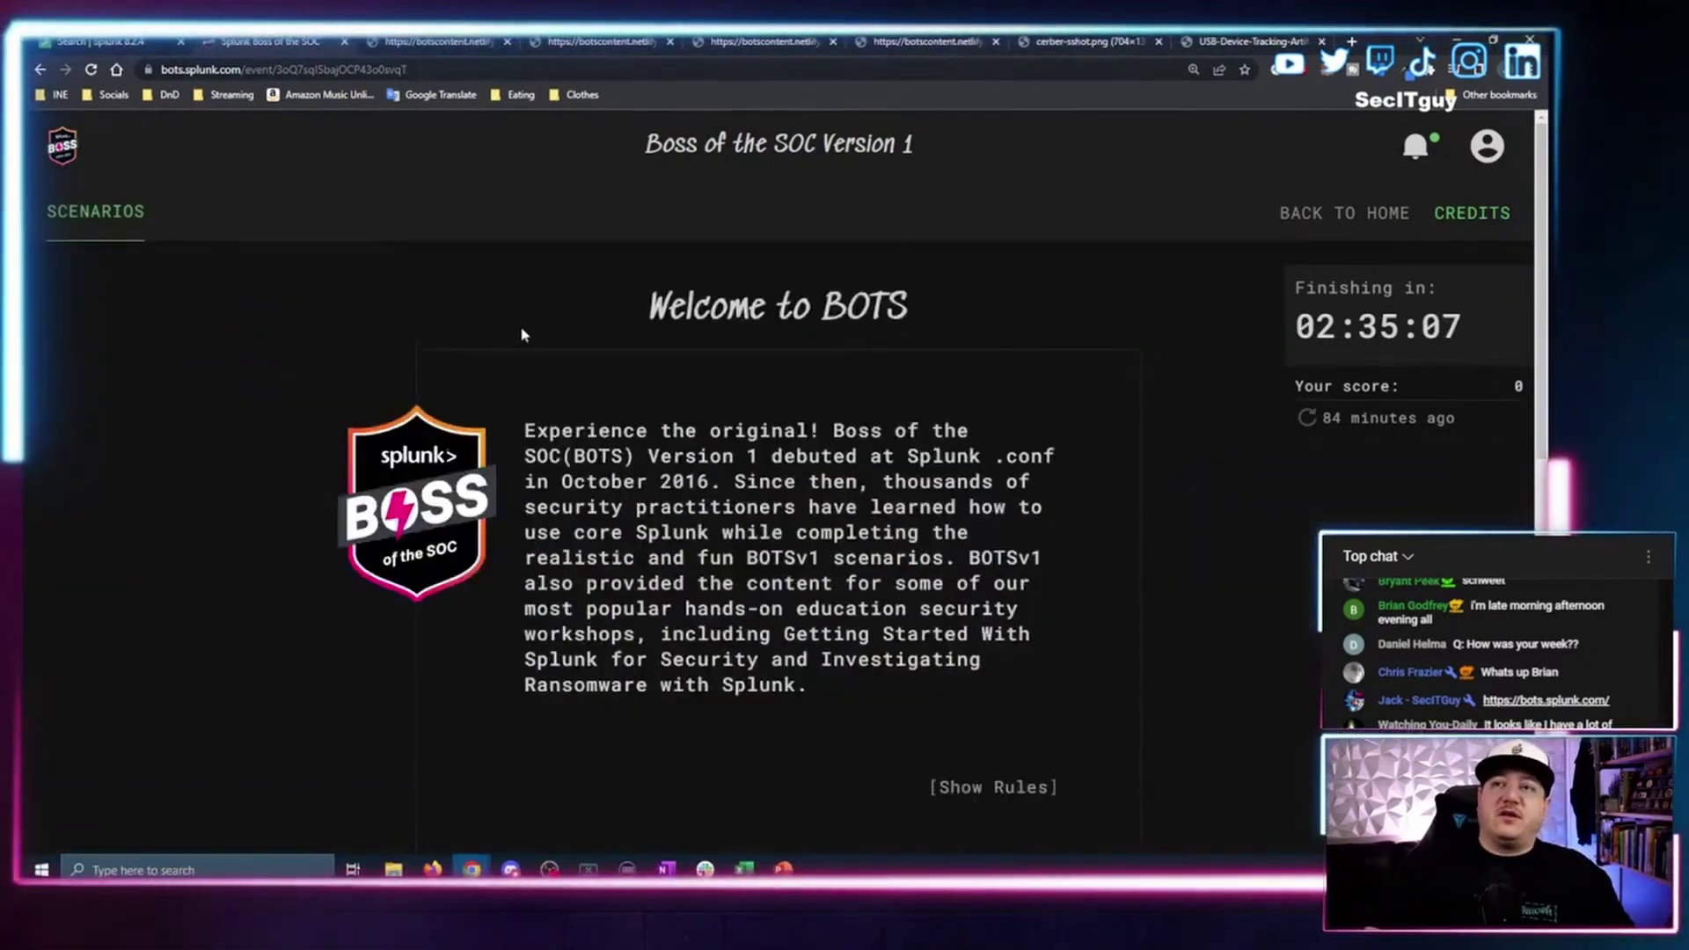
scroll(737, 327, down, 5)
scroll(879, 440, down, 2)
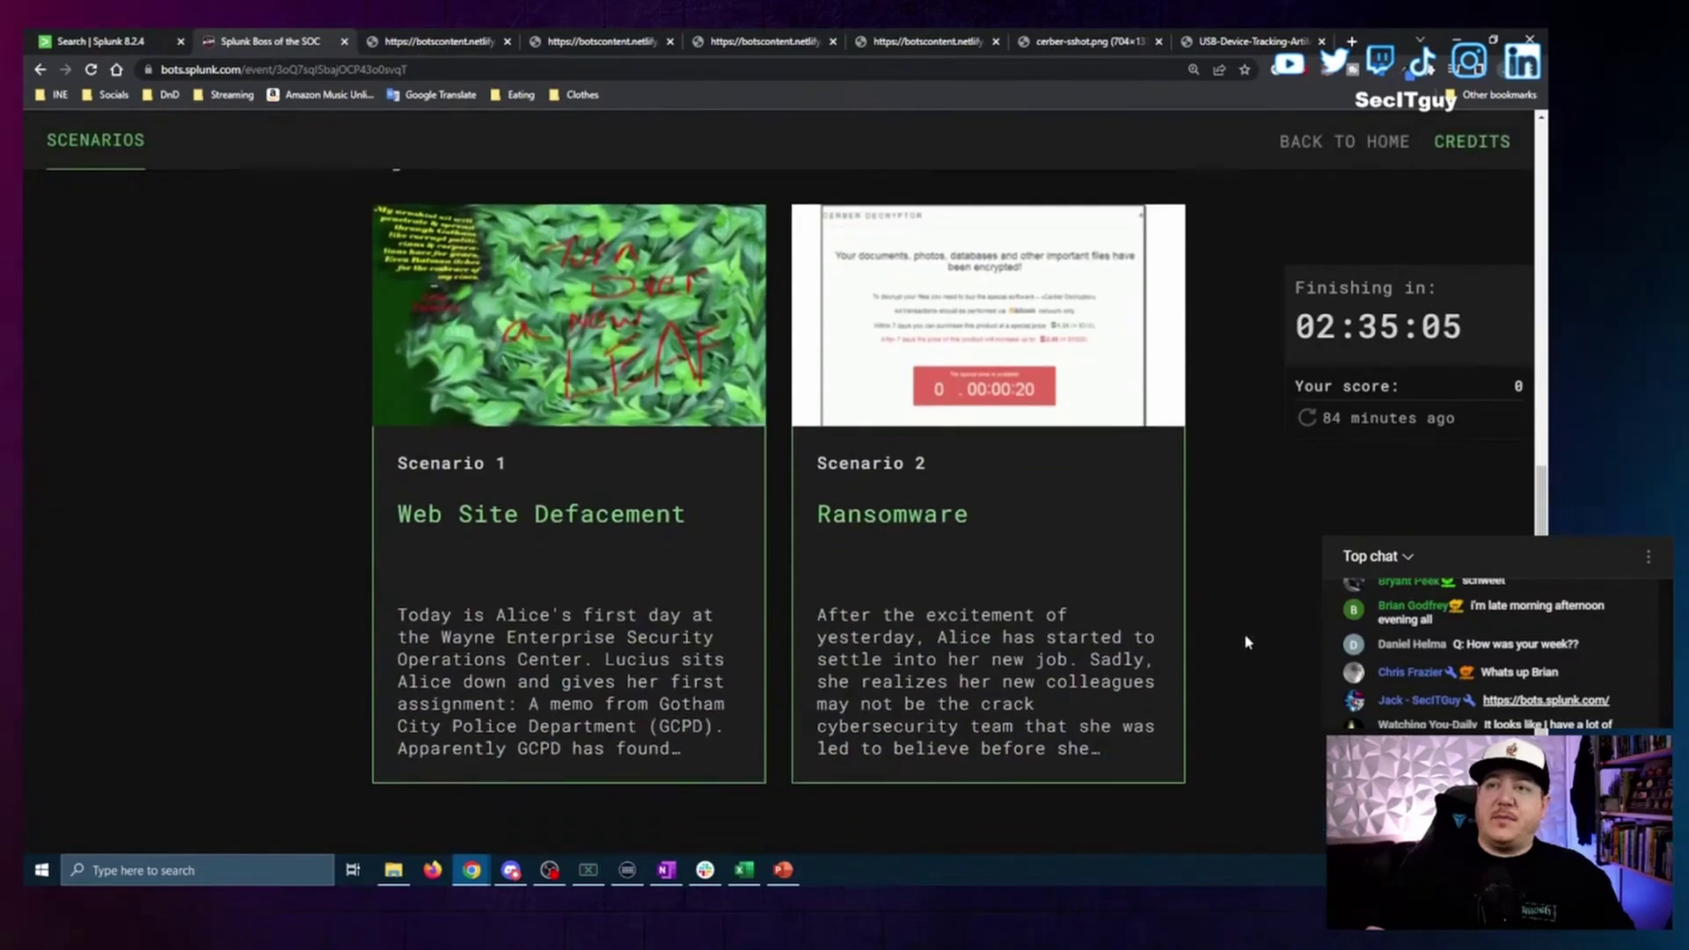
scroll(1011, 554, up, 1)
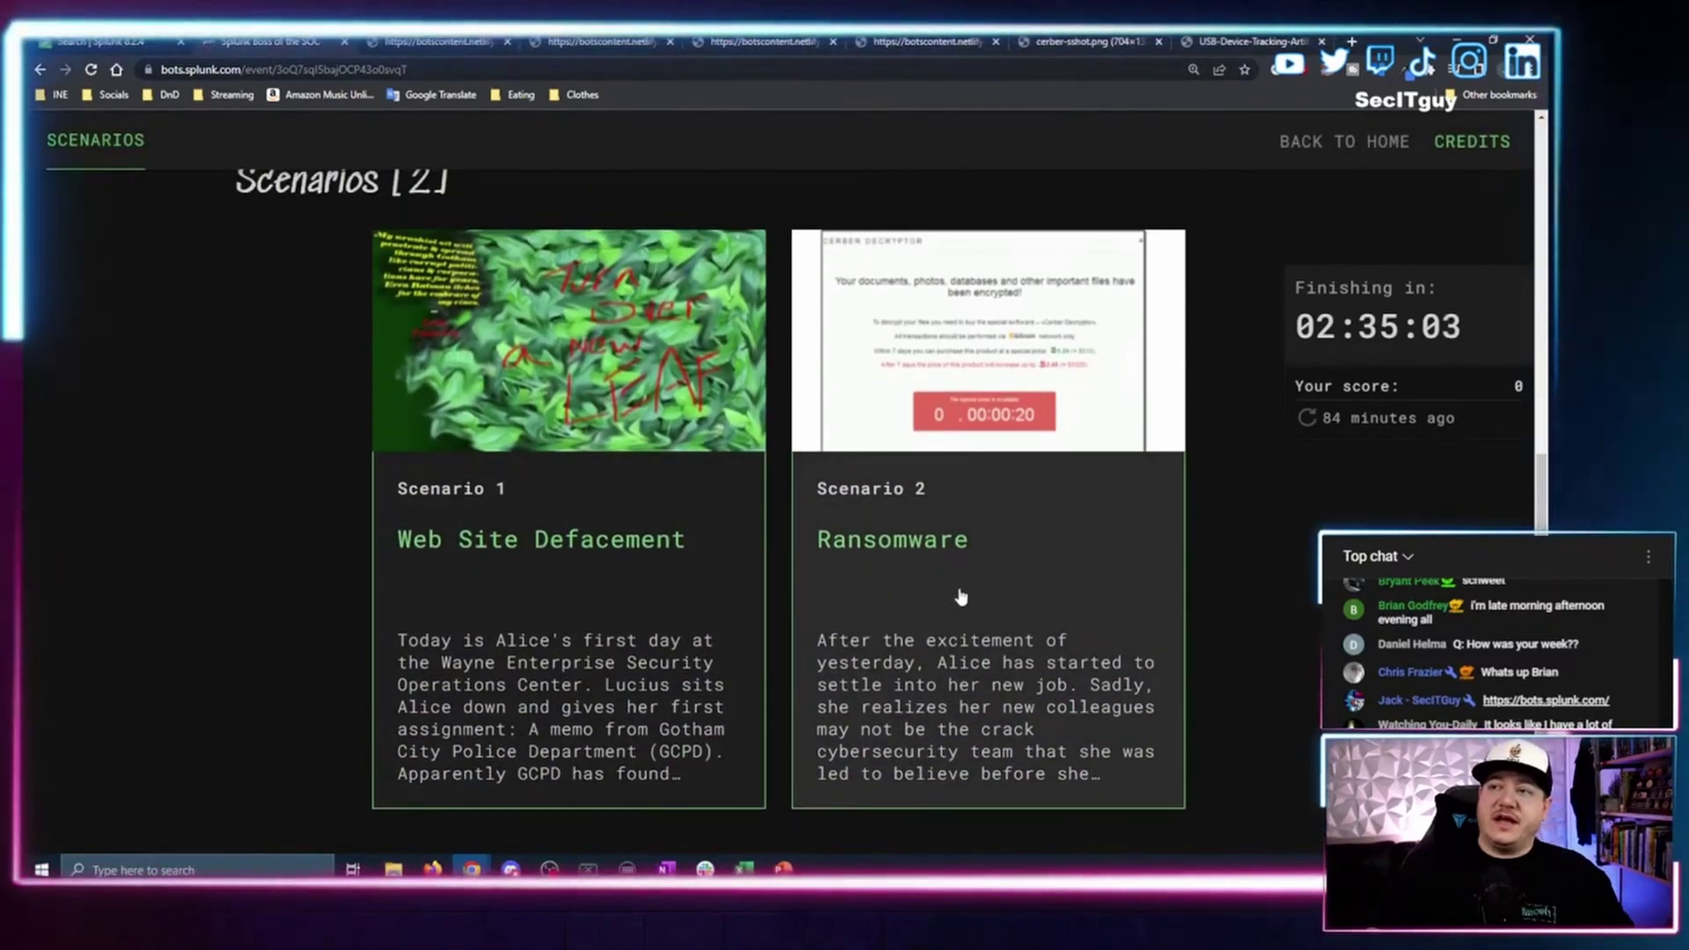
click(964, 589)
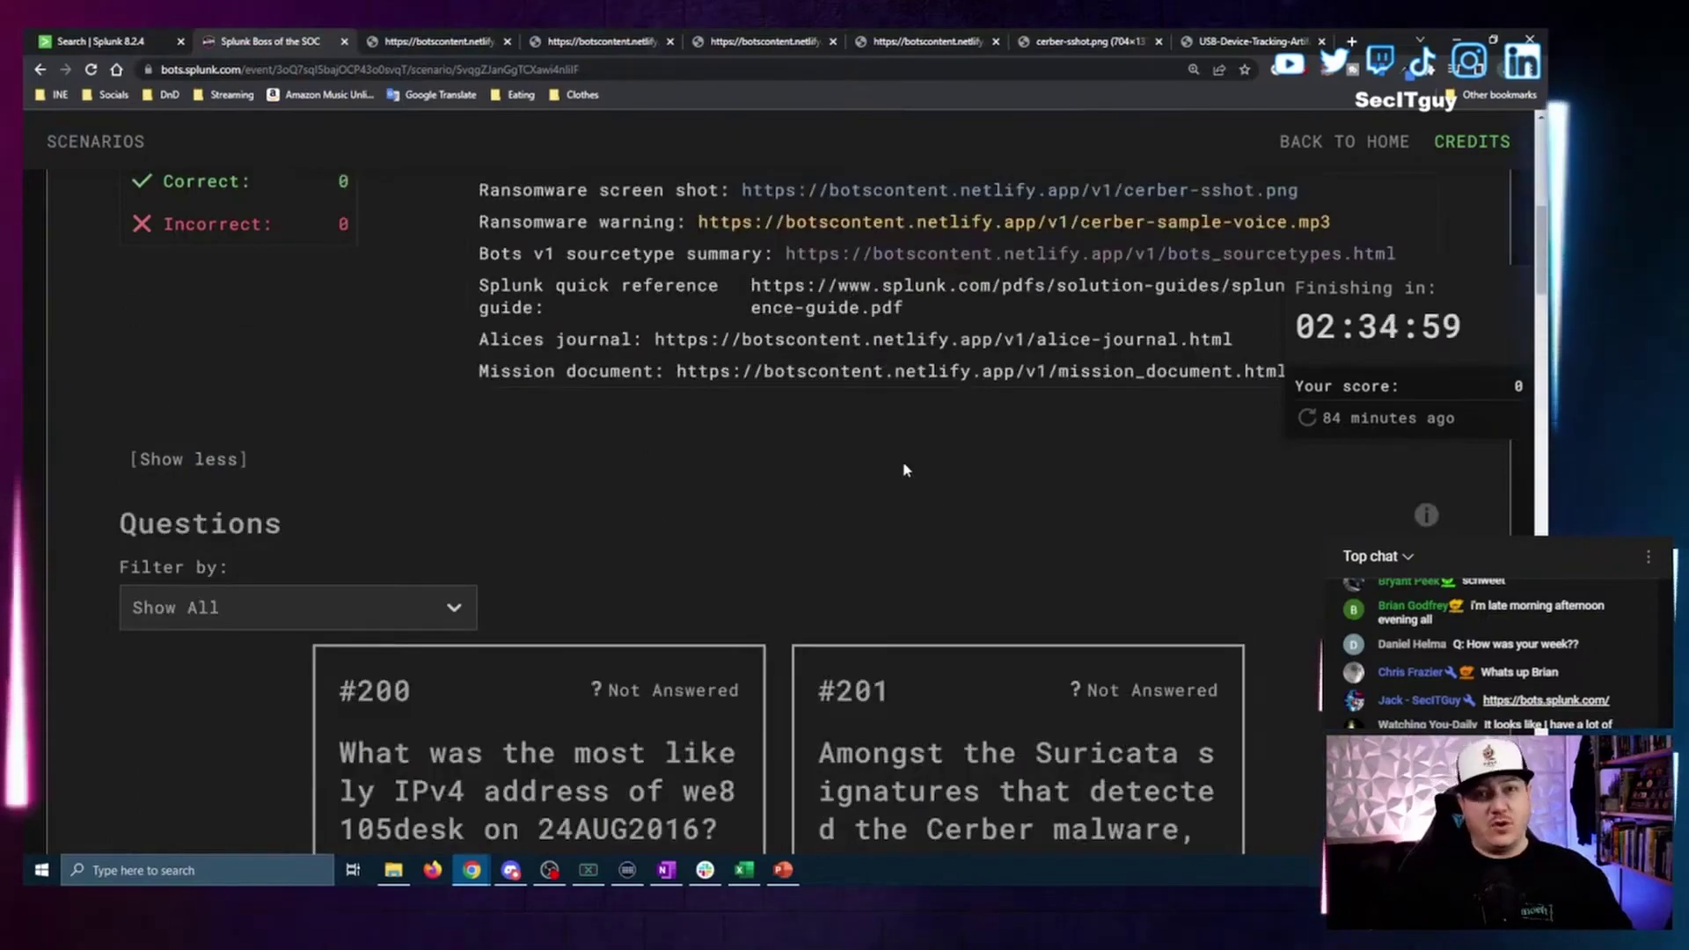
Open the Splunk server linked in the Ransomware scenario's resources.
scroll(1052, 491, up, 8)
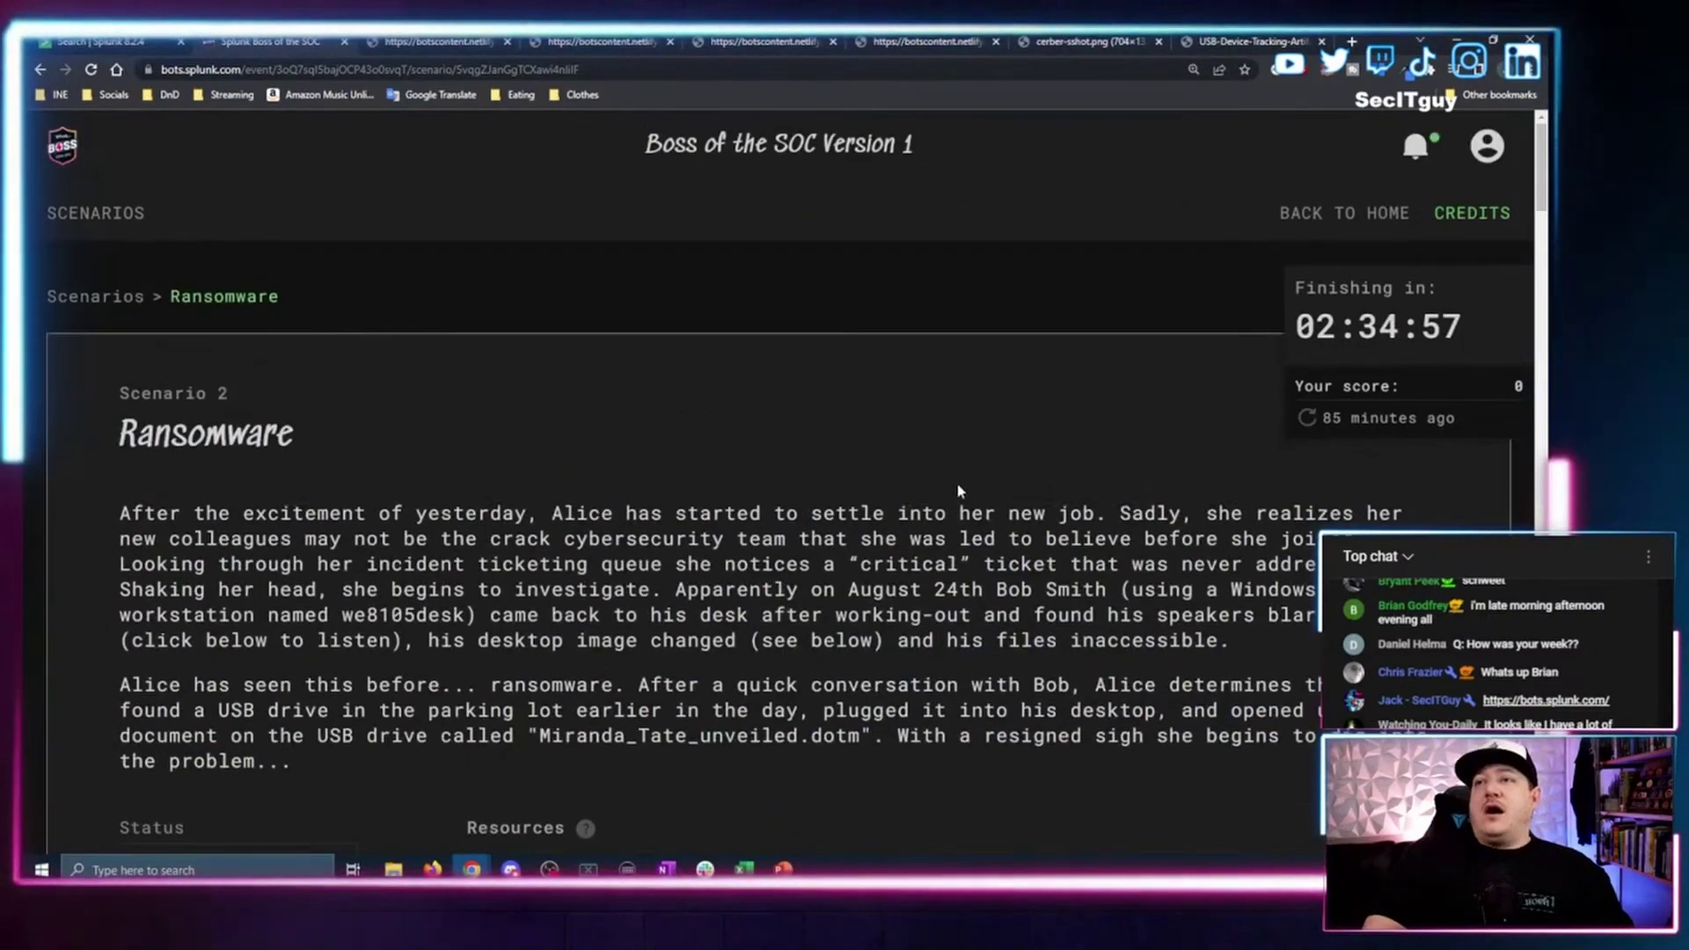
scroll(958, 484, down, 4)
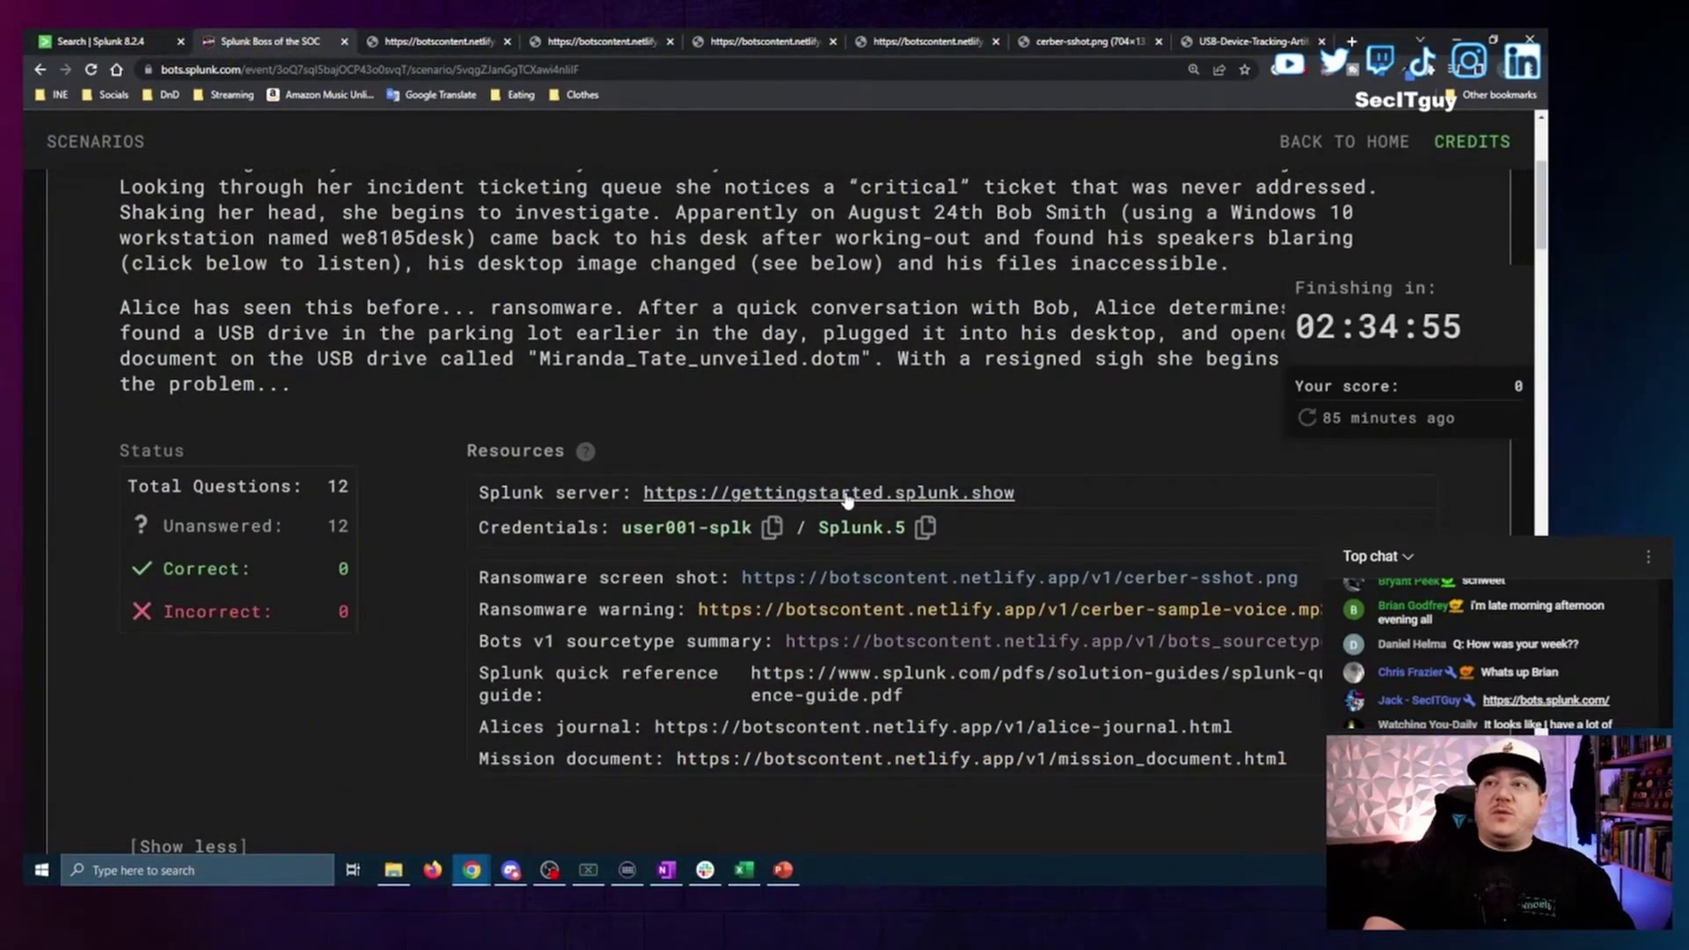
click(968, 494)
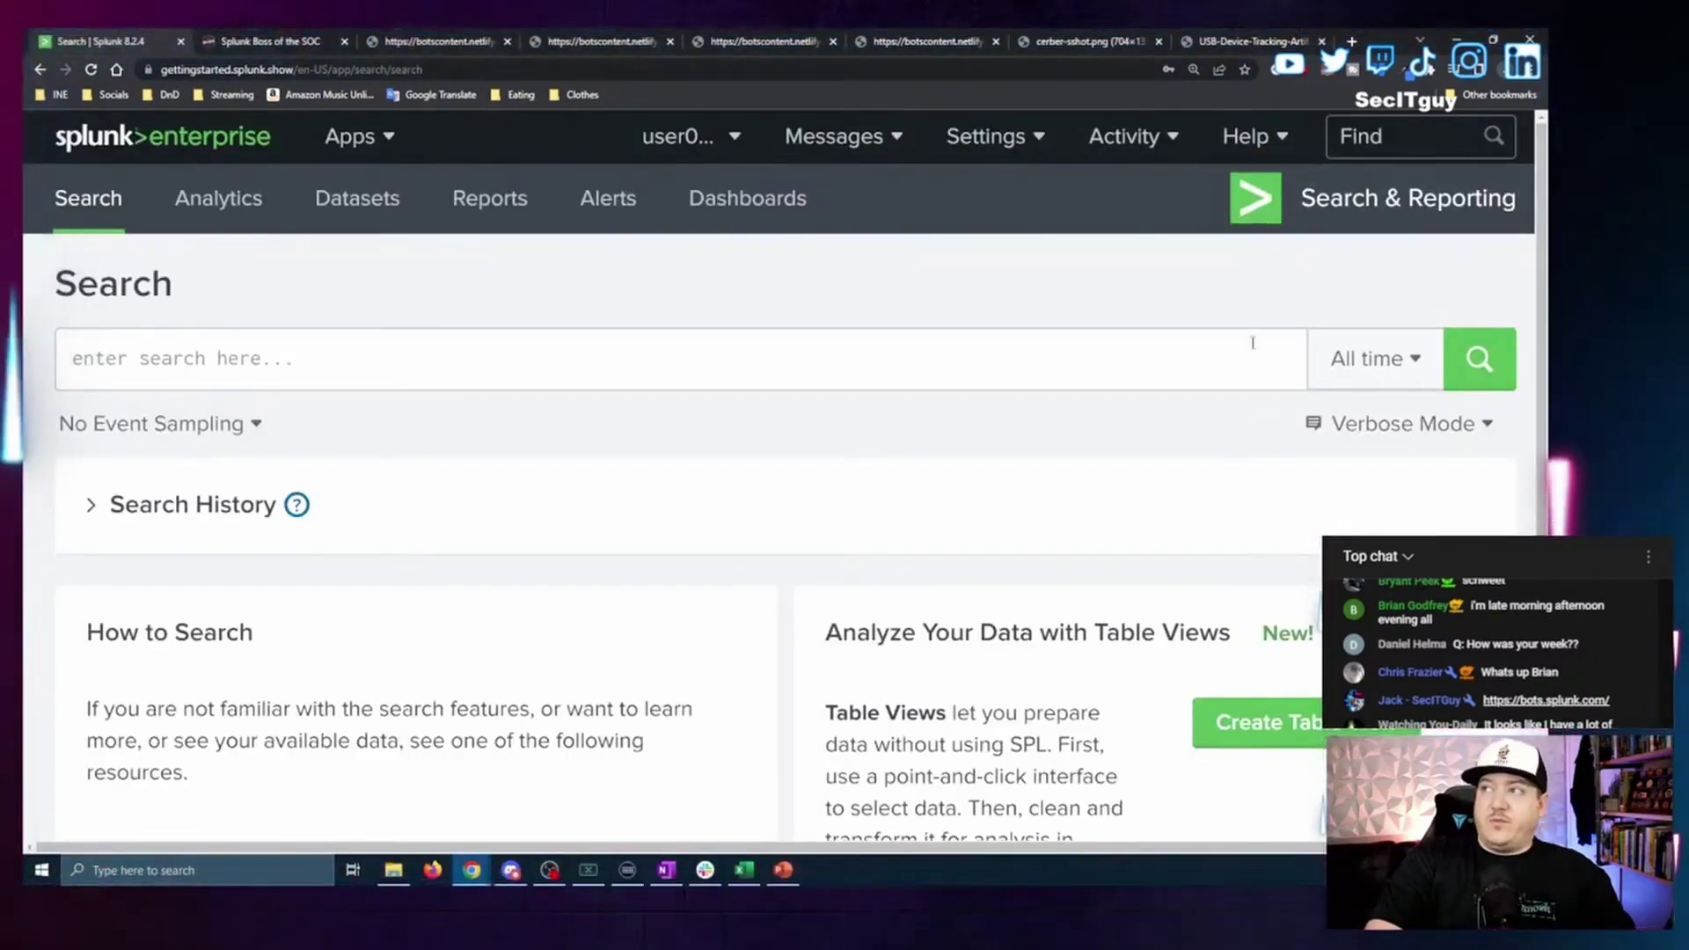
Review the background section of the mission document and the entries in Alice's journal.
key(ctrl+Tab)
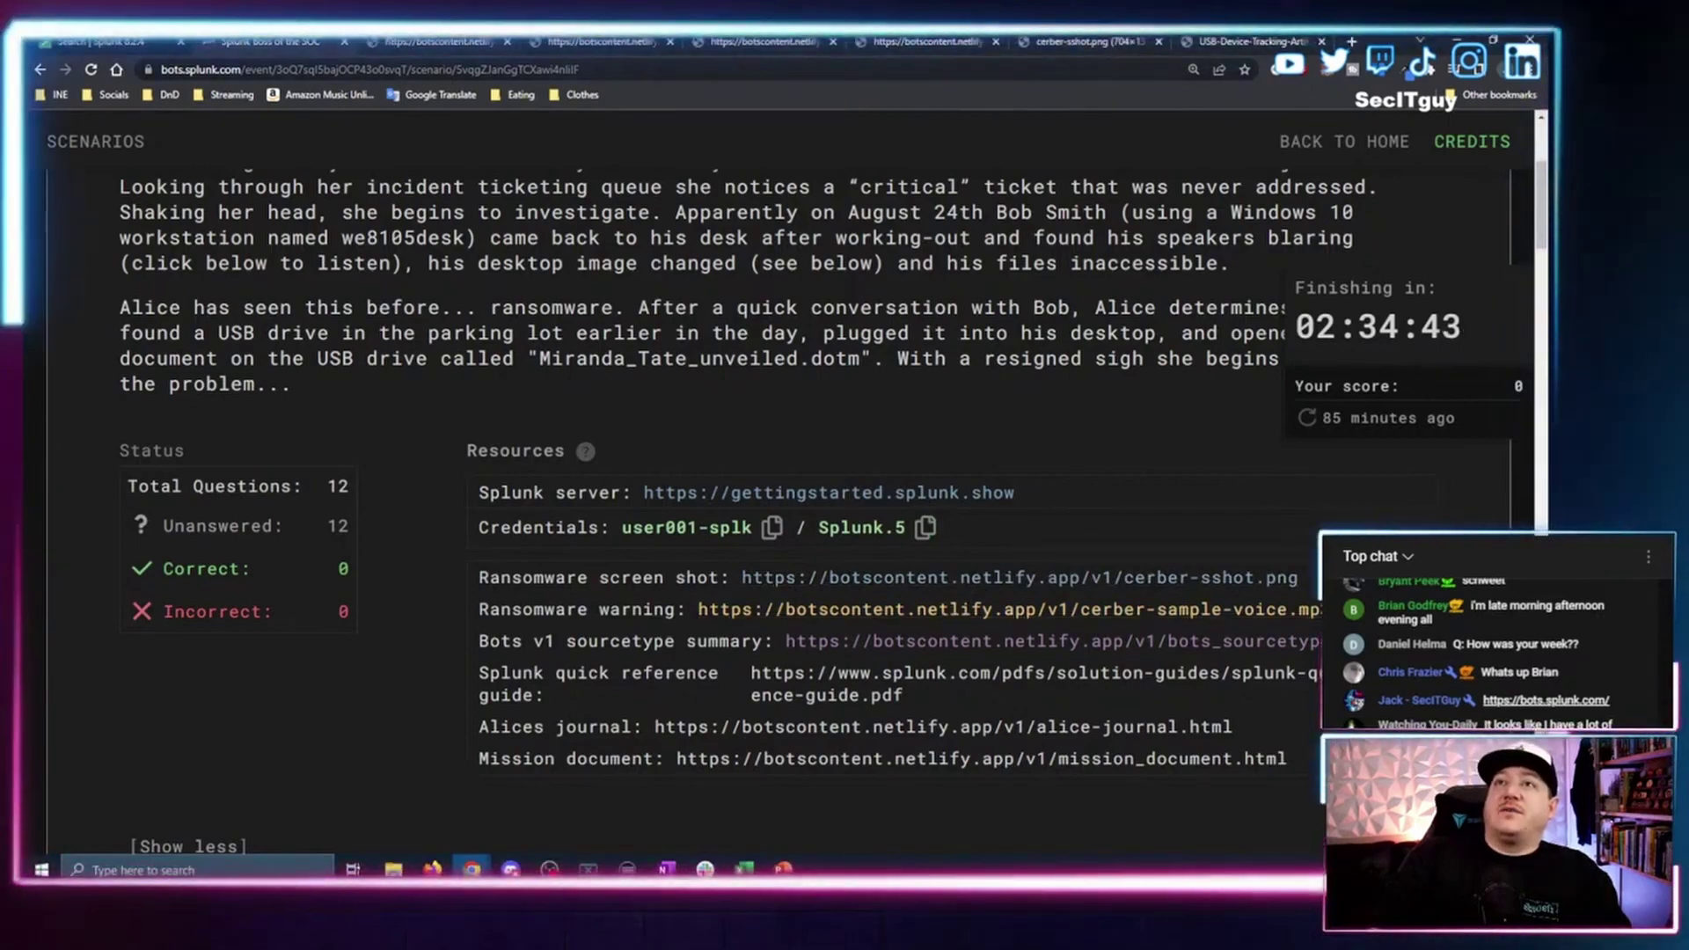
key(ctrl+Tab)
scroll(757, 479, down, 5)
scroll(939, 656, down, 10)
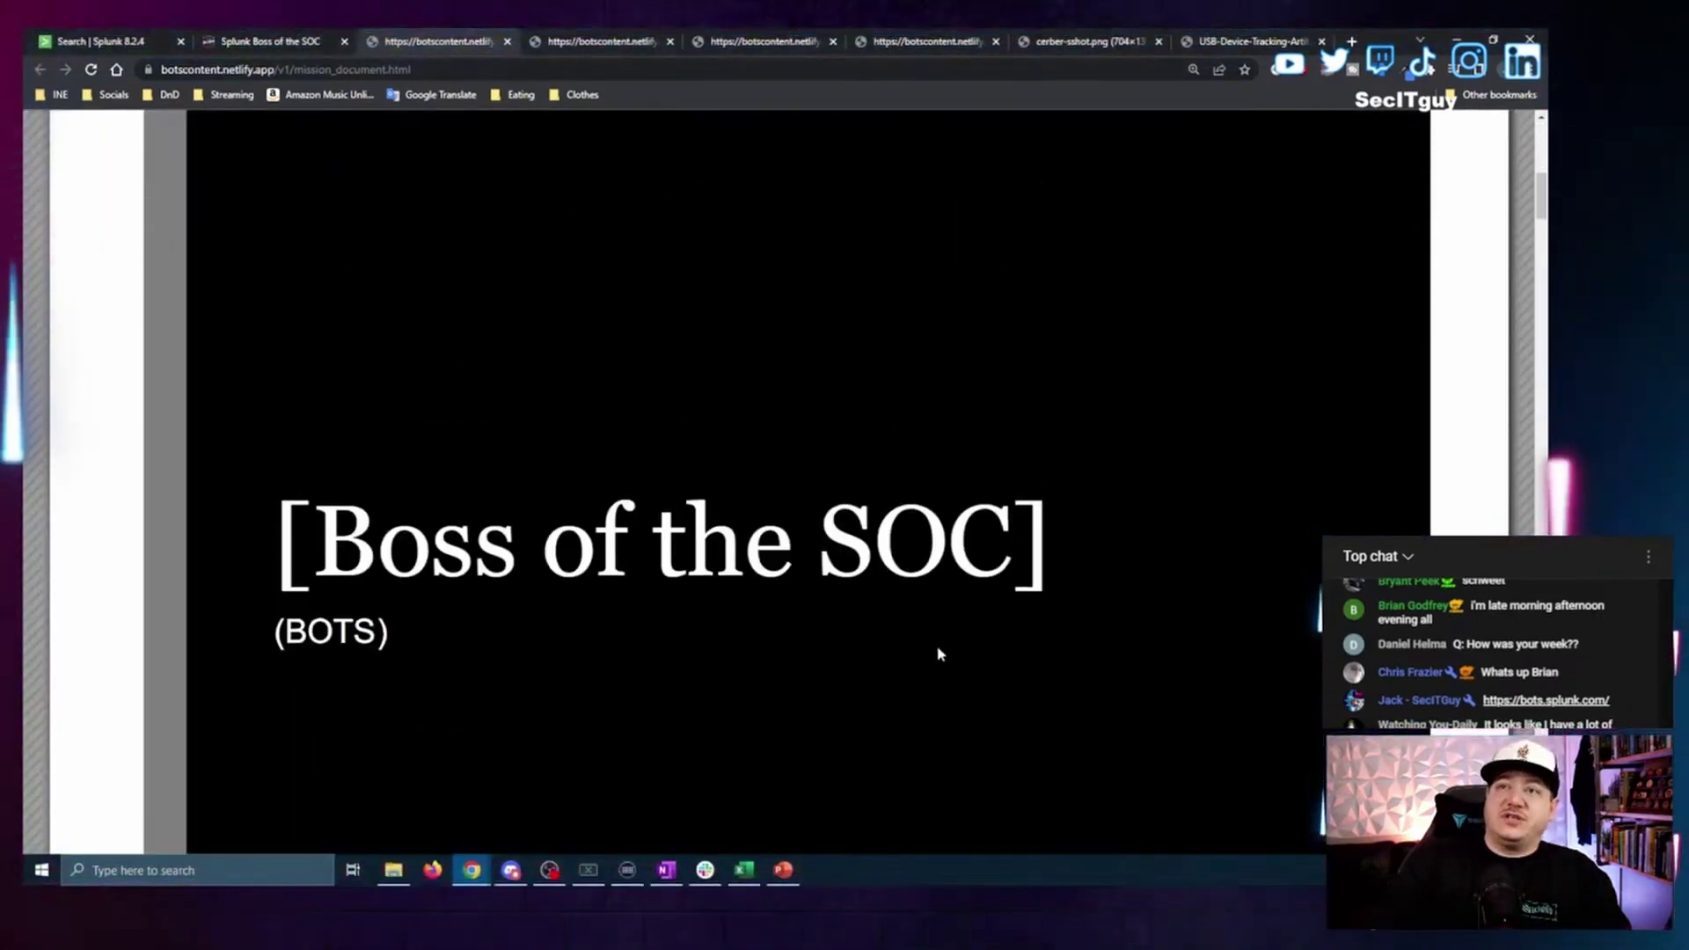
scroll(945, 631, down, 10)
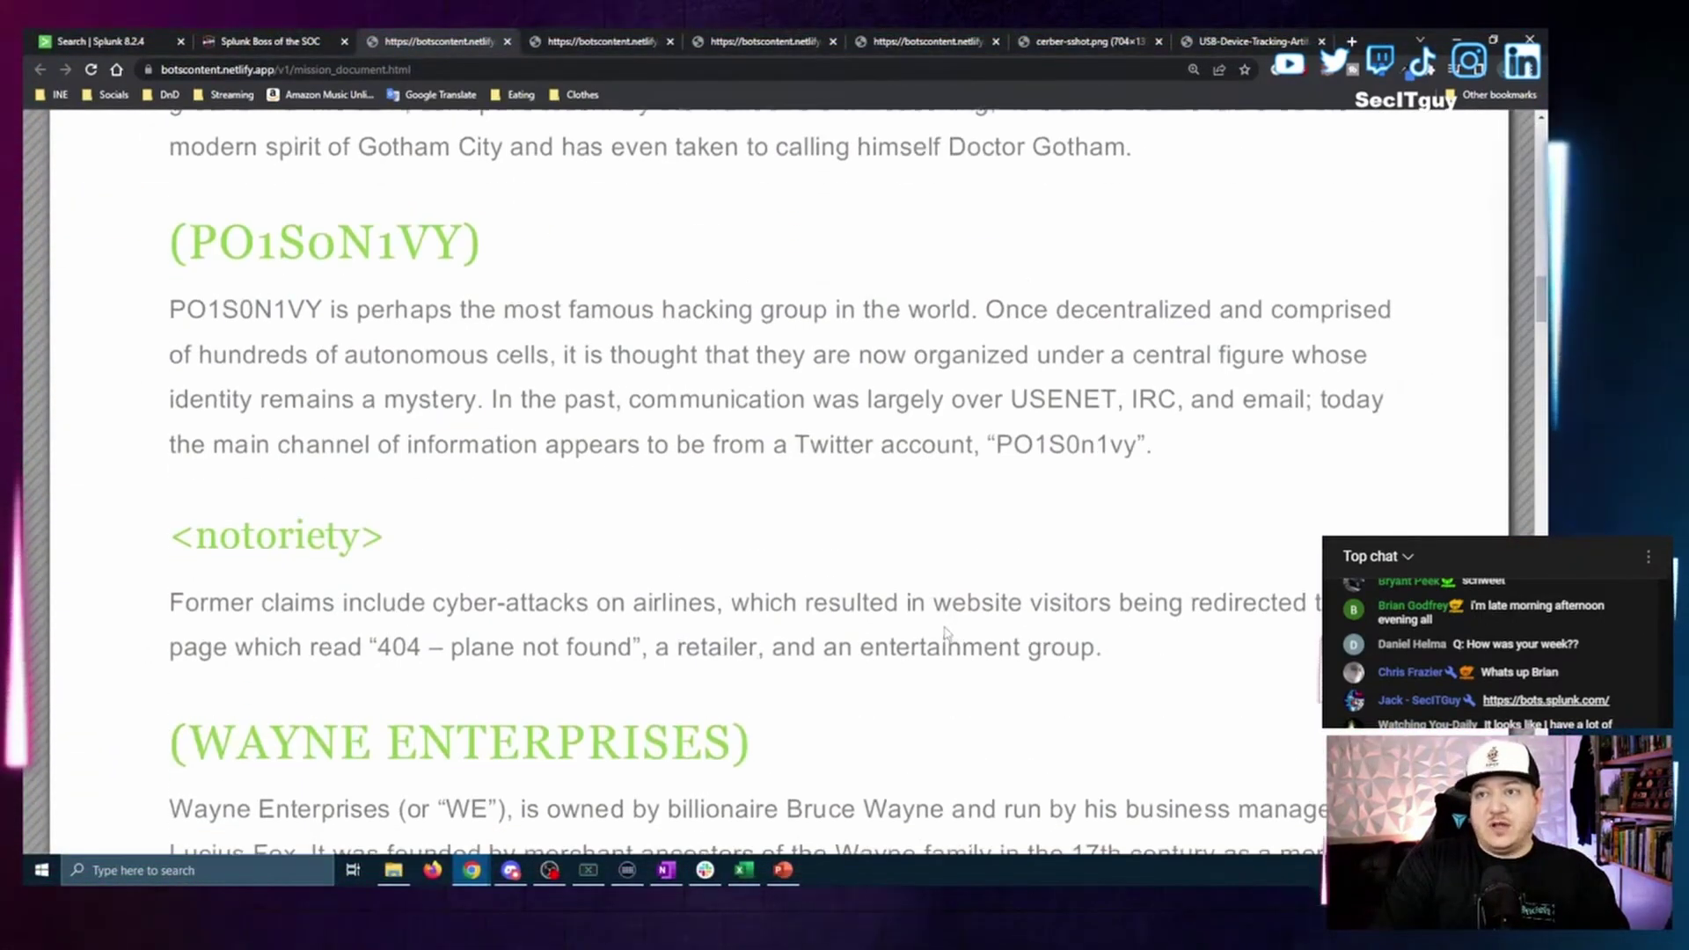
scroll(416, 291, up, 4)
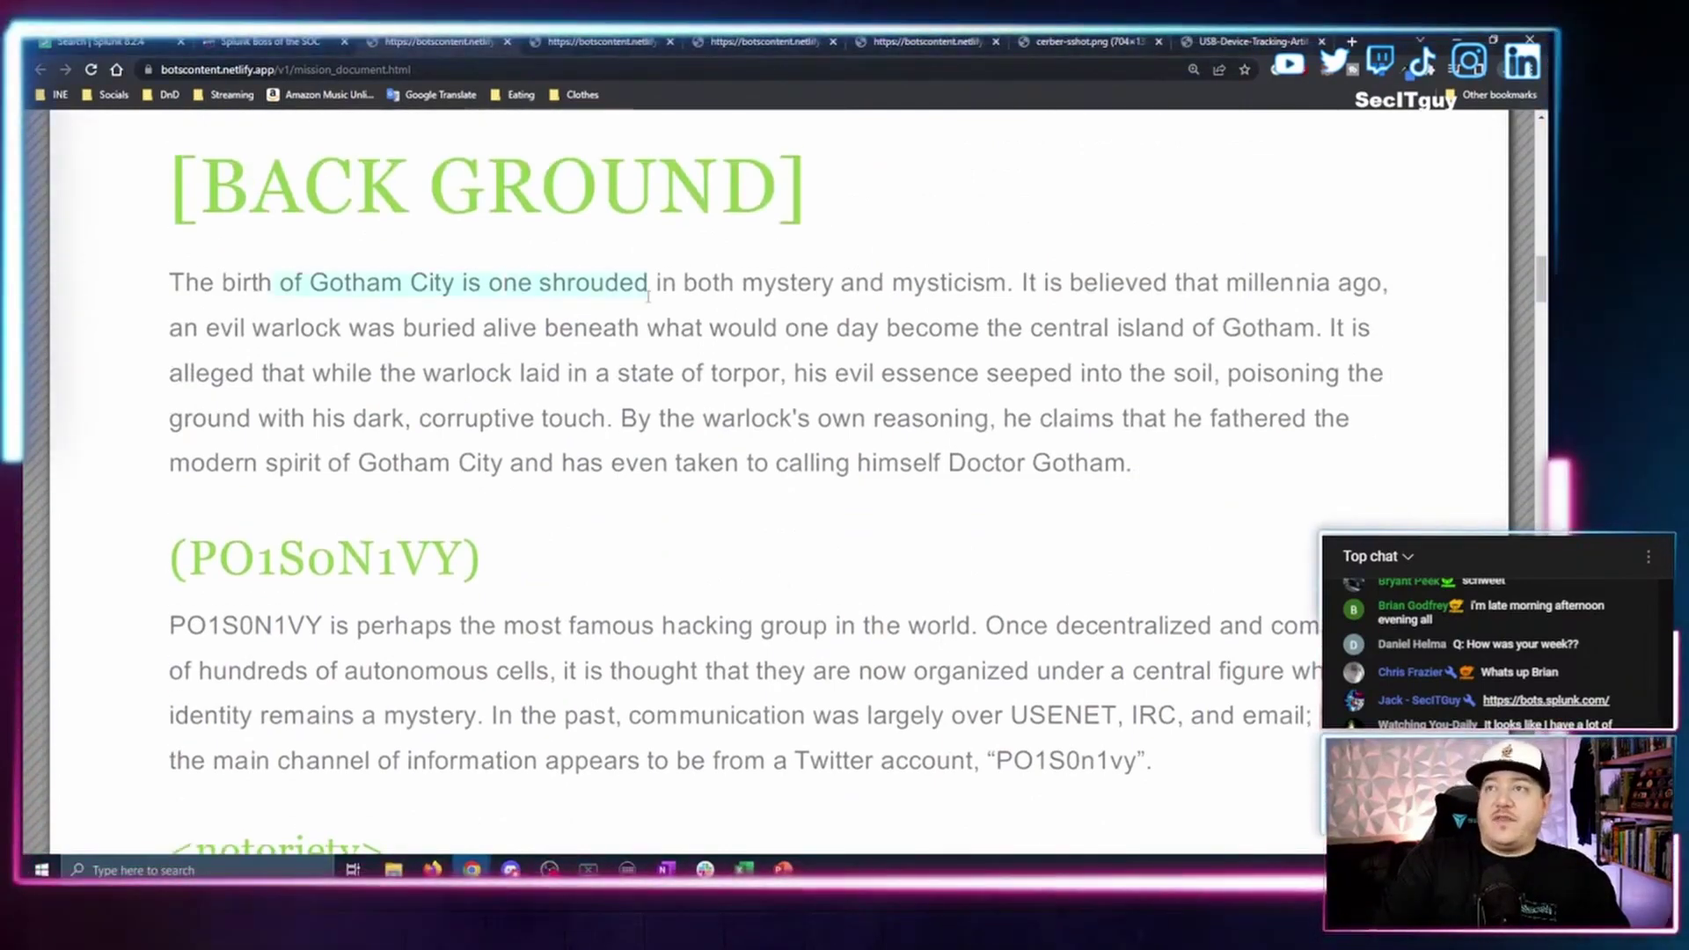
drag(648, 296, 955, 428)
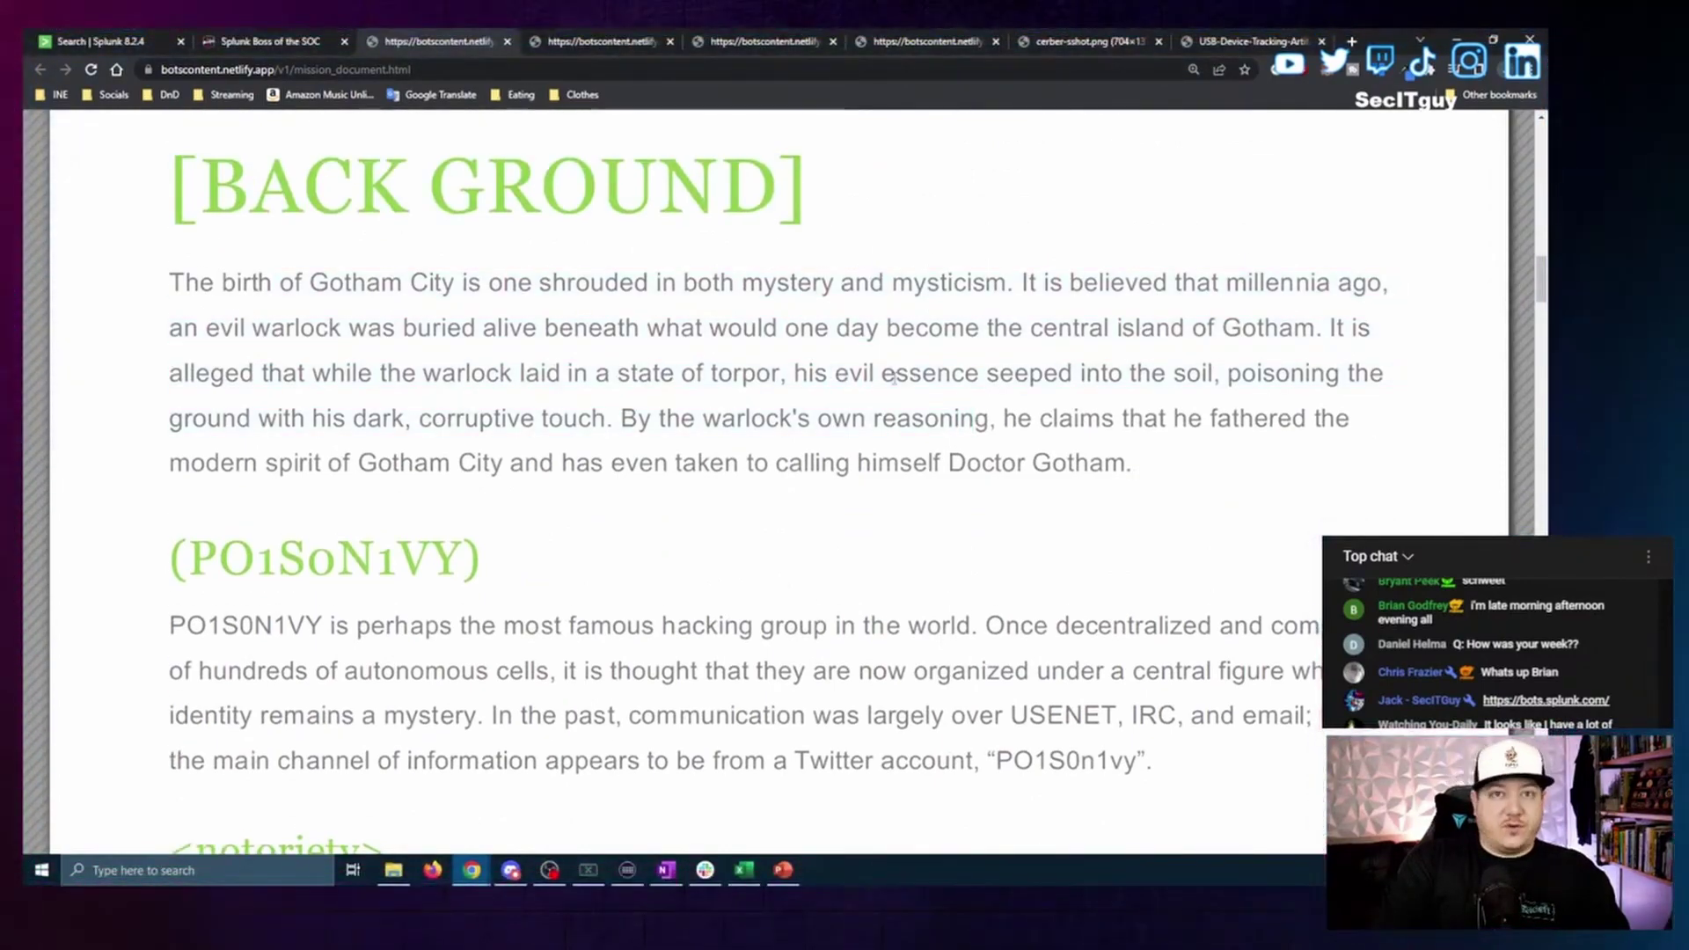
click(601, 42)
scroll(669, 435, down, 6)
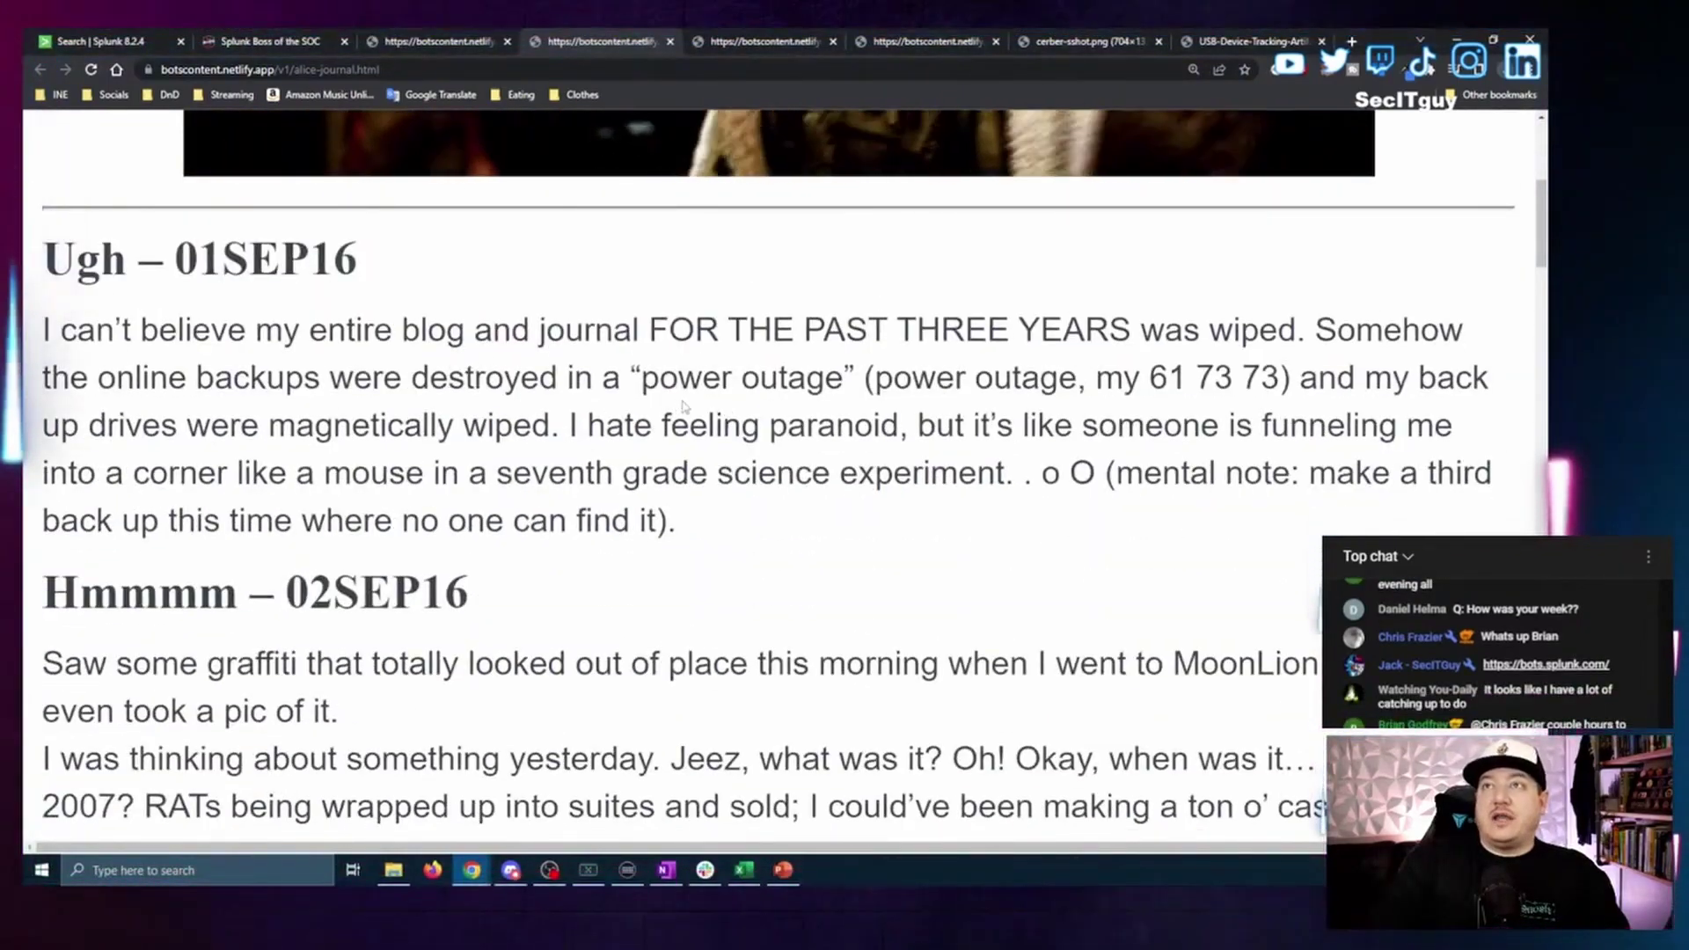
Examine the BOTS v1 sourcetype summary, including its metadata search example, sourcetype list and data collection tool descriptions.
key(ctrl+Tab)
scroll(693, 547, down, 10)
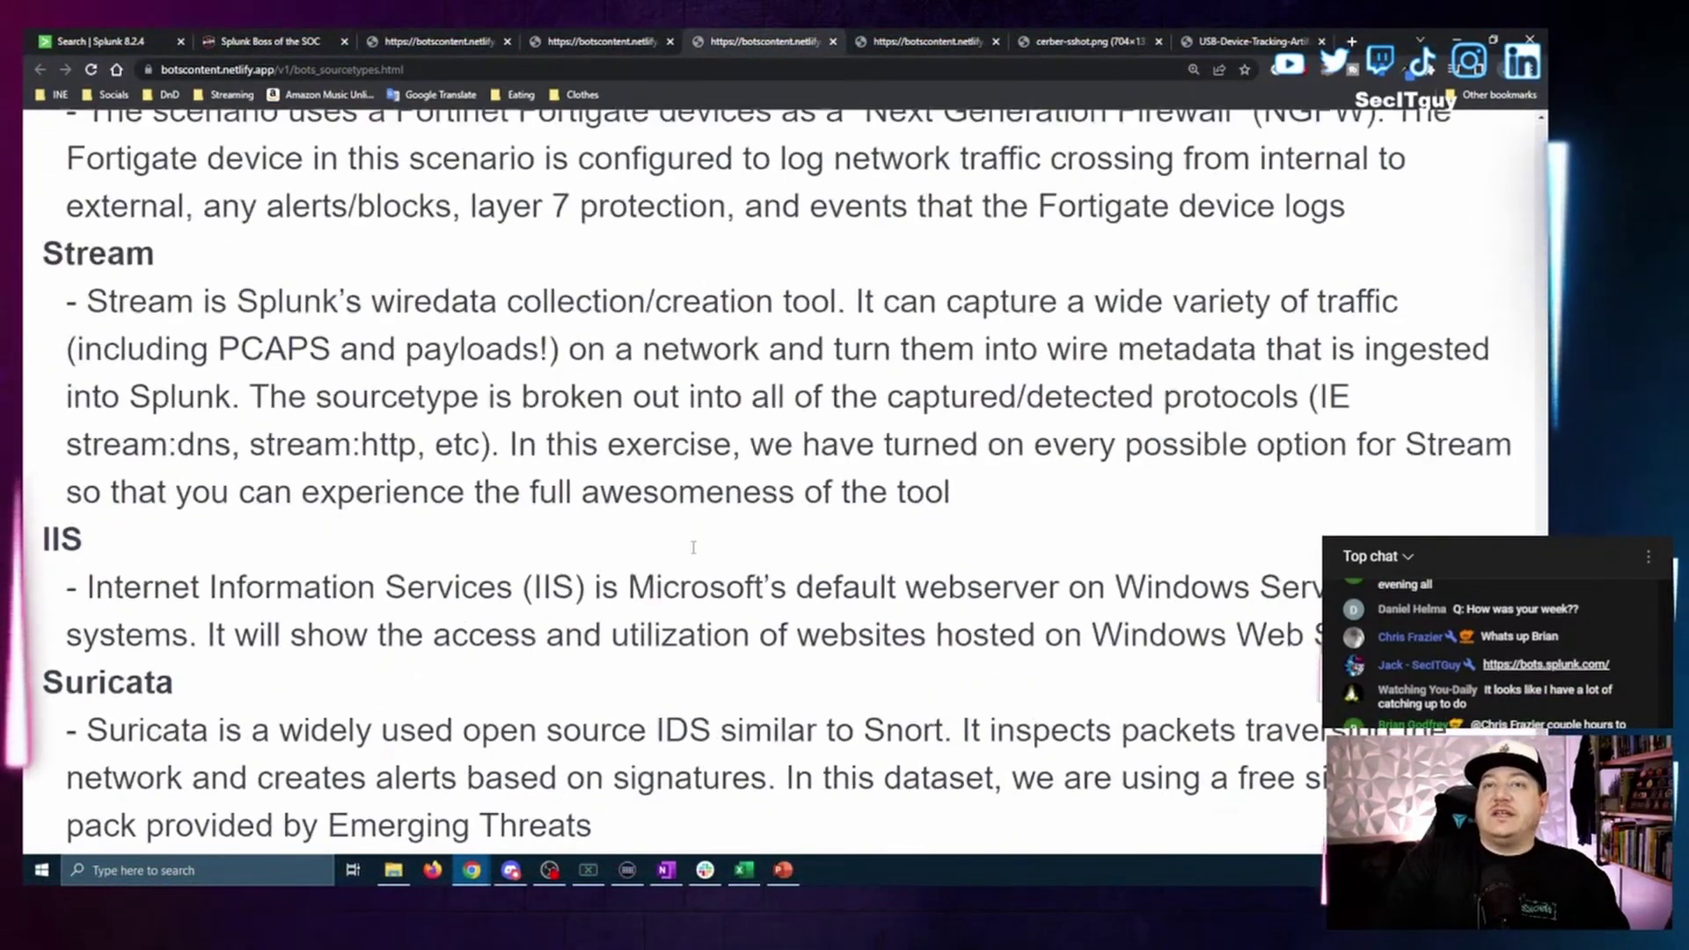
scroll(694, 548, up, 15)
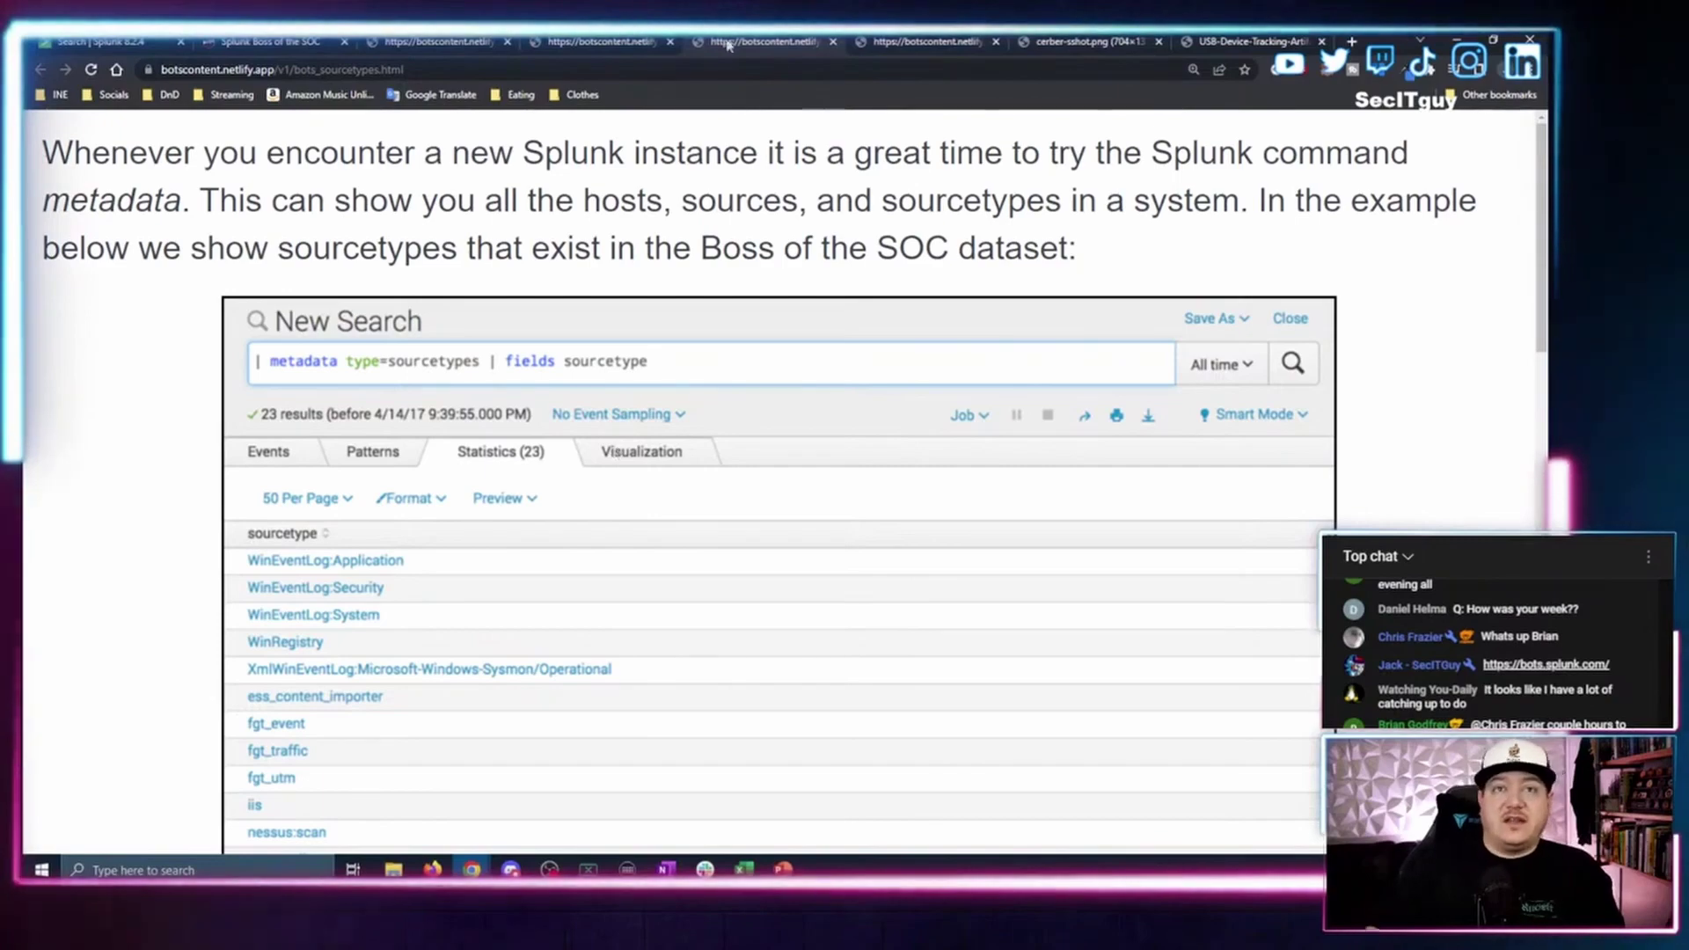
scroll(894, 539, down, 5)
scroll(894, 539, up, 2)
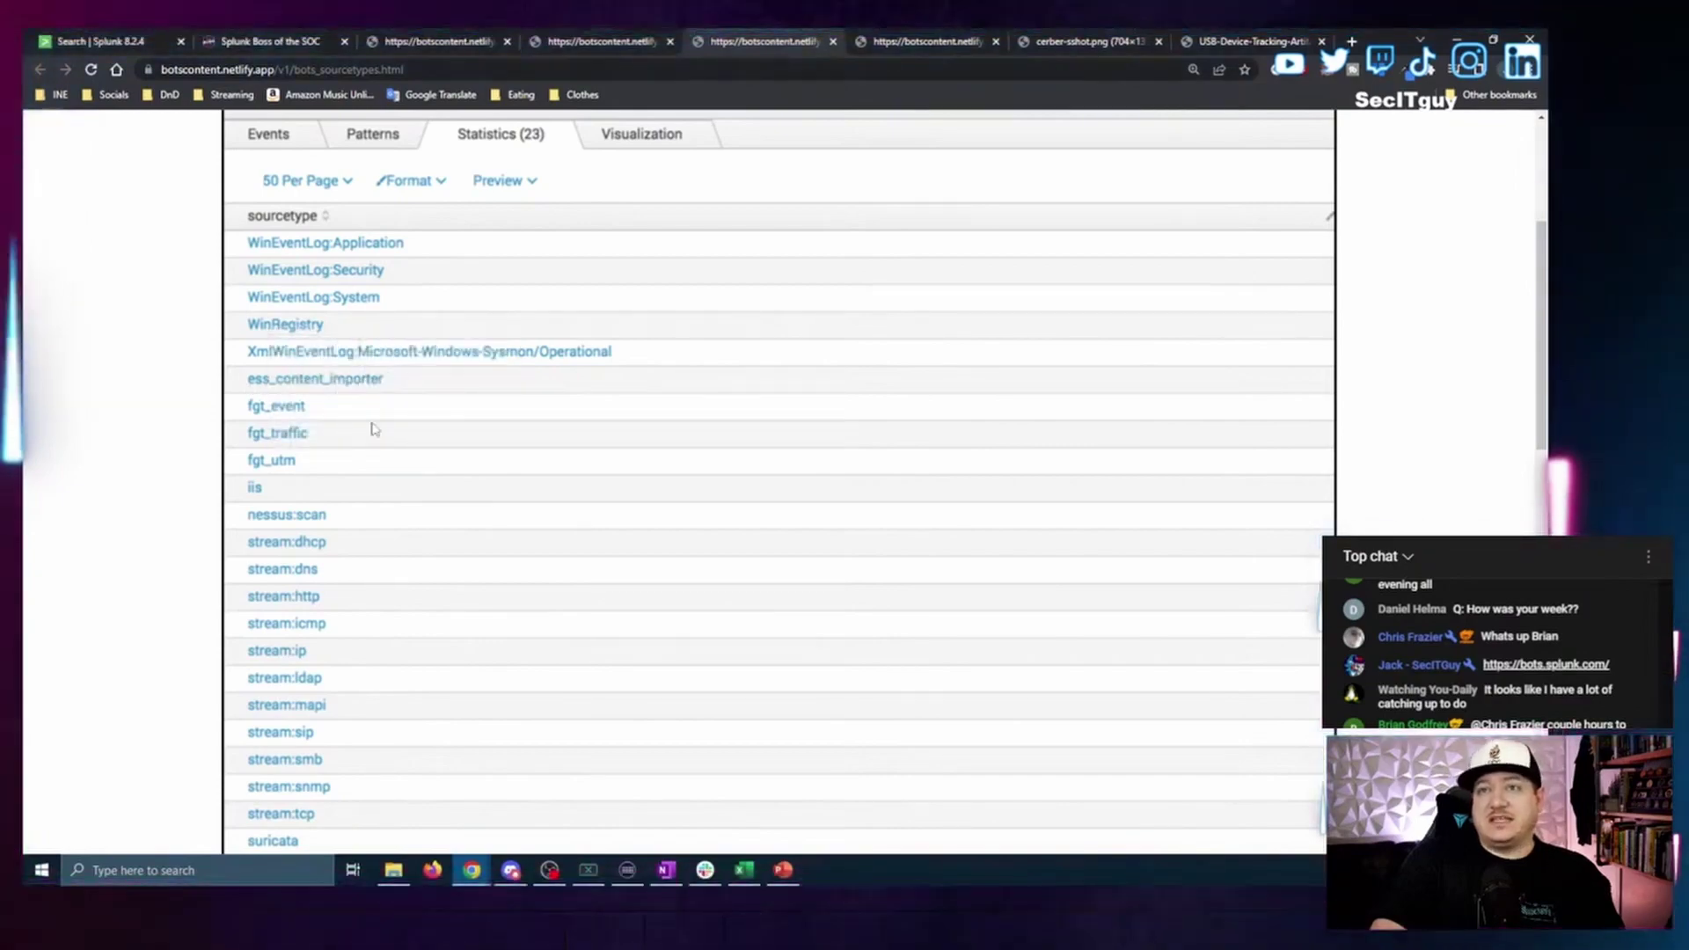
scroll(460, 366, down, 10)
scroll(683, 520, down, 6)
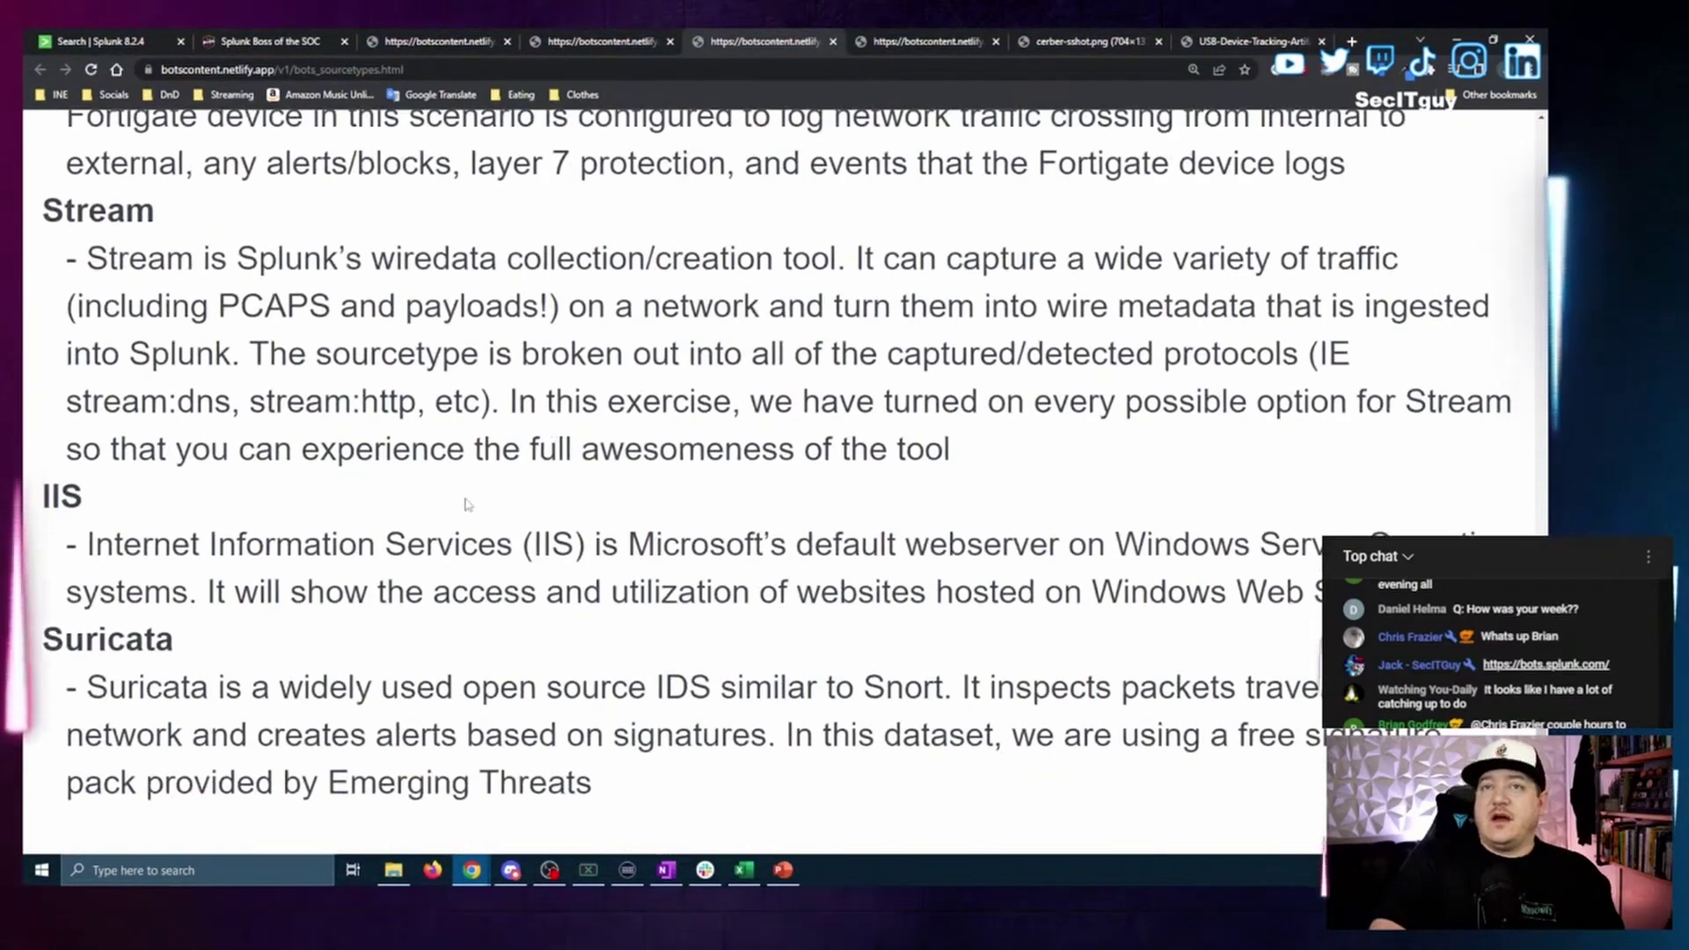
scroll(491, 592, up, 5)
scroll(491, 591, up, 8)
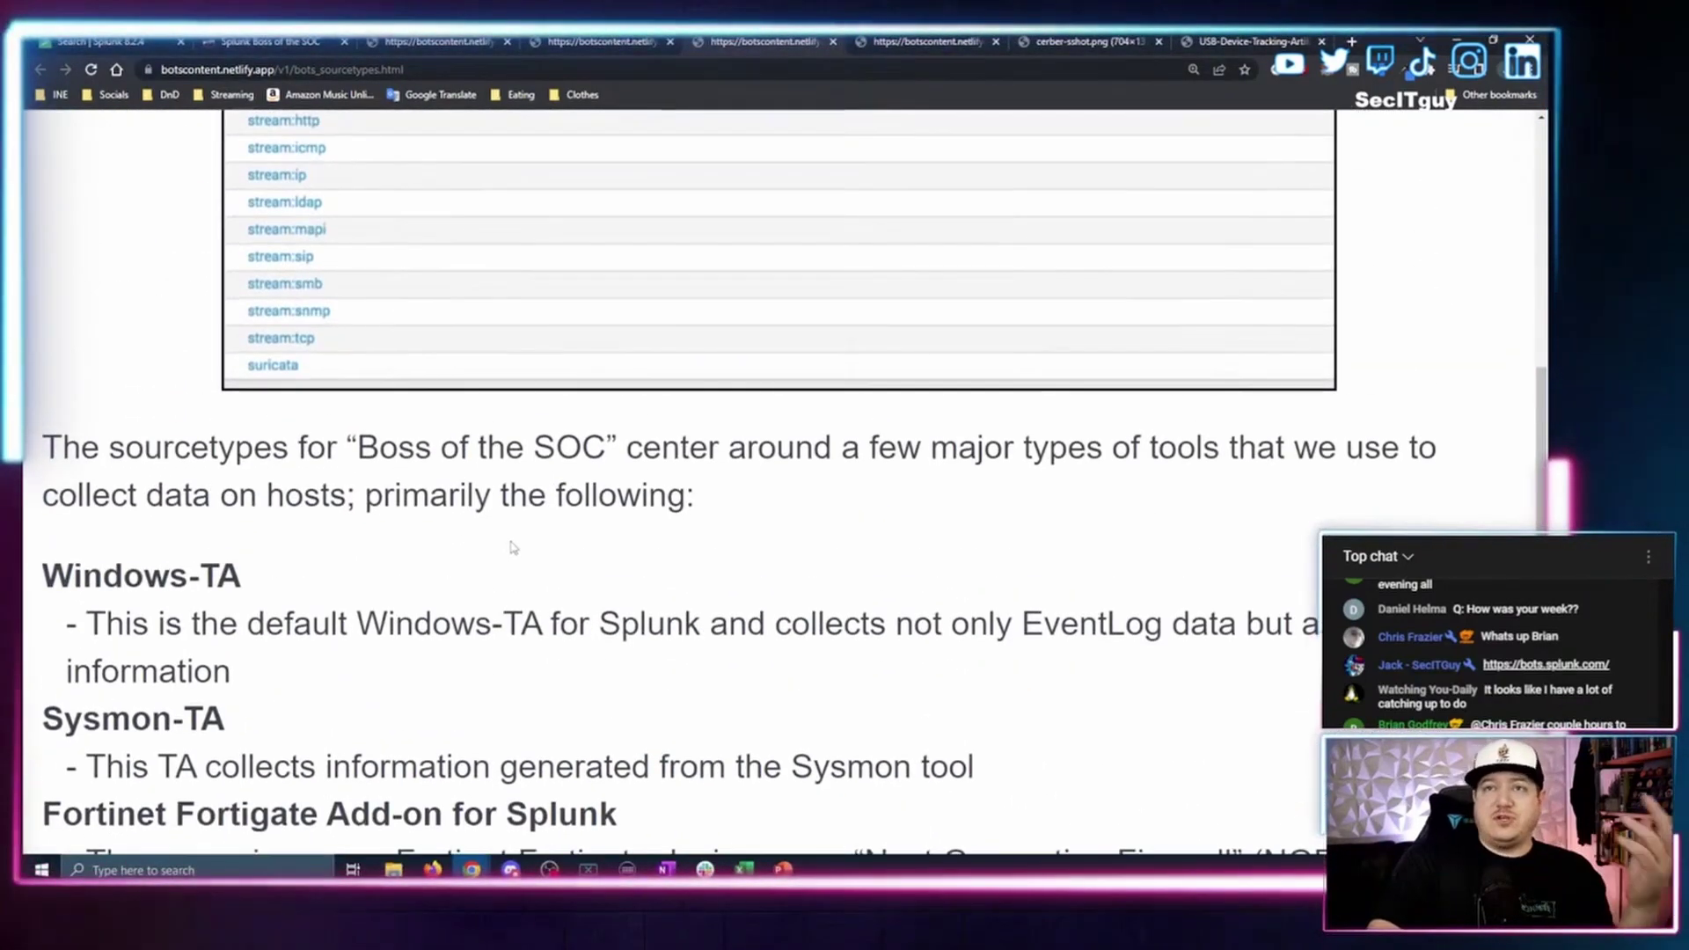
scroll(527, 535, up, 5)
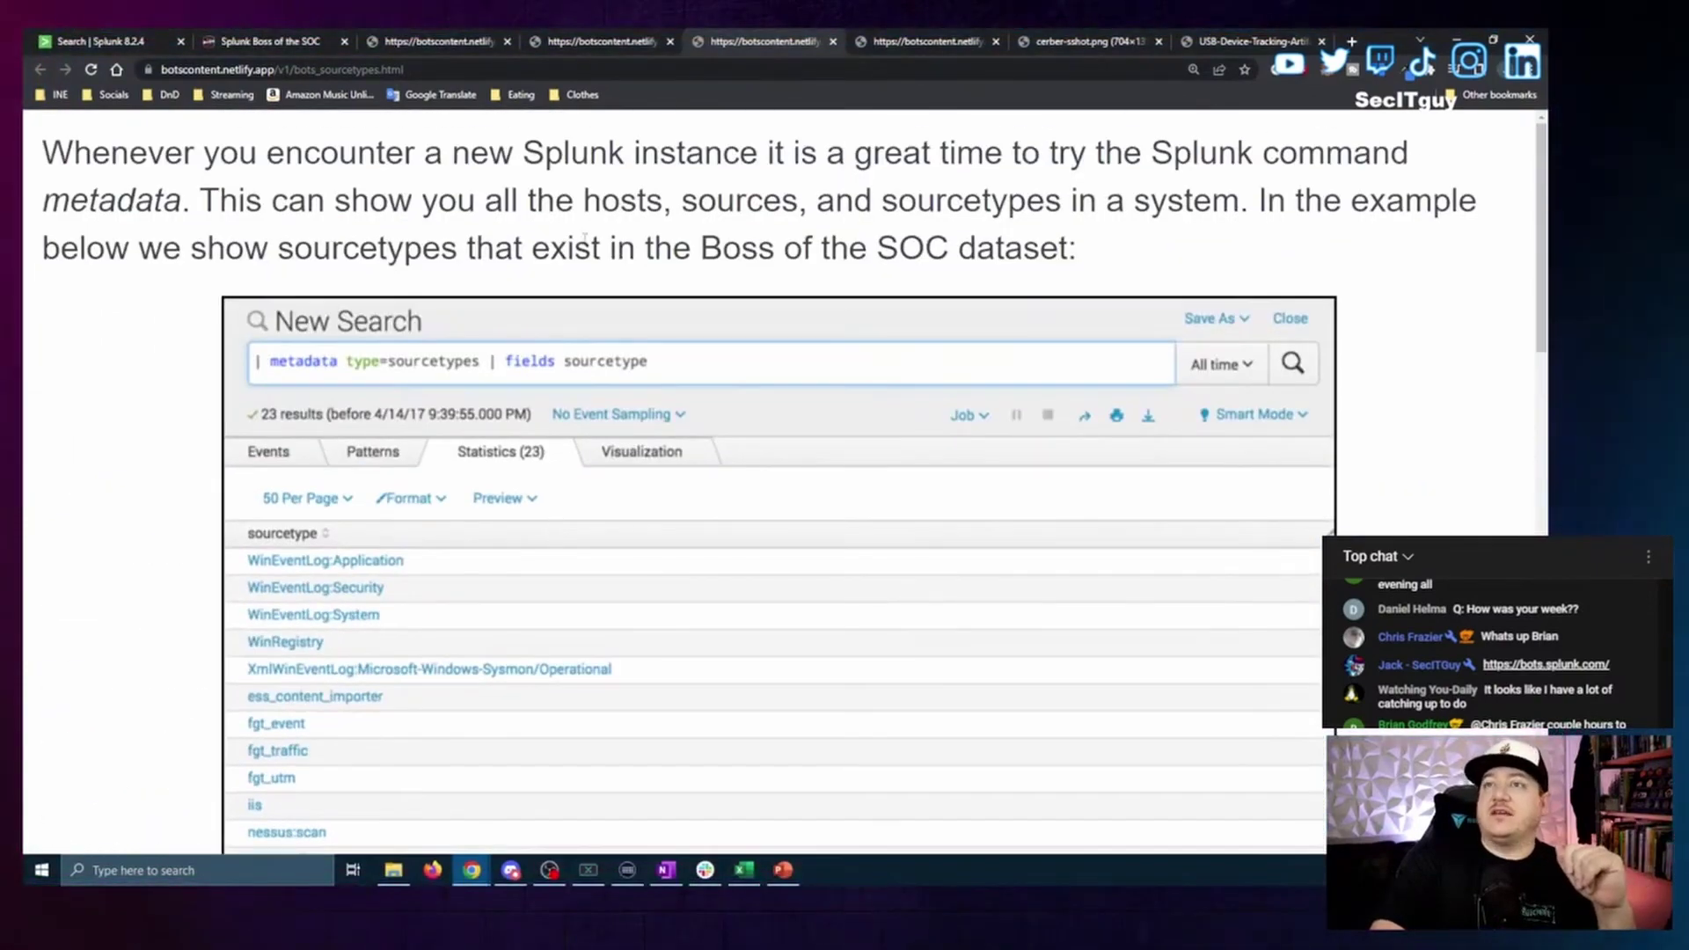
View the ransomware warning audio page, and examine the price and countdown in the enlarged Cerber Decryptor screenshot.
key(ctrl+Tab)
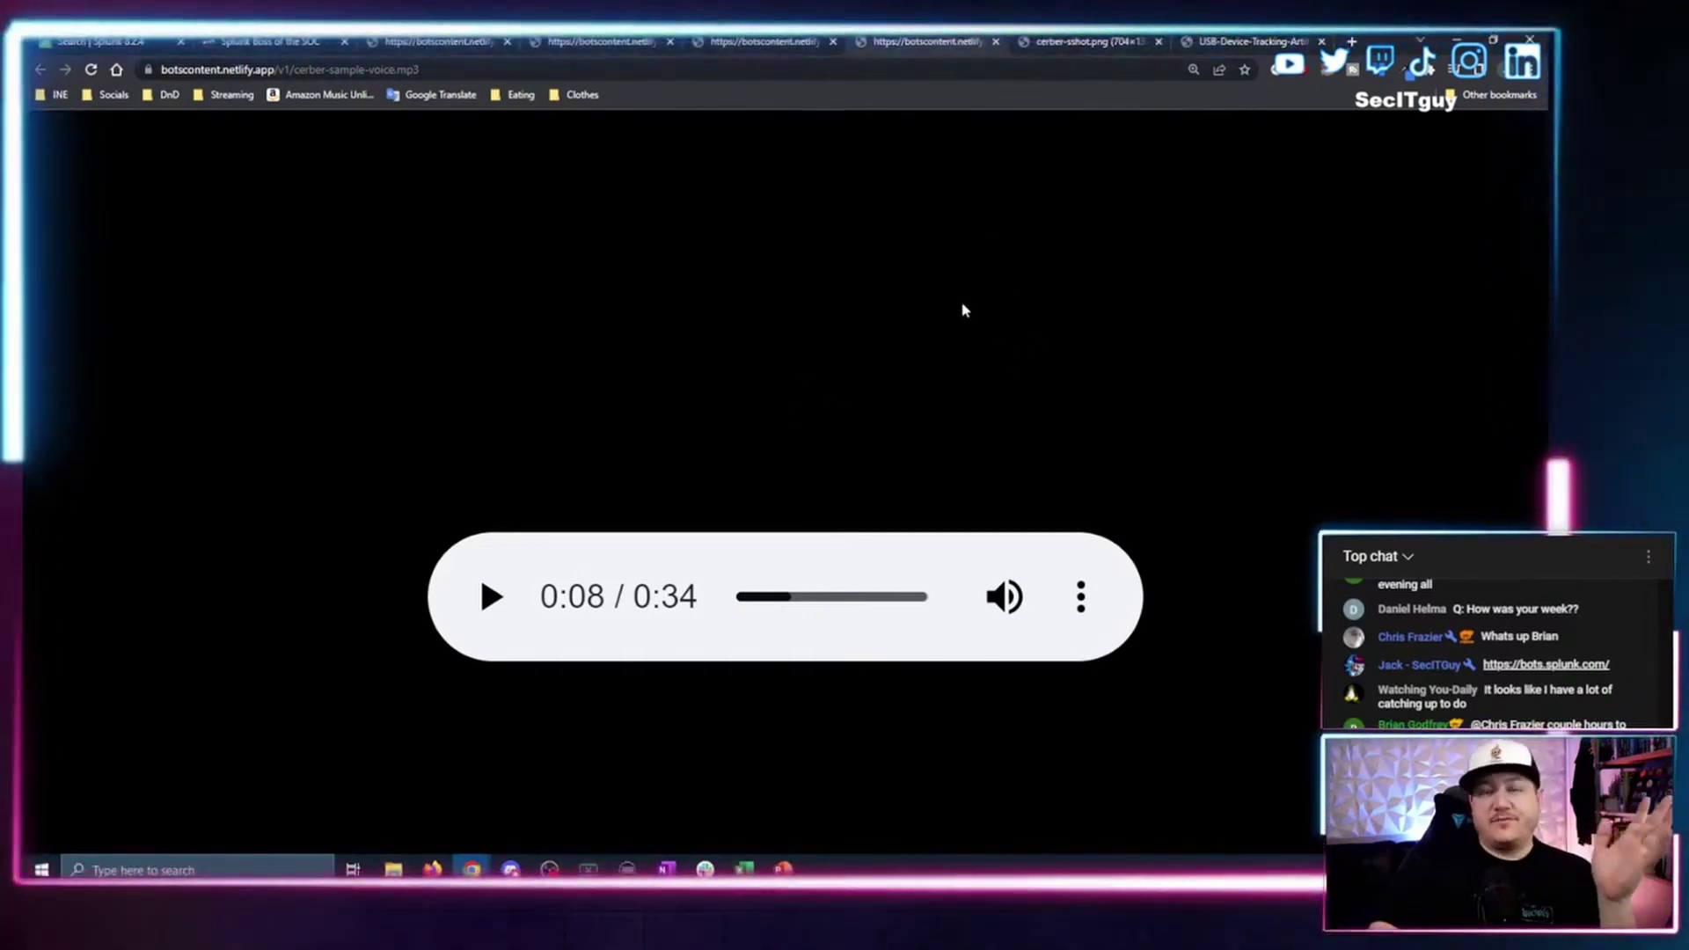
key(ctrl+Tab)
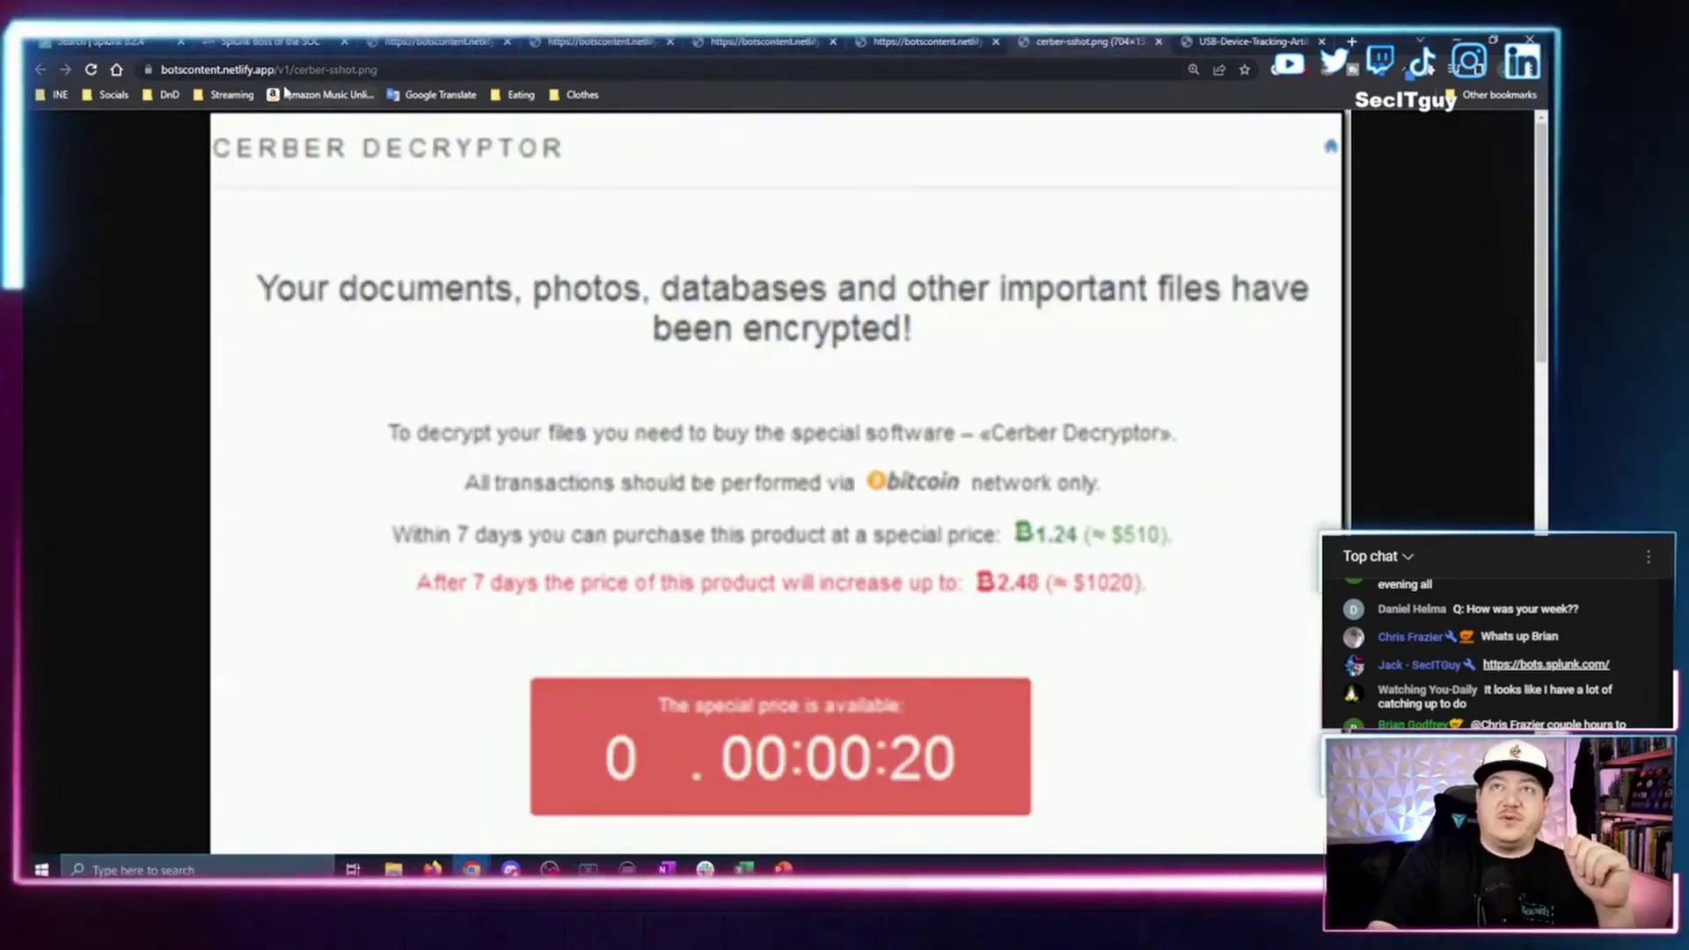
click(456, 353)
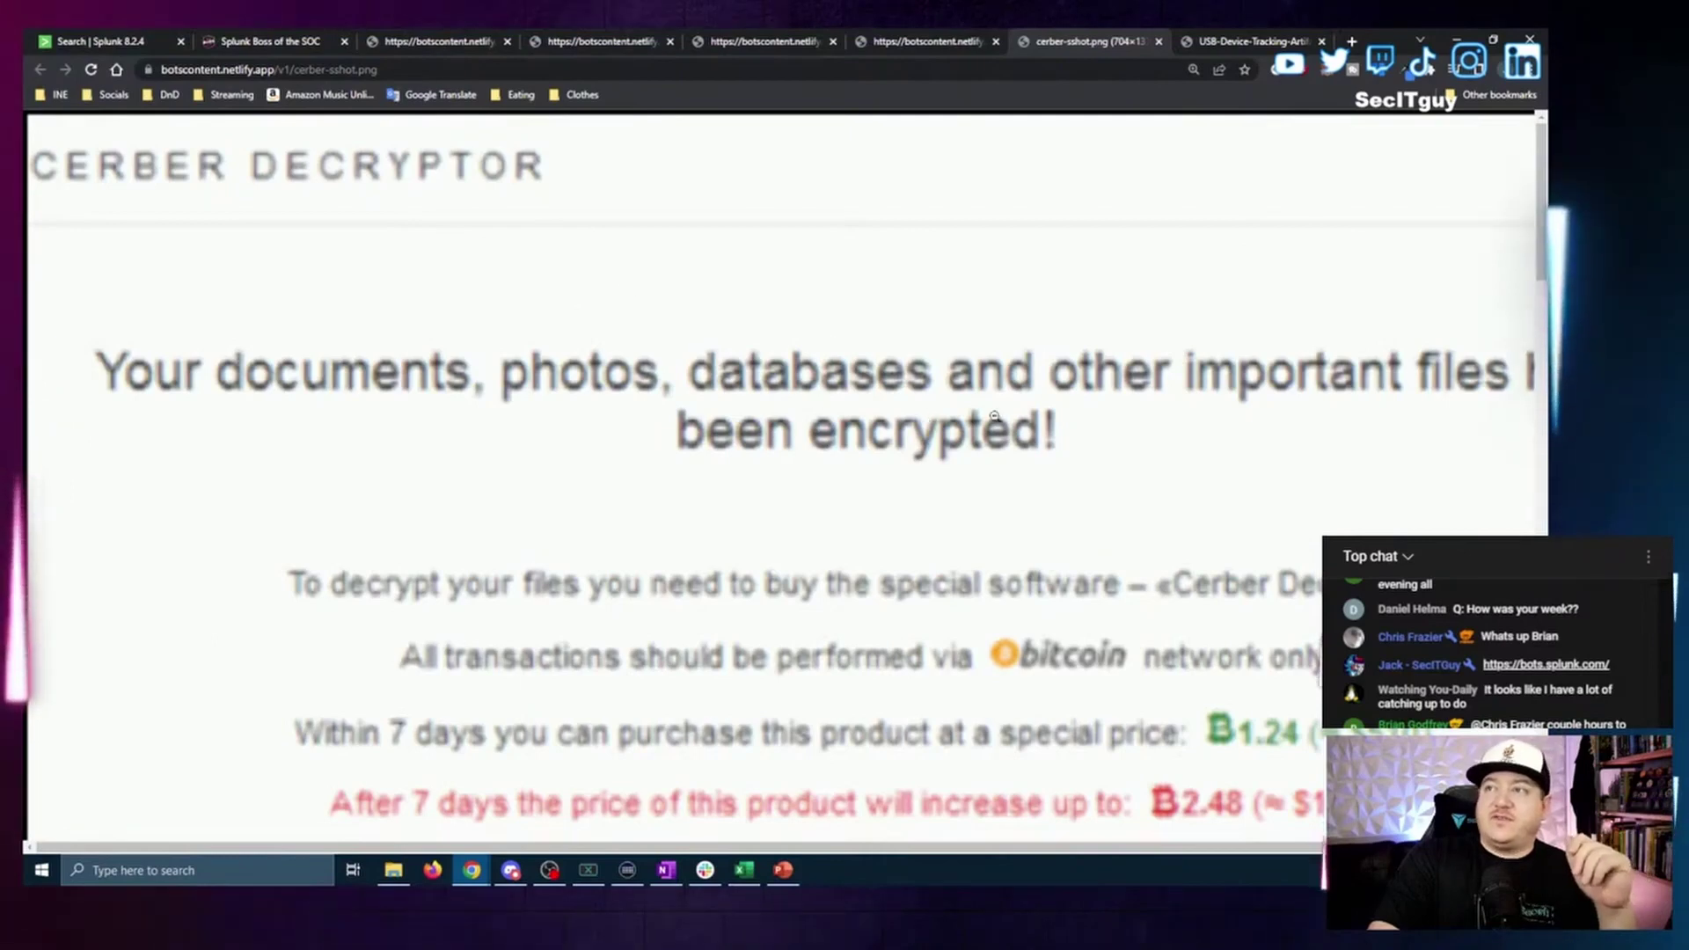
click(1371, 405)
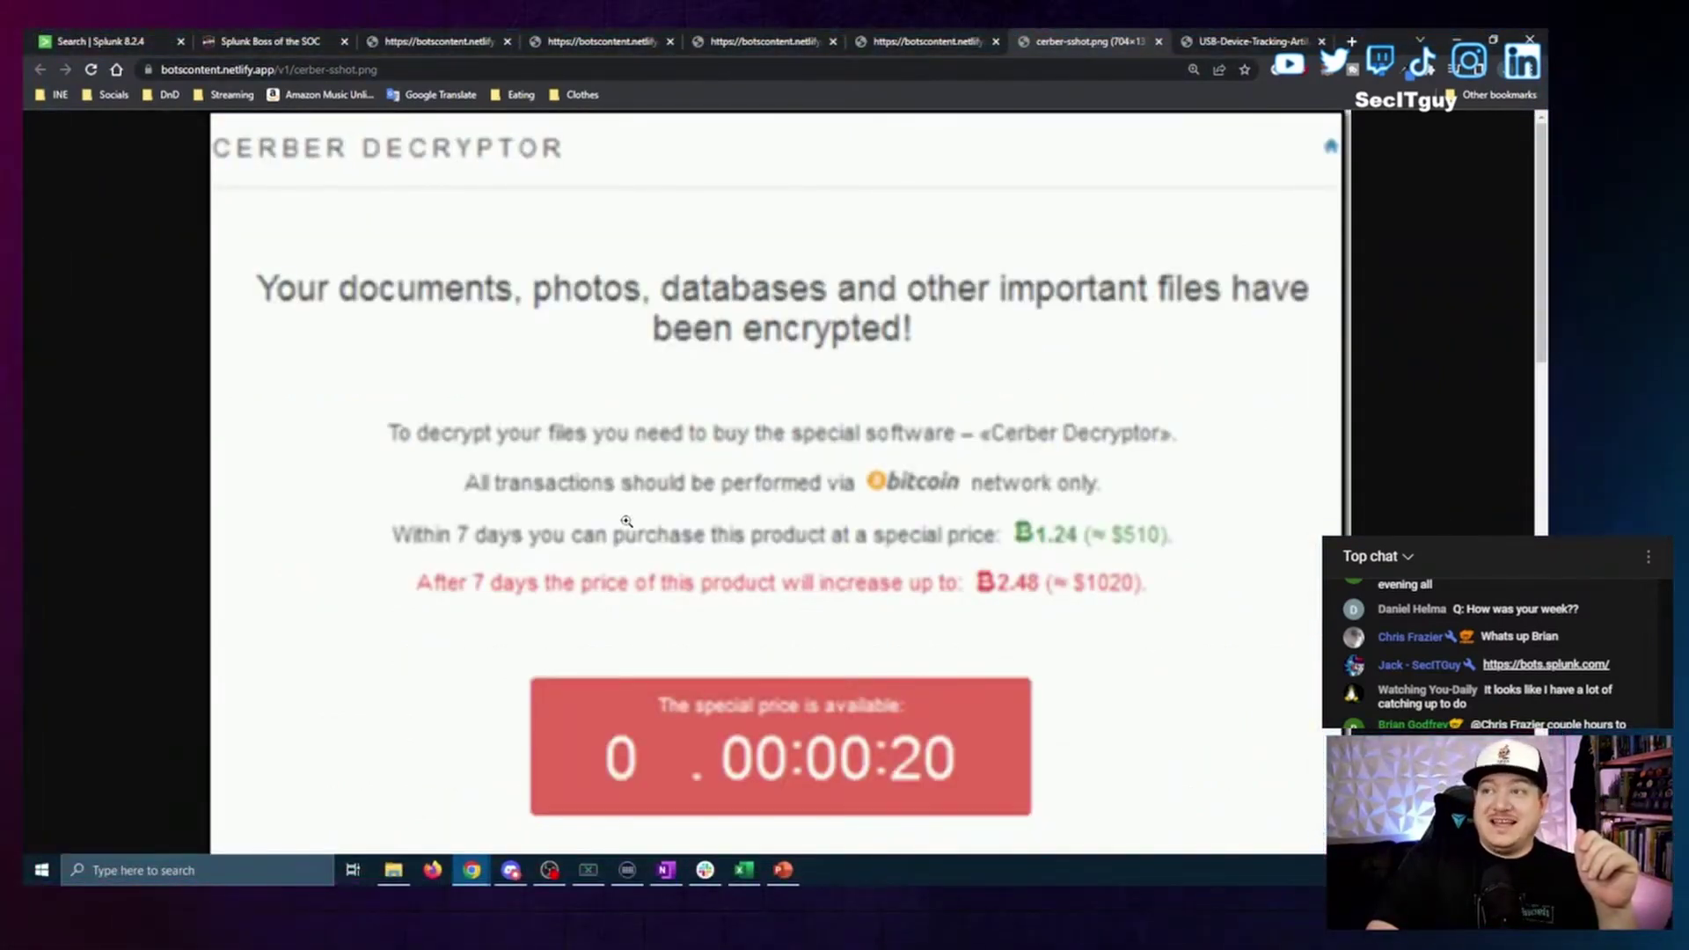
click(616, 563)
scroll(880, 396, down, 4)
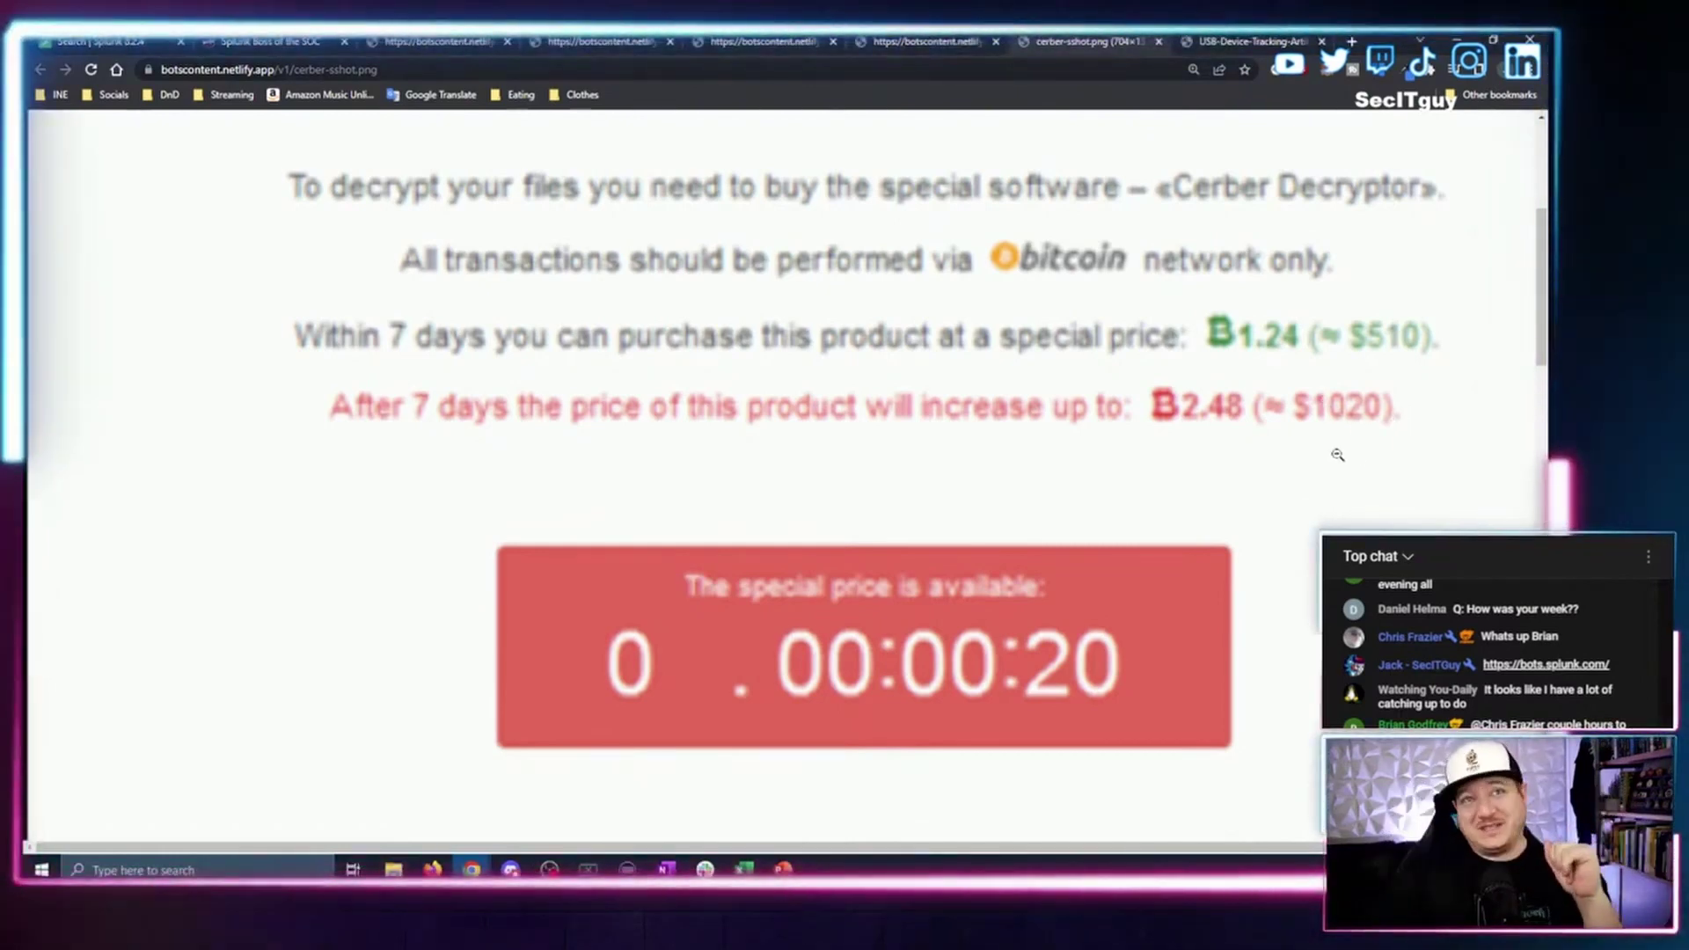
Examine the Bitcoin payment instructions and payments history in the Cerber Decryptor screenshot at its reduced size.
click(1238, 452)
scroll(1150, 332, down, 5)
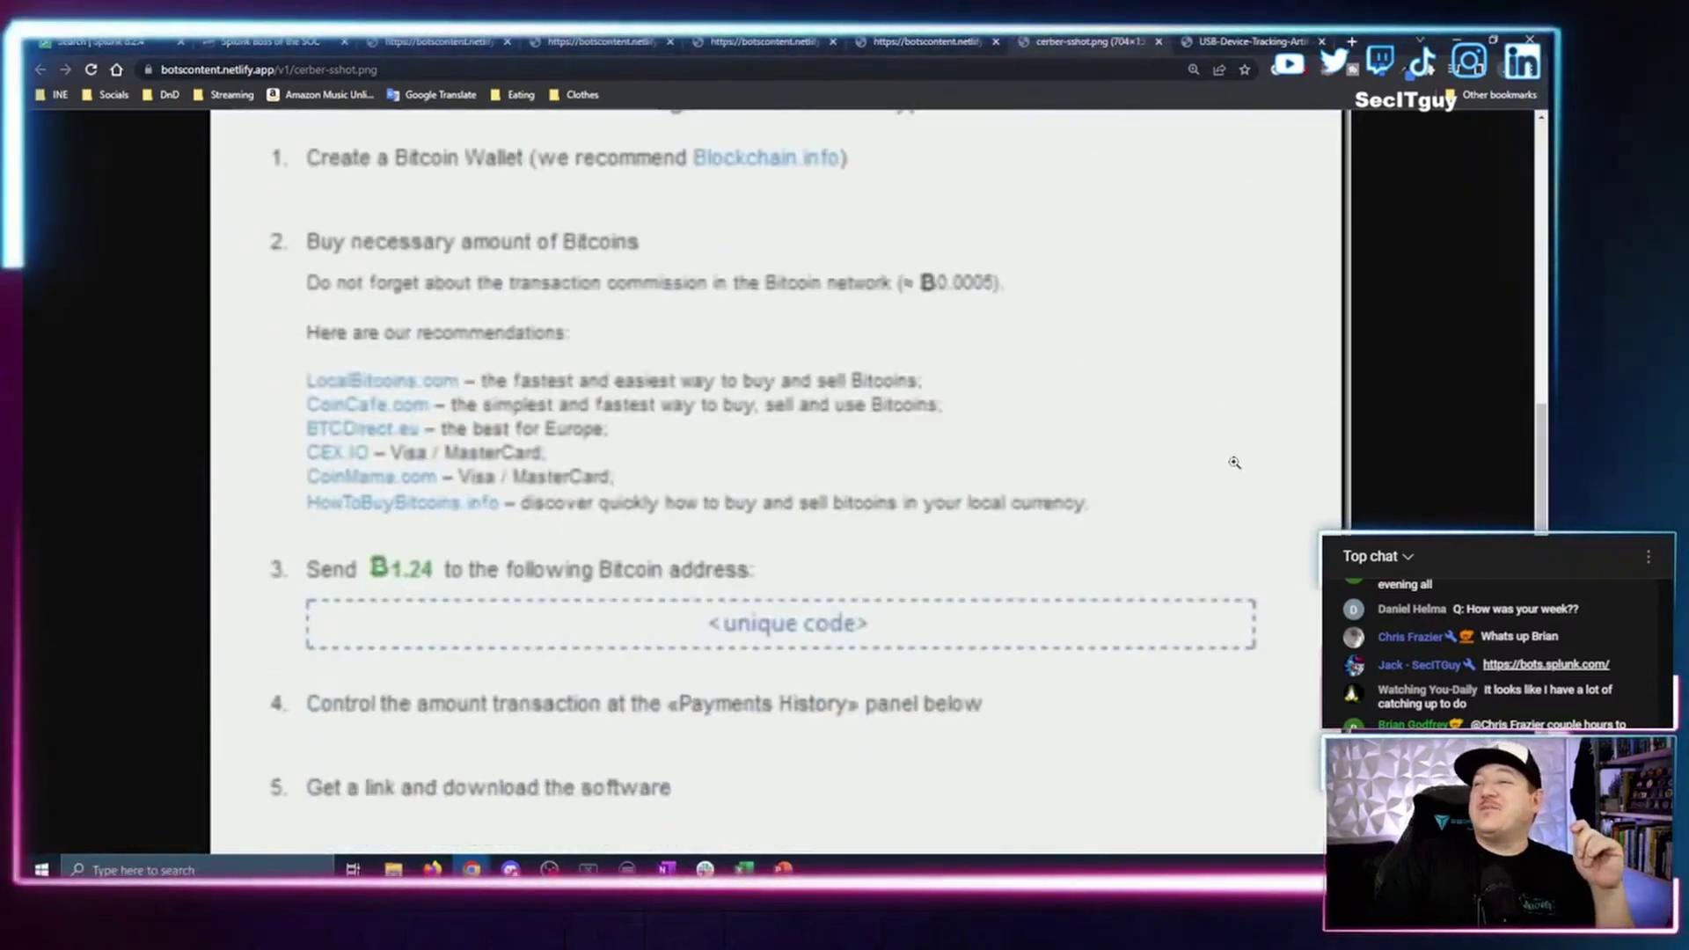
scroll(1206, 467, up, 4)
scroll(977, 528, down, 4)
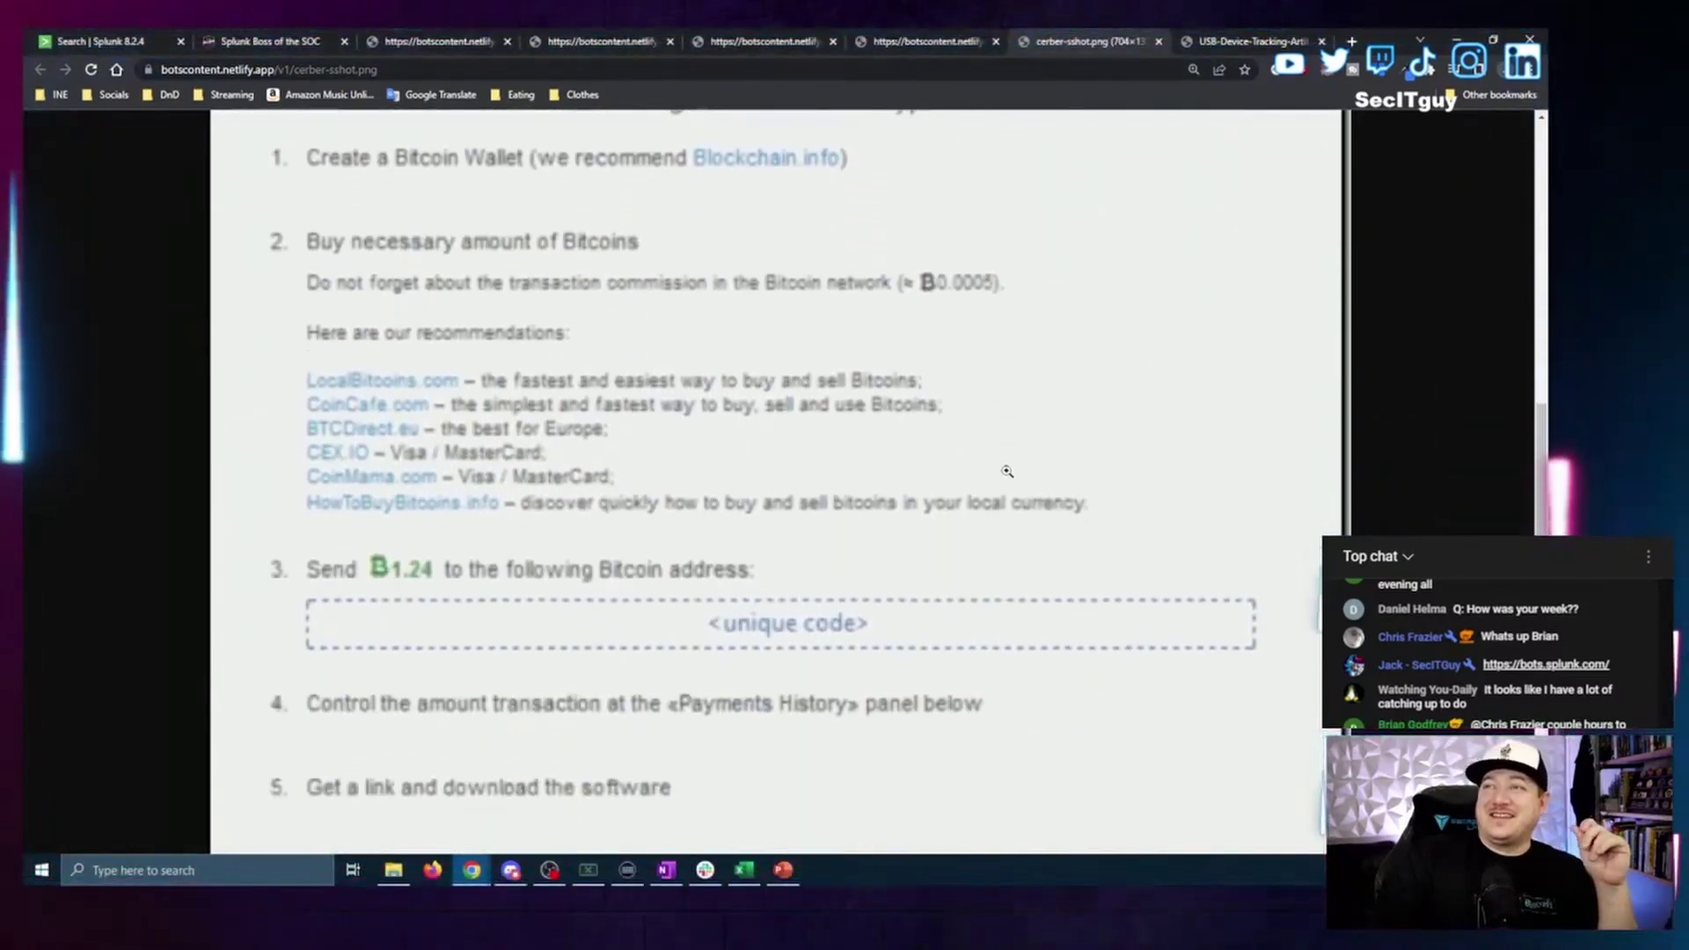
scroll(988, 377, down, 3)
scroll(704, 493, up, 2)
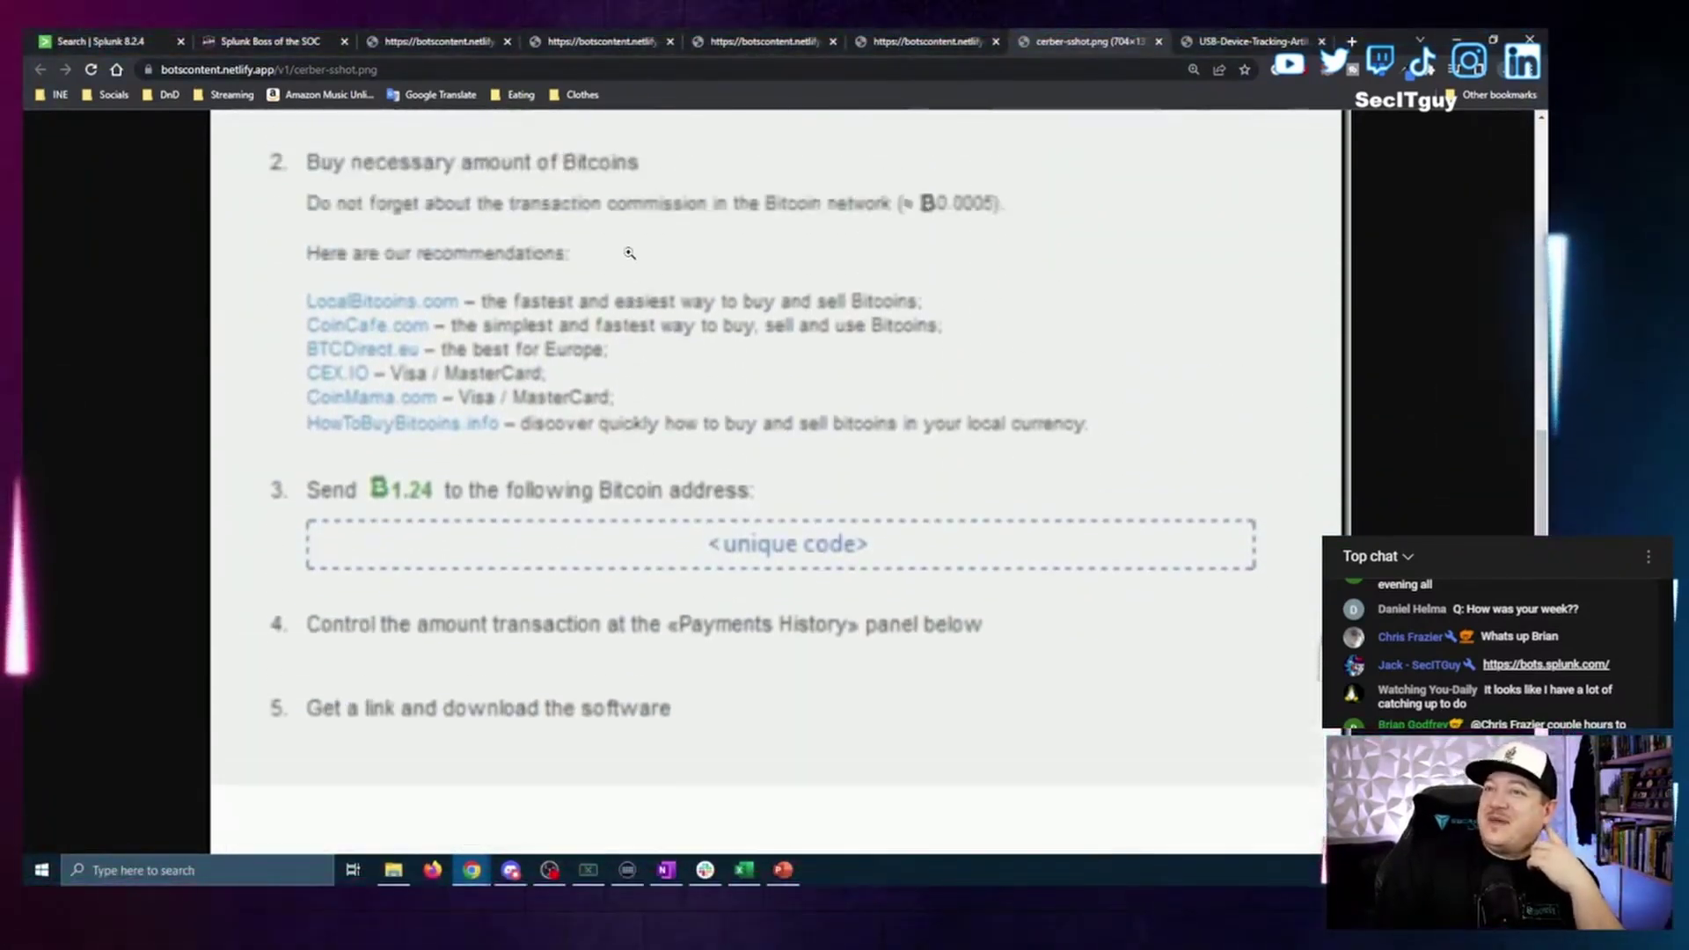
scroll(626, 514, down, 3)
scroll(1144, 445, down, 3)
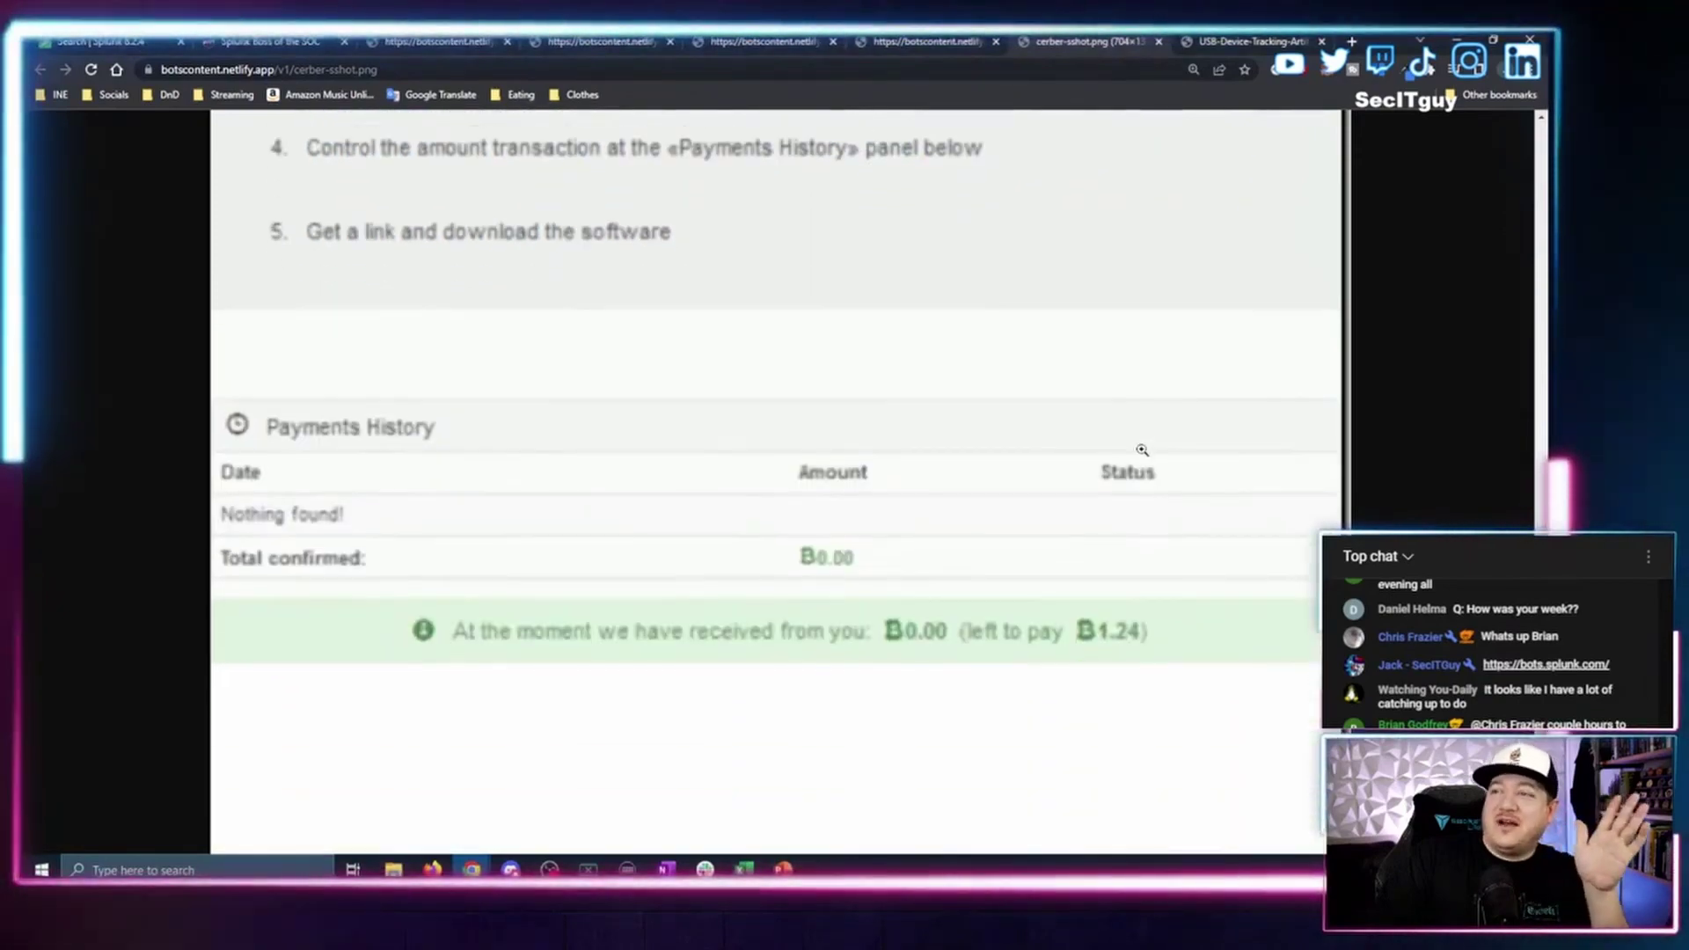
scroll(968, 607, up, 9)
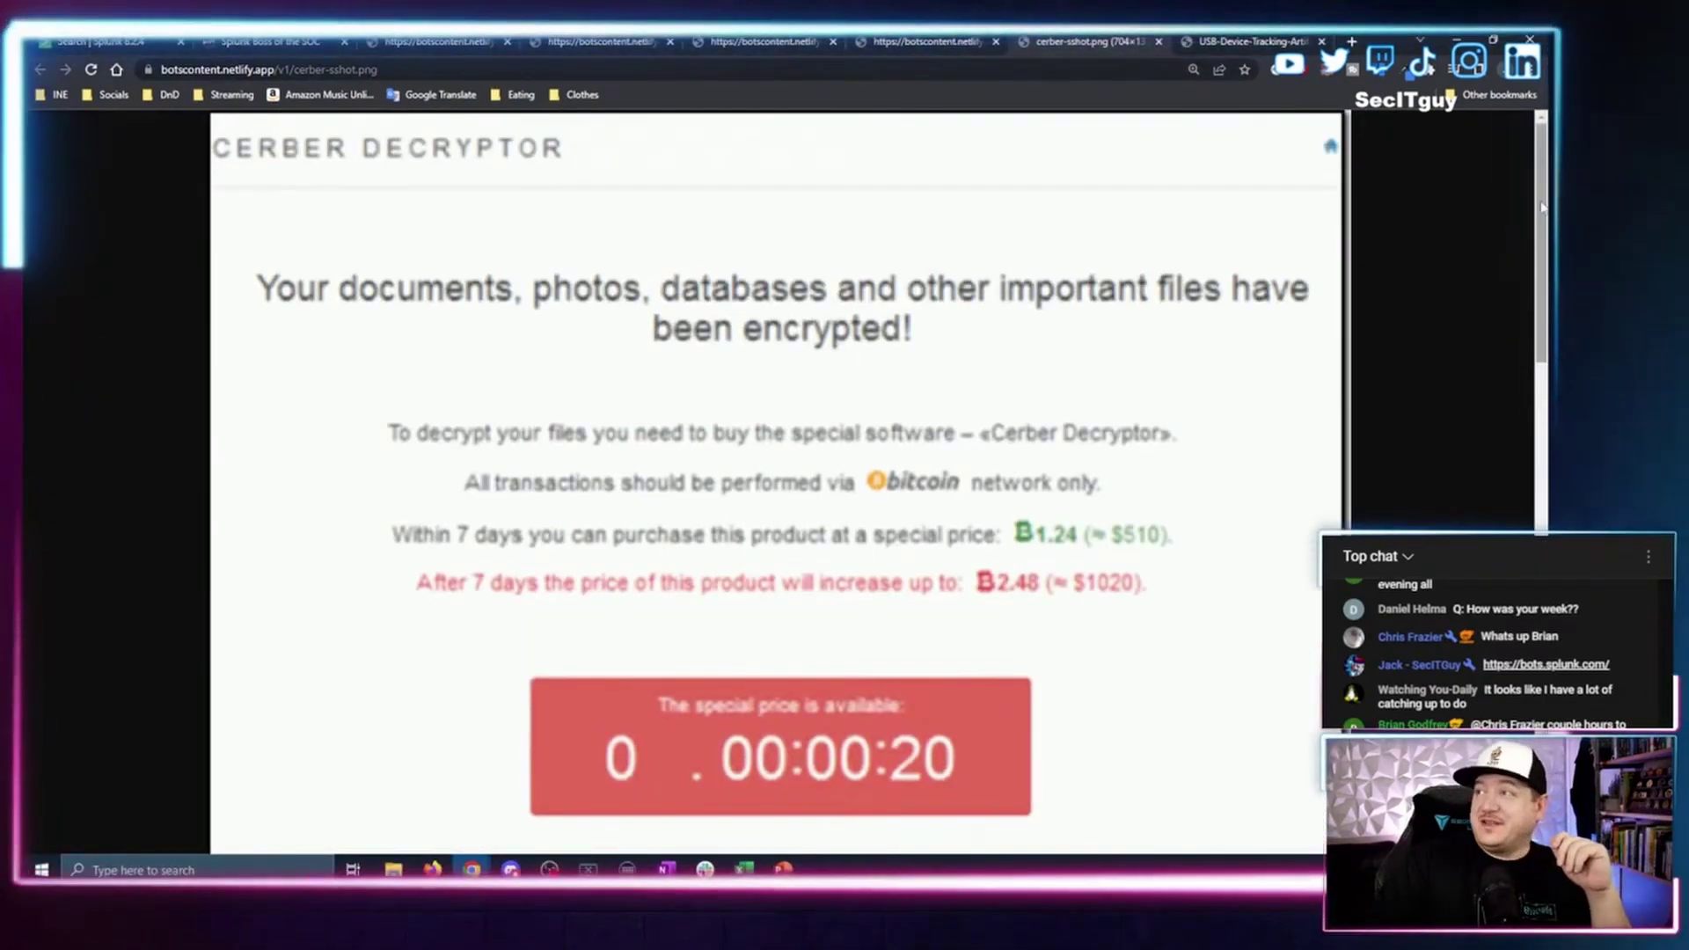
Glance at the USB device tracking artifacts PDF, and return to the Ransomware scenario to read questions #200 and #201.
key(ctrl+Tab)
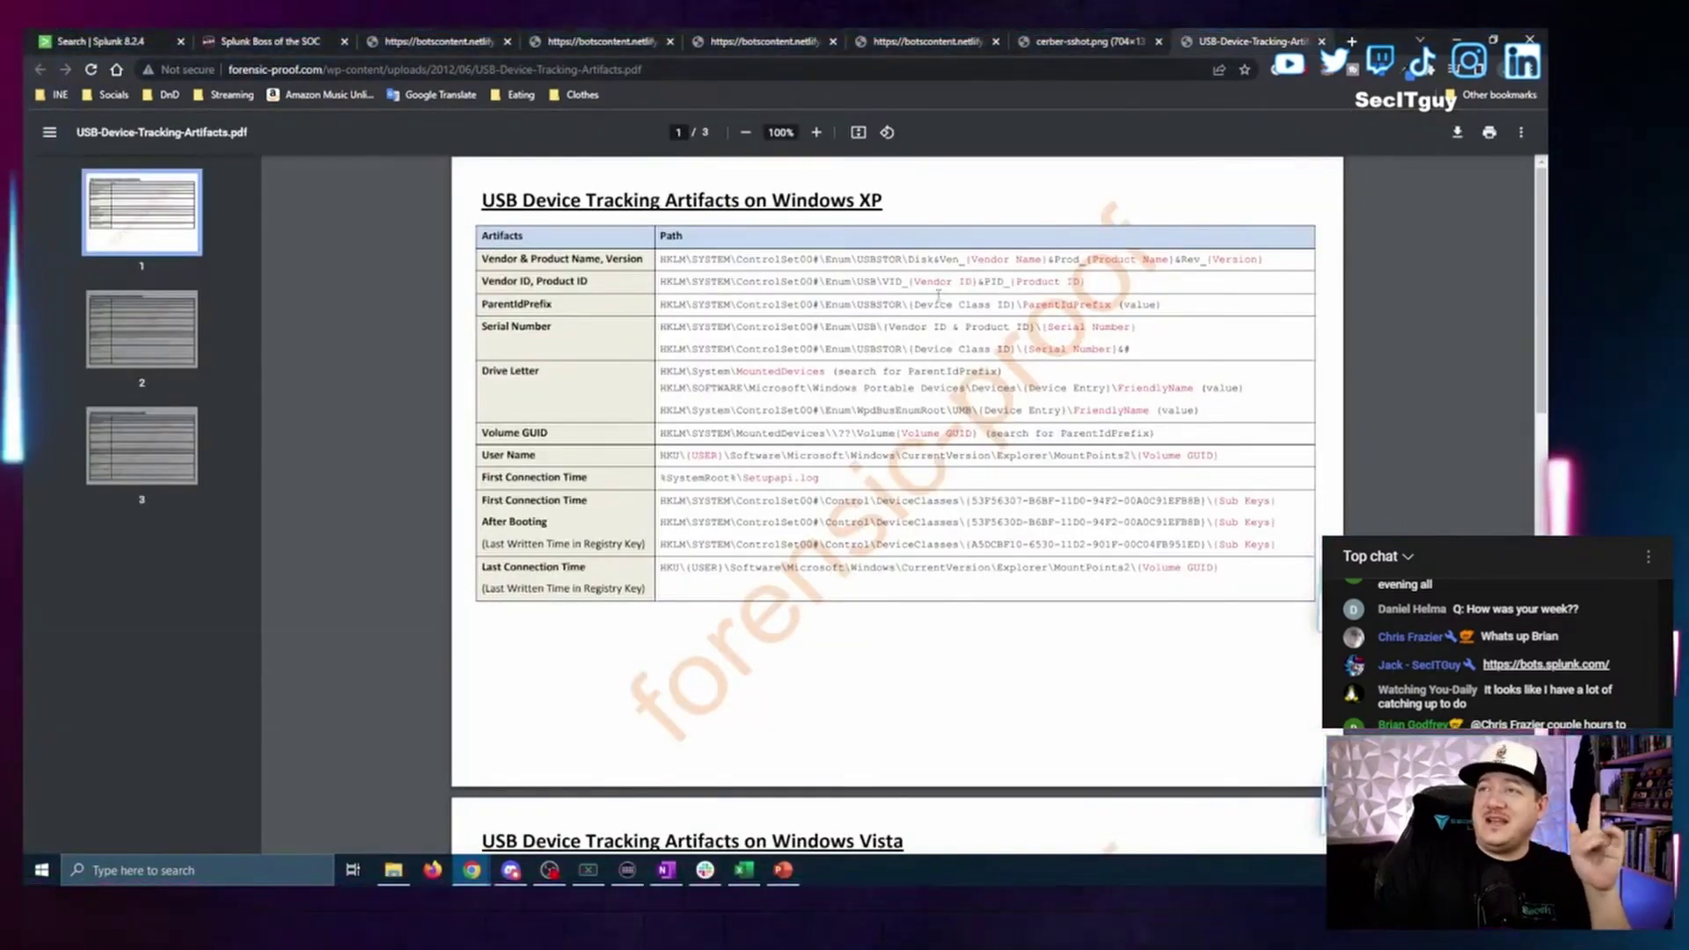
key(ctrl+Tab)
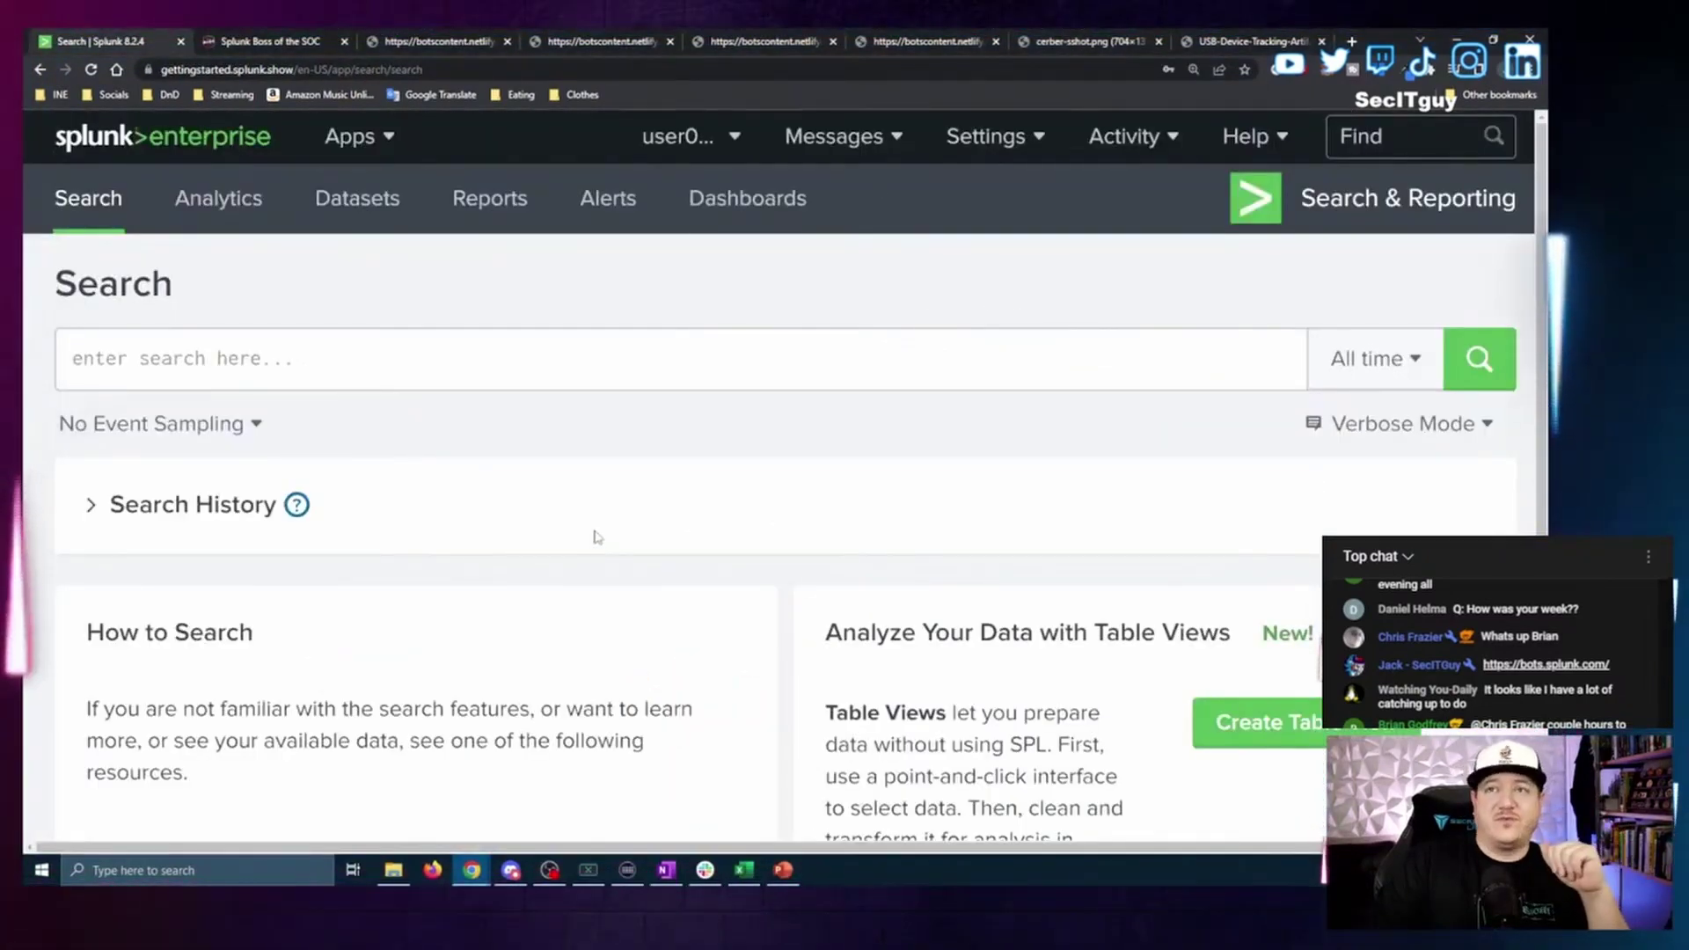
key(ctrl+Tab)
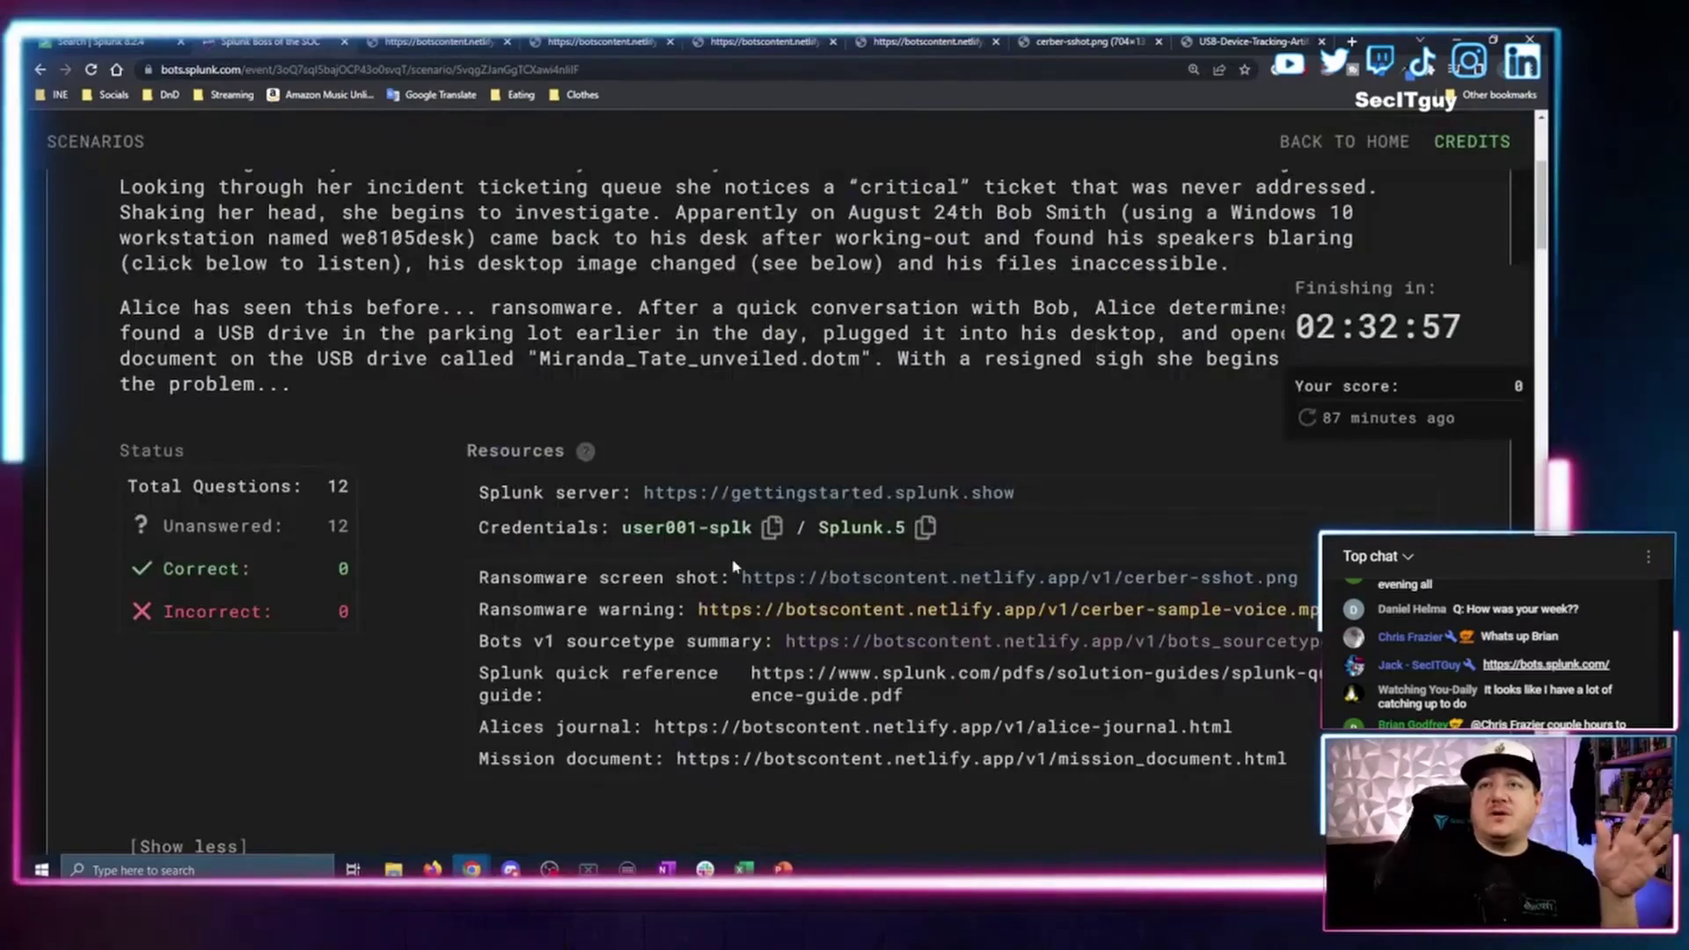
scroll(910, 528, down, 8)
scroll(925, 648, up, 5)
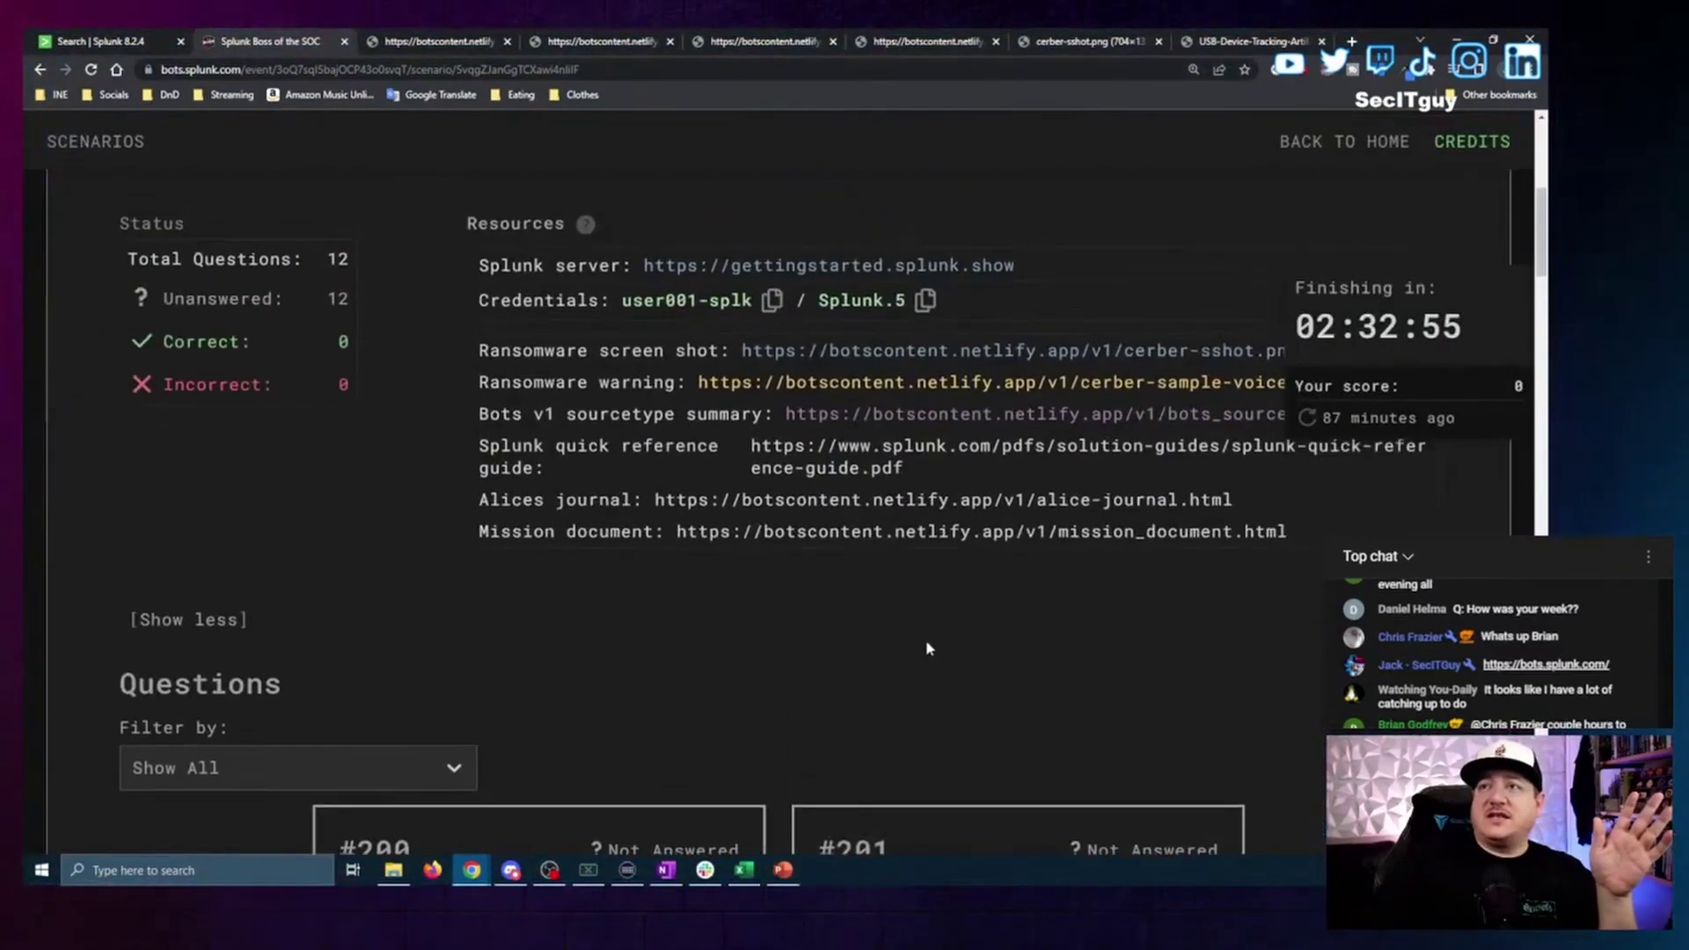
scroll(925, 649, up, 6)
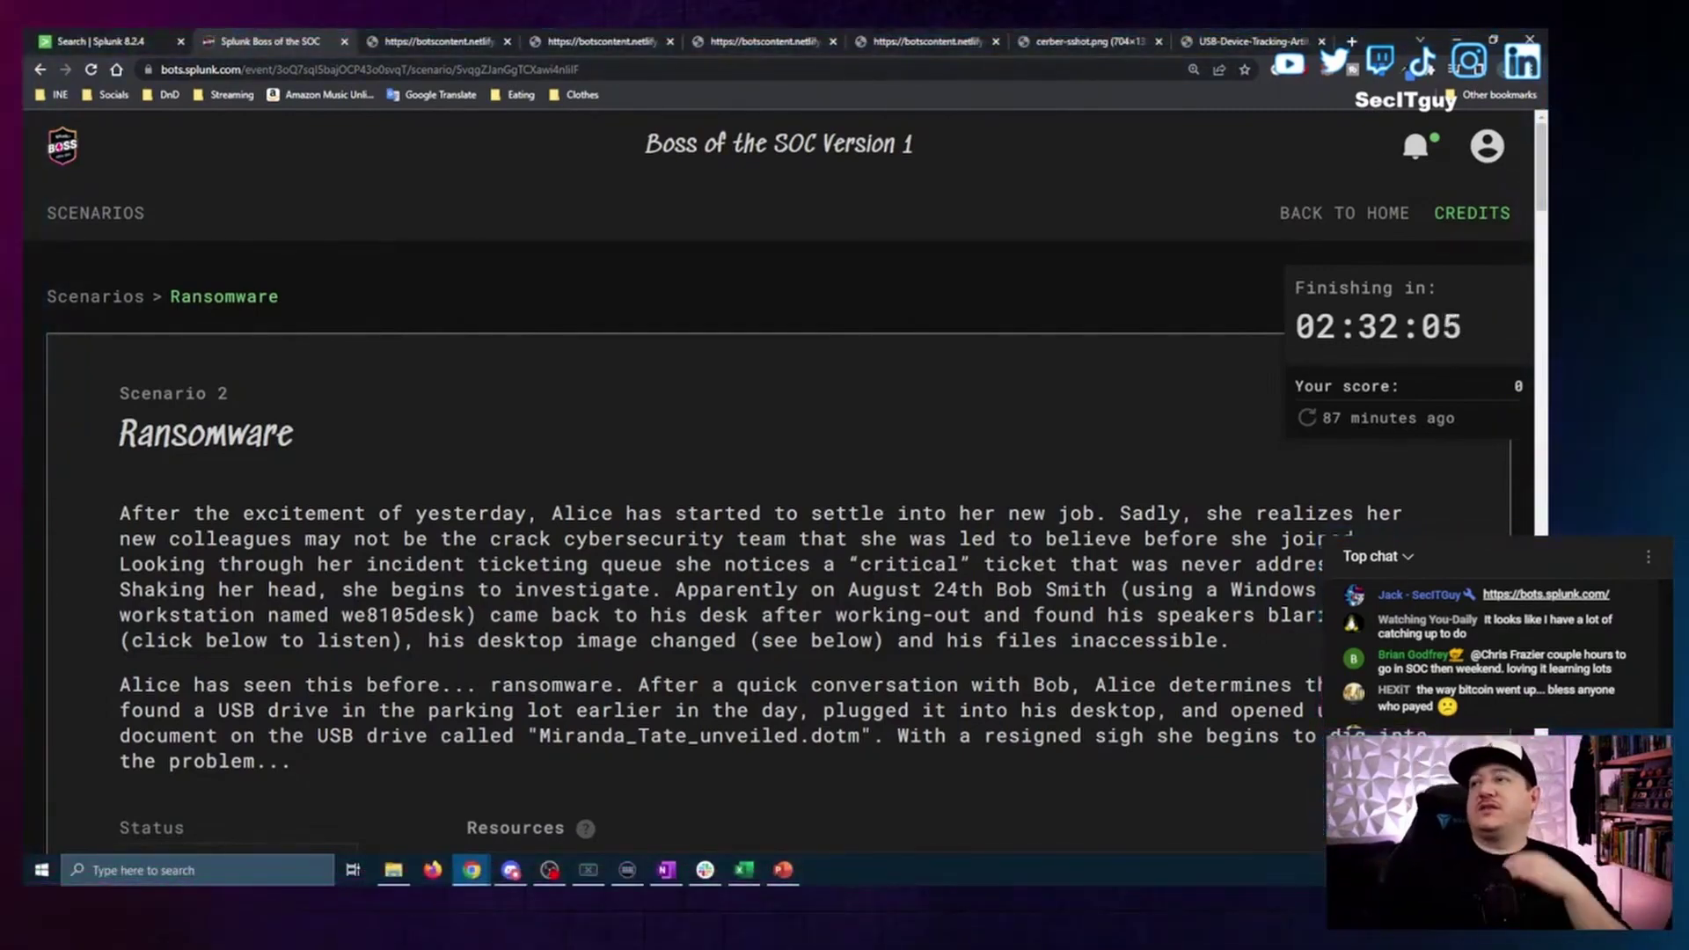
scroll(799, 592, down, 12)
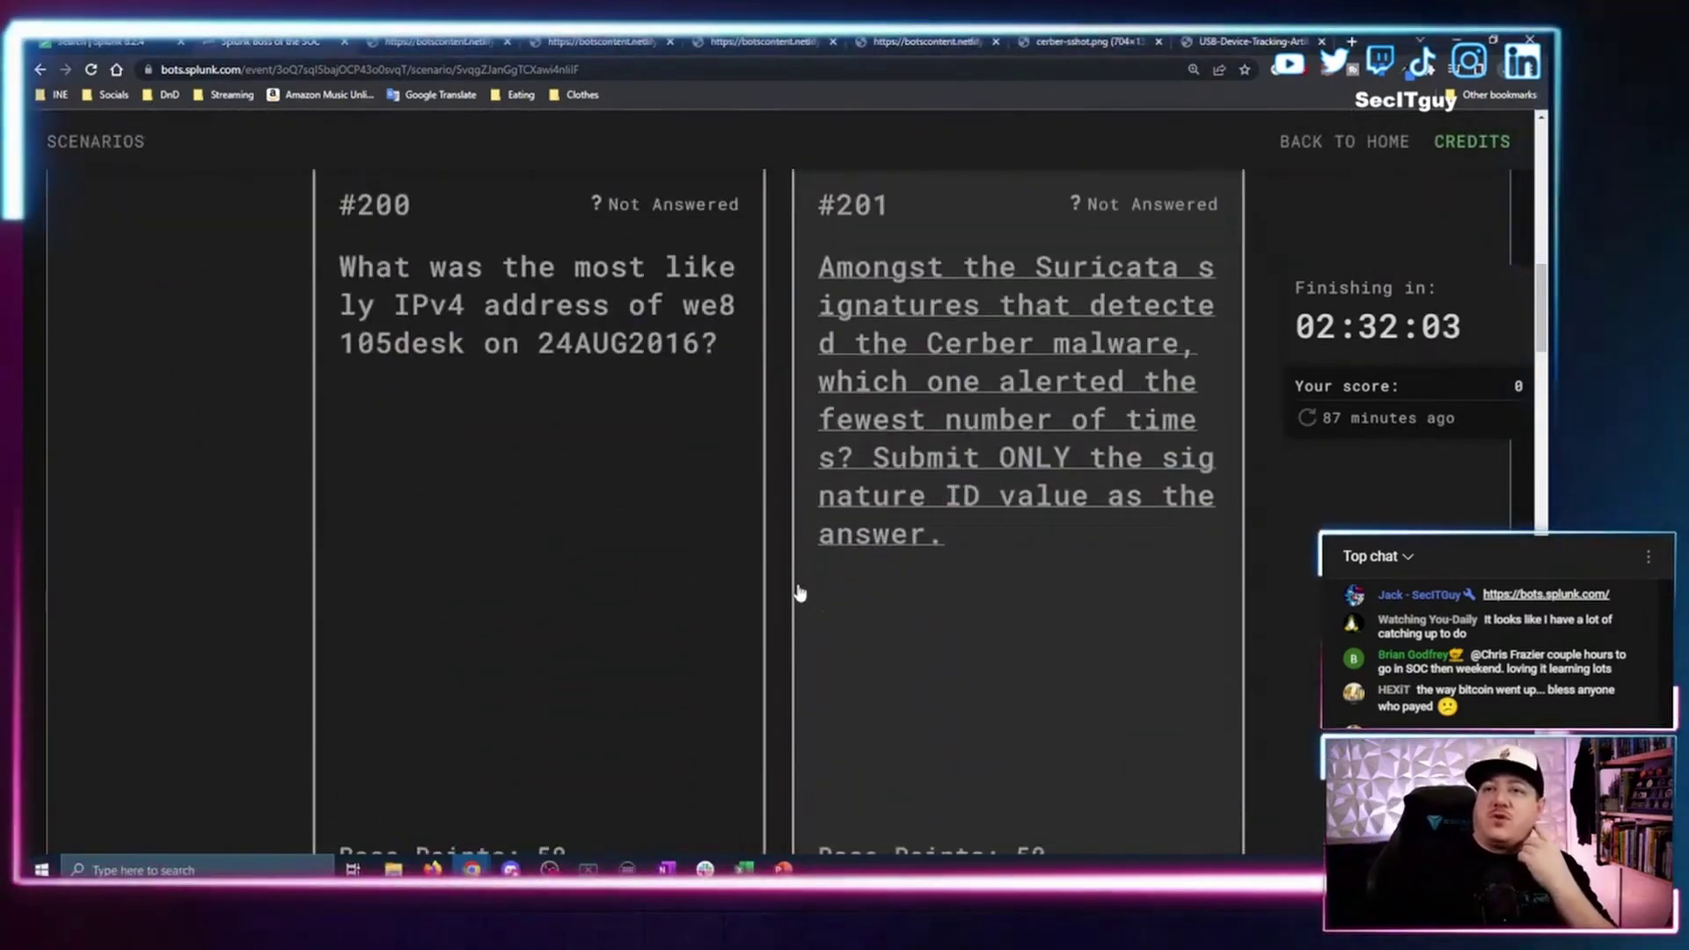
Open question #200 to read its wording and hint about we8105desk, and switch to the Splunk search page.
scroll(796, 607, up, 1)
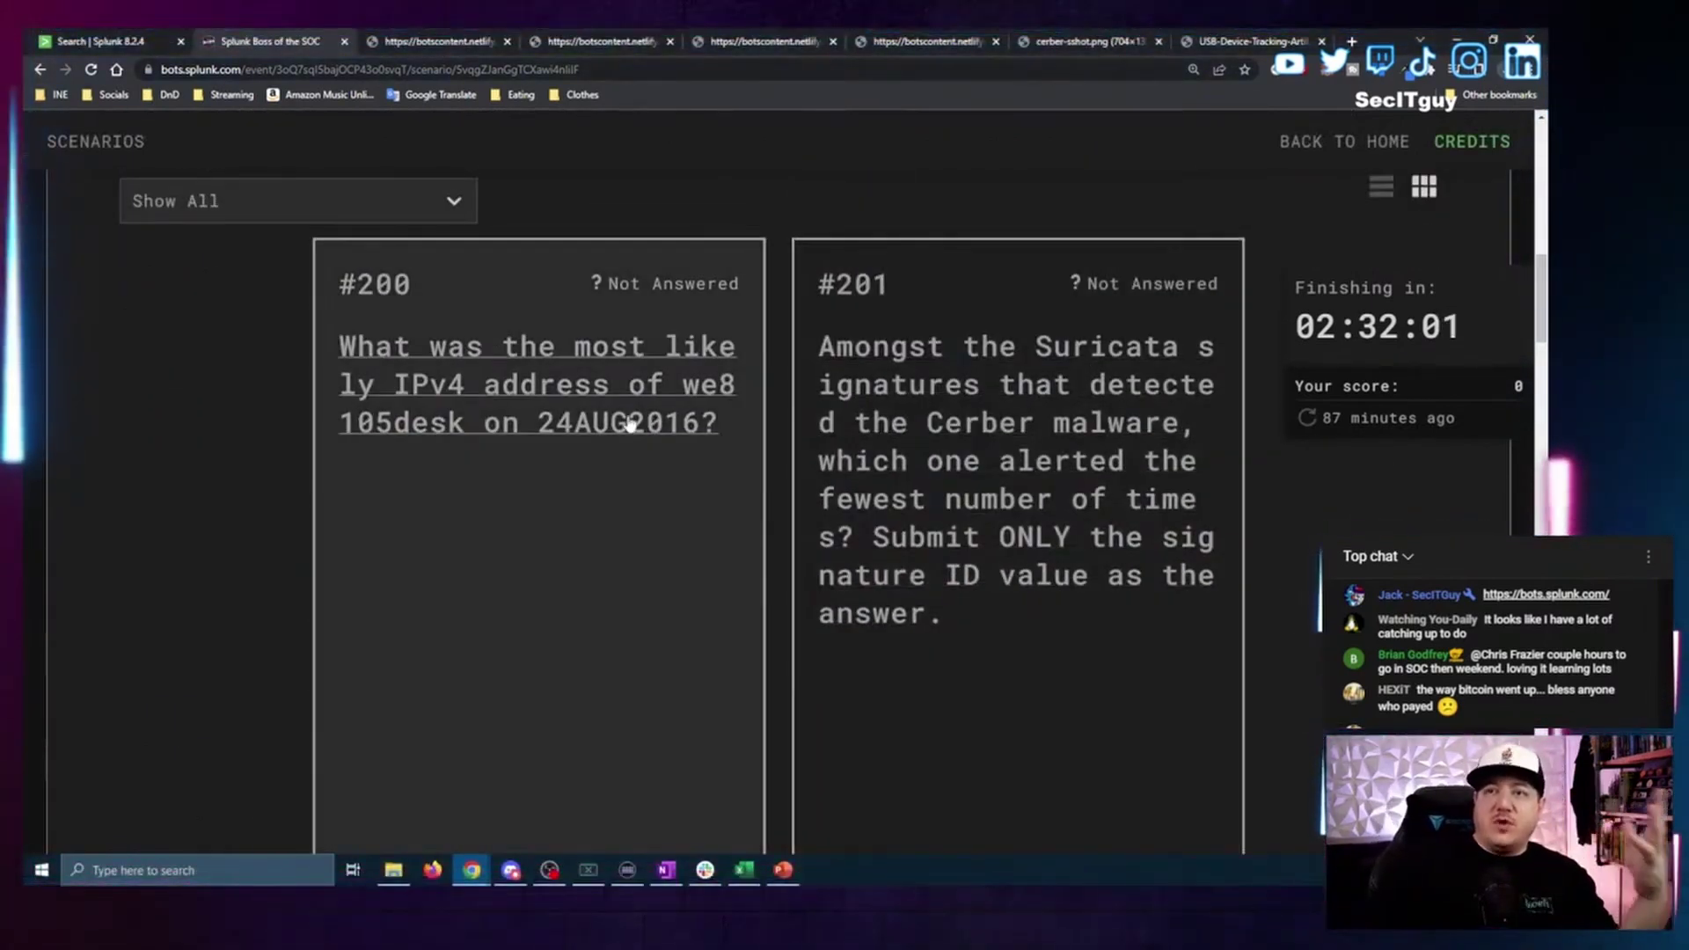
click(690, 394)
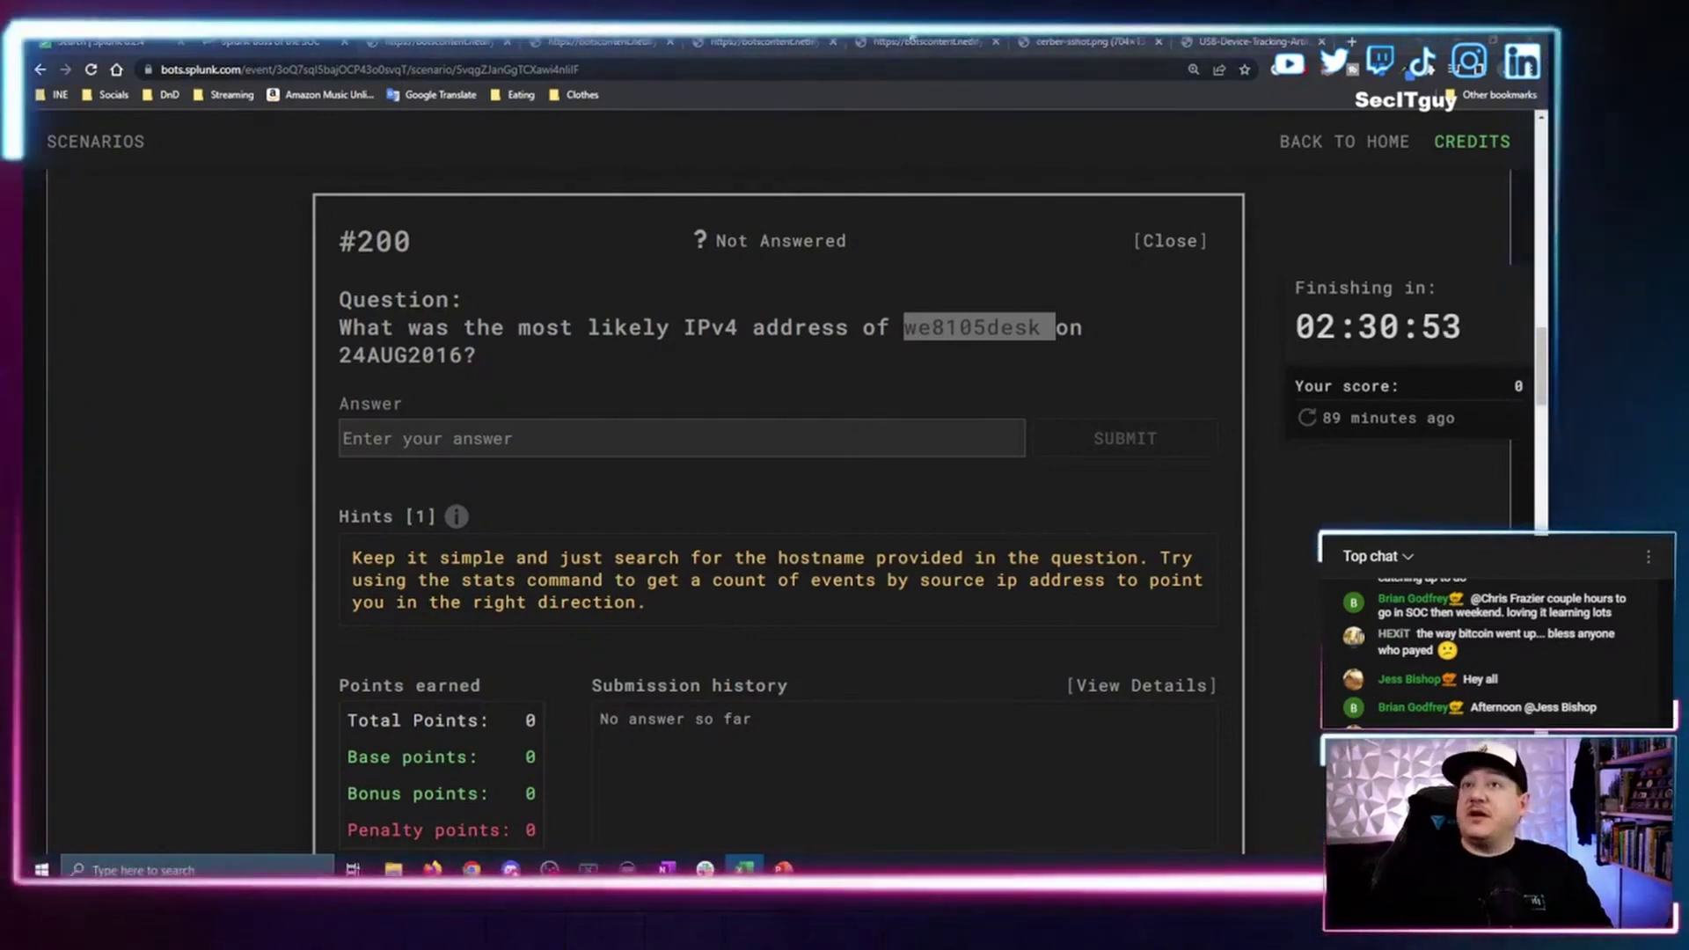
click(101, 41)
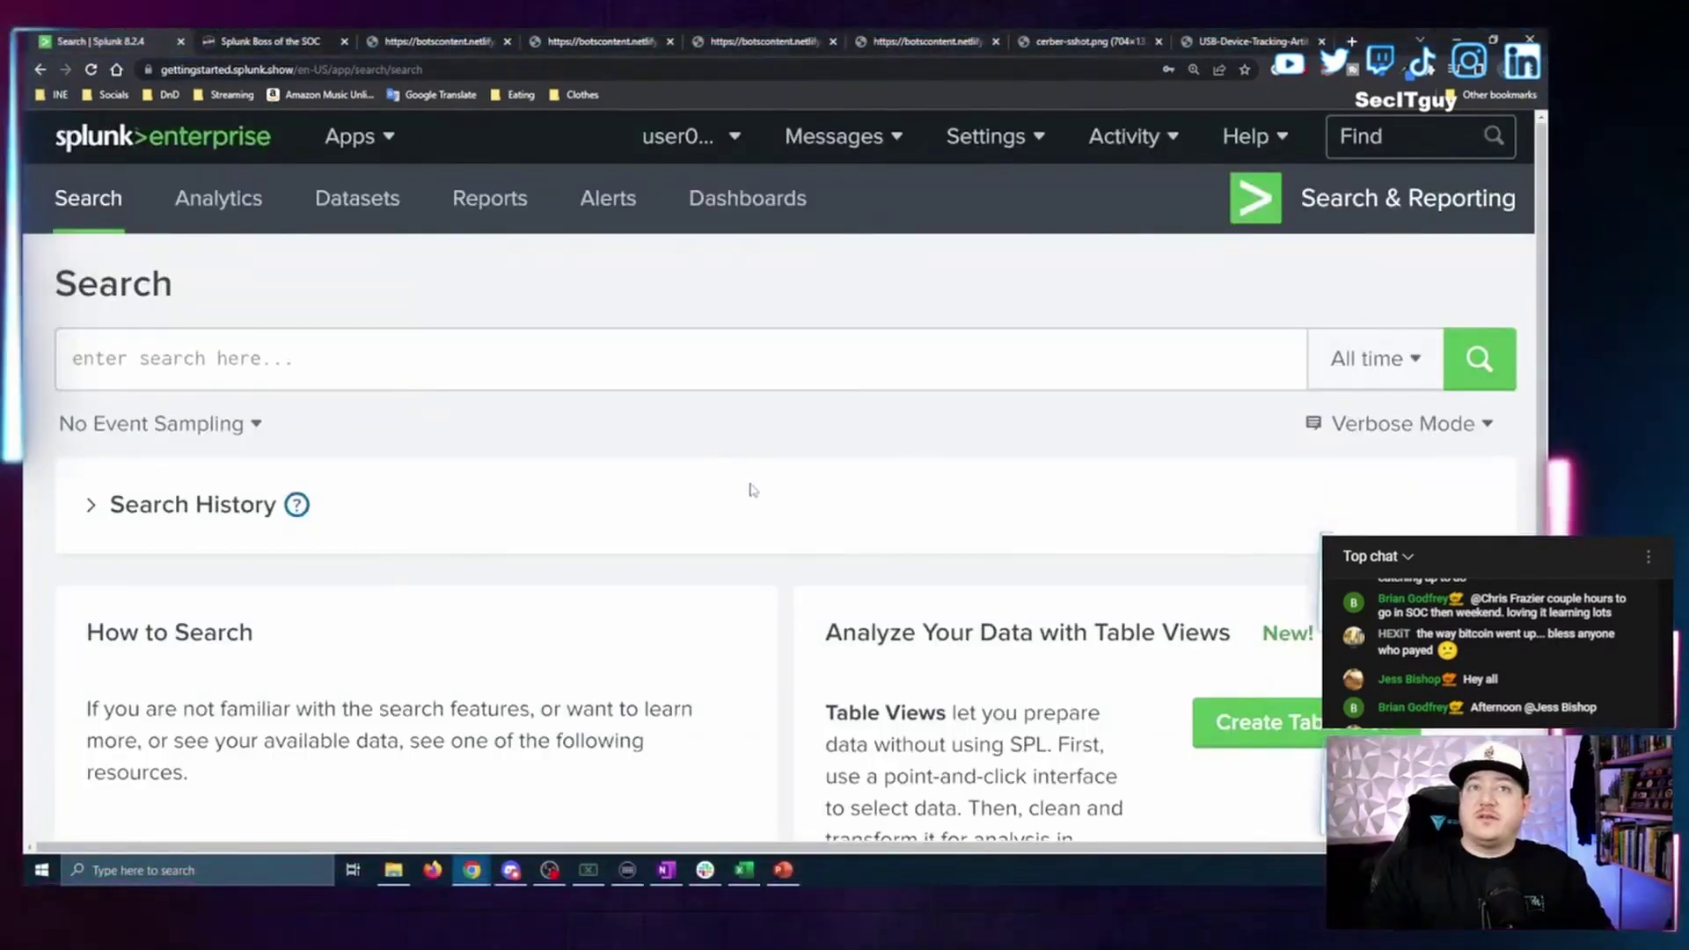
key(ctrl+plus)
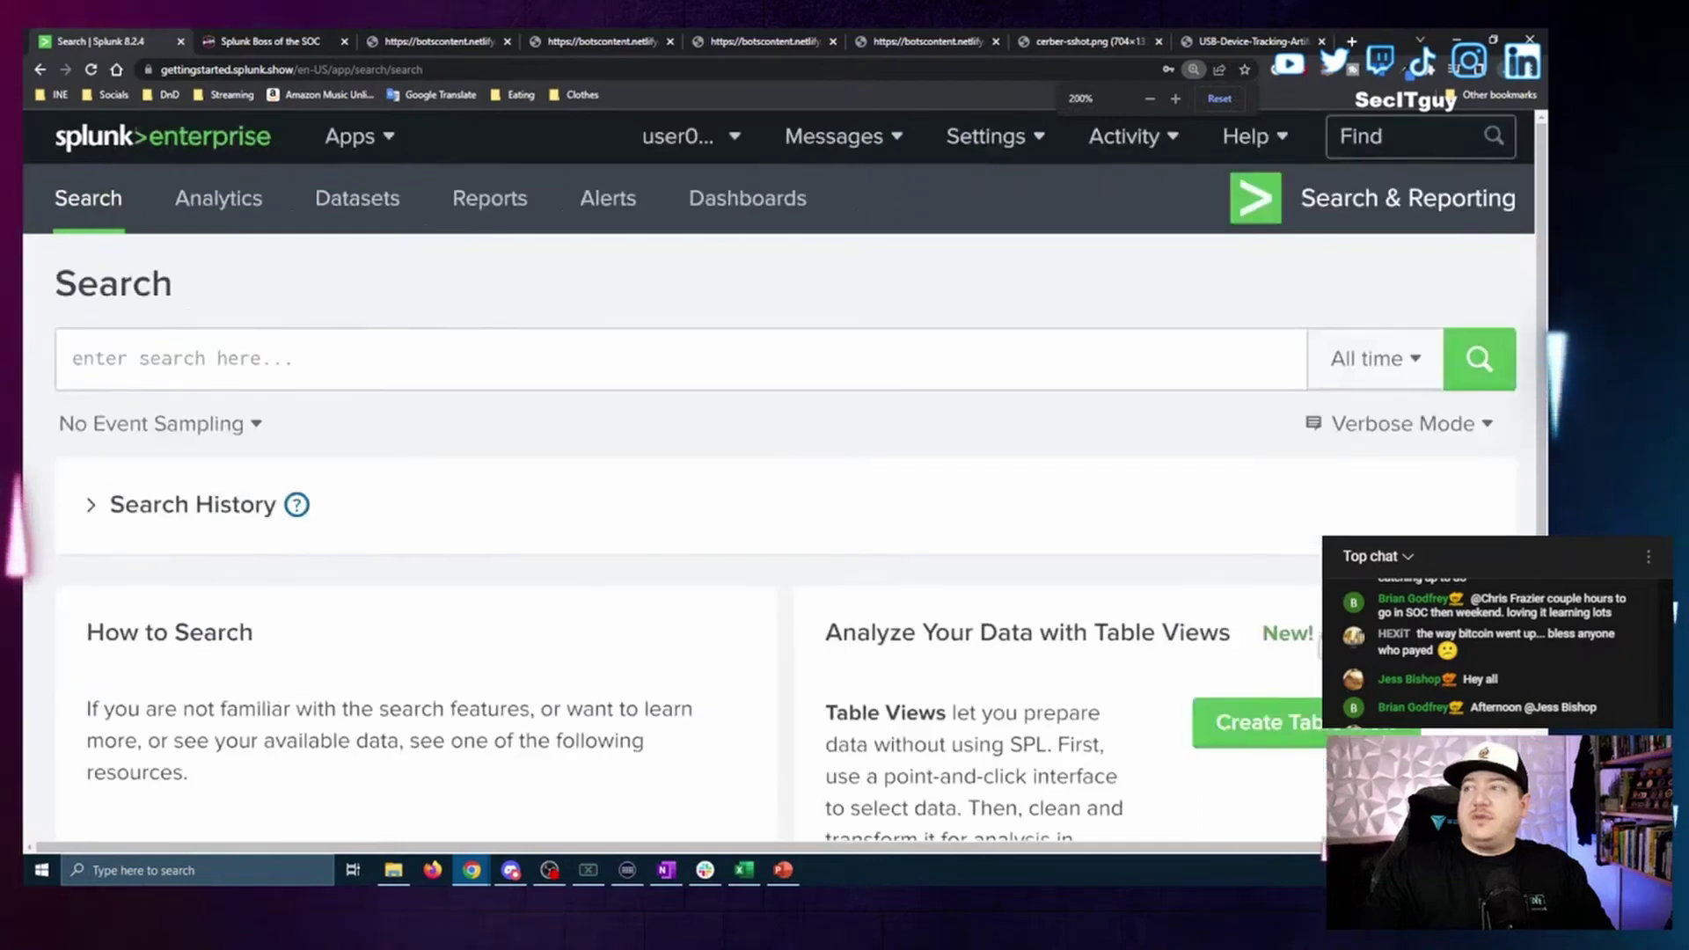
click(1386, 372)
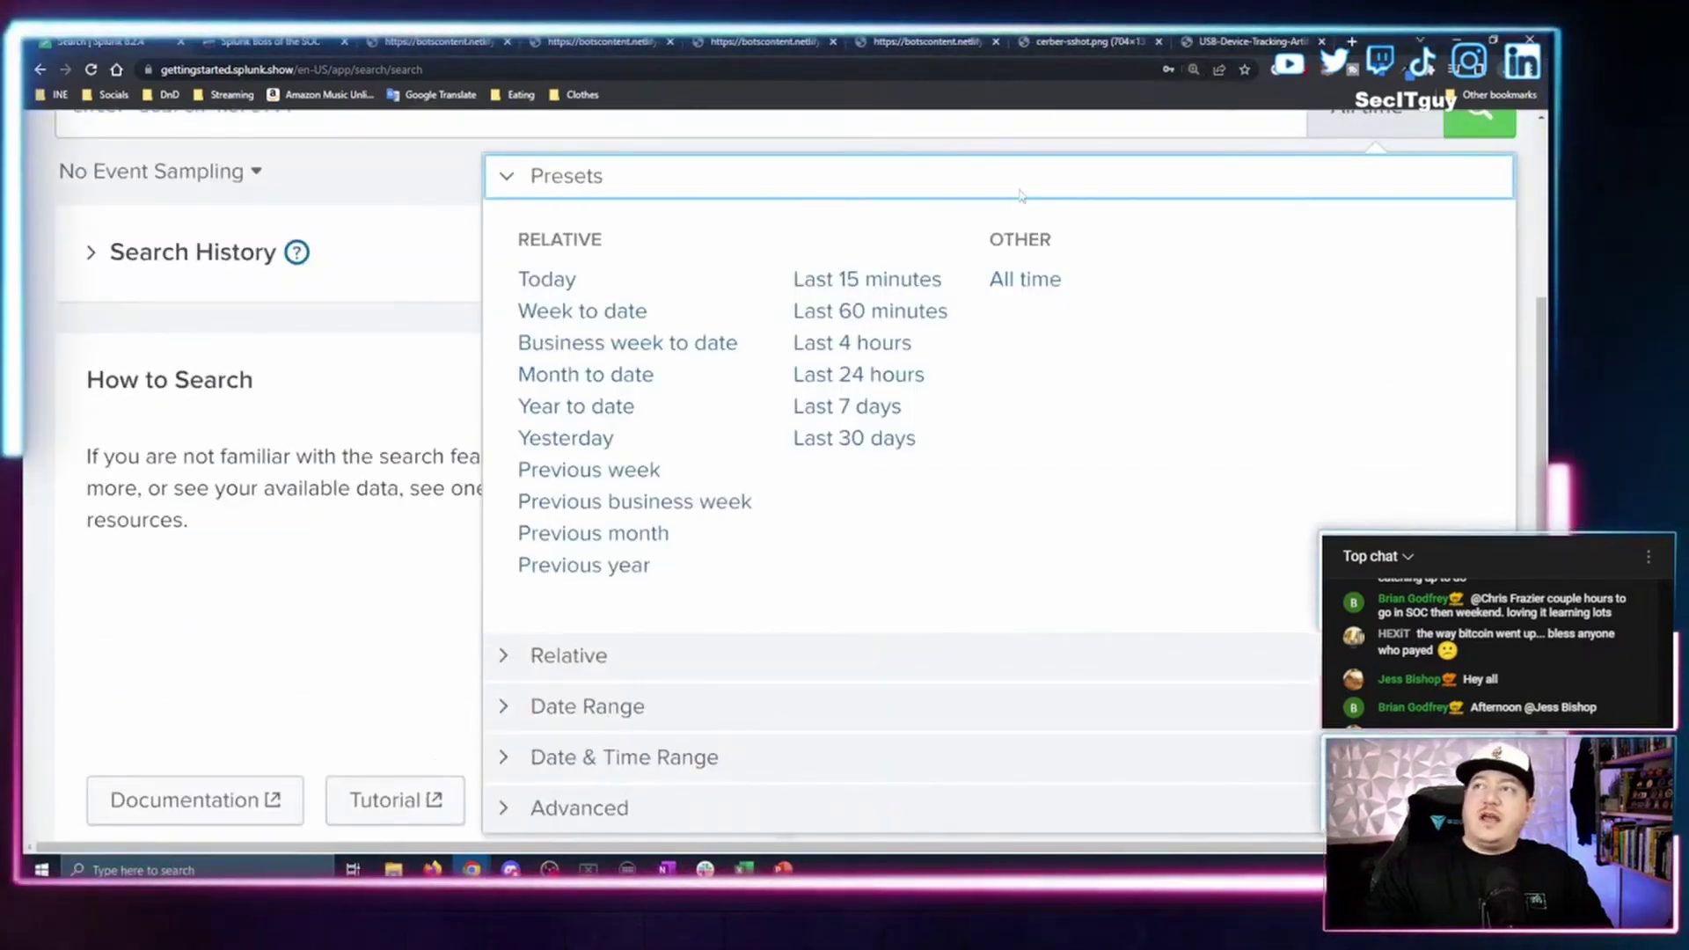
scroll(388, 219, up, 3)
click(415, 407)
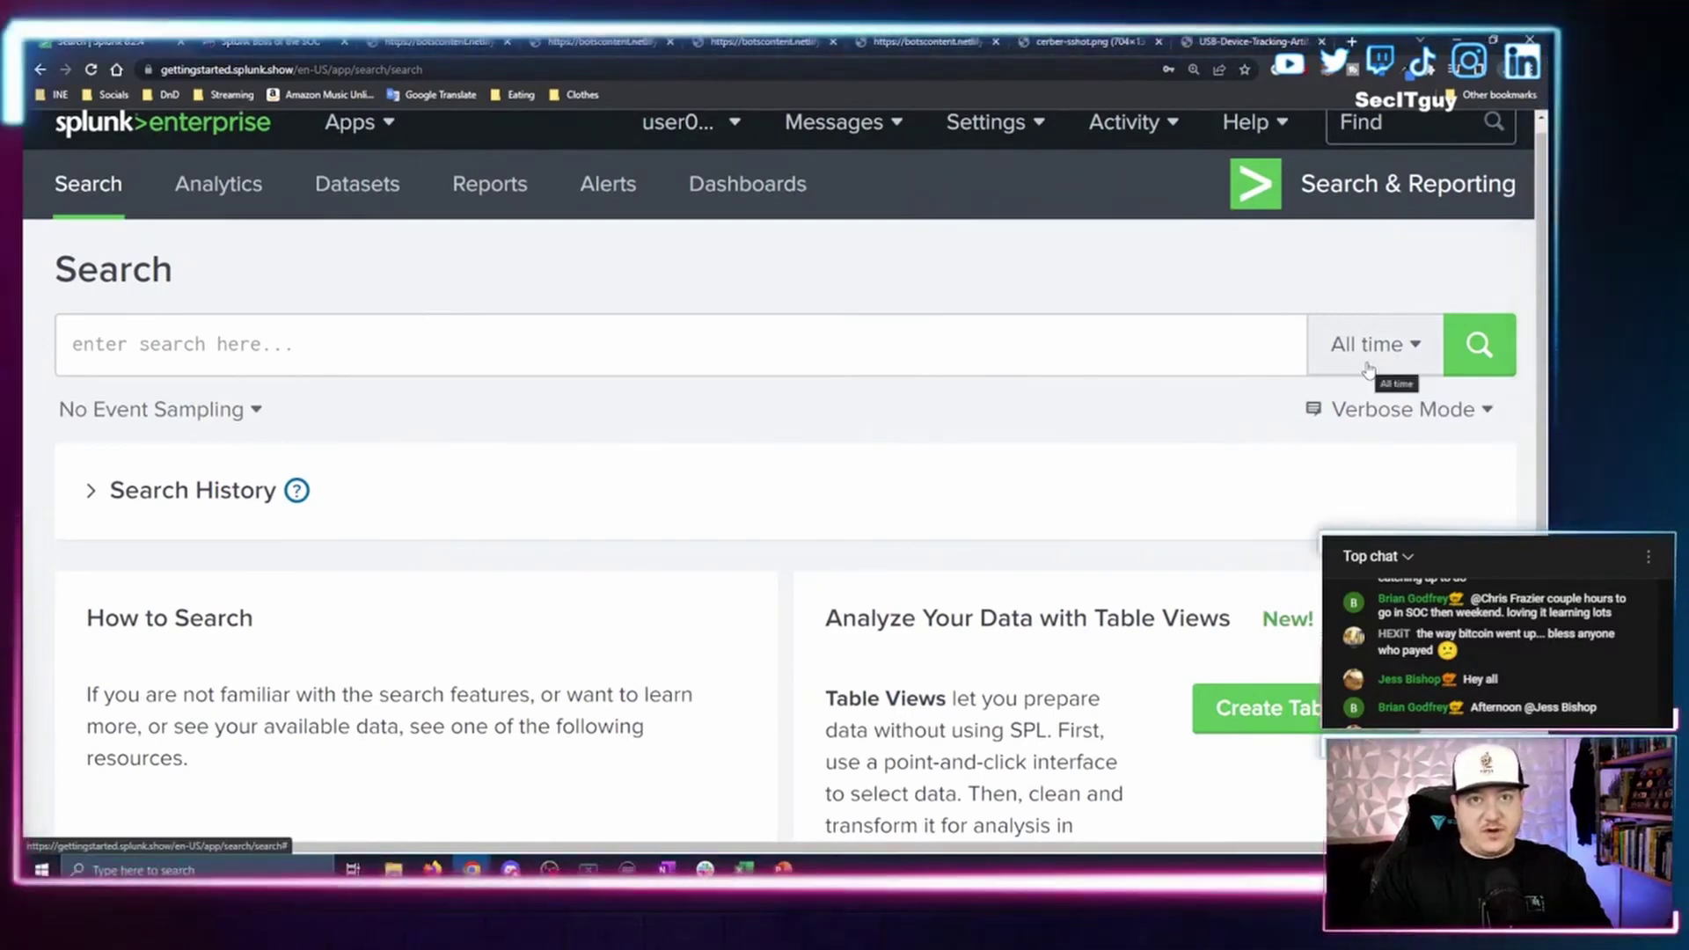
Switch the search's time range to a date range of the Between type.
click(1369, 370)
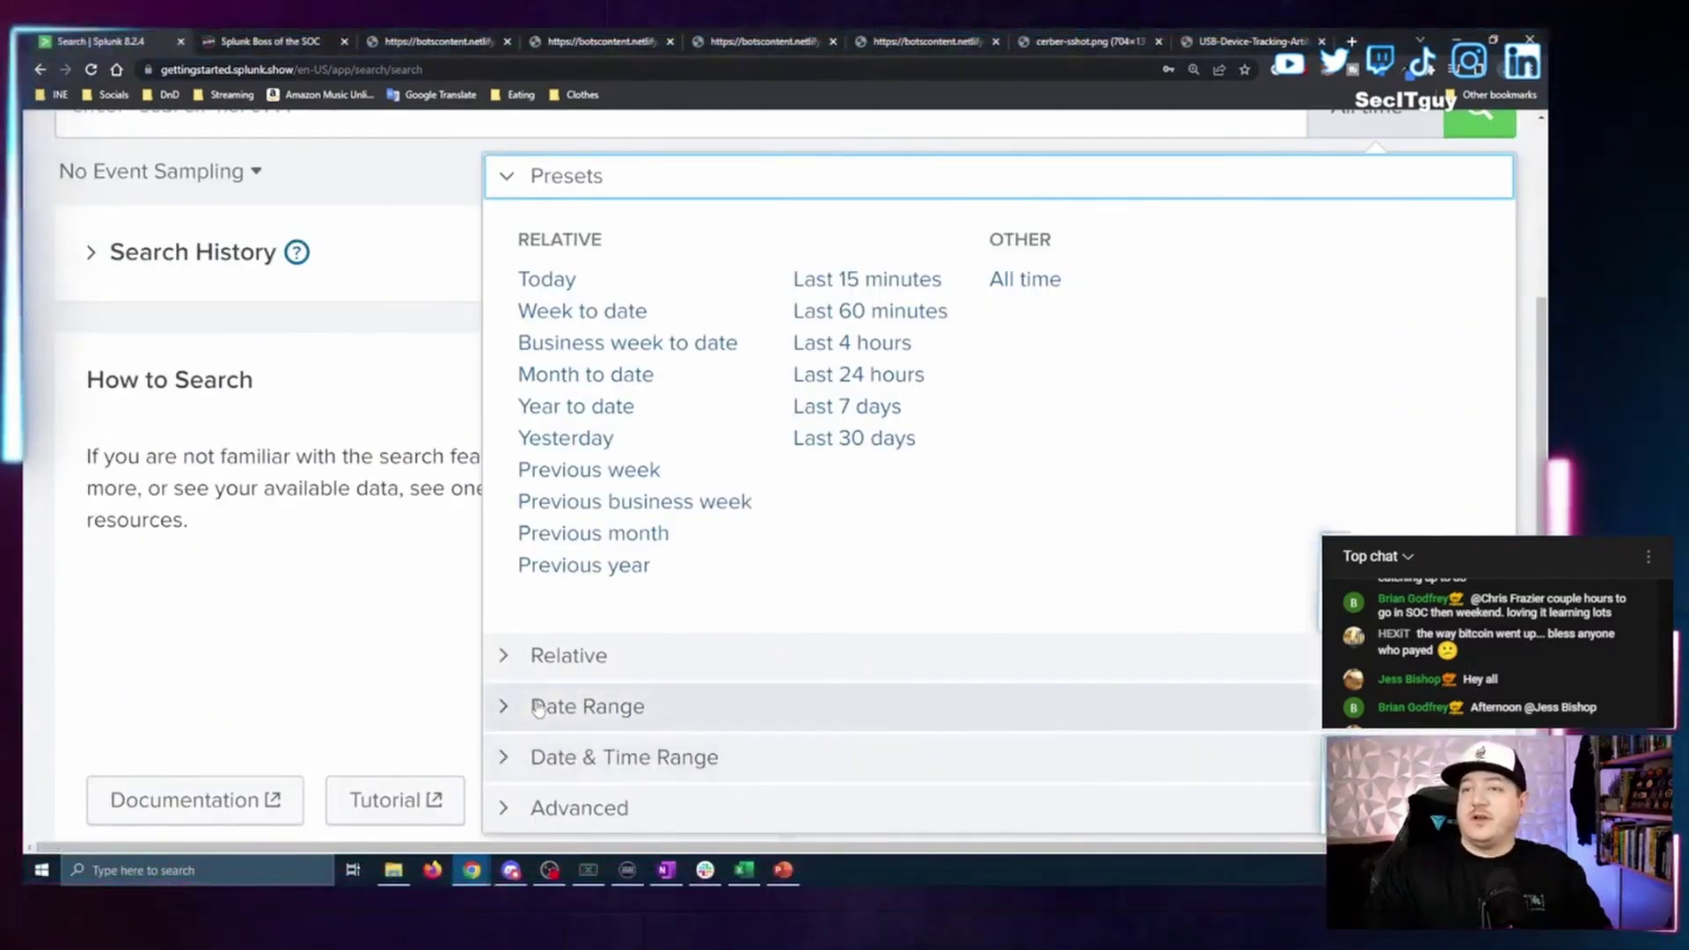
click(587, 706)
click(602, 361)
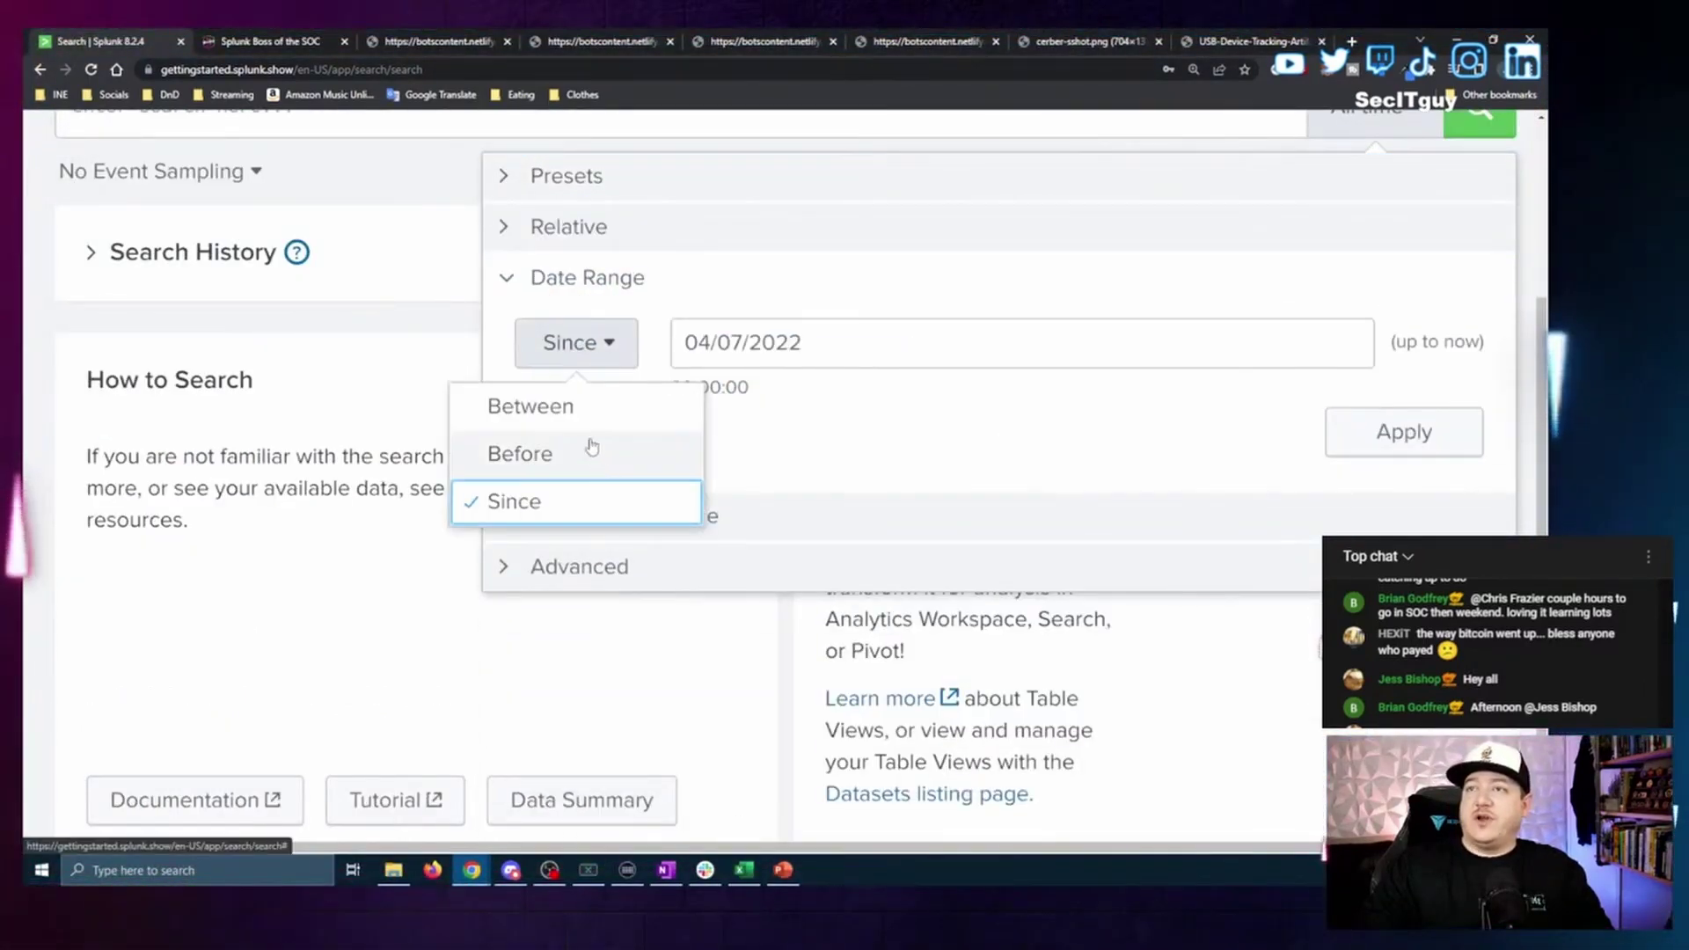
click(533, 404)
Enter 08/01/2016 as the start date and 08/31/2016 as the end date of the range.
click(862, 342)
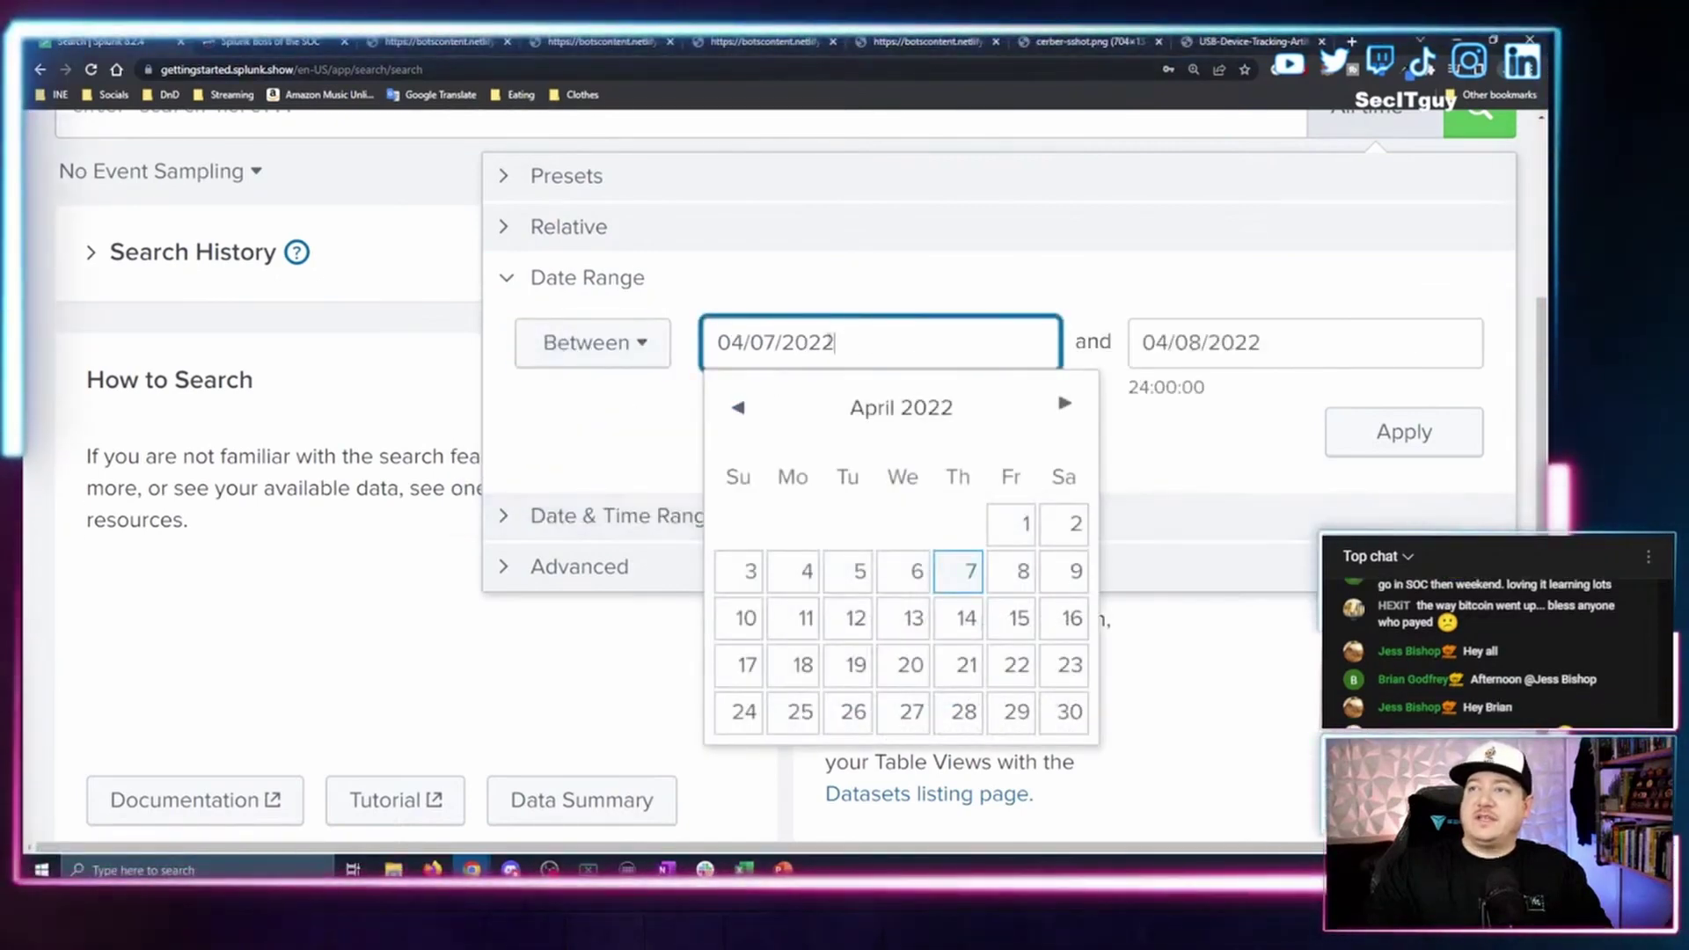
key(ctrl+a)
text(08)
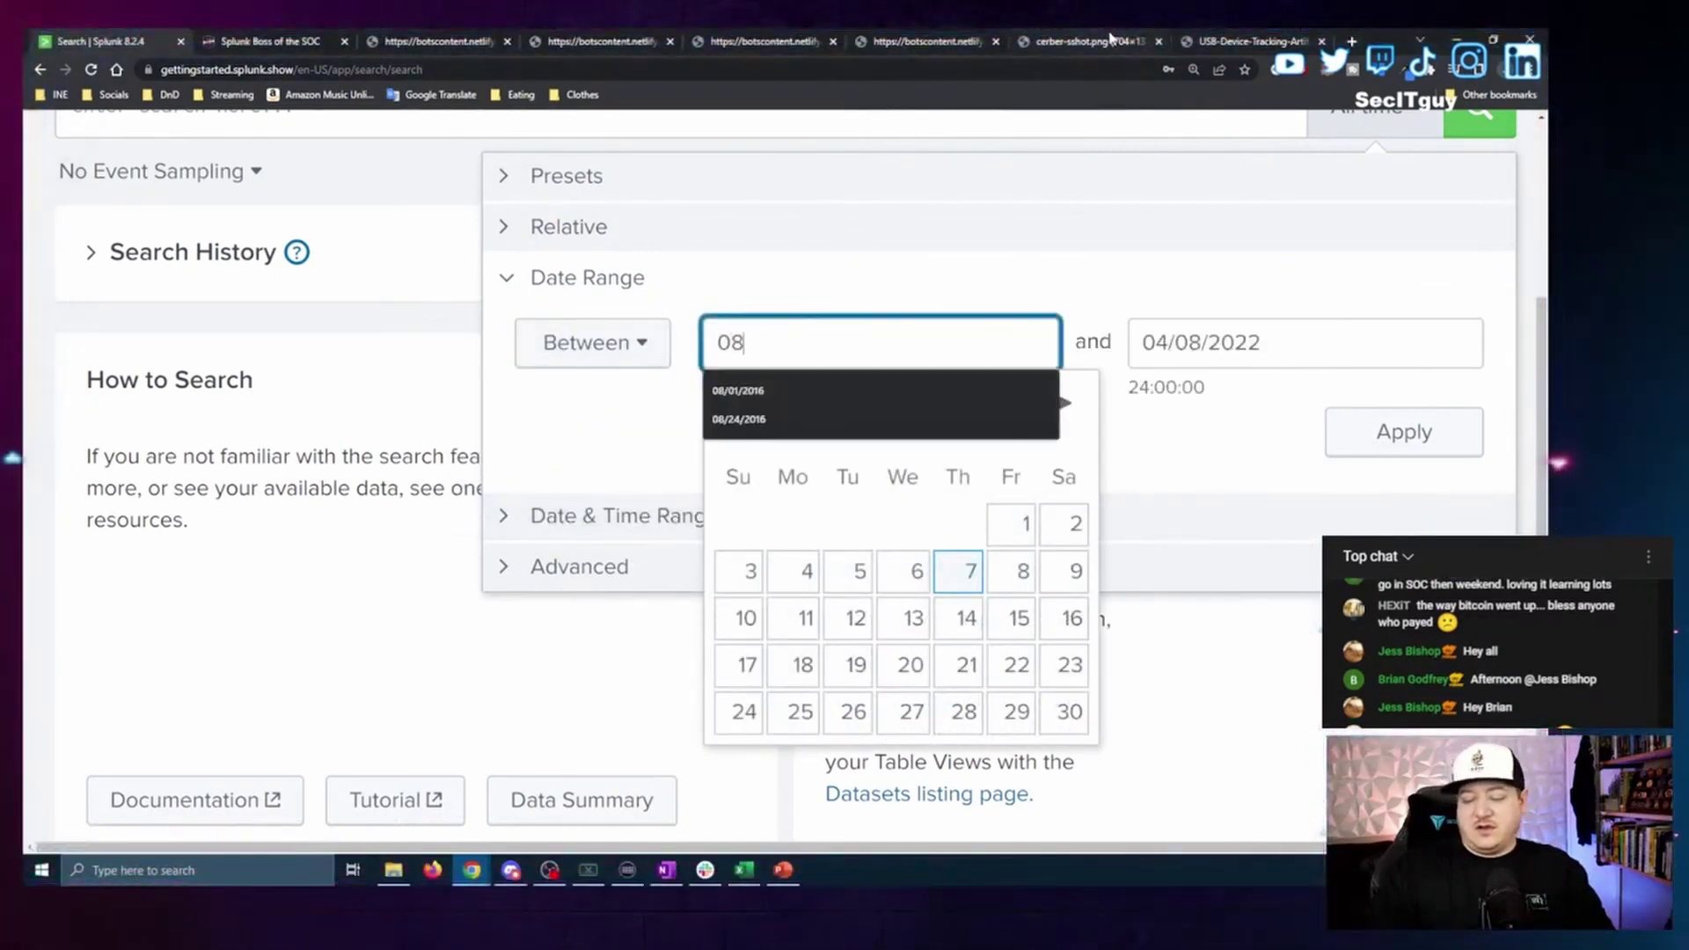
text(/01/2016)
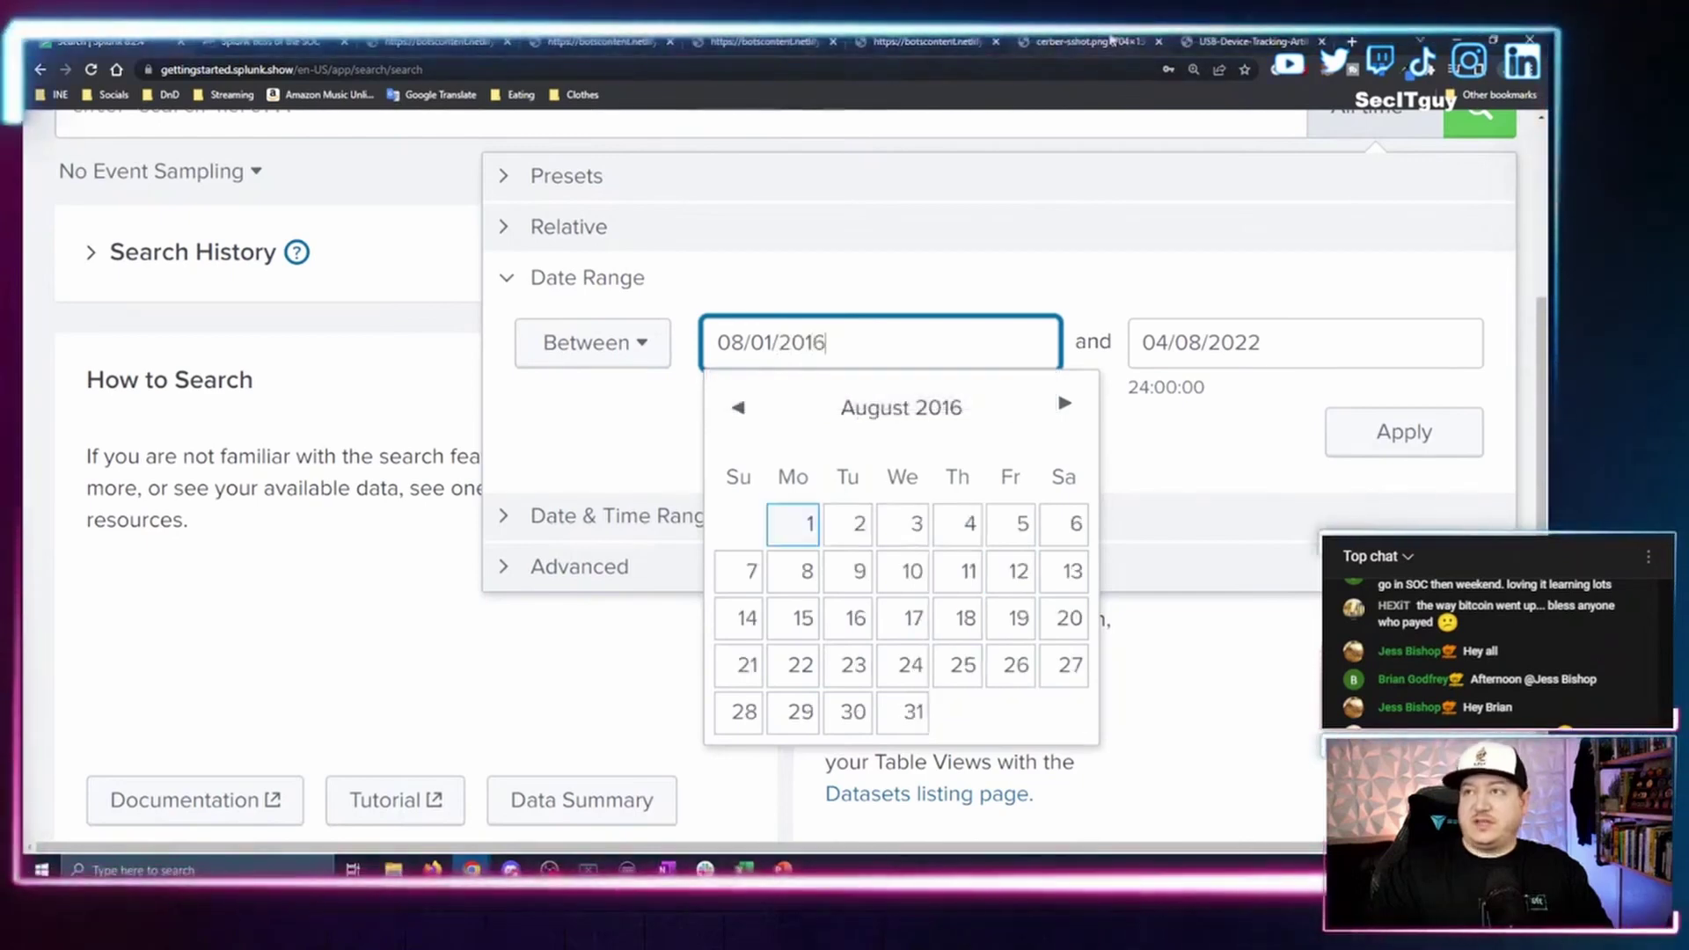
key(Tab)
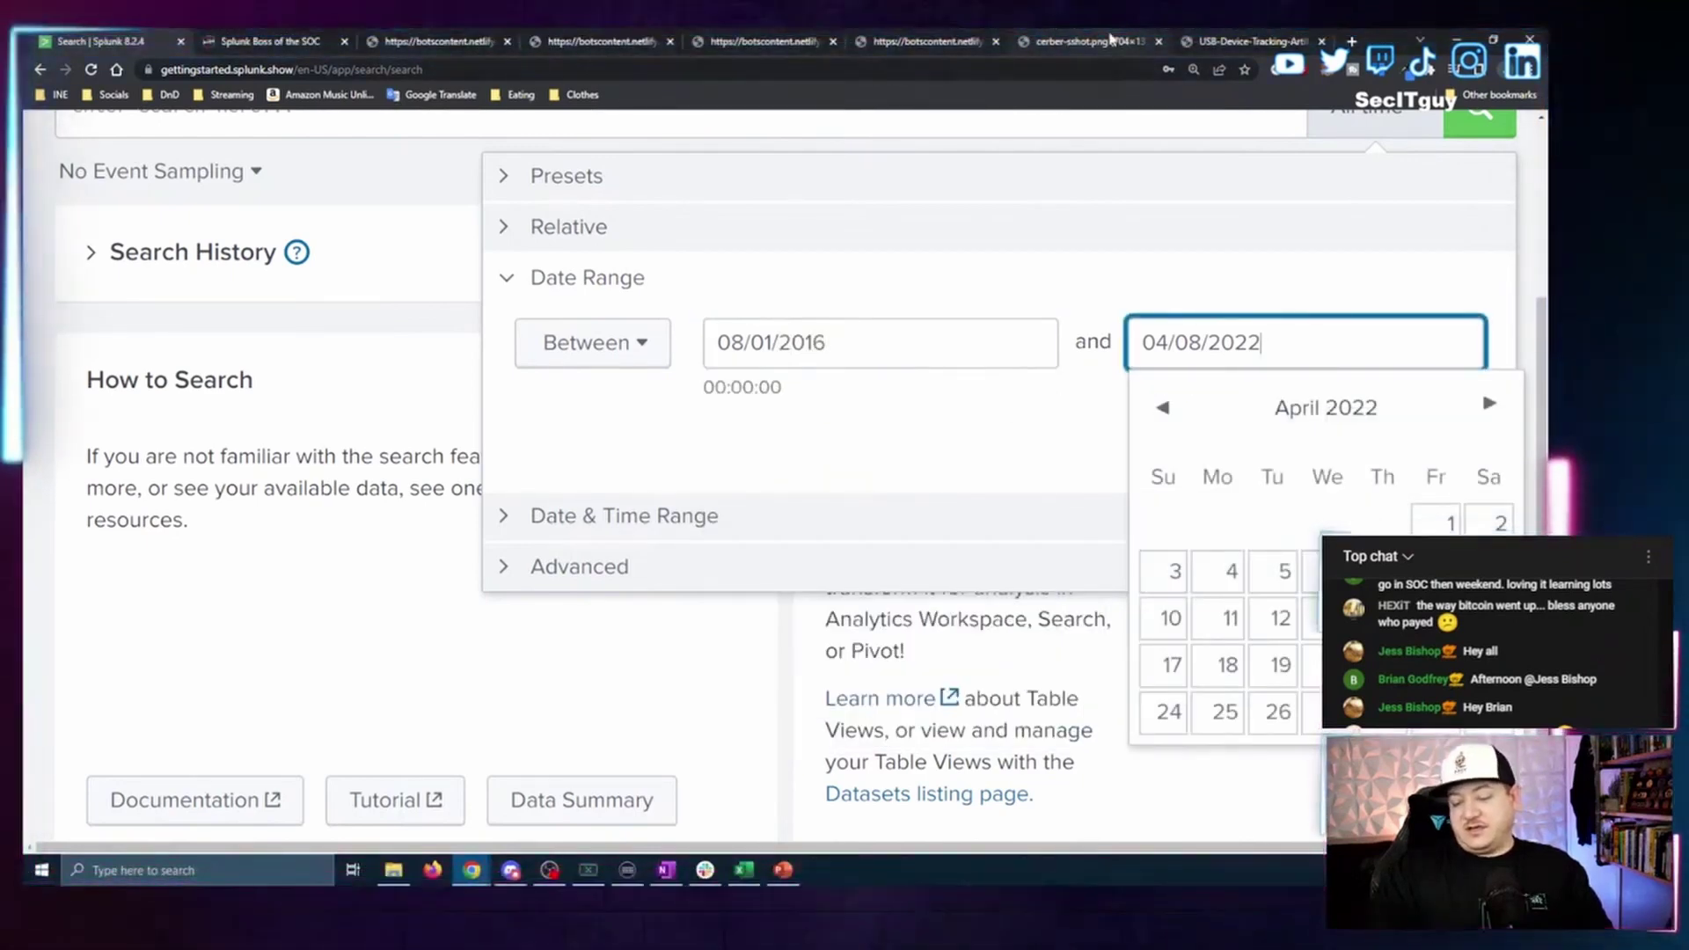
key(ctrl+a)
text(08/)
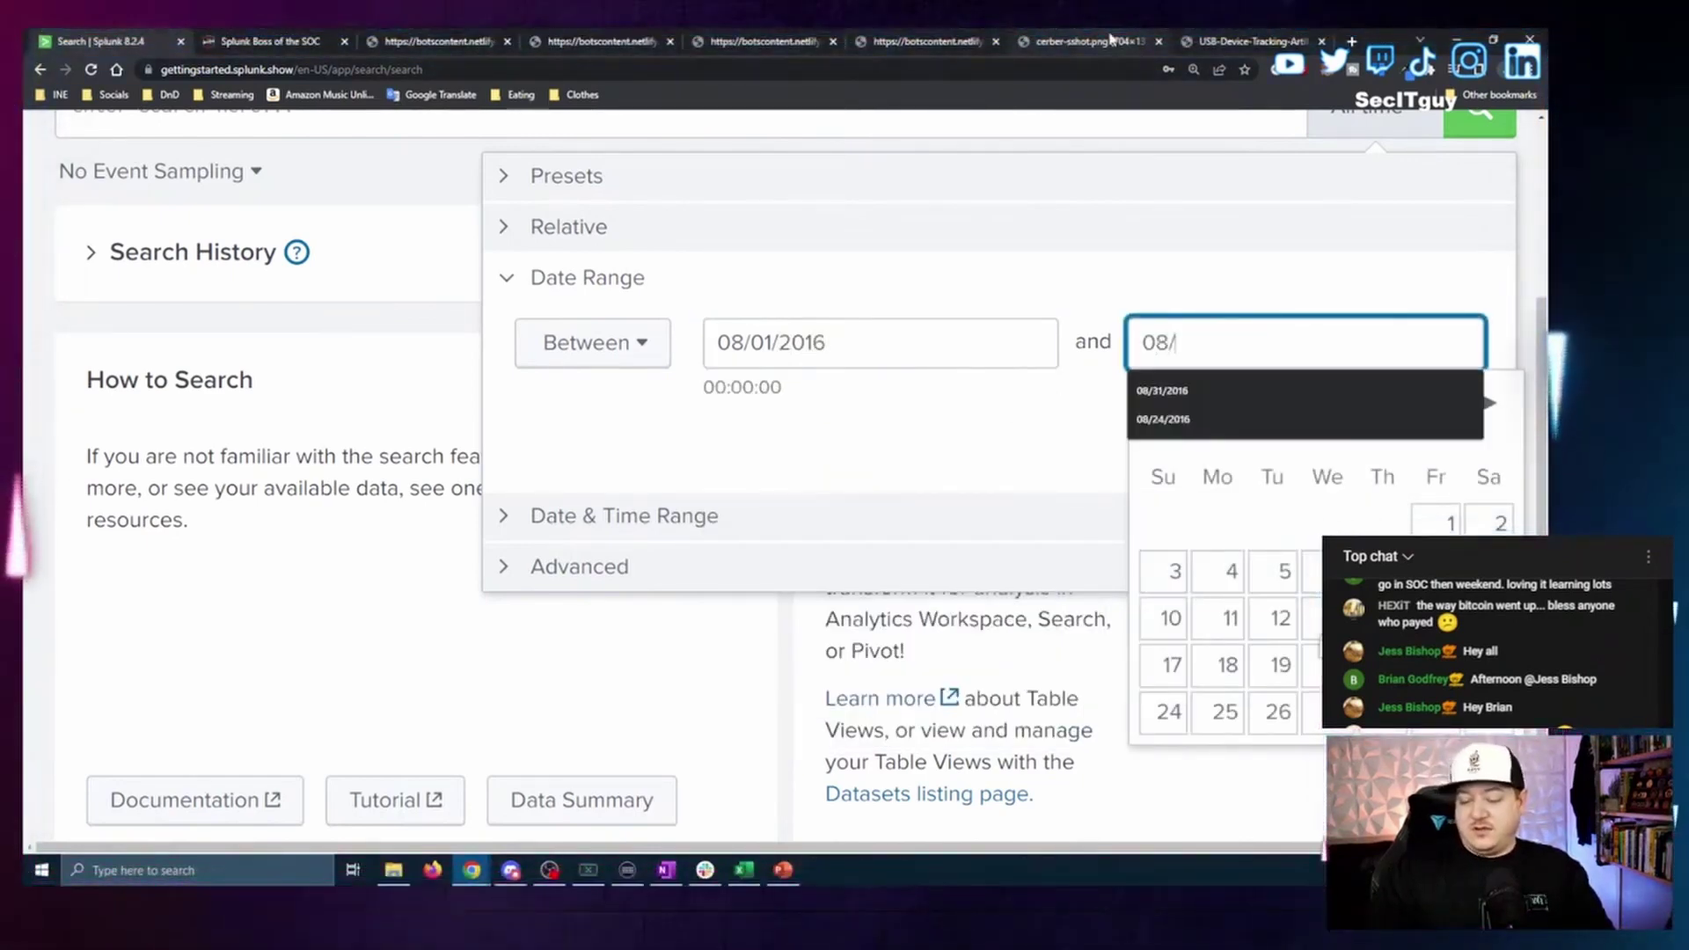
text(30/)
key(BackSpace)
key(BackSpace)
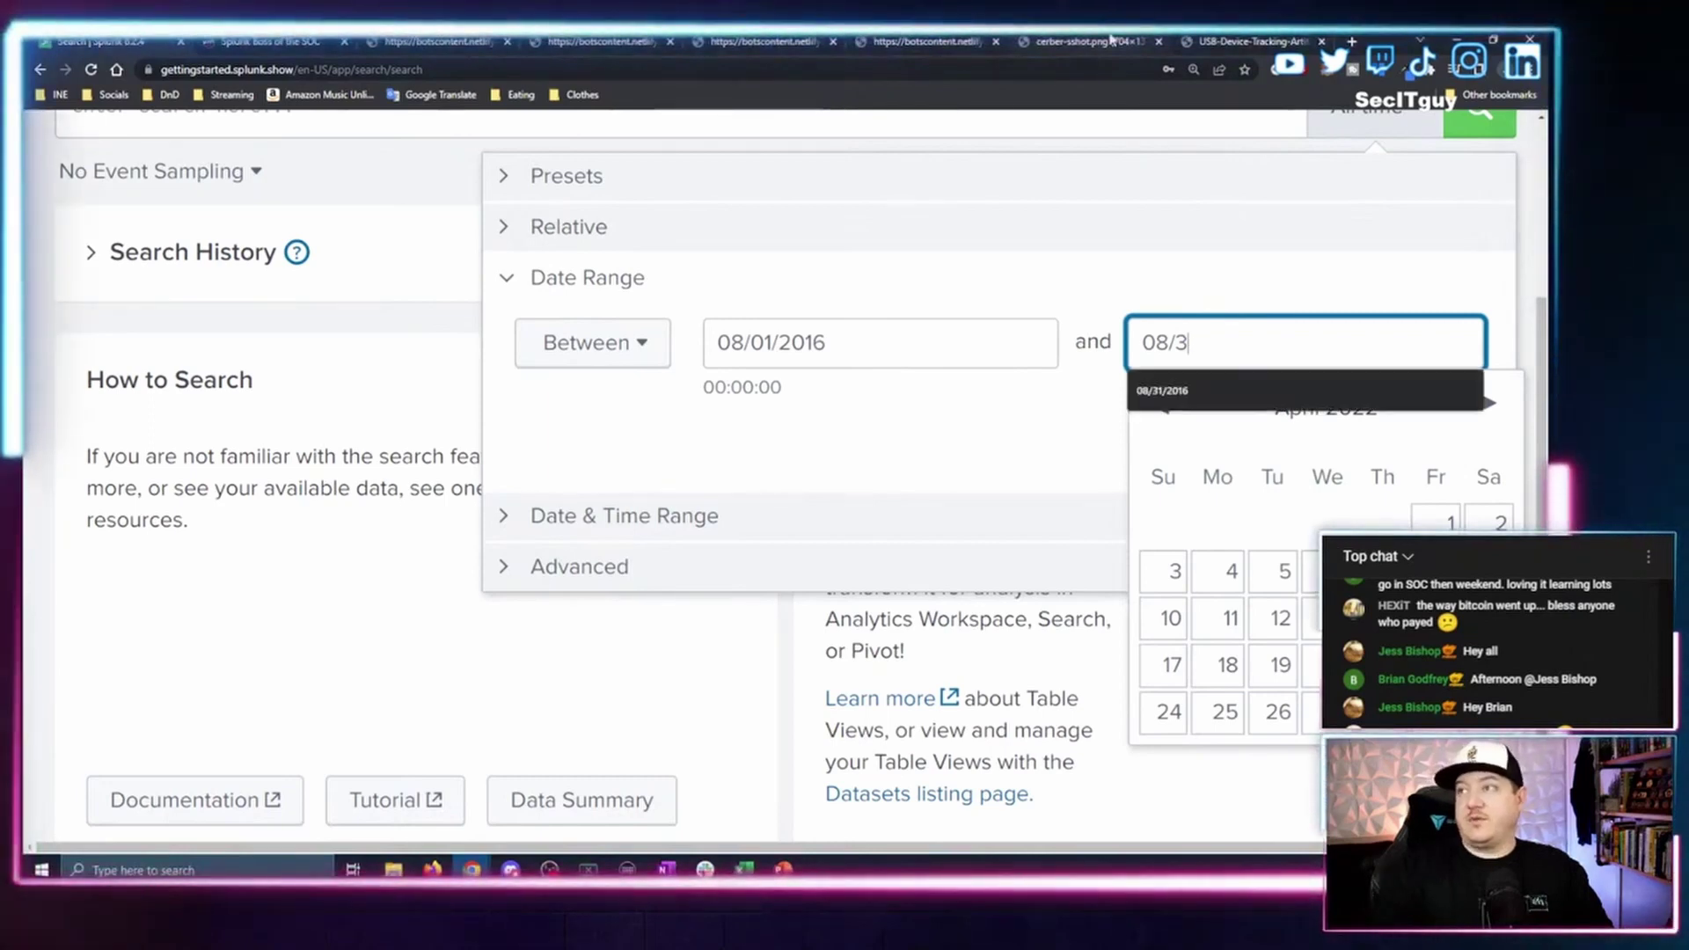
text(1/201)
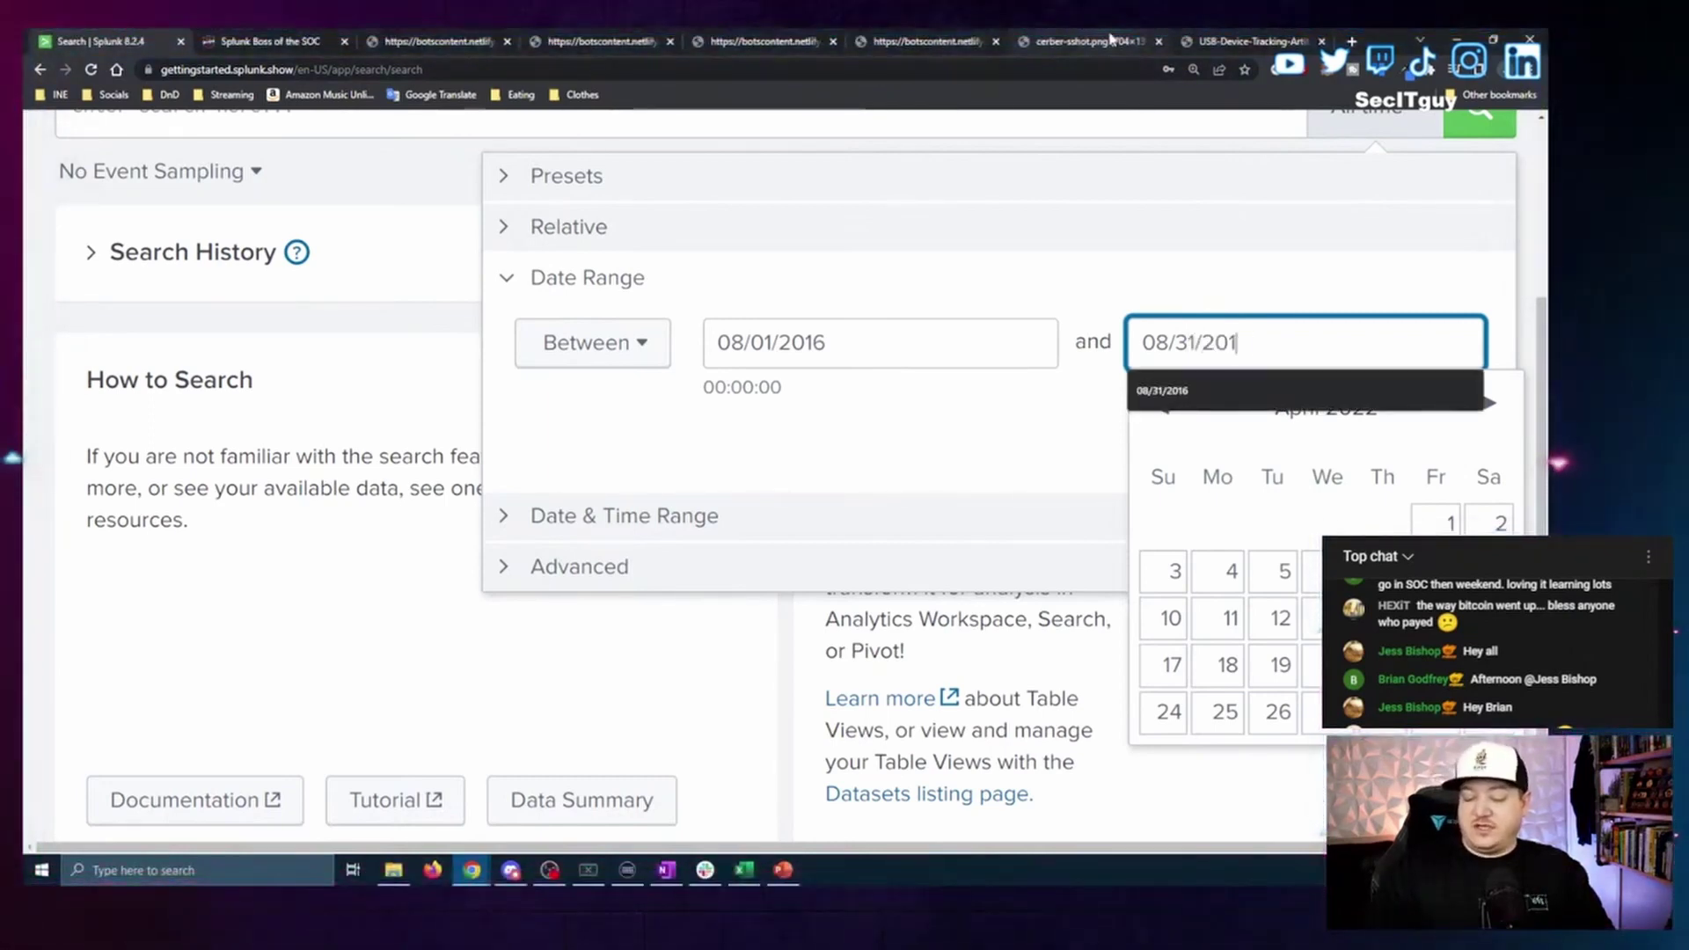
text(6)
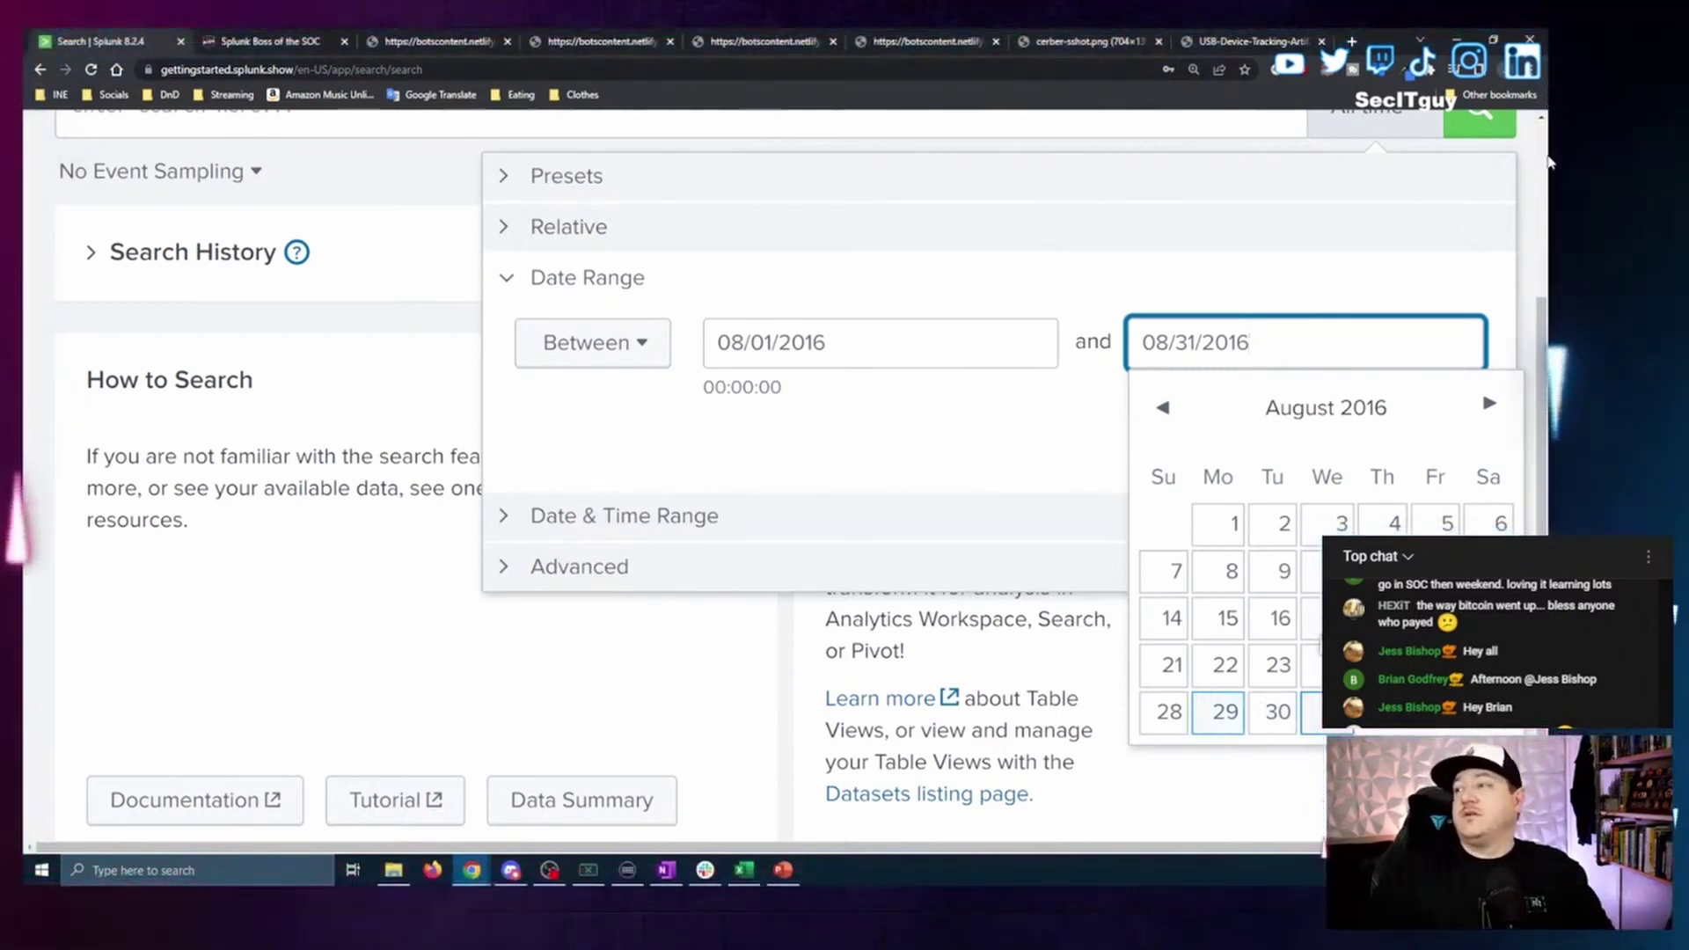
Set both the start and end dates of the range to 08/24/2016, and apply it to the search.
click(1328, 665)
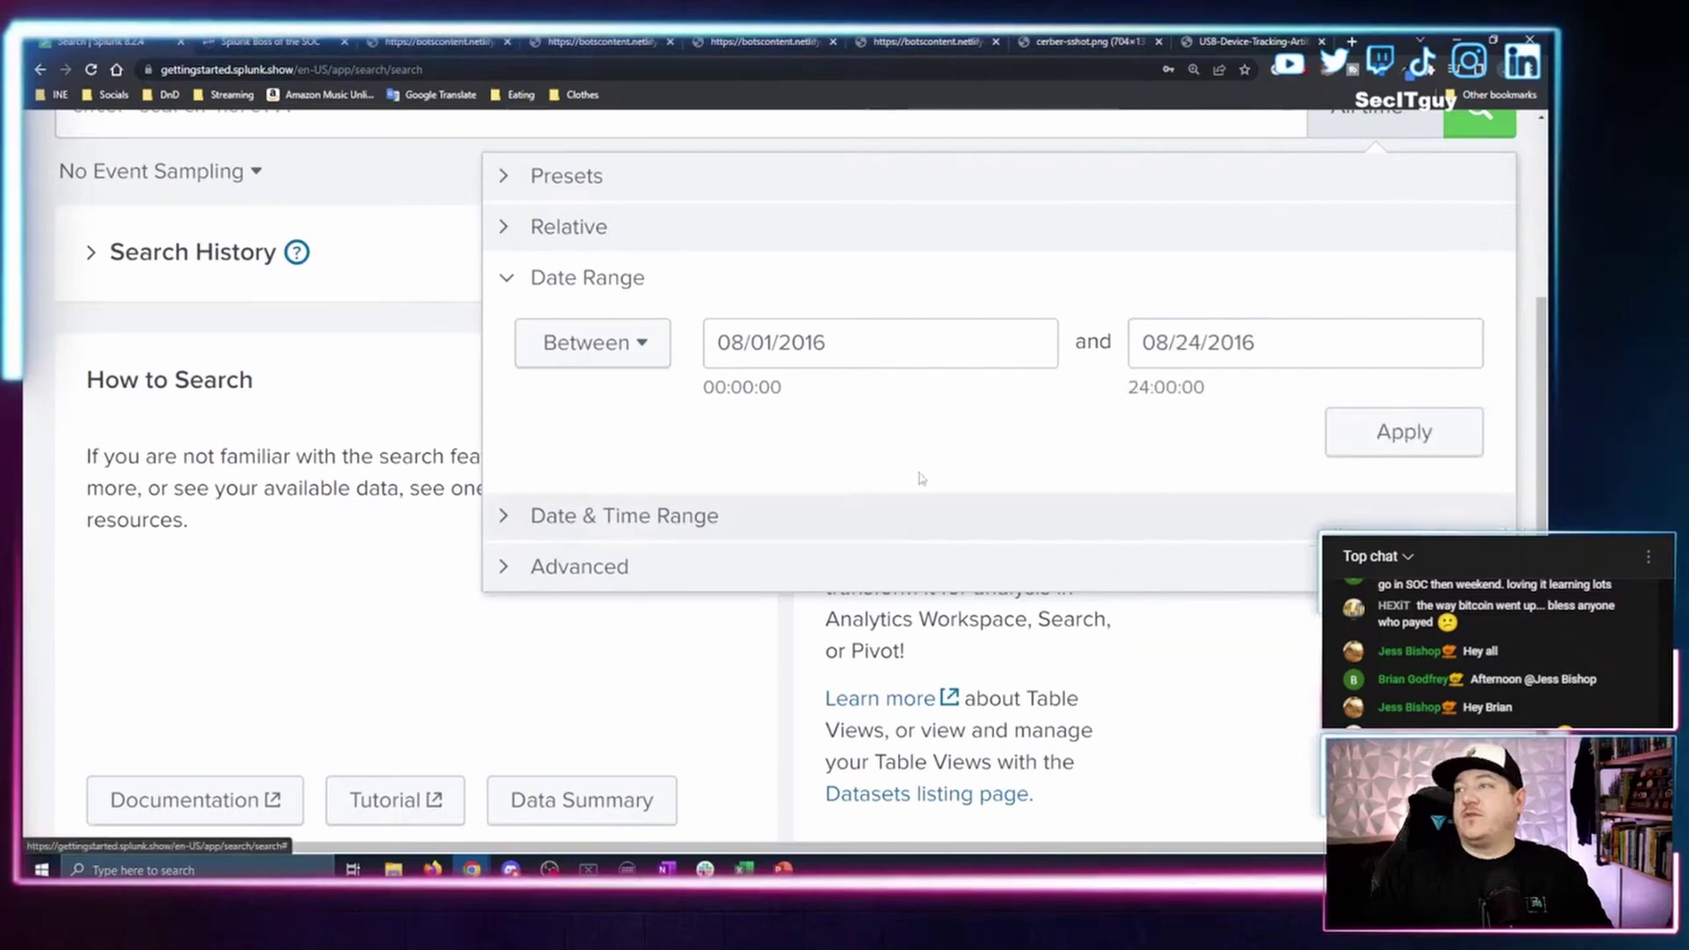
click(845, 352)
click(905, 663)
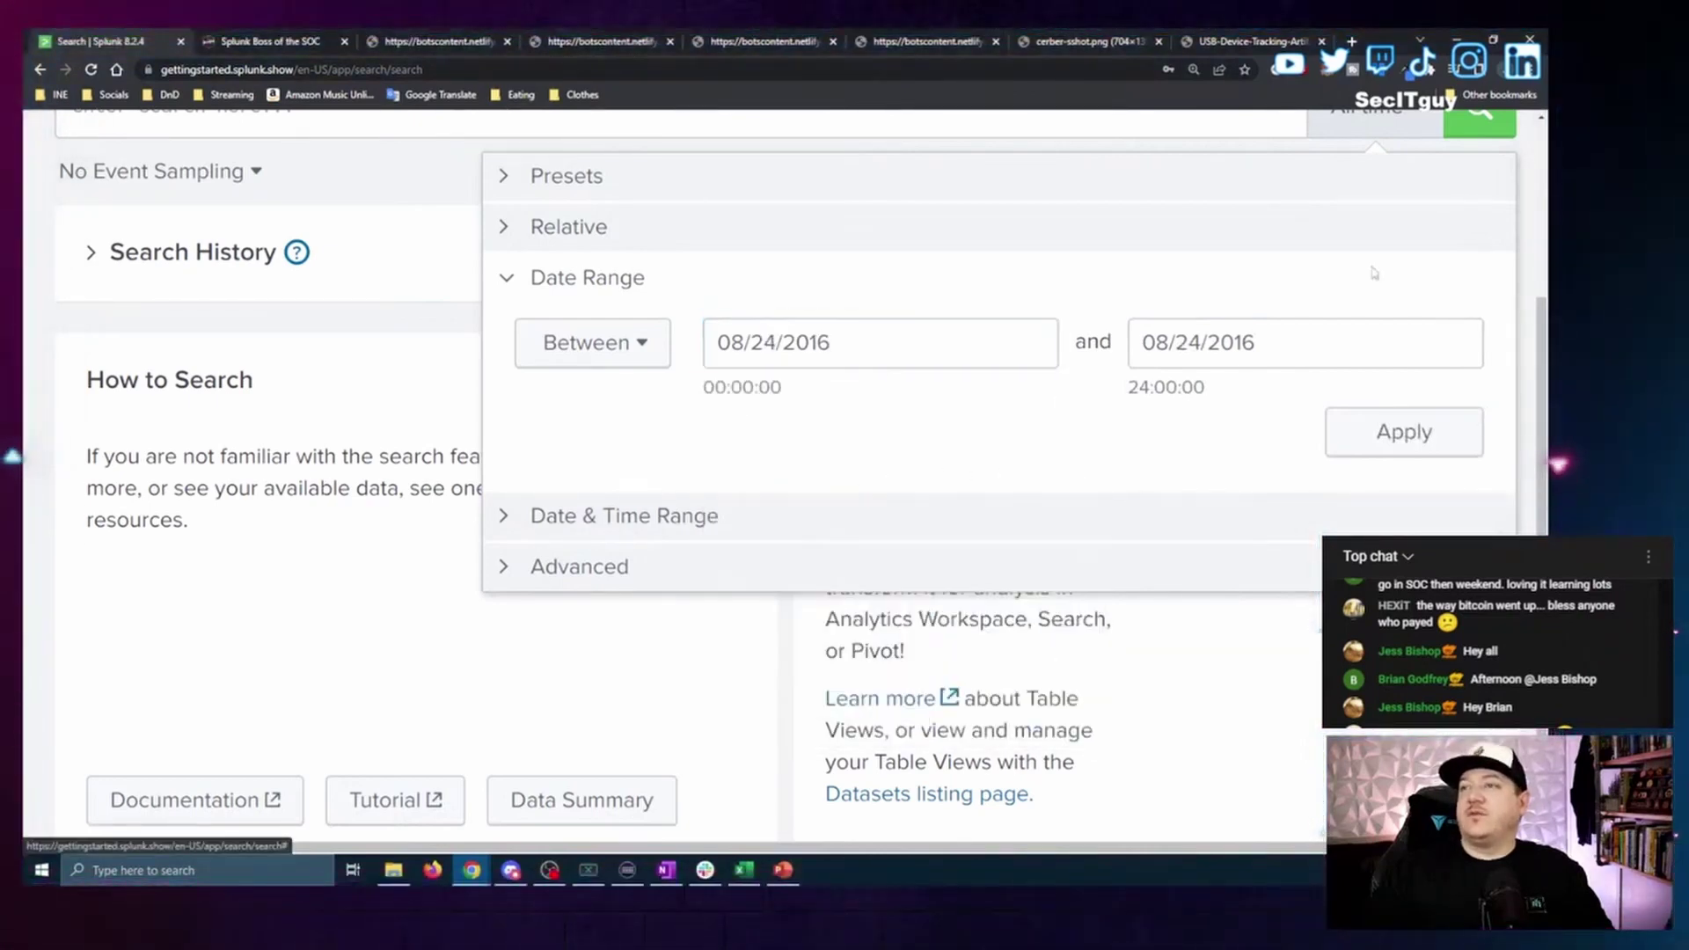
click(1405, 432)
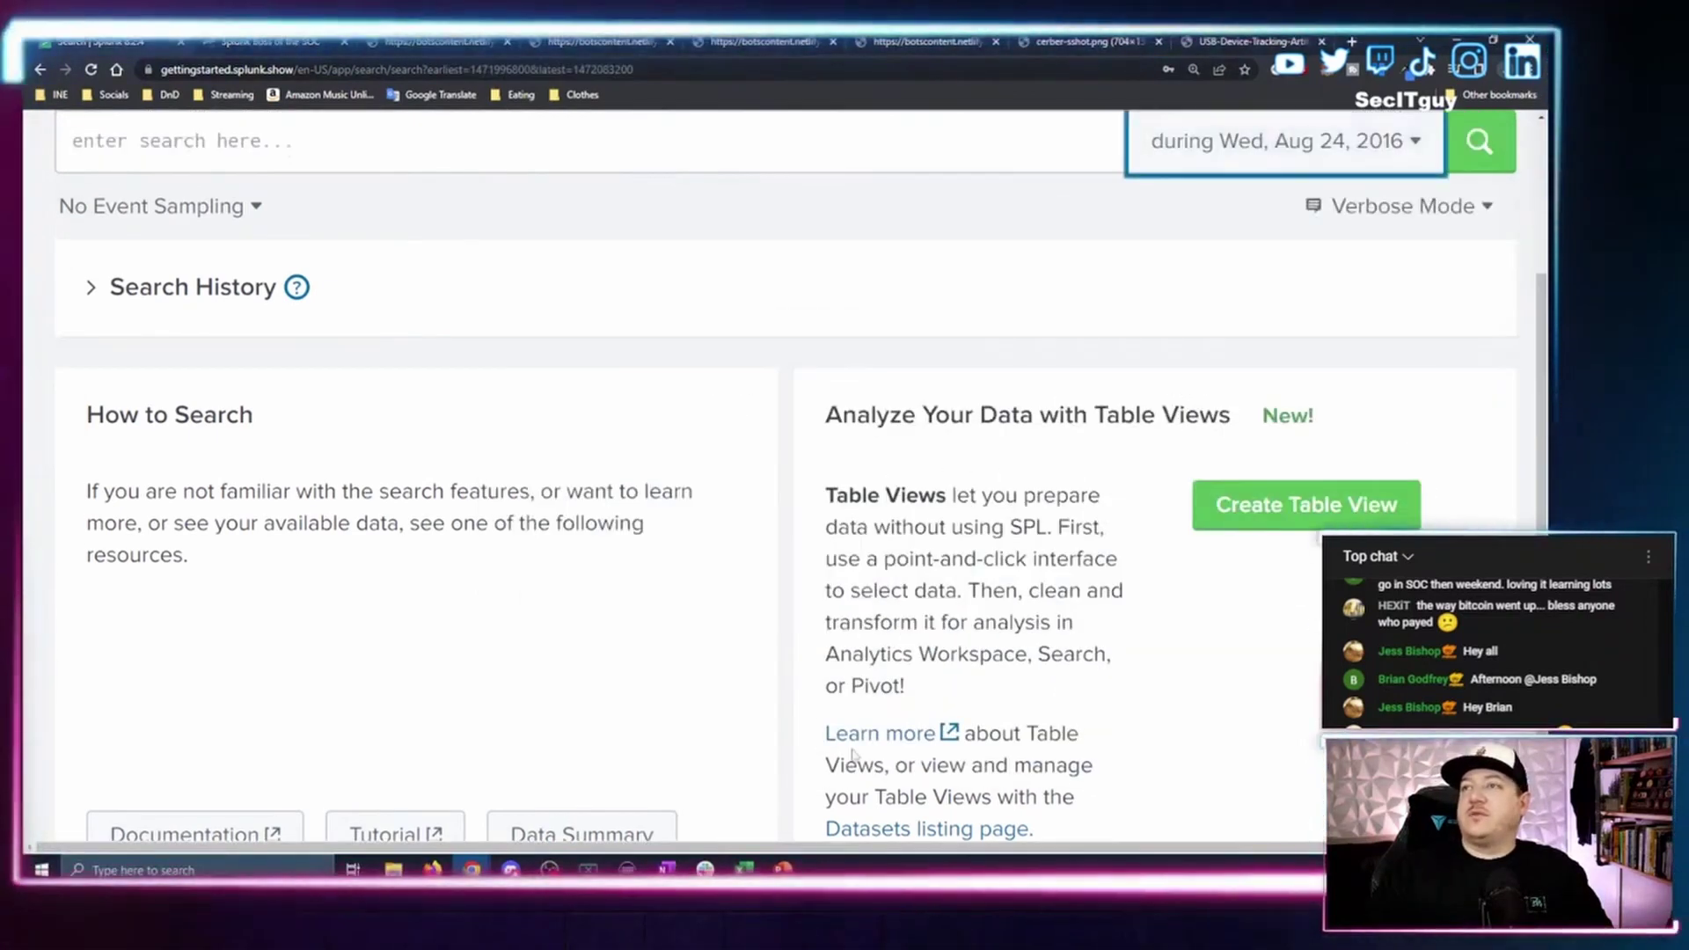
Begin the search query with index="botsv1" sourcetype=*.
scroll(176, 255, up, 3)
click(290, 361)
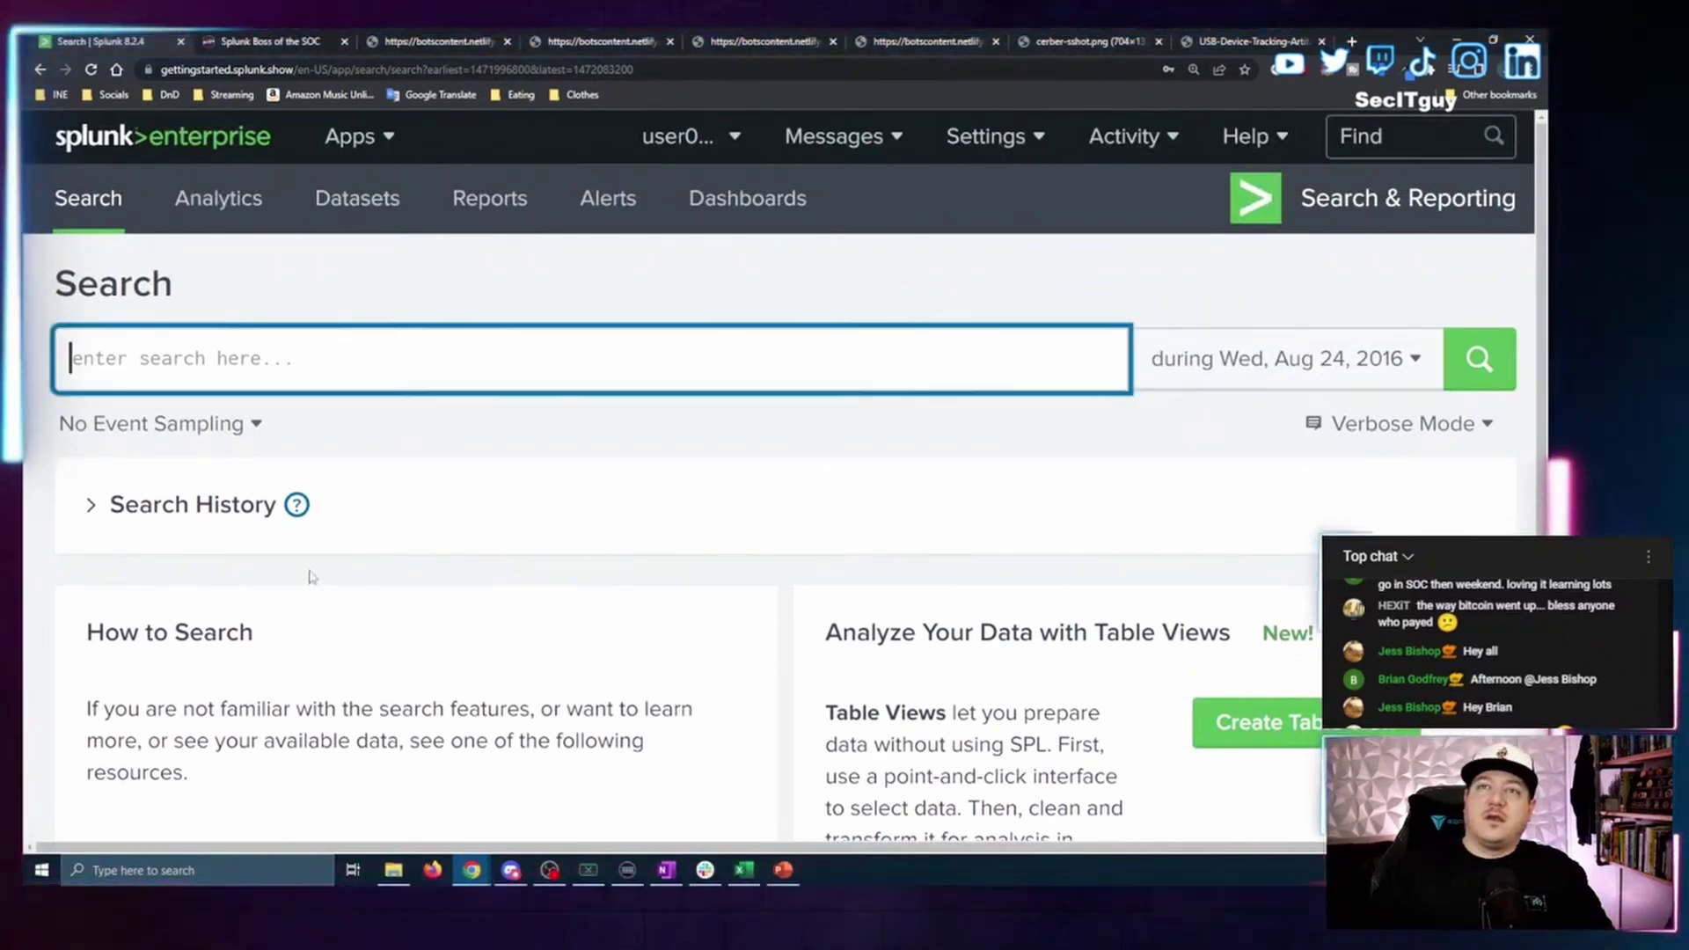
text(index=)
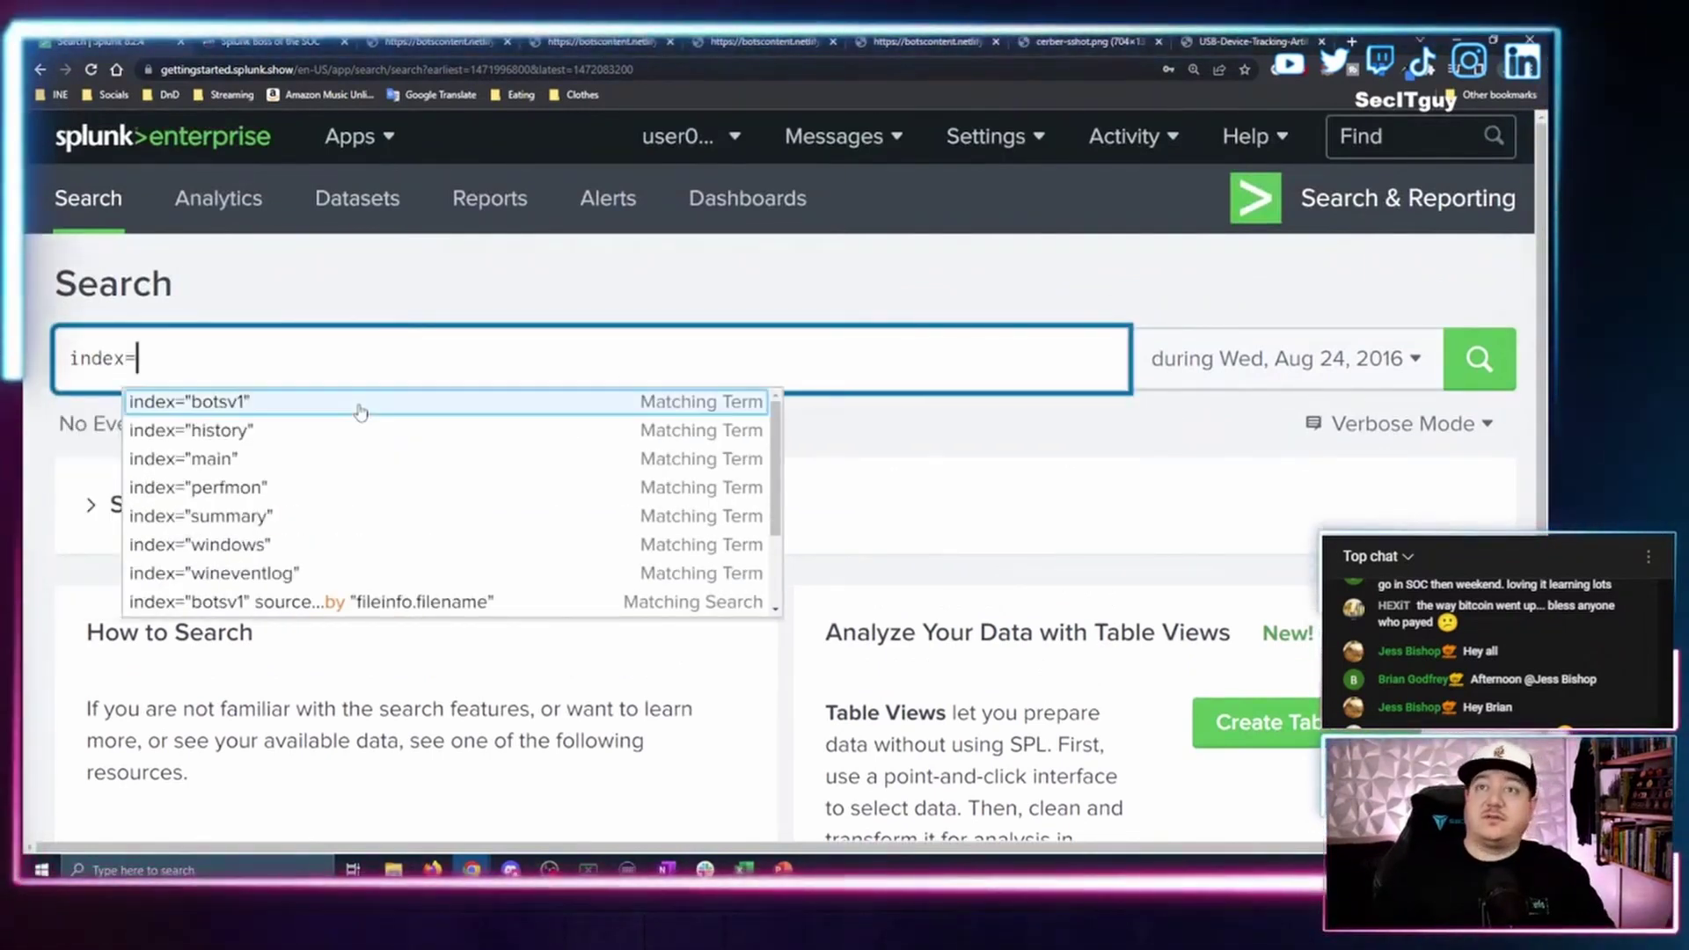
click(361, 412)
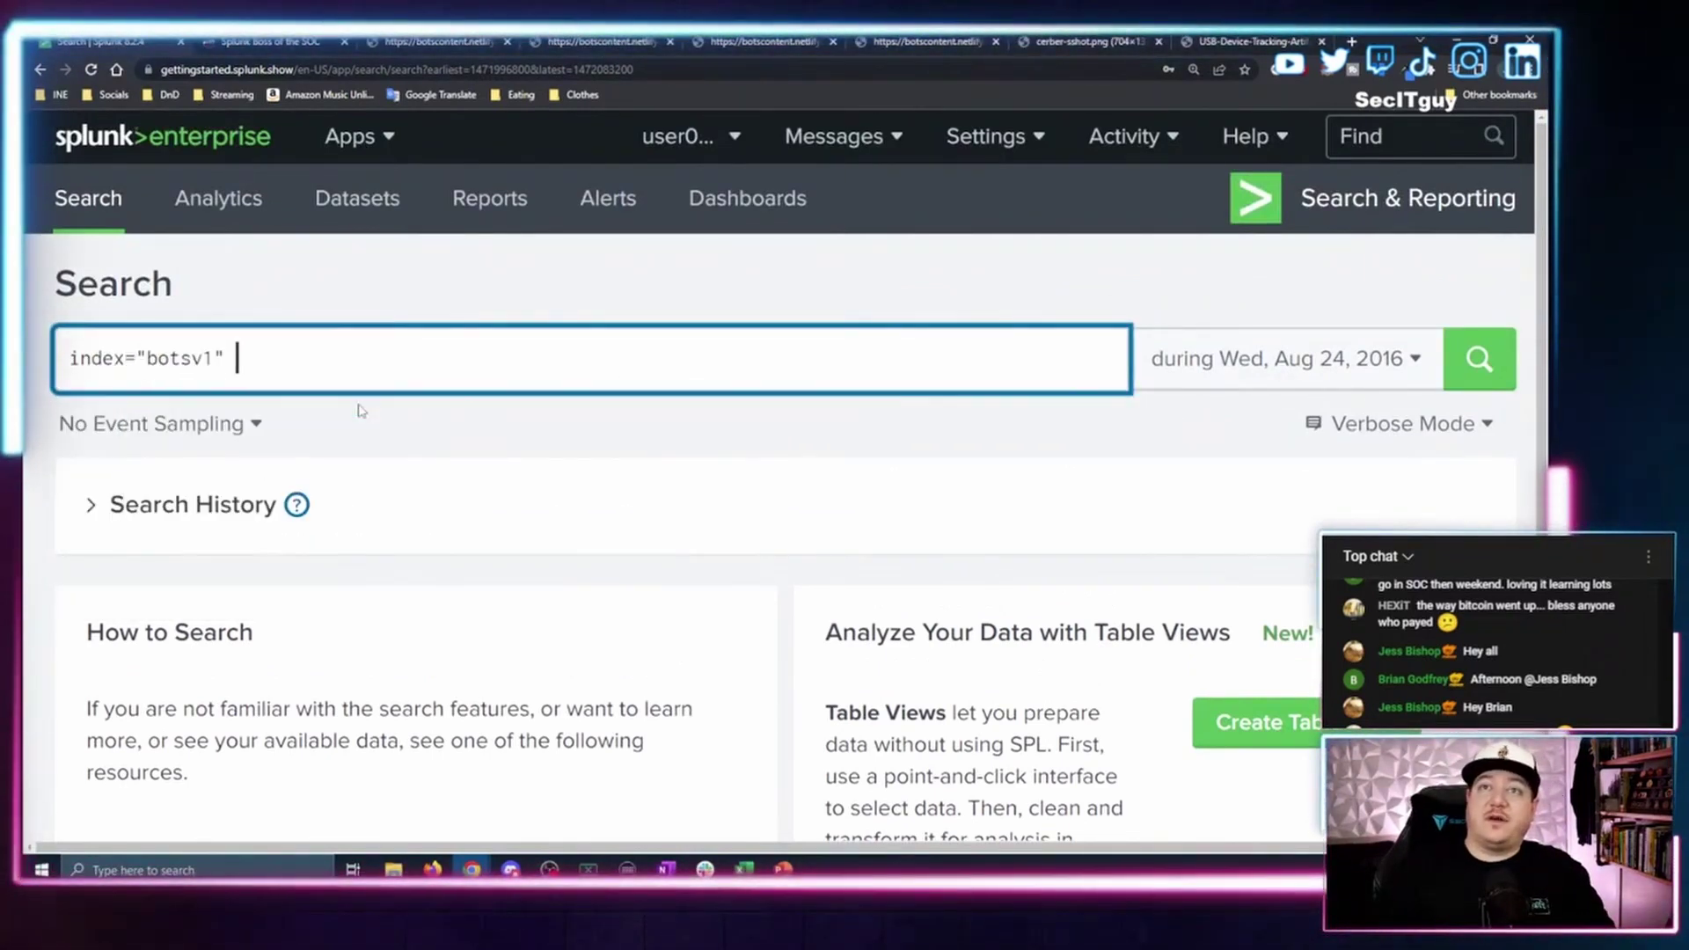
text(sourcetype)
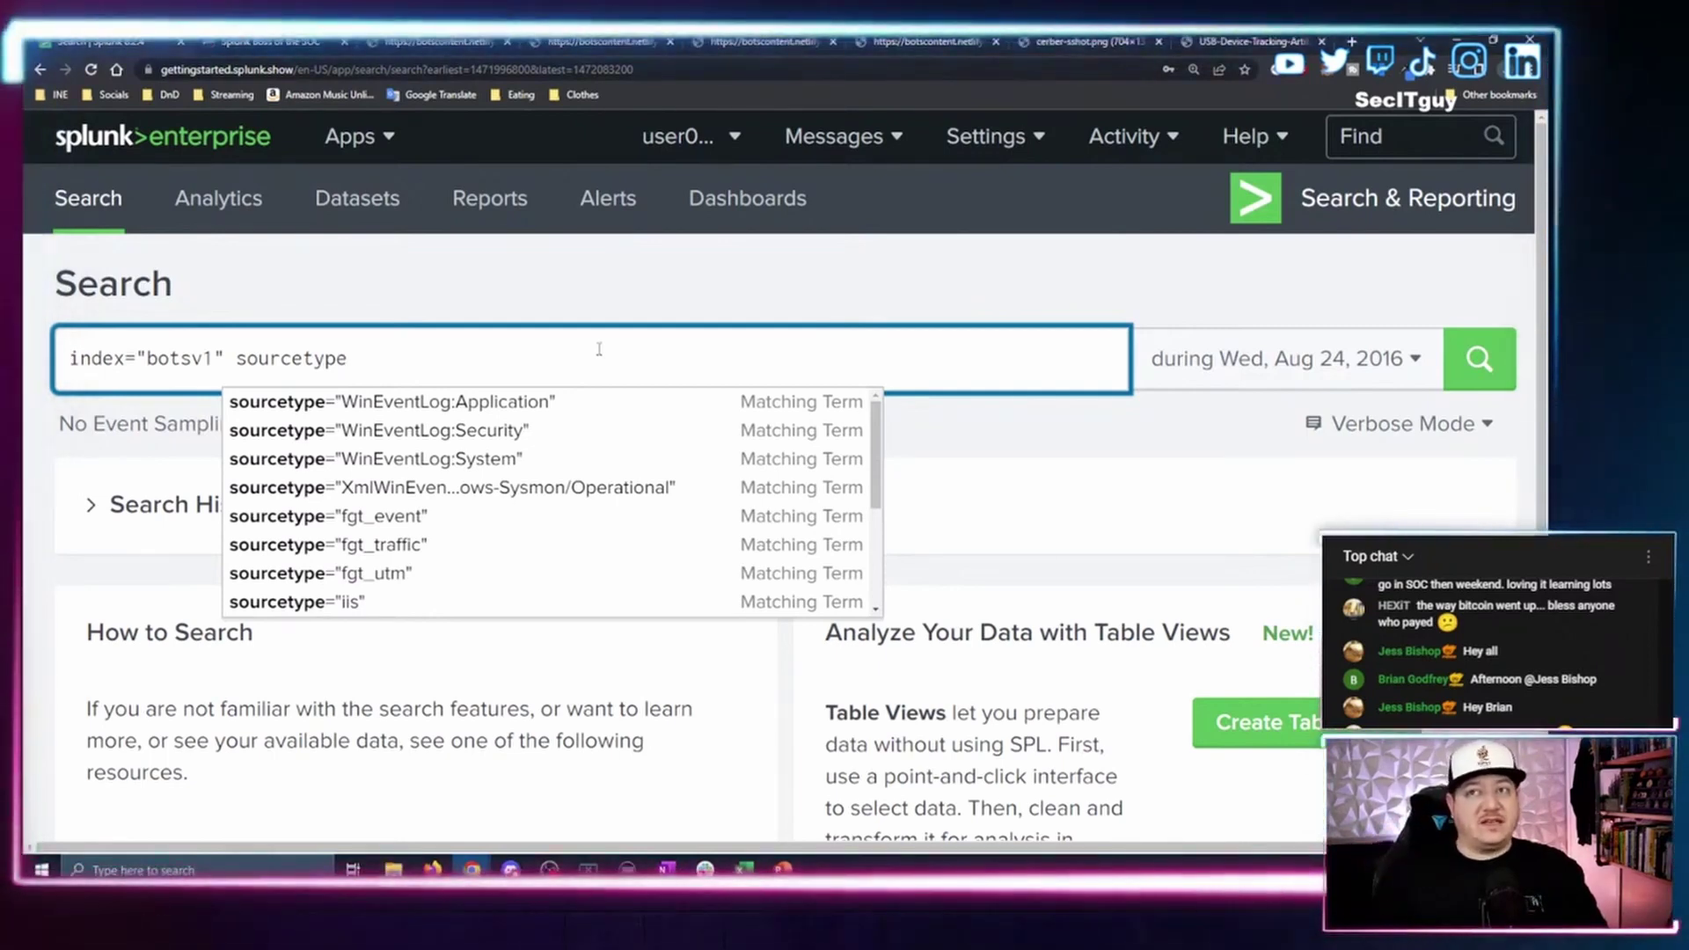
text(=*)
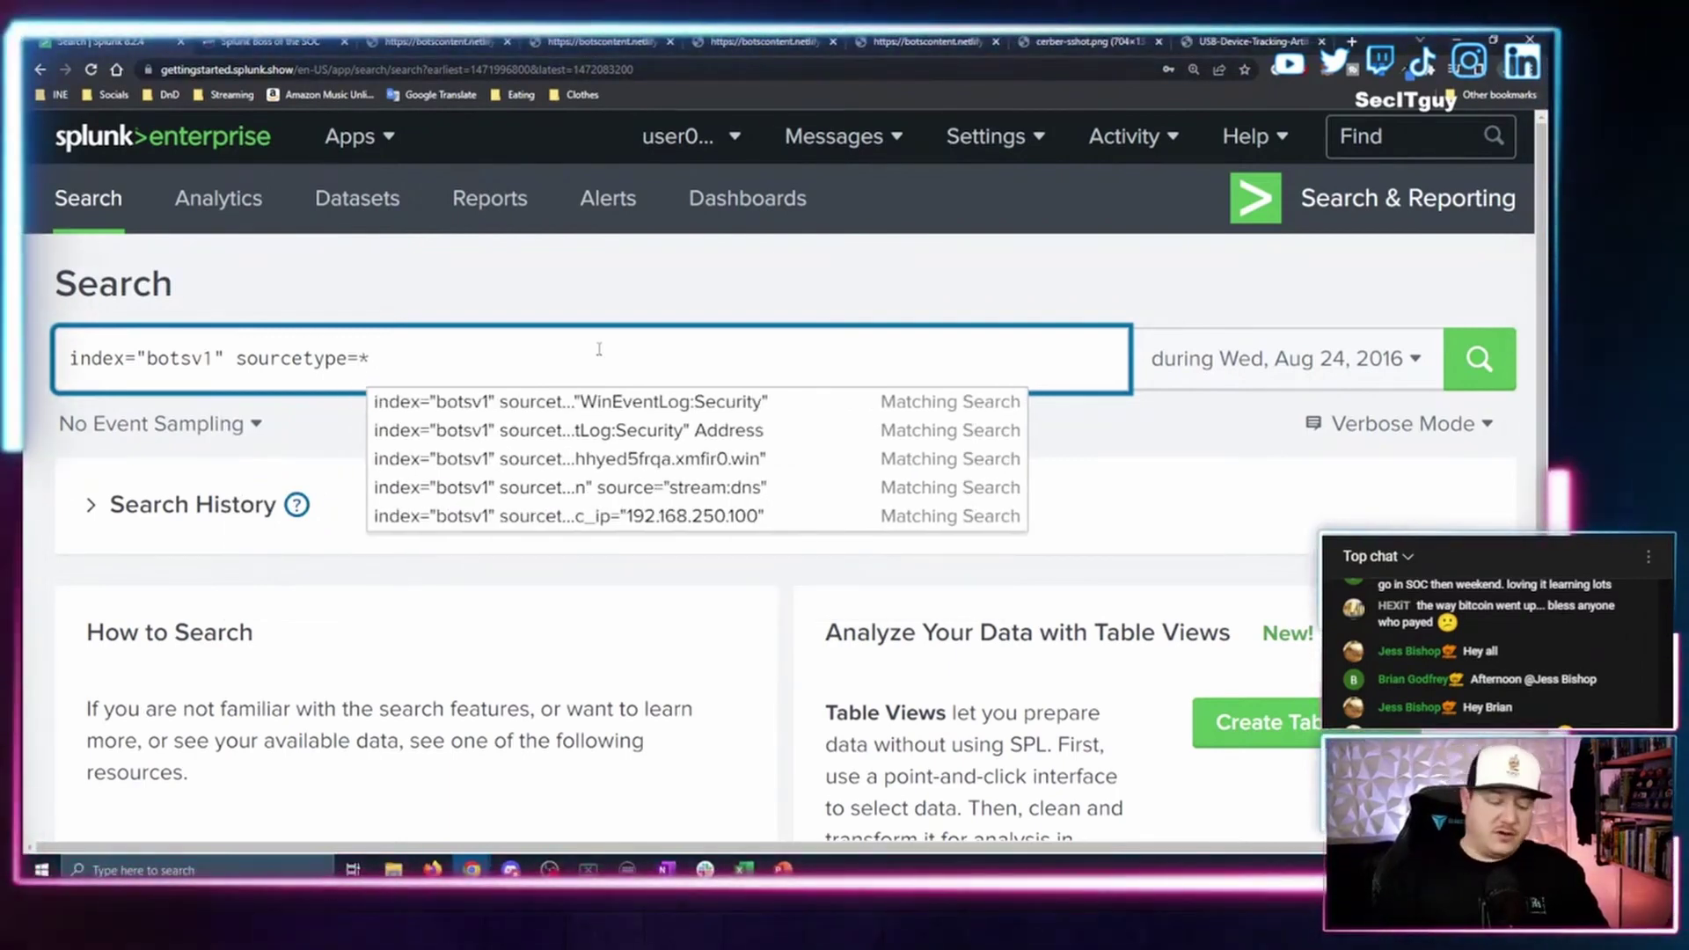
Add the hostname "we8105desk" to the query, run the search, and stop its job before it completes.
text( ")
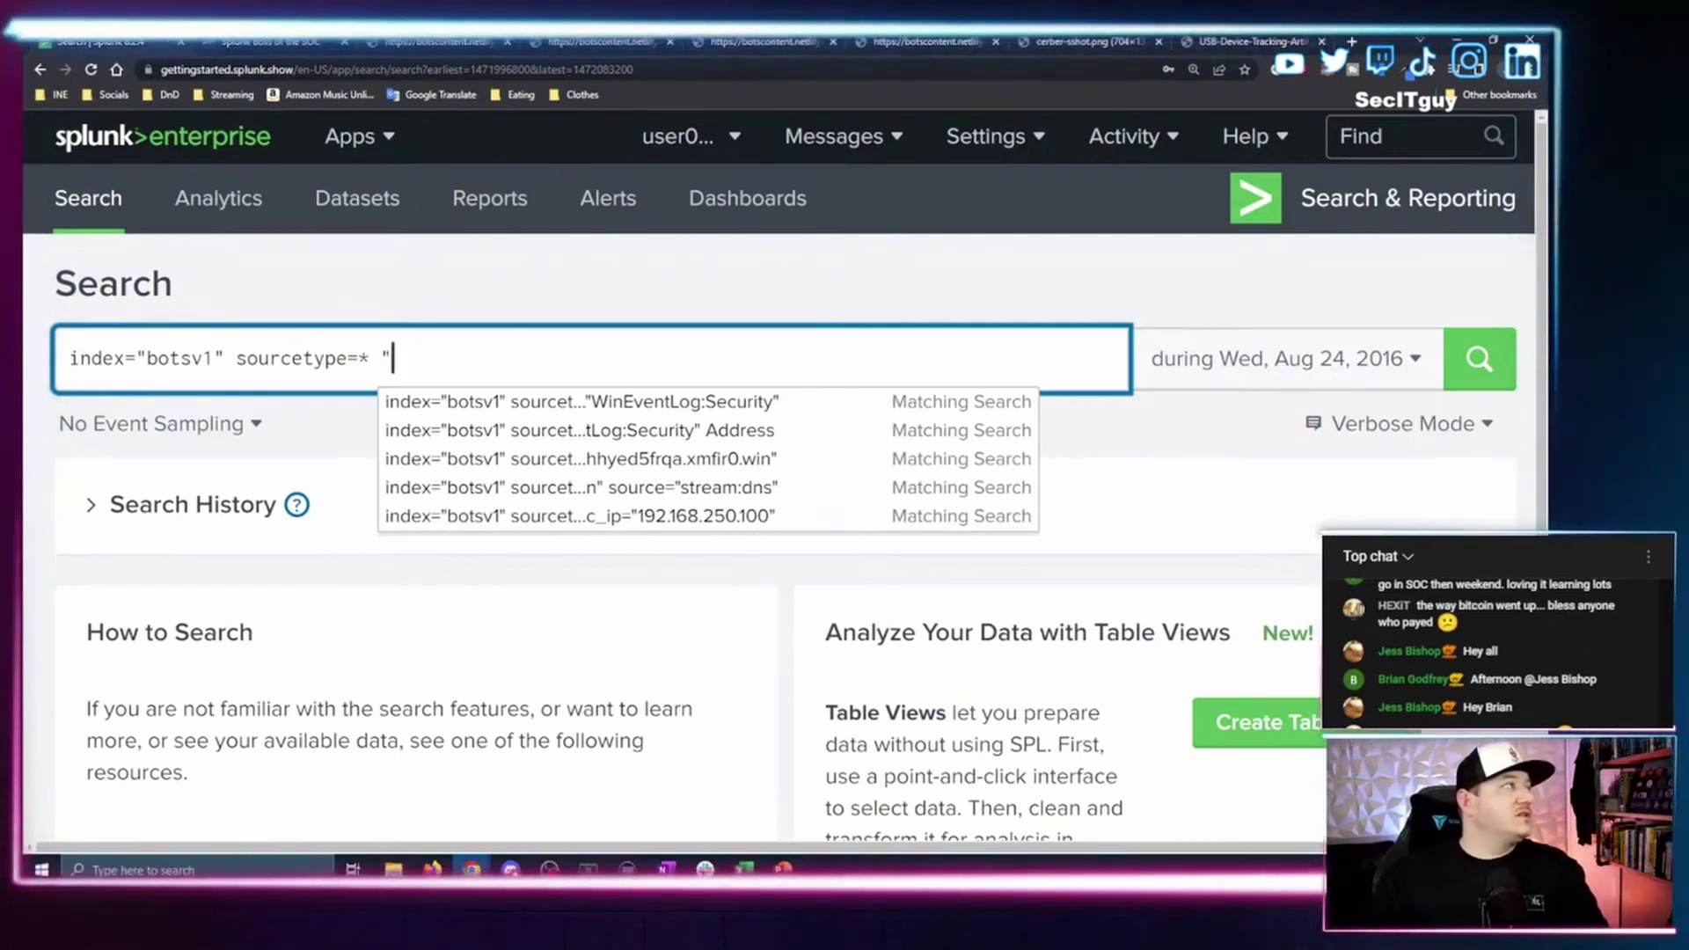
text(we)
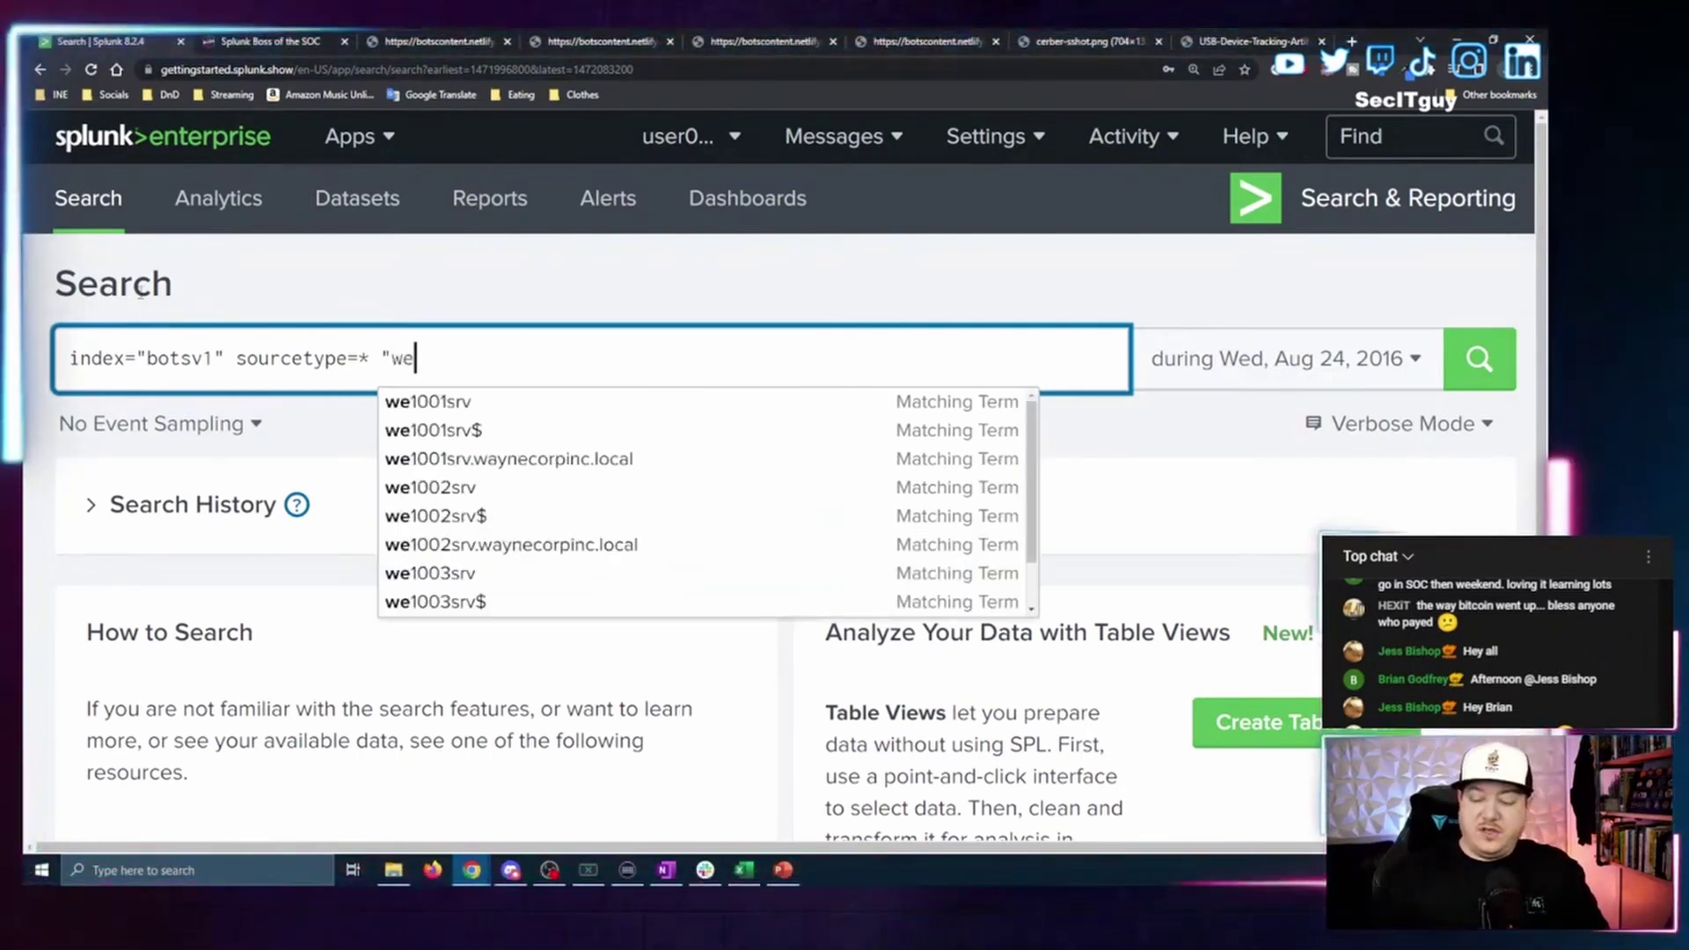
text(81)
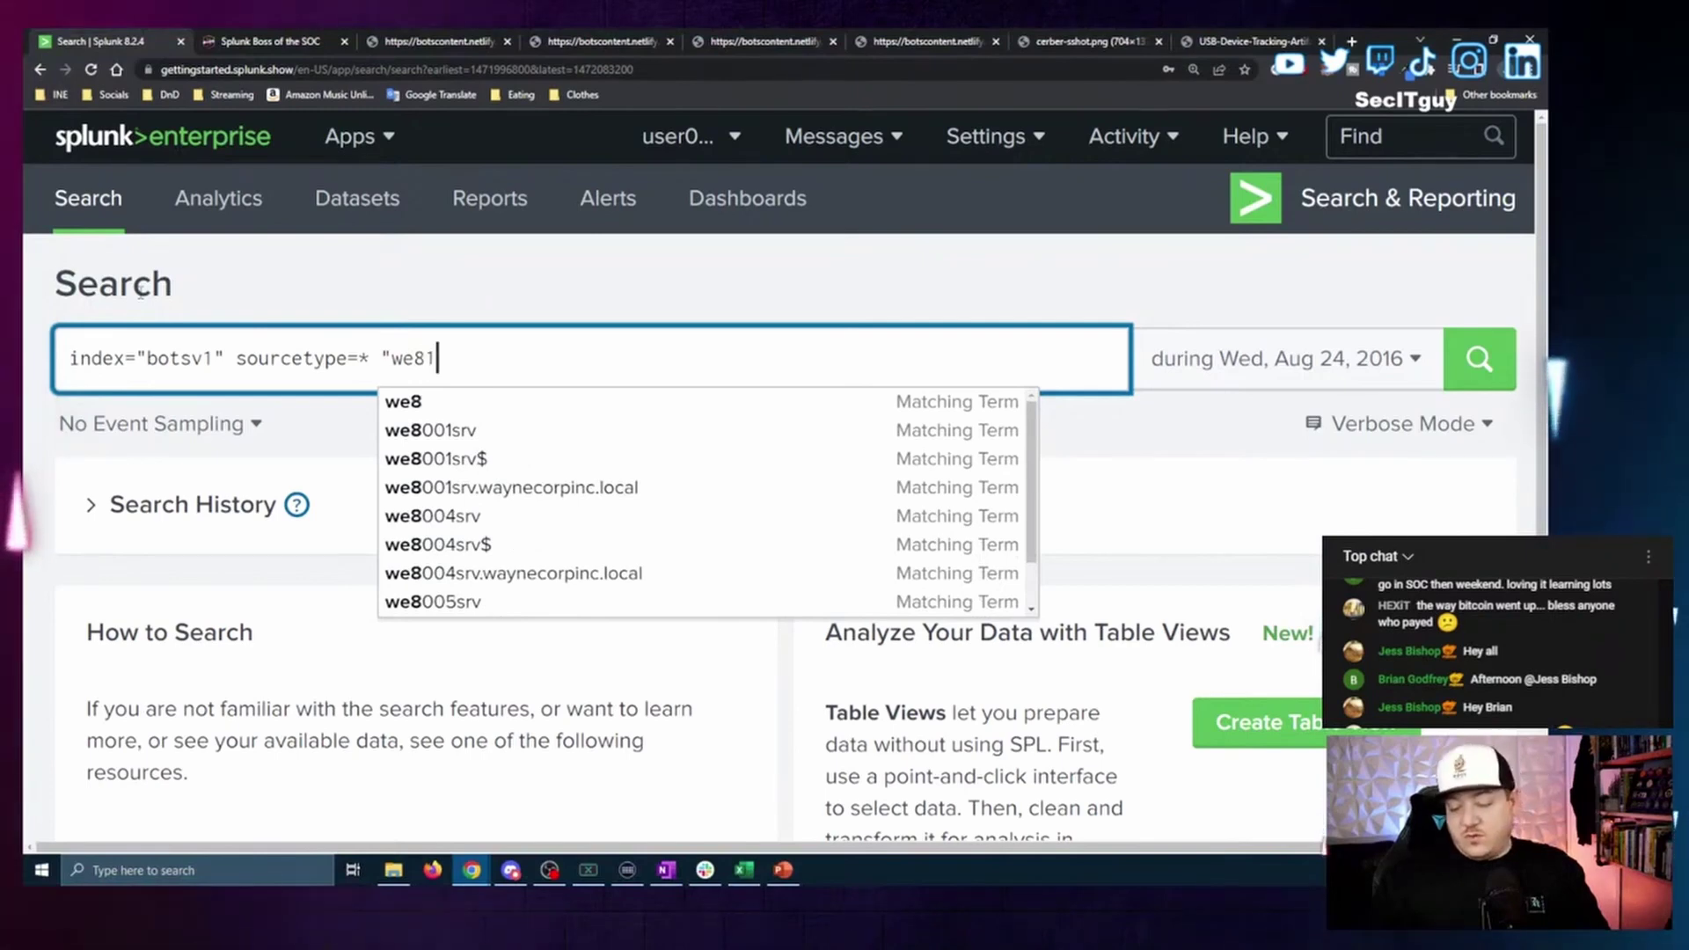
text(05)
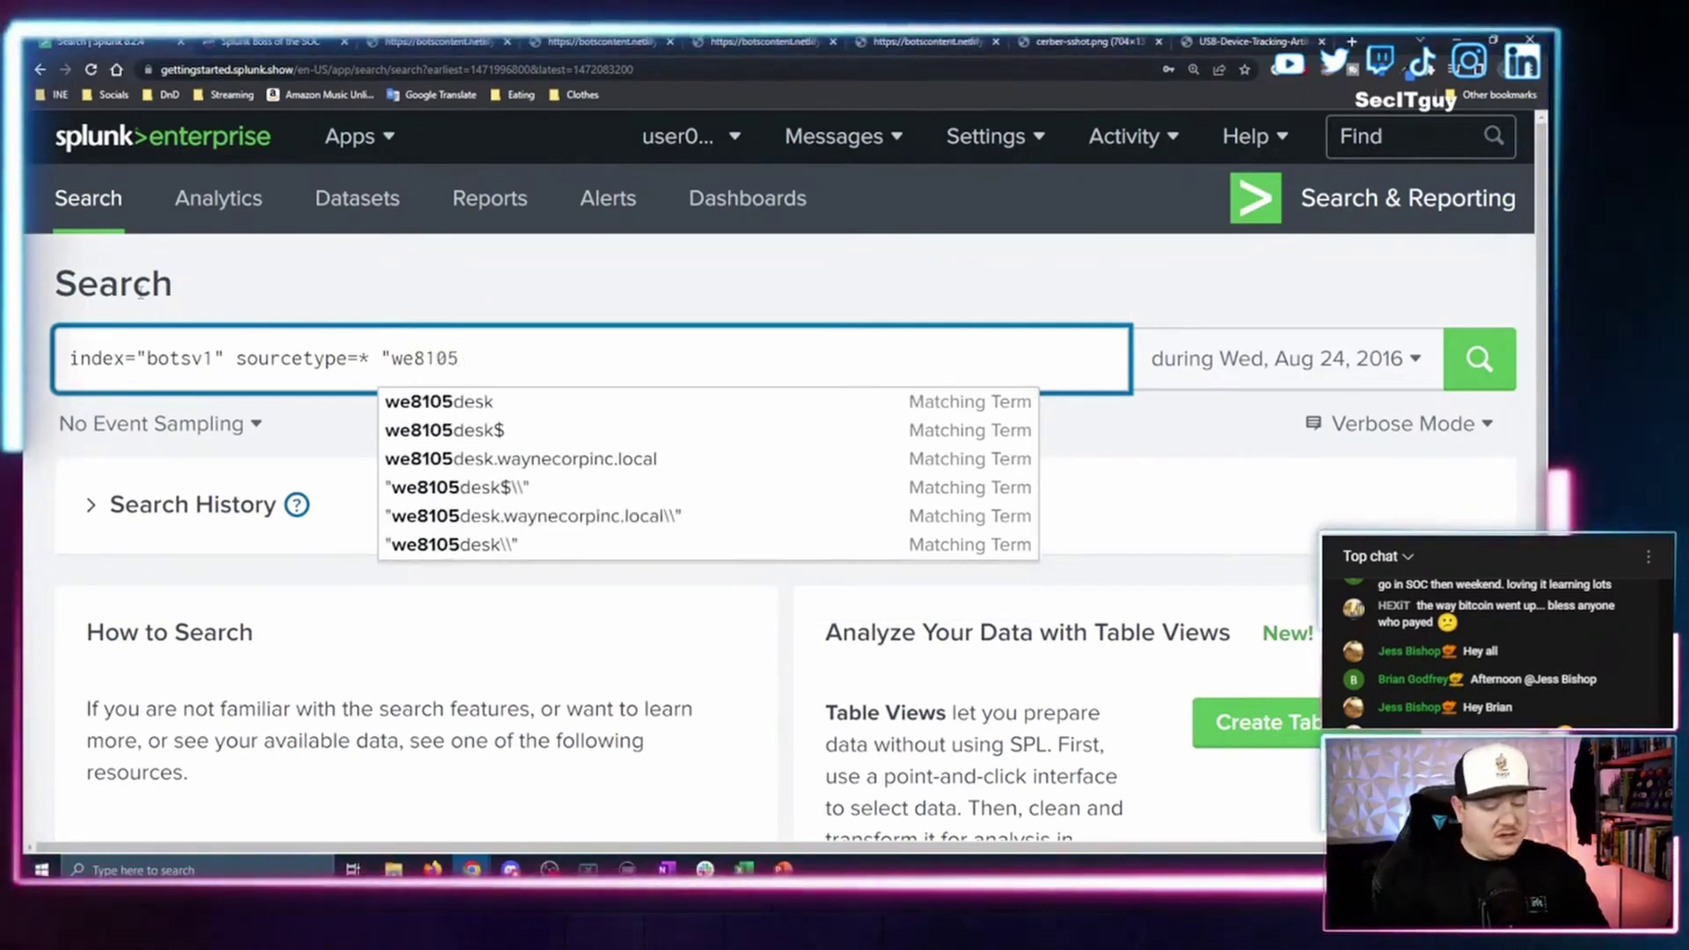
text(desk")
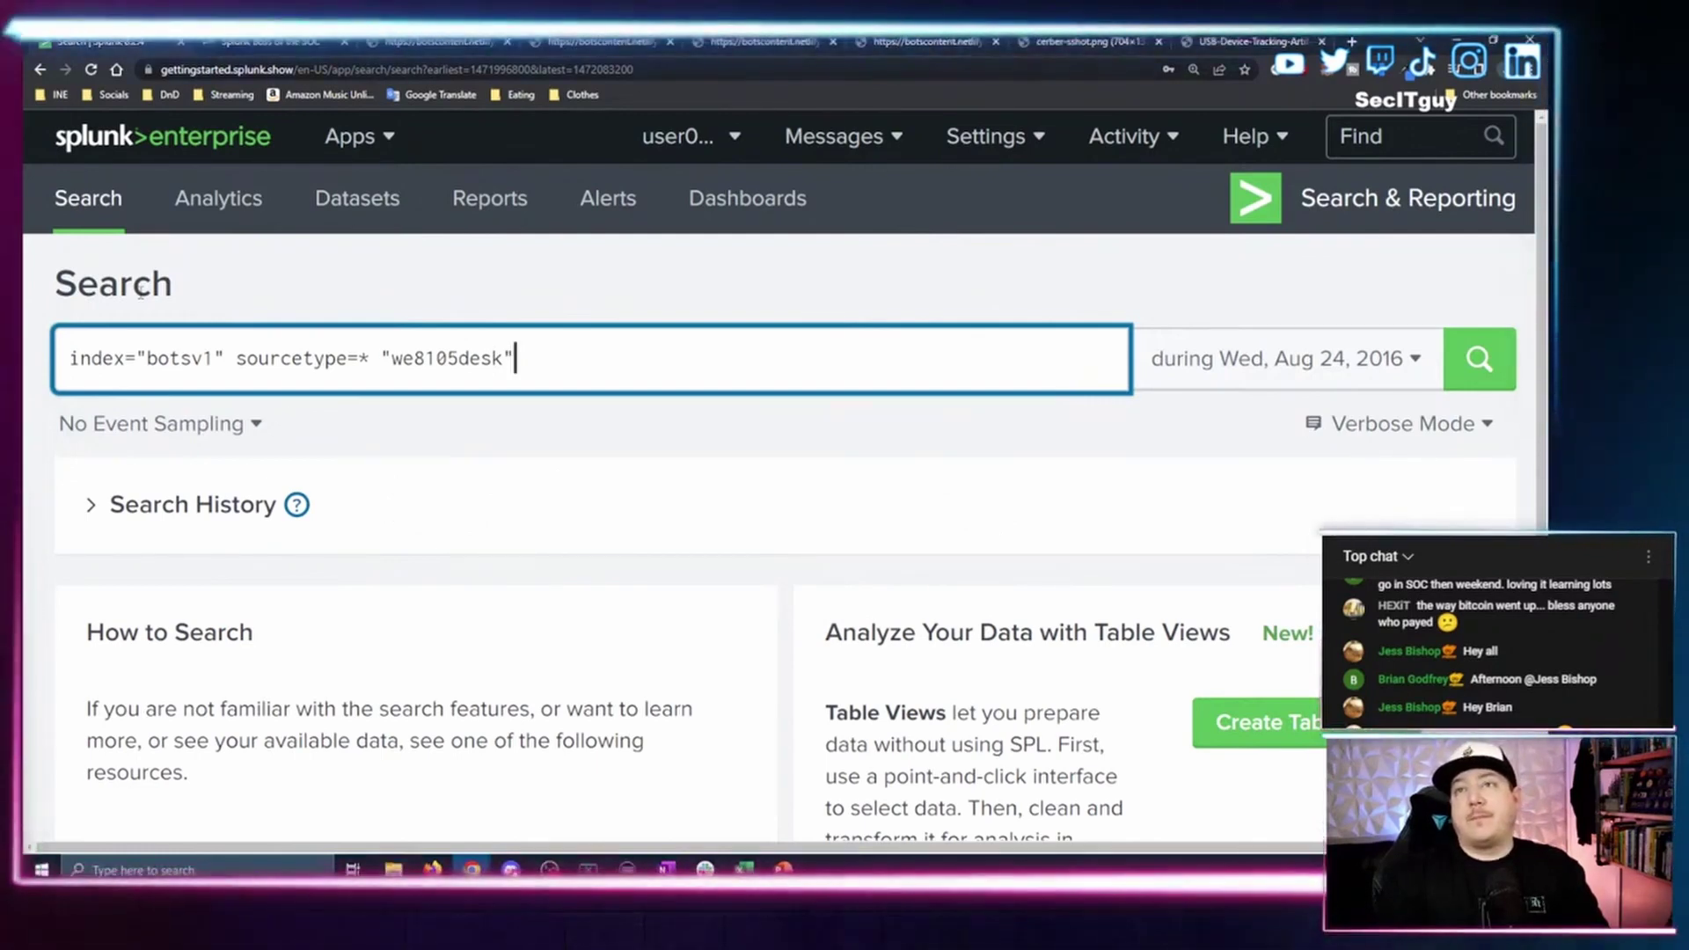
key(Return)
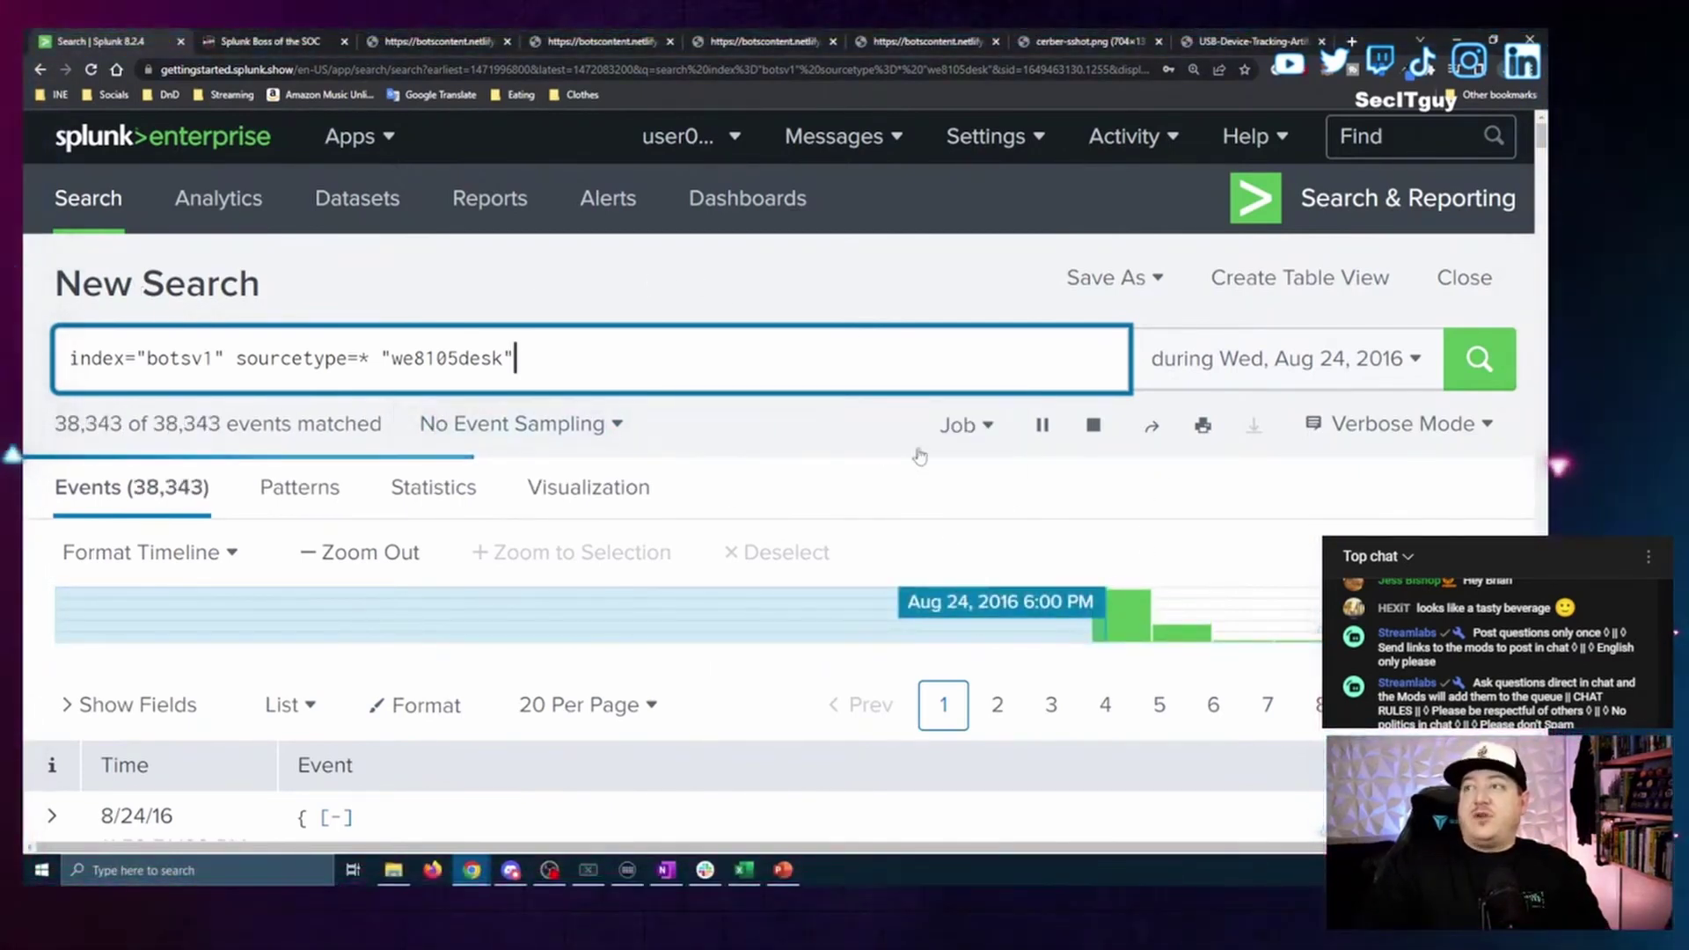
click(1095, 428)
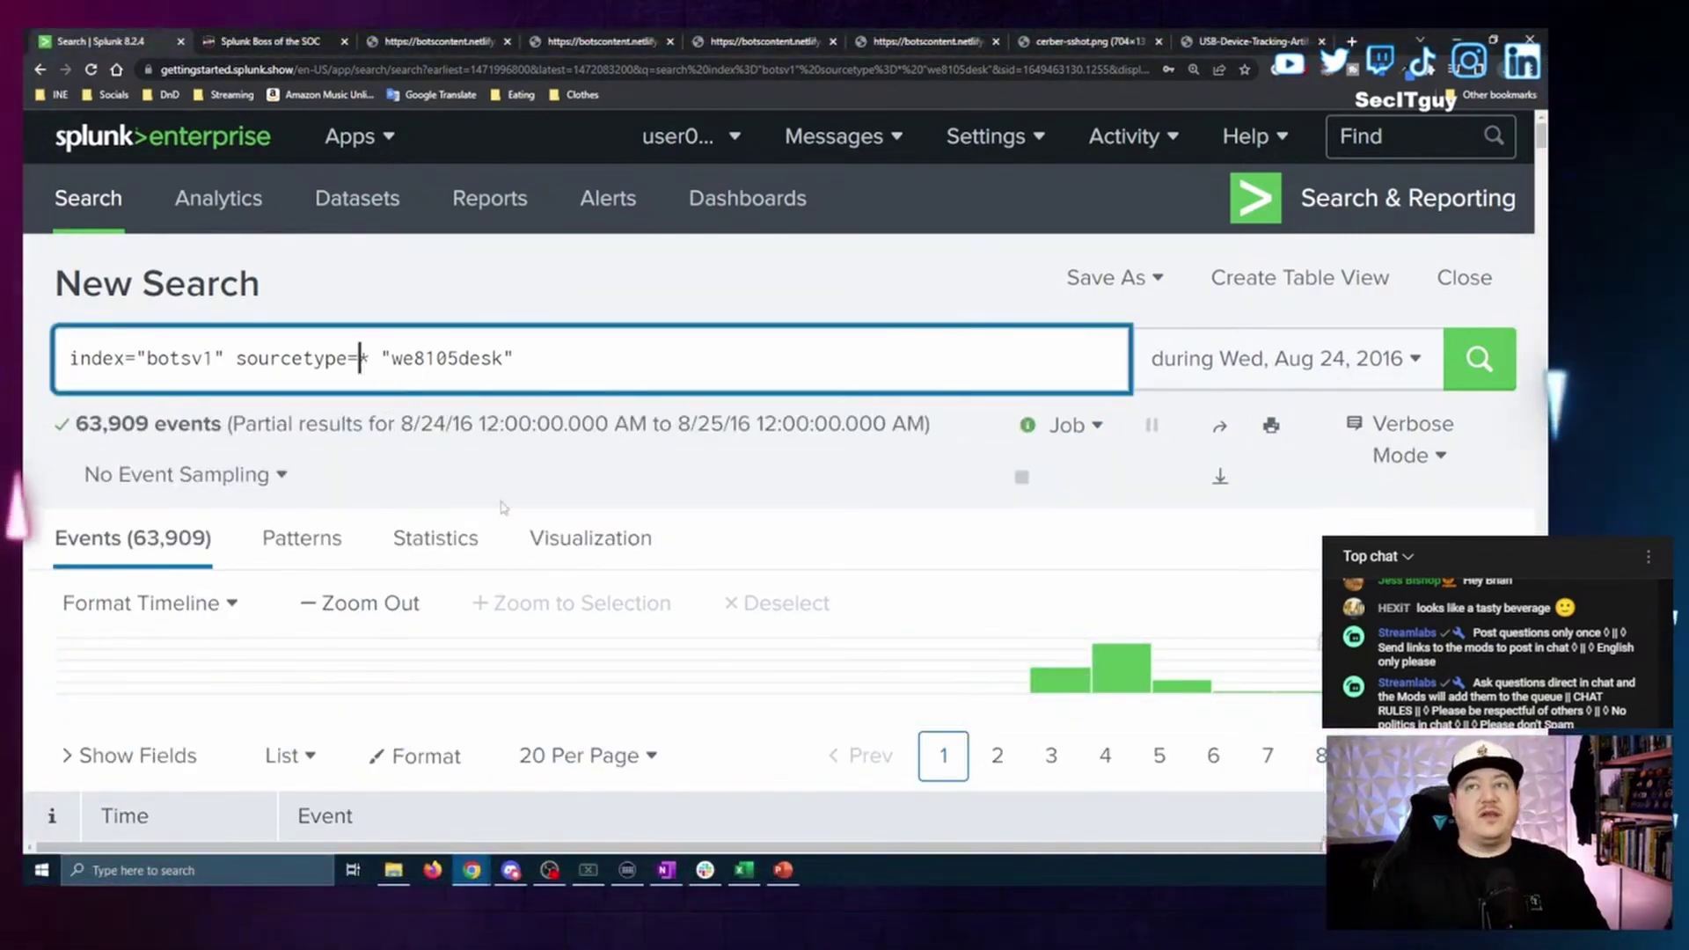
Replace the sourcetype wildcard in the query with "WinEventLog*" and run the search.
key(Delete)
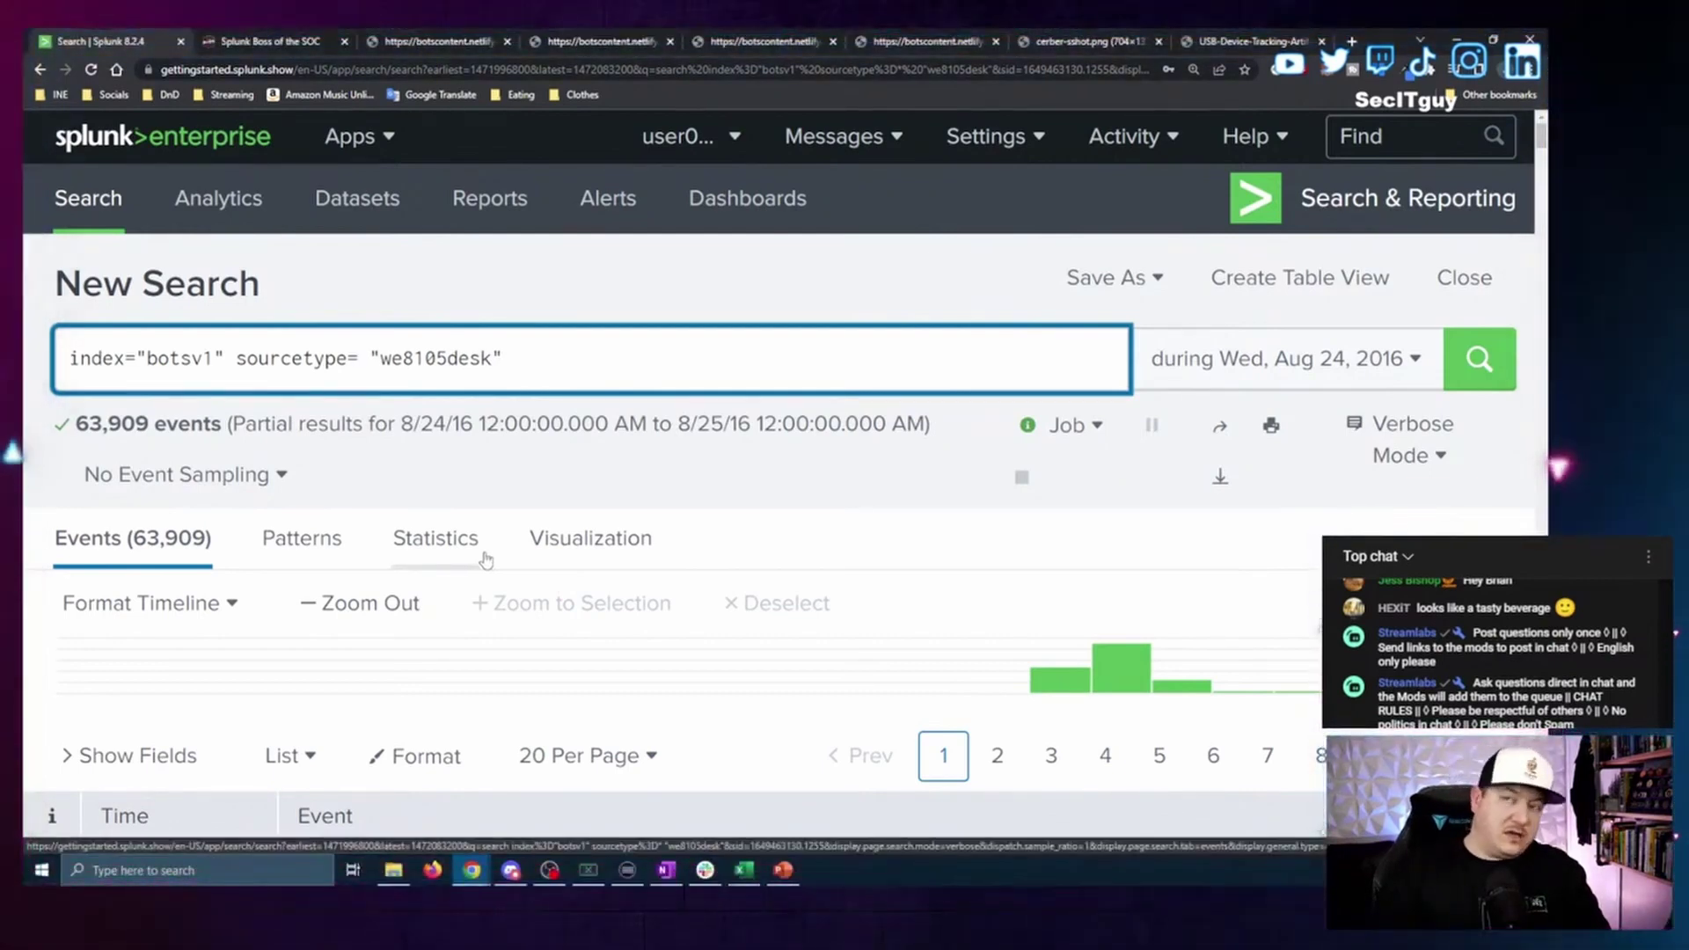
text("WinEve)
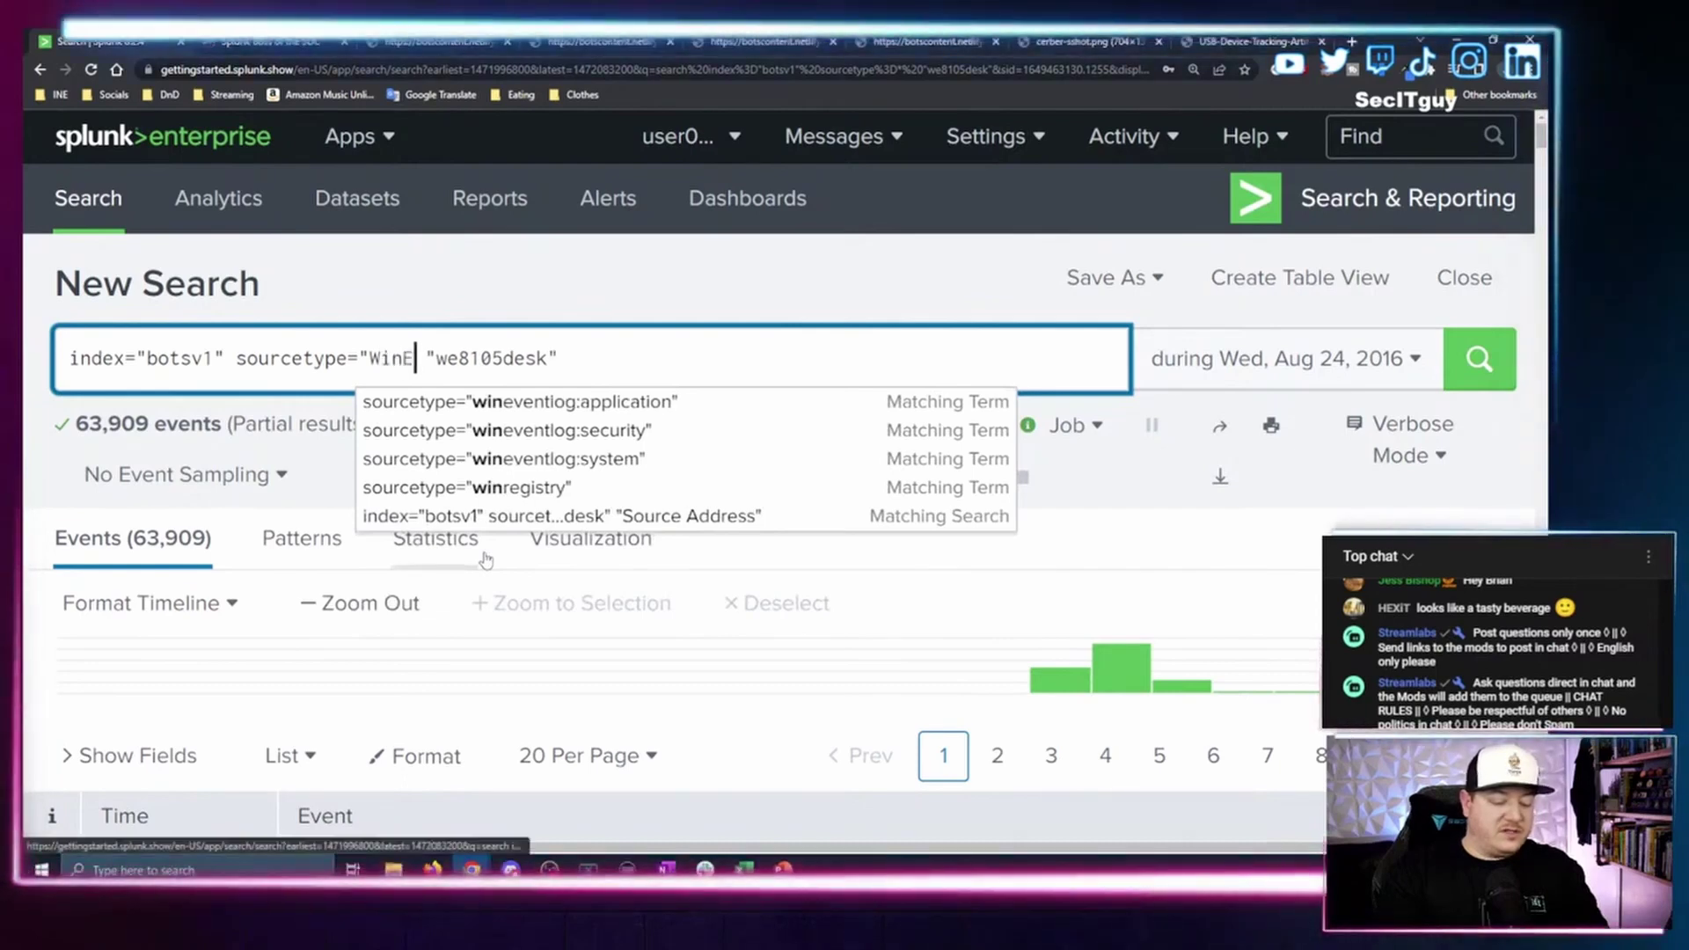
text(nt)
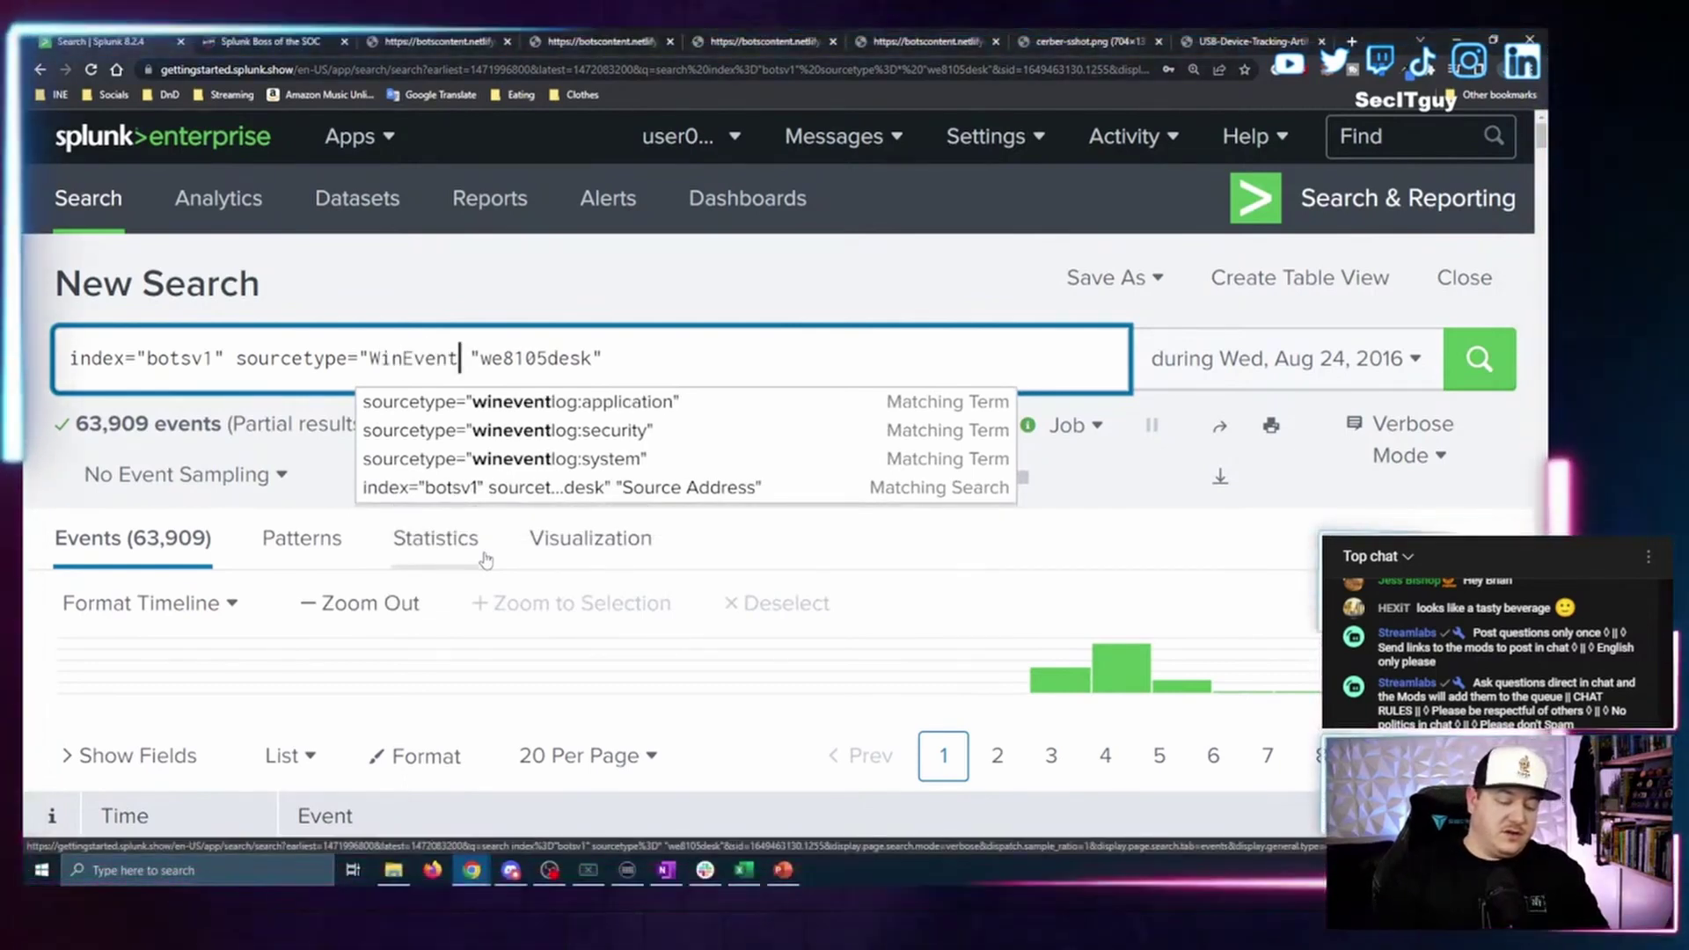
text(Log)
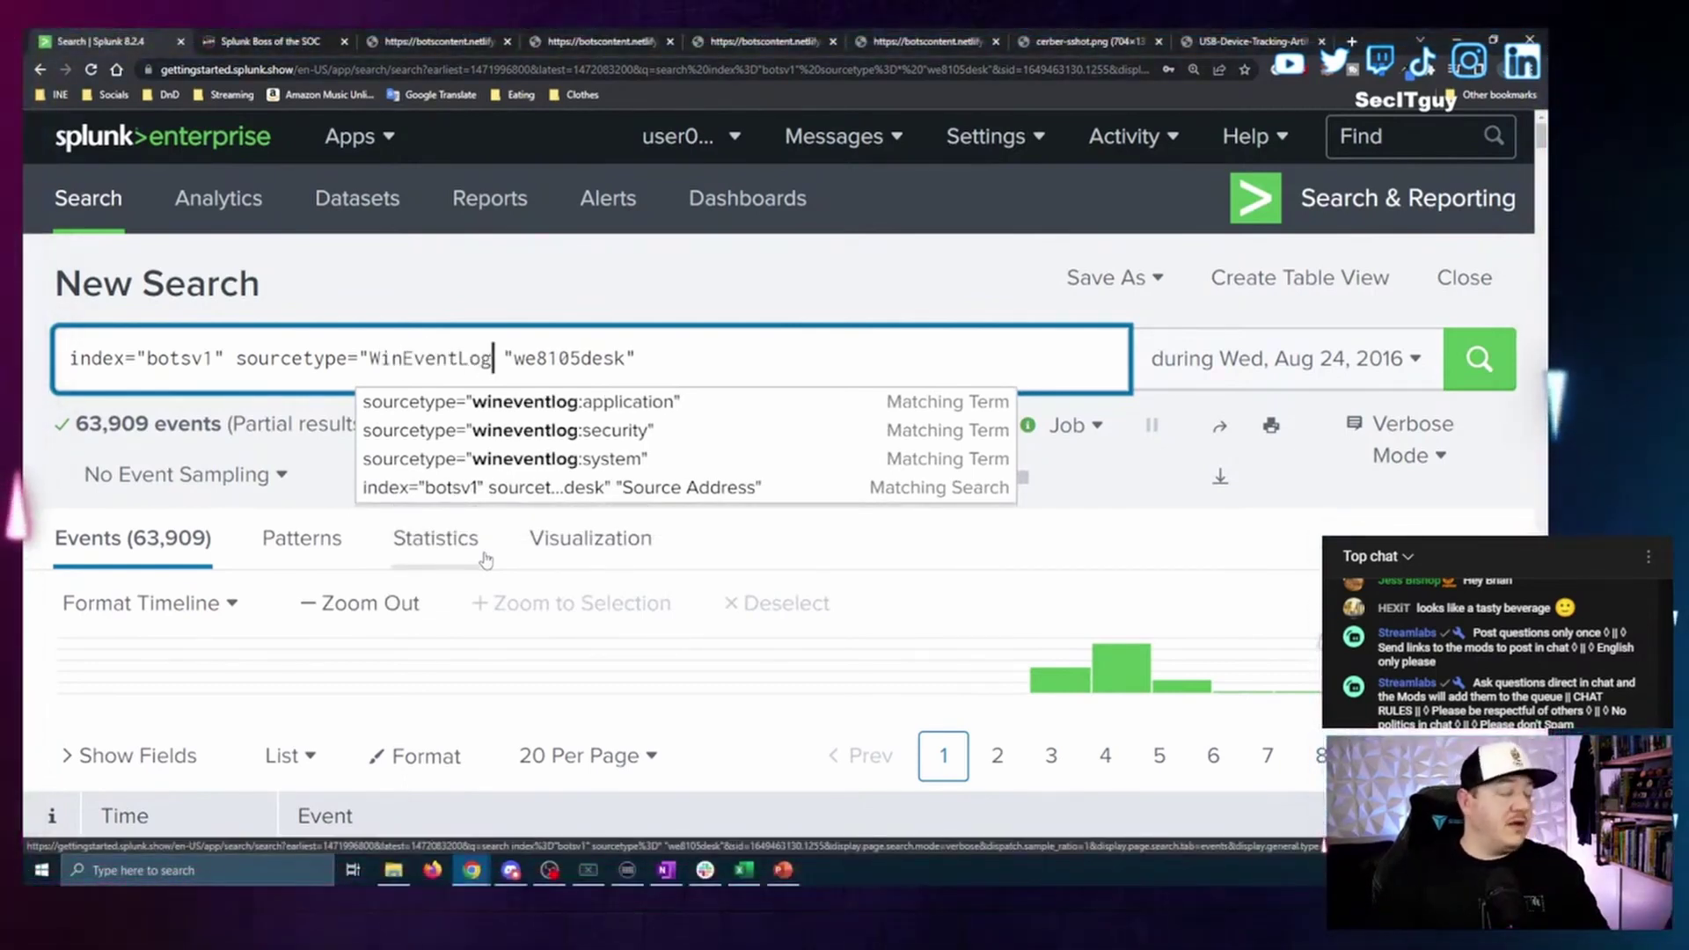
text(")
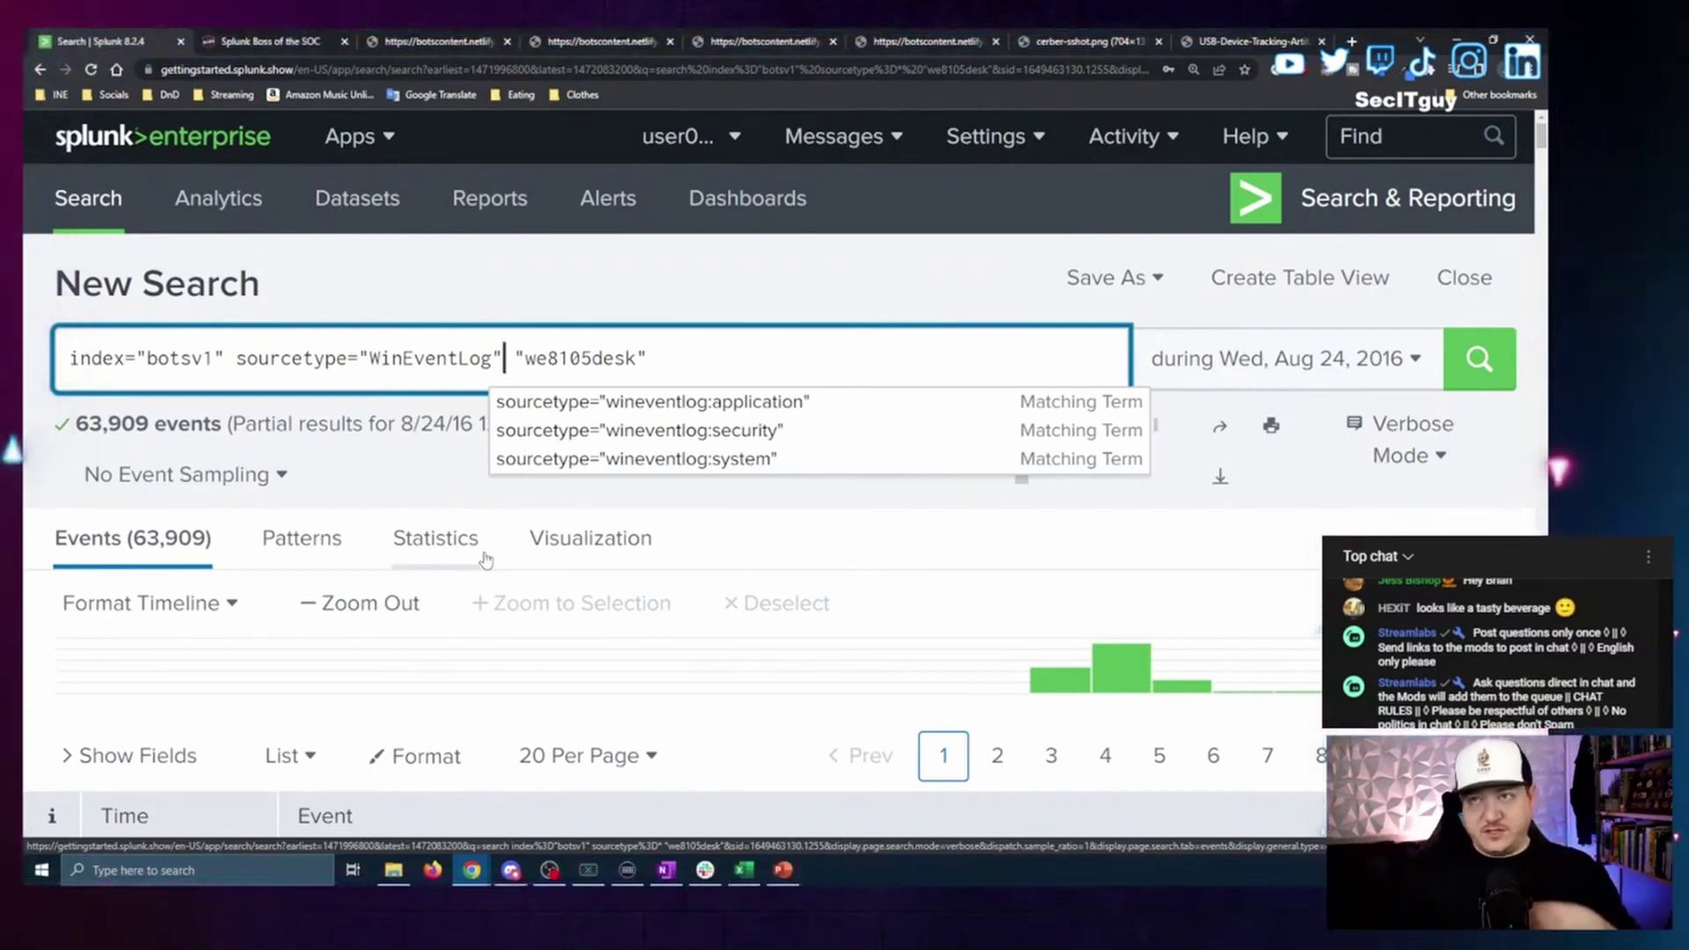
key(Left)
text(*)
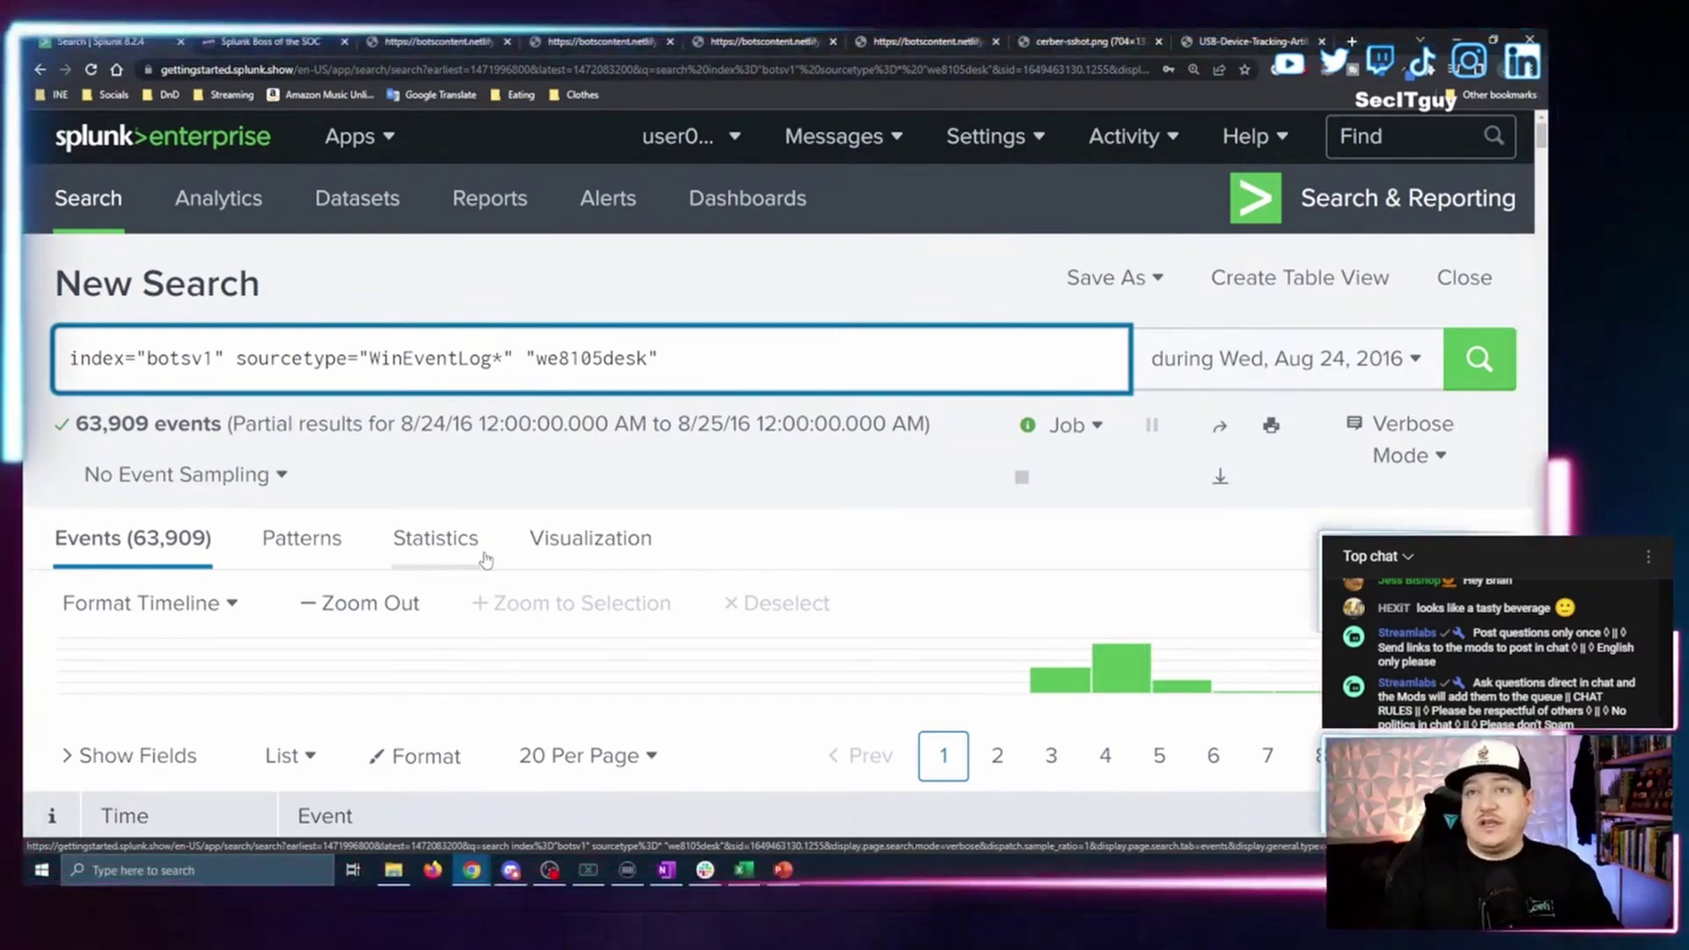
key(Return)
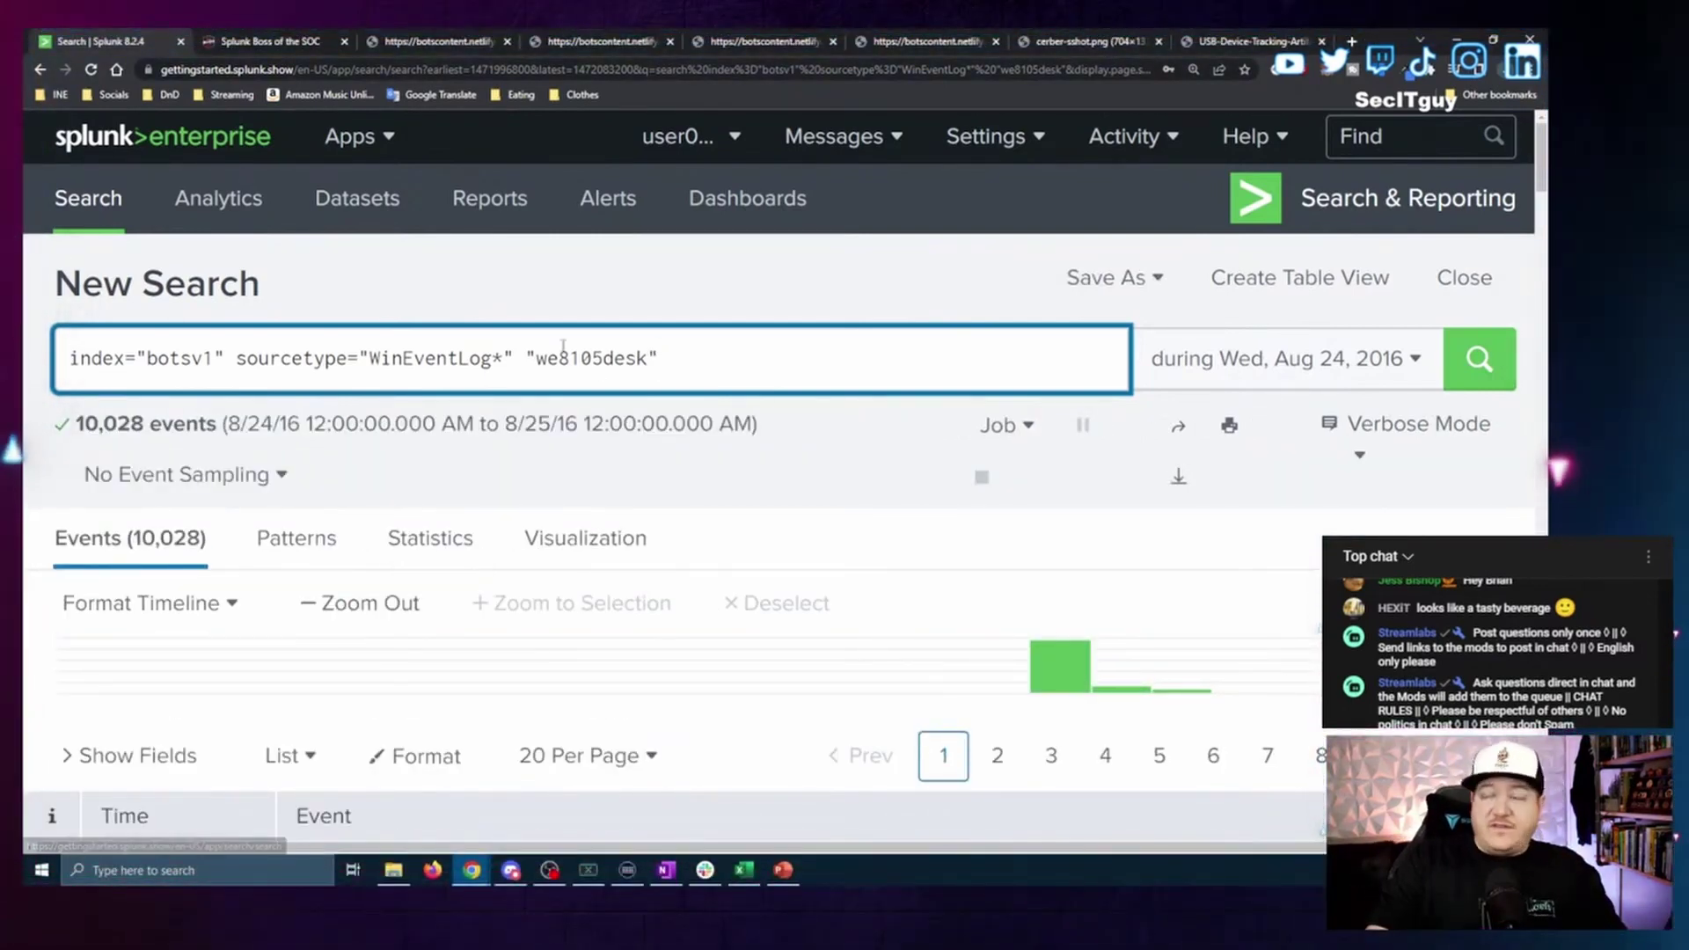
Show all lines of the first event in the results and check its text for an IP address.
scroll(552, 469, down, 2)
scroll(552, 469, down, 5)
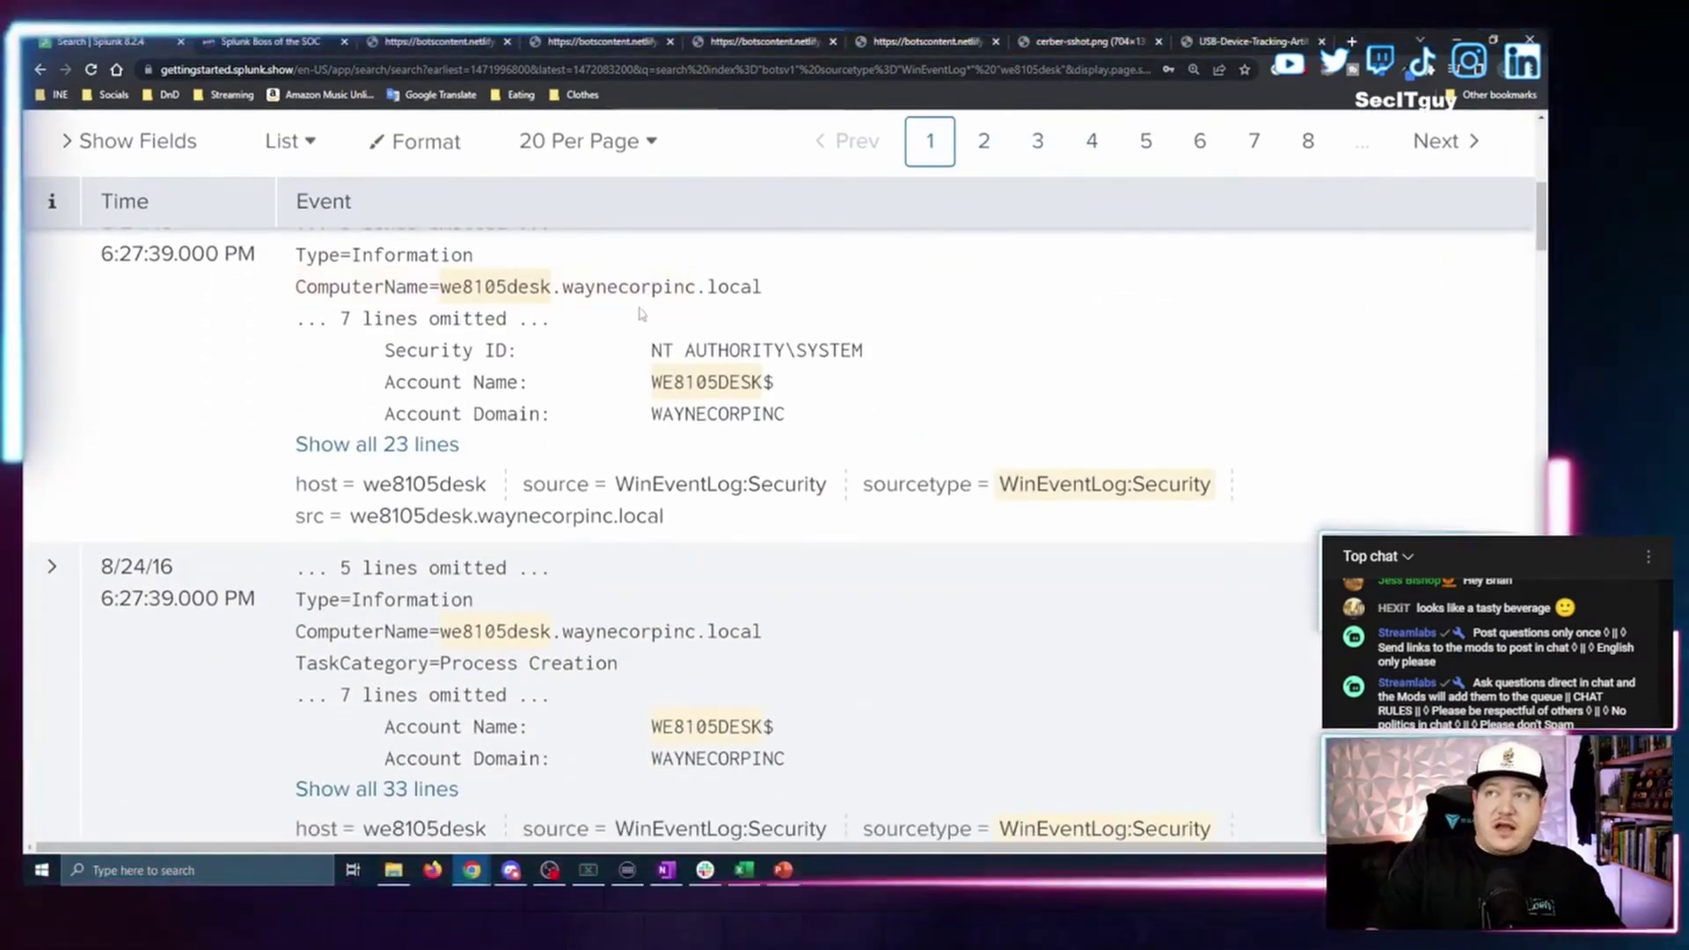
click(364, 446)
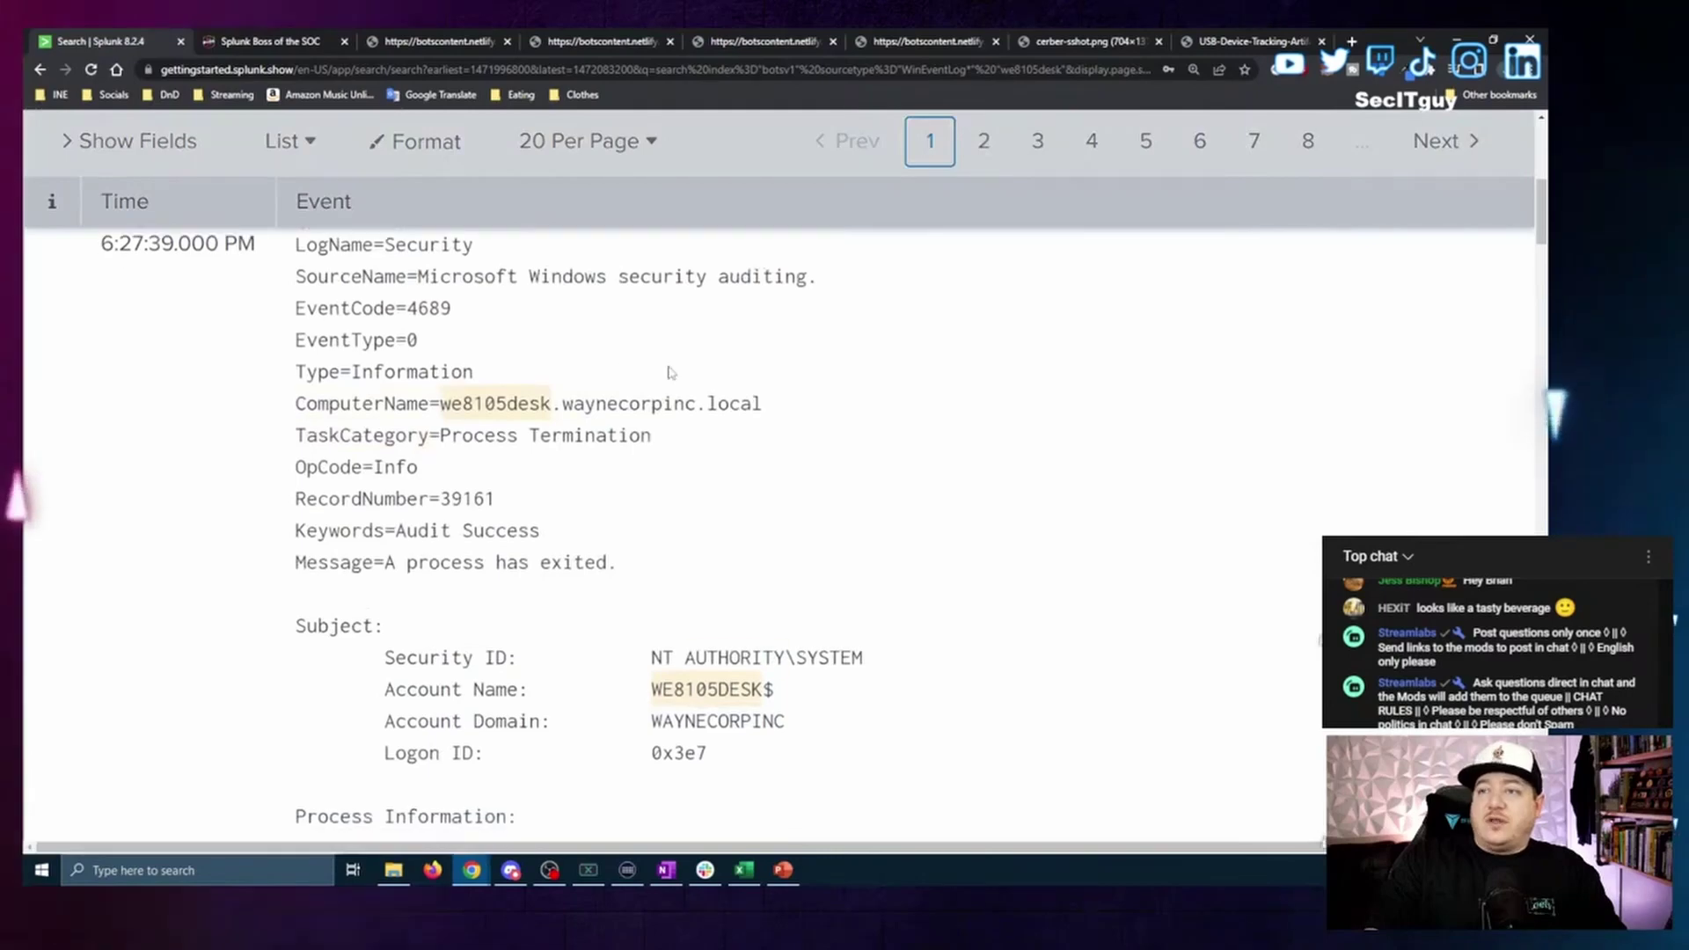
scroll(528, 378, down, 3)
scroll(821, 539, down, 1)
scroll(821, 540, up, 4)
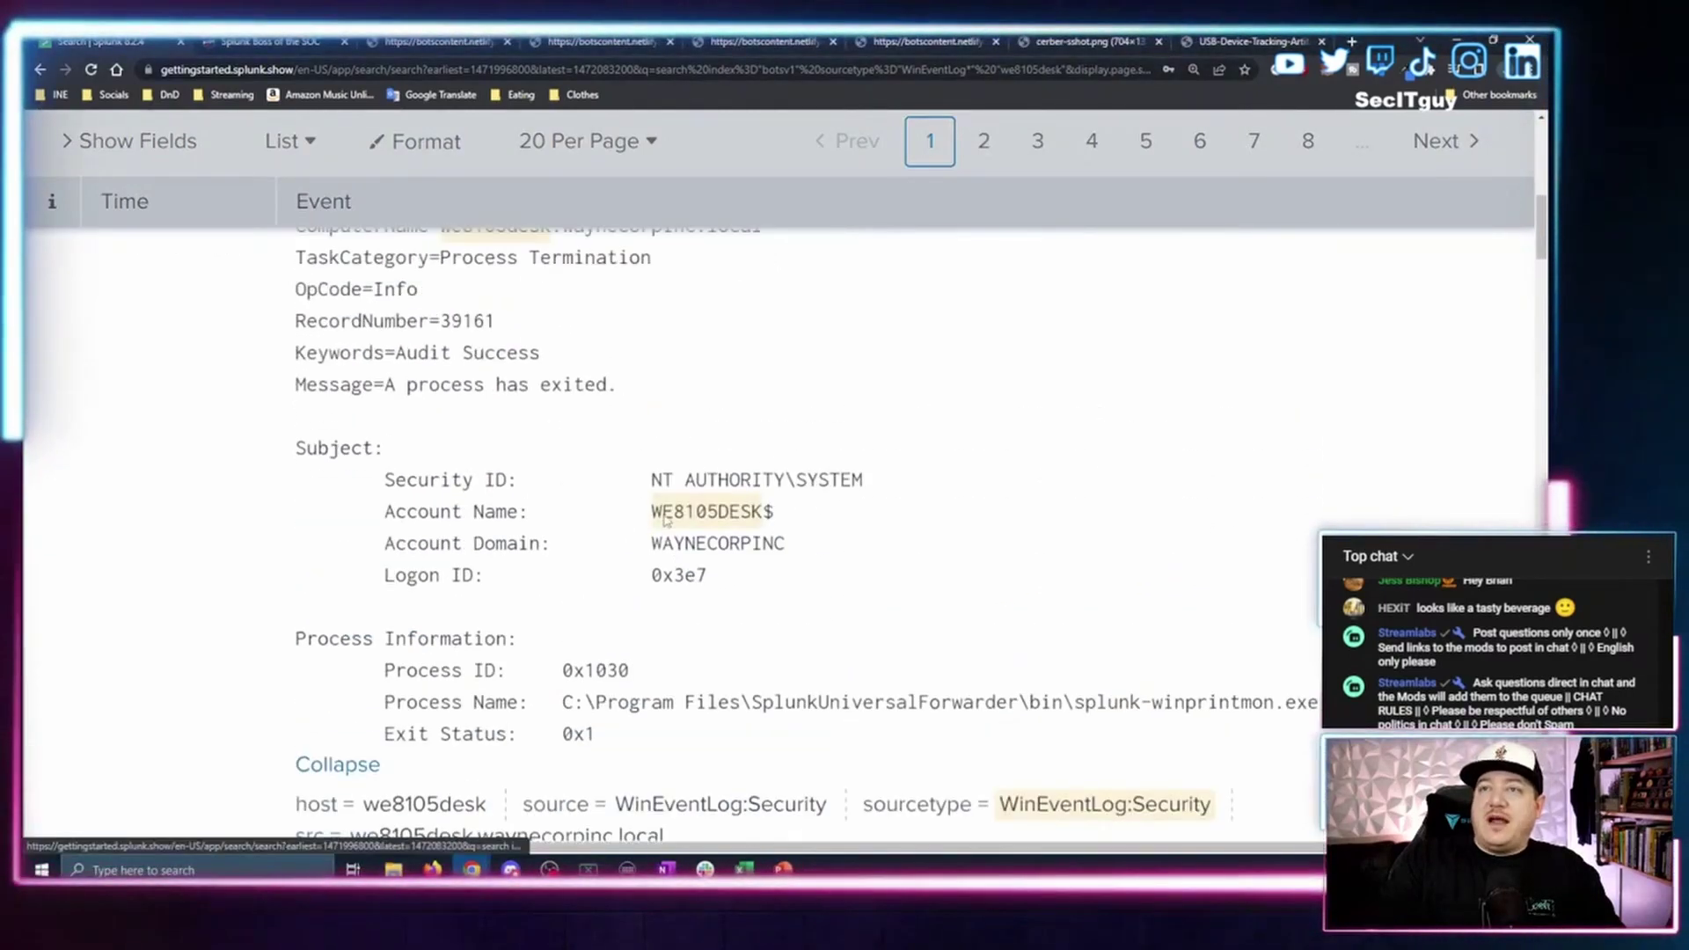
scroll(682, 531, up, 2)
scroll(678, 524, down, 5)
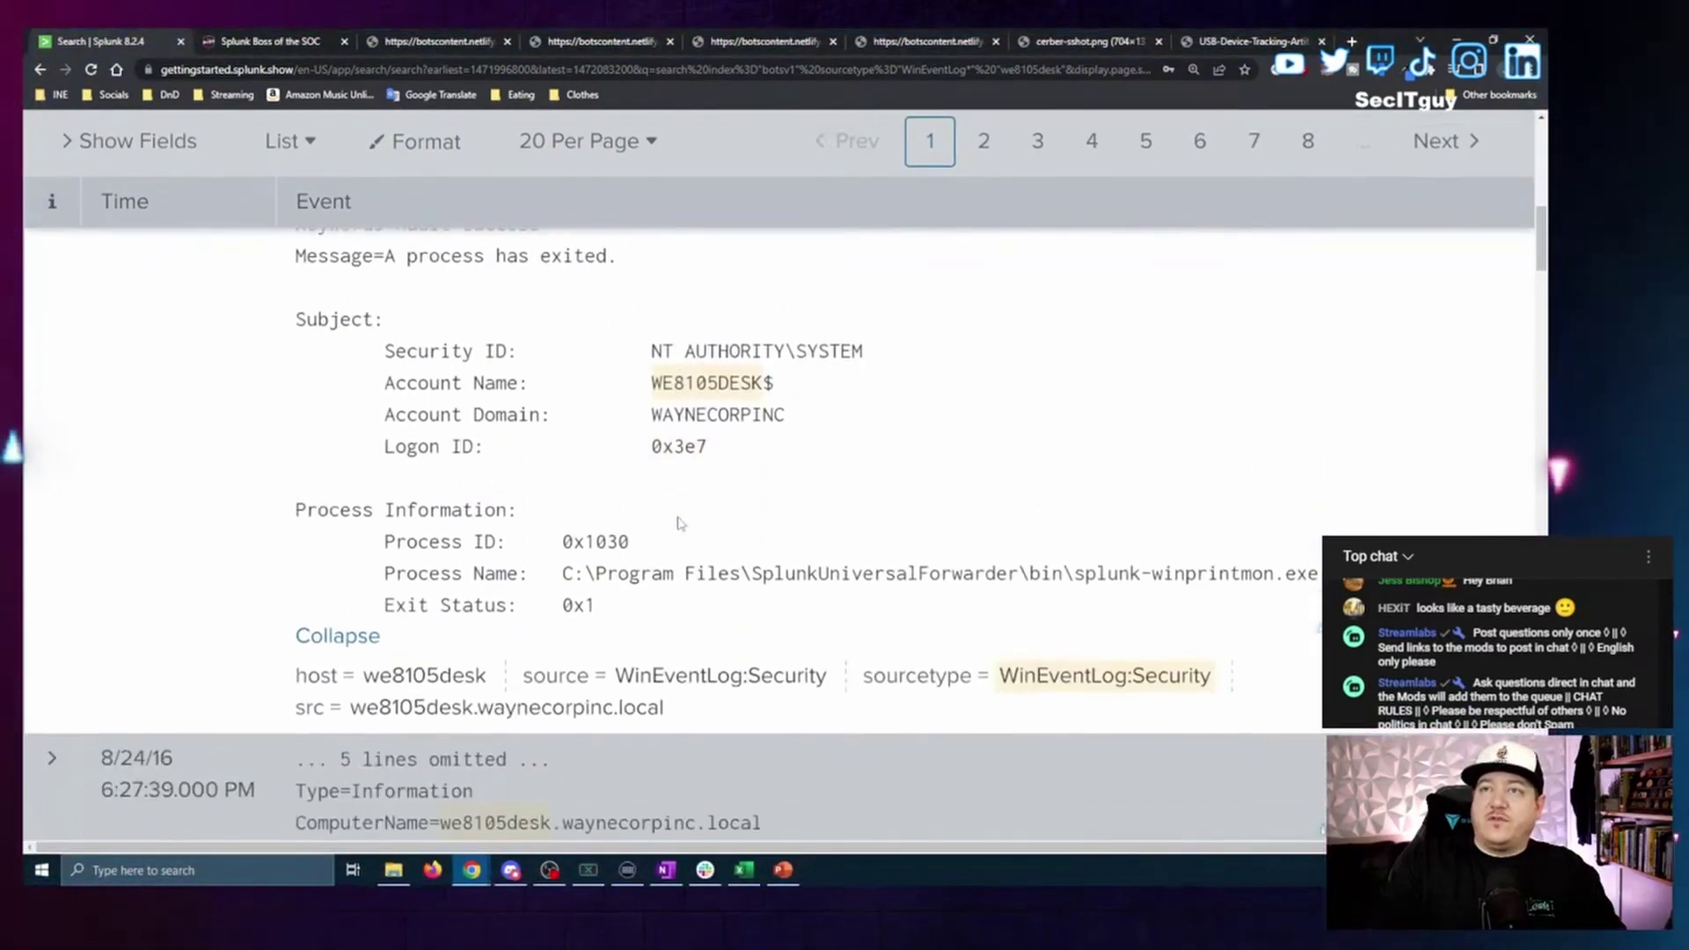
scroll(225, 540, down, 4)
scroll(225, 540, up, 2)
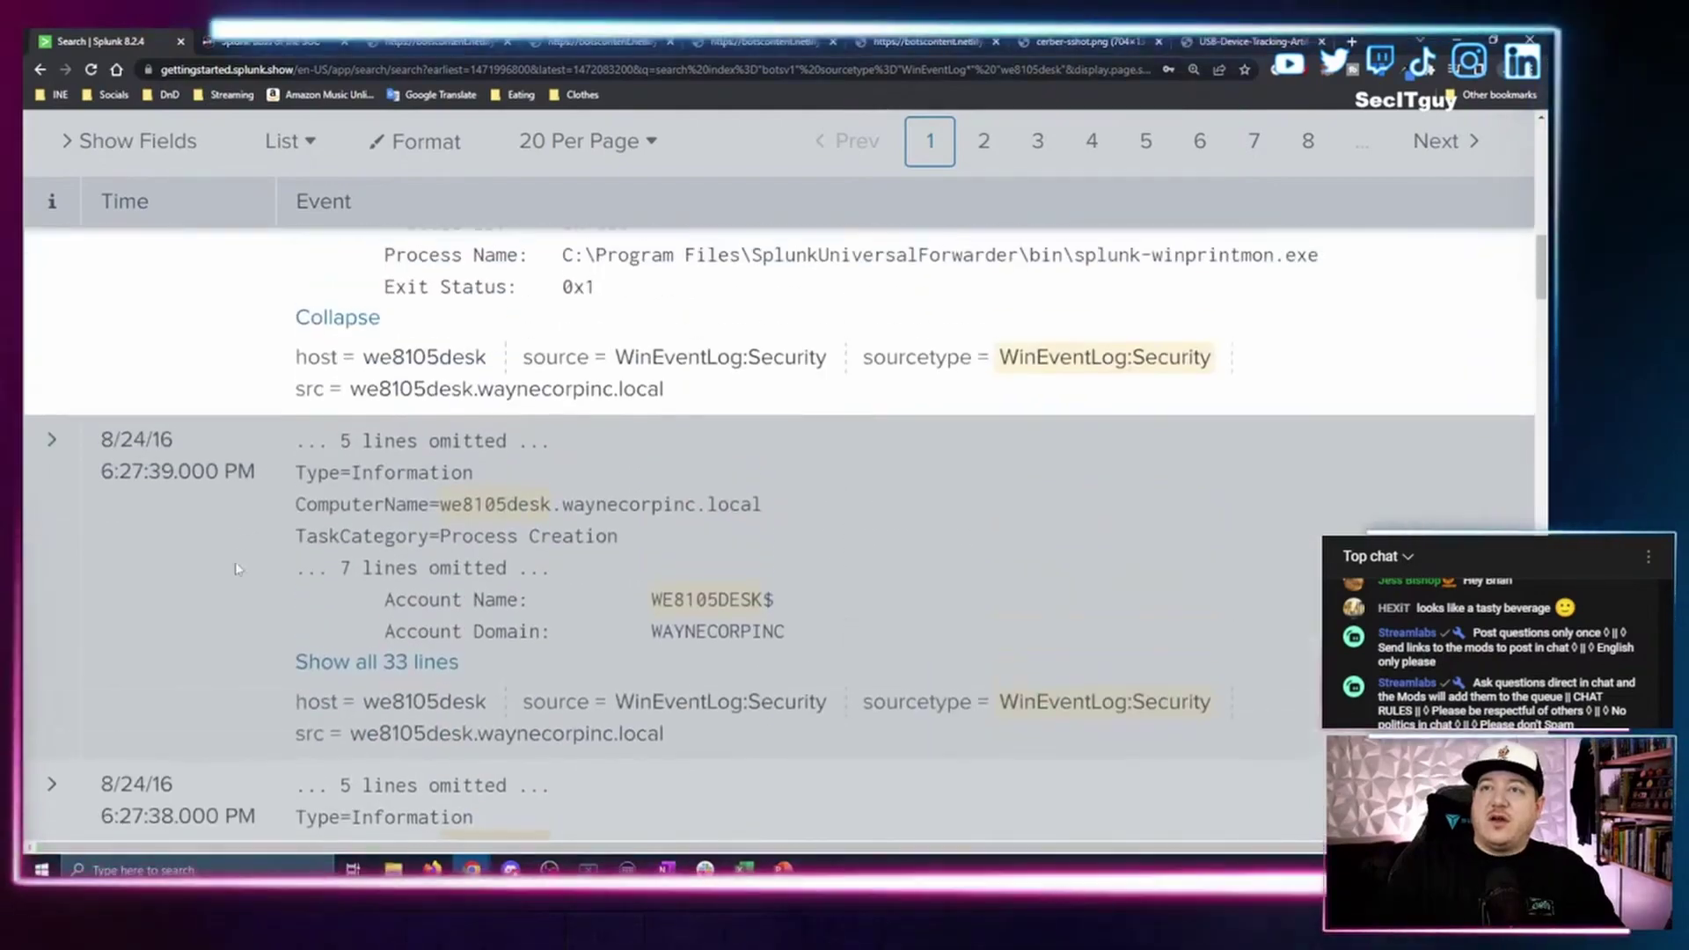
scroll(296, 450, up, 4)
scroll(295, 450, up, 6)
scroll(226, 490, down, 10)
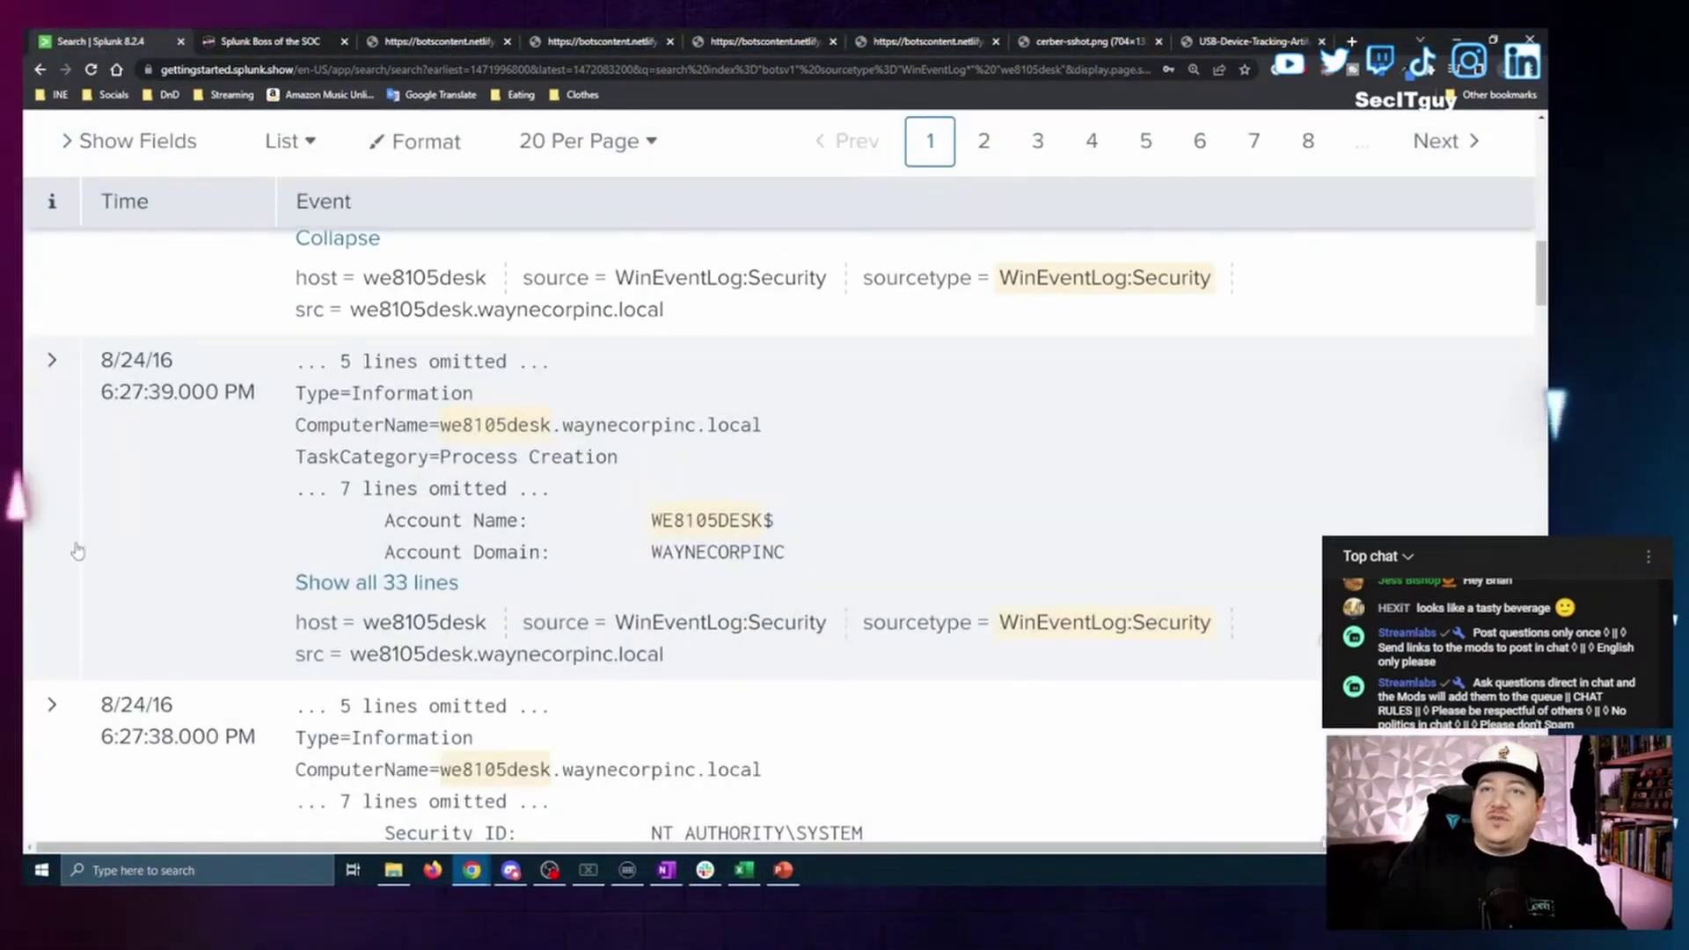
Expand the field details of the Process Creation event, review its field values, and collapse them again.
click(76, 551)
scroll(739, 390, down, 4)
scroll(739, 390, down, 10)
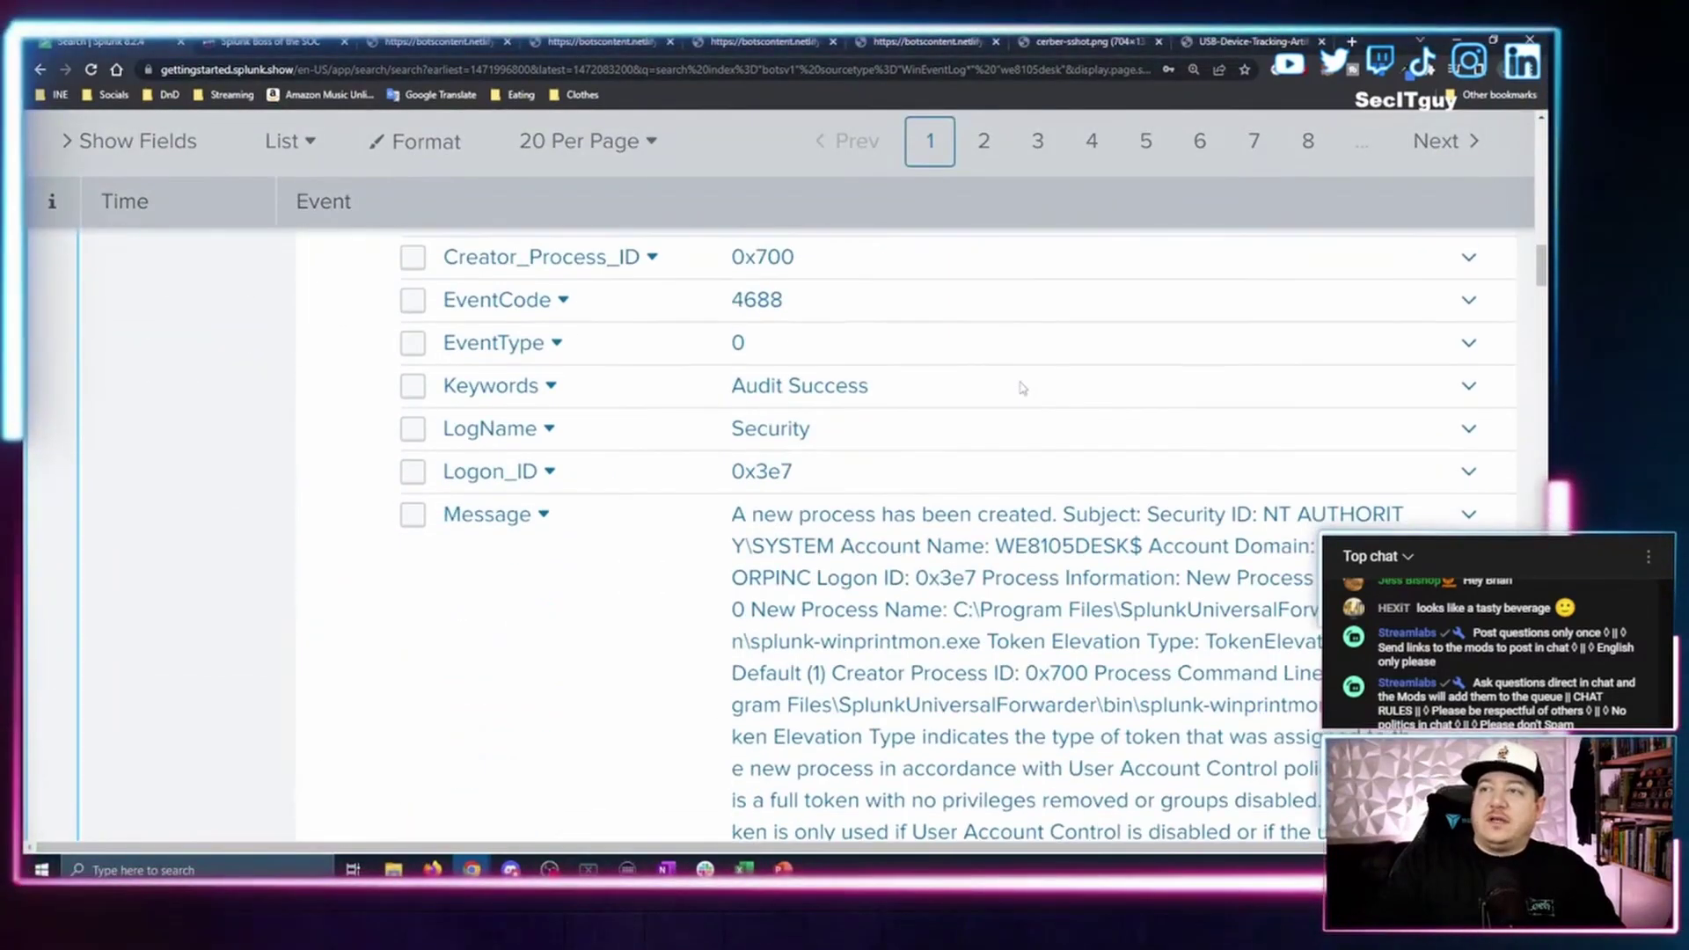
scroll(869, 483, down, 7)
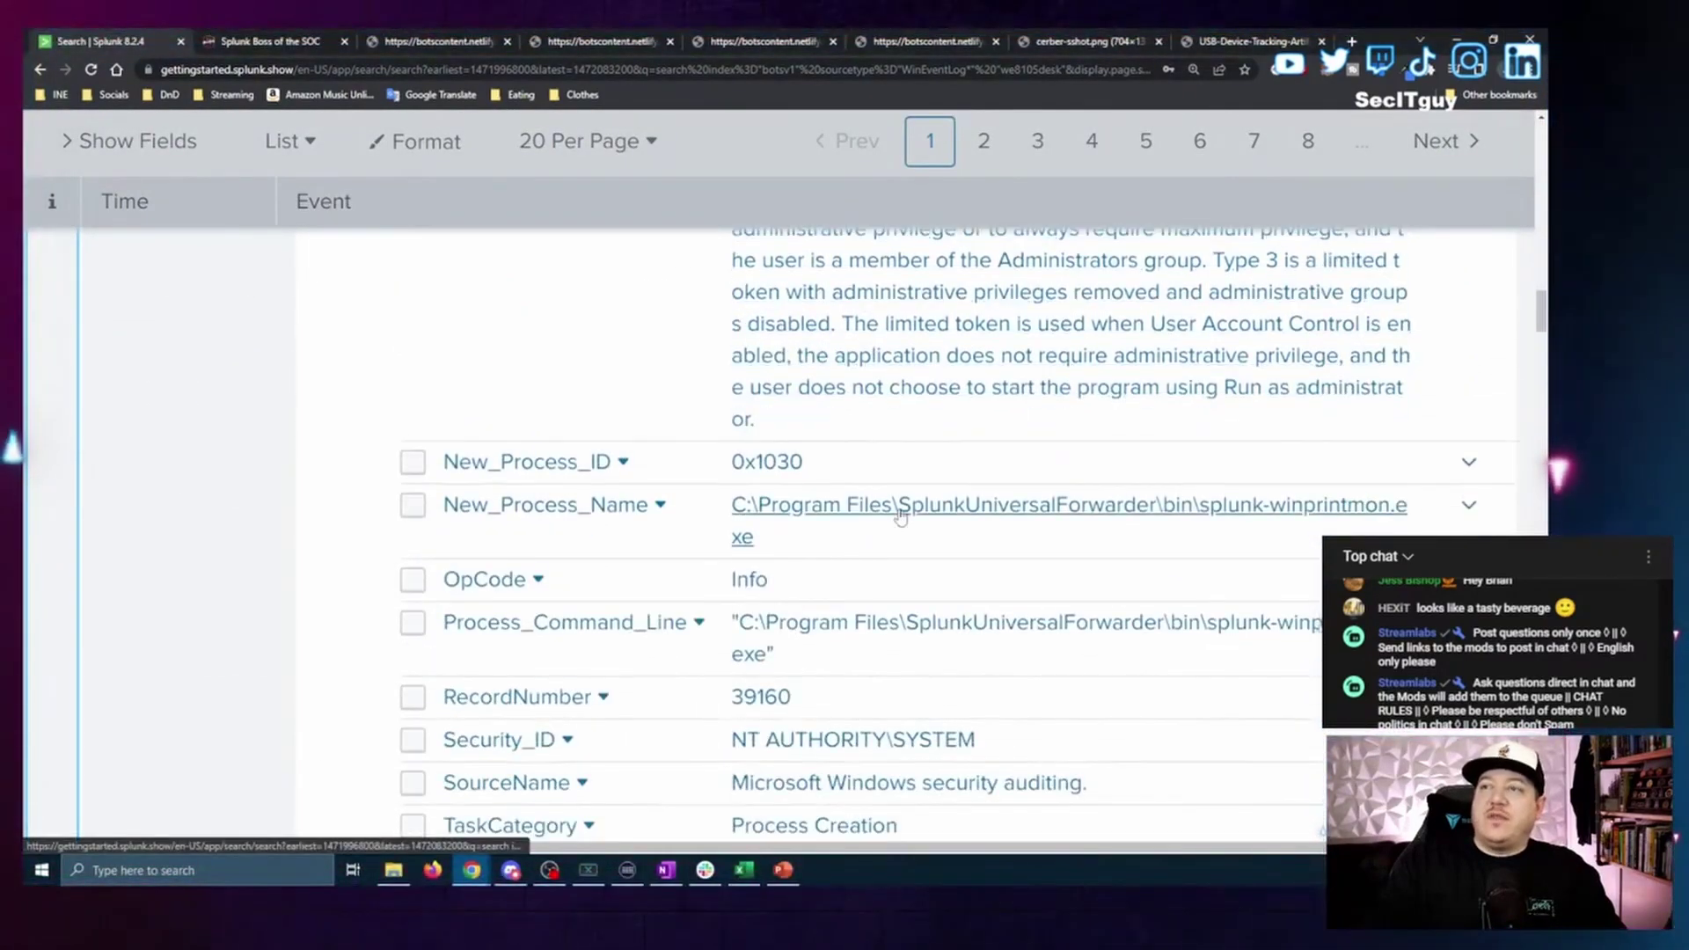
scroll(825, 547, up, 2)
scroll(824, 547, up, 14)
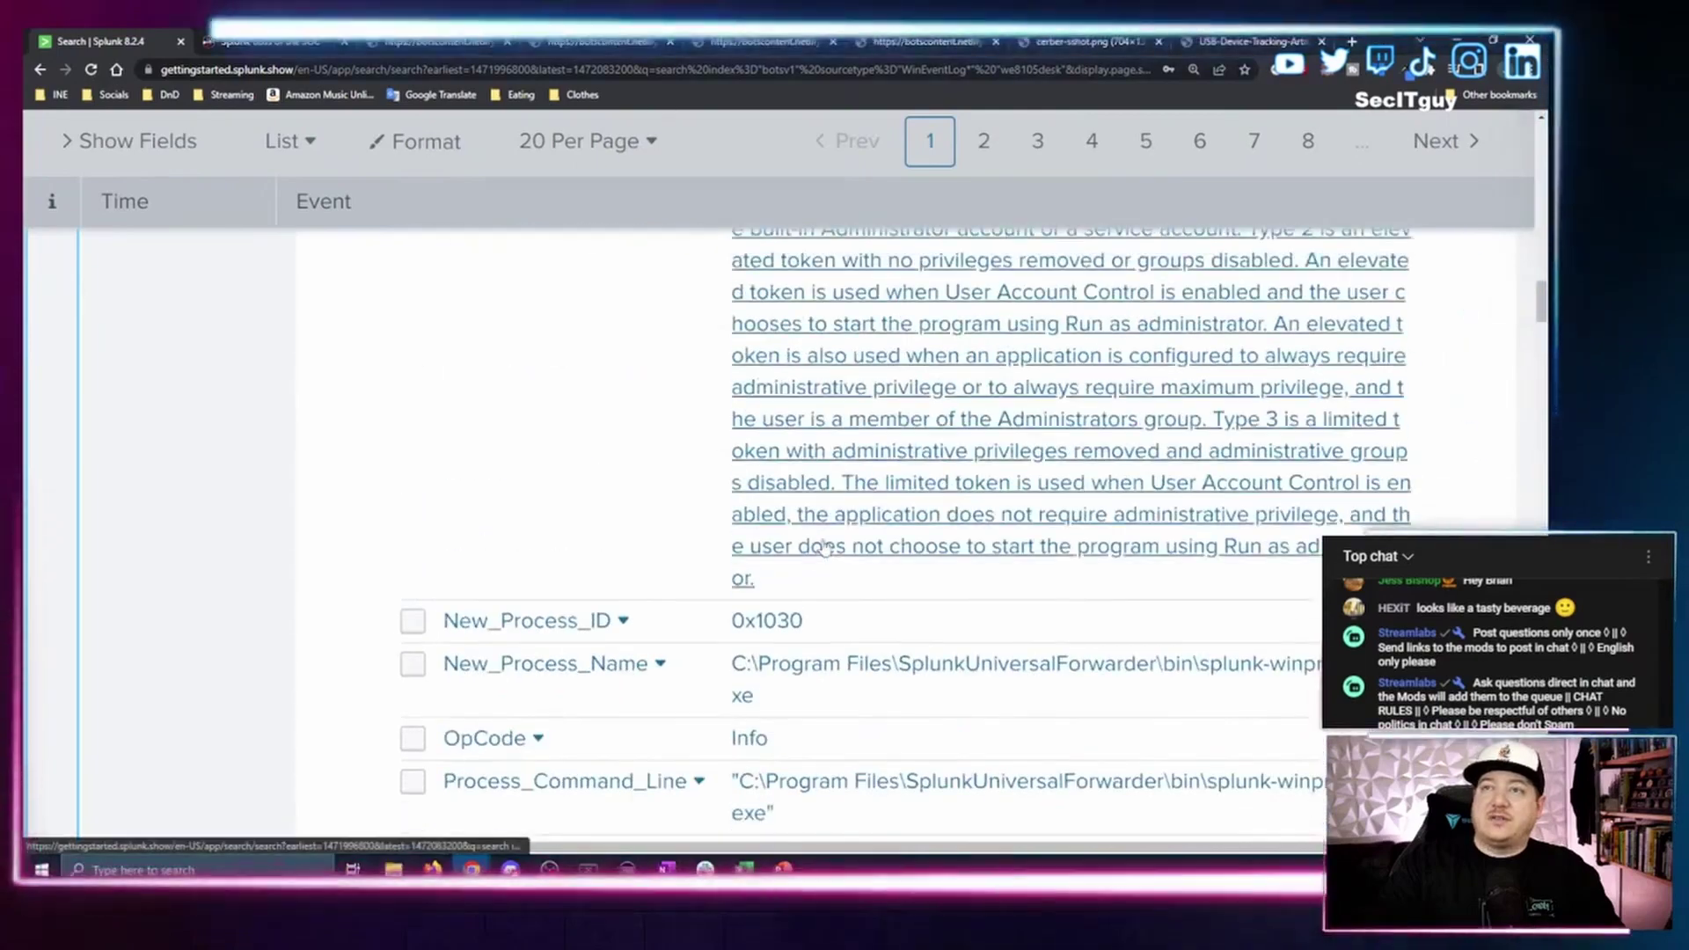
click(59, 445)
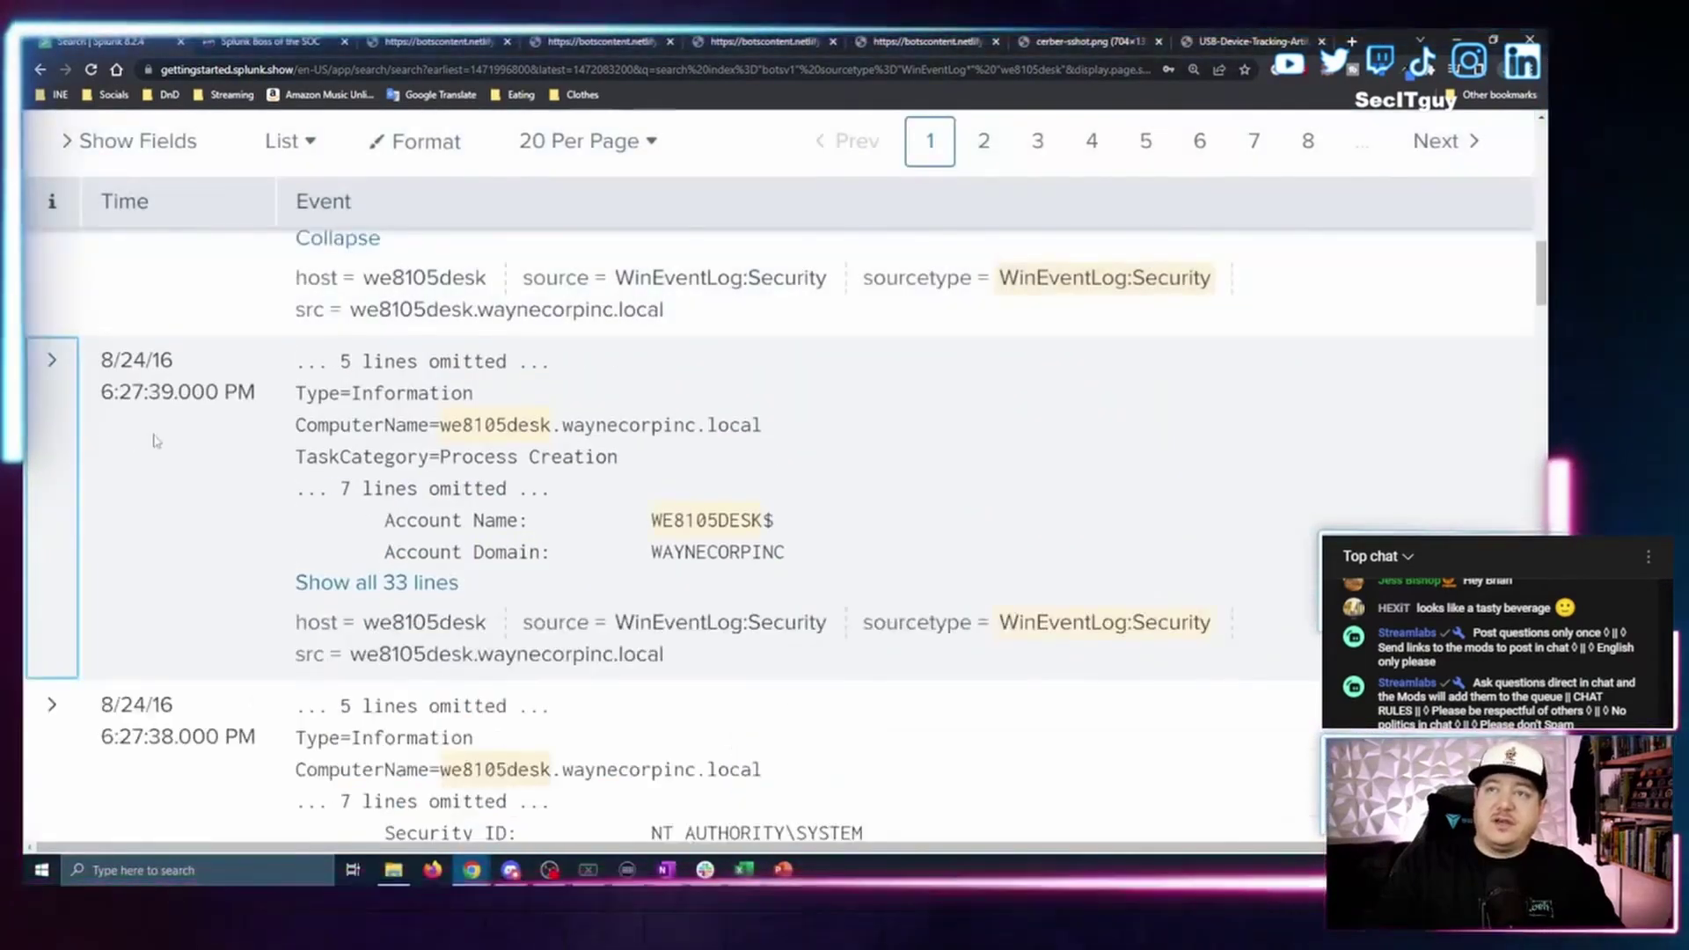
Show all 33 lines of the Process Creation event and read through its full text.
click(362, 584)
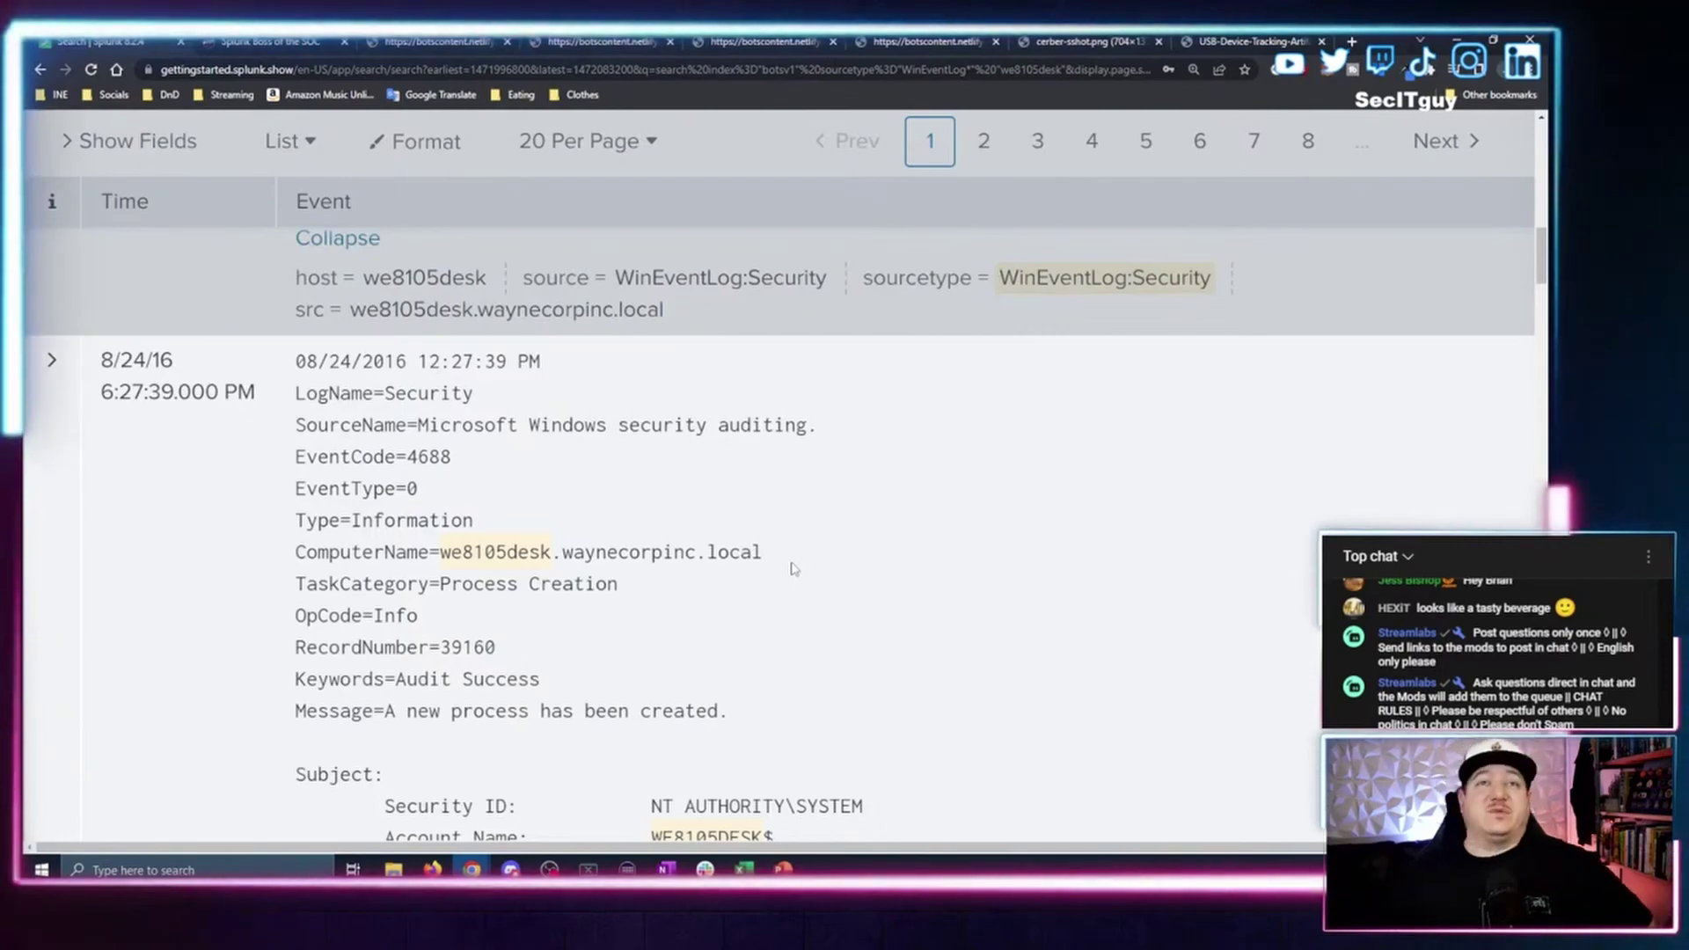
scroll(968, 475, down, 8)
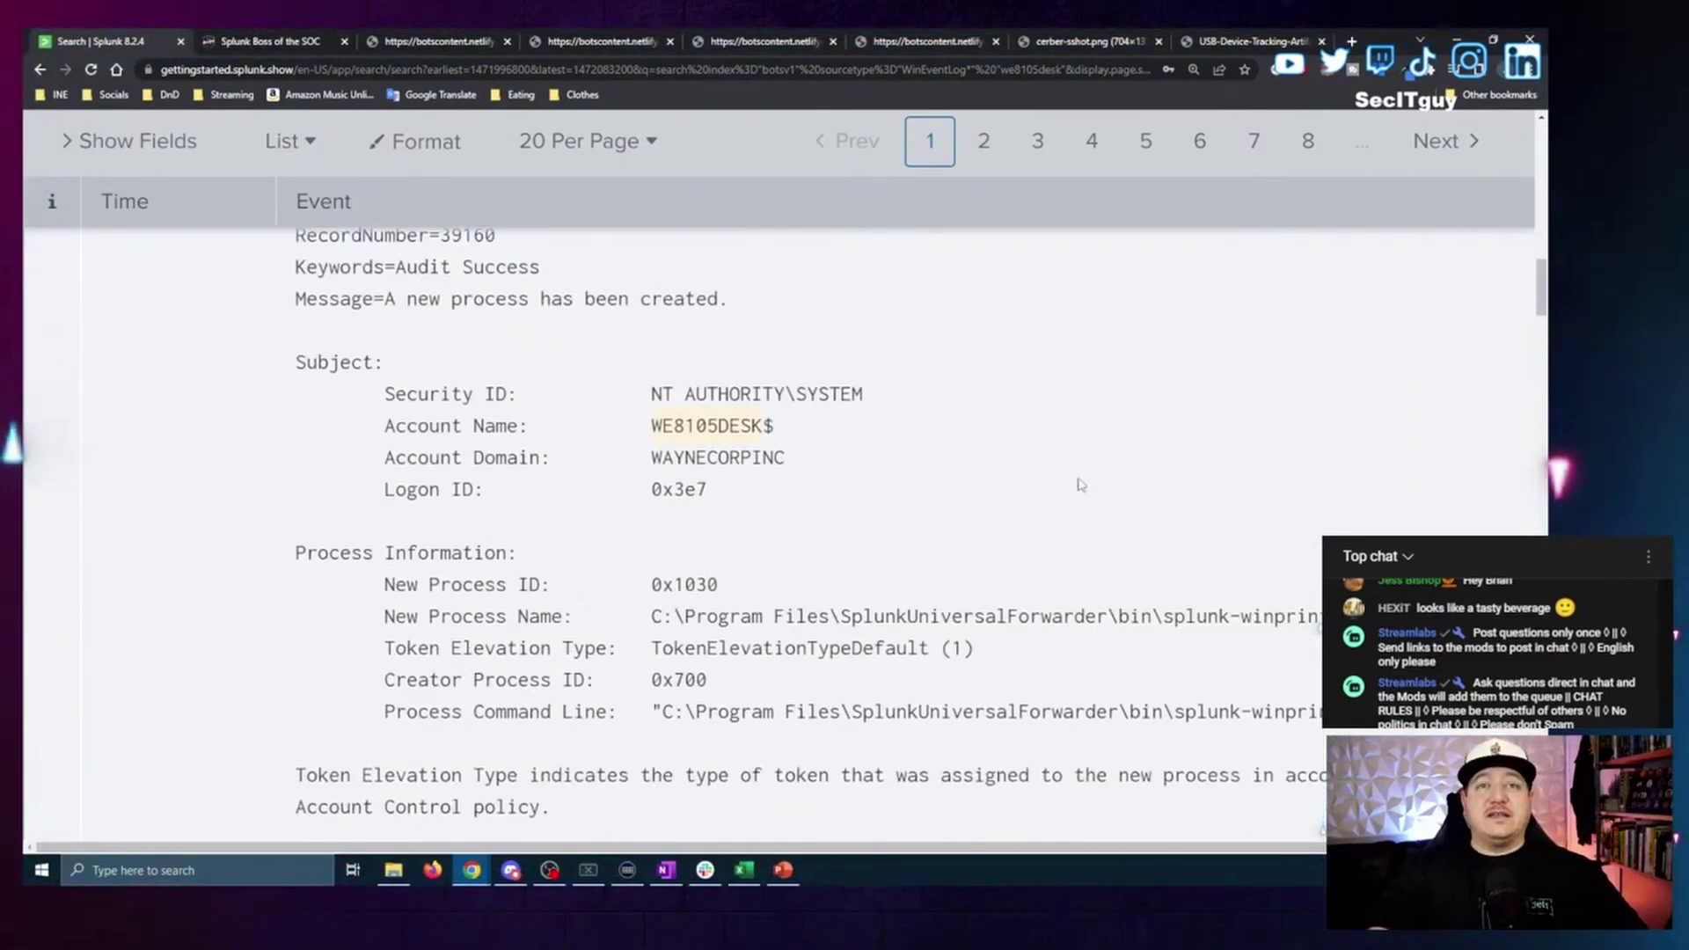
scroll(1088, 473, down, 5)
scroll(968, 475, up, 3)
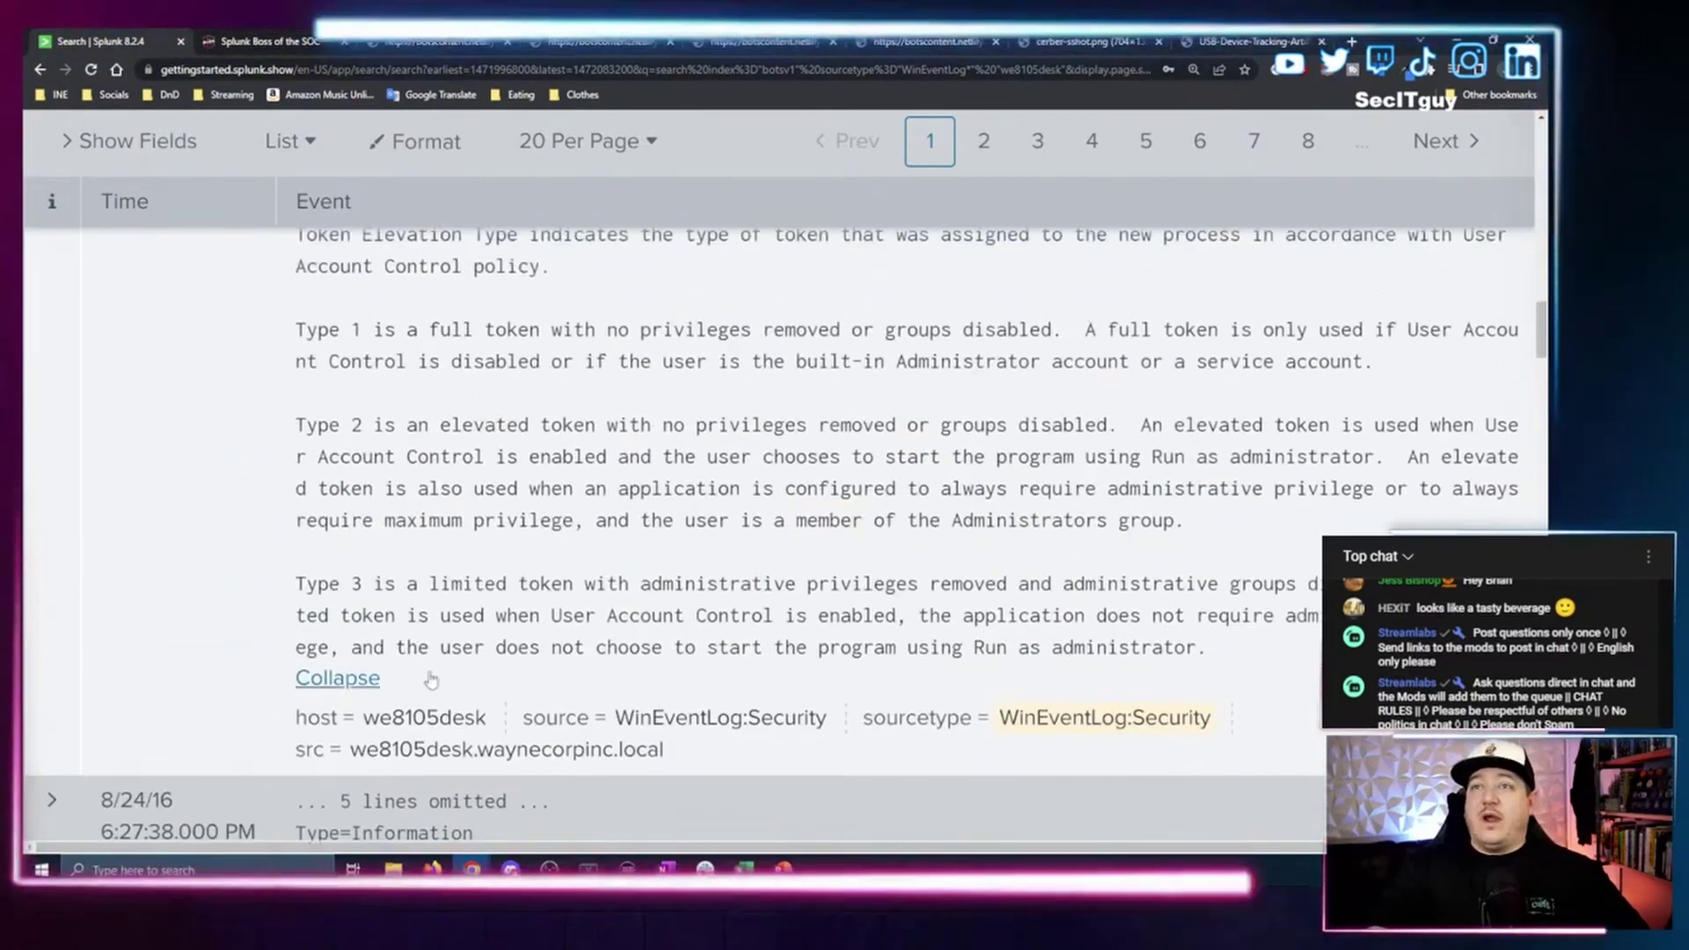
scroll(283, 433, up, 3)
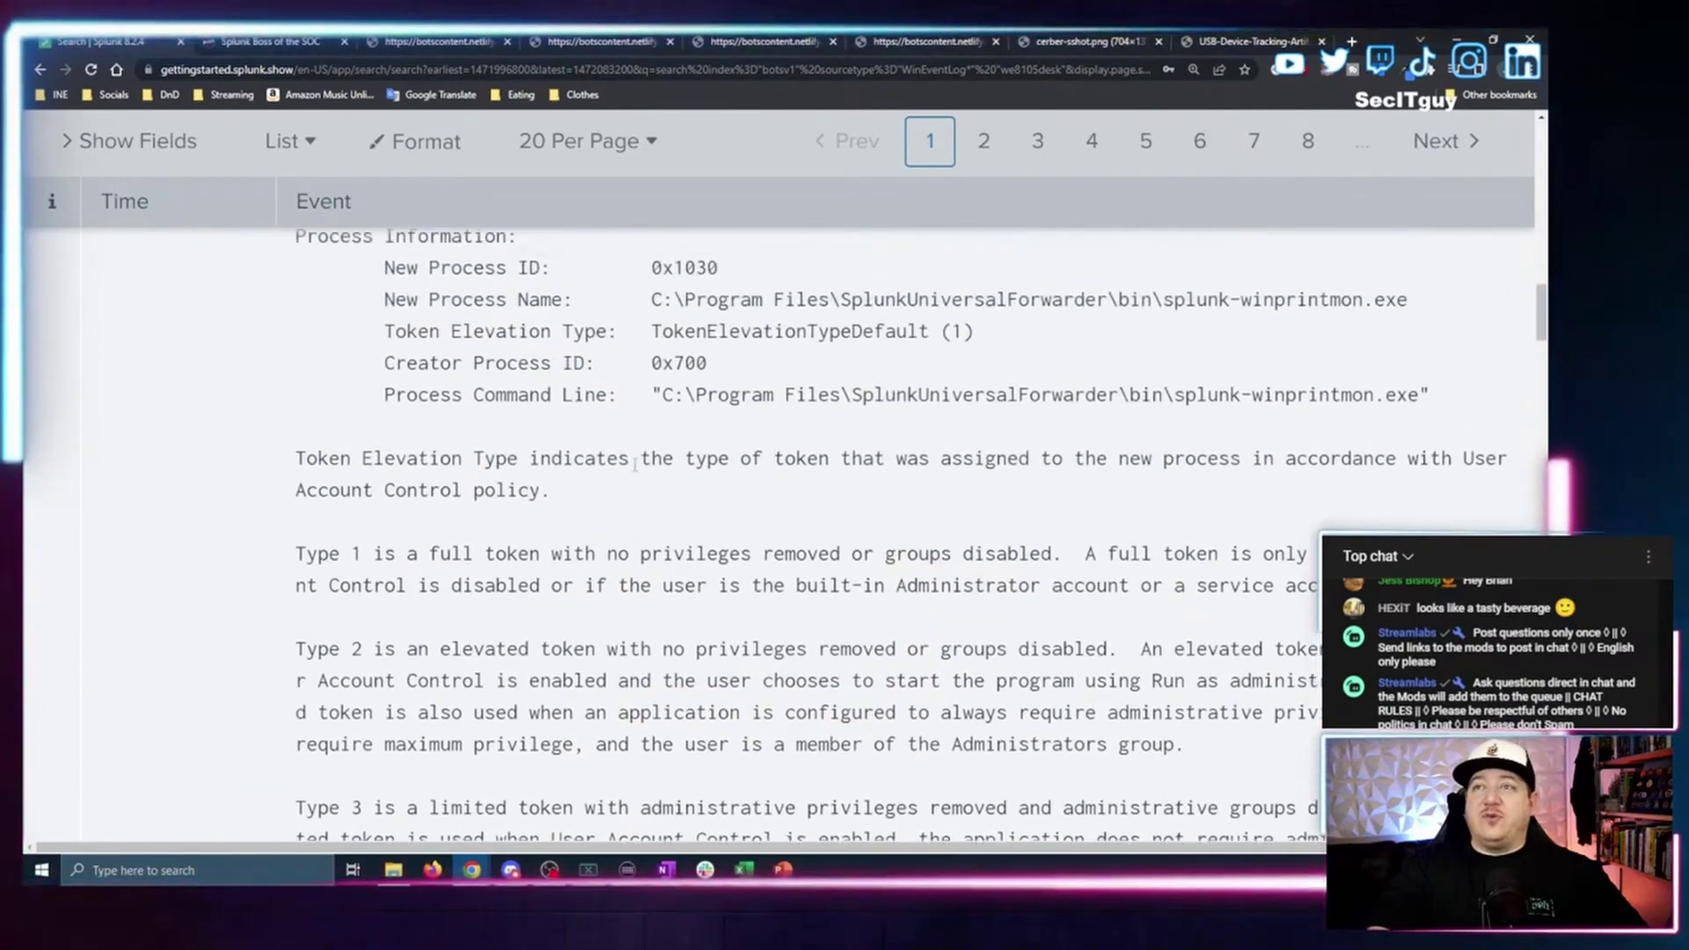
Highlight the token elevation type explanation at the end of the Process Creation event and compare it with the event's details.
drag(297, 472, 1212, 662)
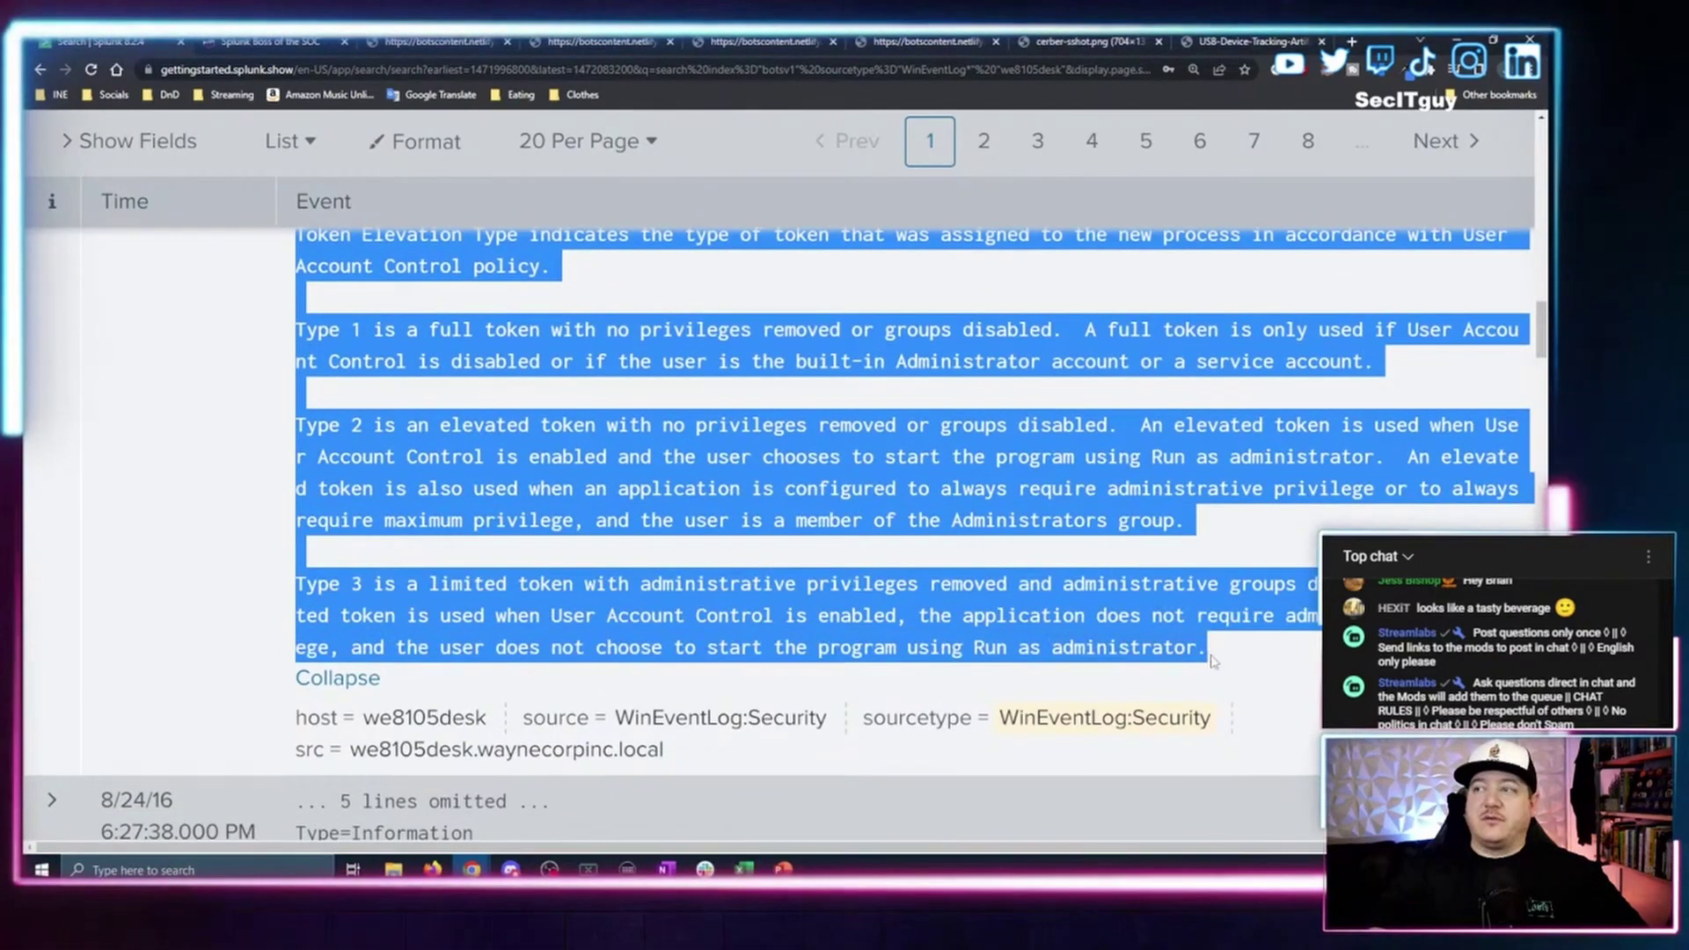
scroll(497, 413, up, 10)
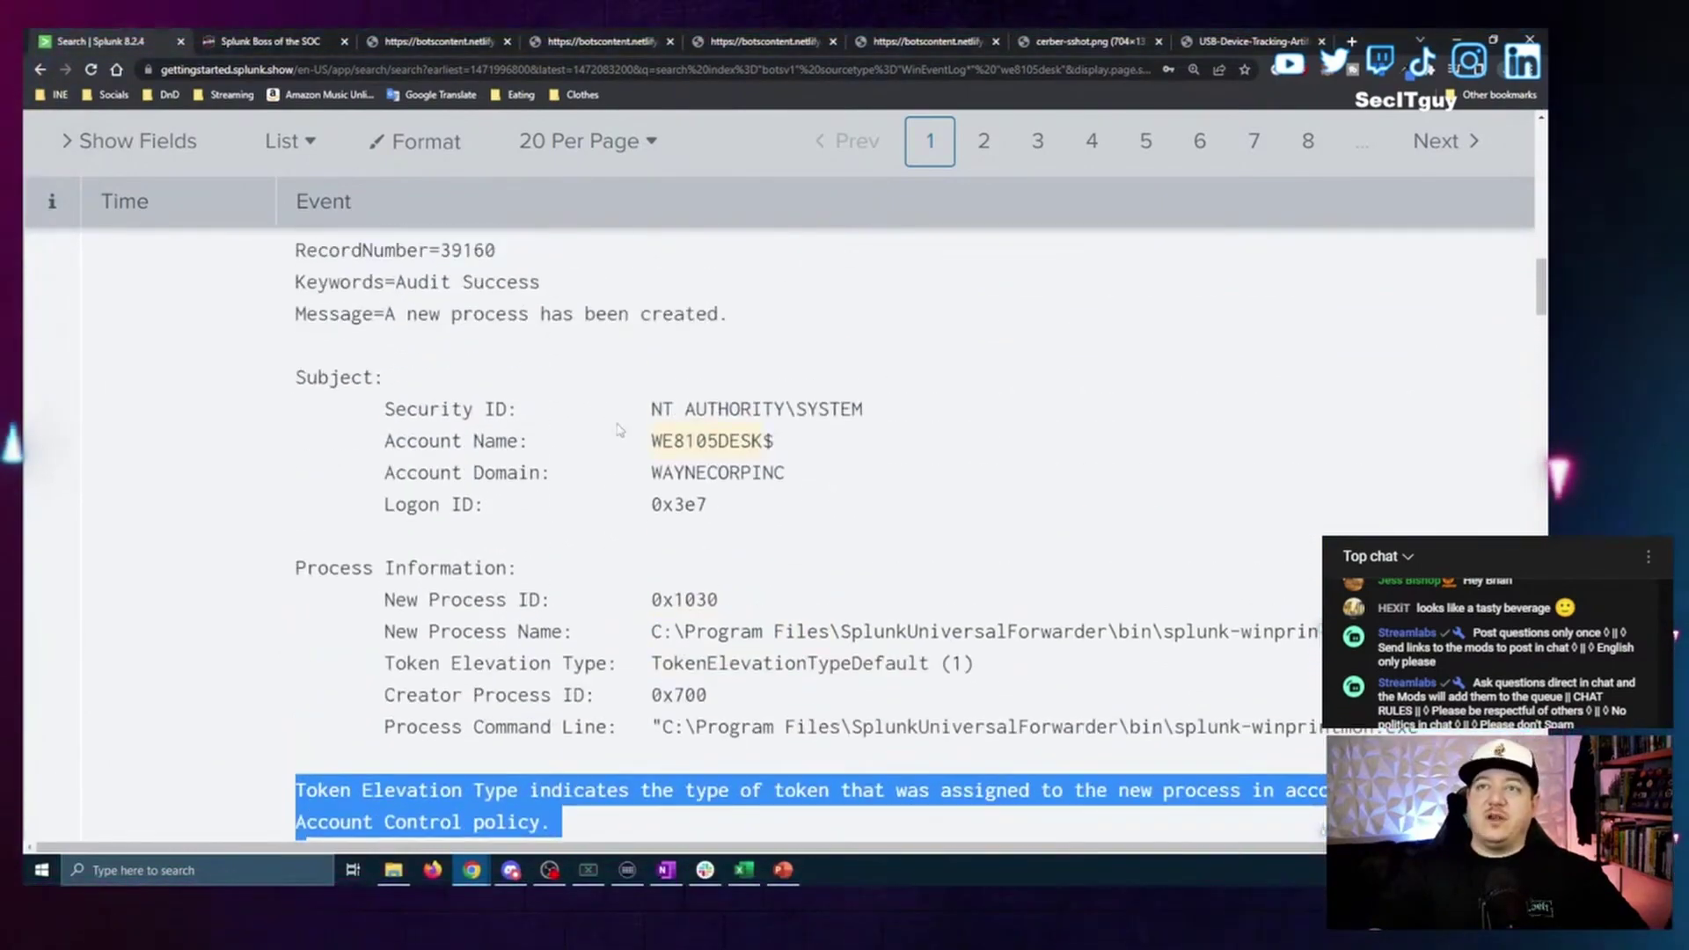
scroll(497, 413, up, 3)
scroll(497, 414, down, 12)
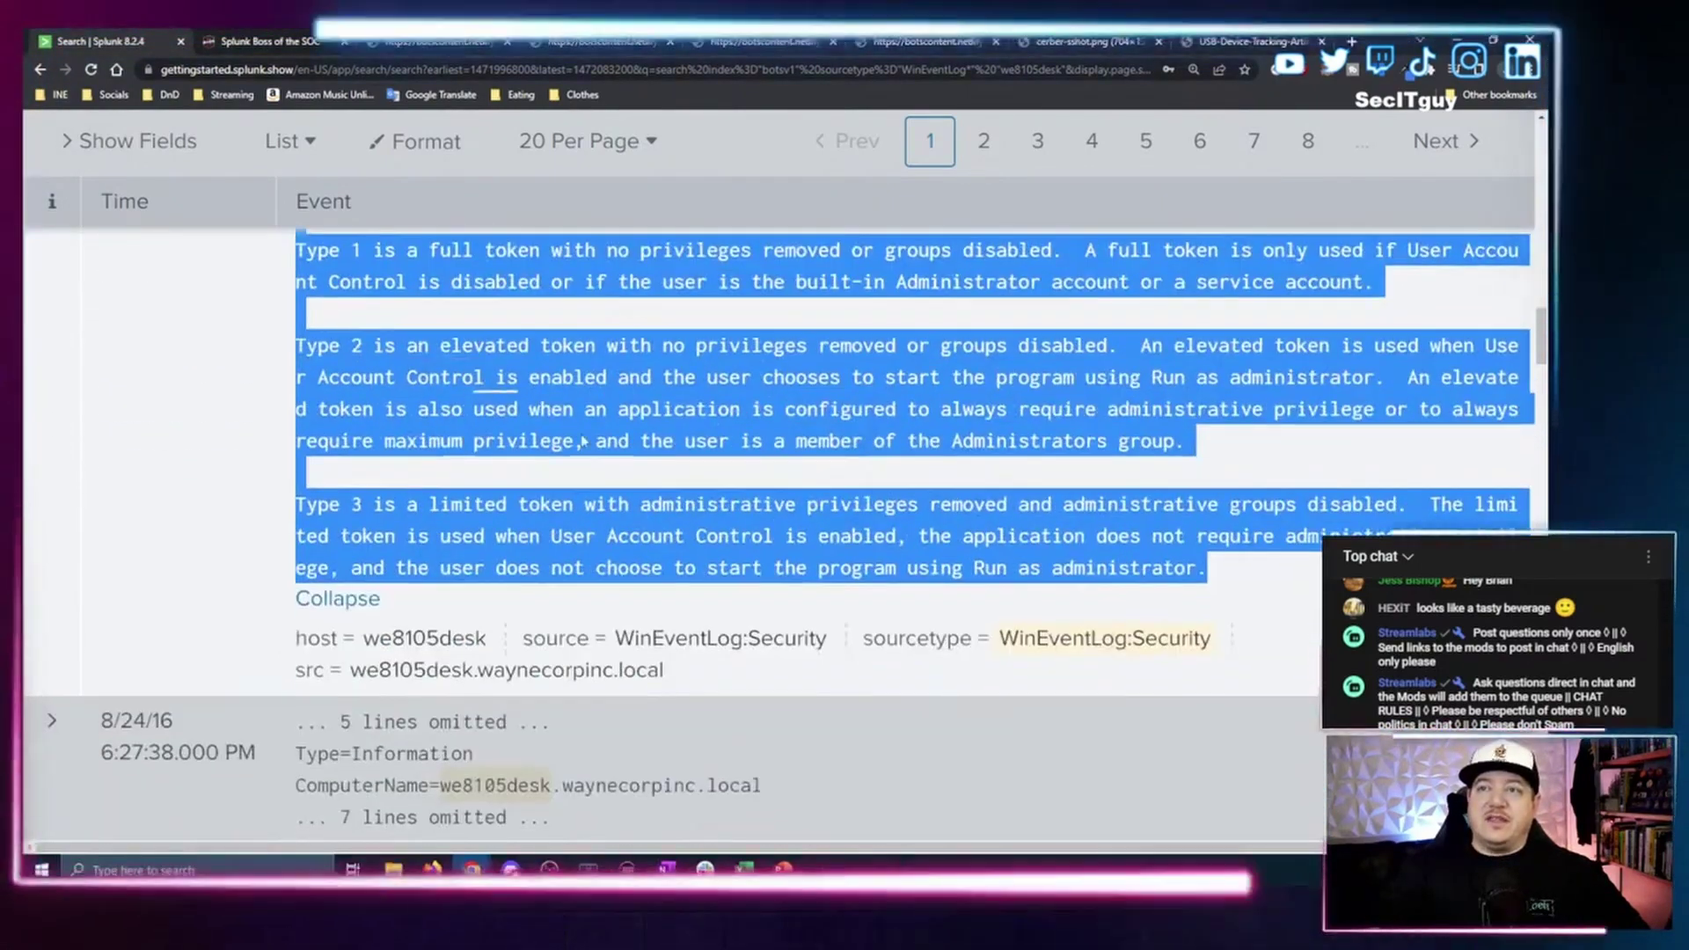
scroll(529, 521, up, 2)
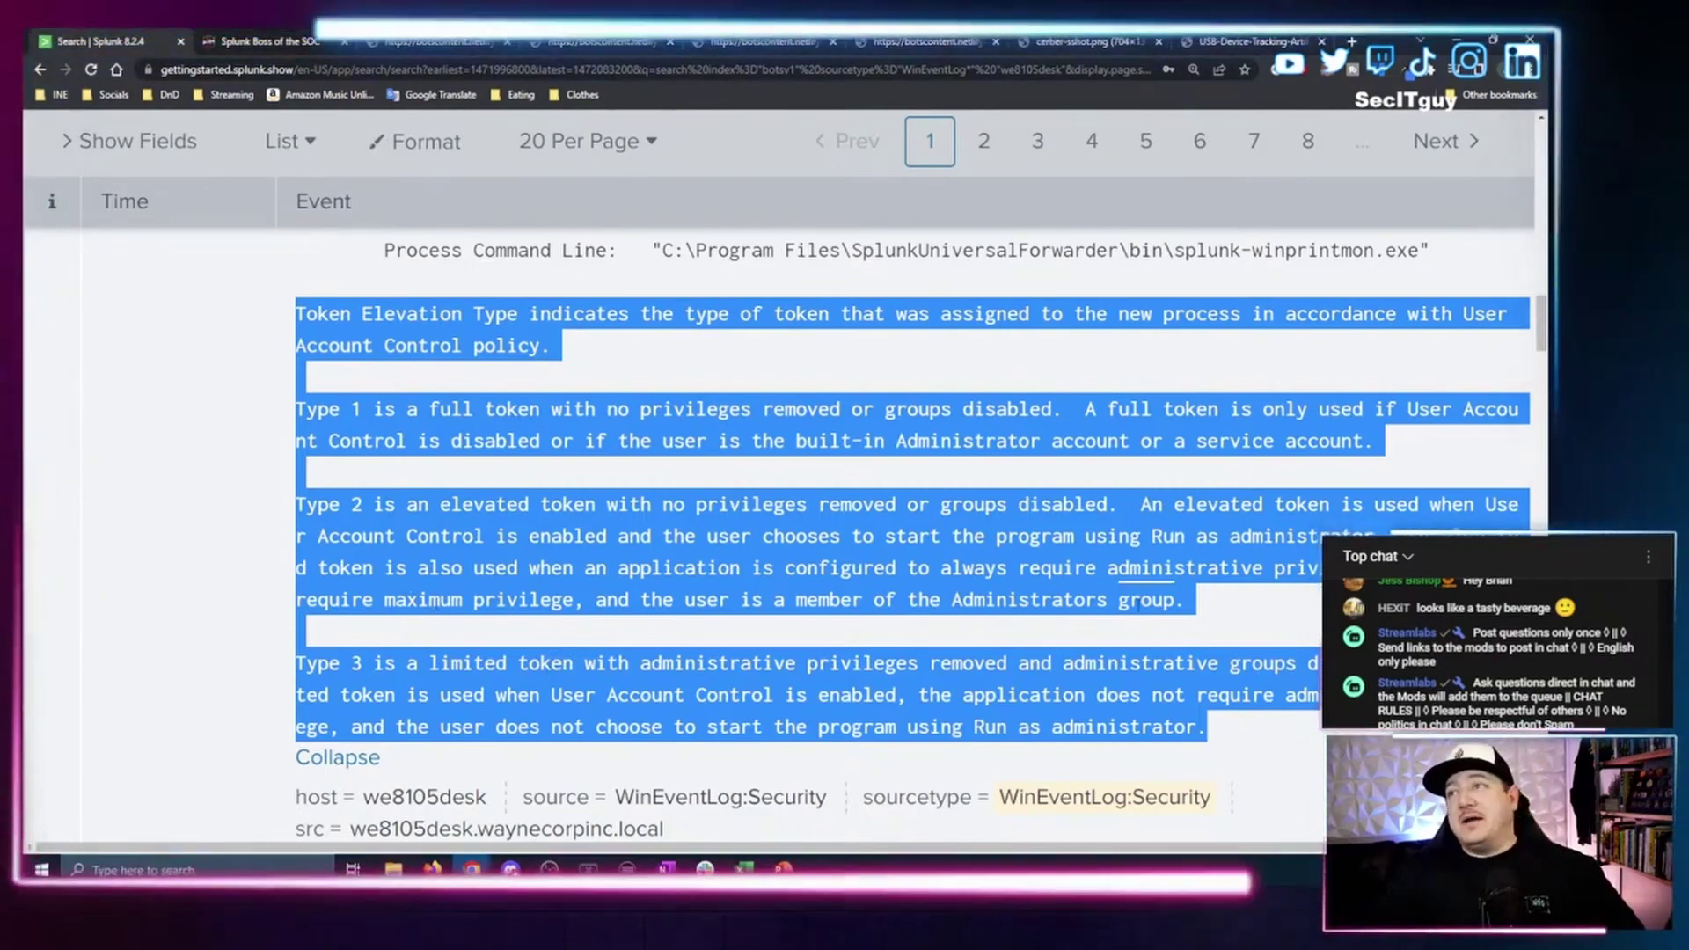
Add the term "*Address" to the end of the search query and run it.
scroll(989, 563, up, 8)
scroll(989, 563, up, 3)
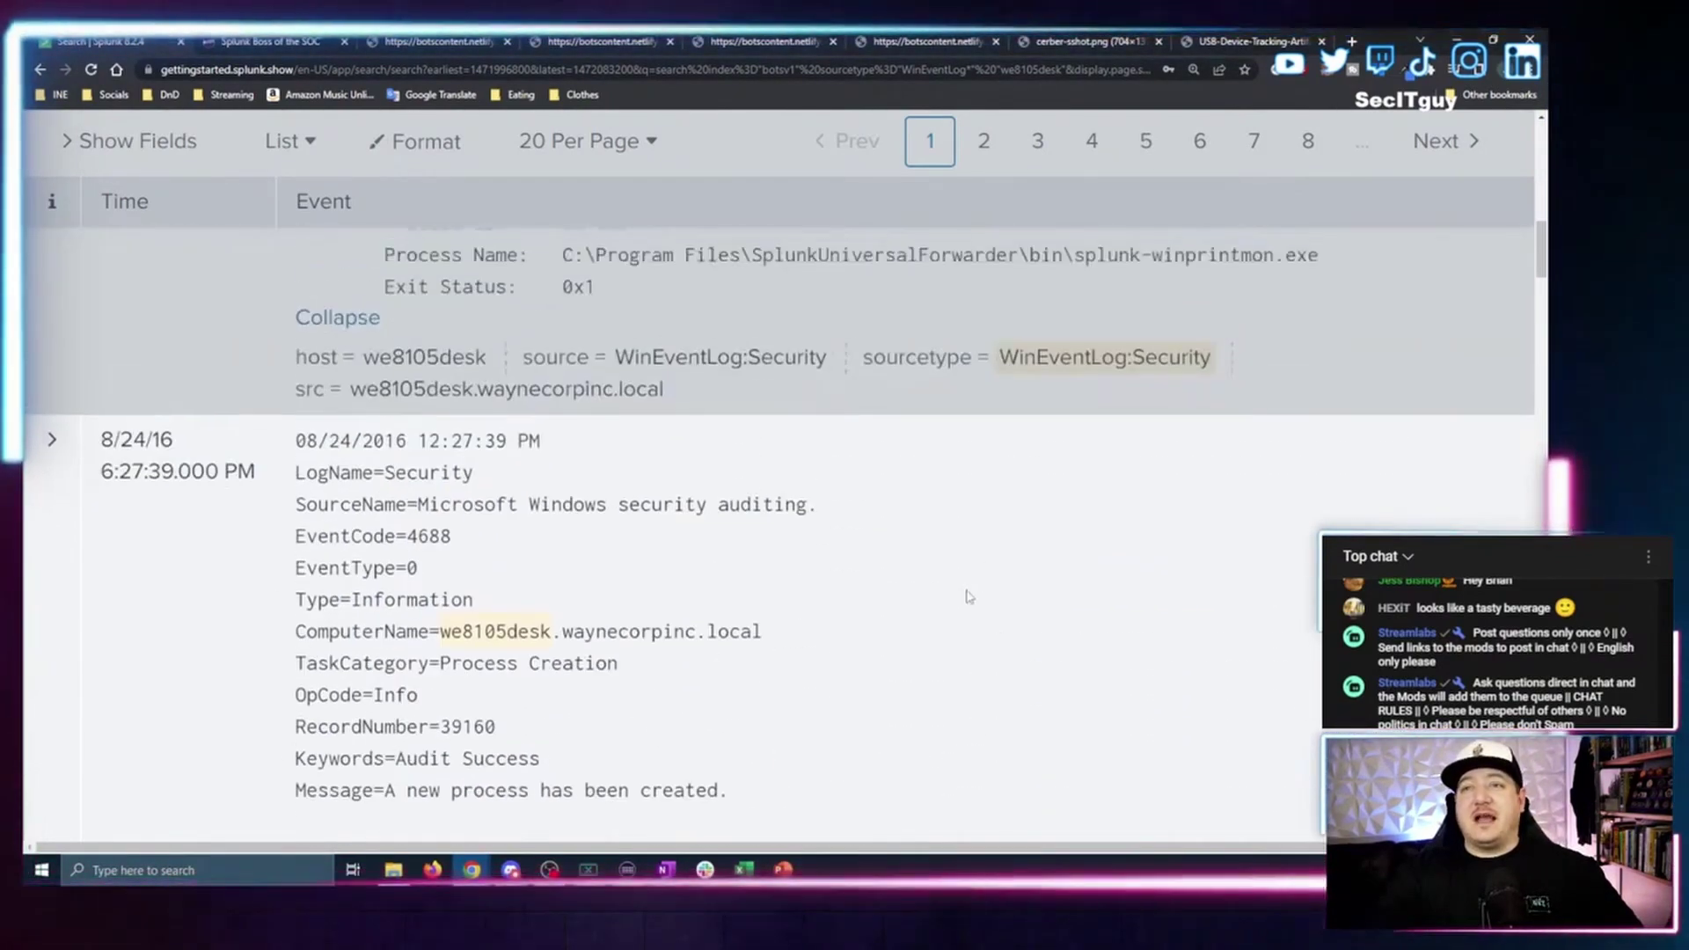
scroll(967, 581, up, 10)
scroll(888, 520, up, 5)
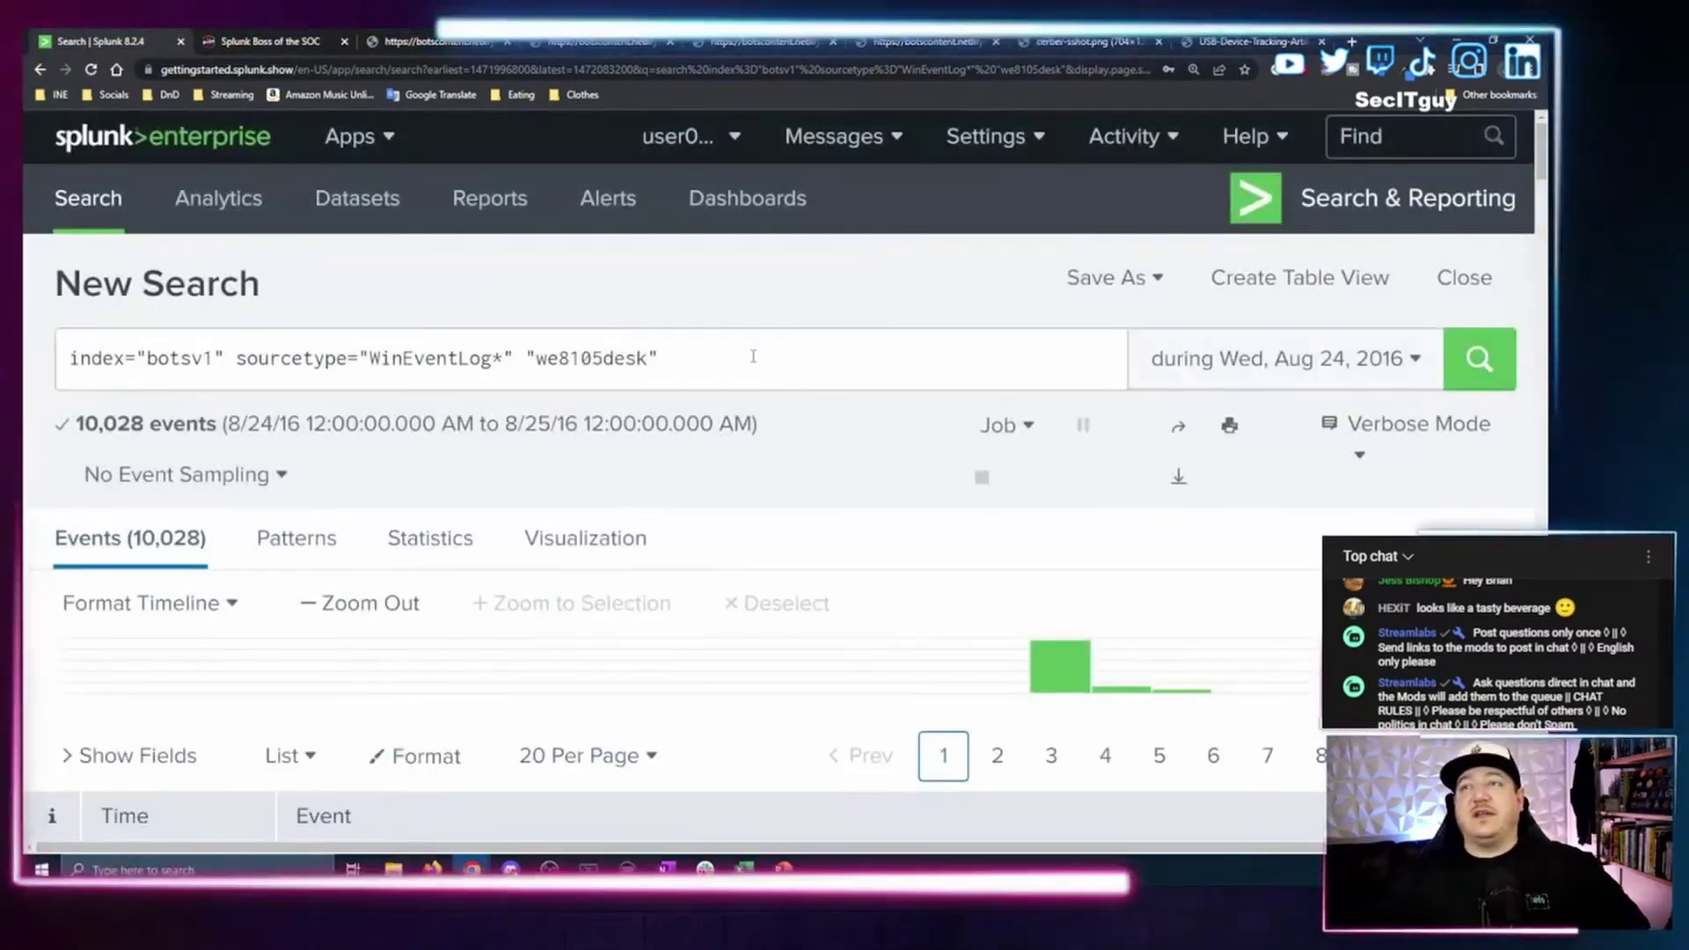
click(773, 366)
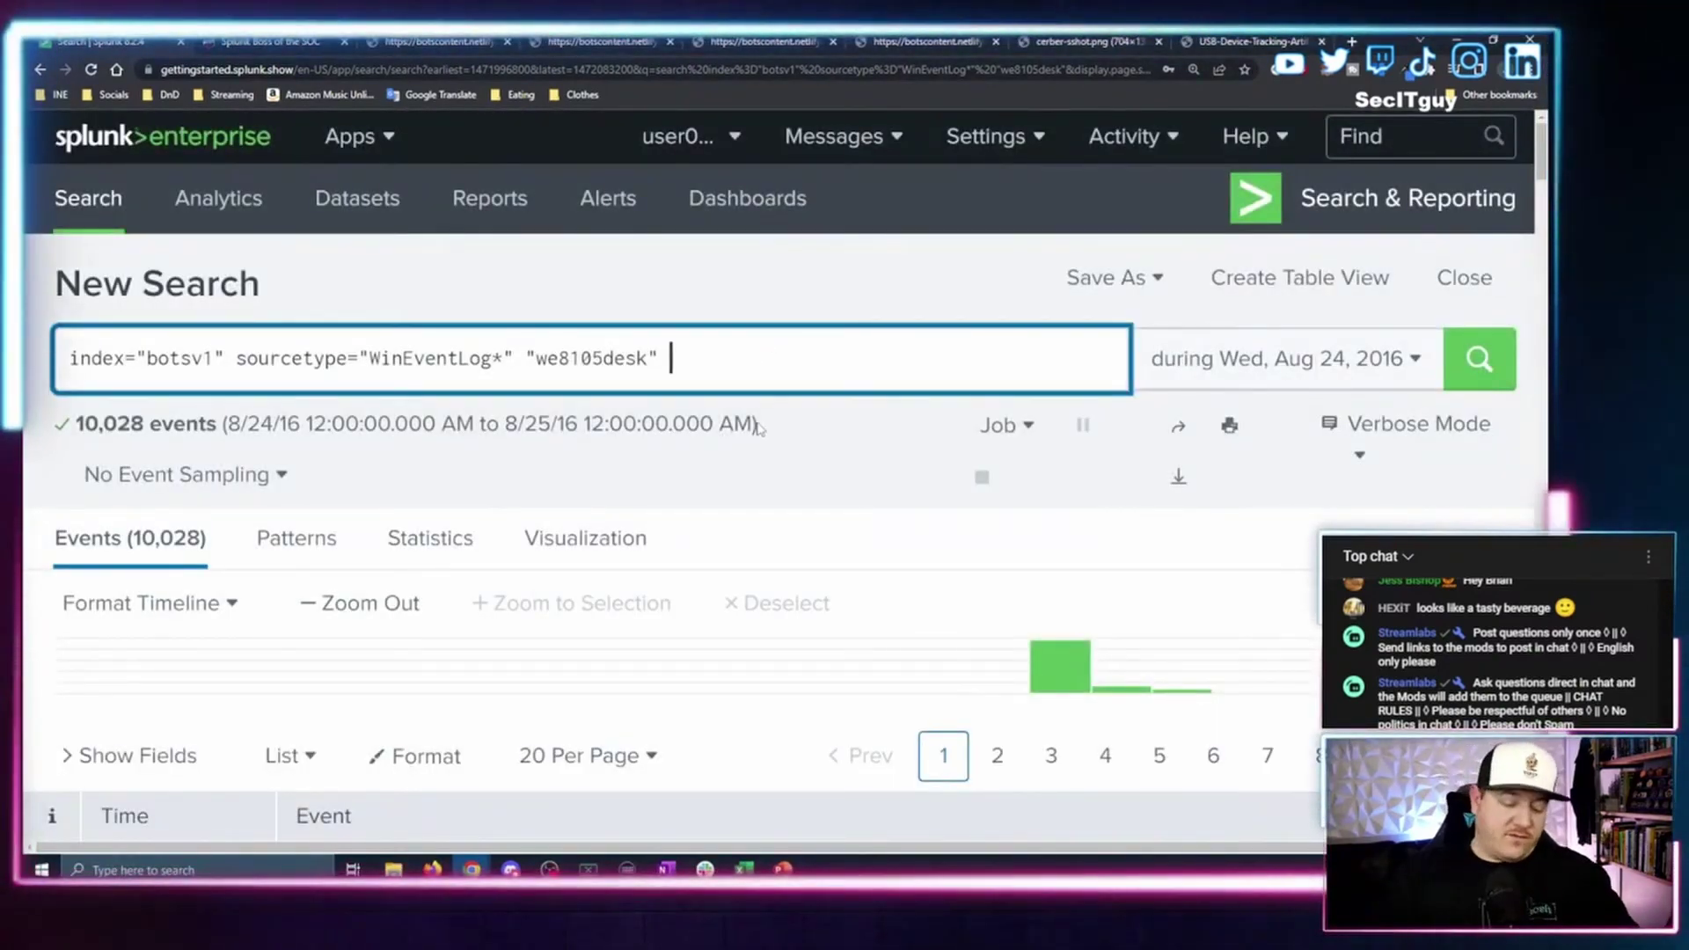
text("Address)
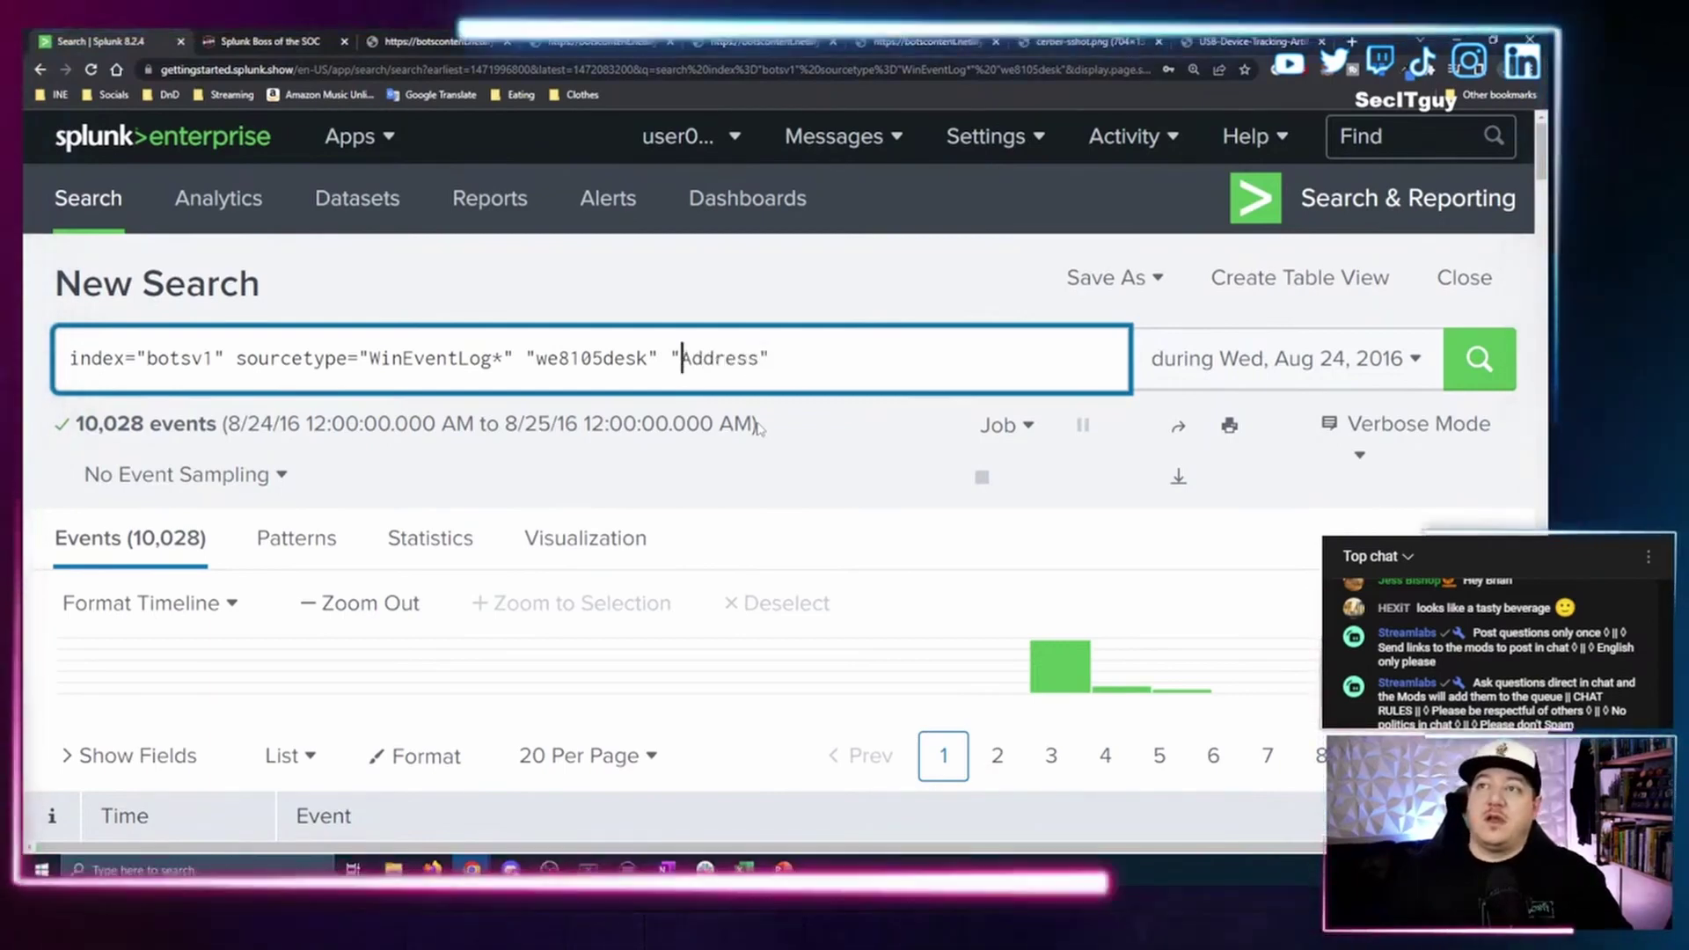
key(Return)
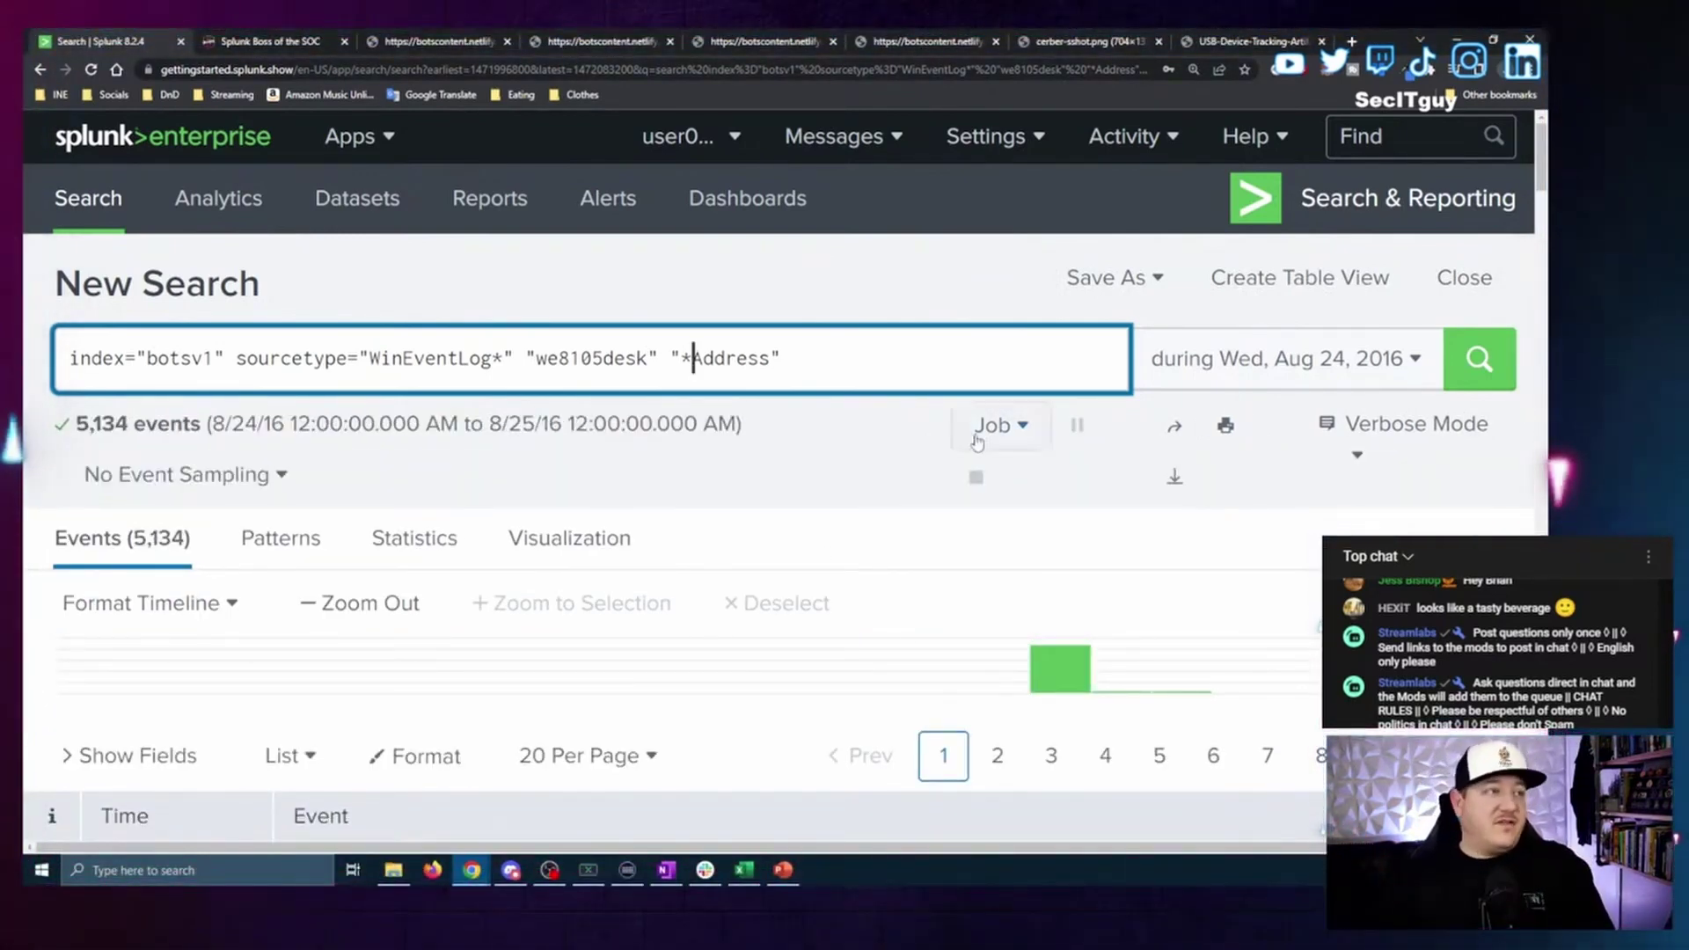
Look through the resulting events for address fields and highlight the Source Network Address in the 6:21:19 PM New Logon event.
scroll(649, 369, down, 7)
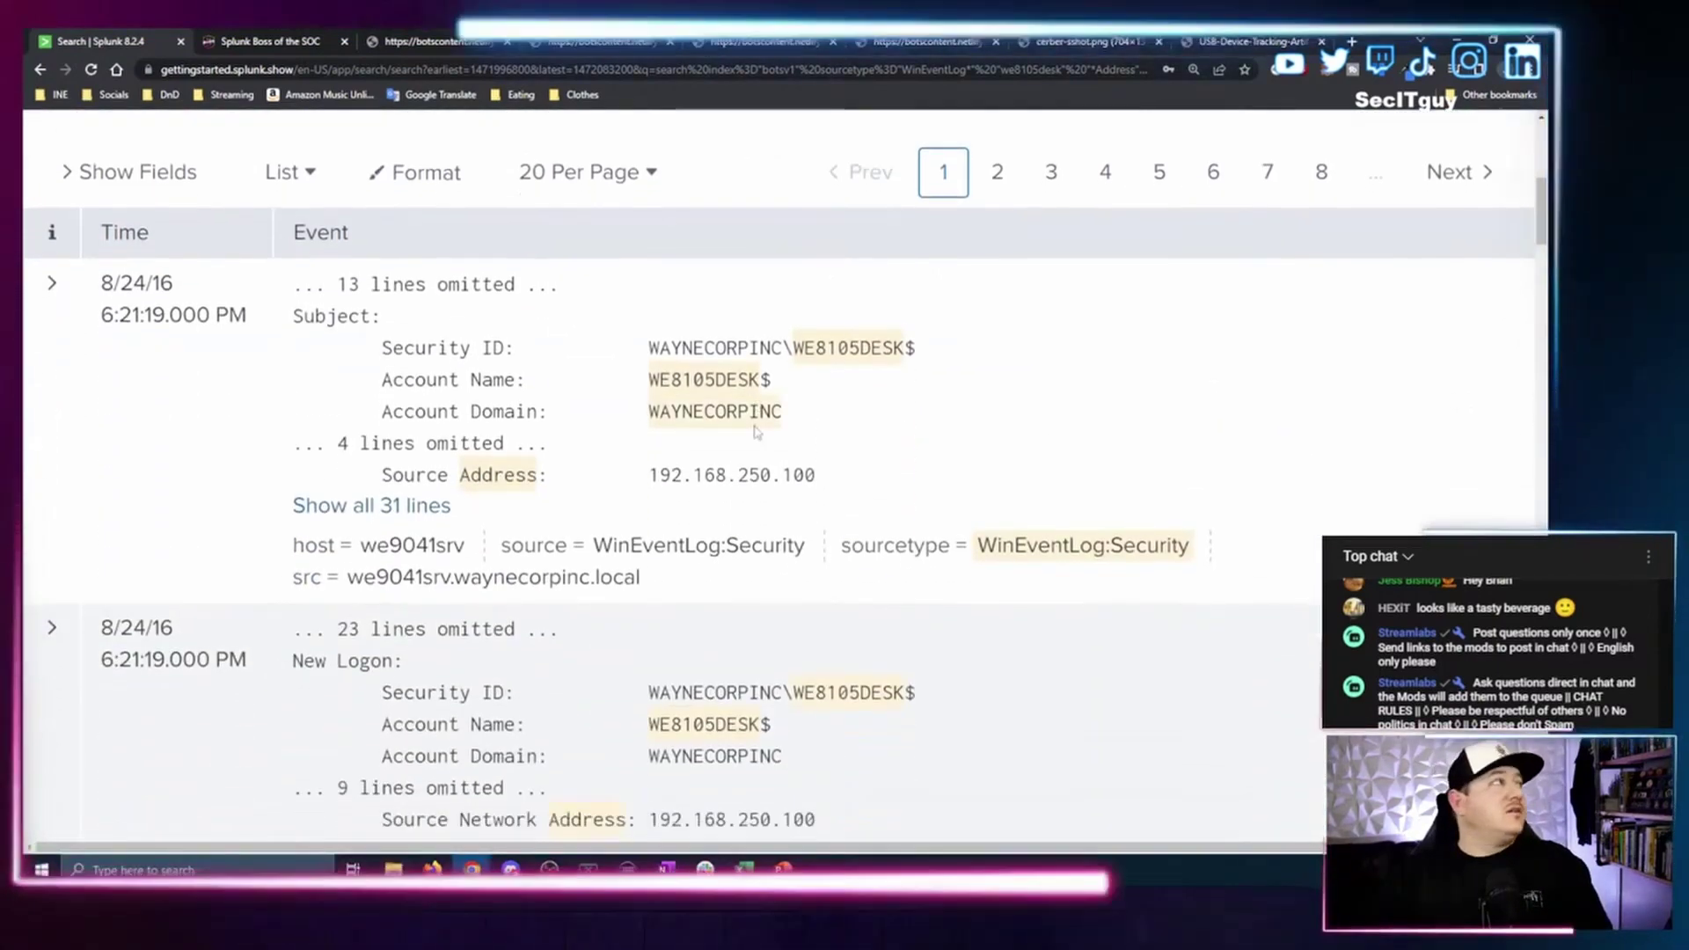
scroll(758, 422, down, 1)
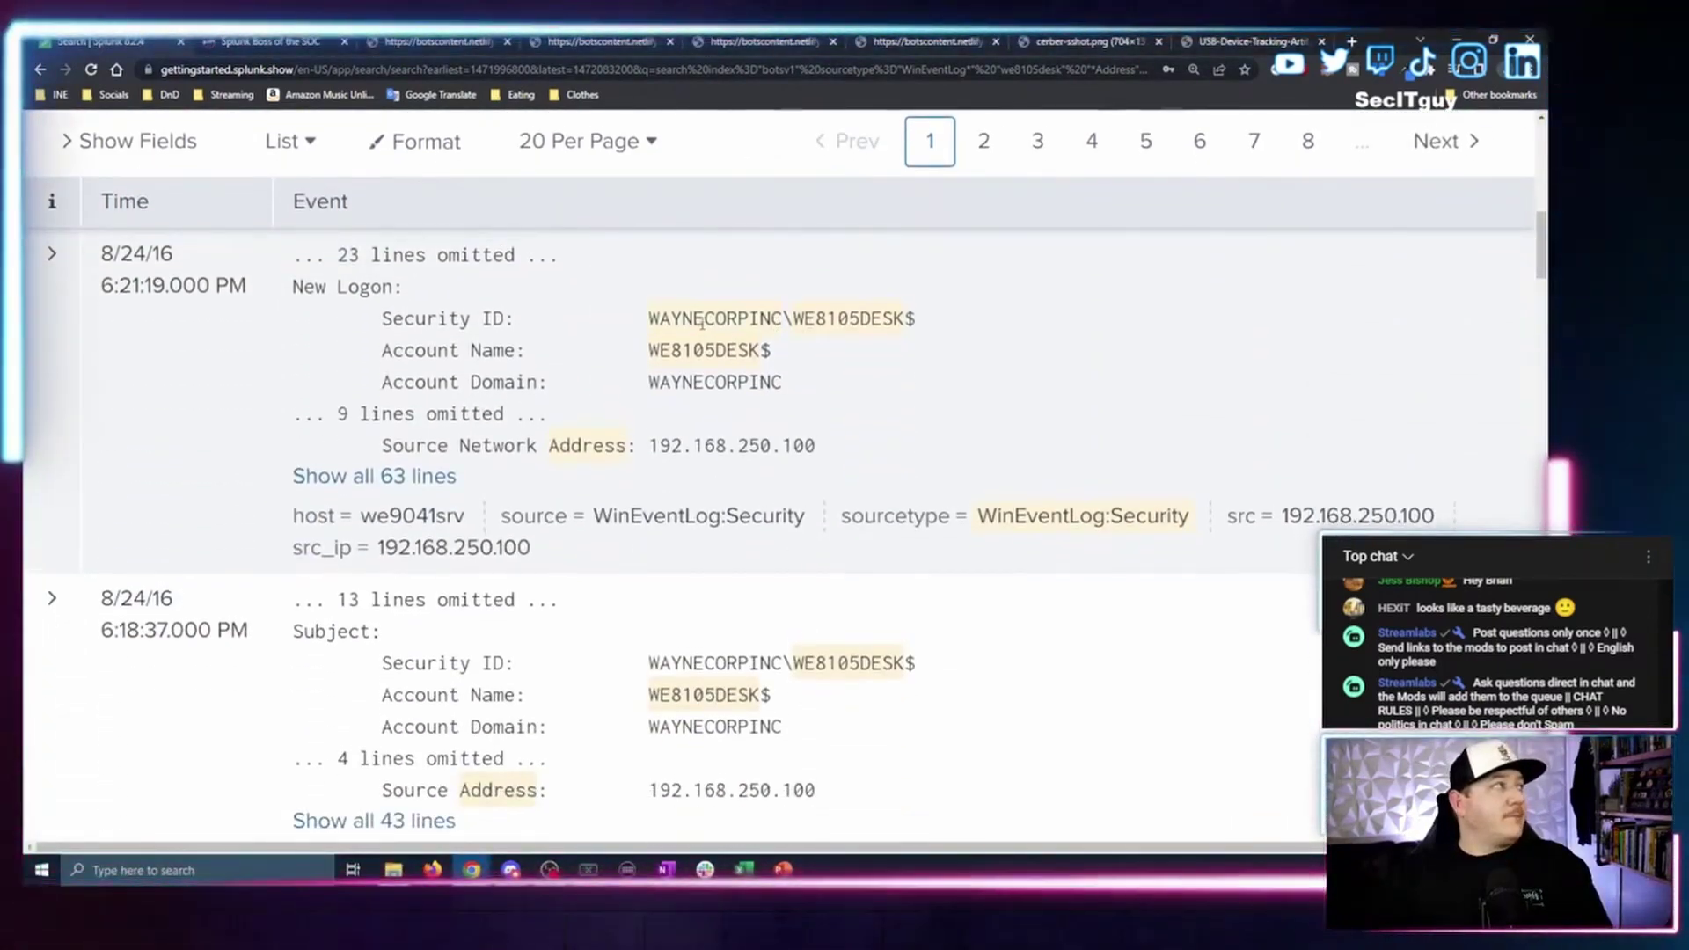
scroll(818, 282, up, 1)
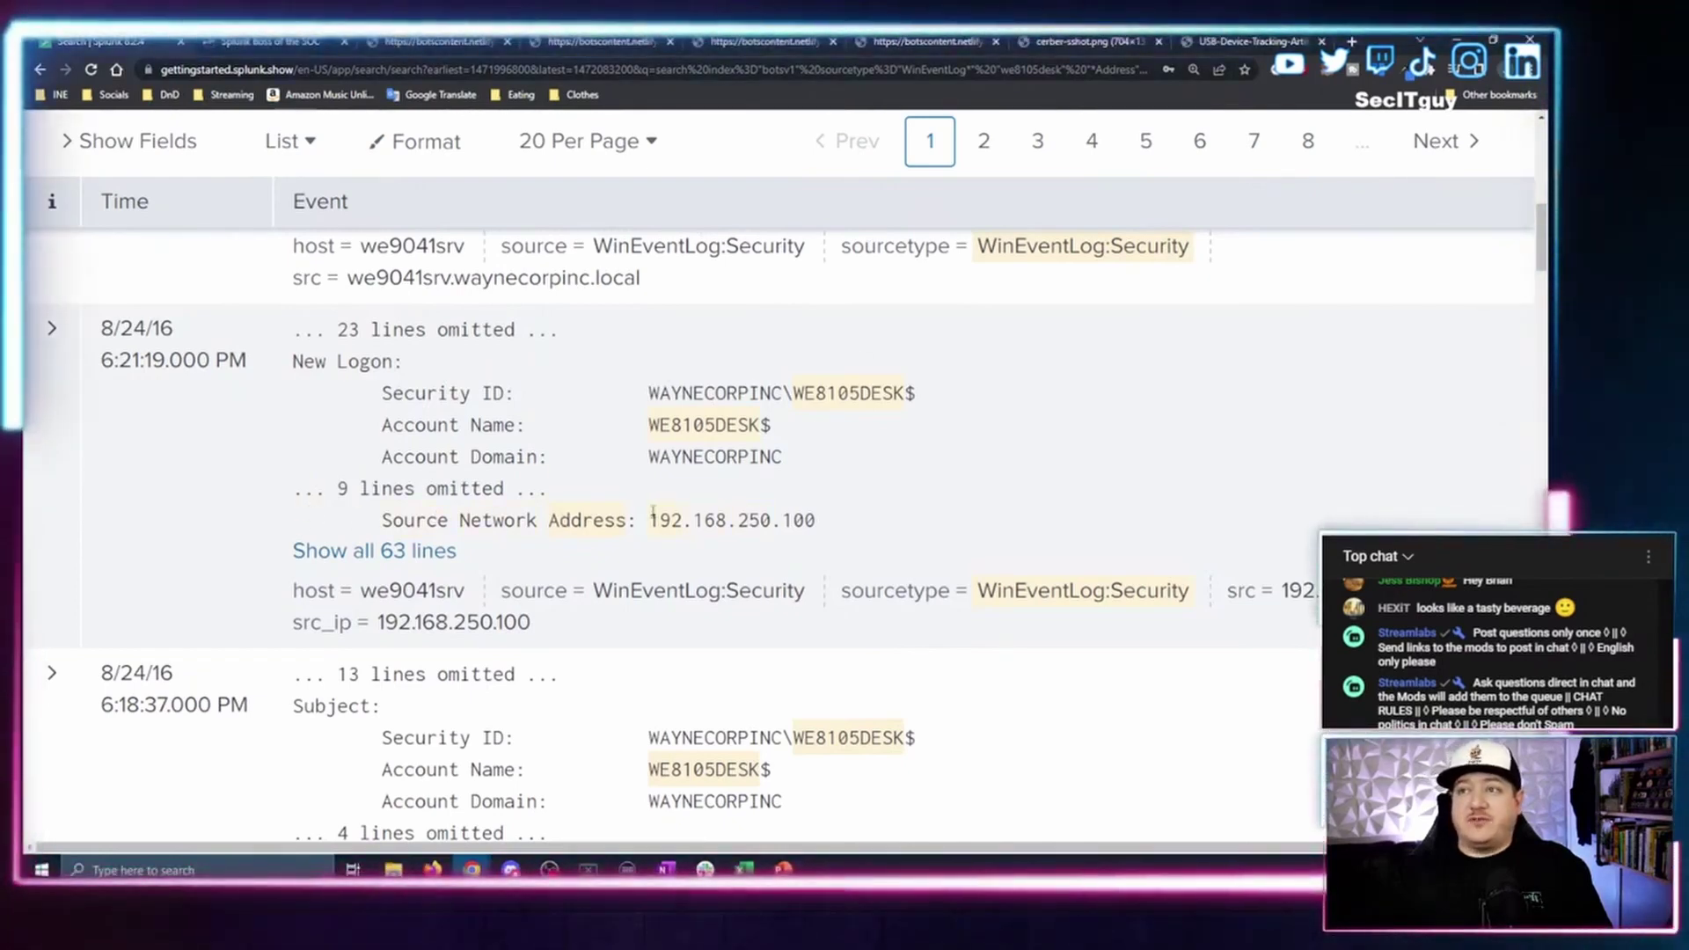
drag(671, 520, 791, 519)
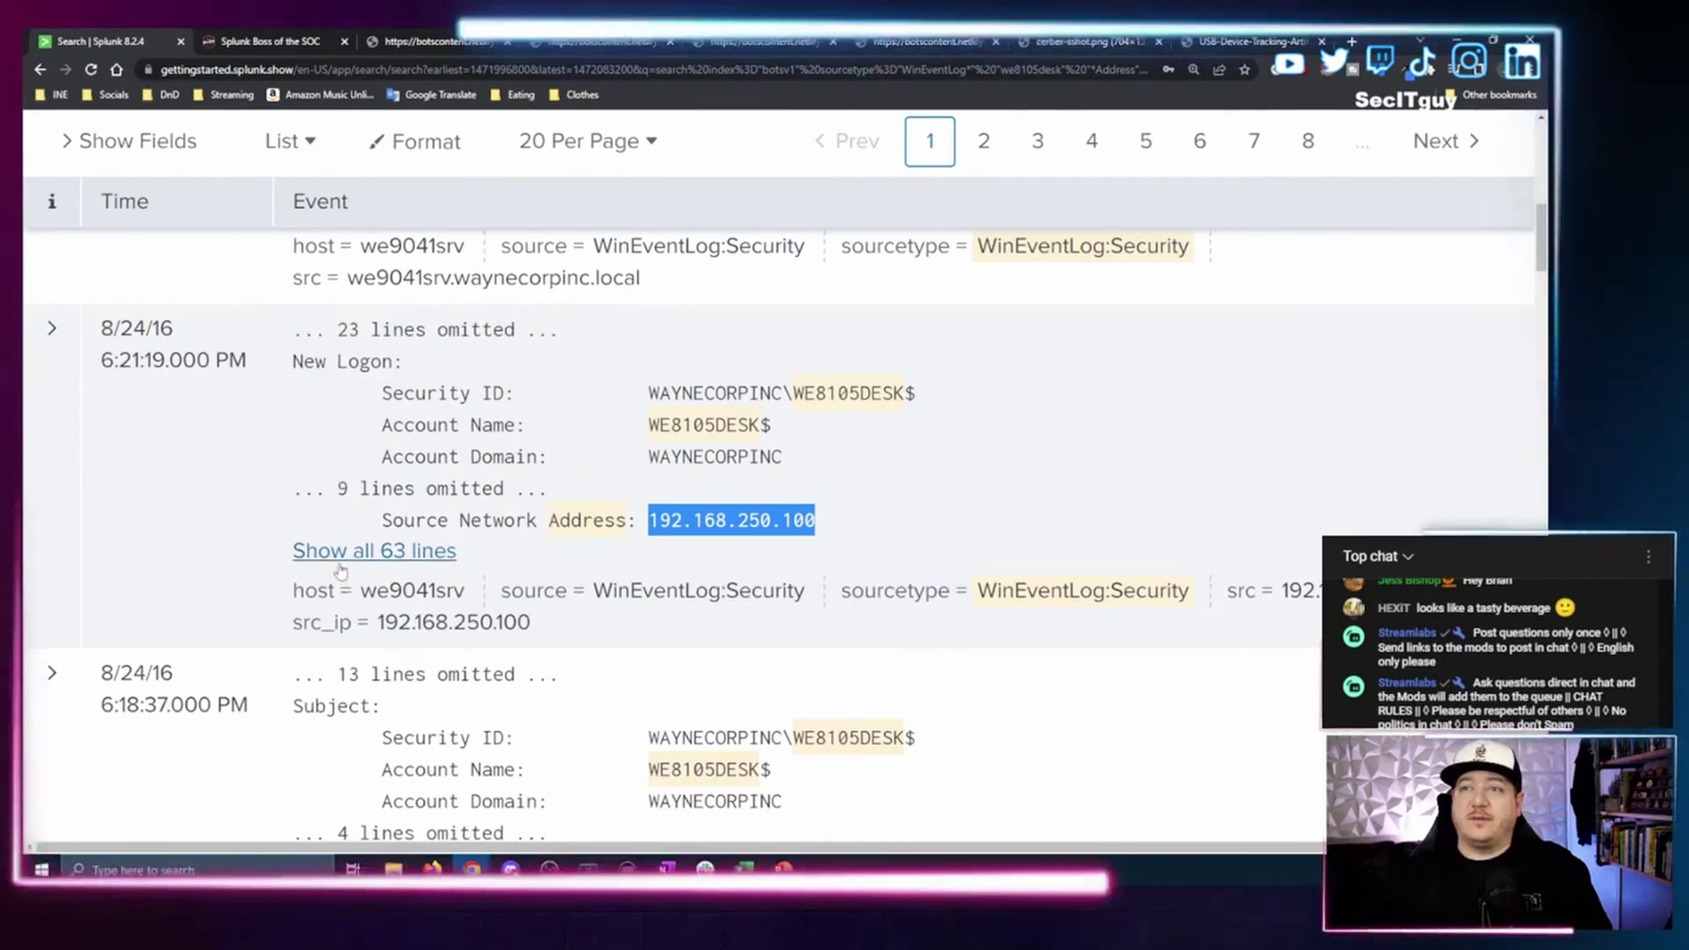
Show all 63 lines of the 6:21:19 PM logon event and check its New Logon account name and network information.
click(374, 551)
scroll(616, 385, down, 10)
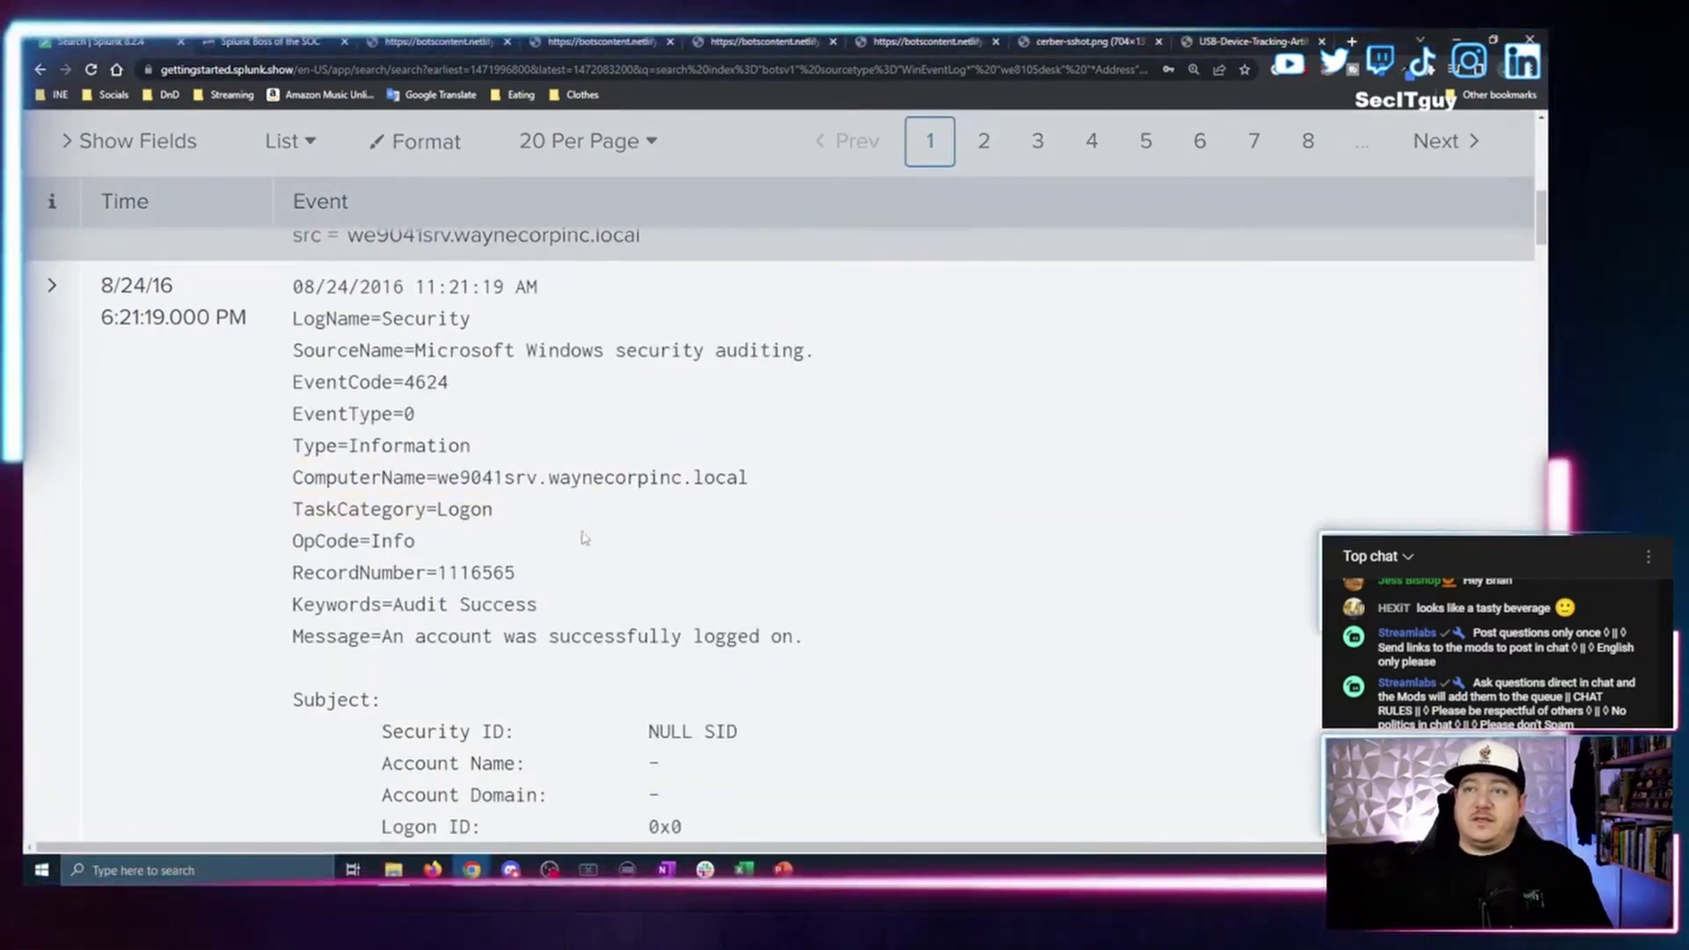
scroll(616, 385, down, 3)
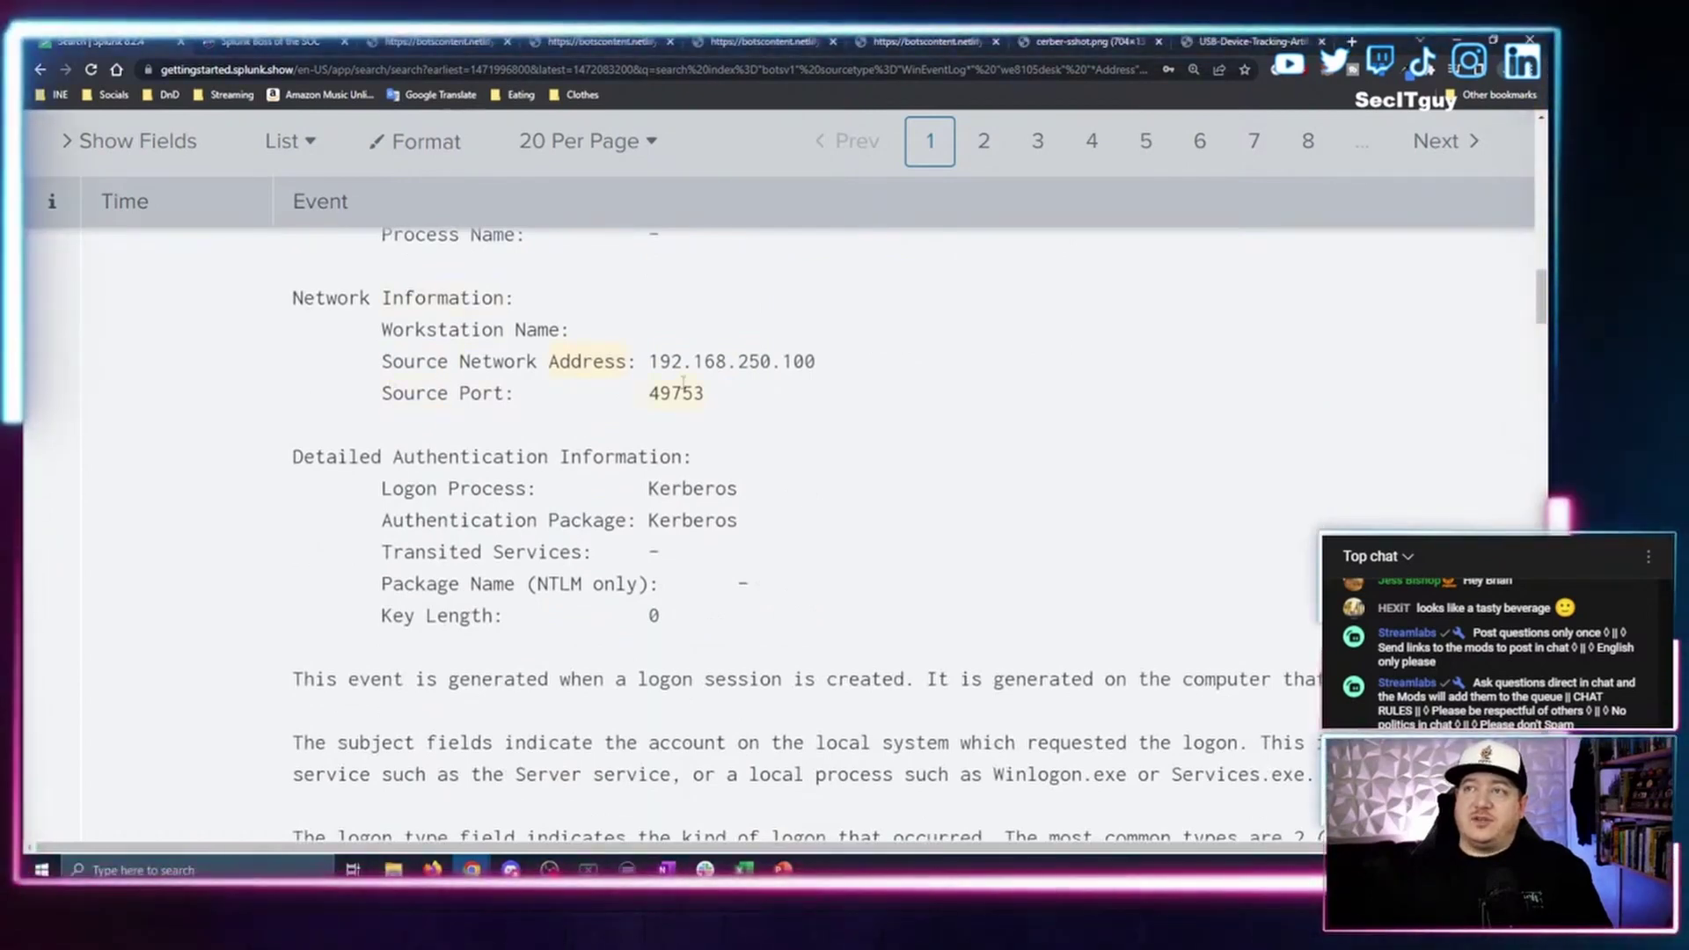
scroll(682, 380, up, 6)
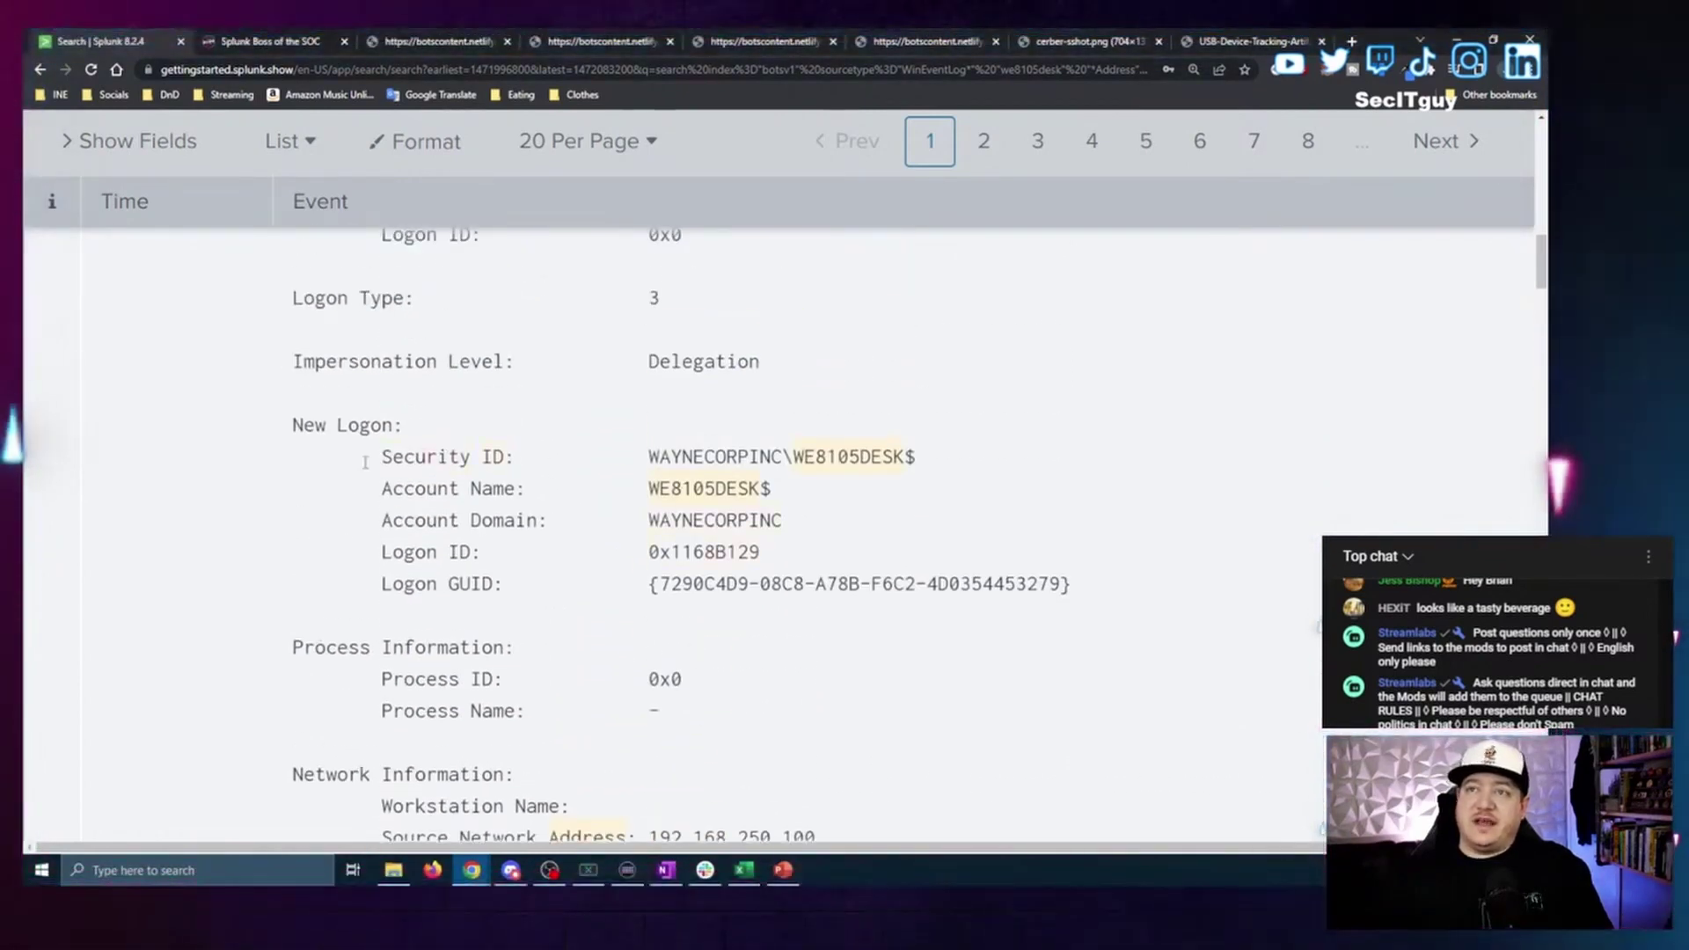
drag(643, 489, 758, 488)
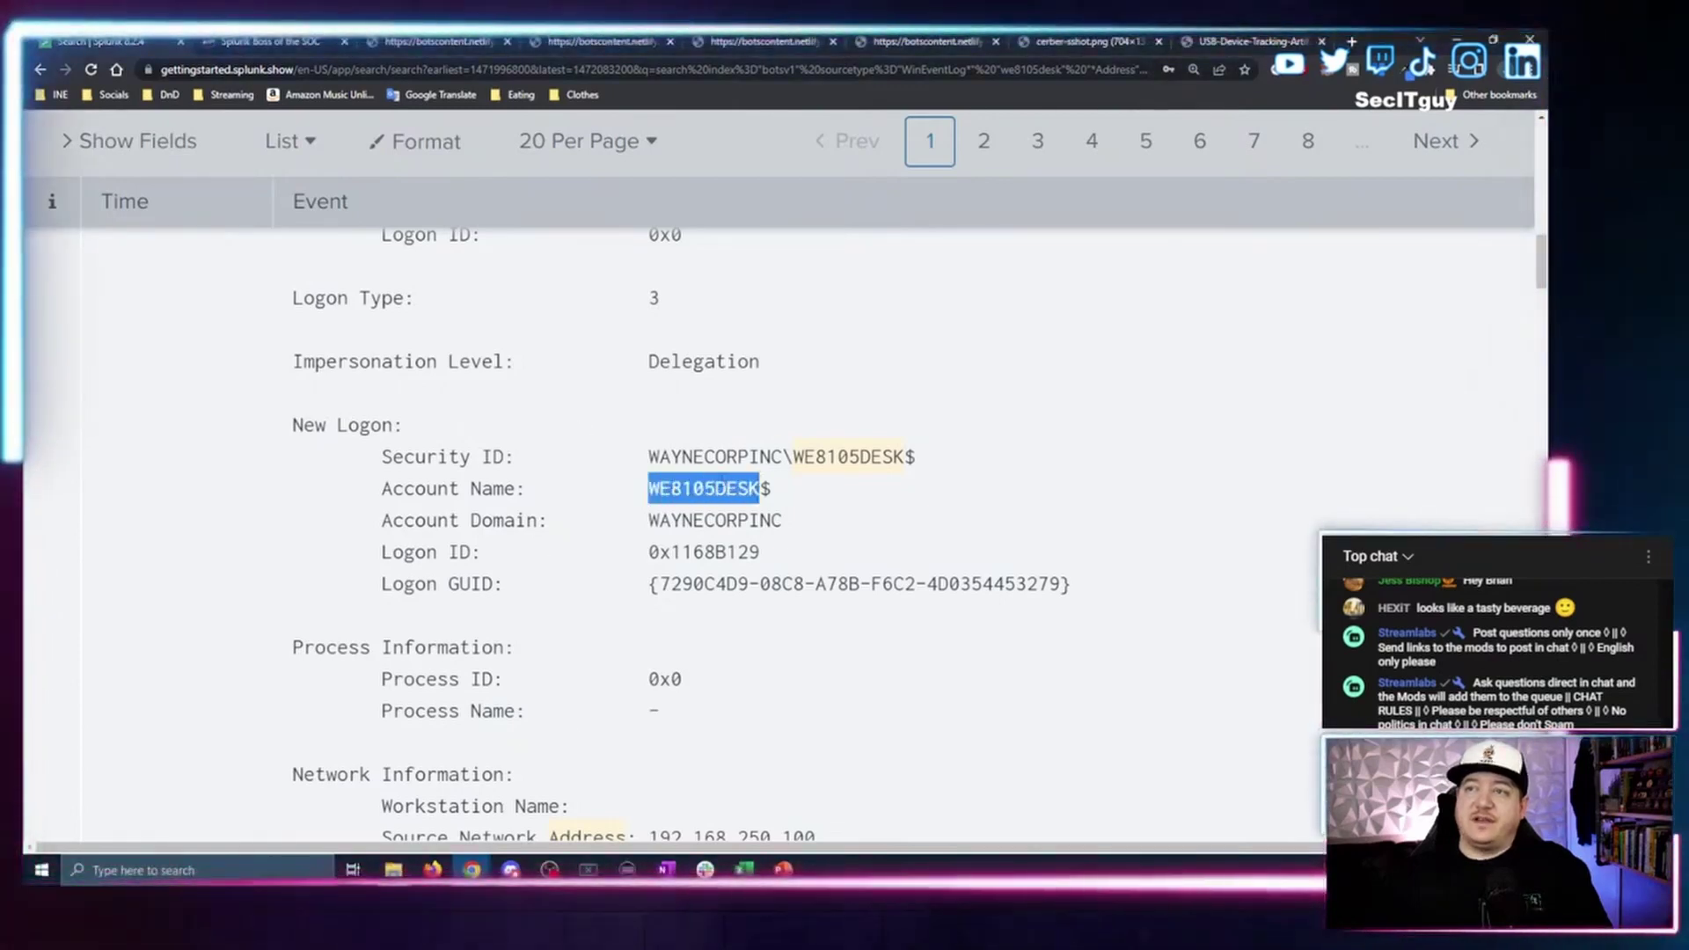
scroll(564, 586, down, 5)
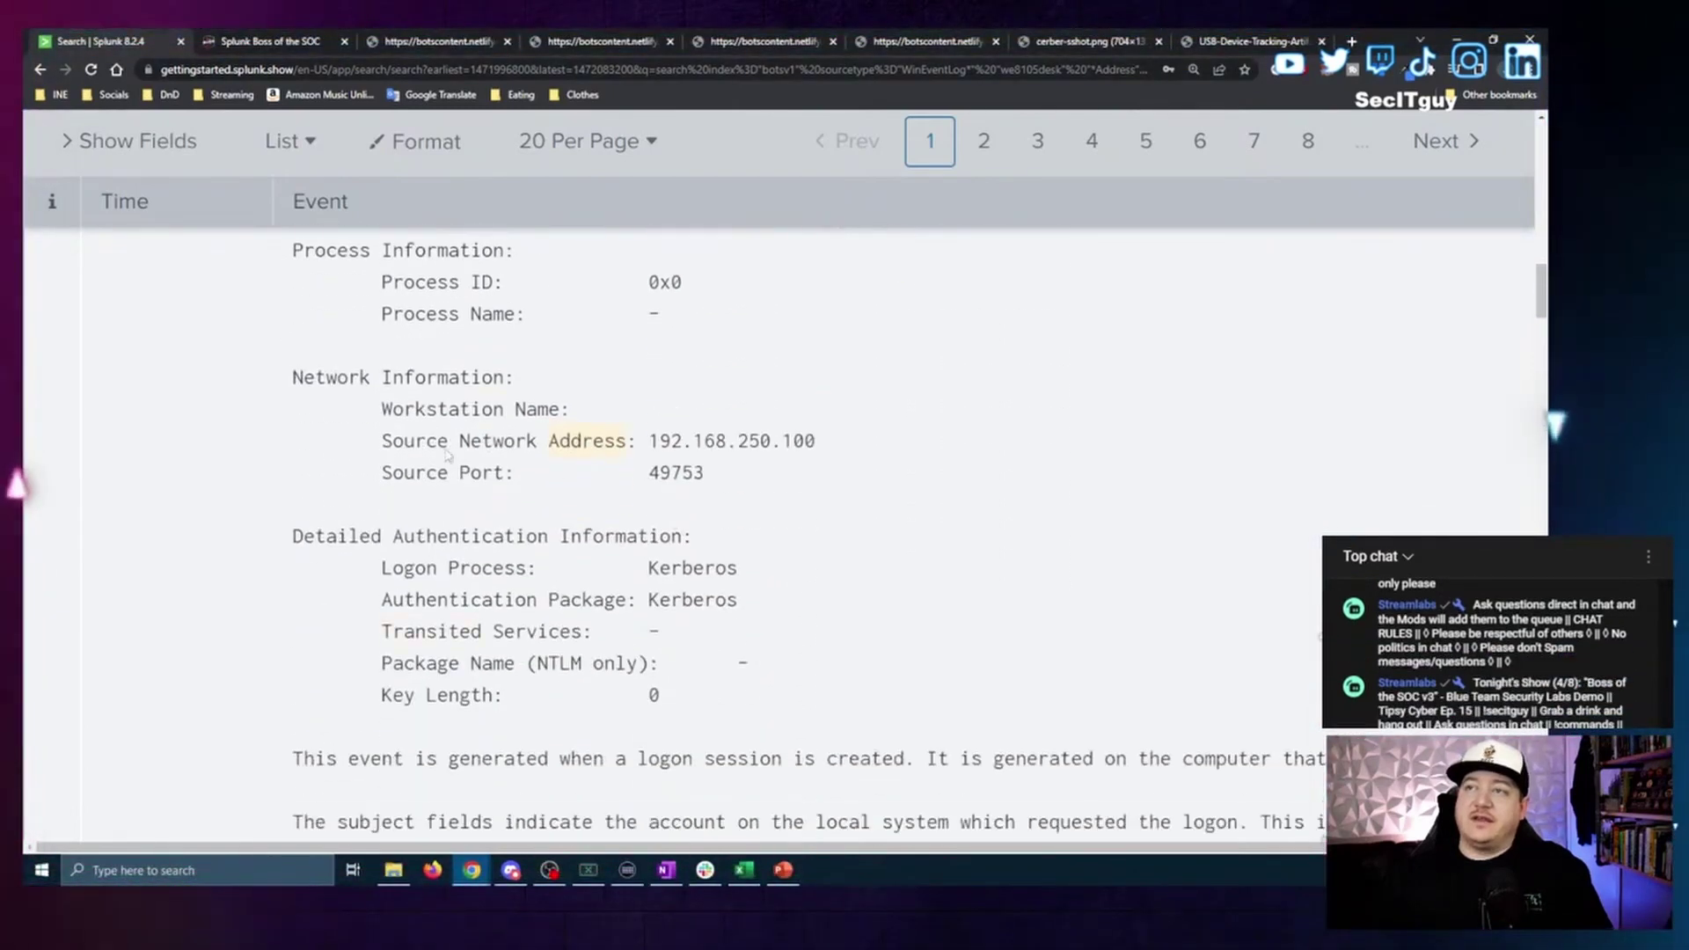
Copy the event's Source Network Address and submit 192.168.250.100 as the answer to question #200 in Boss of the SOC.
drag(648, 440, 780, 463)
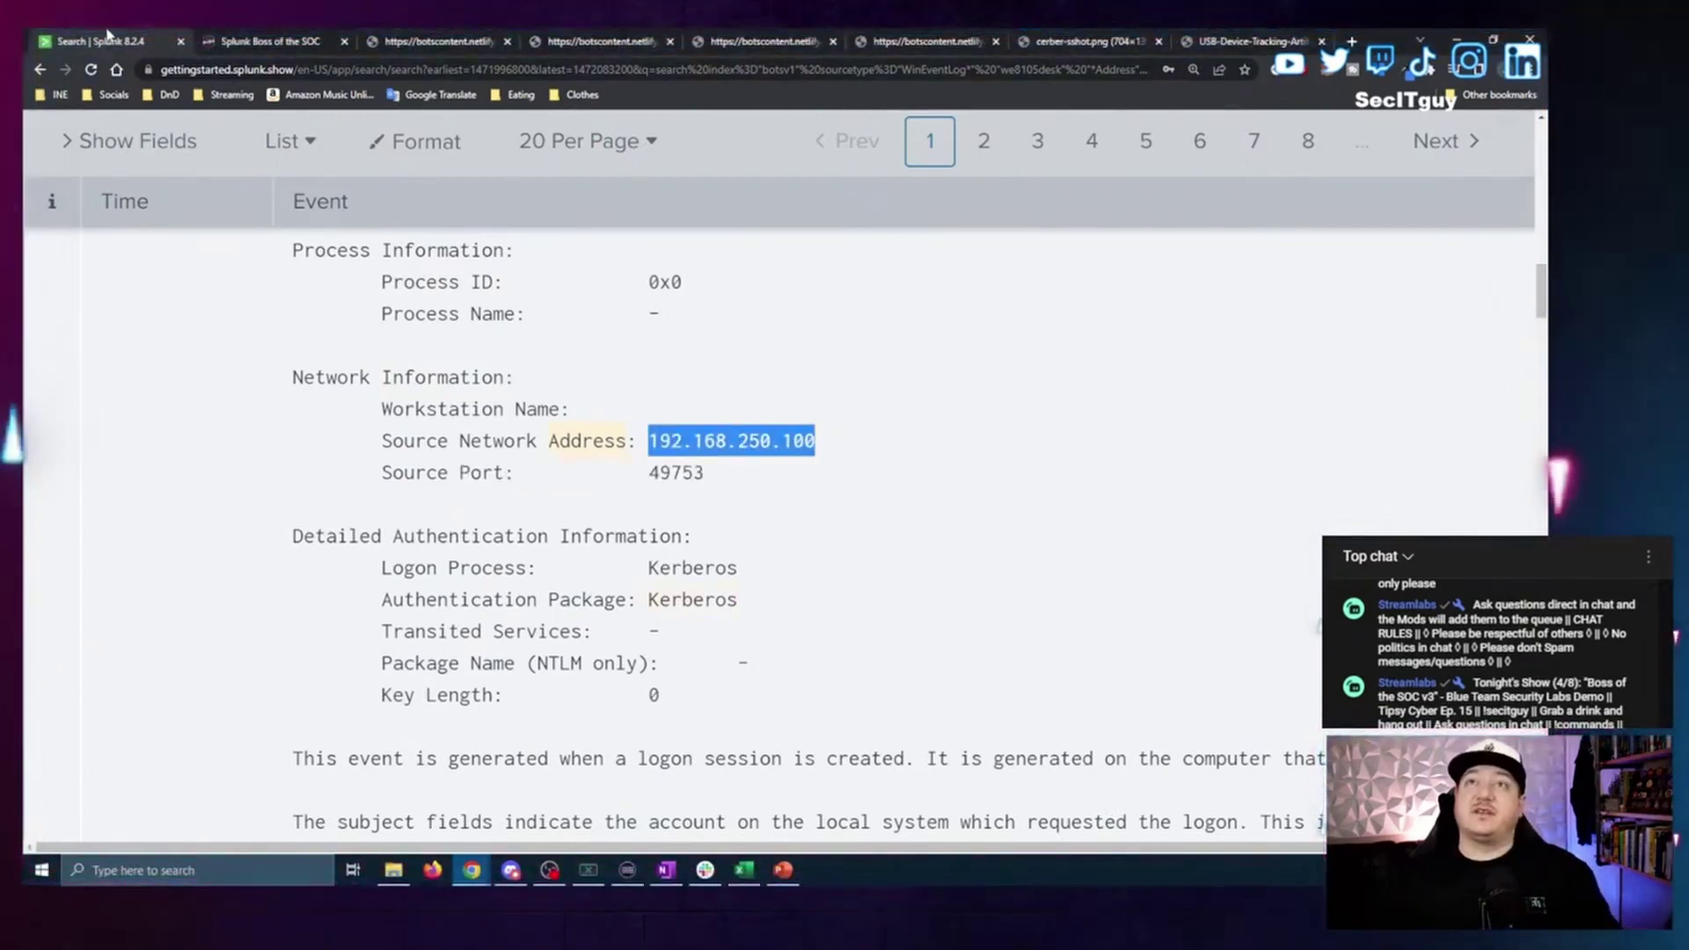
click(320, 37)
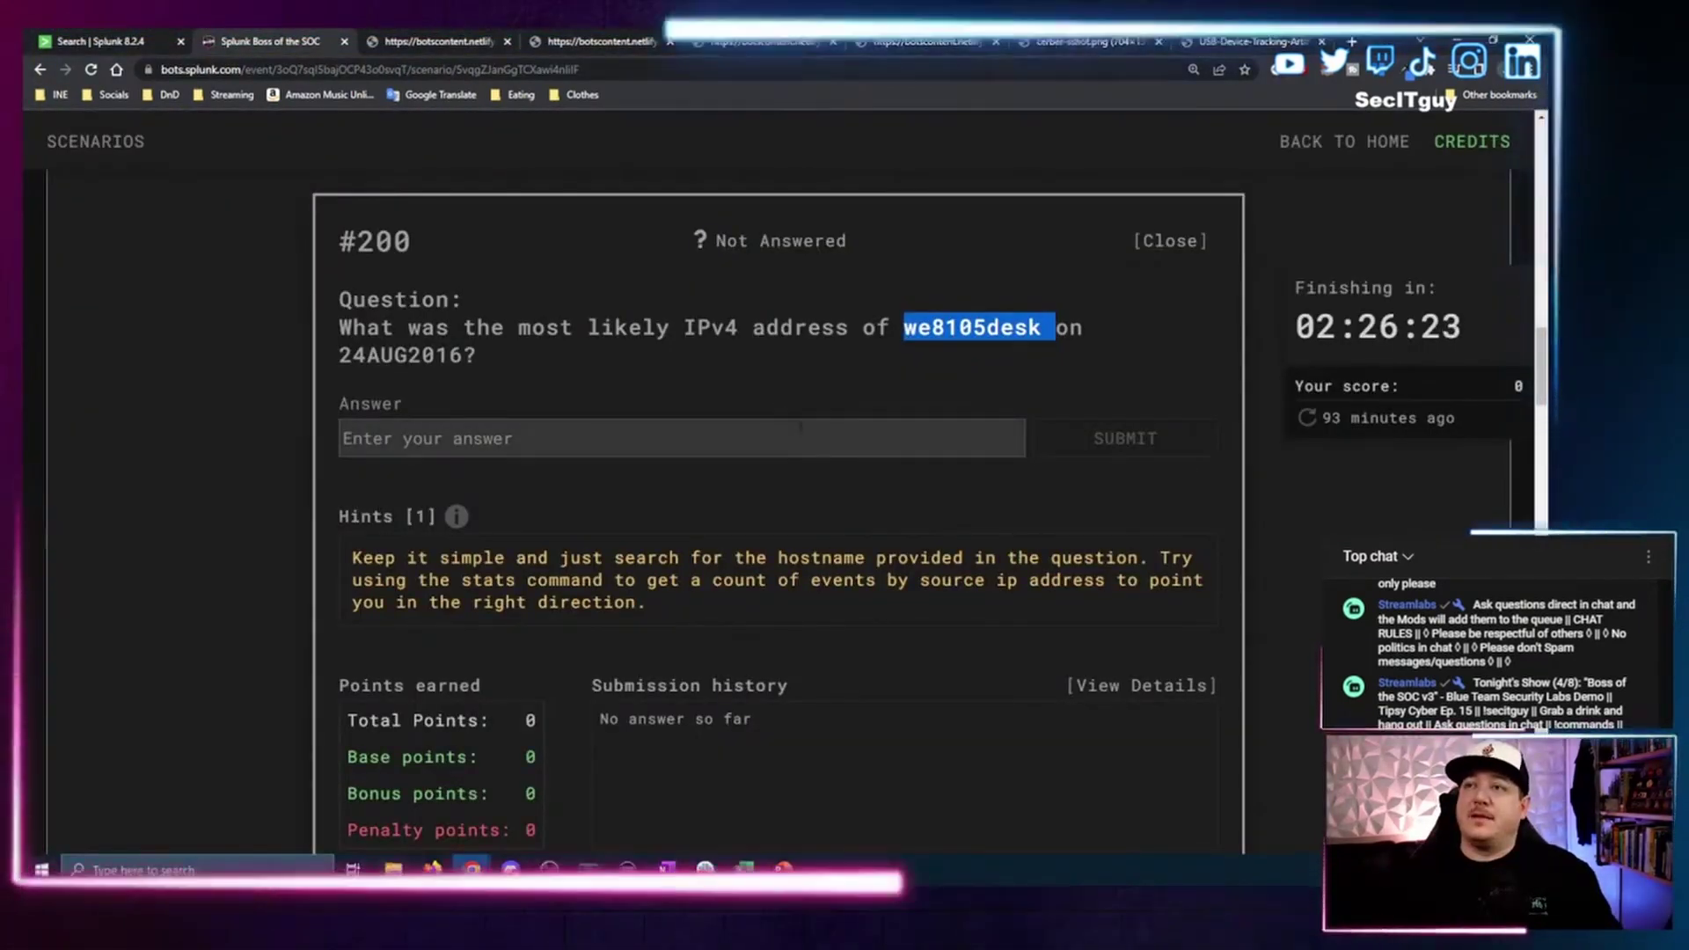
click(770, 431)
text(192.168.250.100)
click(1202, 454)
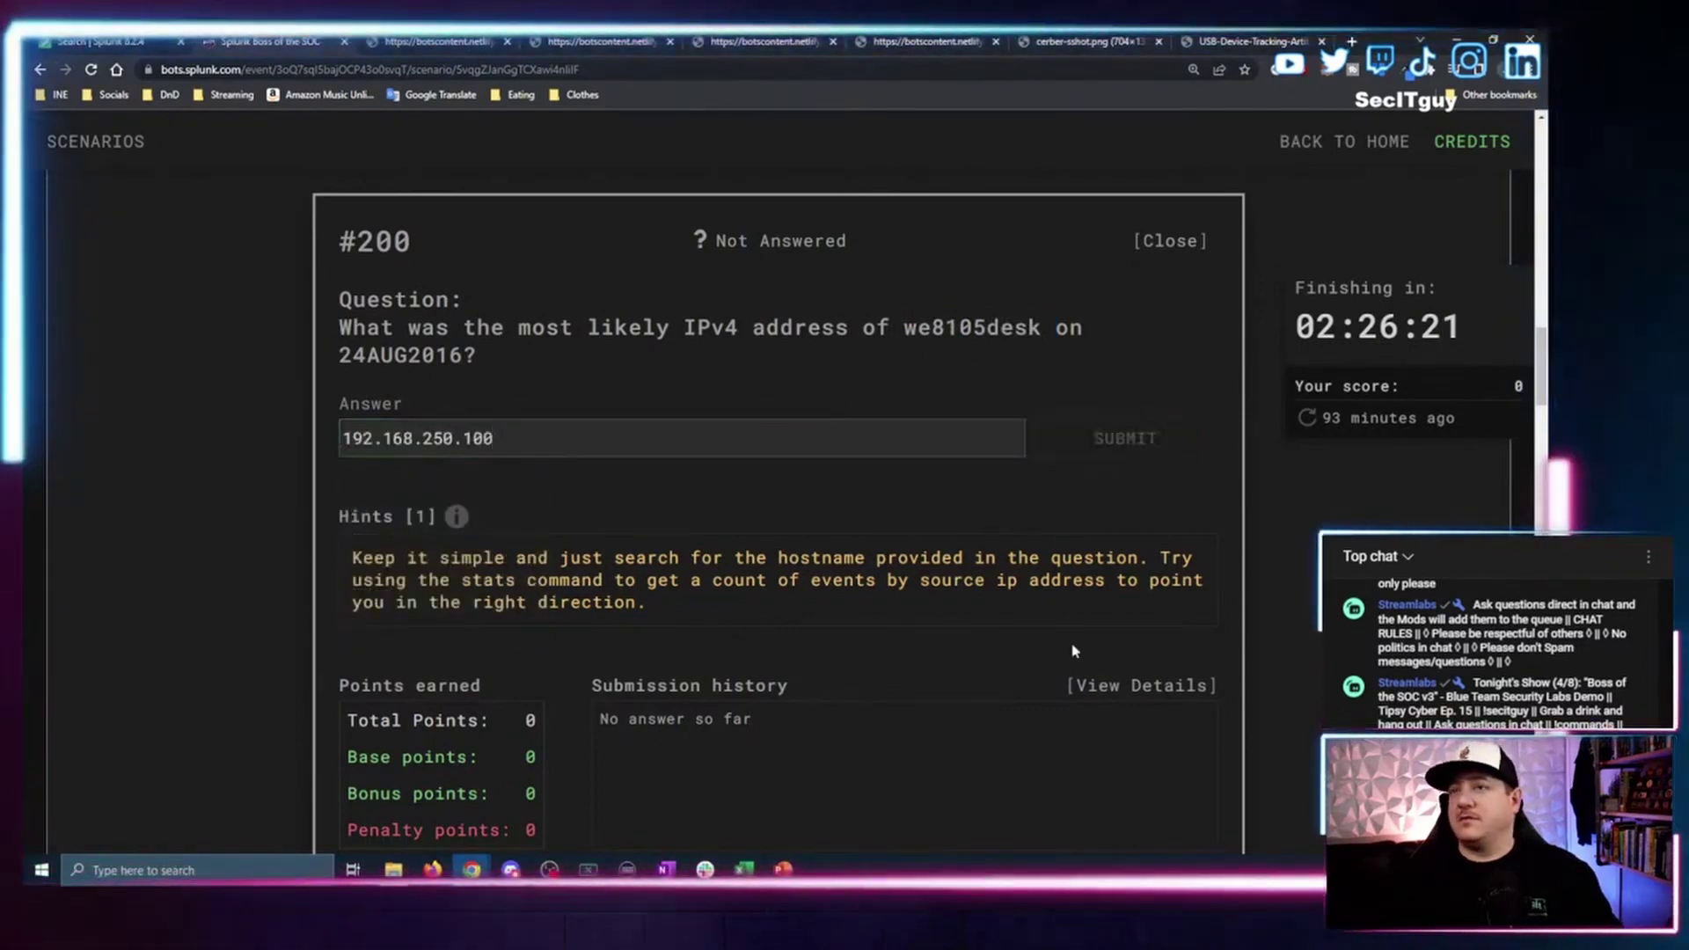
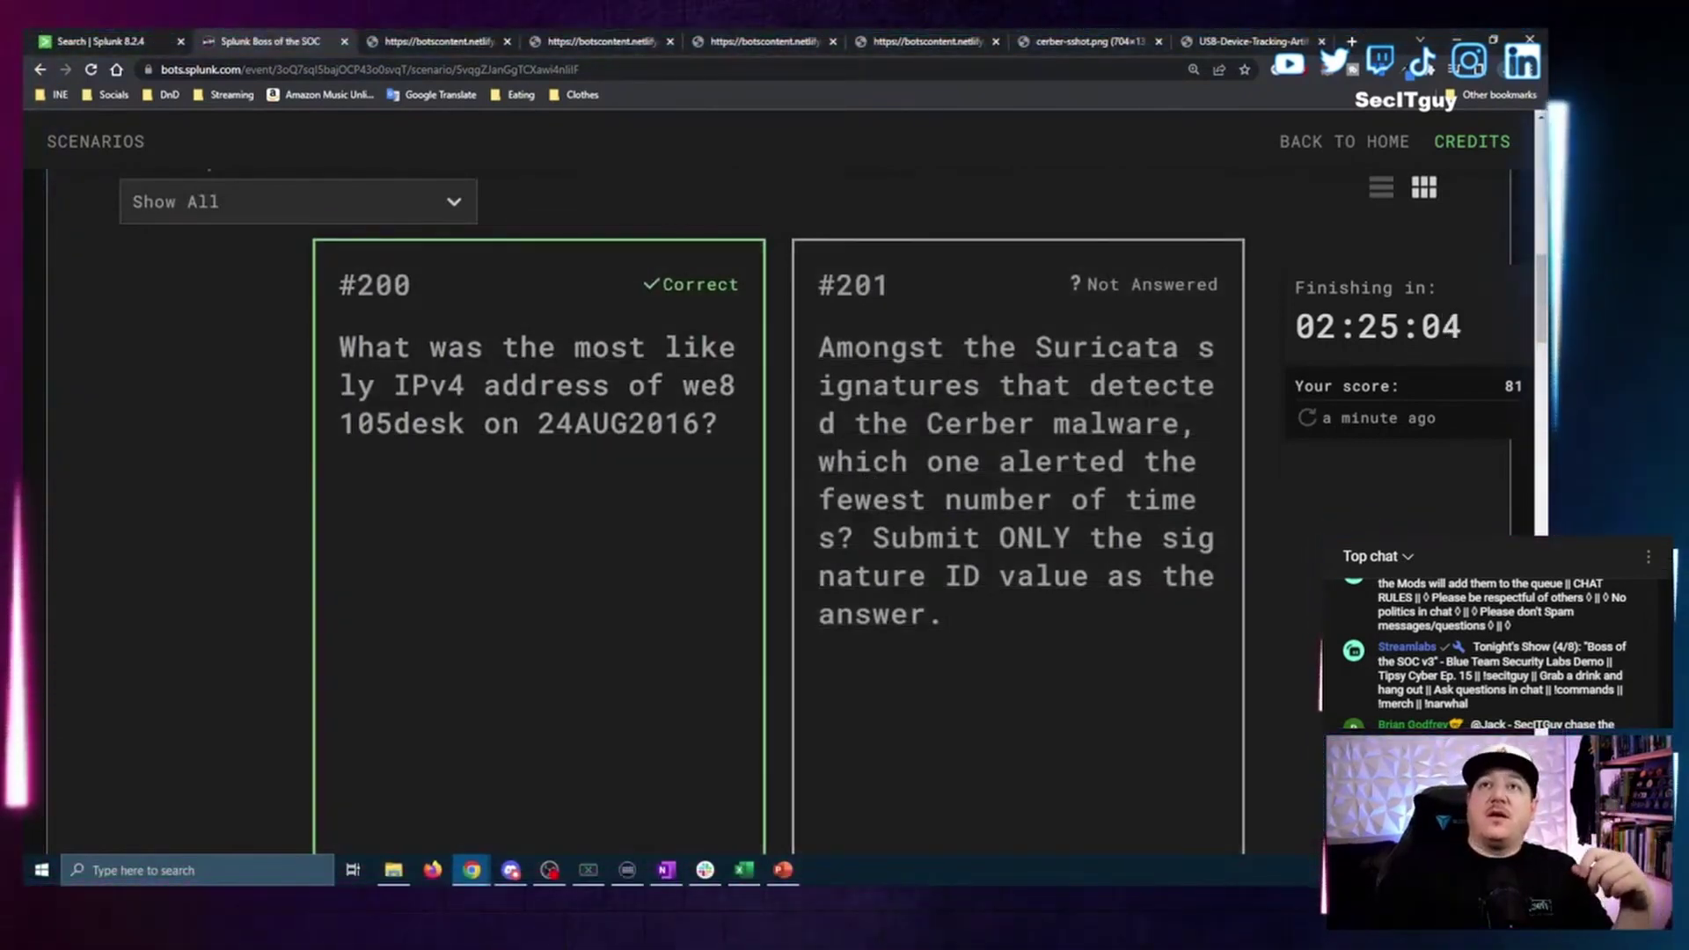
Return to the Splunk search and reduce the query to index="botsv1" sourcetype=*.
click(153, 38)
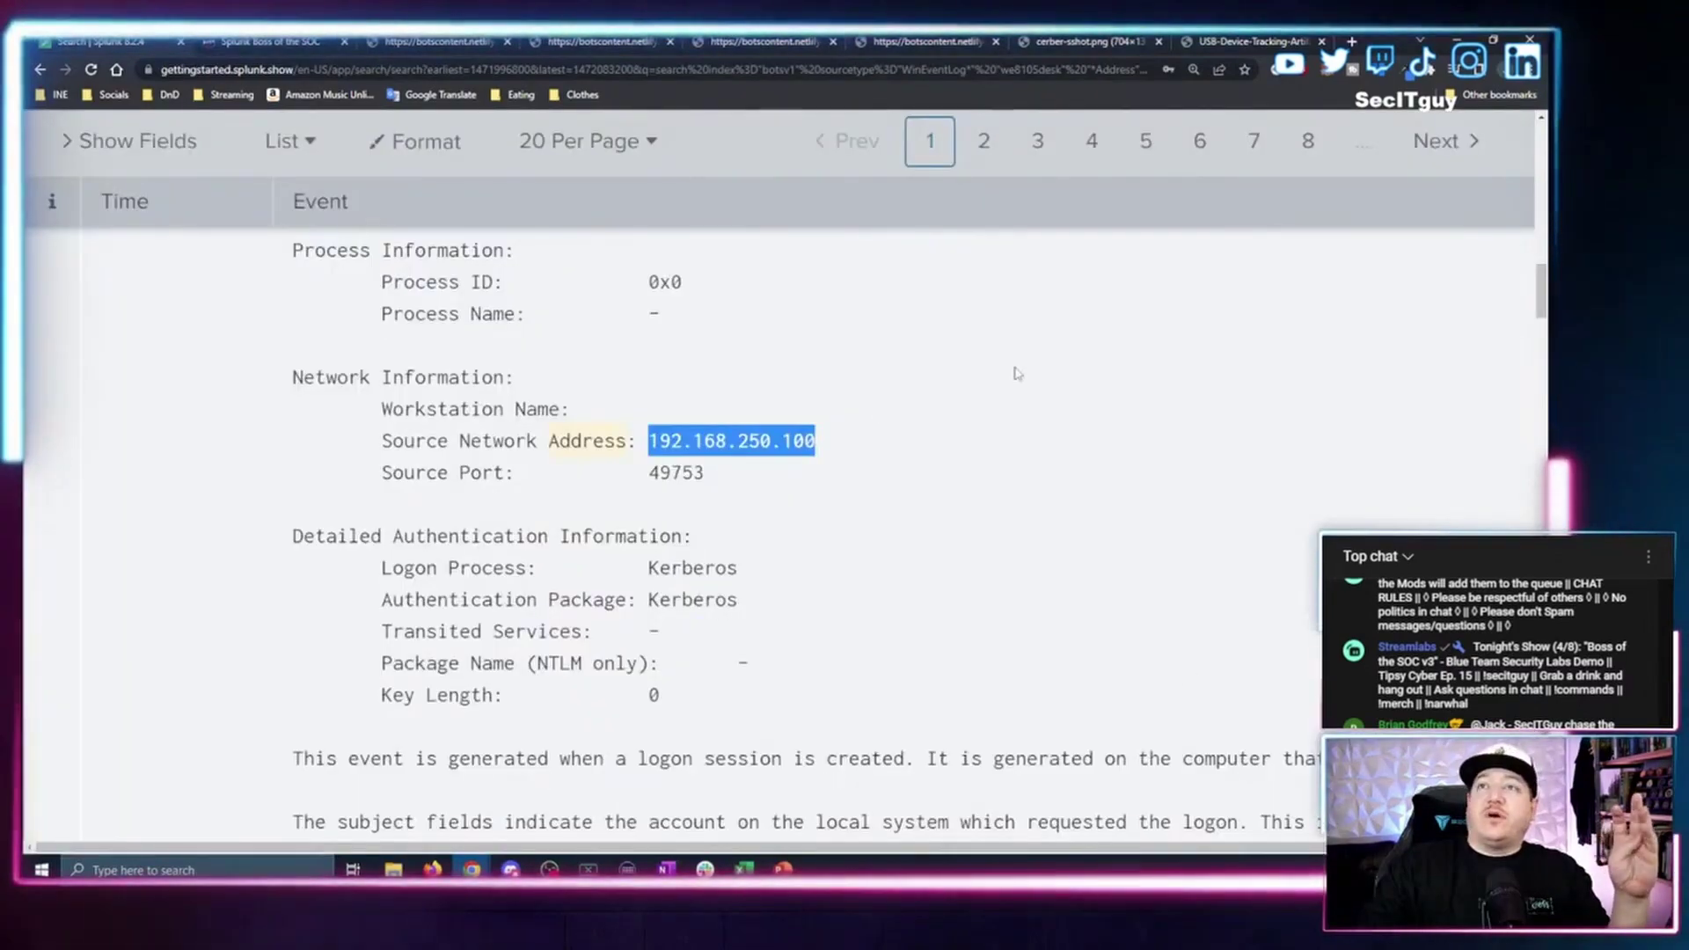
scroll(970, 392, up, 15)
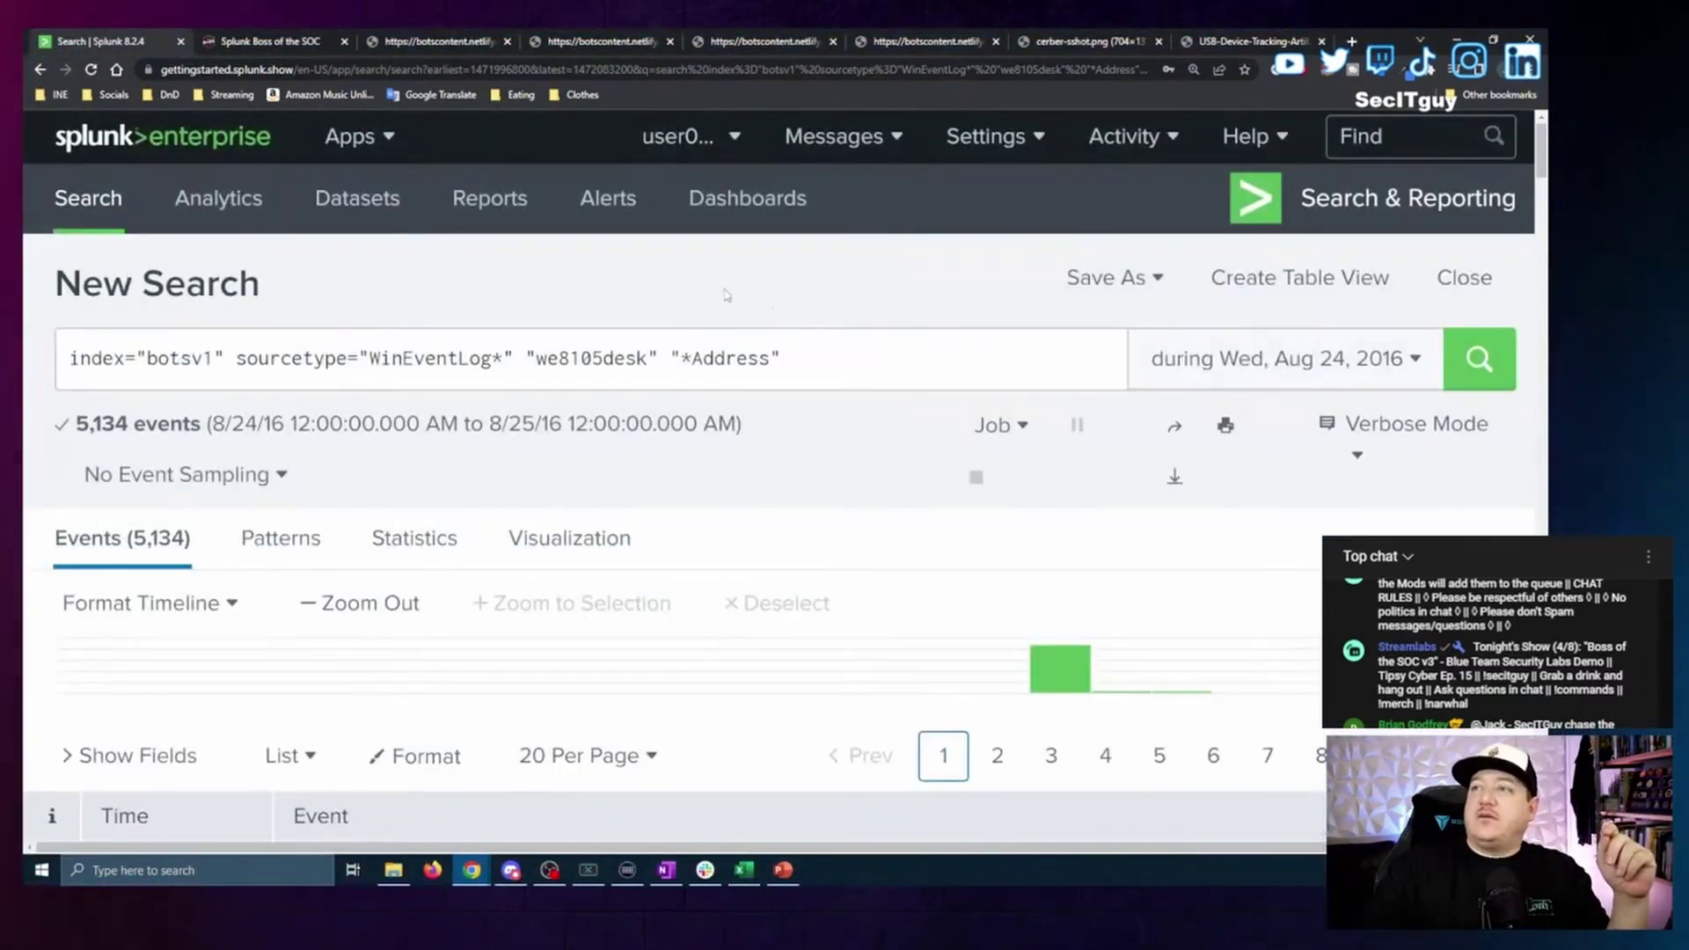
click(992, 359)
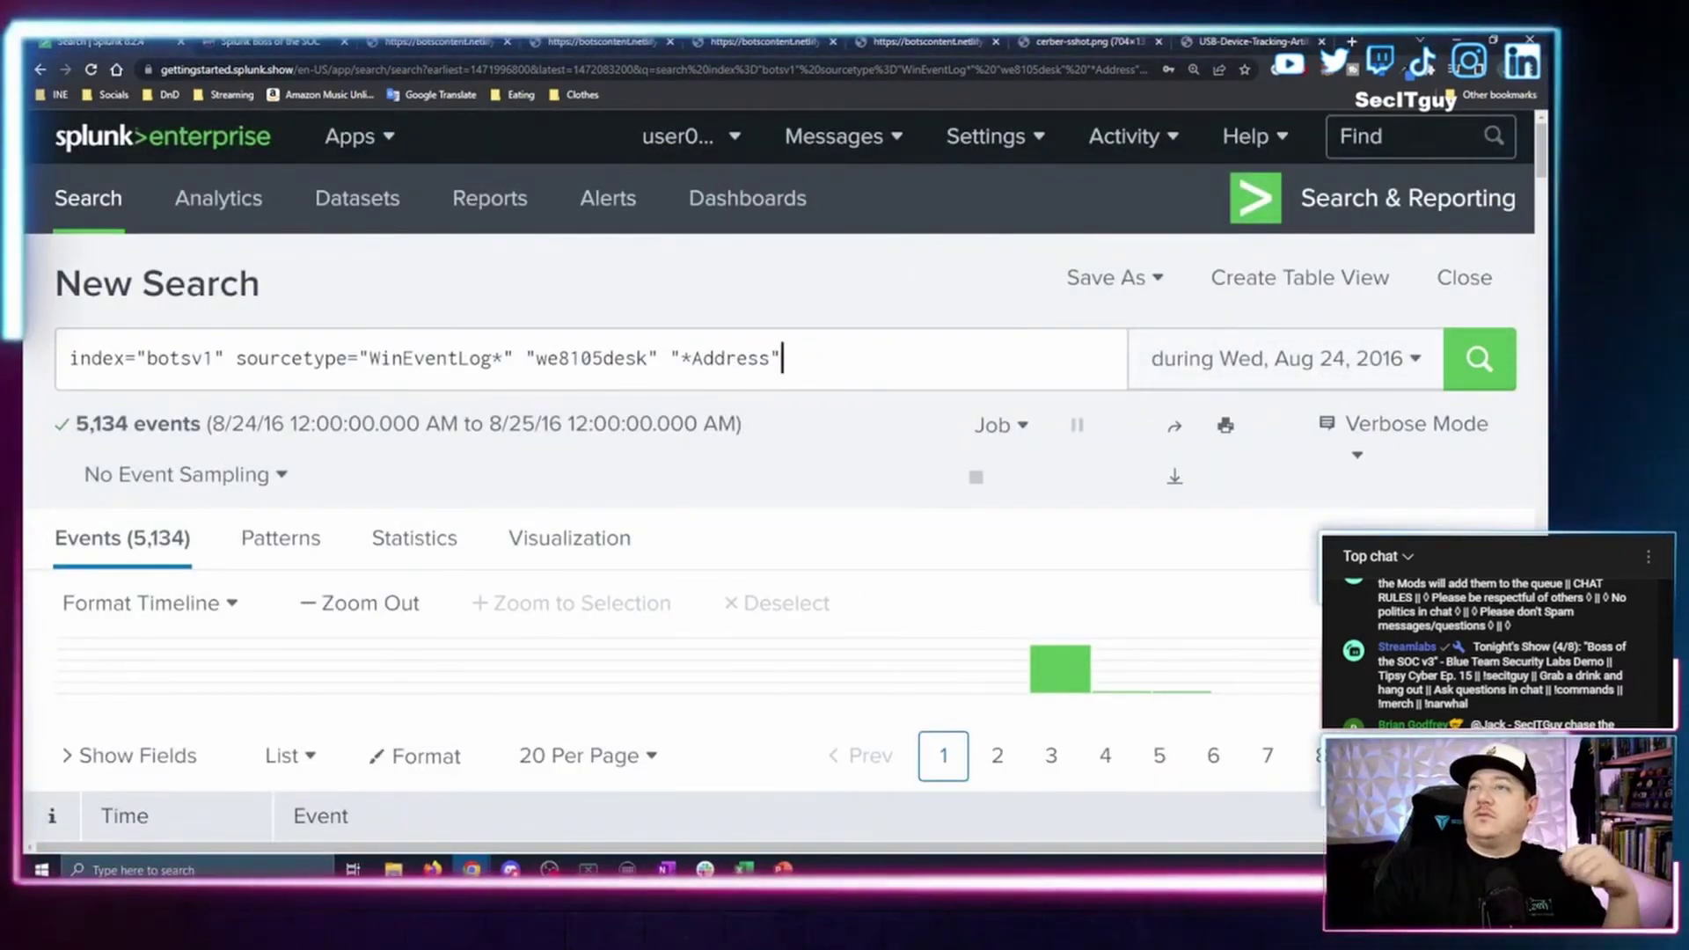
drag(296, 376, 367, 373)
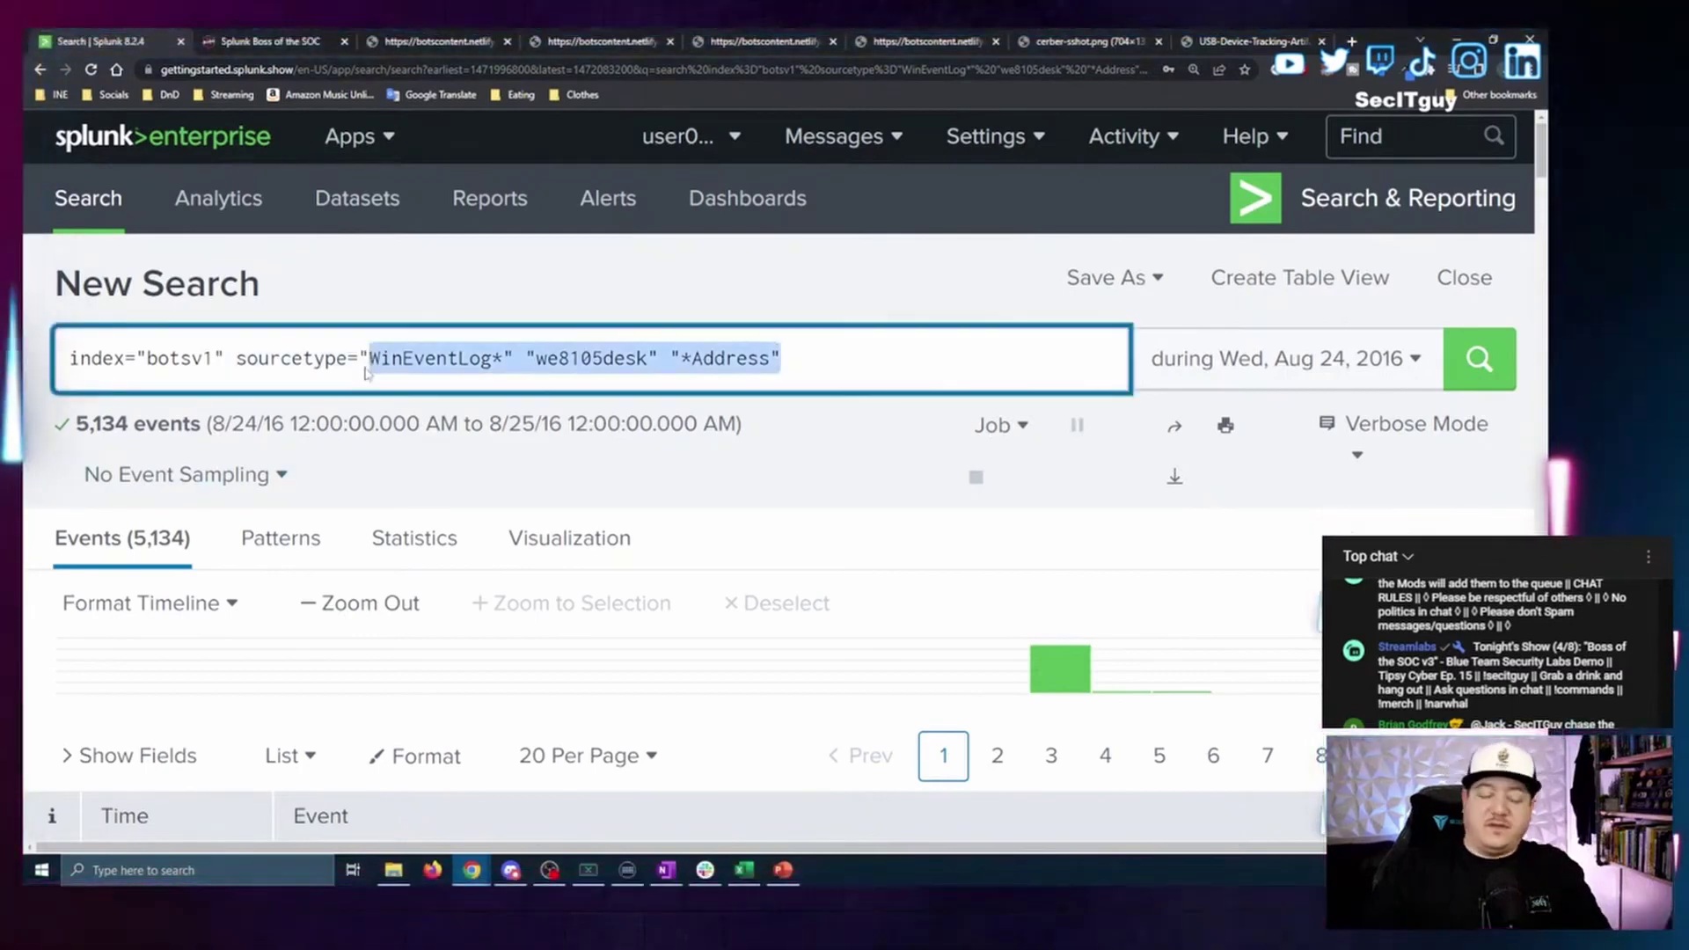
key(BackSpace)
key(BackSpace)
text(*)
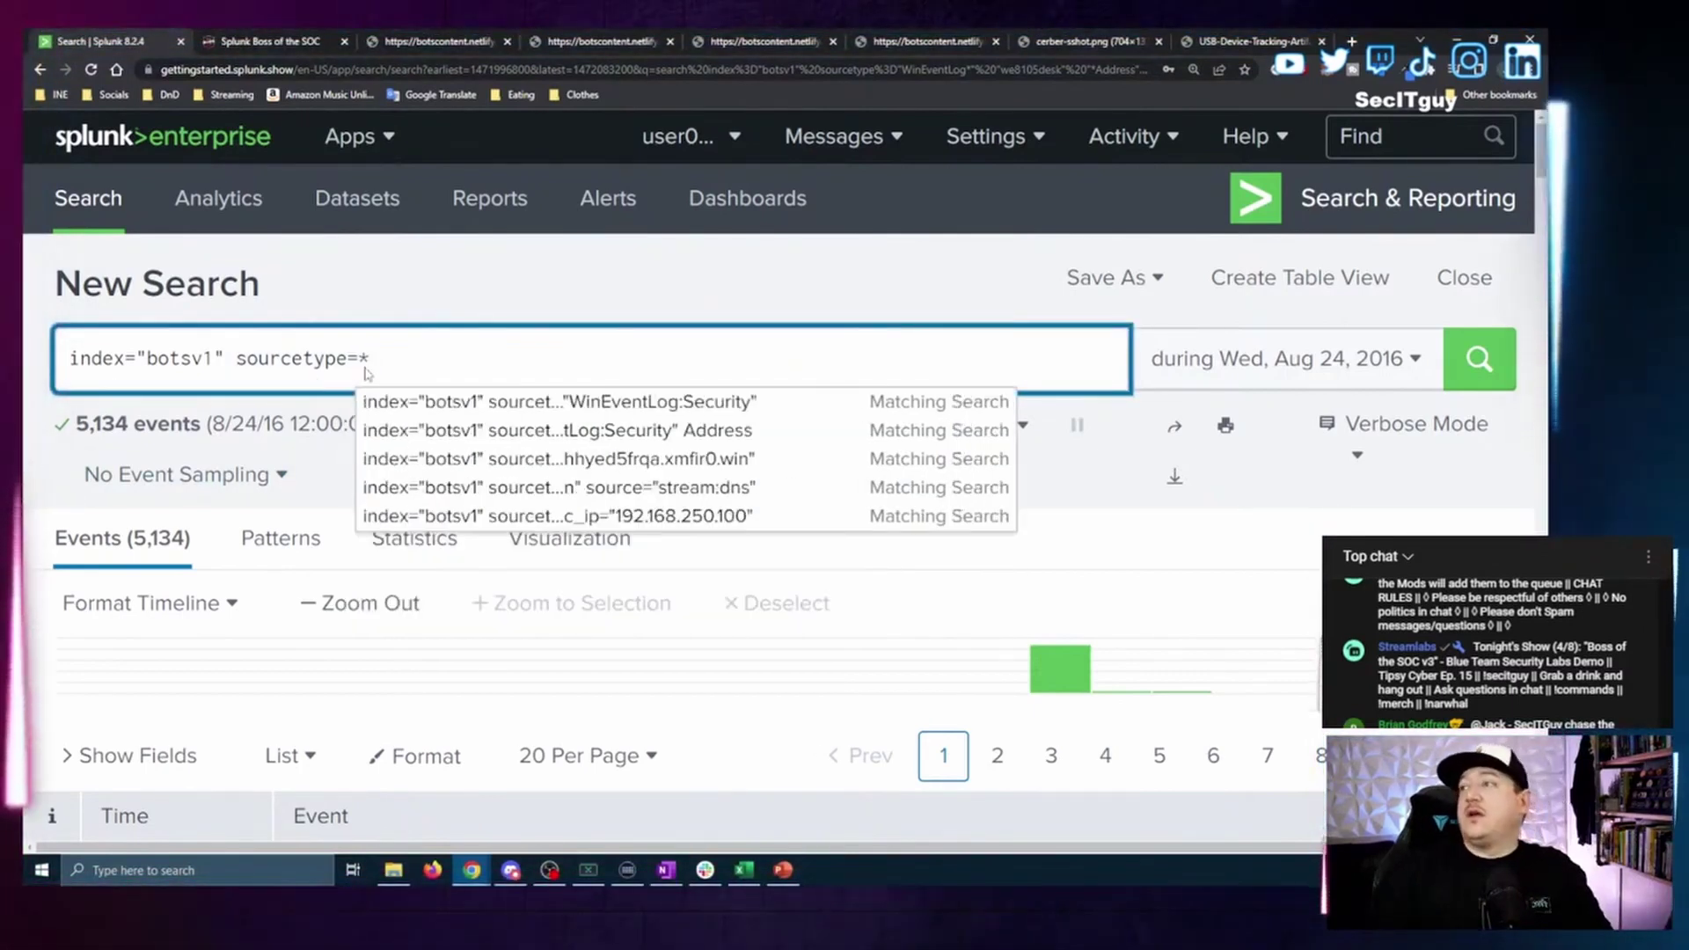
Set the search date range to between 08/01/2016 and 08/31/2016 and apply it.
click(1369, 358)
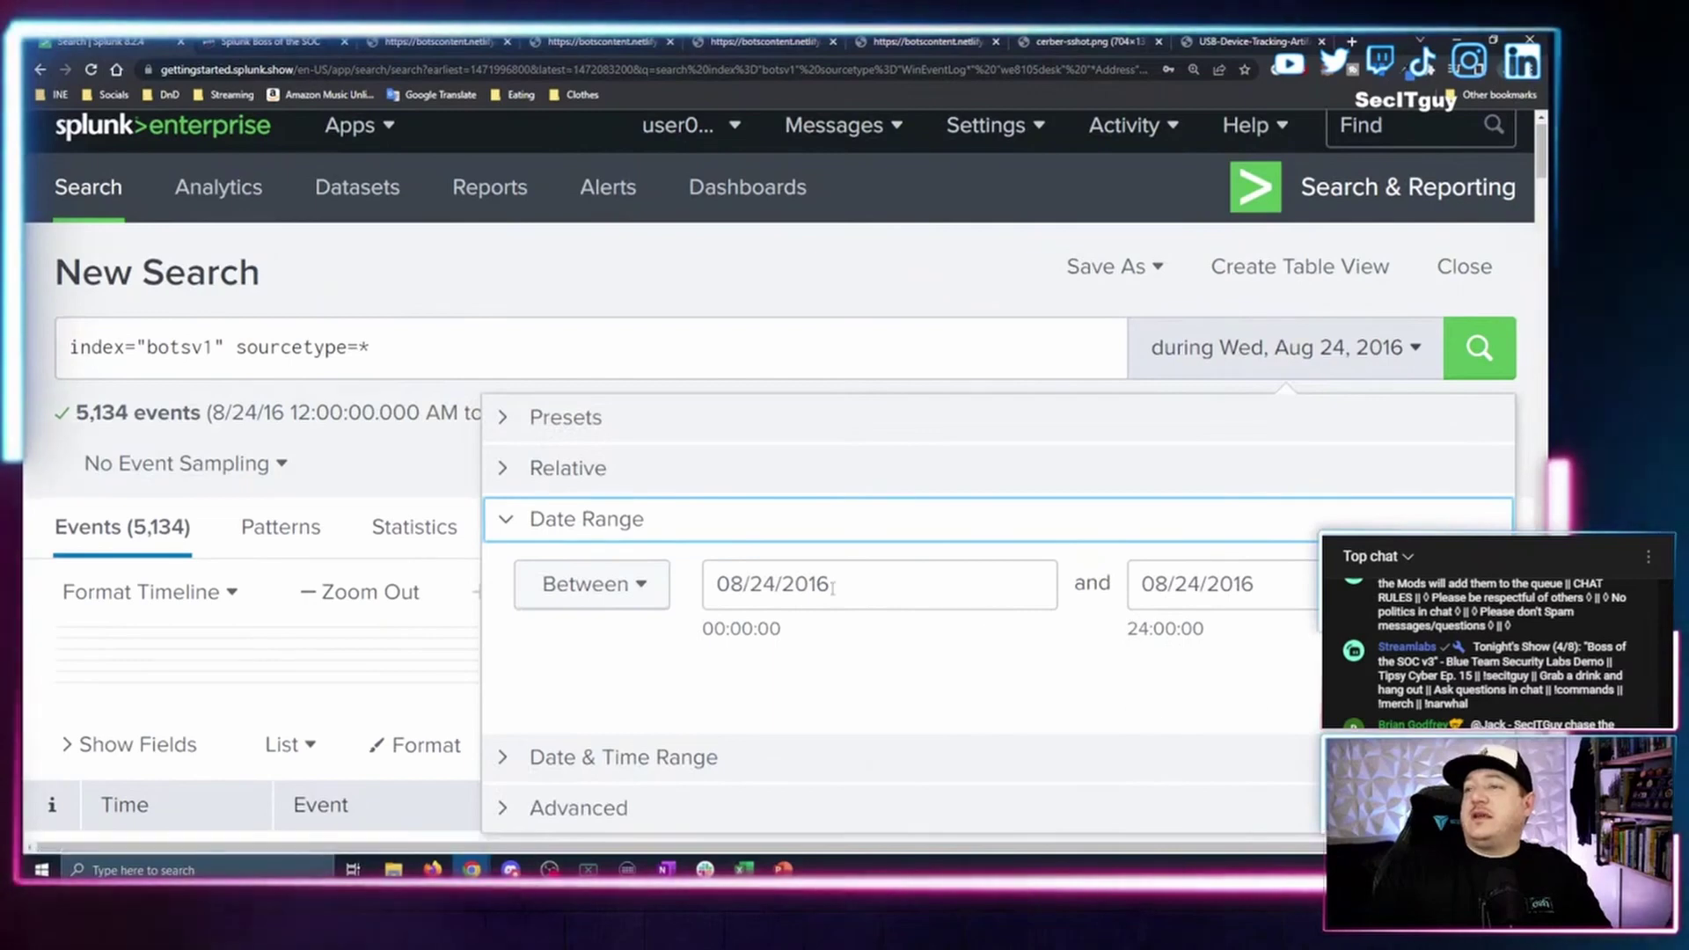
drag(782, 585, 763, 585)
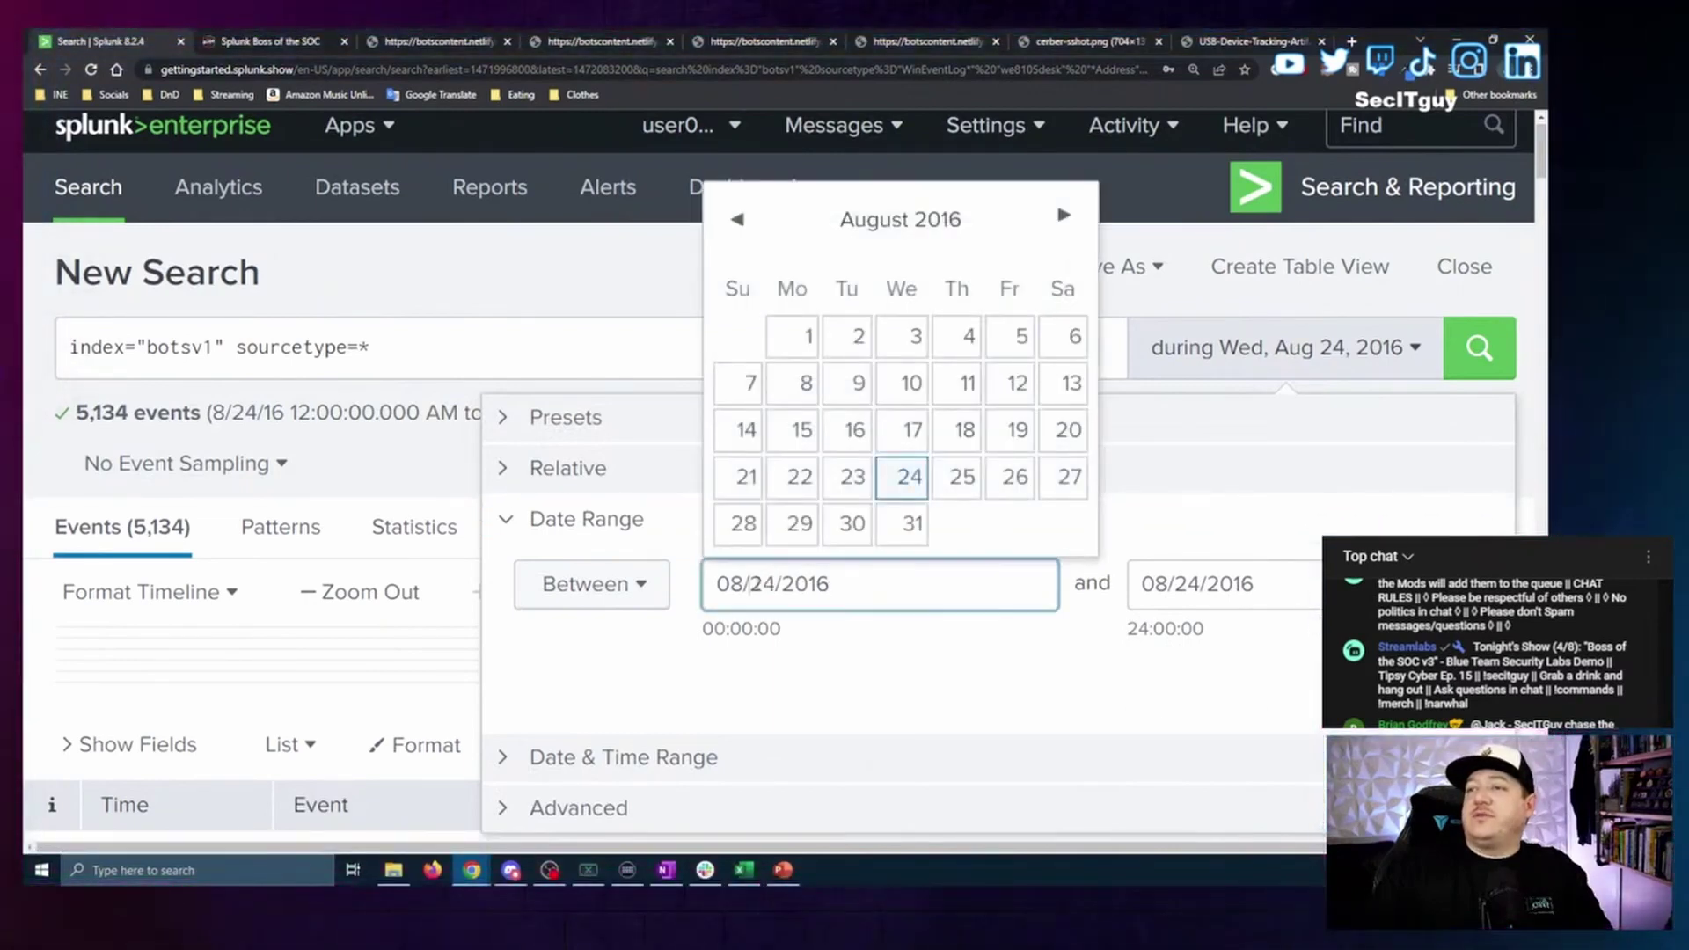
key(Delete)
key(Delete)
text(01/)
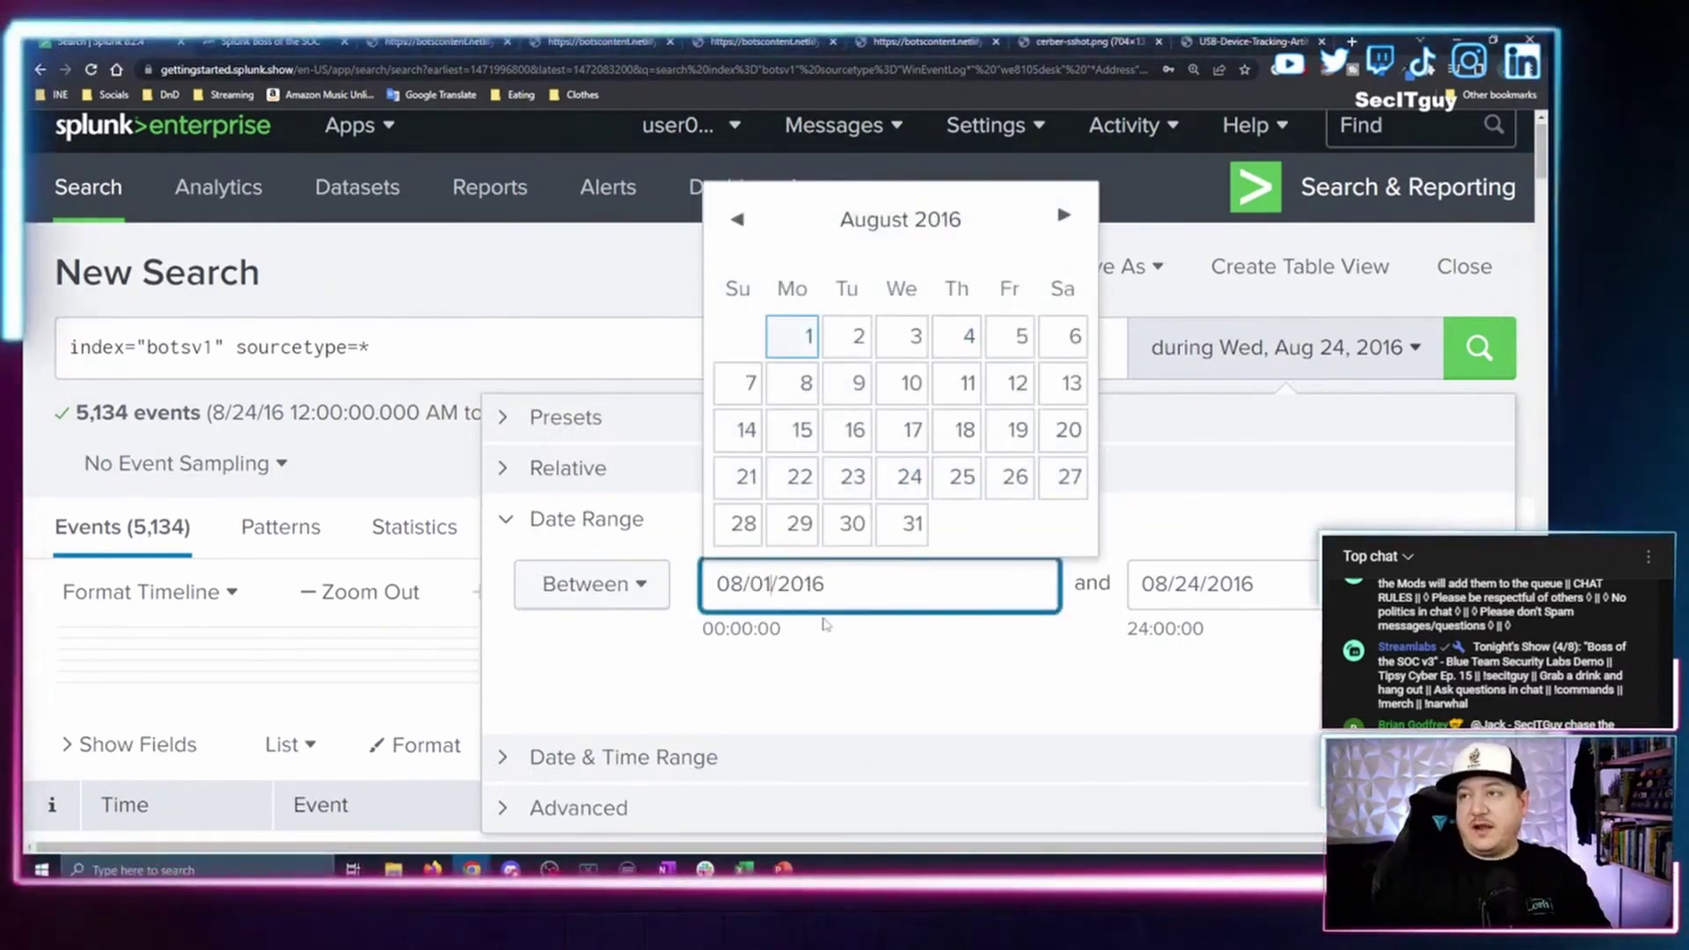
click(1306, 577)
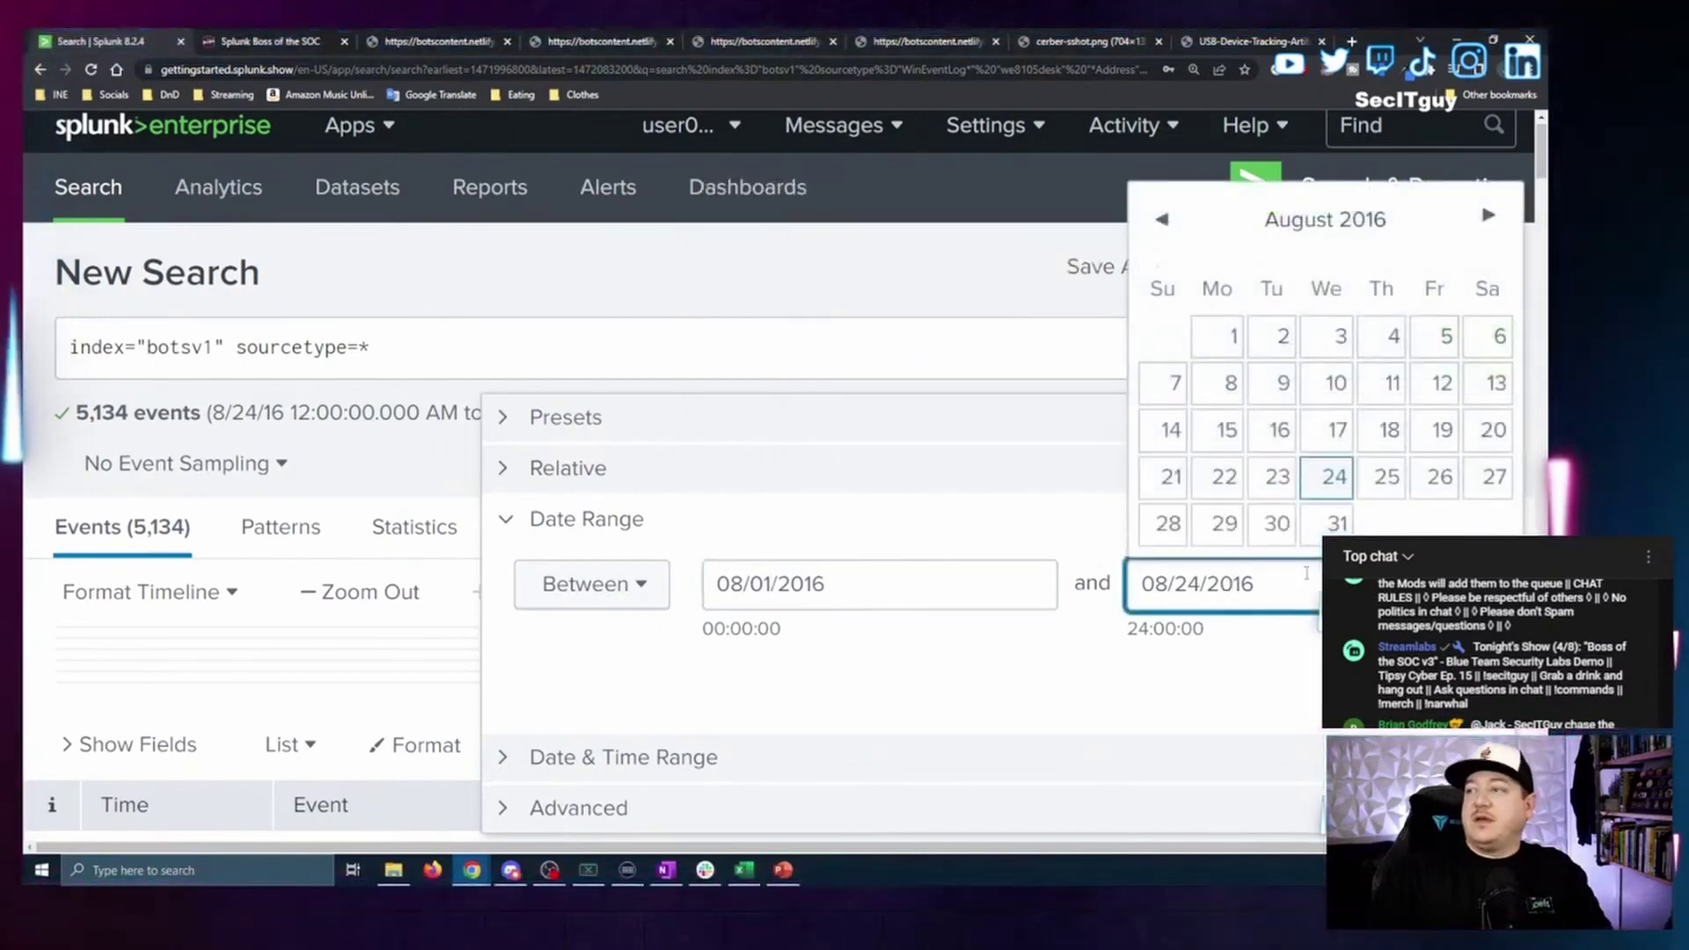
click(1334, 531)
click(1441, 687)
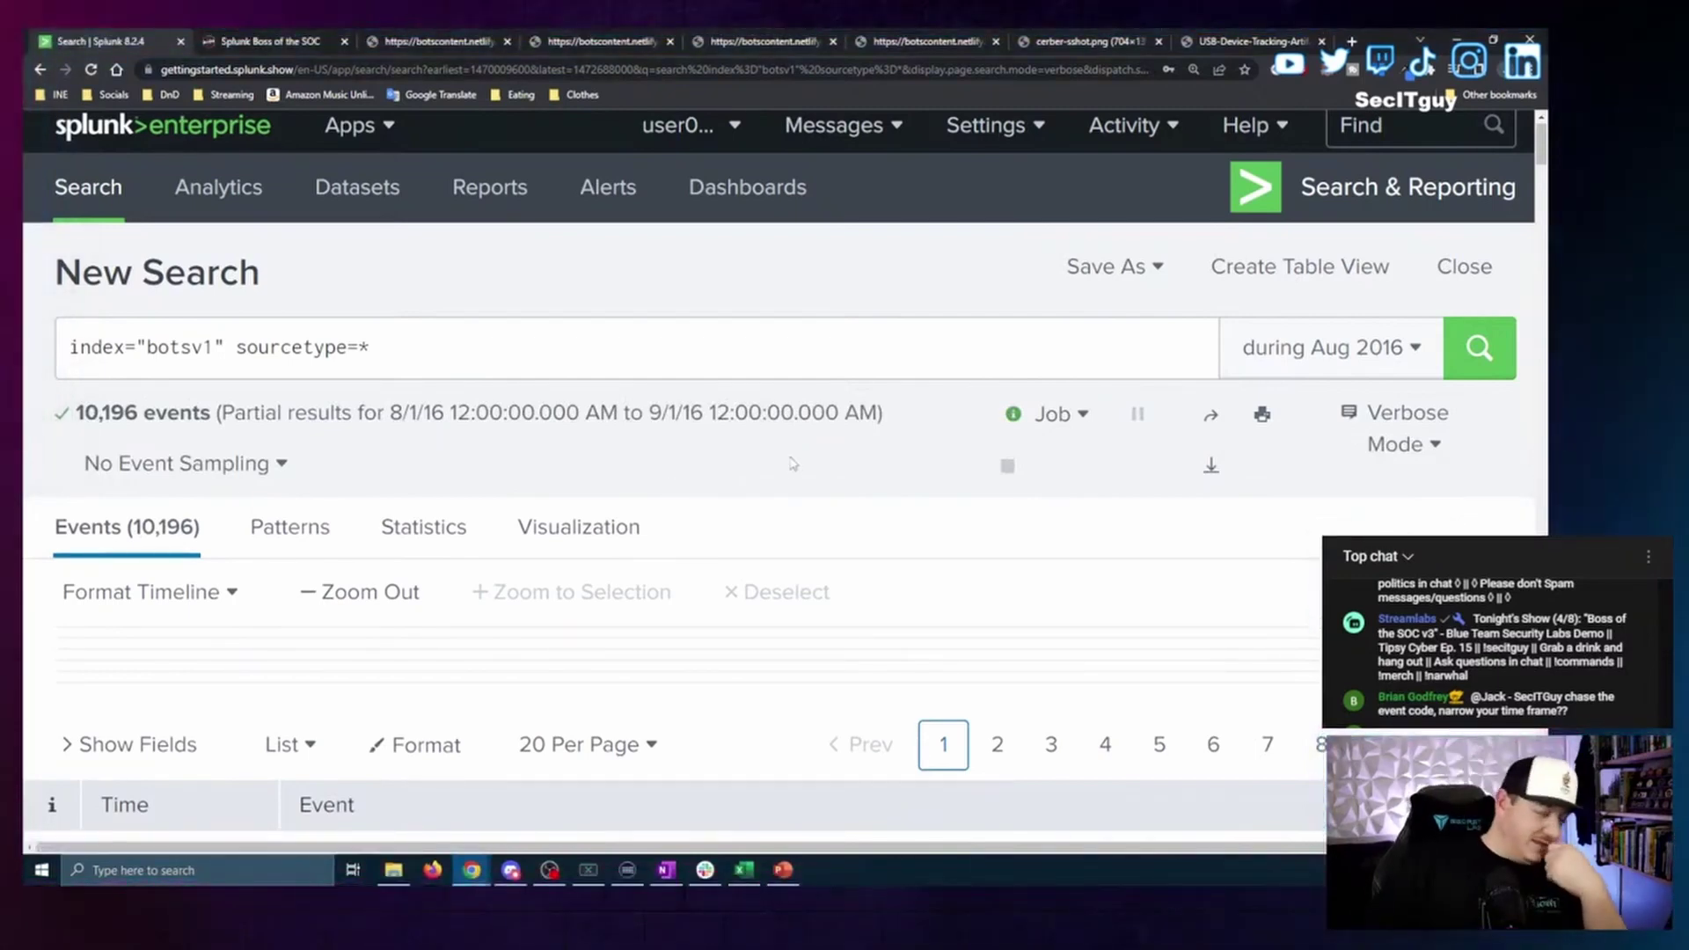
Open question #201 in Boss of the SOC, read it and highlight the requested signature ID value.
key(ctrl+Tab)
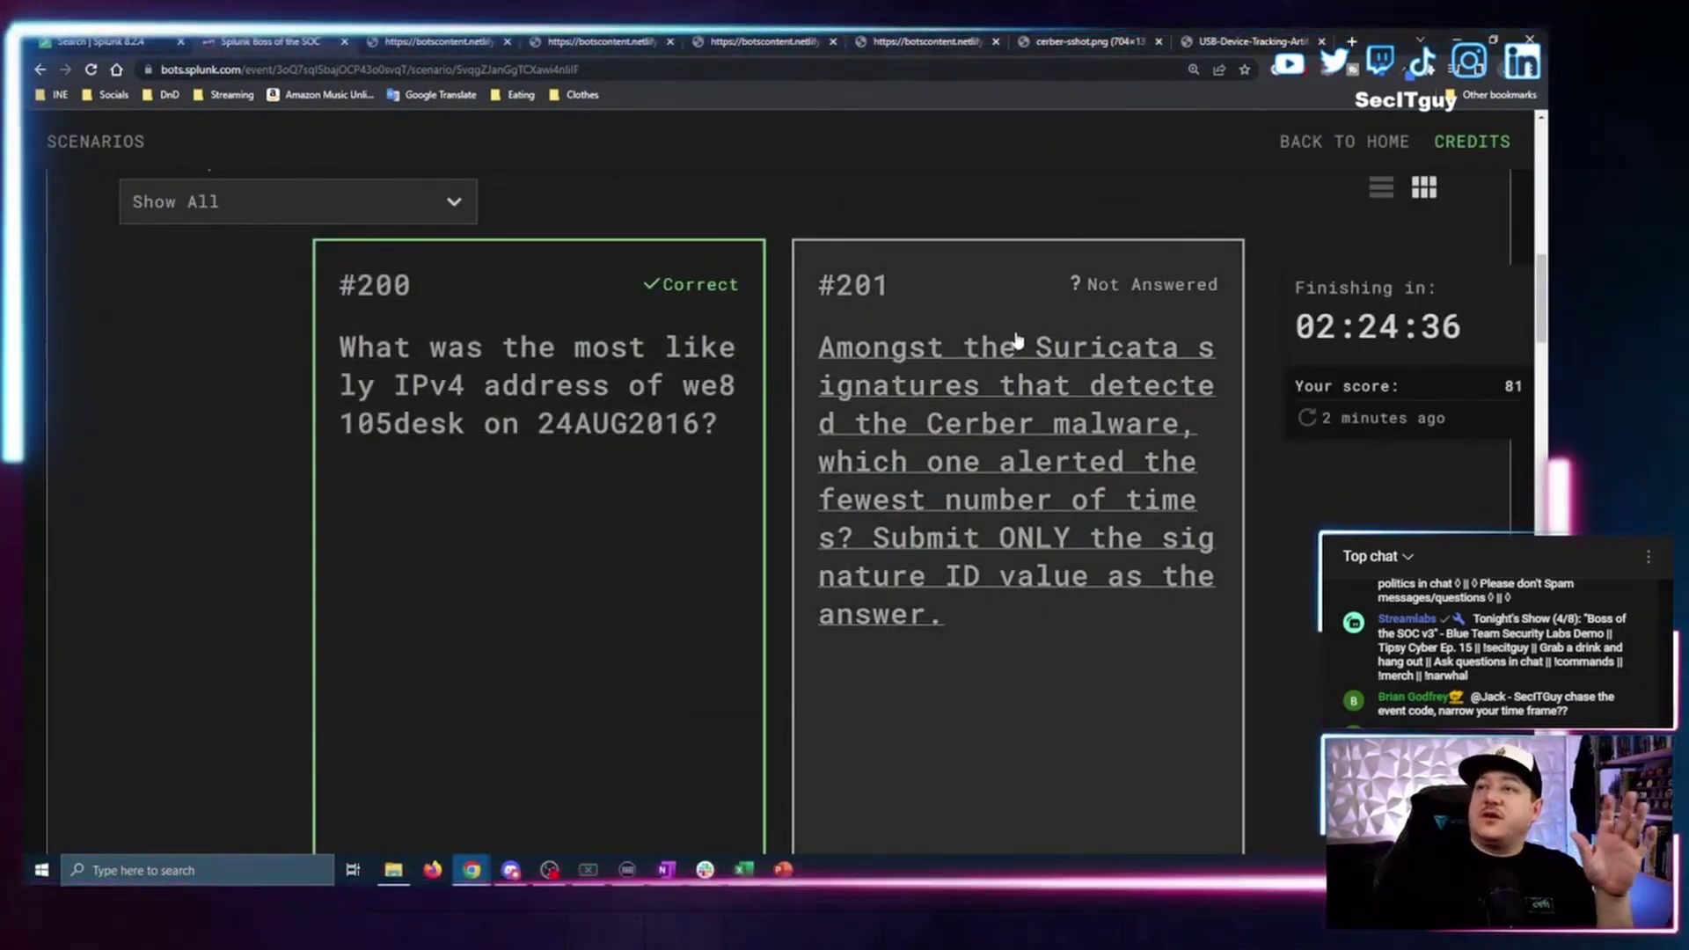
click(1018, 336)
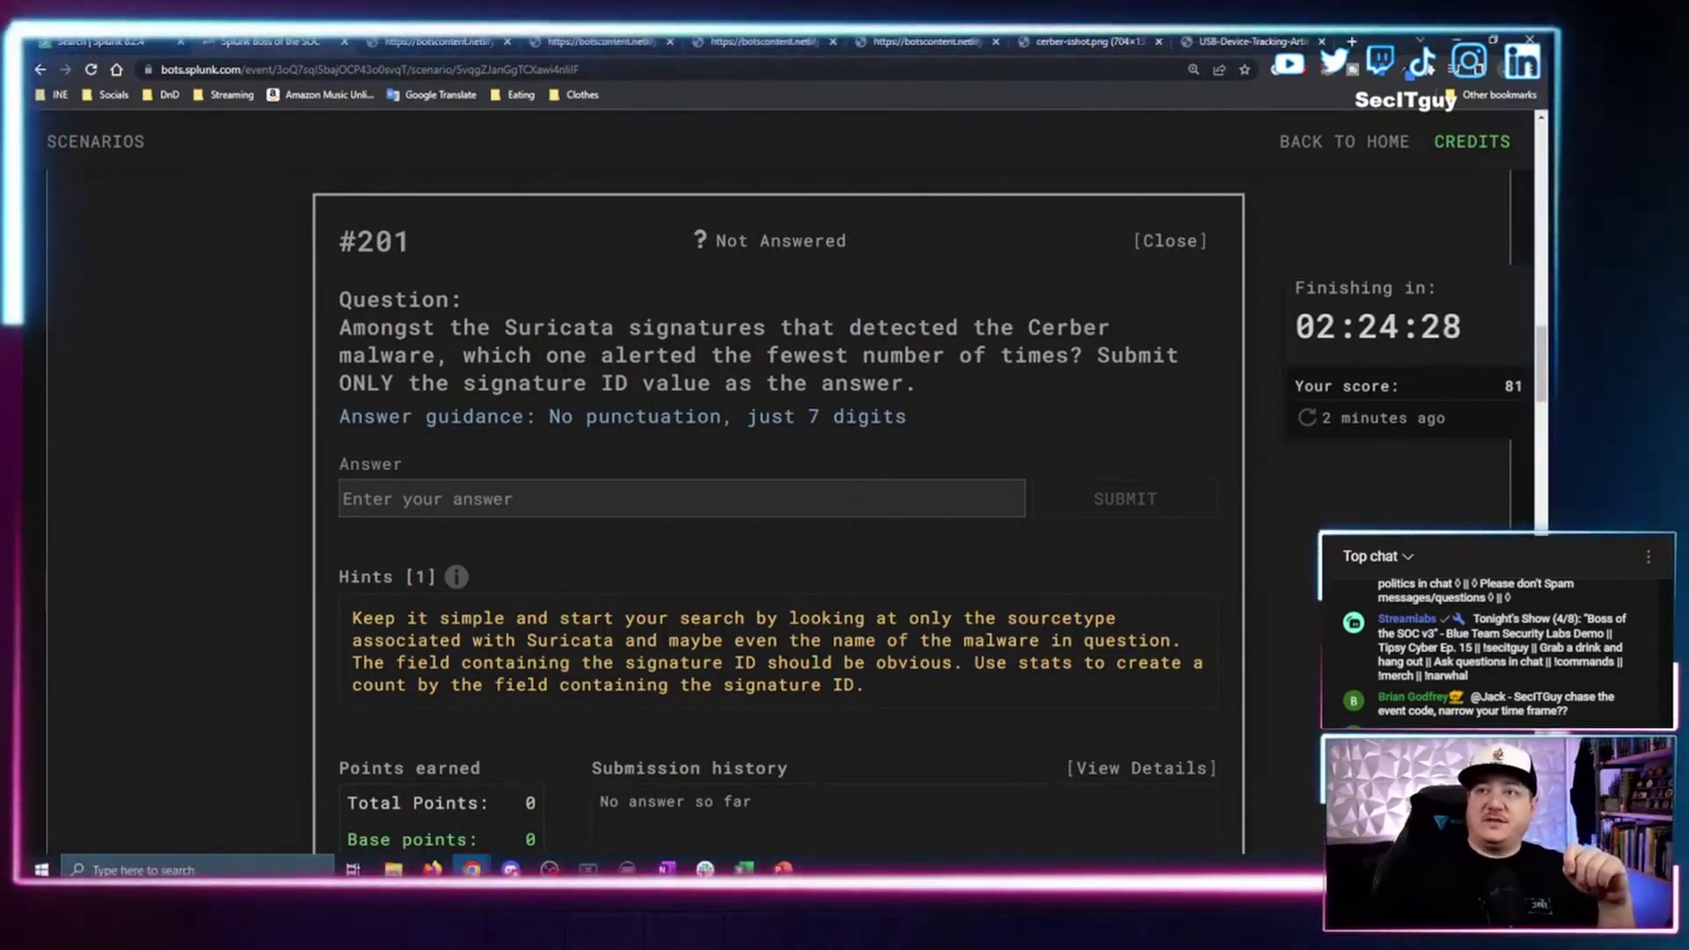
drag(643, 385, 504, 384)
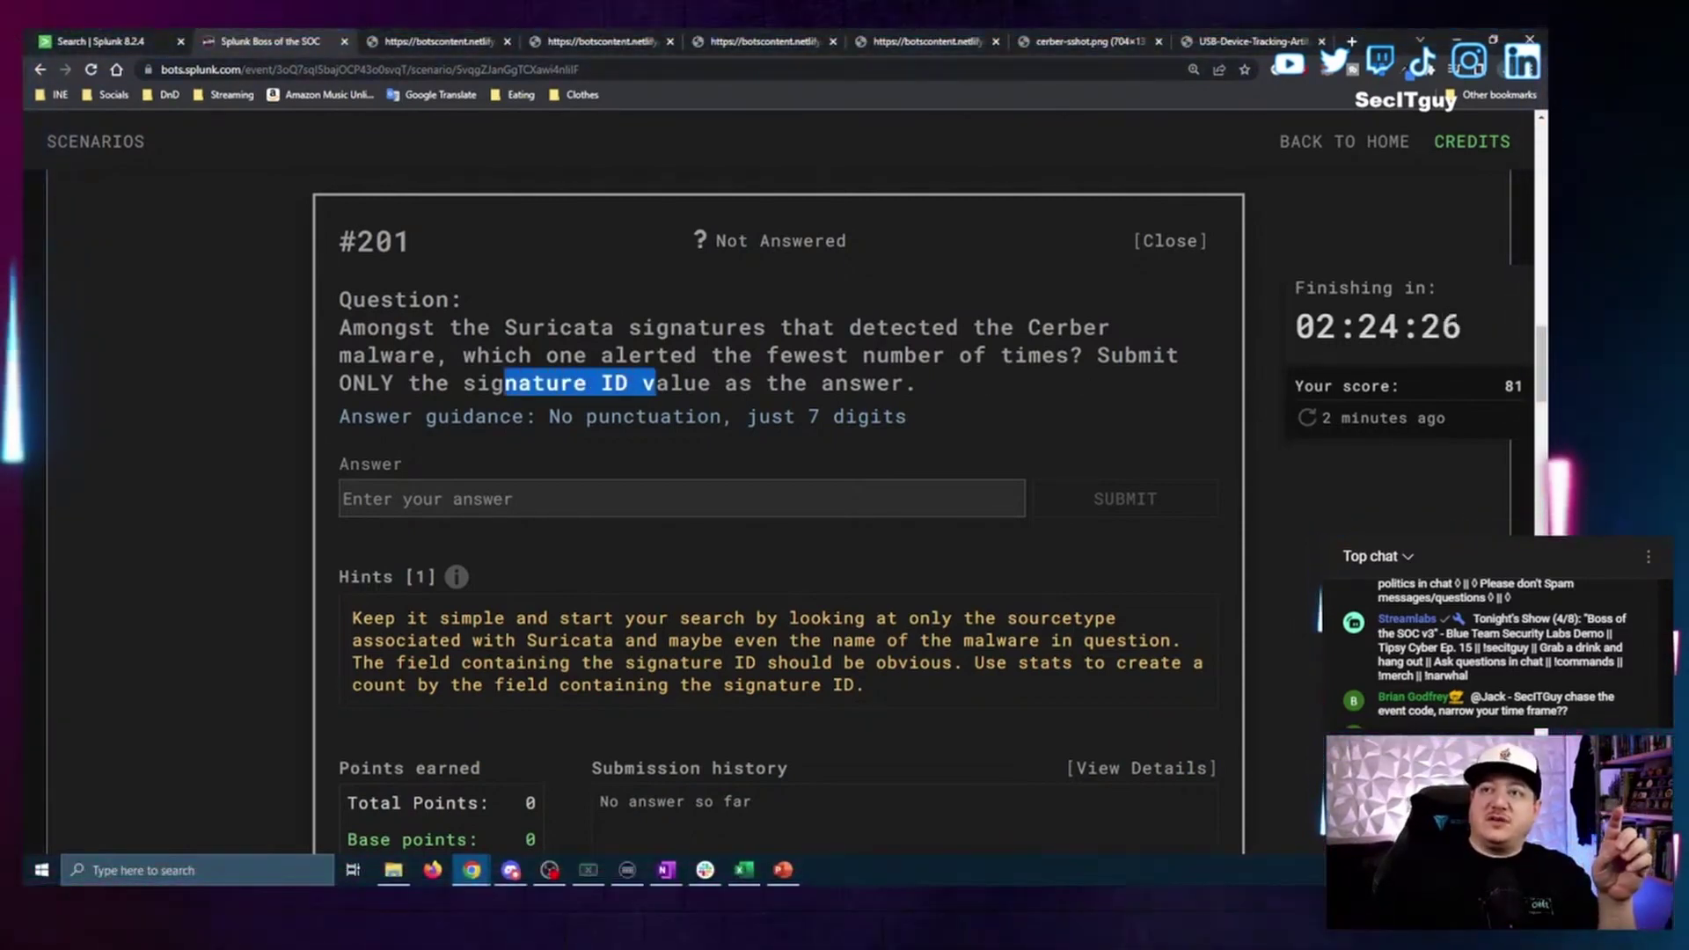
Back in Splunk, change the query to index="botsv1" sourcetype=suricata "cerber" and run it.
click(125, 40)
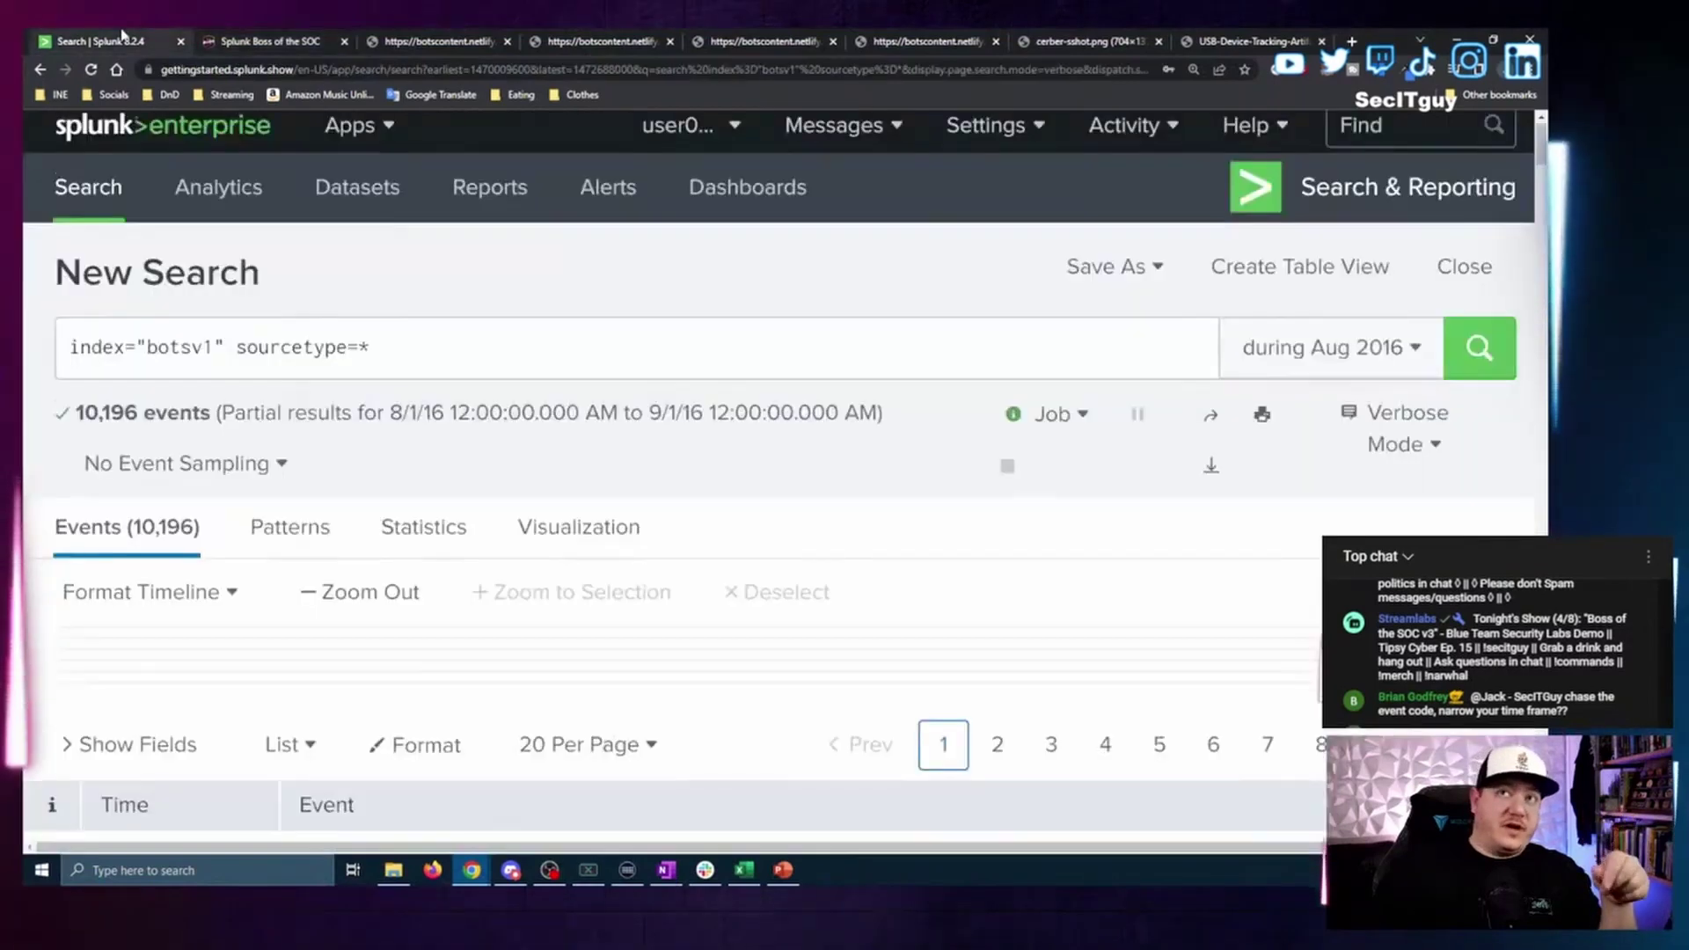
click(452, 356)
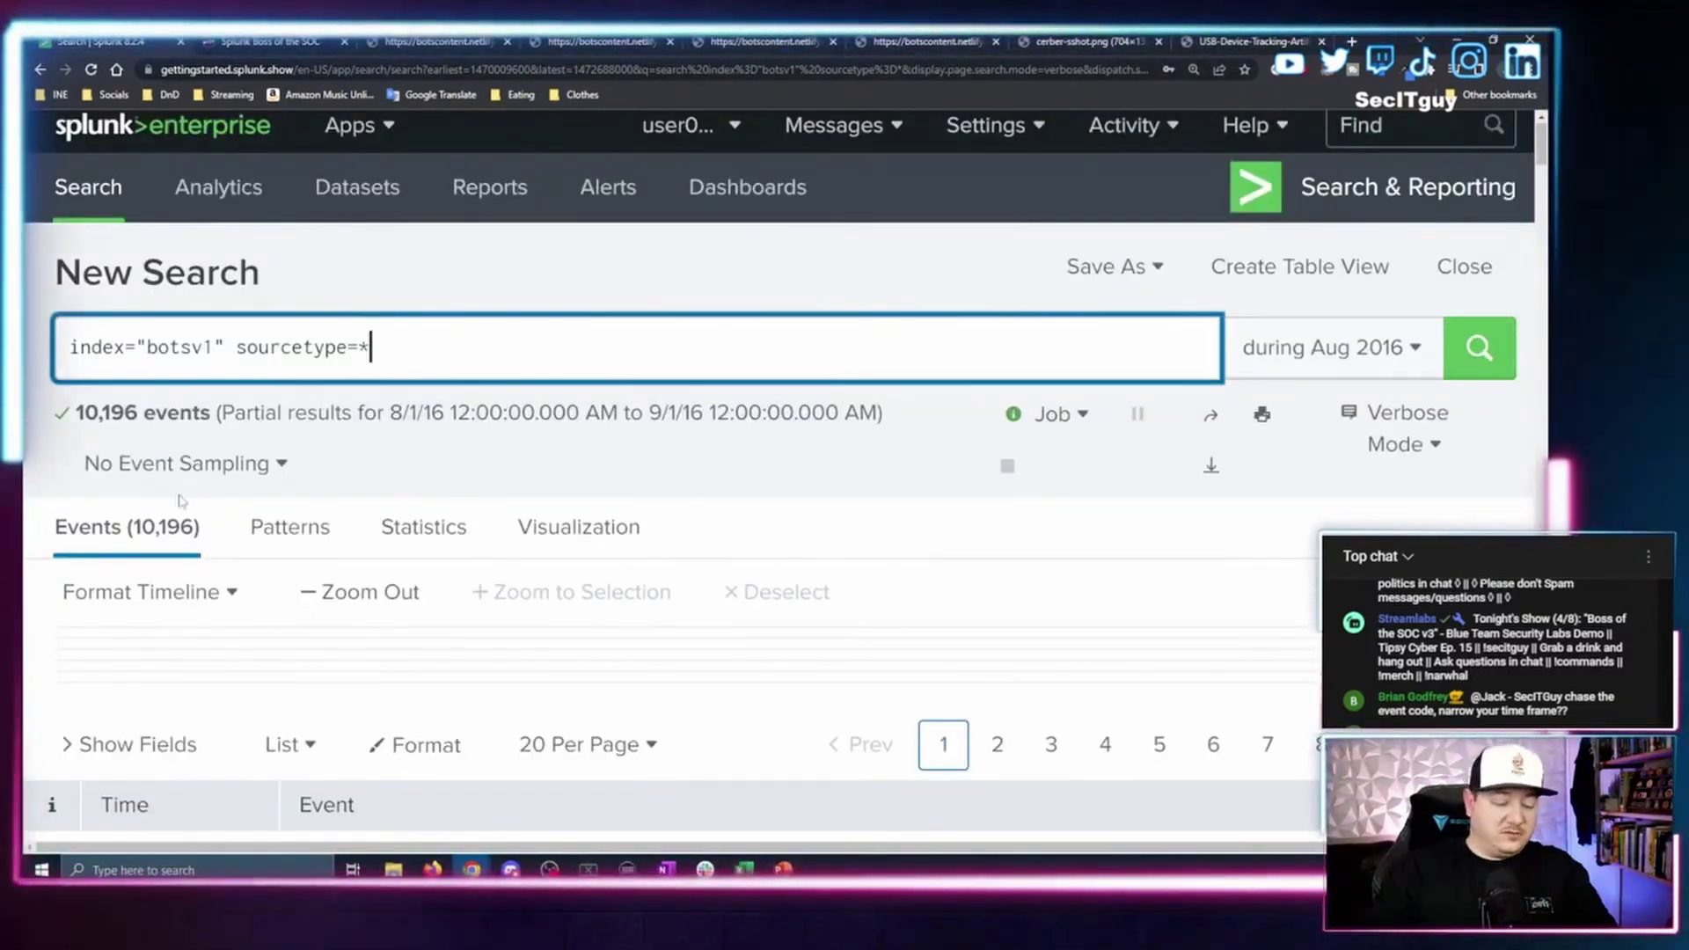
key(BackSpace)
text(suri)
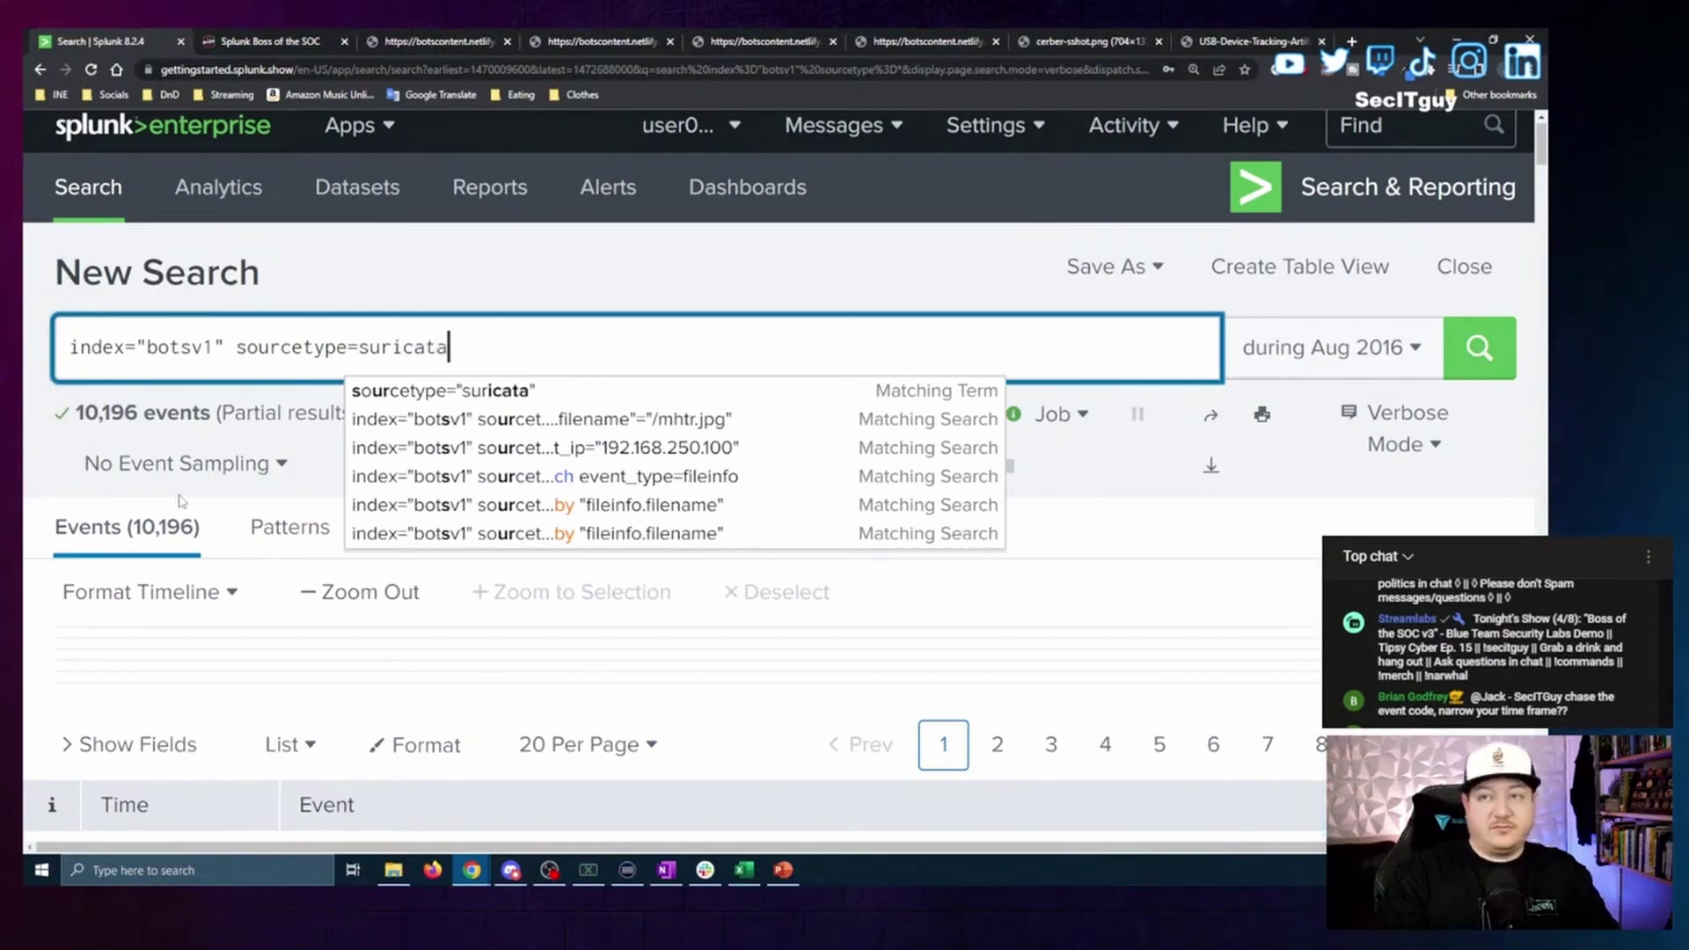
text(cata)
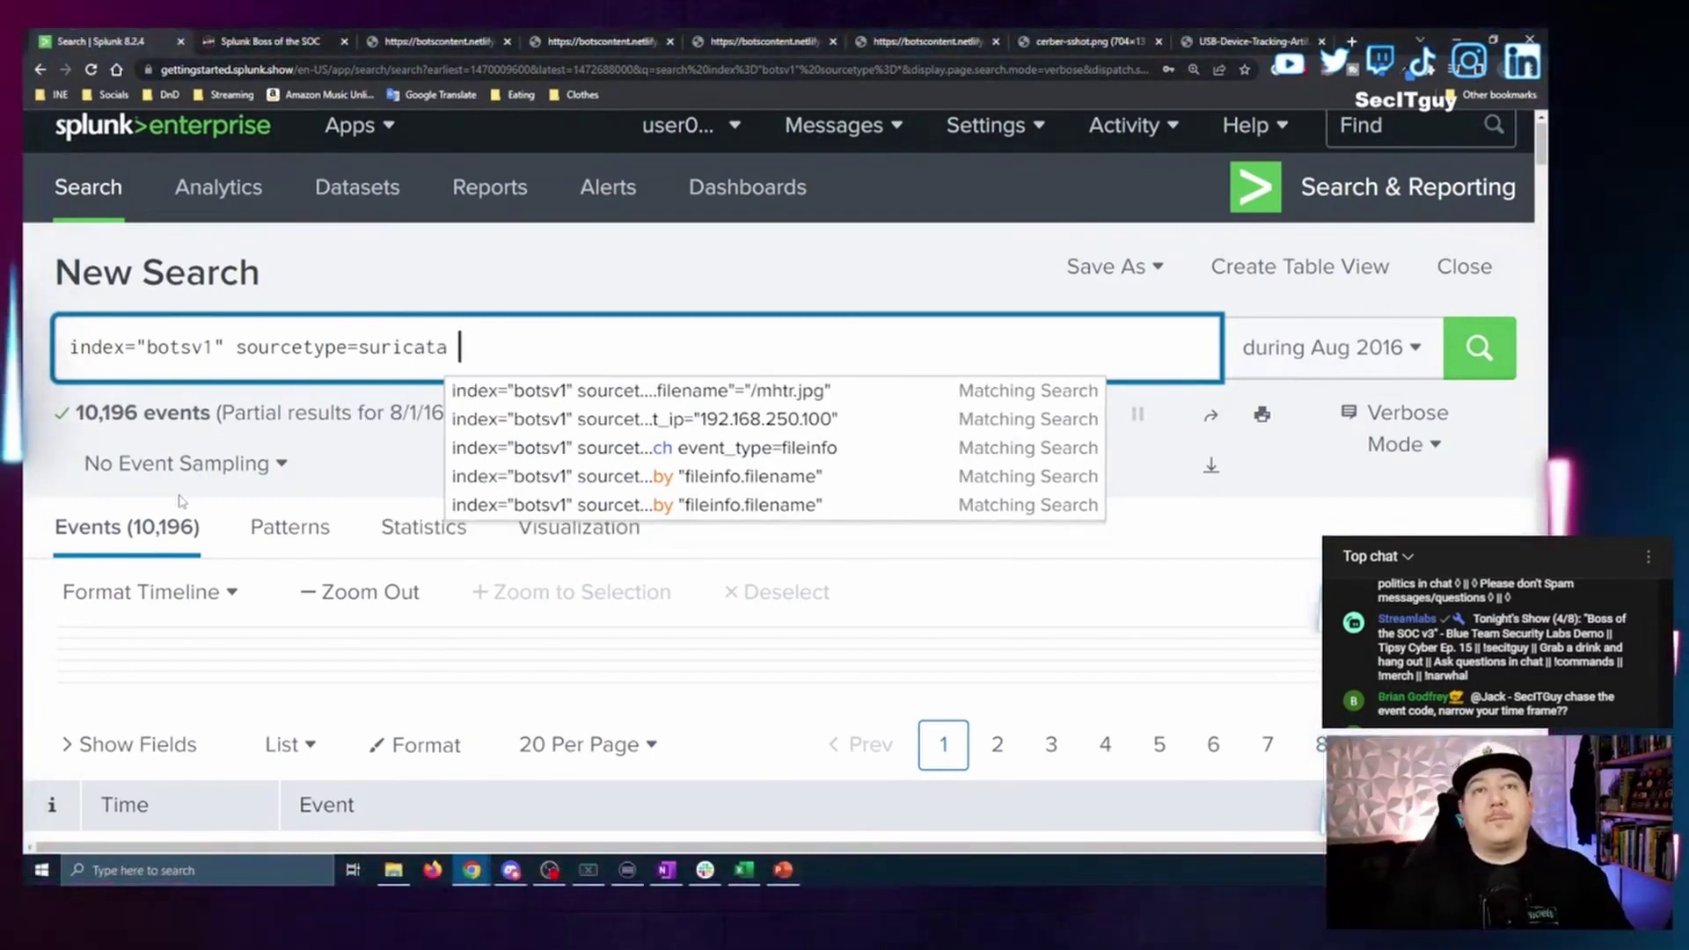
text( ")
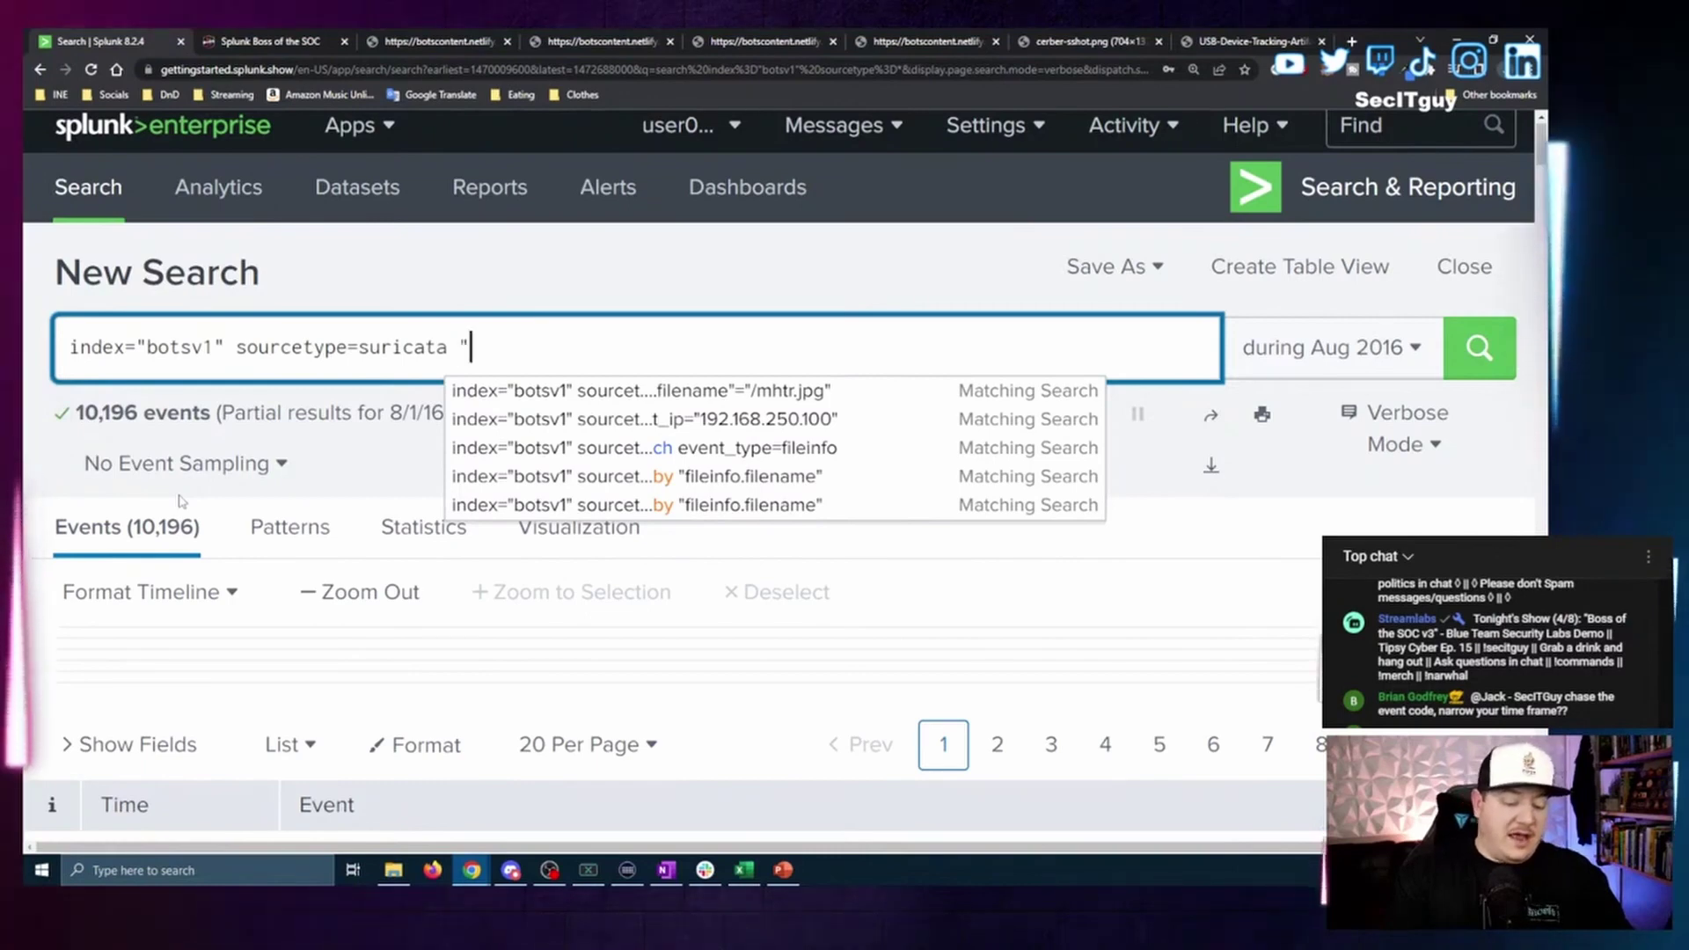
text(cerber")
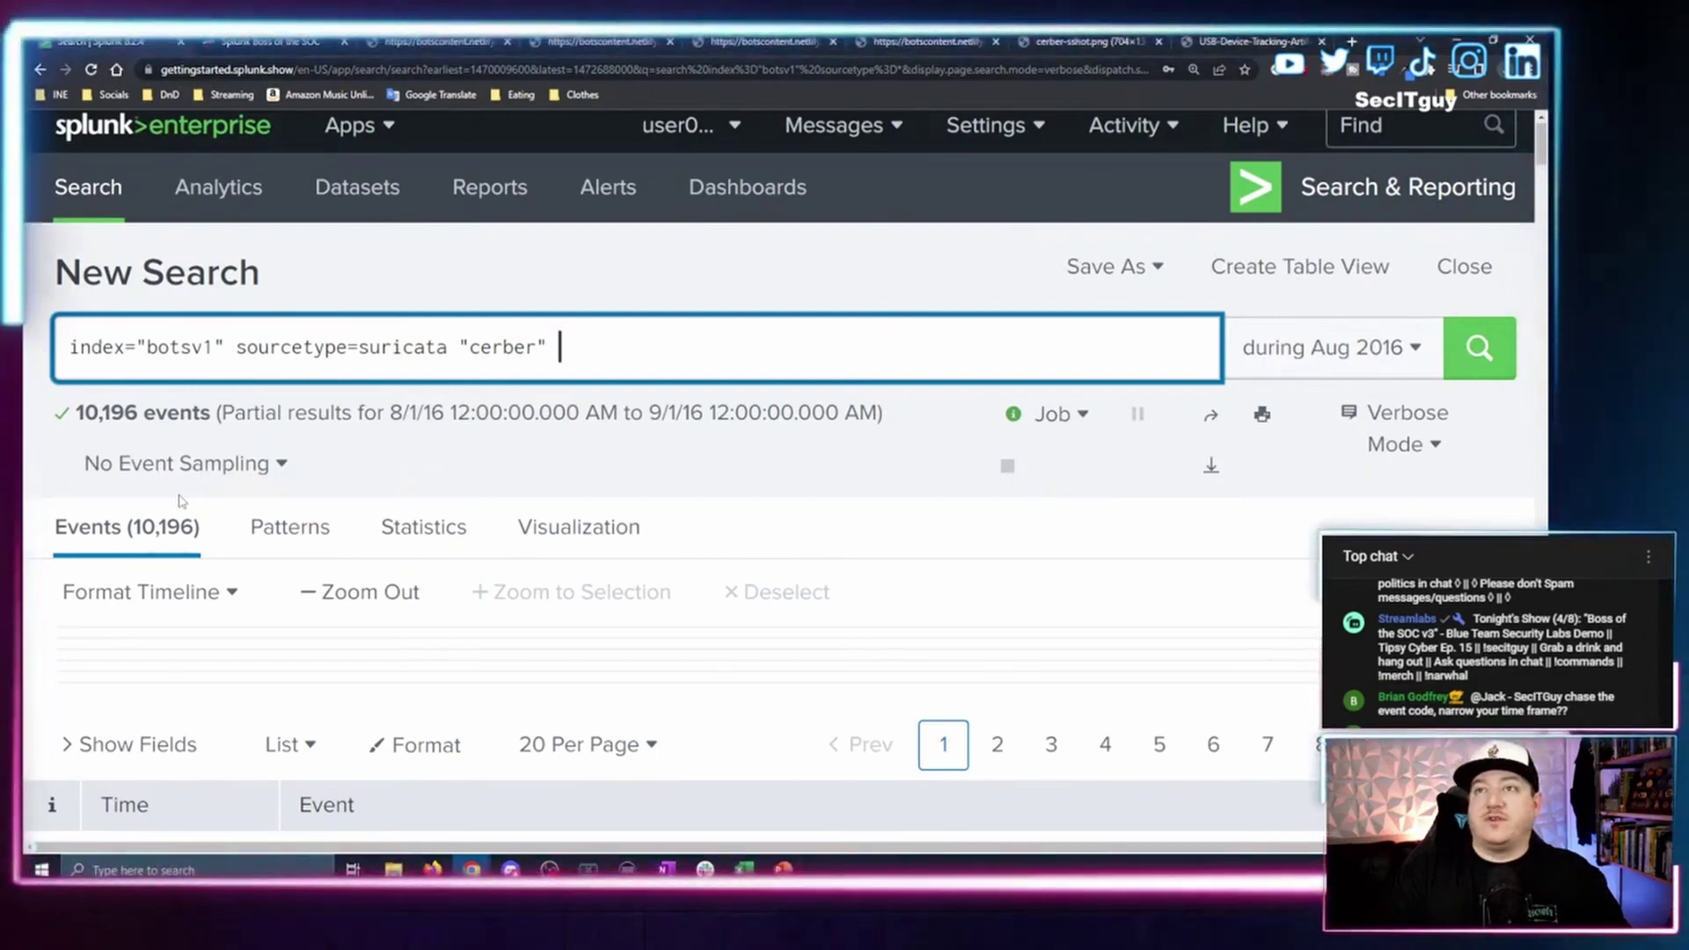
key(Return)
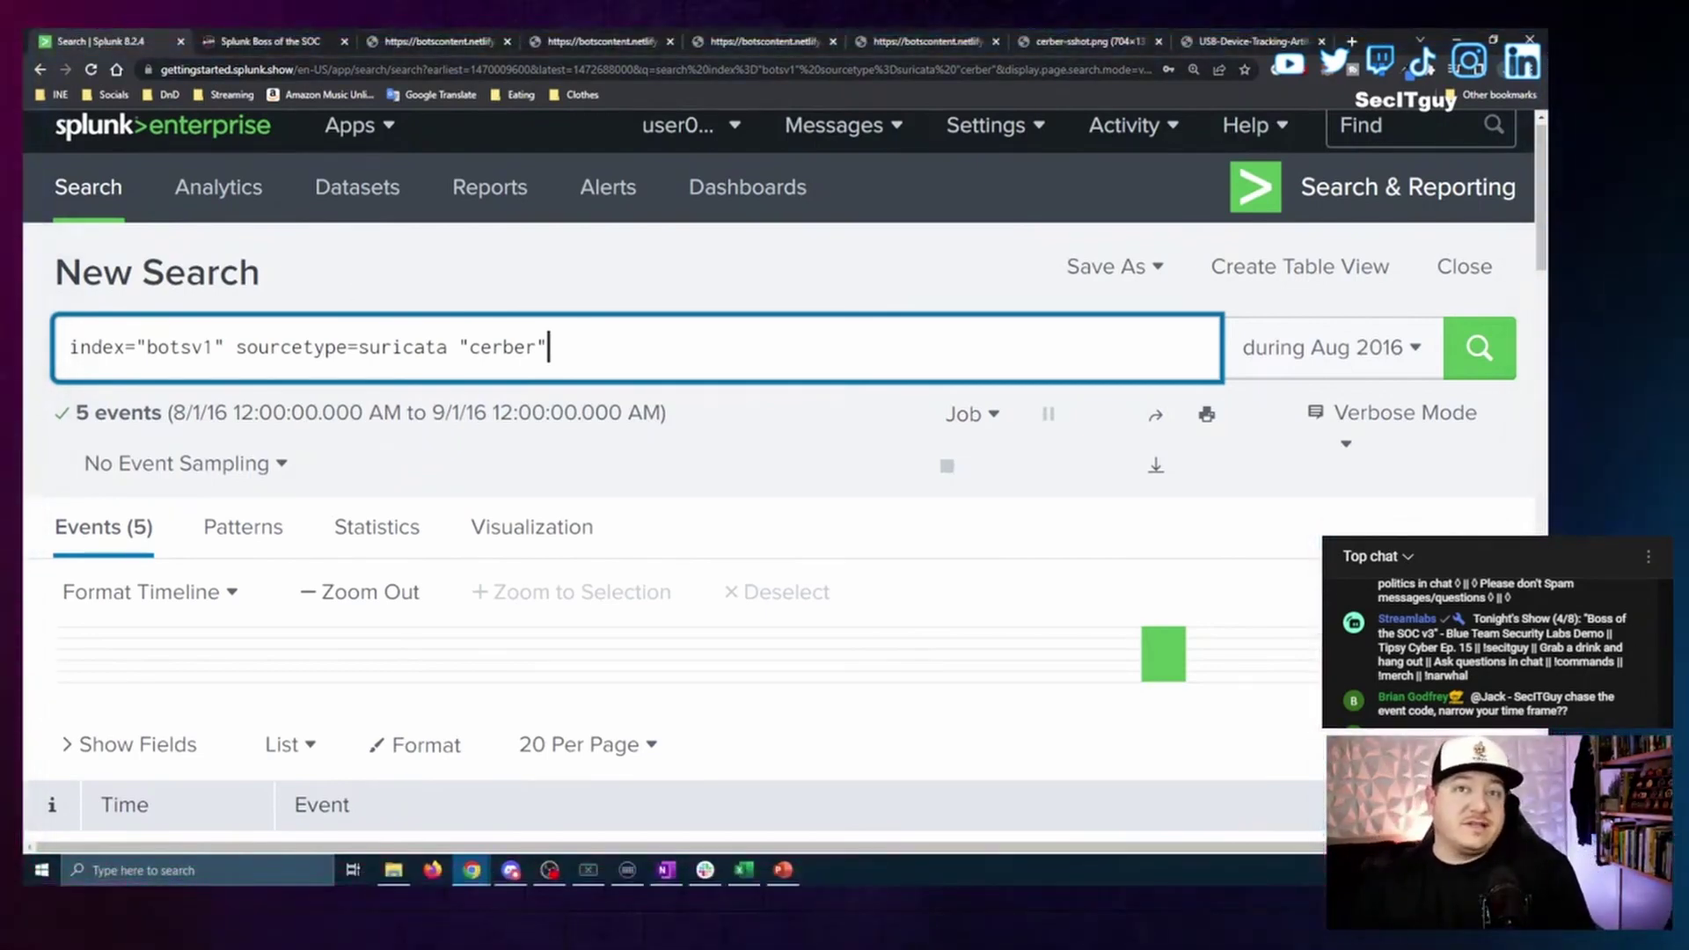
Expand the first Suricata event, from 5:15:12.668 PM, and examine its field list for the fields holding the alert signature ID.
scroll(369, 432, down, 6)
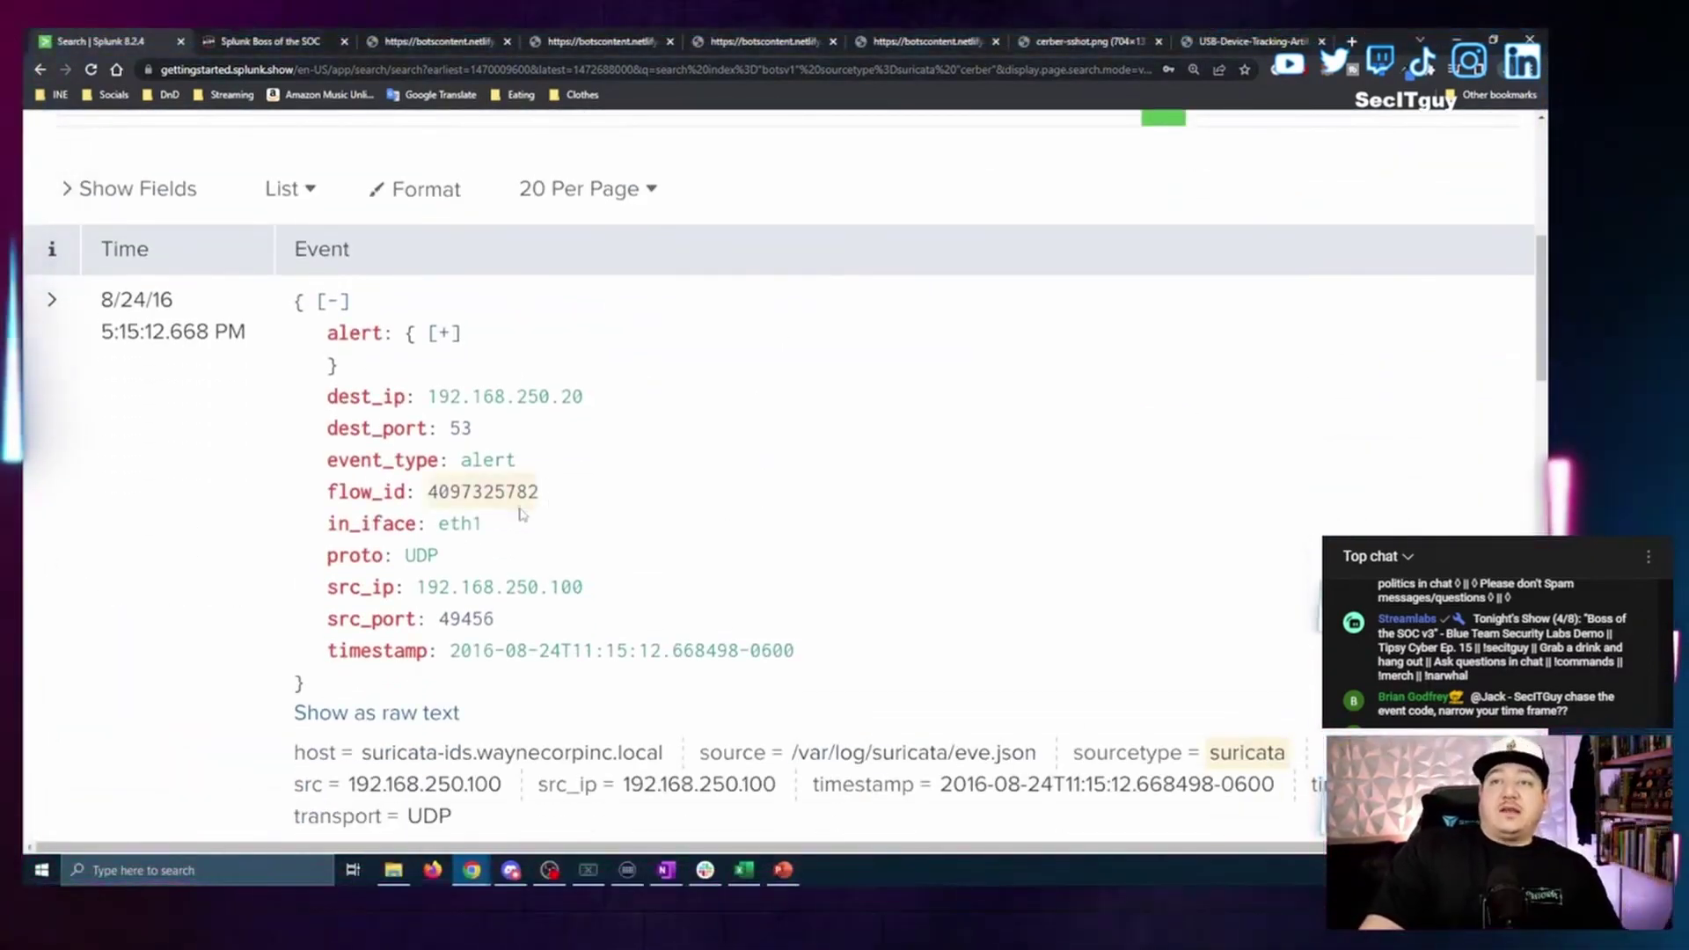
scroll(519, 514, down, 3)
scroll(516, 515, up, 3)
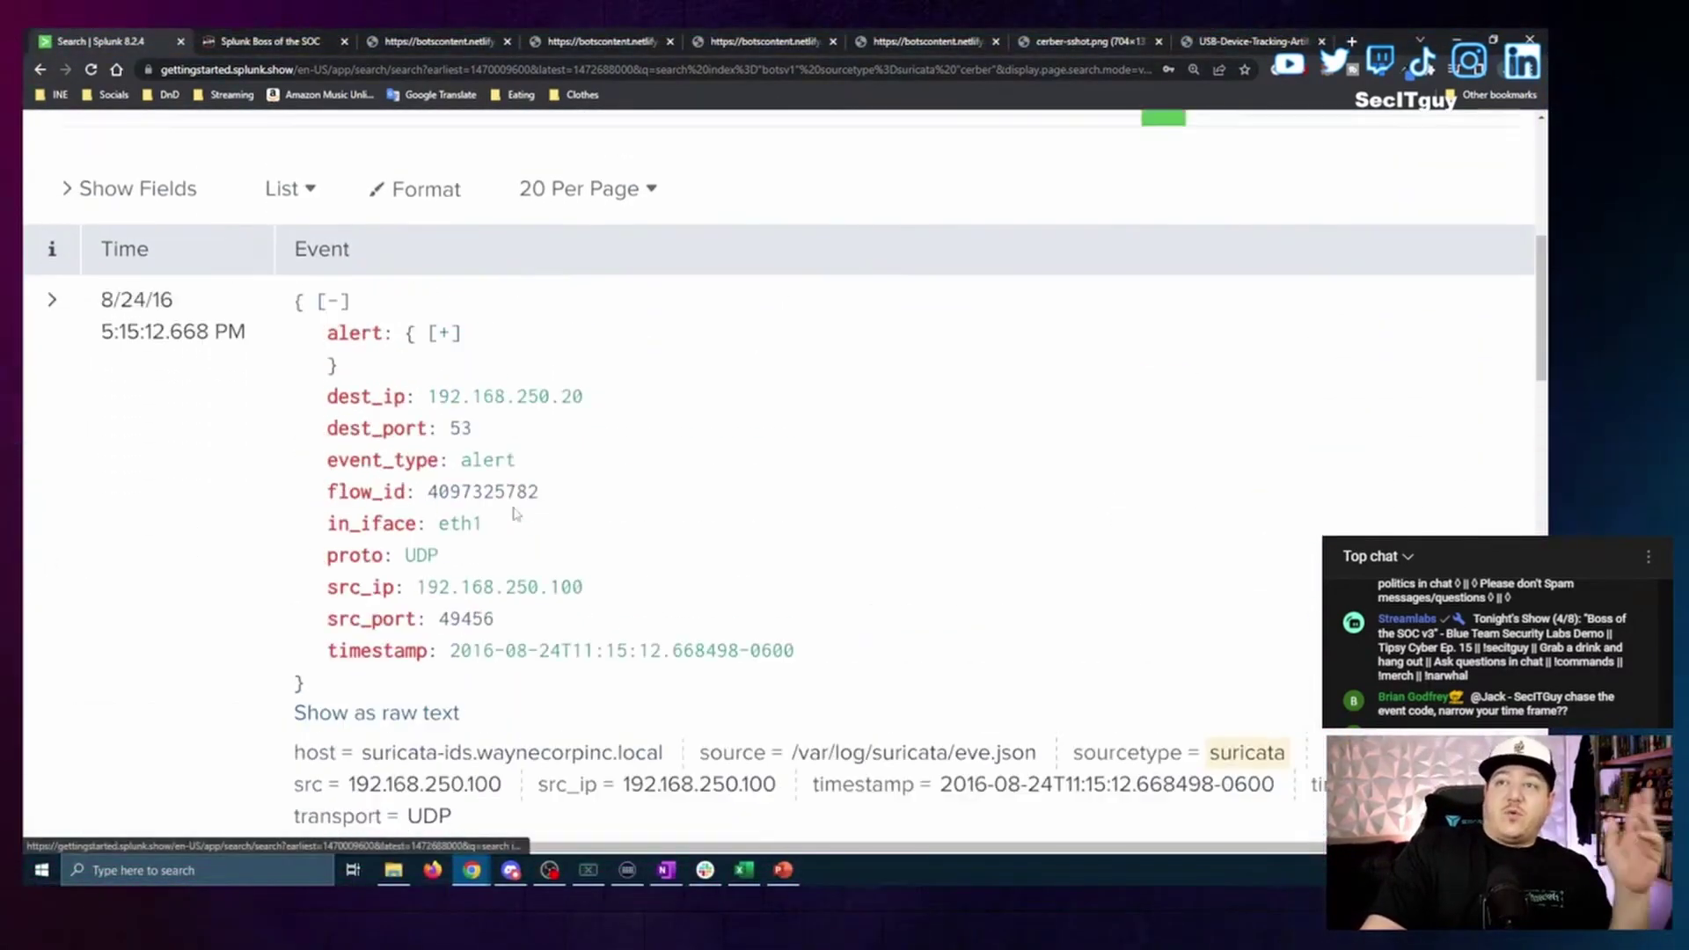
click(63, 333)
scroll(773, 415, down, 6)
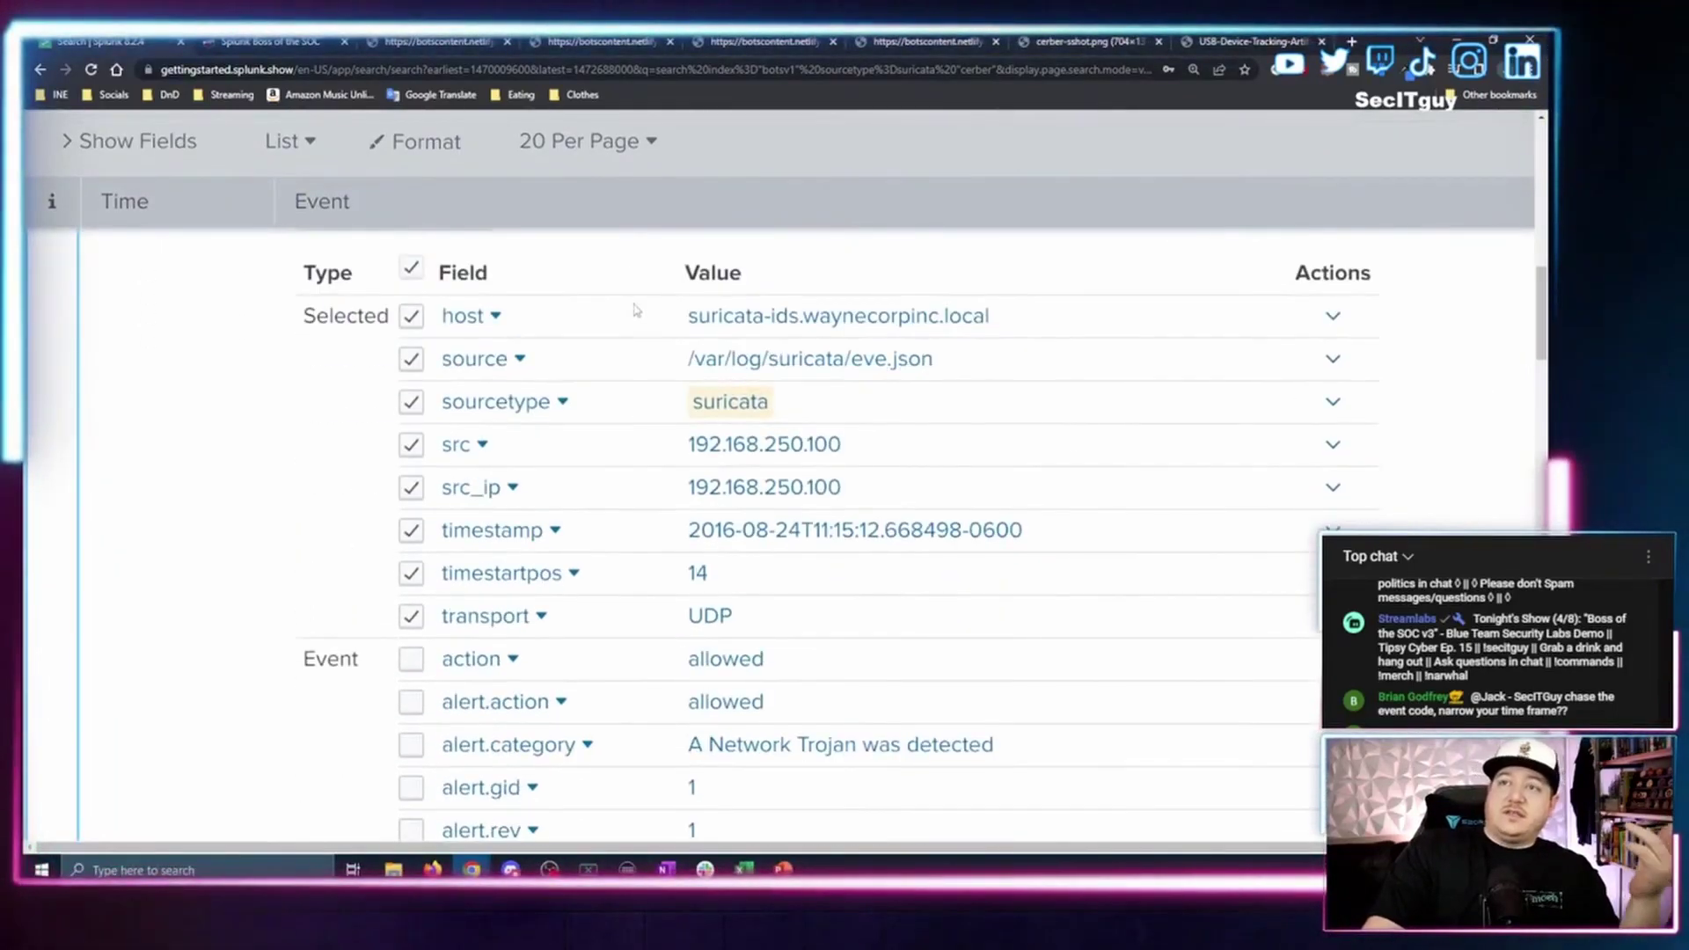
scroll(629, 276, down, 5)
scroll(617, 391, down, 14)
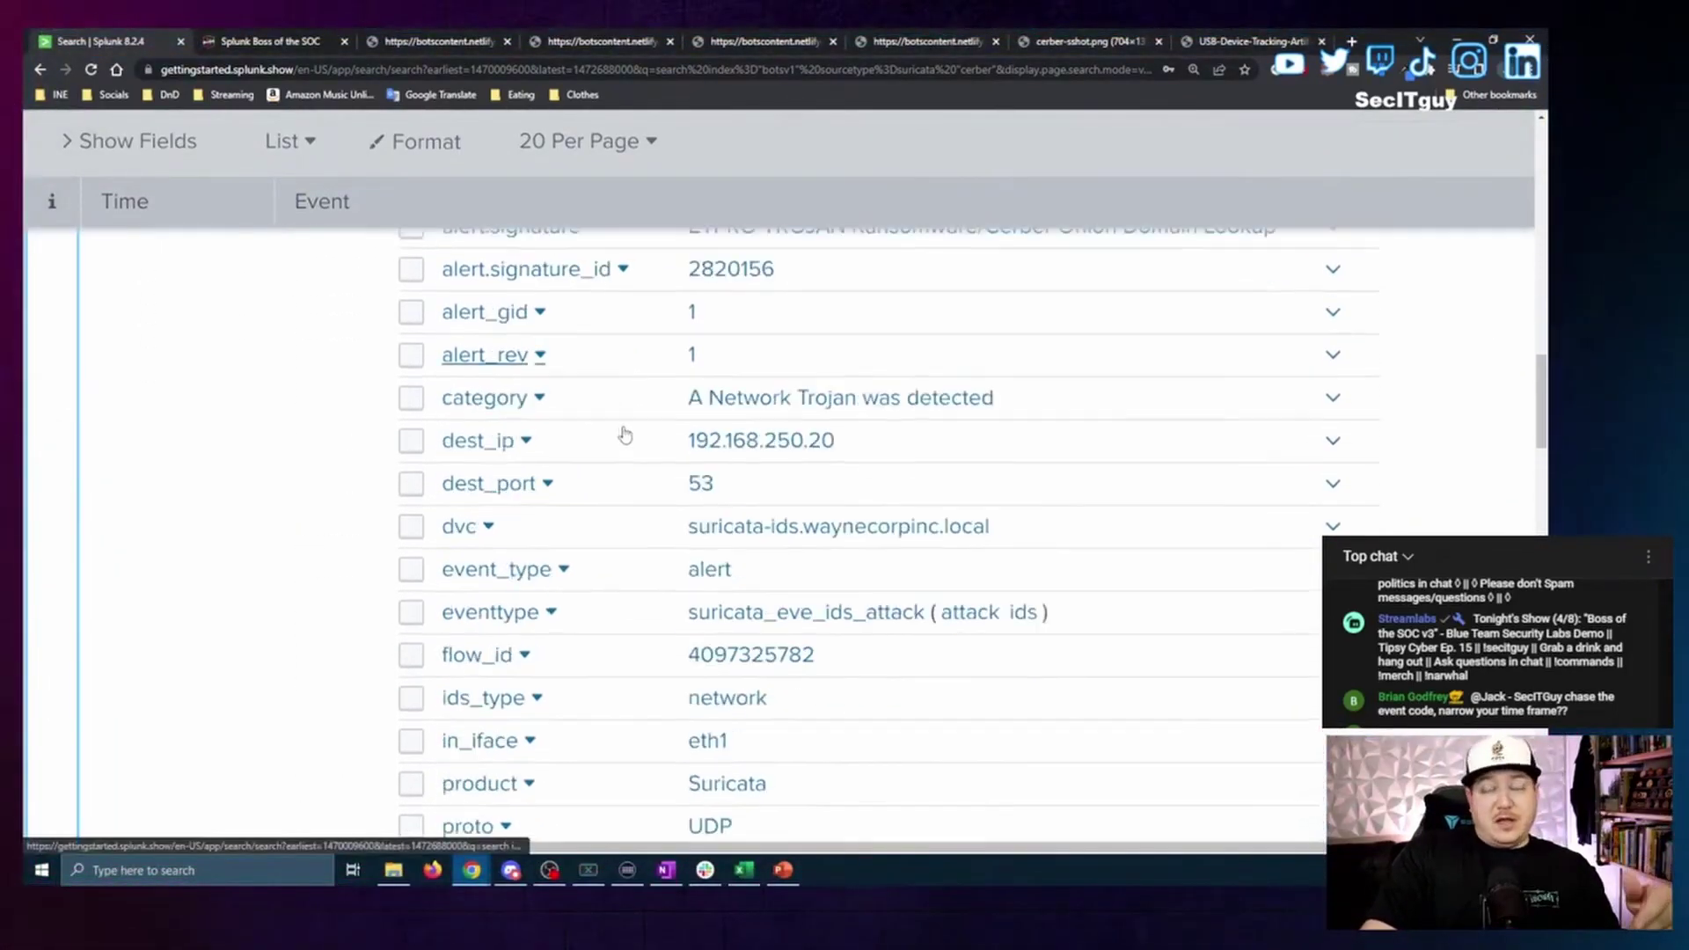
scroll(612, 573, up, 10)
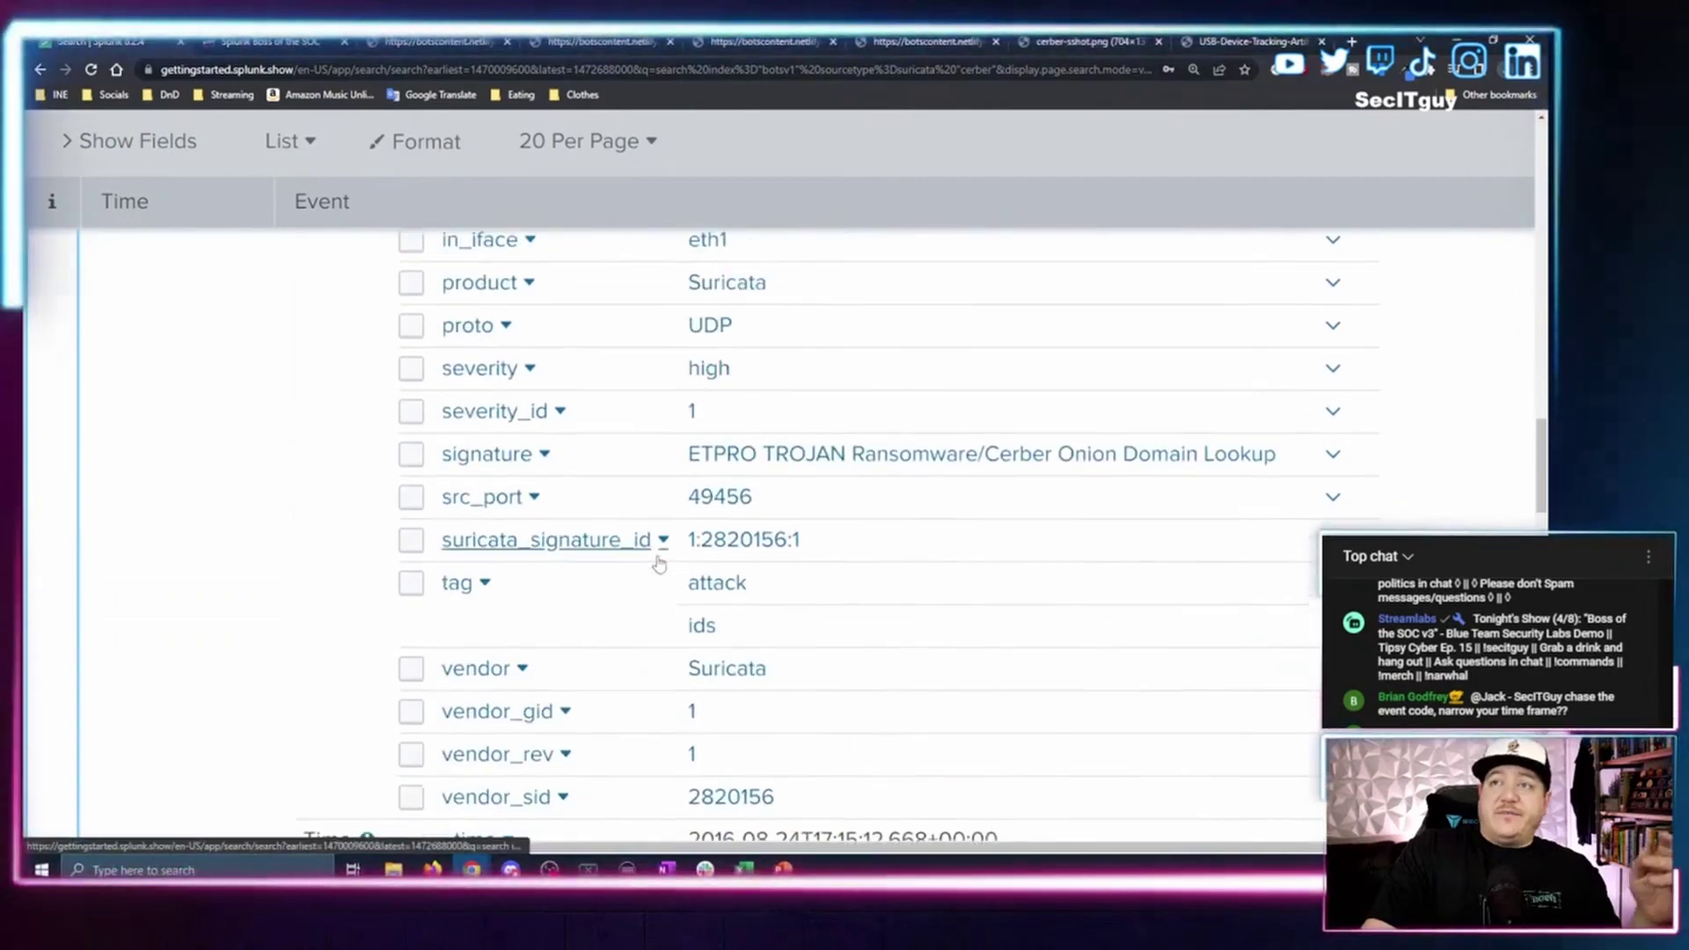
scroll(510, 239, up, 3)
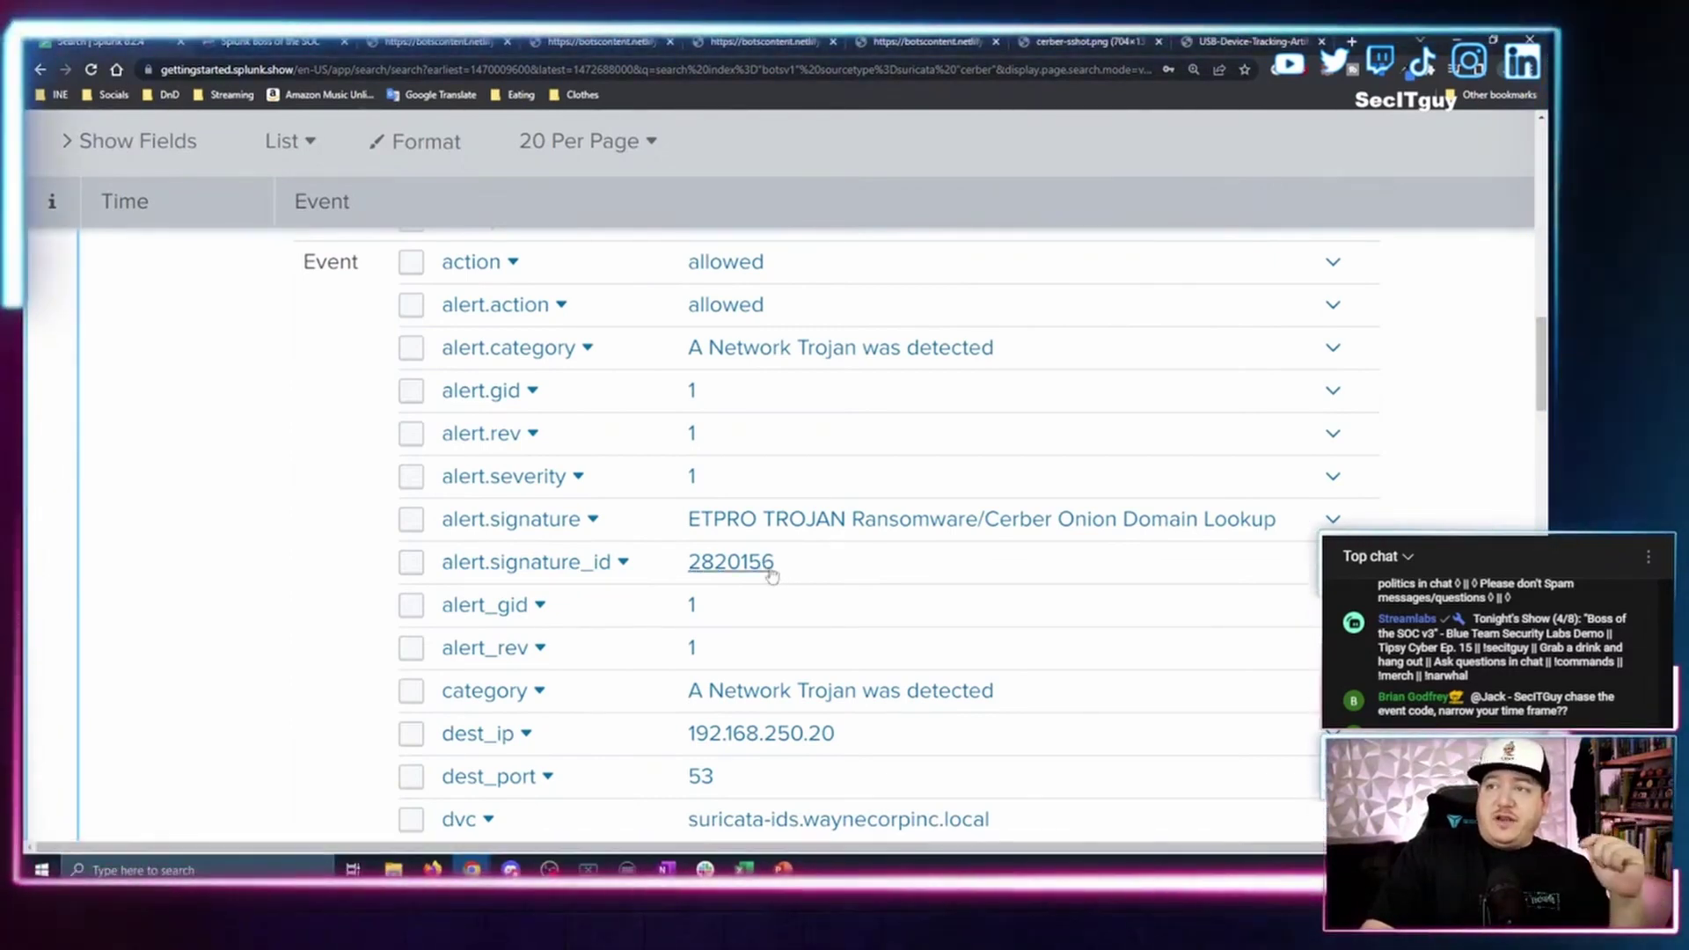
Add the event's alert.signature_id to the search and delete the value 2820156 from the query.
click(759, 567)
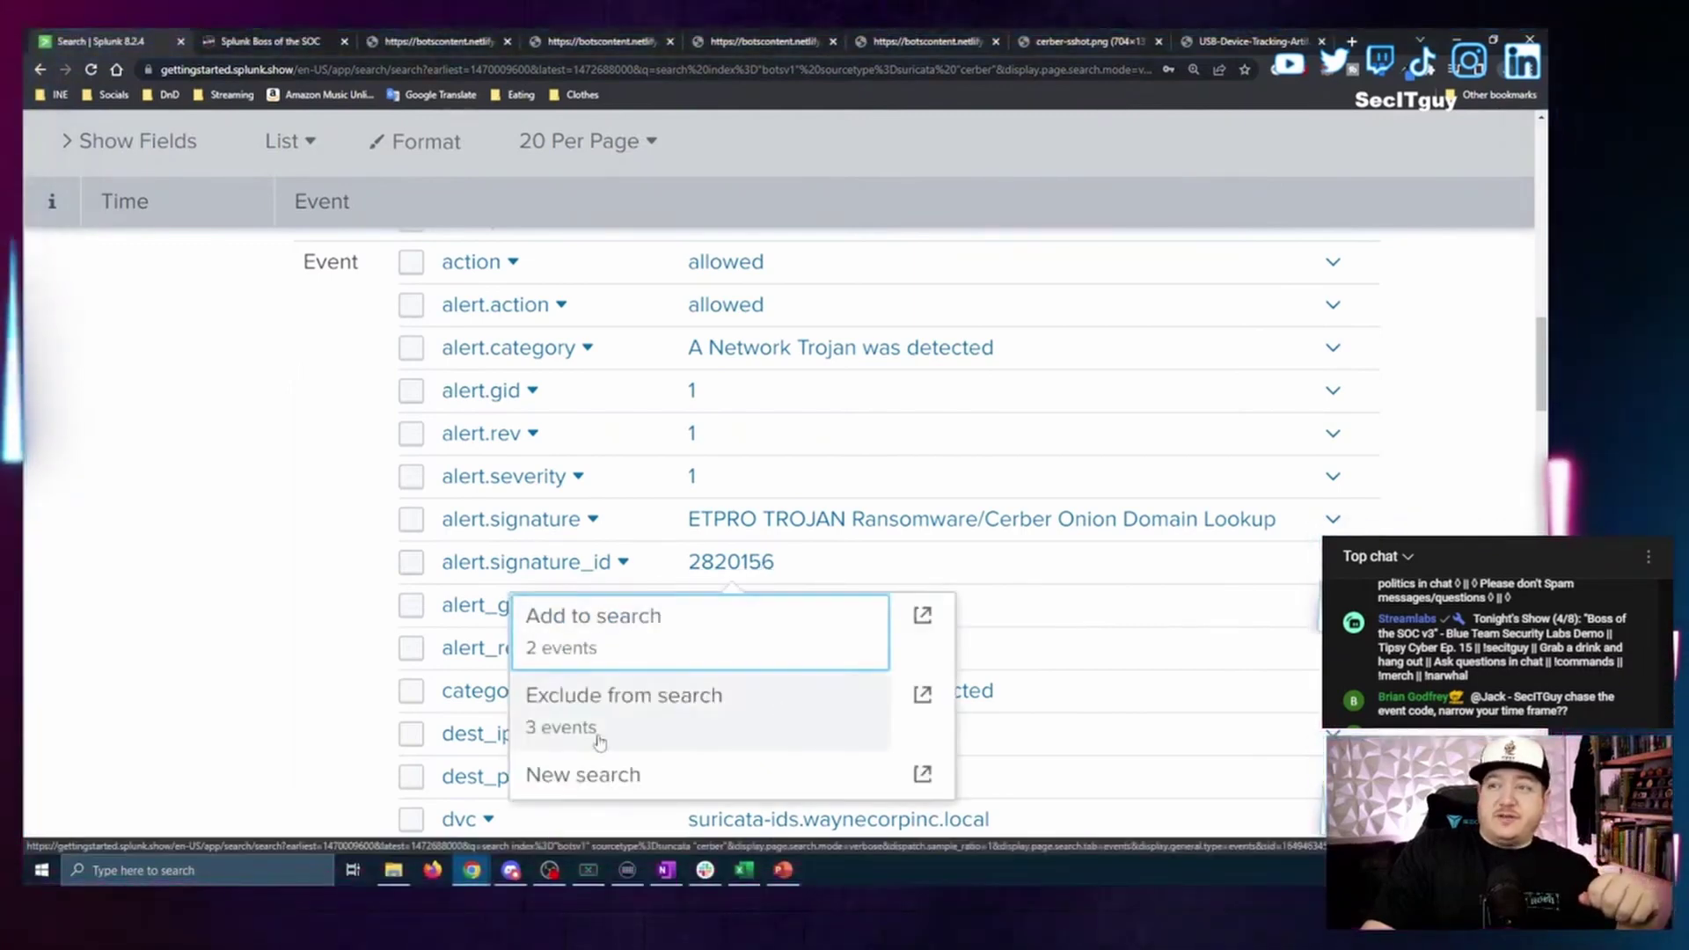
click(626, 652)
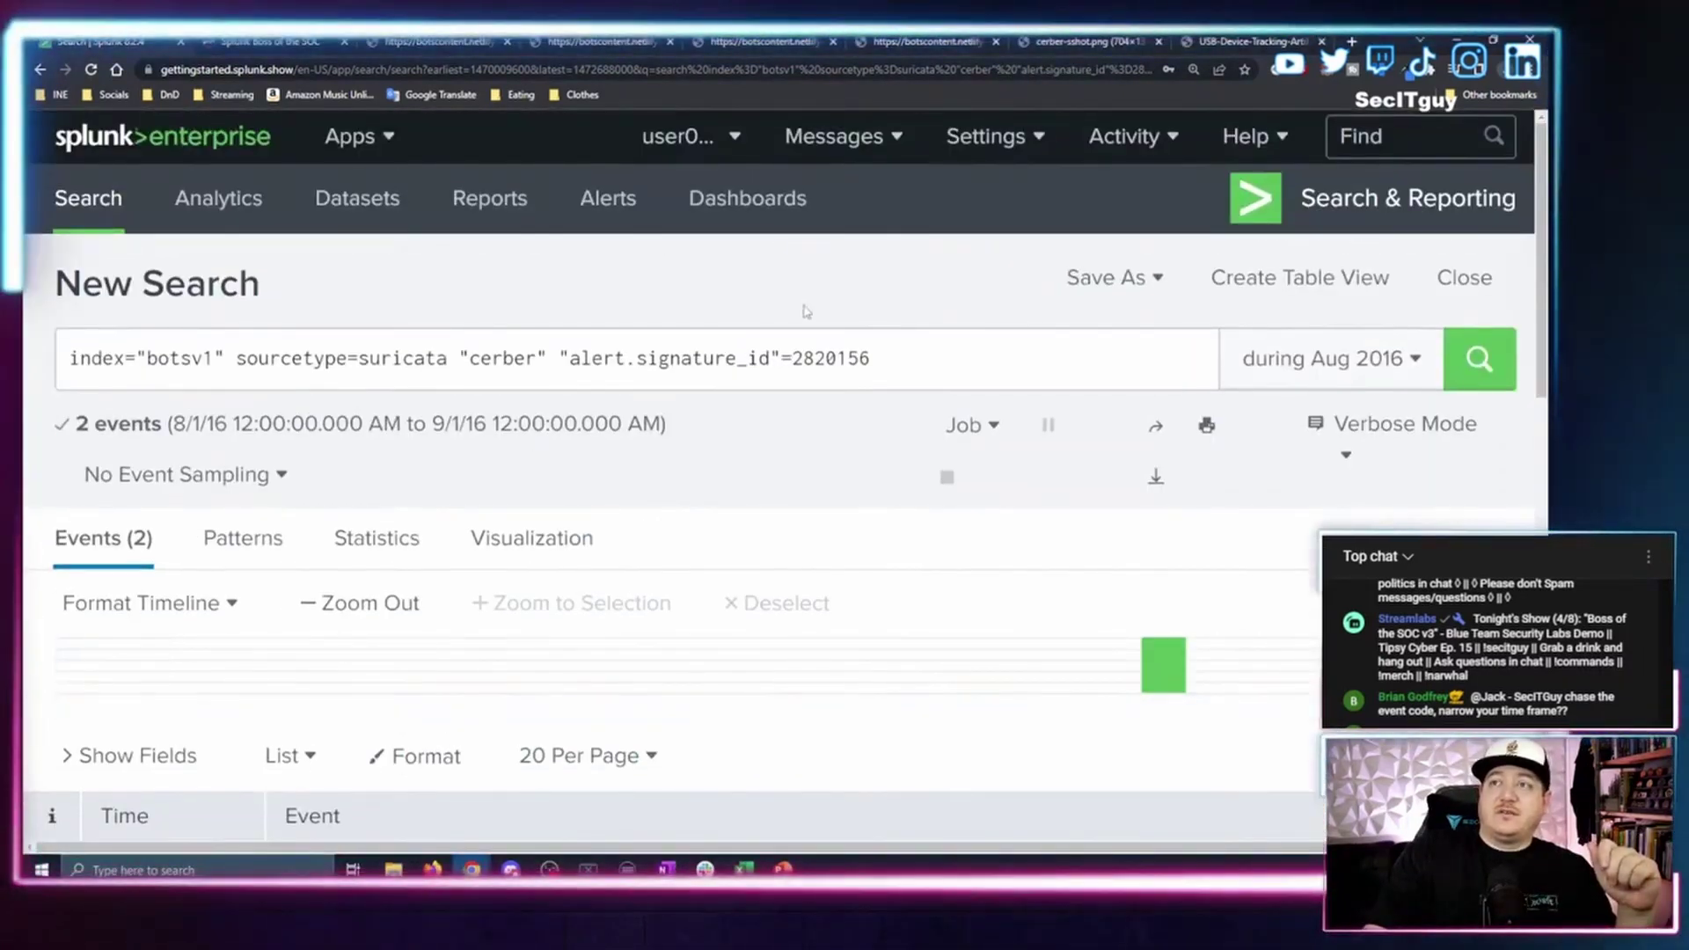
click(889, 361)
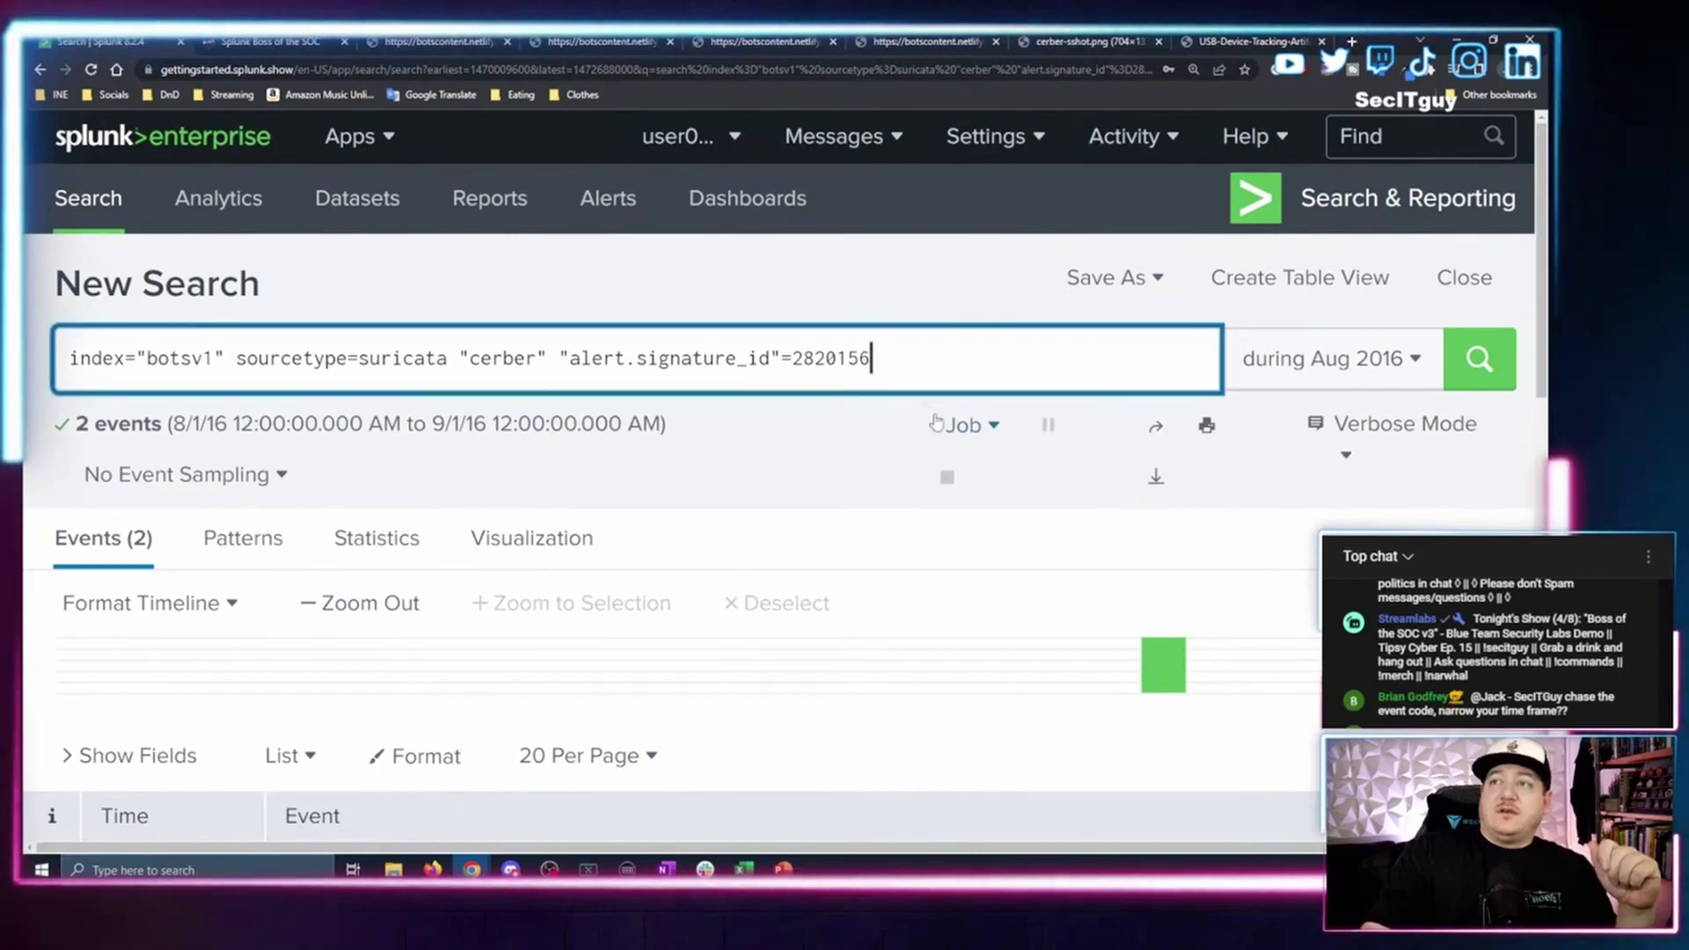
key(BackSpace)
key(BackSpace)
key(BackSpace)
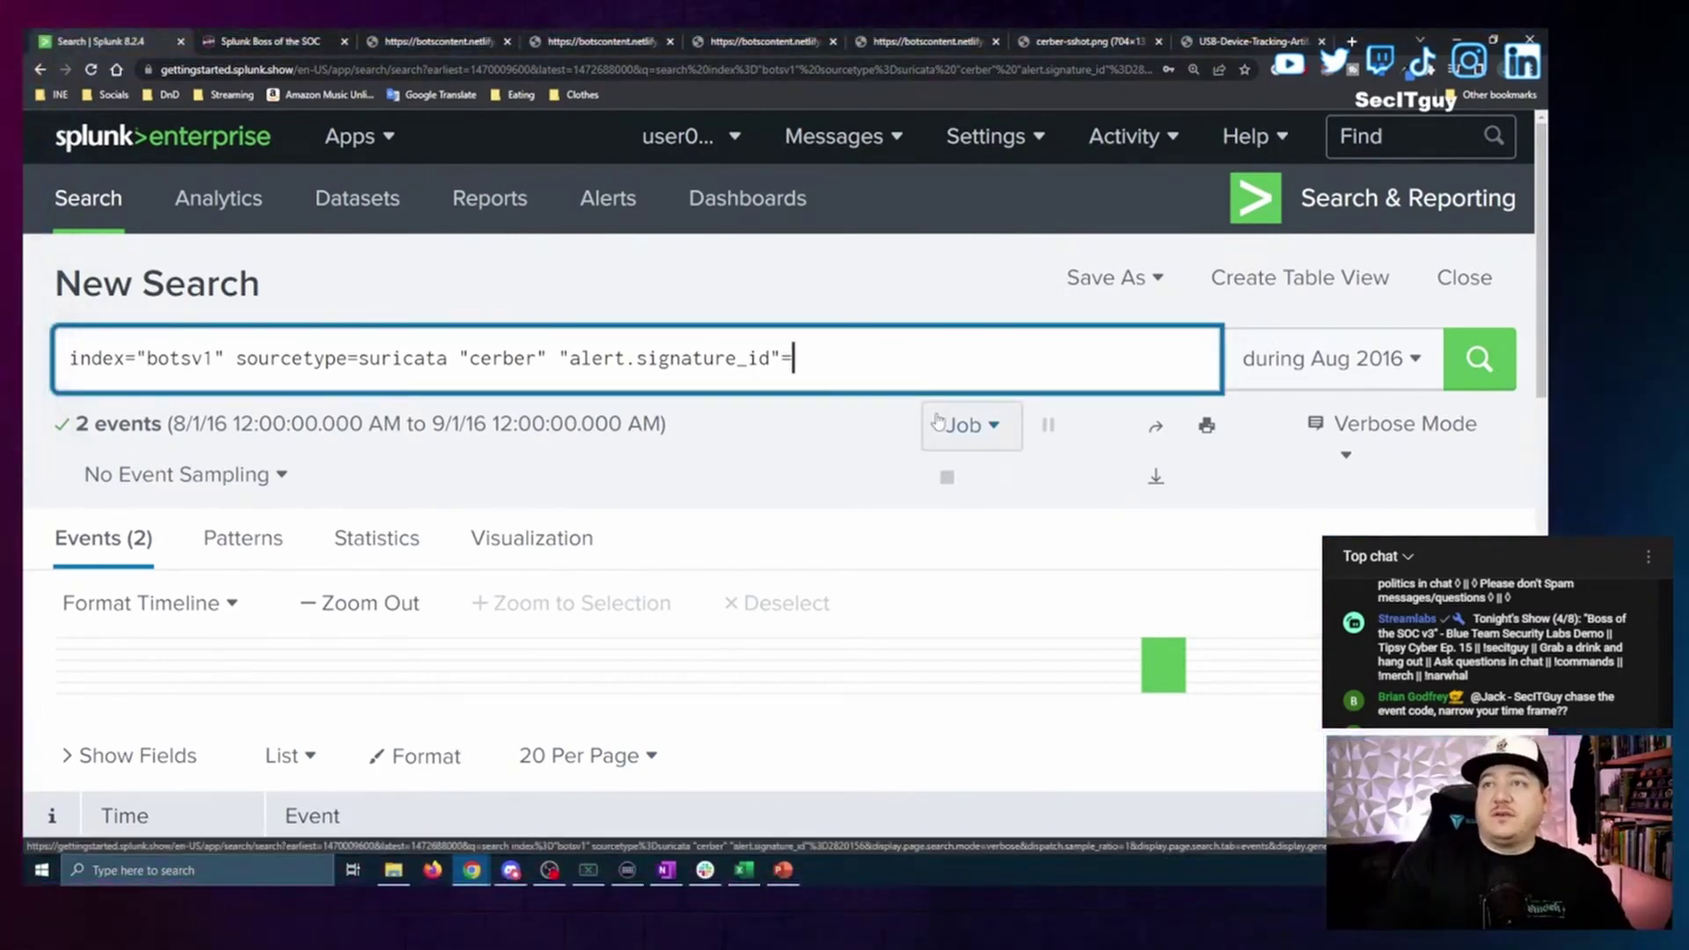
Change the query to index="botsv1" sourcetype=suricata "cerber" | stats count by "alert.signature_id" and run it.
key(ctrl+Left)
key(ctrl+Left)
key(ctrl+Left)
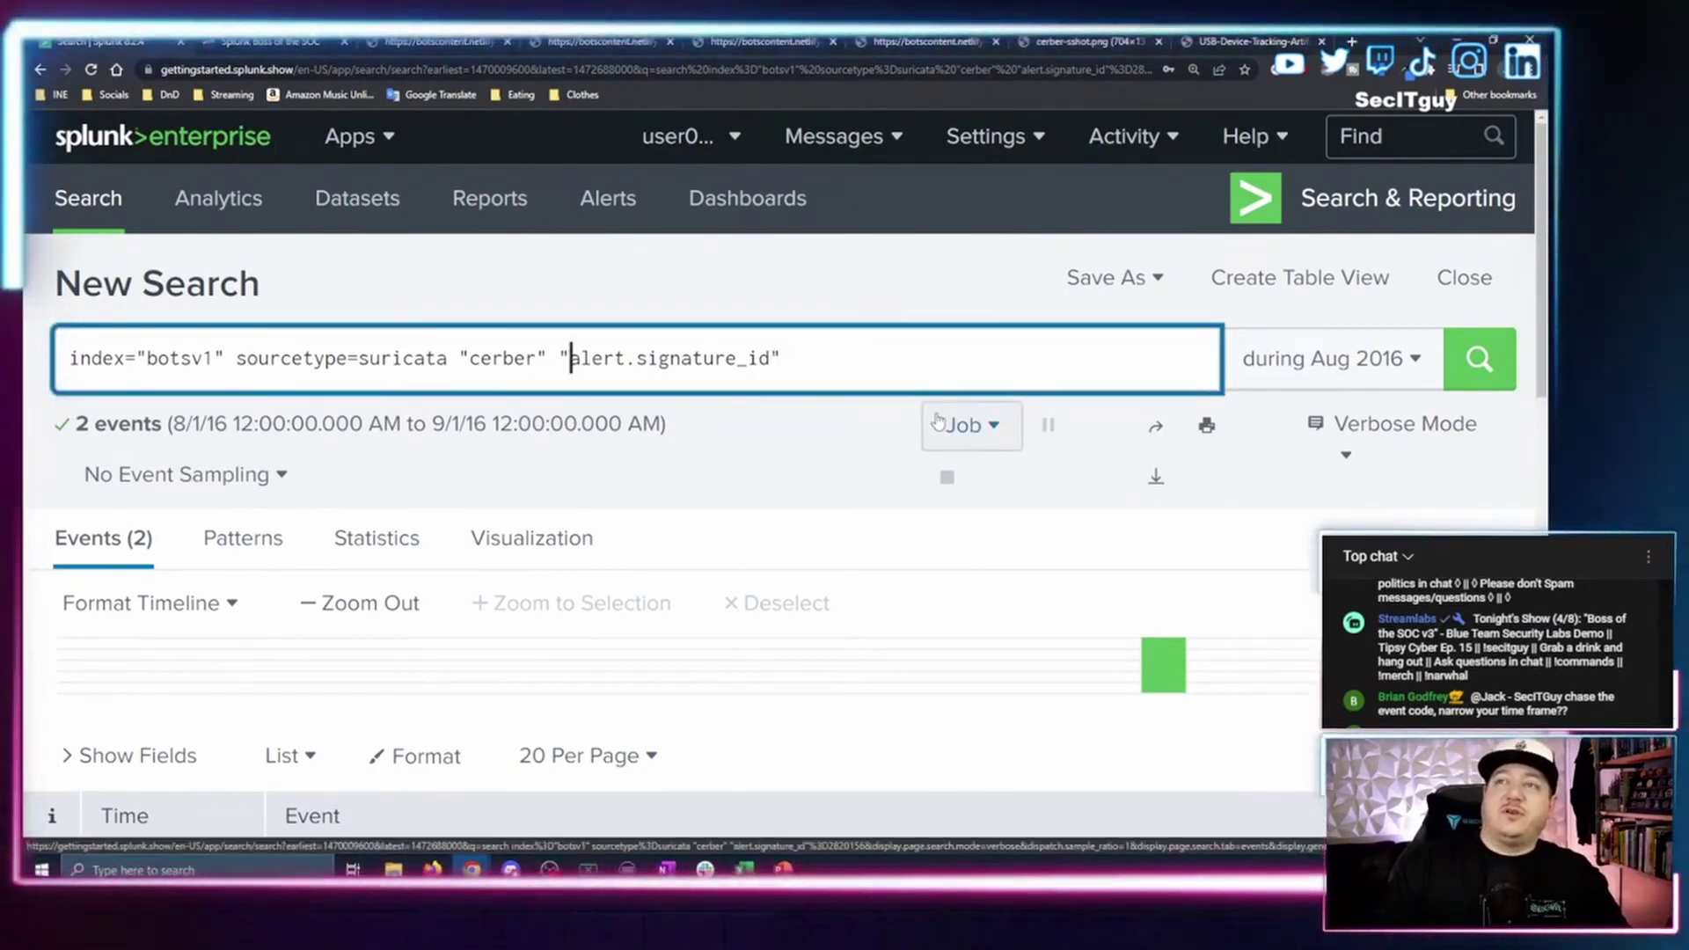
text(| )
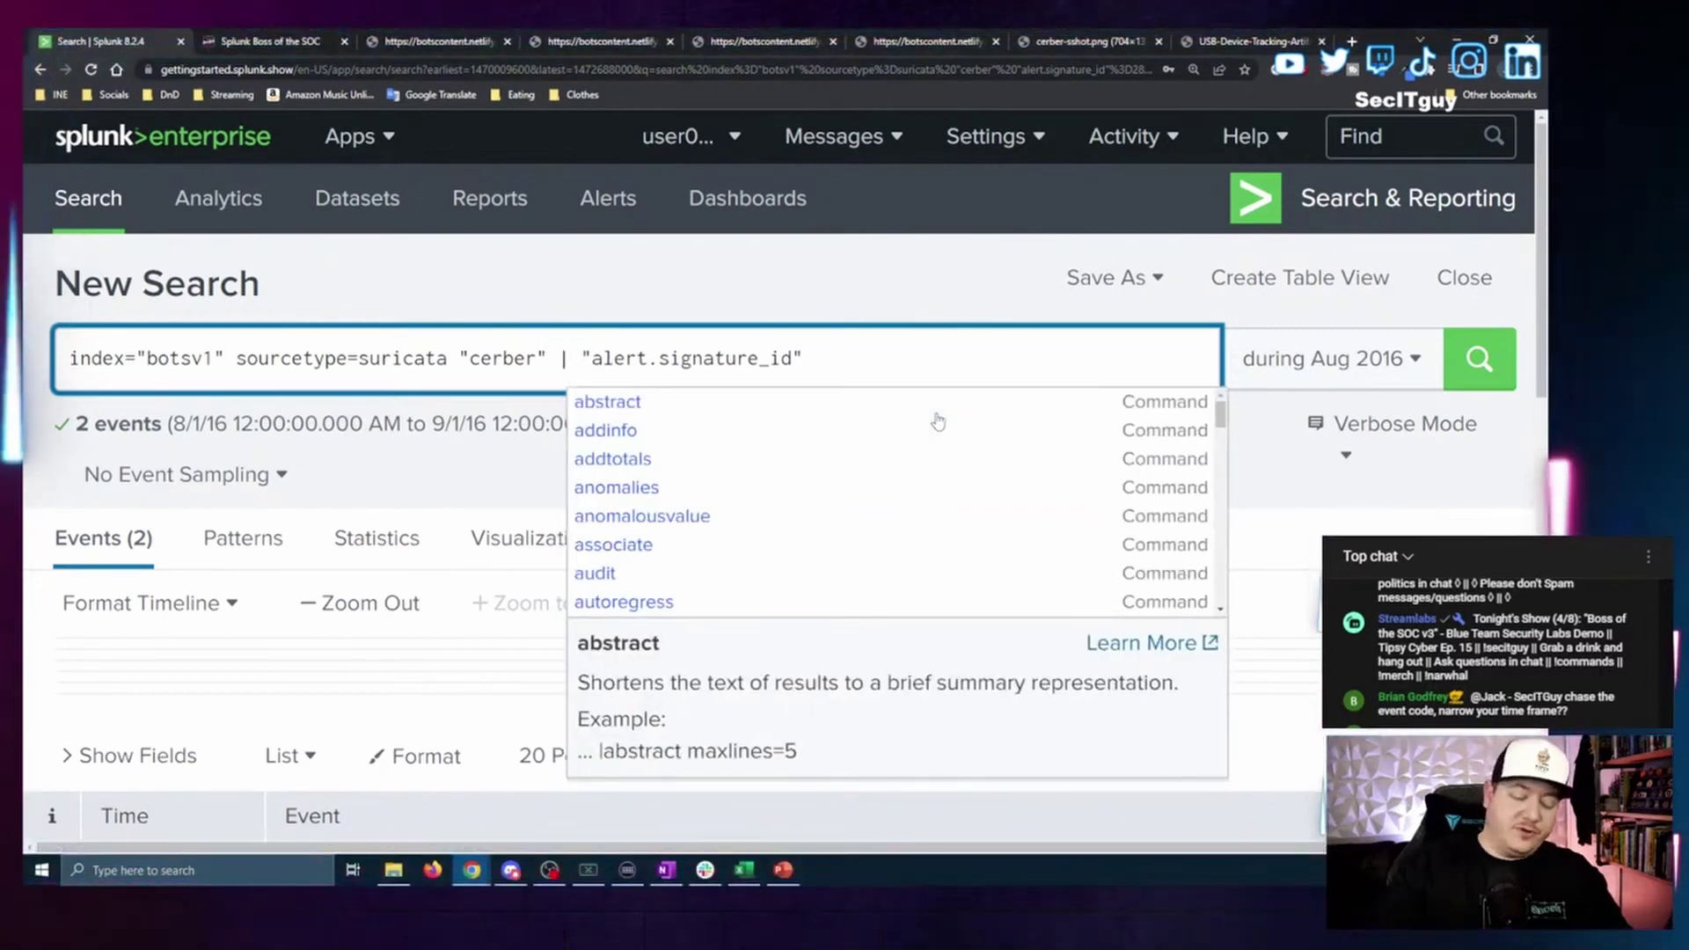
text(stats count )
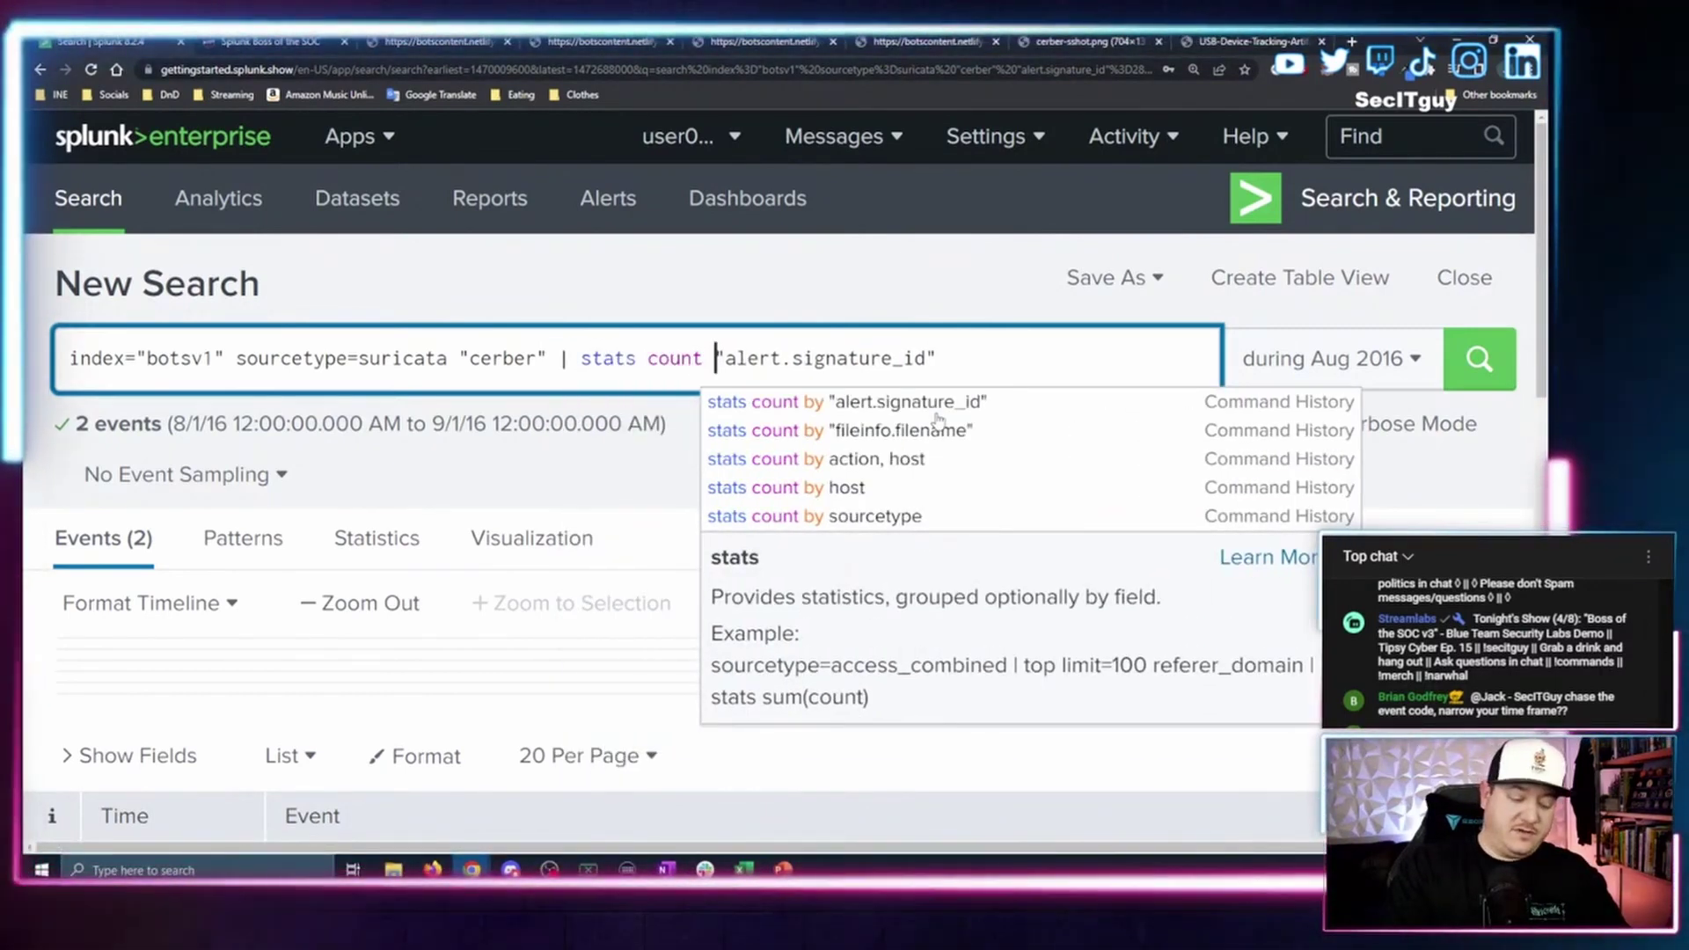
text(by)
key(Return)
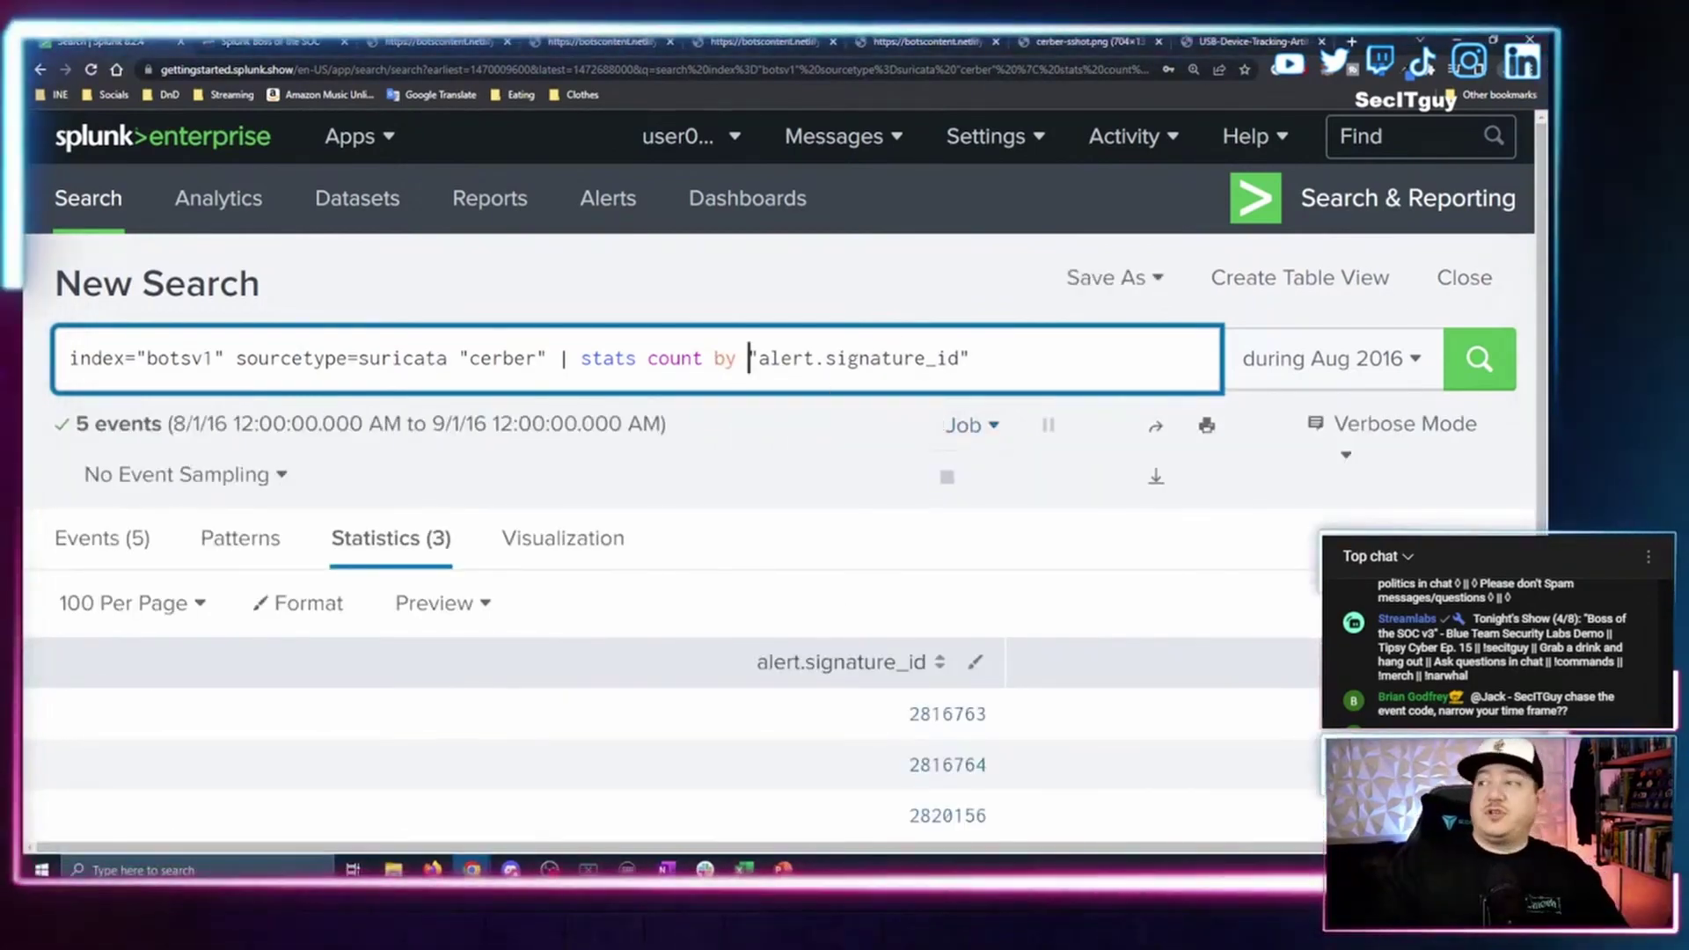
Enlarge the statistics table, compare the counts per signature ID and copy the ID with the lowest count.
scroll(938, 421, down, 3)
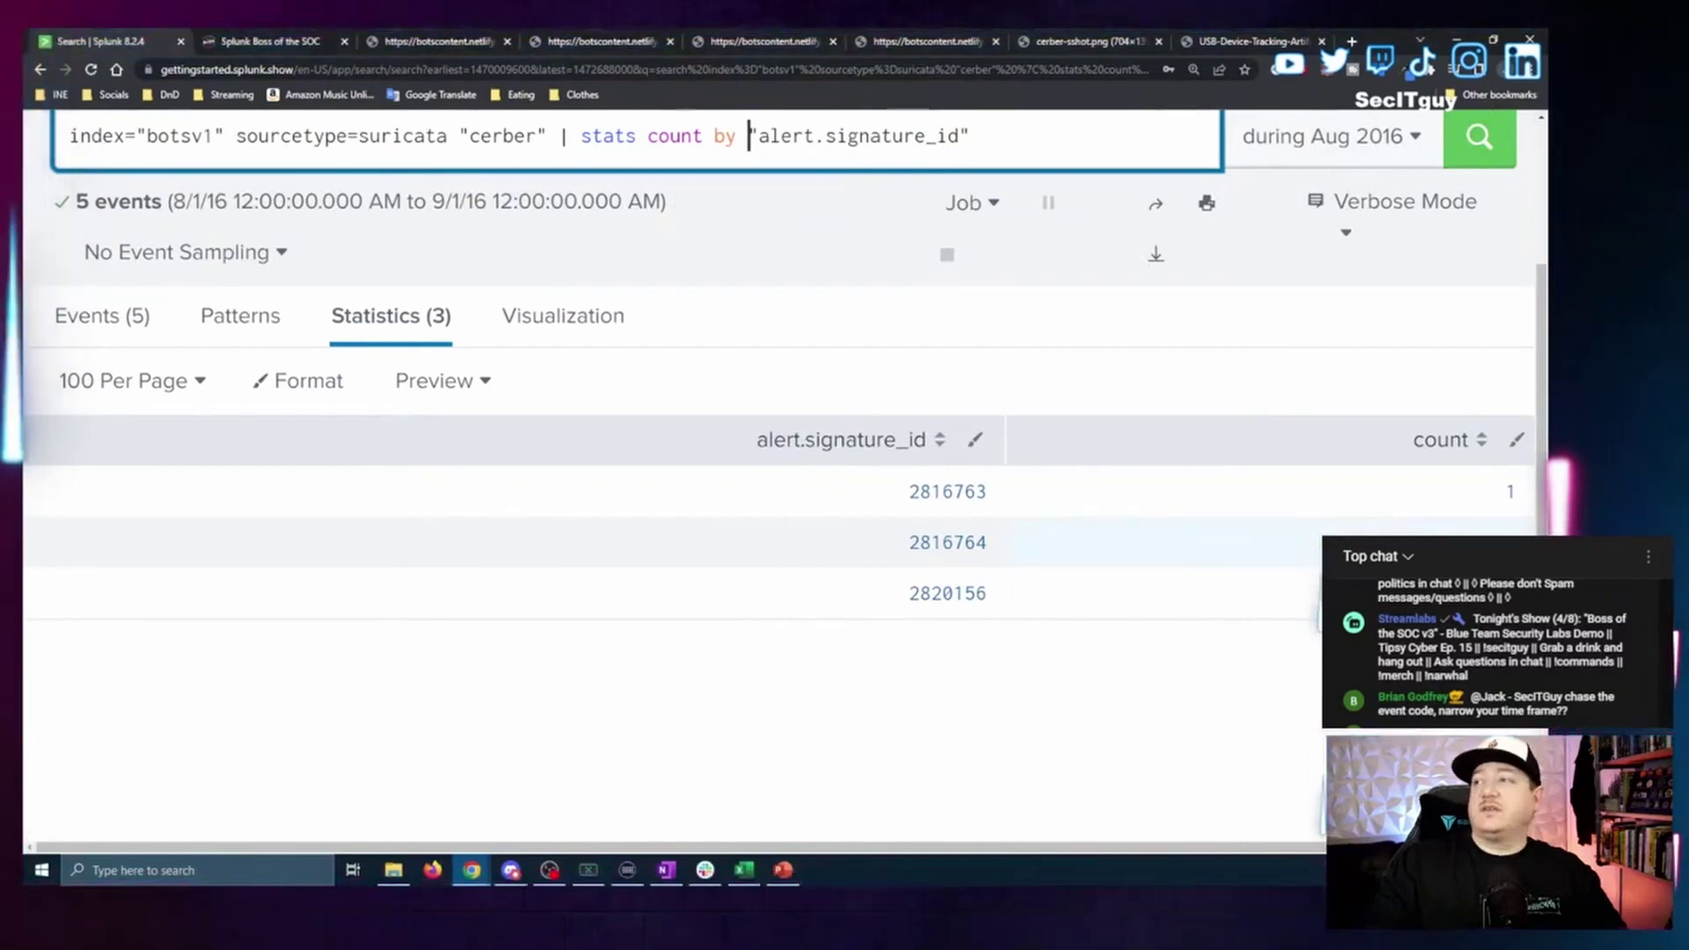
scroll(938, 422, down, 2)
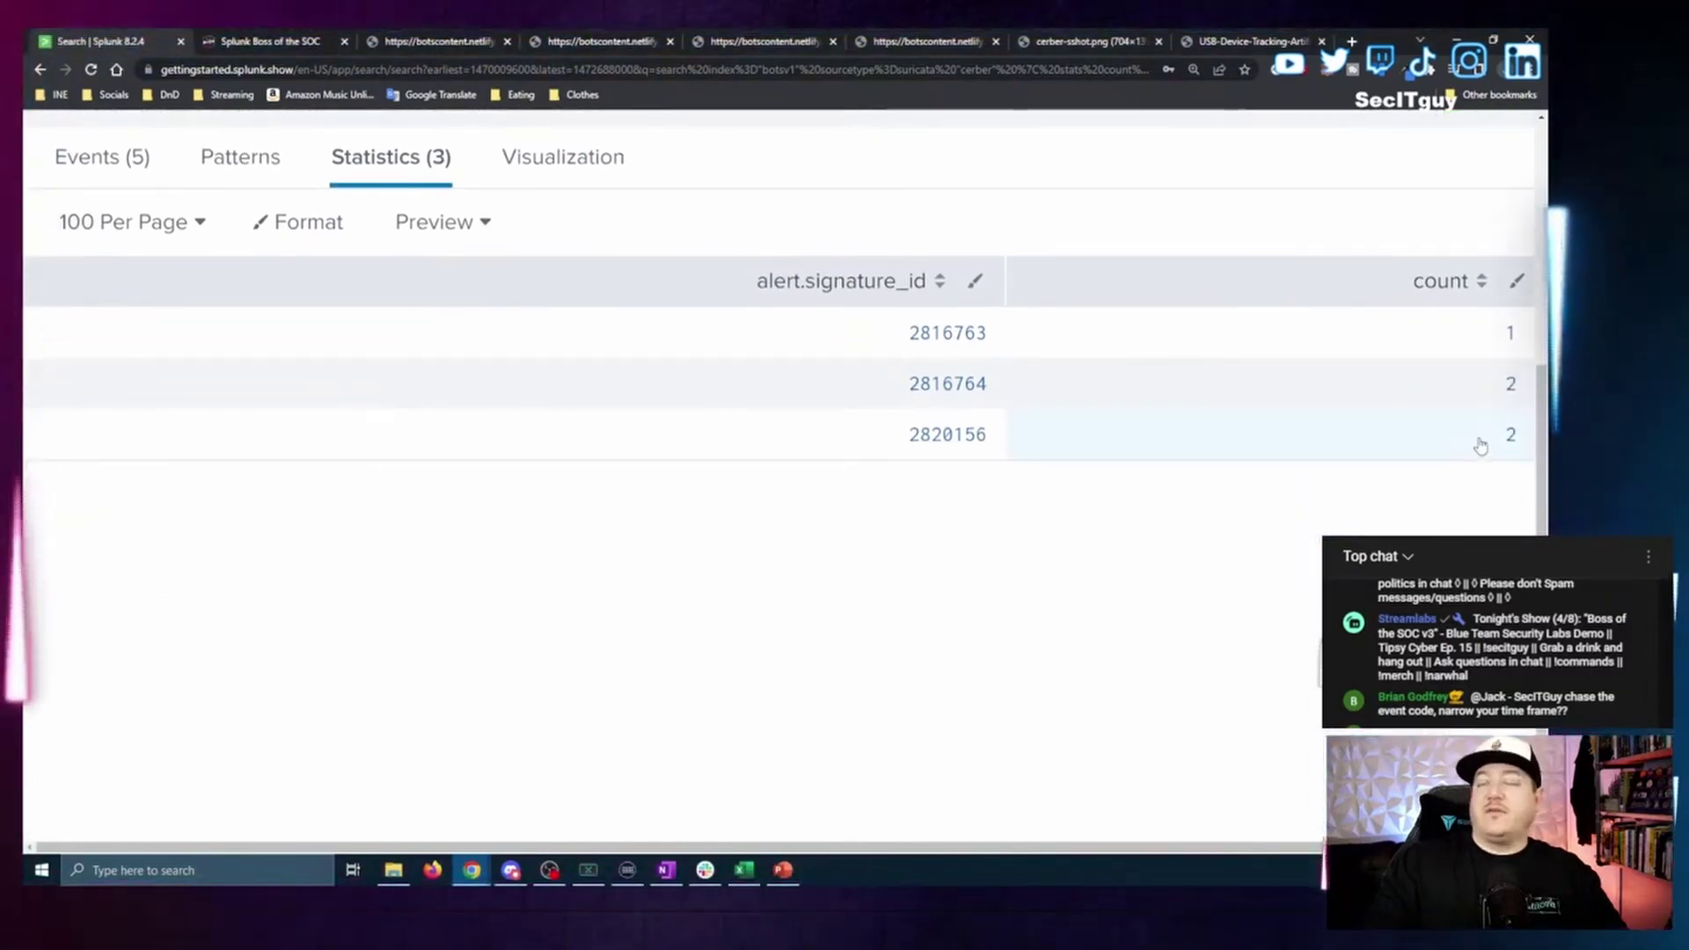
key(ctrl+plus)
key(ctrl+plus)
key(ctrl+plus)
scroll(1467, 461, down, 2)
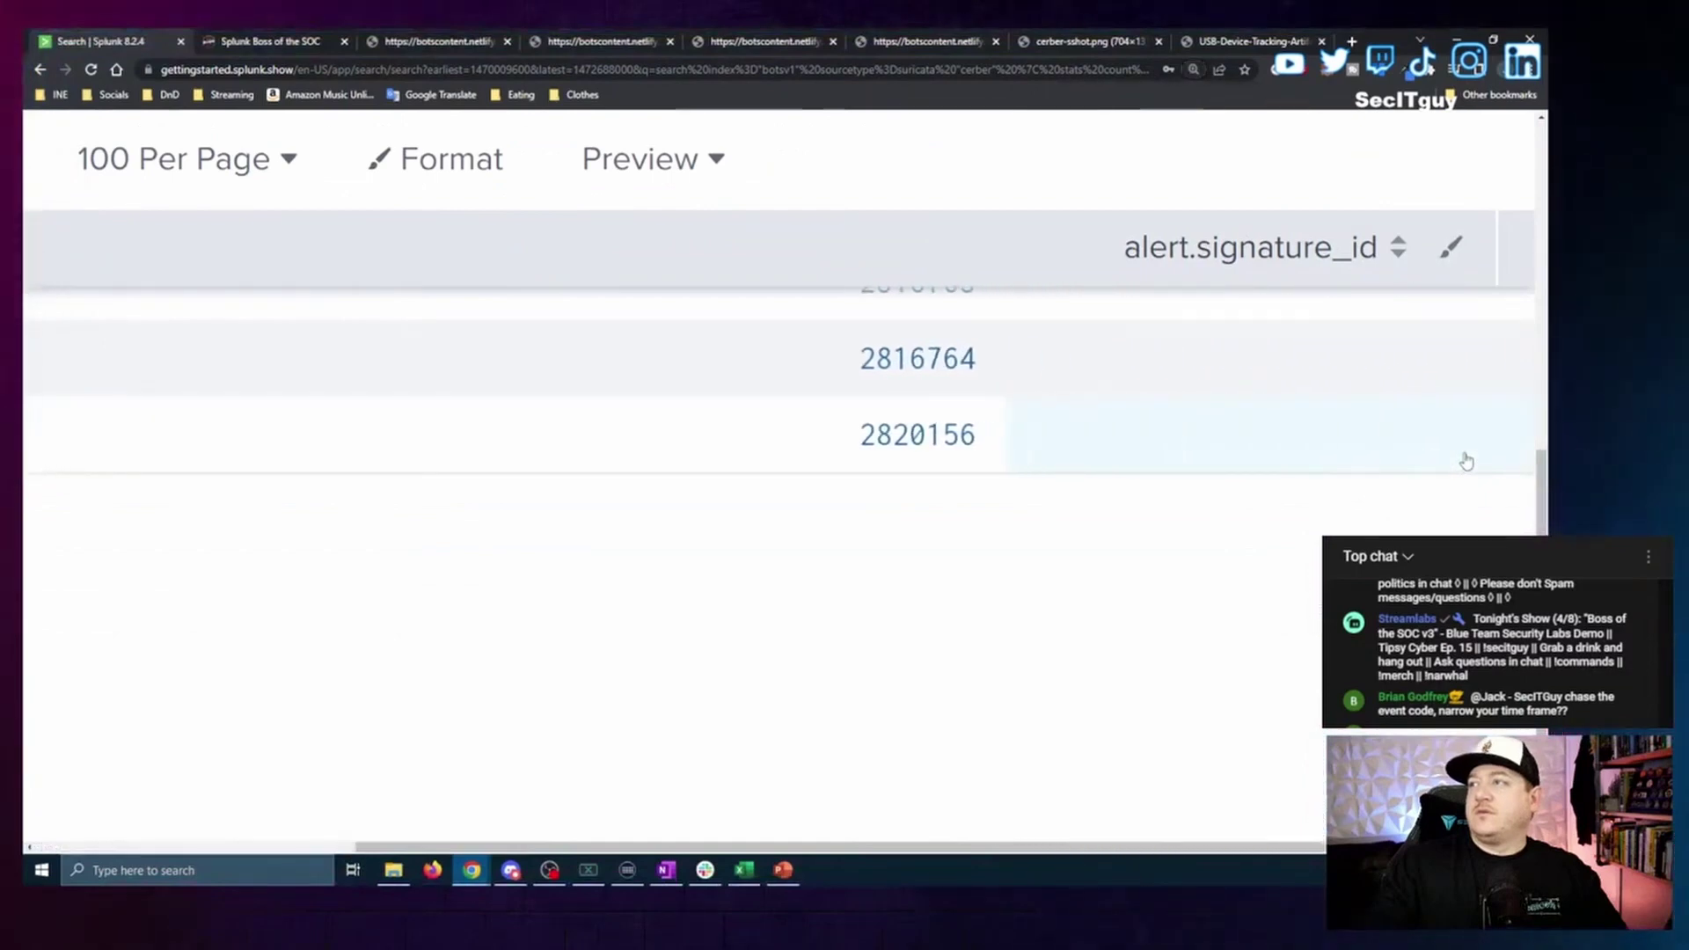
scroll(1443, 572, up, 2)
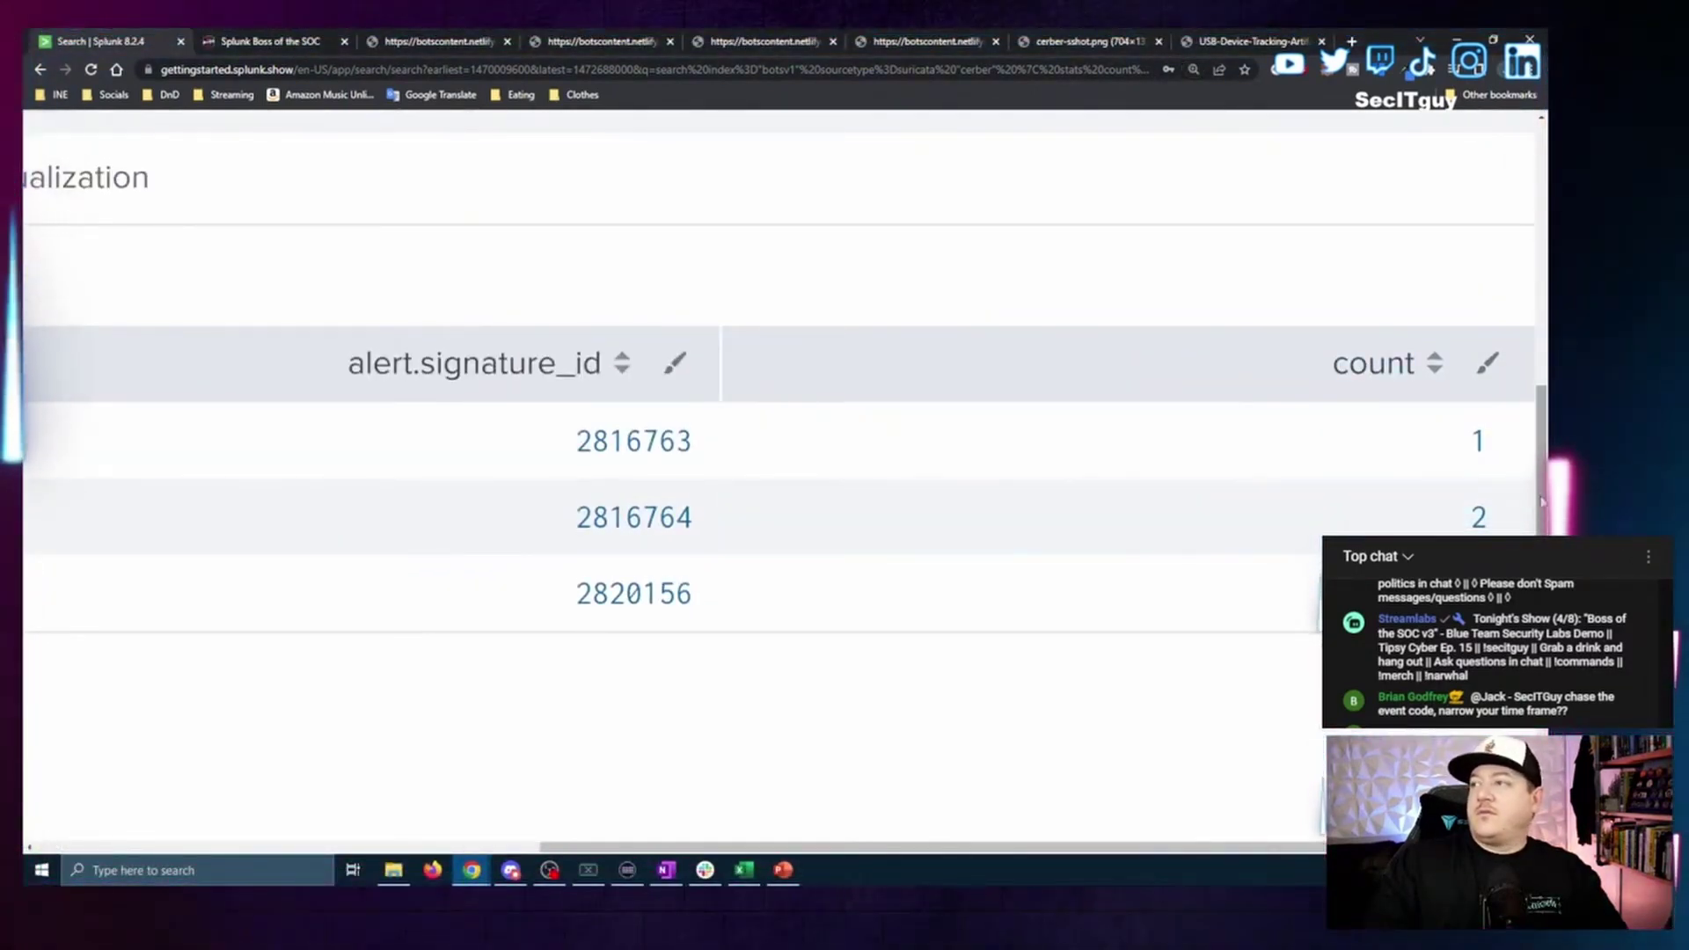
scroll(1544, 528, down, 1)
drag(1544, 528, 1544, 542)
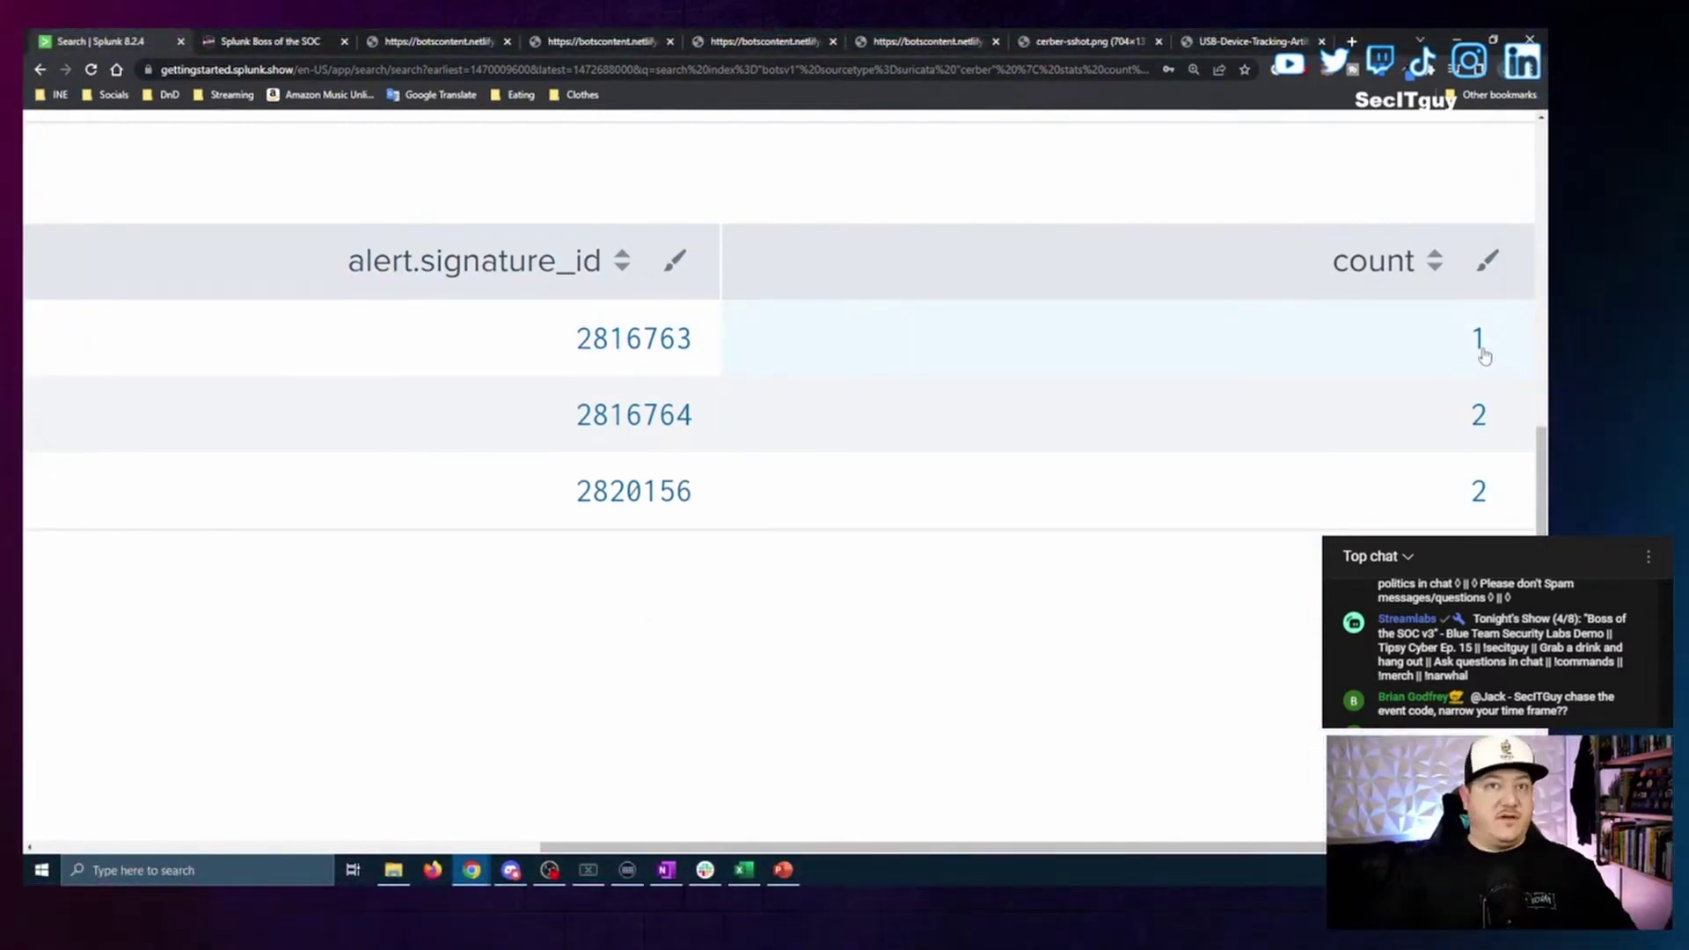
drag(708, 339, 580, 355)
key(ctrl+c)
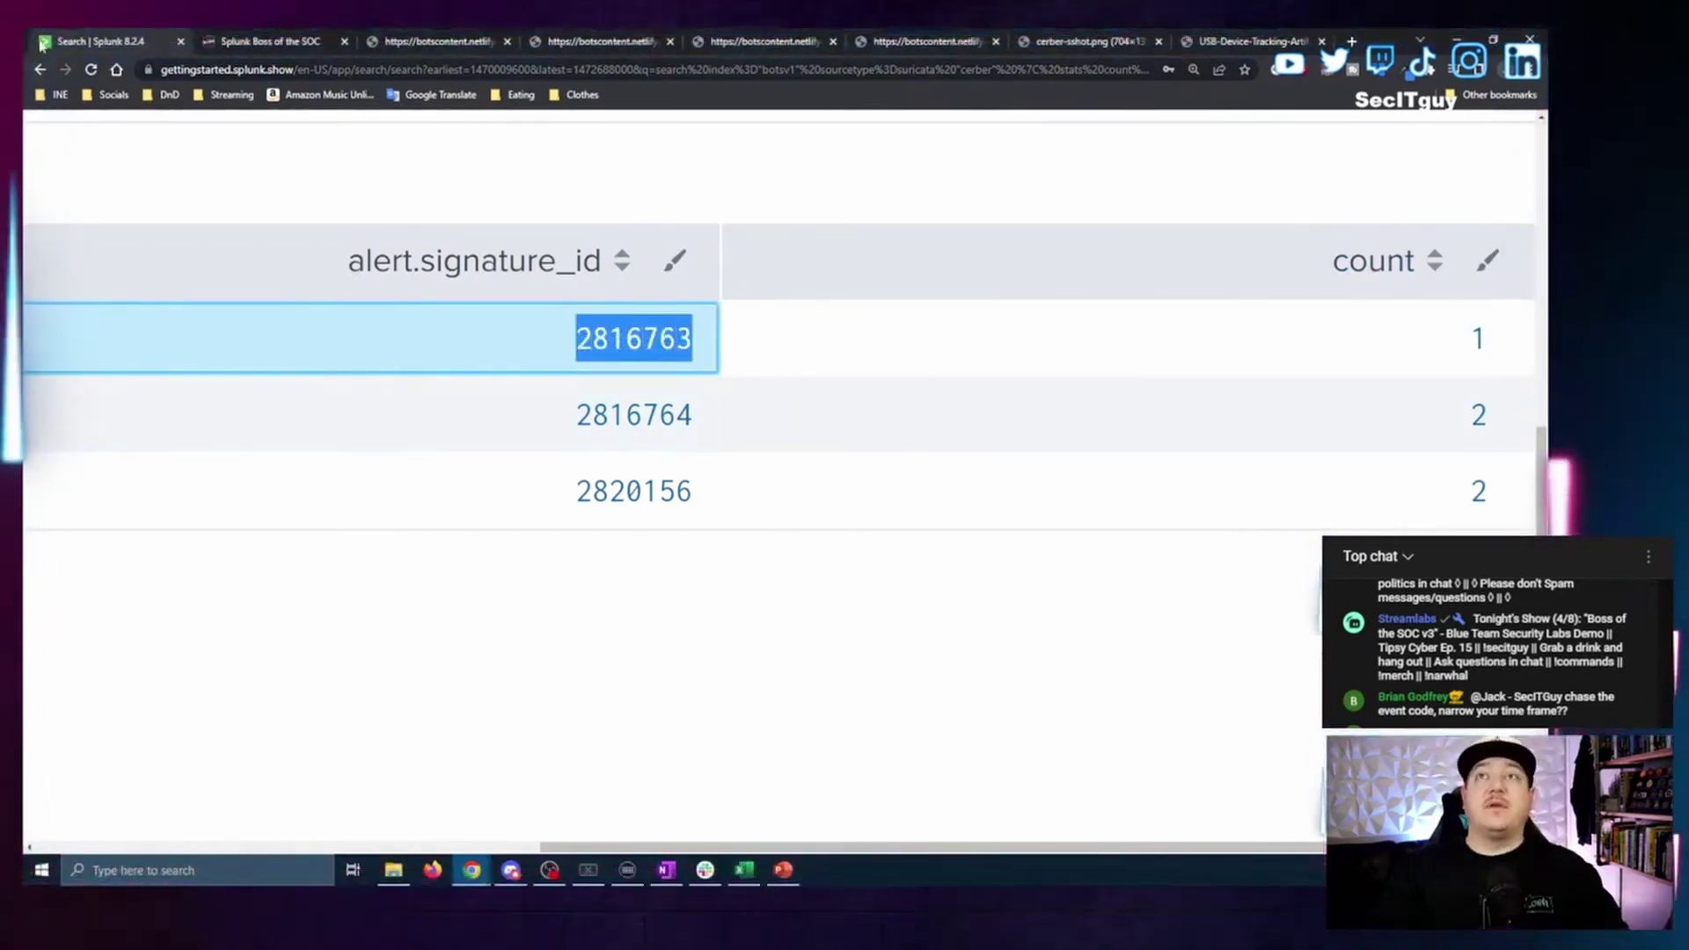
Switch to Boss of the SOC, submit 2816763 as the answer to question #201 and close that question.
click(266, 39)
click(669, 499)
key(ctrl+v)
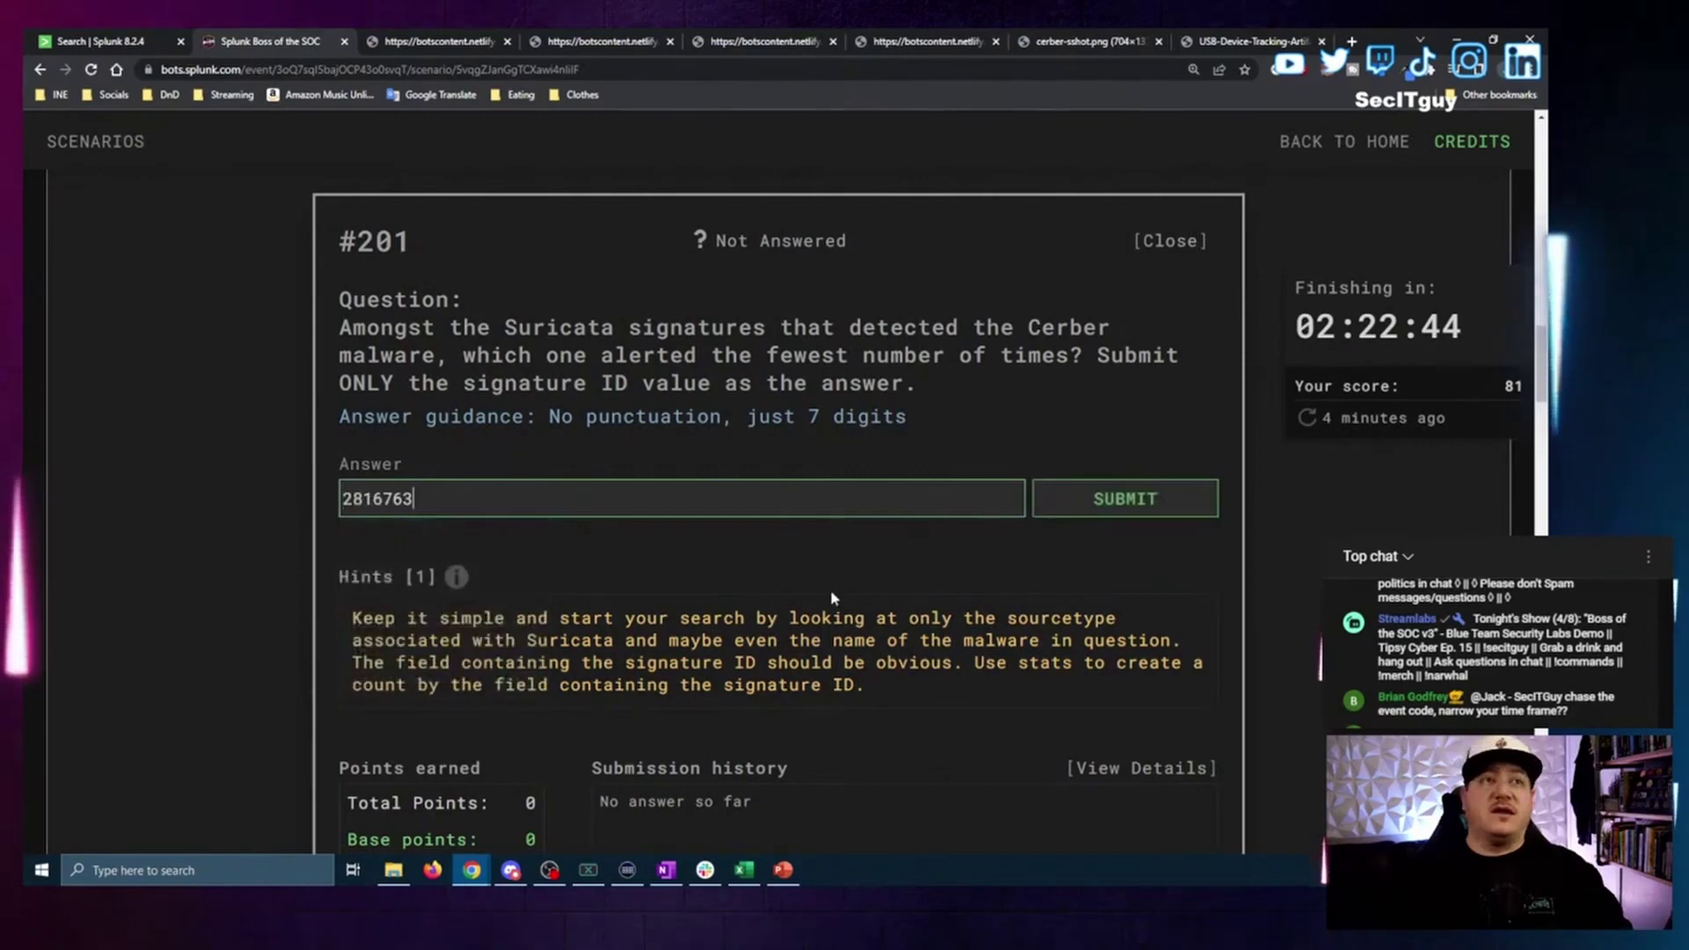
click(1144, 500)
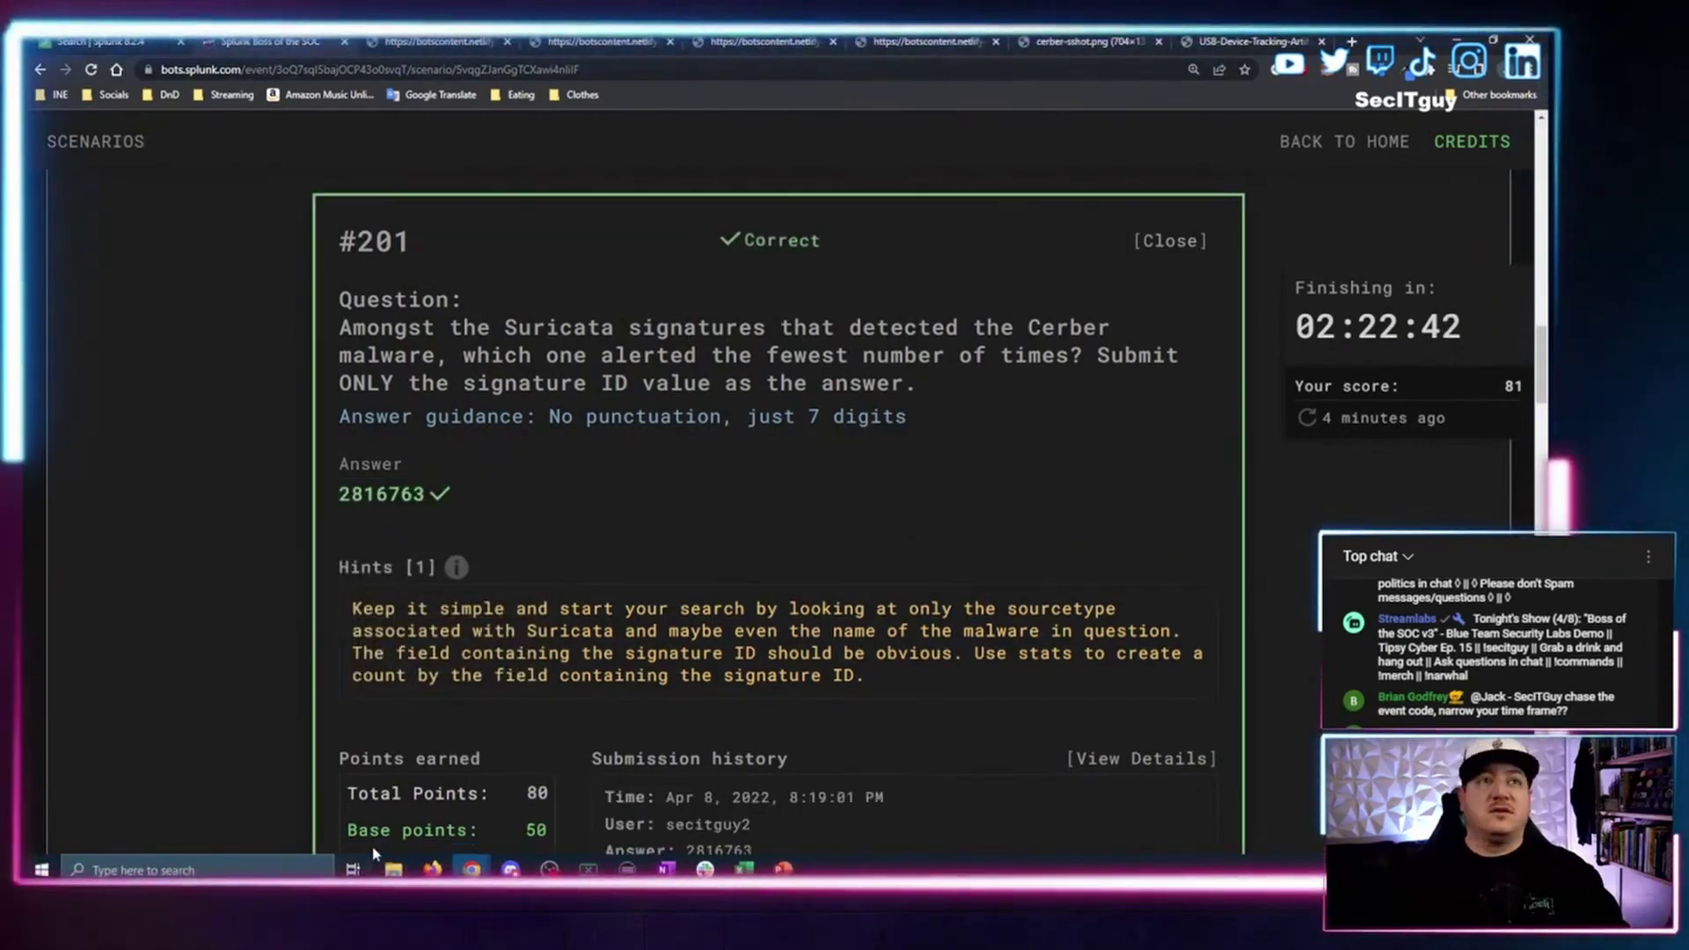
click(1170, 240)
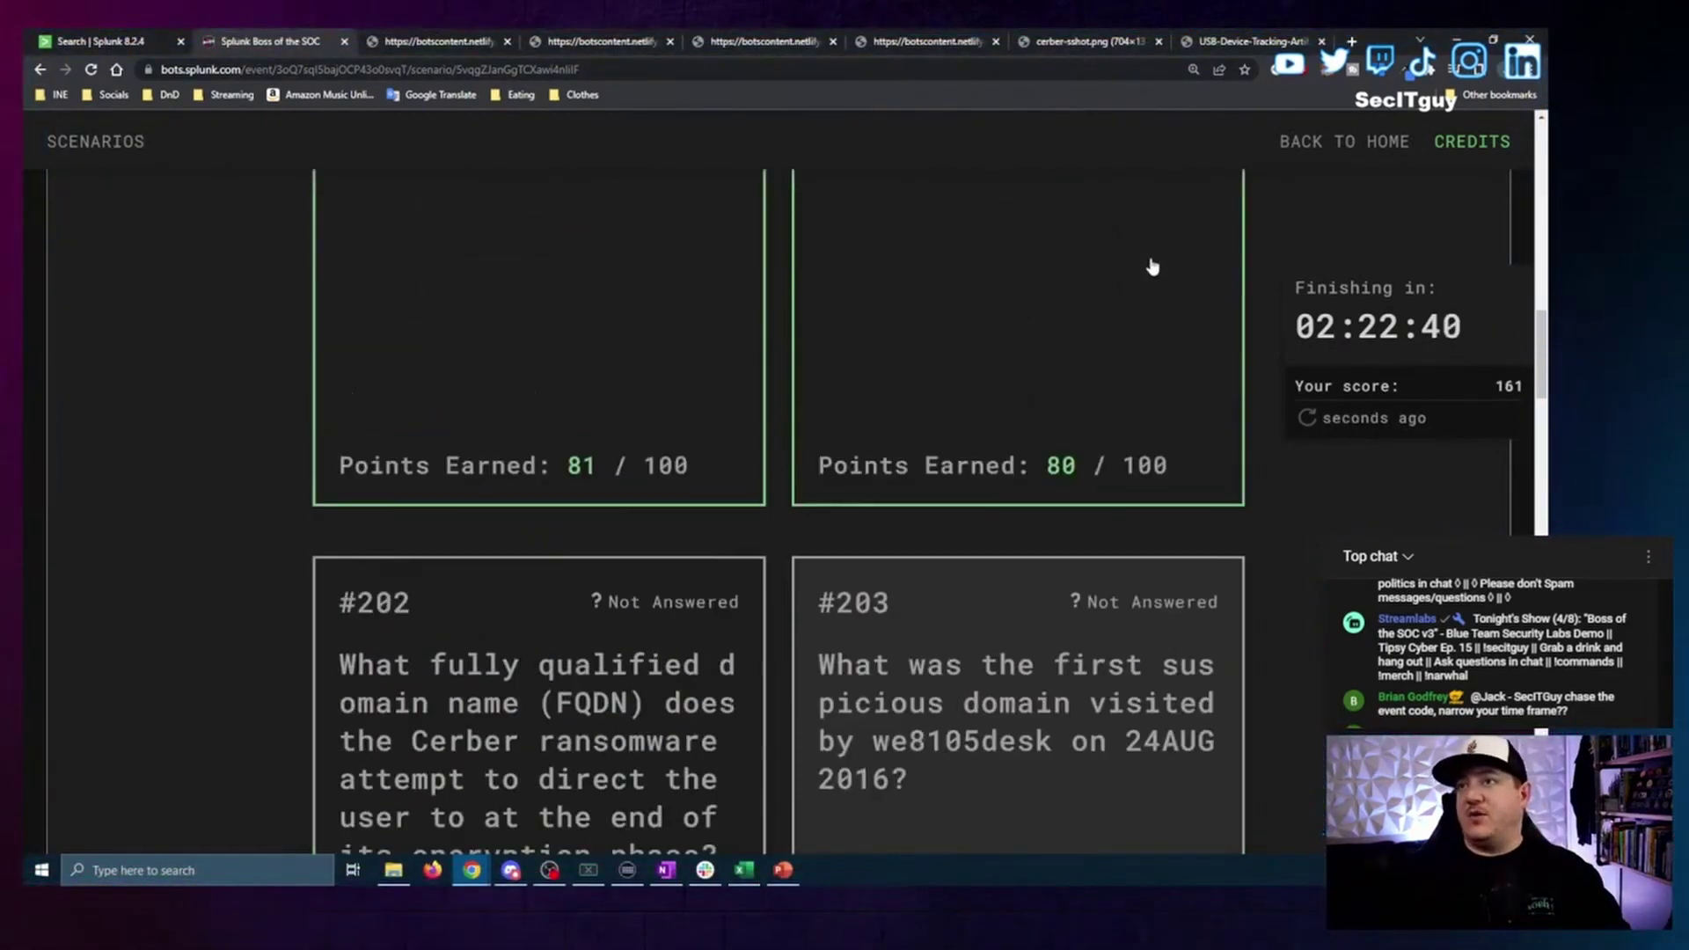
Open question #202 about the FQDN Cerber directs the user to after encryption, and read it with its hints.
scroll(935, 484, up, 3)
scroll(935, 490, down, 4)
scroll(634, 623, down, 3)
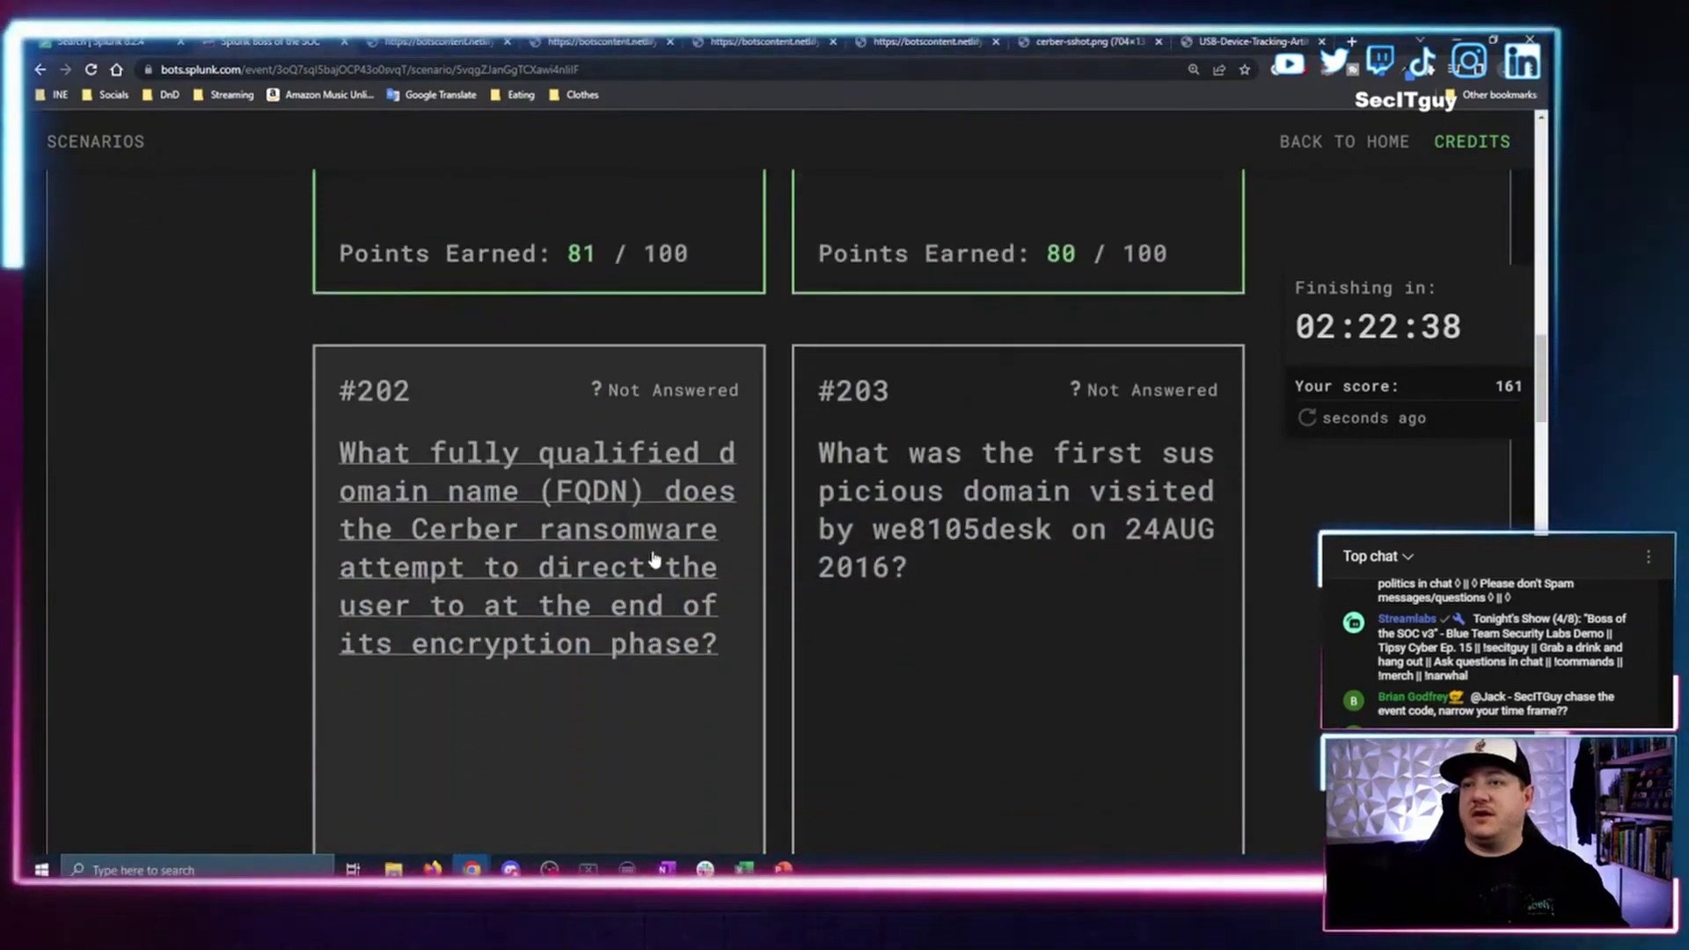
click(555, 443)
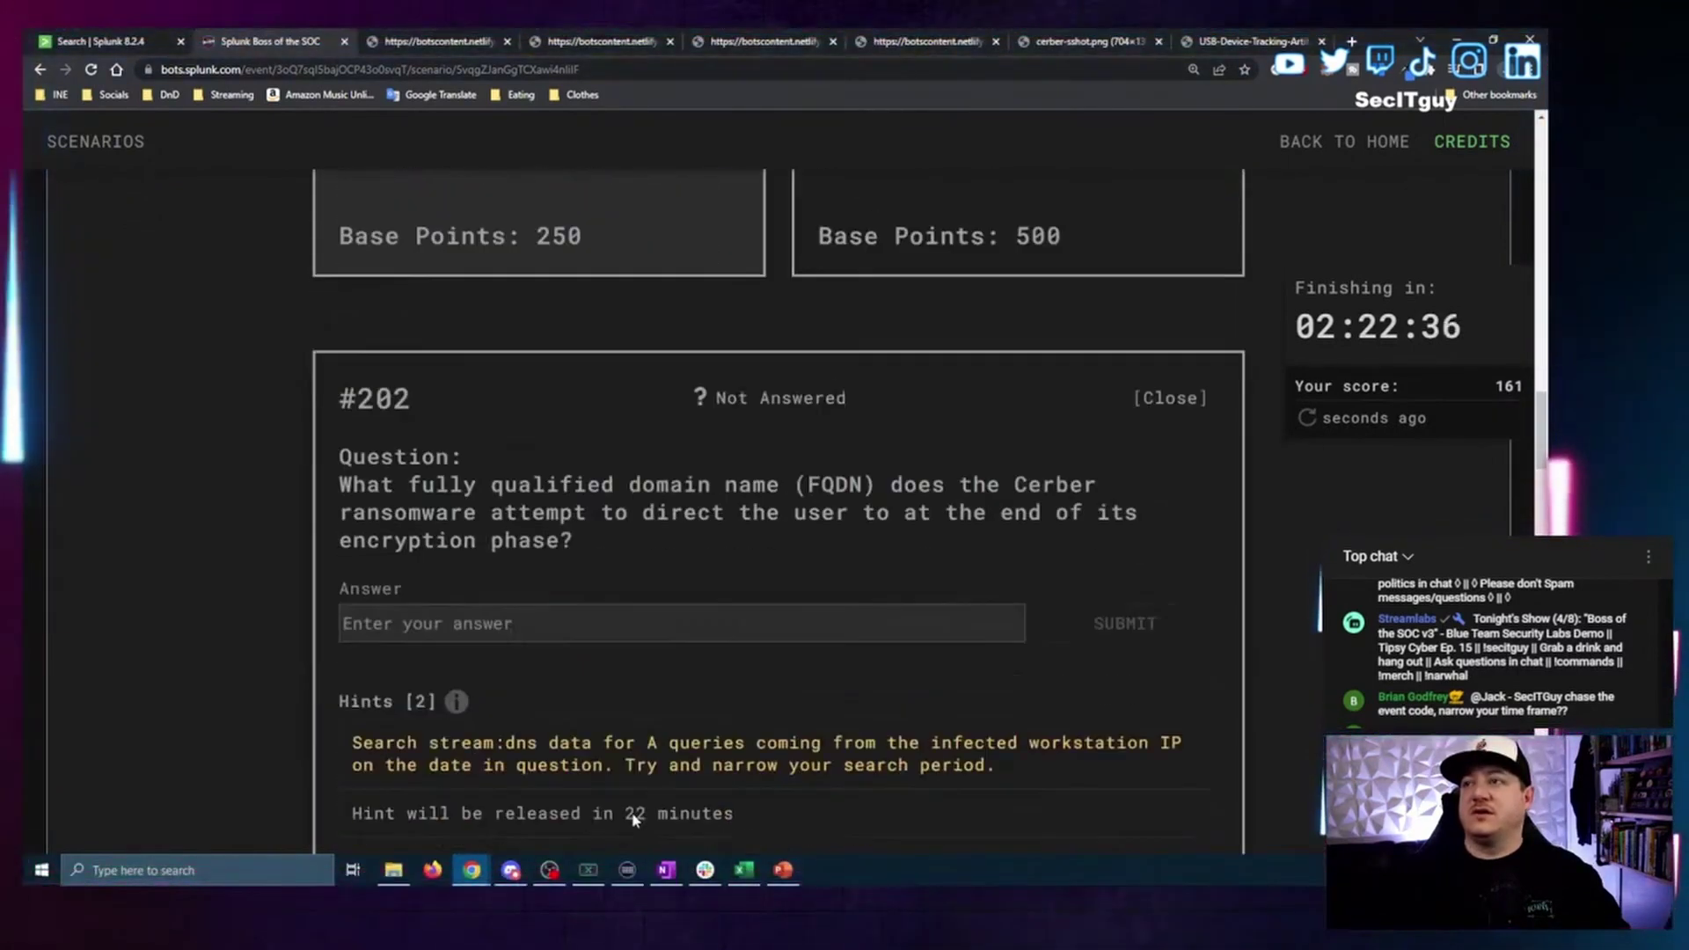
scroll(1140, 448, down, 1)
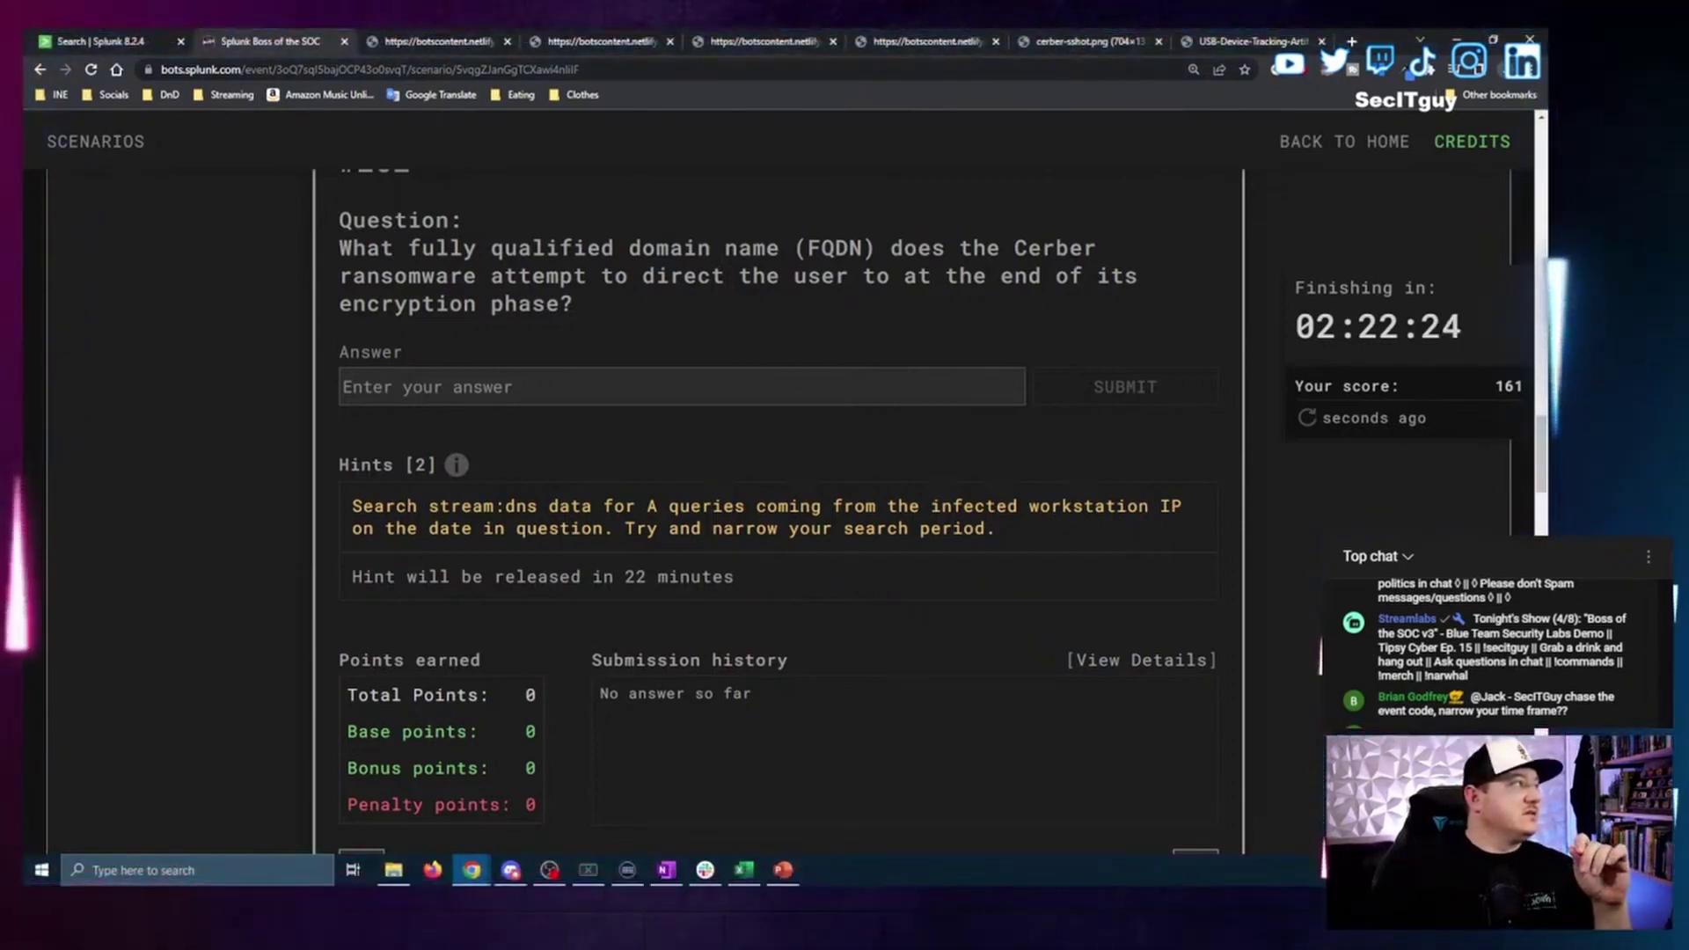
Back in Splunk, reduce the page zoom to 200% and review the stats query and its signature ID counts.
click(101, 41)
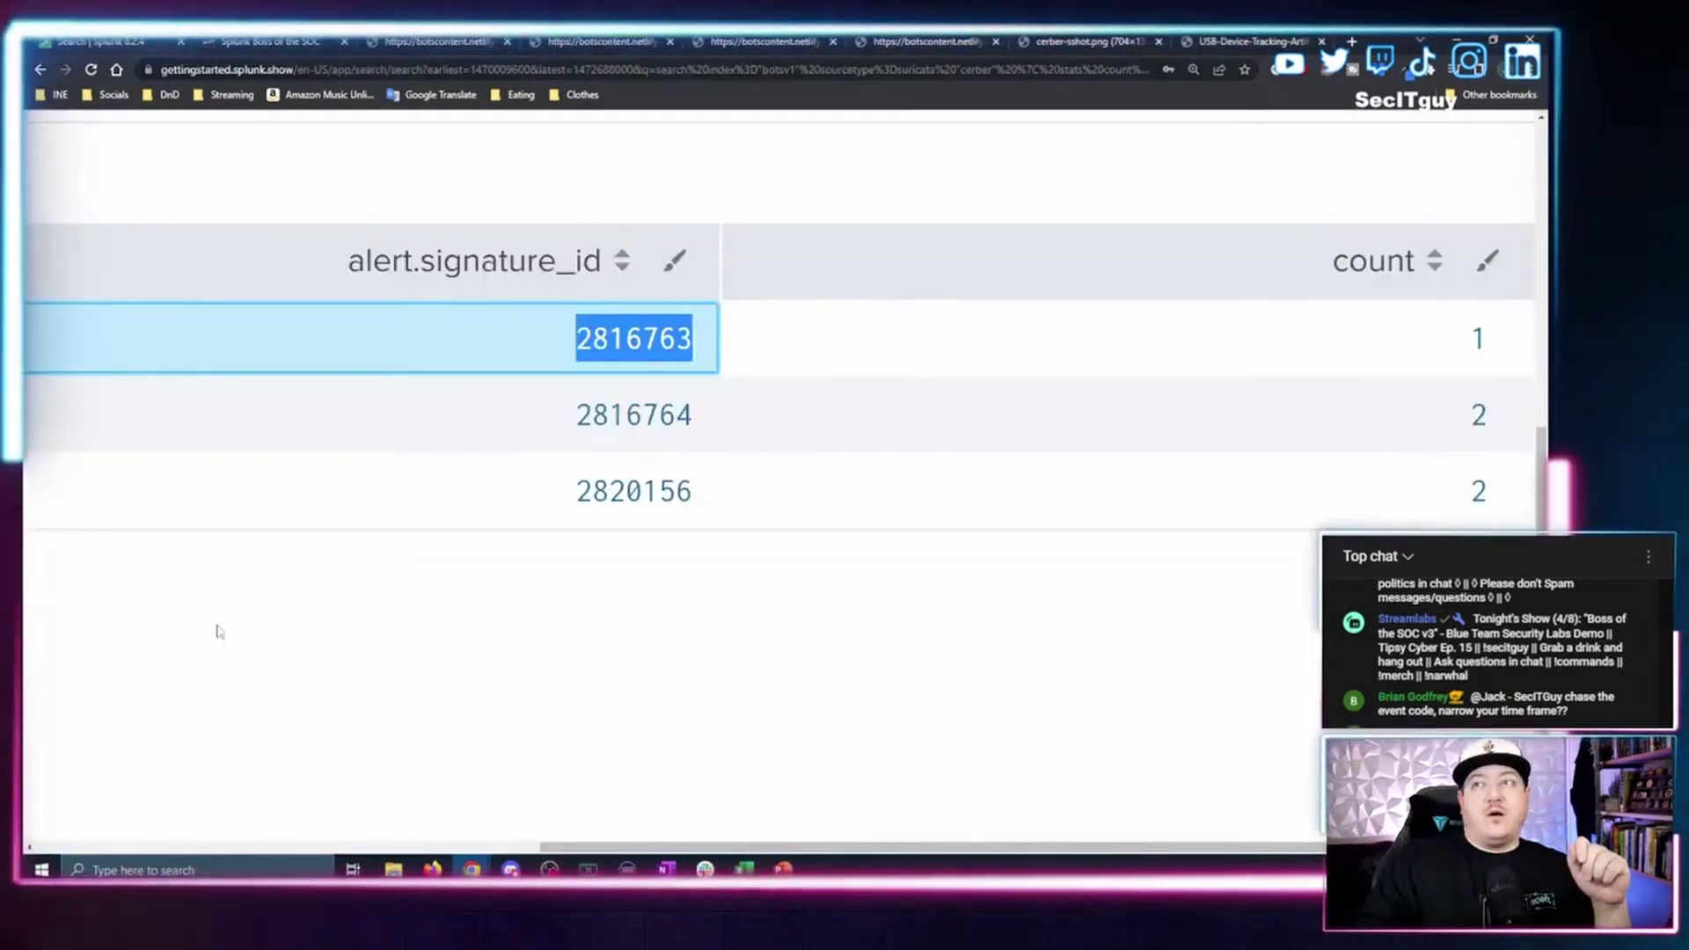
click(480, 632)
scroll(968, 675, left, 4)
scroll(969, 668, up, 5)
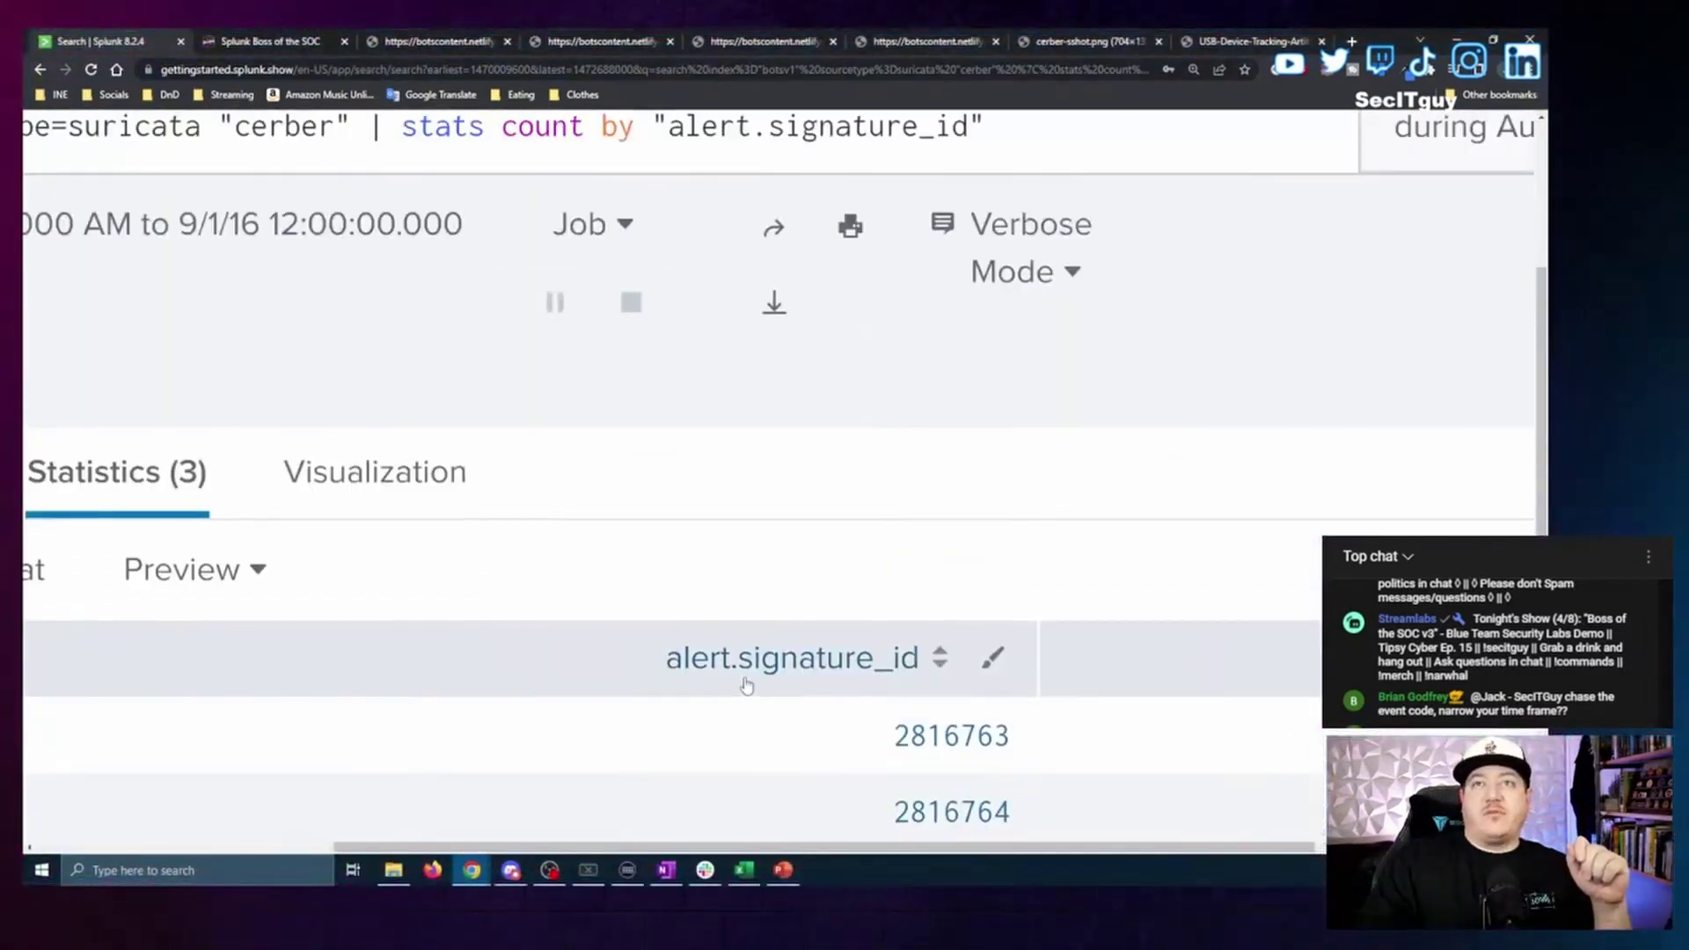
scroll(746, 686, down, 5)
scroll(936, 532, left, 4)
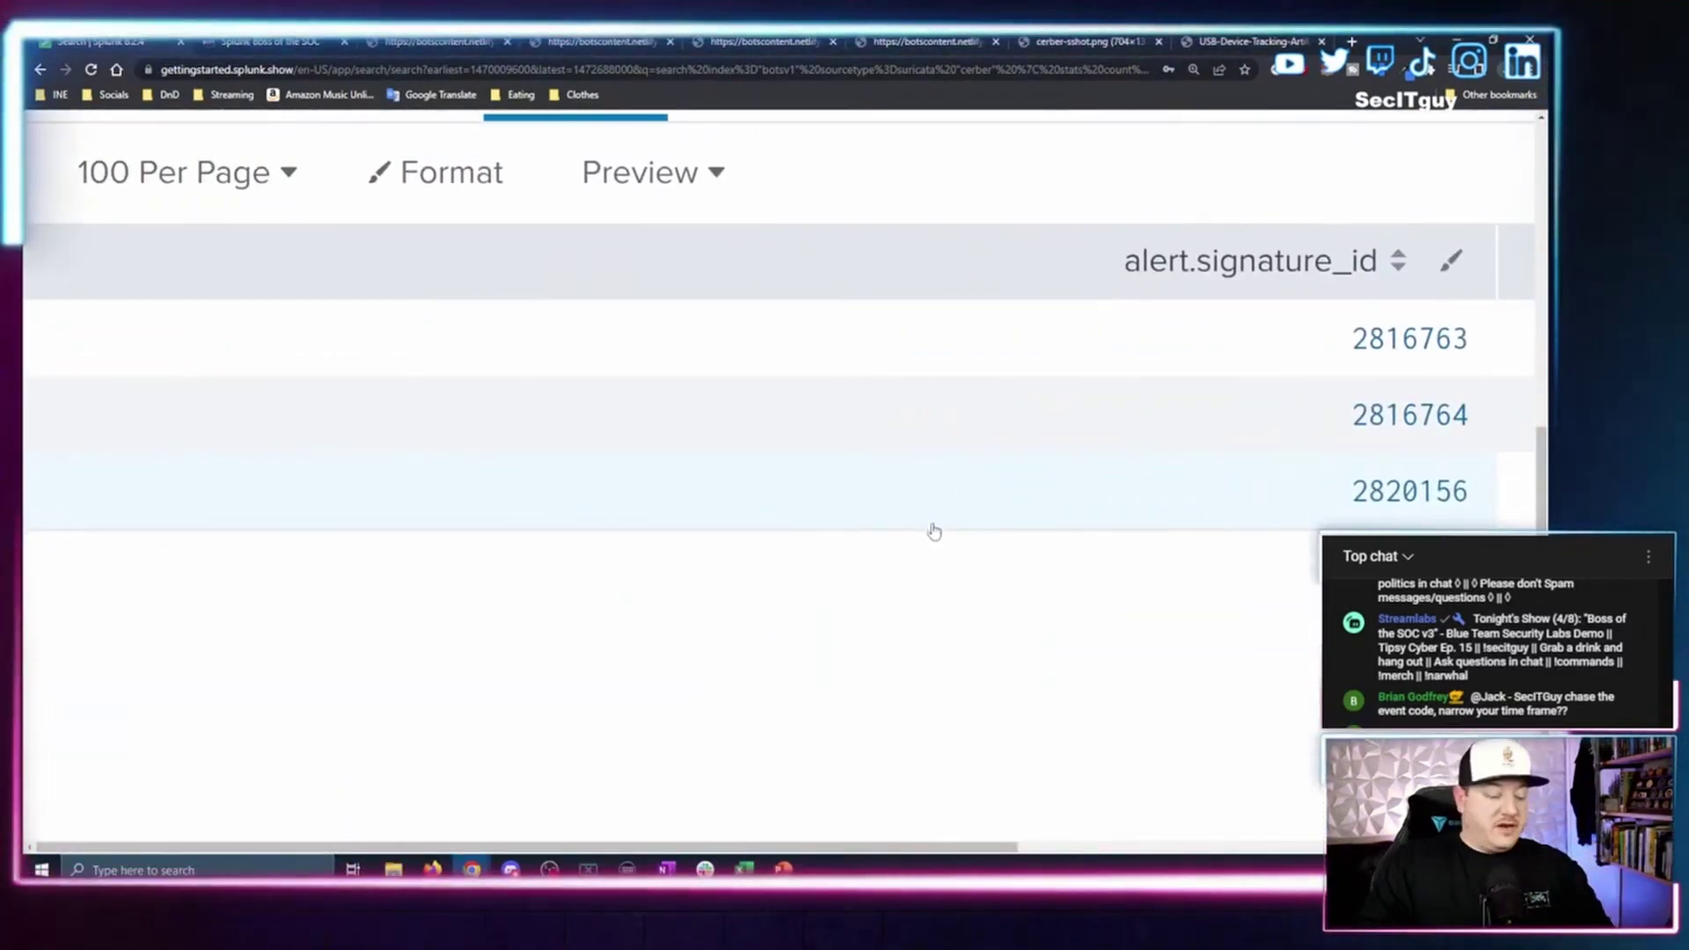
key(ctrl+minus)
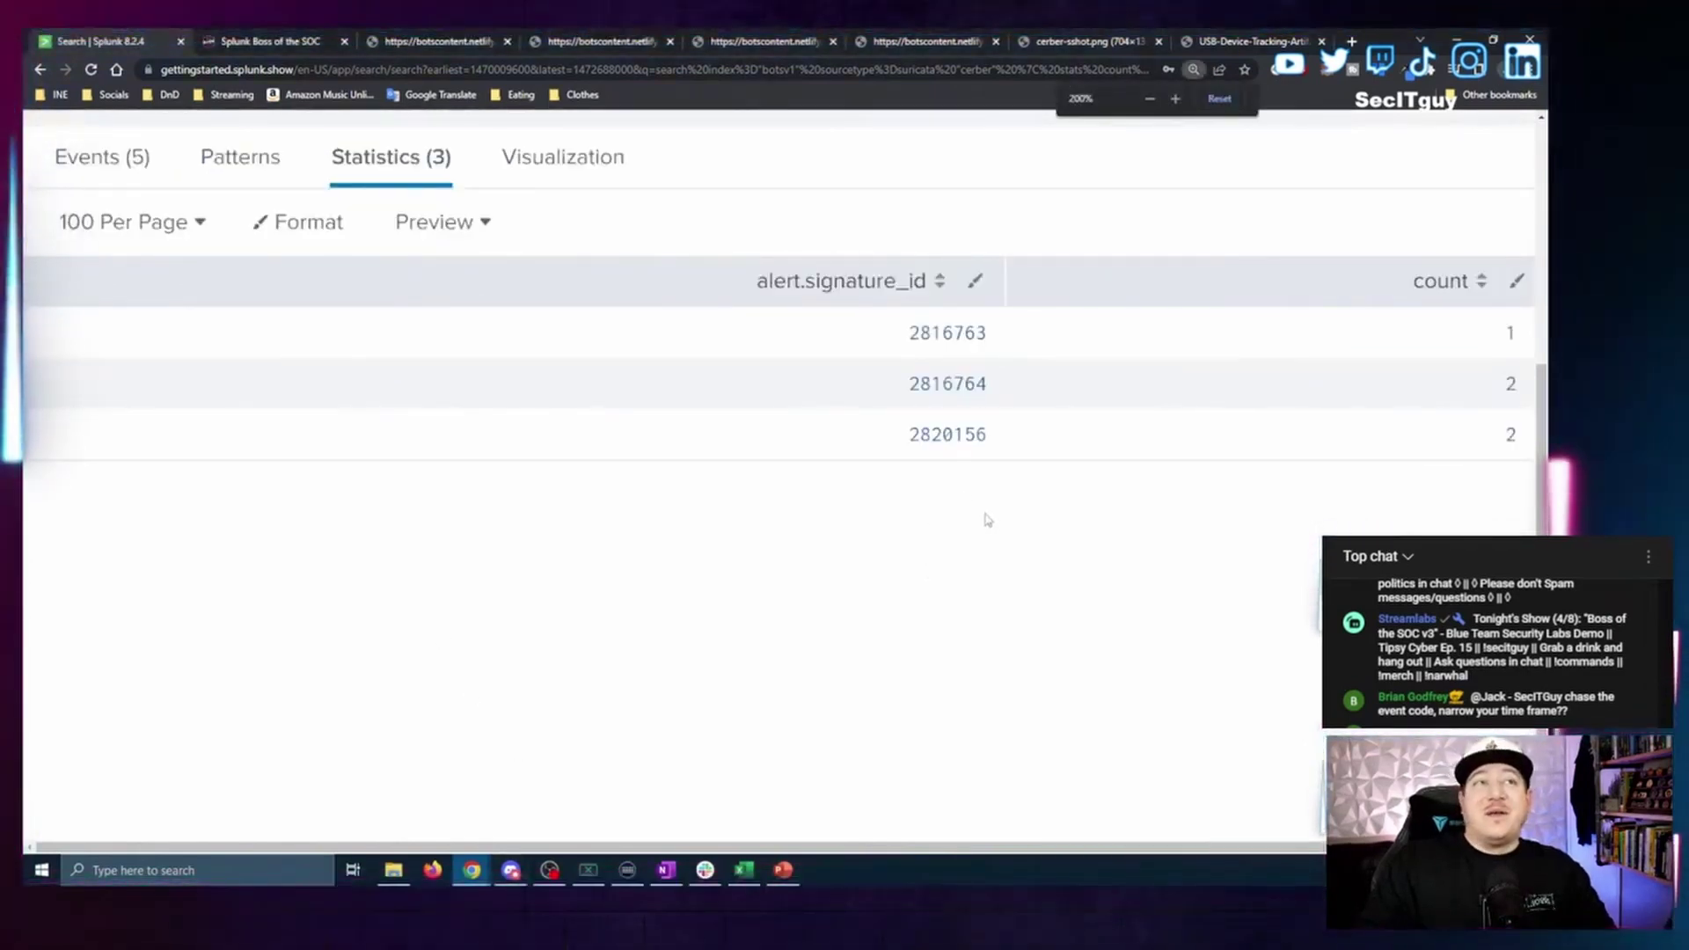
scroll(407, 509, up, 2)
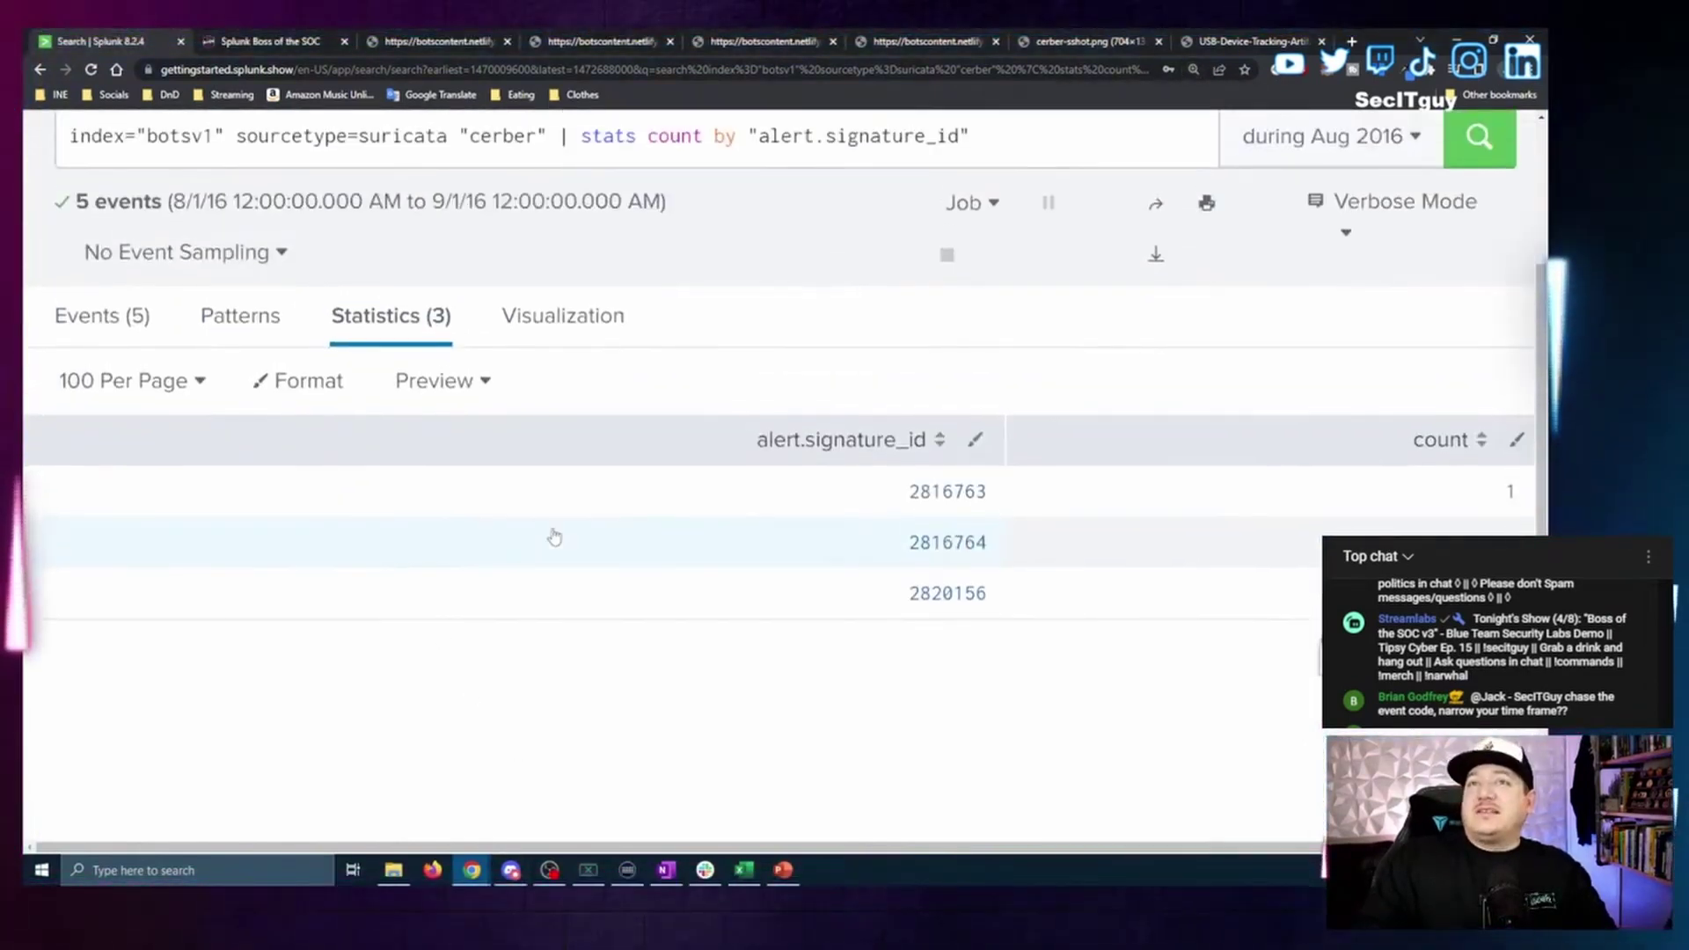
scroll(895, 437, up, 3)
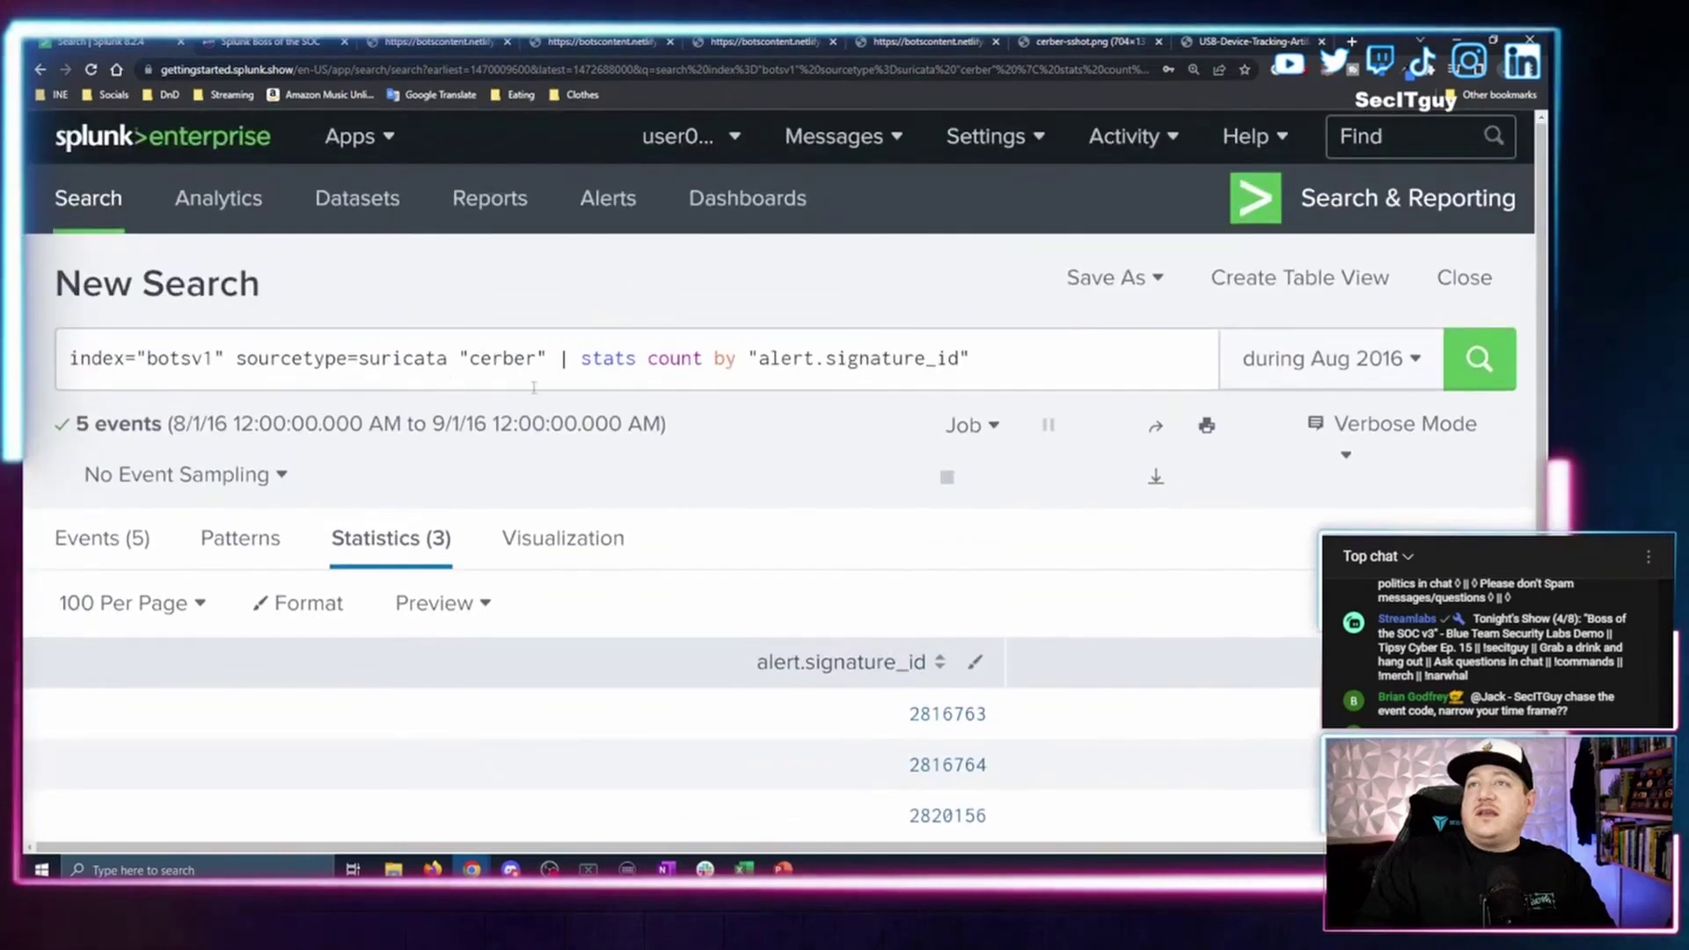
scroll(751, 591, down, 3)
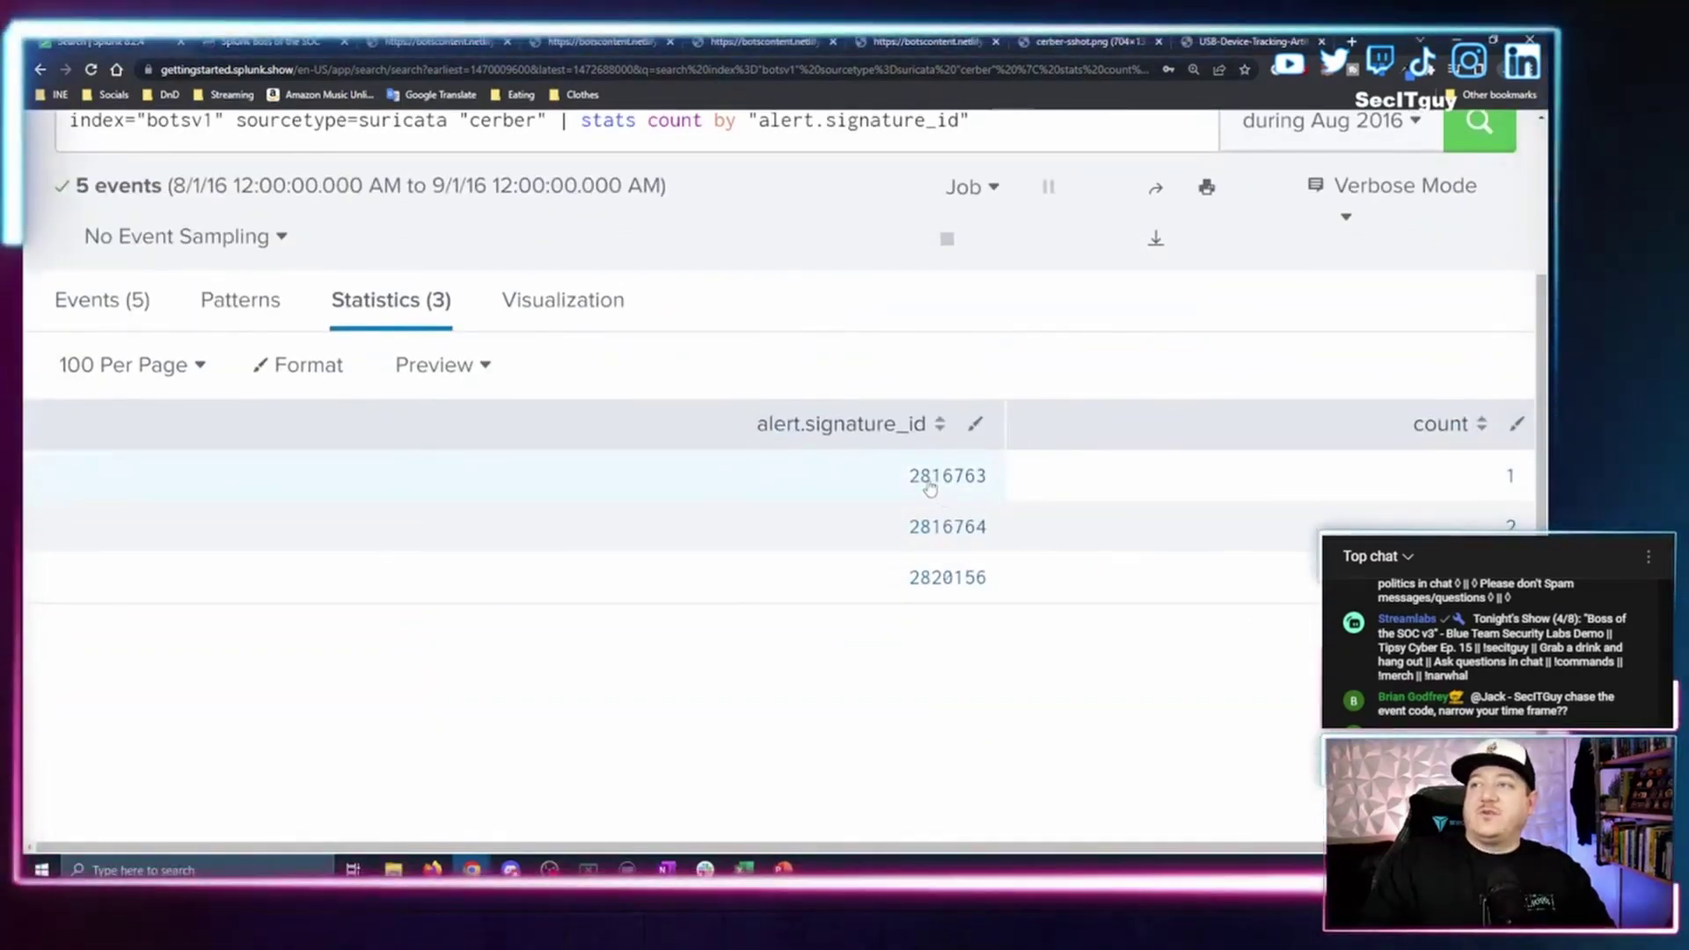
View the events behind signature ID 2816763 in the statistics table and look them over.
drag(931, 486, 913, 732)
click(913, 732)
right_click(965, 473)
click(950, 475)
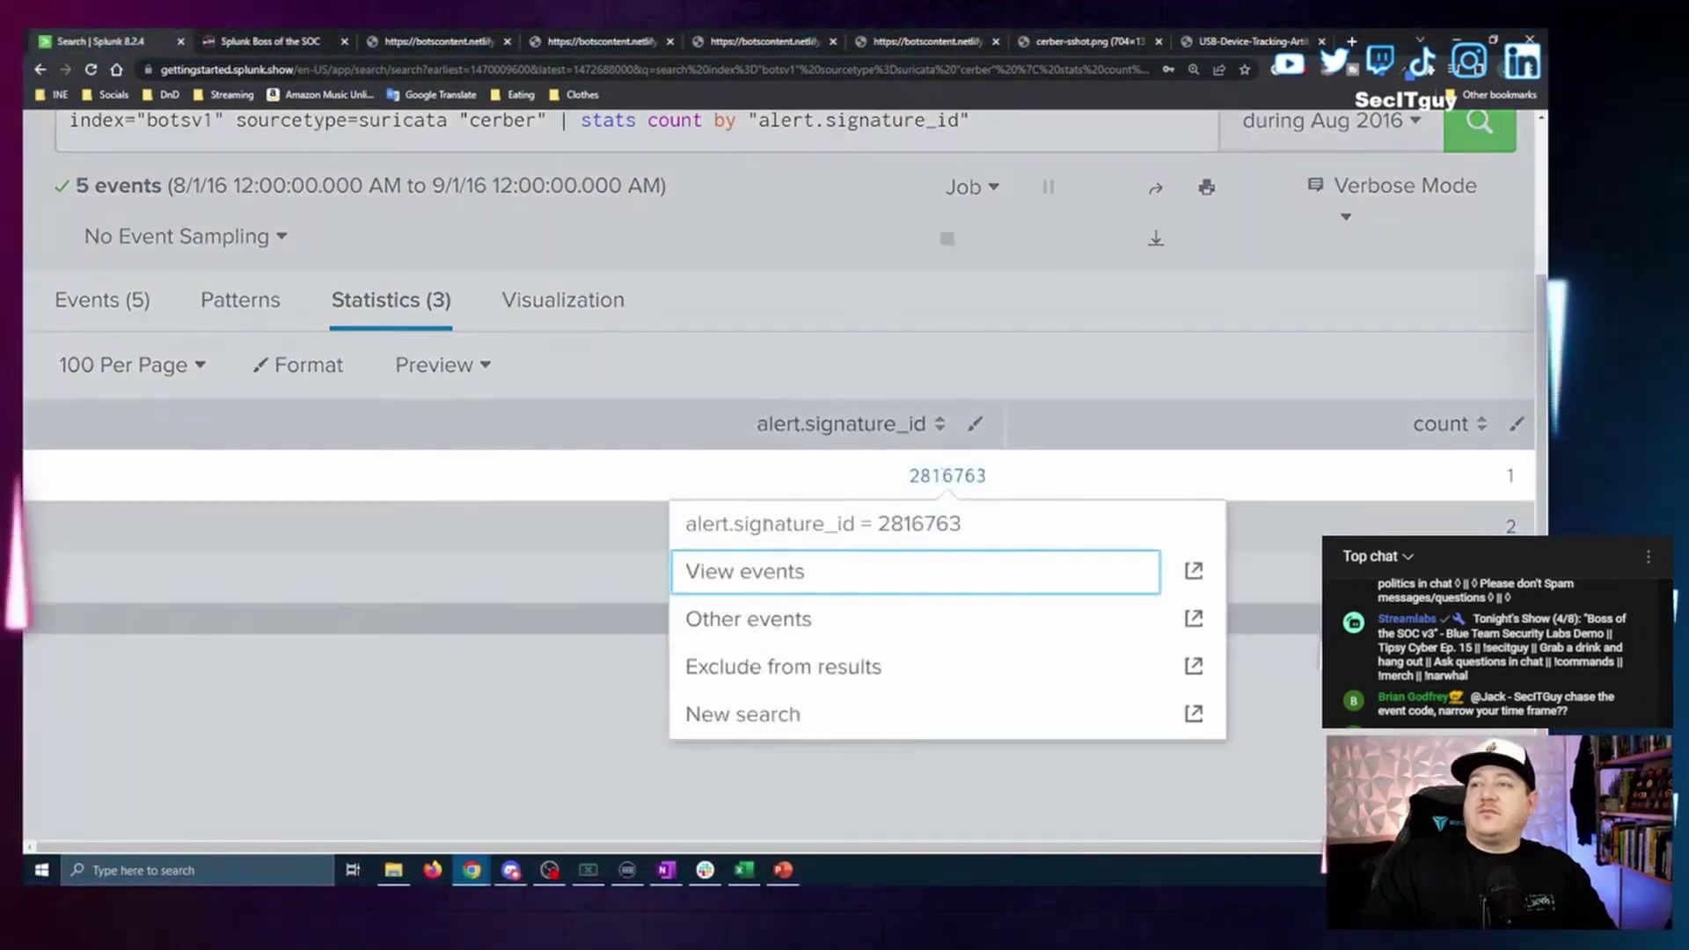
click(801, 576)
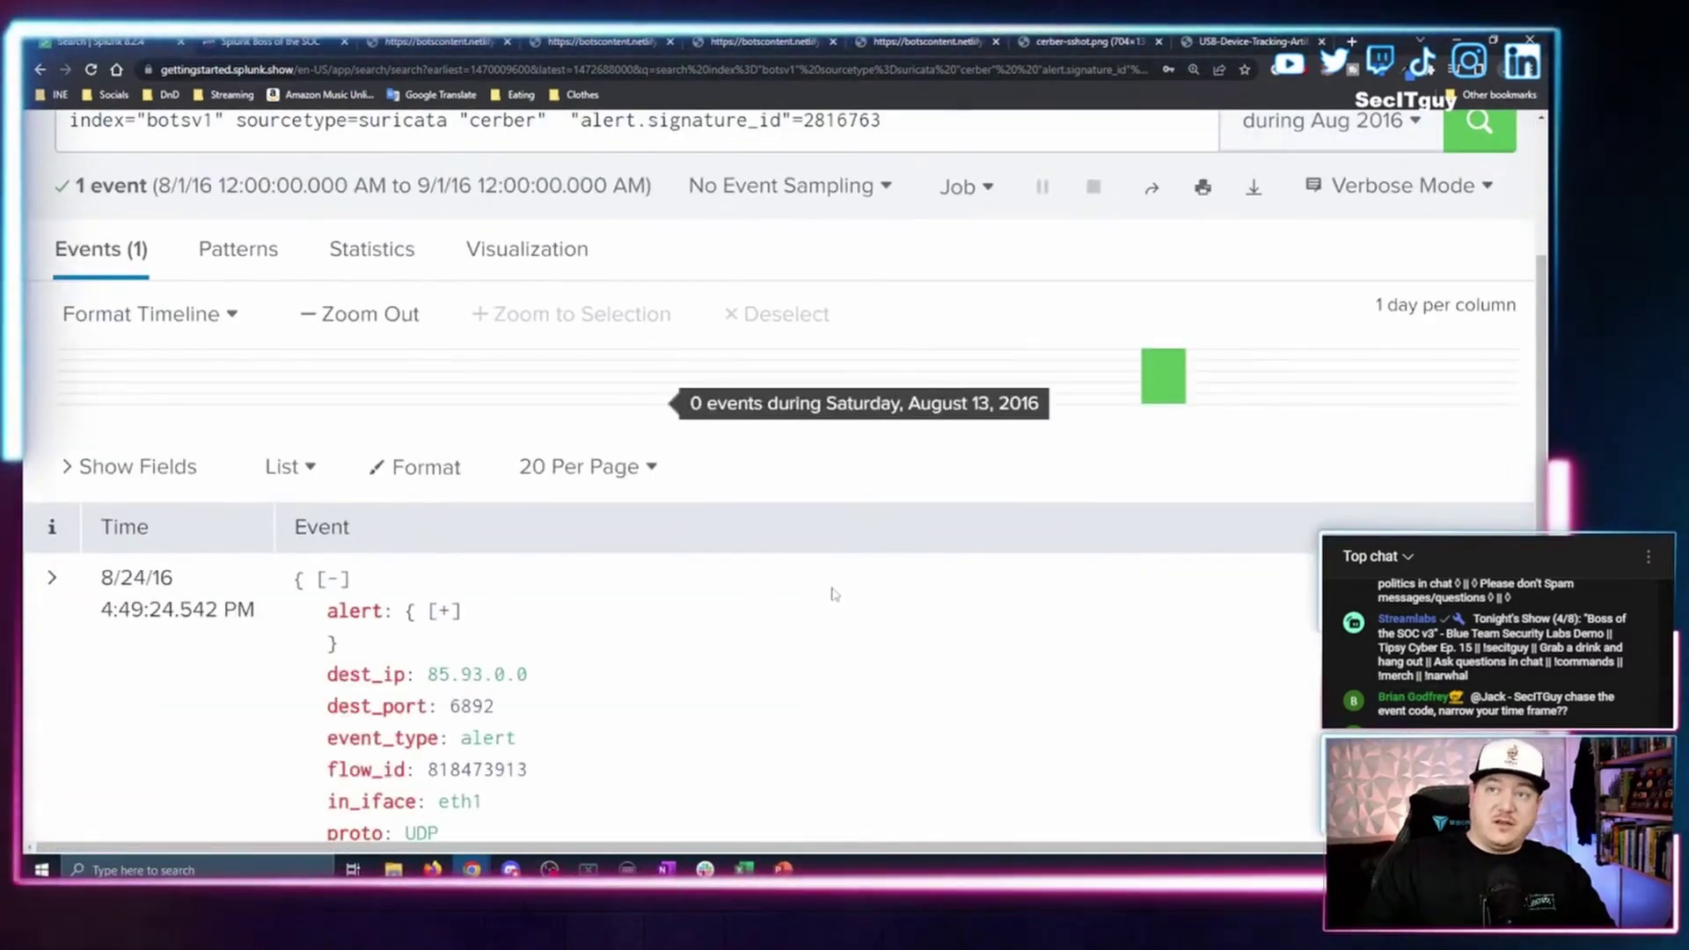
scroll(831, 598, down, 3)
scroll(830, 616, up, 6)
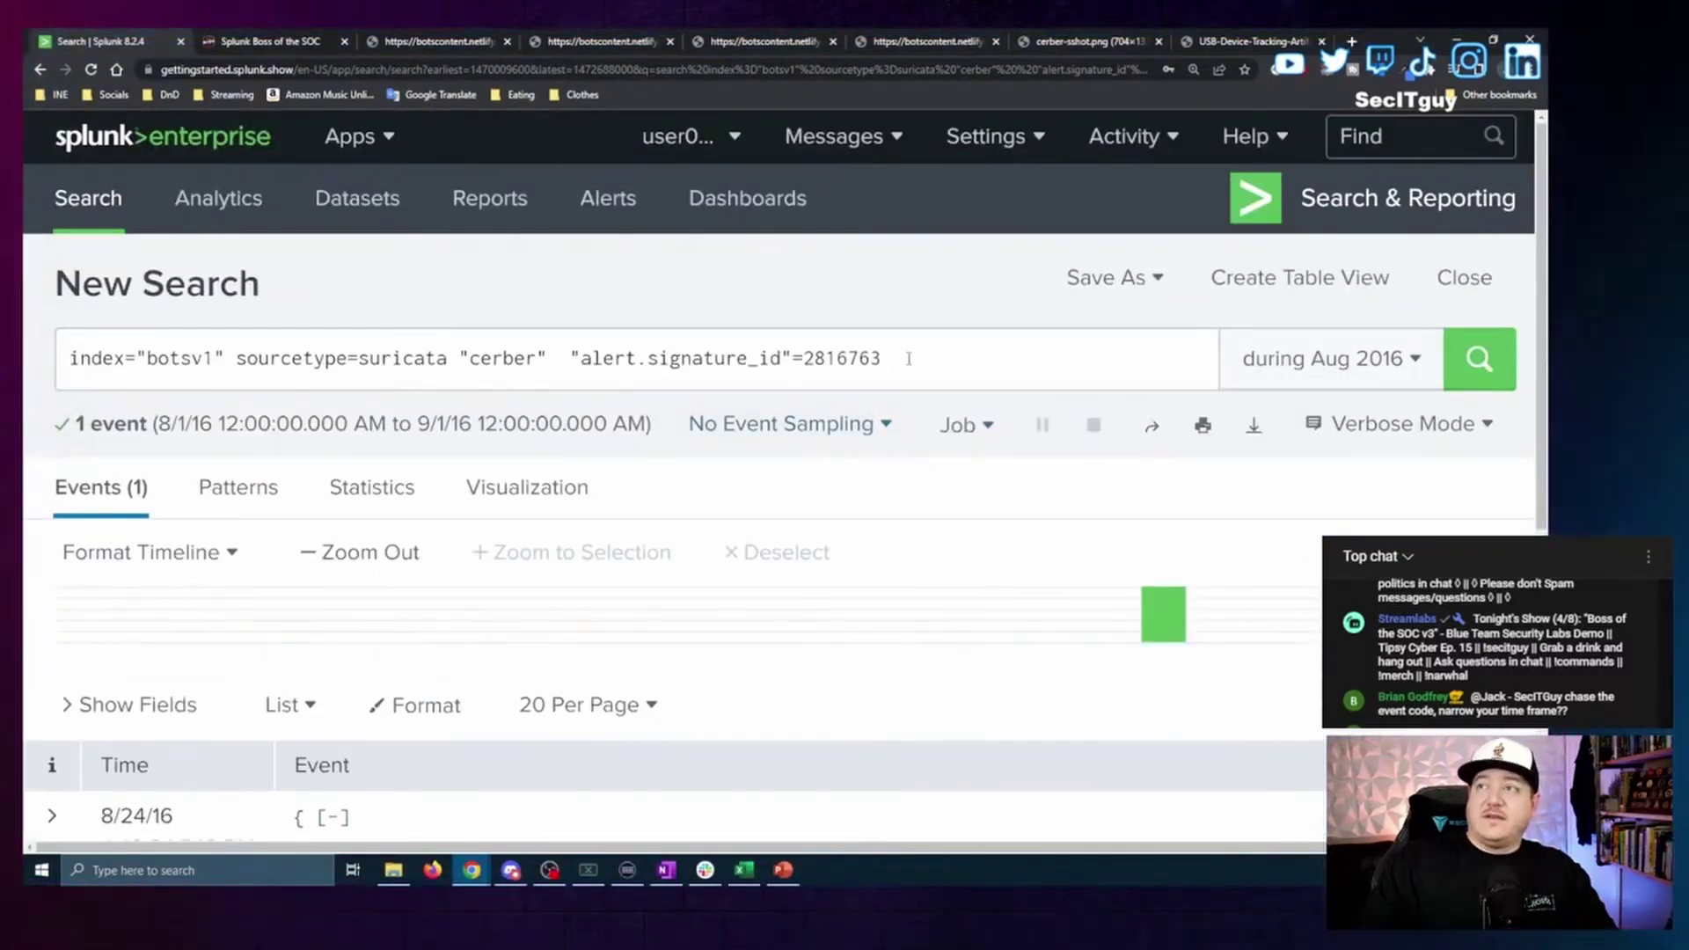
Remove the alert.signature_id filter from the query, rerun it and examine the times of the first and last Cerber events.
drag(566, 361, 570, 363)
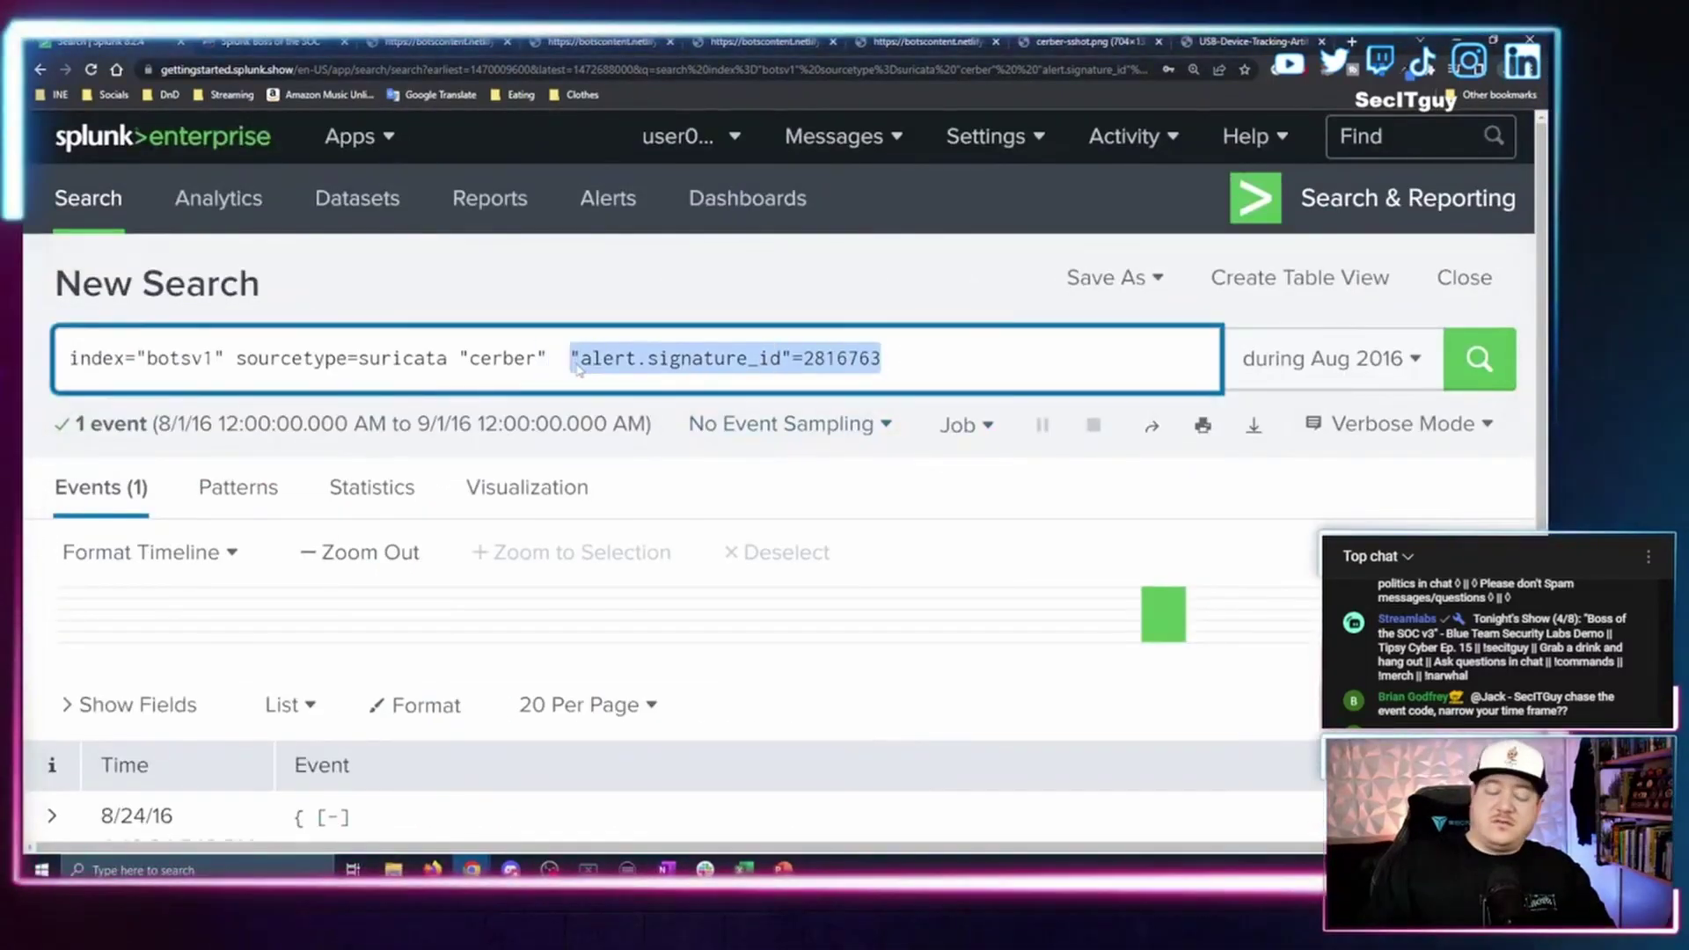
key(BackSpace)
key(Return)
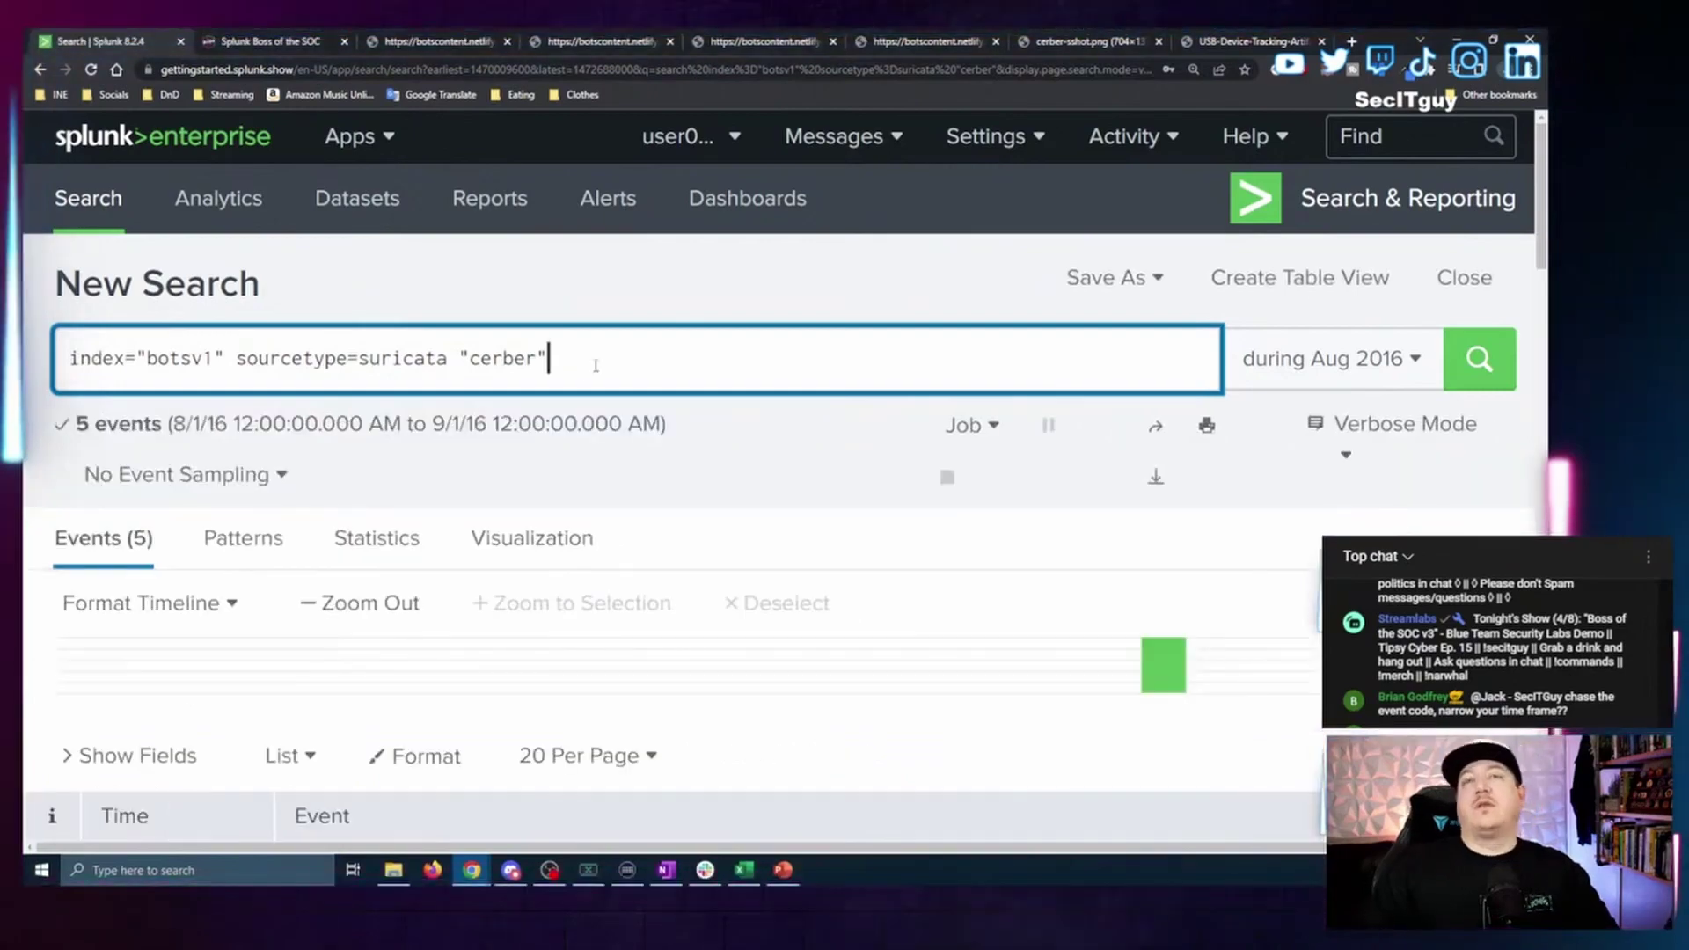
scroll(428, 407, down, 10)
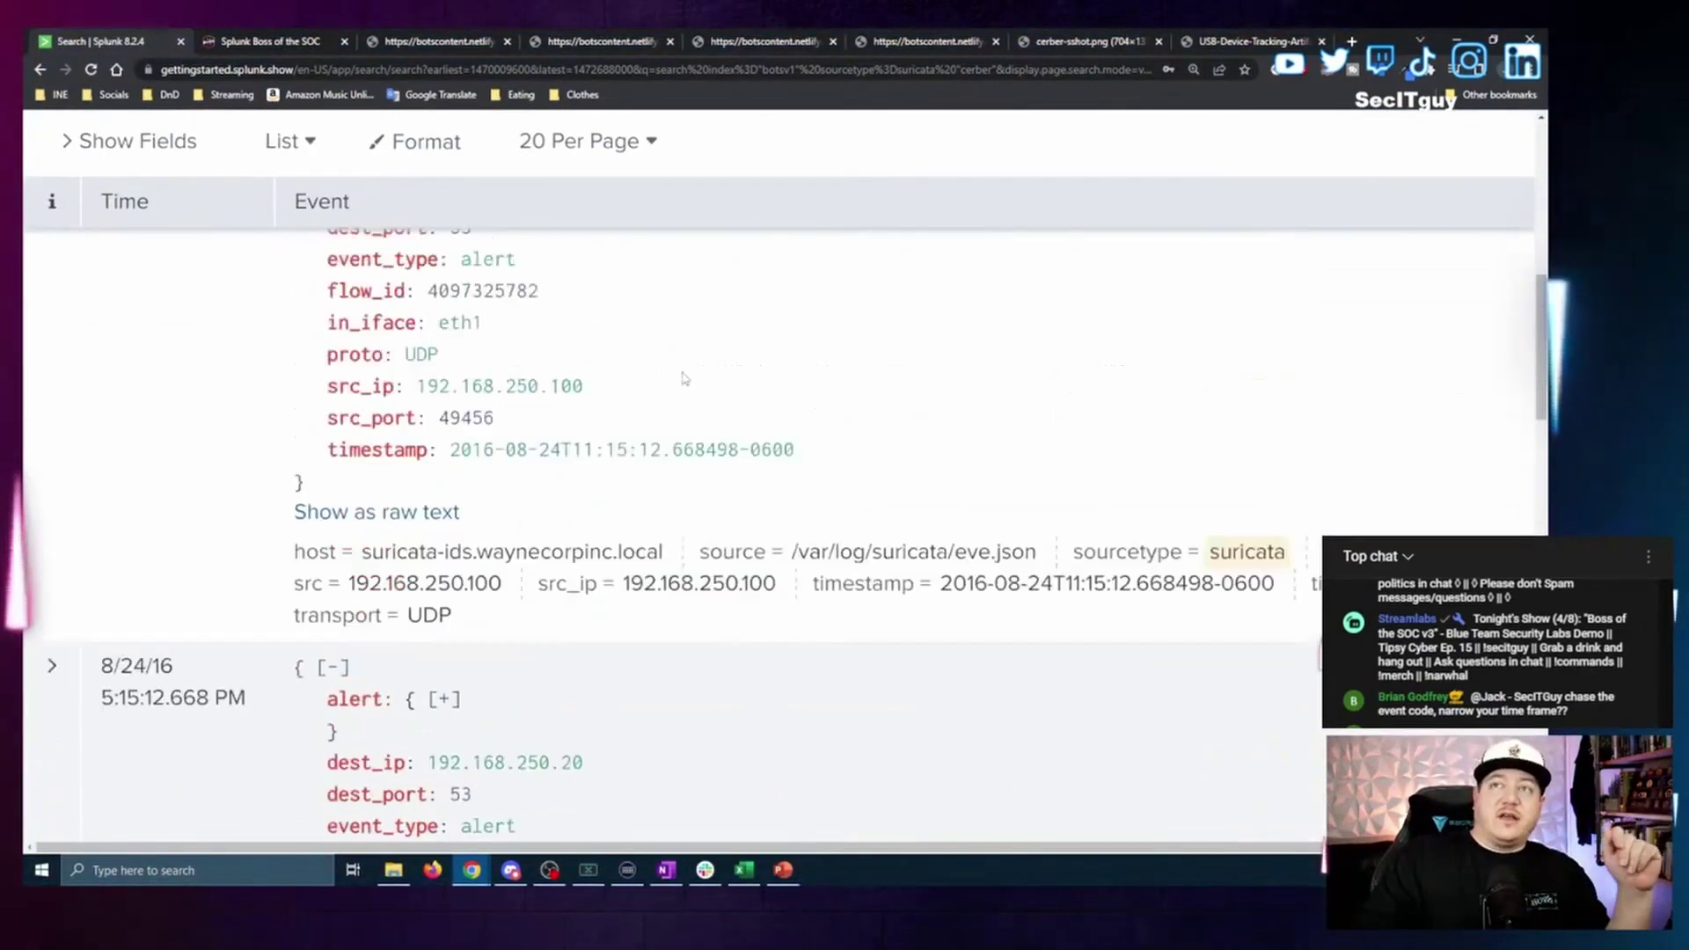
scroll(423, 546, up, 5)
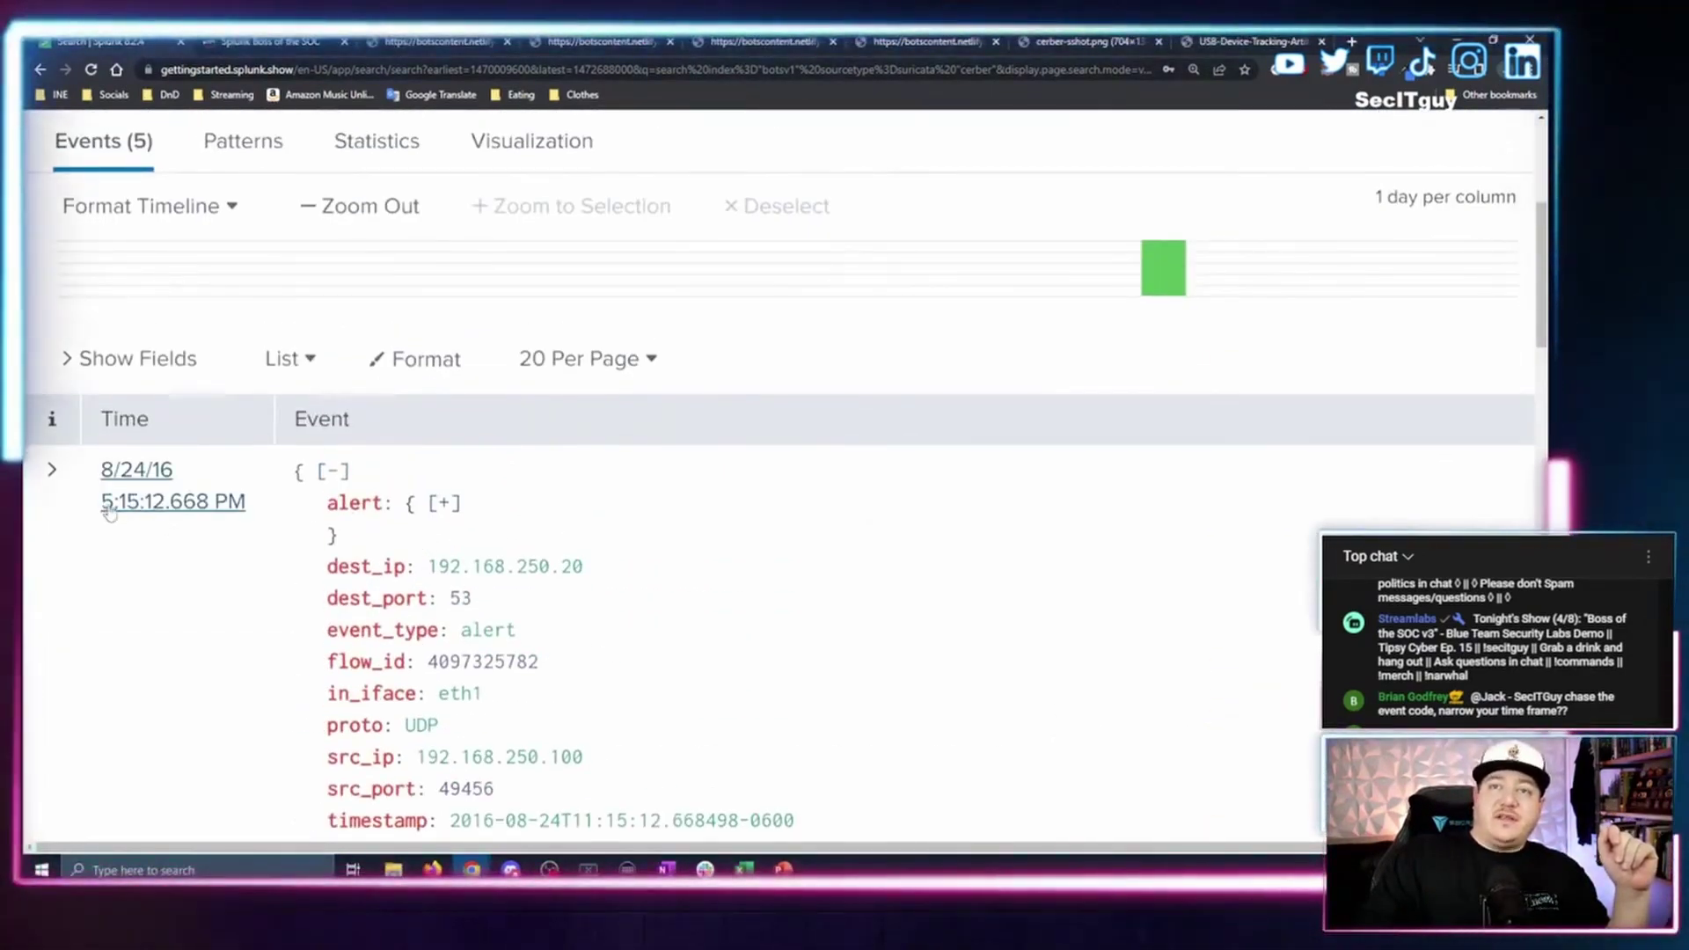
scroll(192, 498, down, 5)
scroll(195, 496, down, 12)
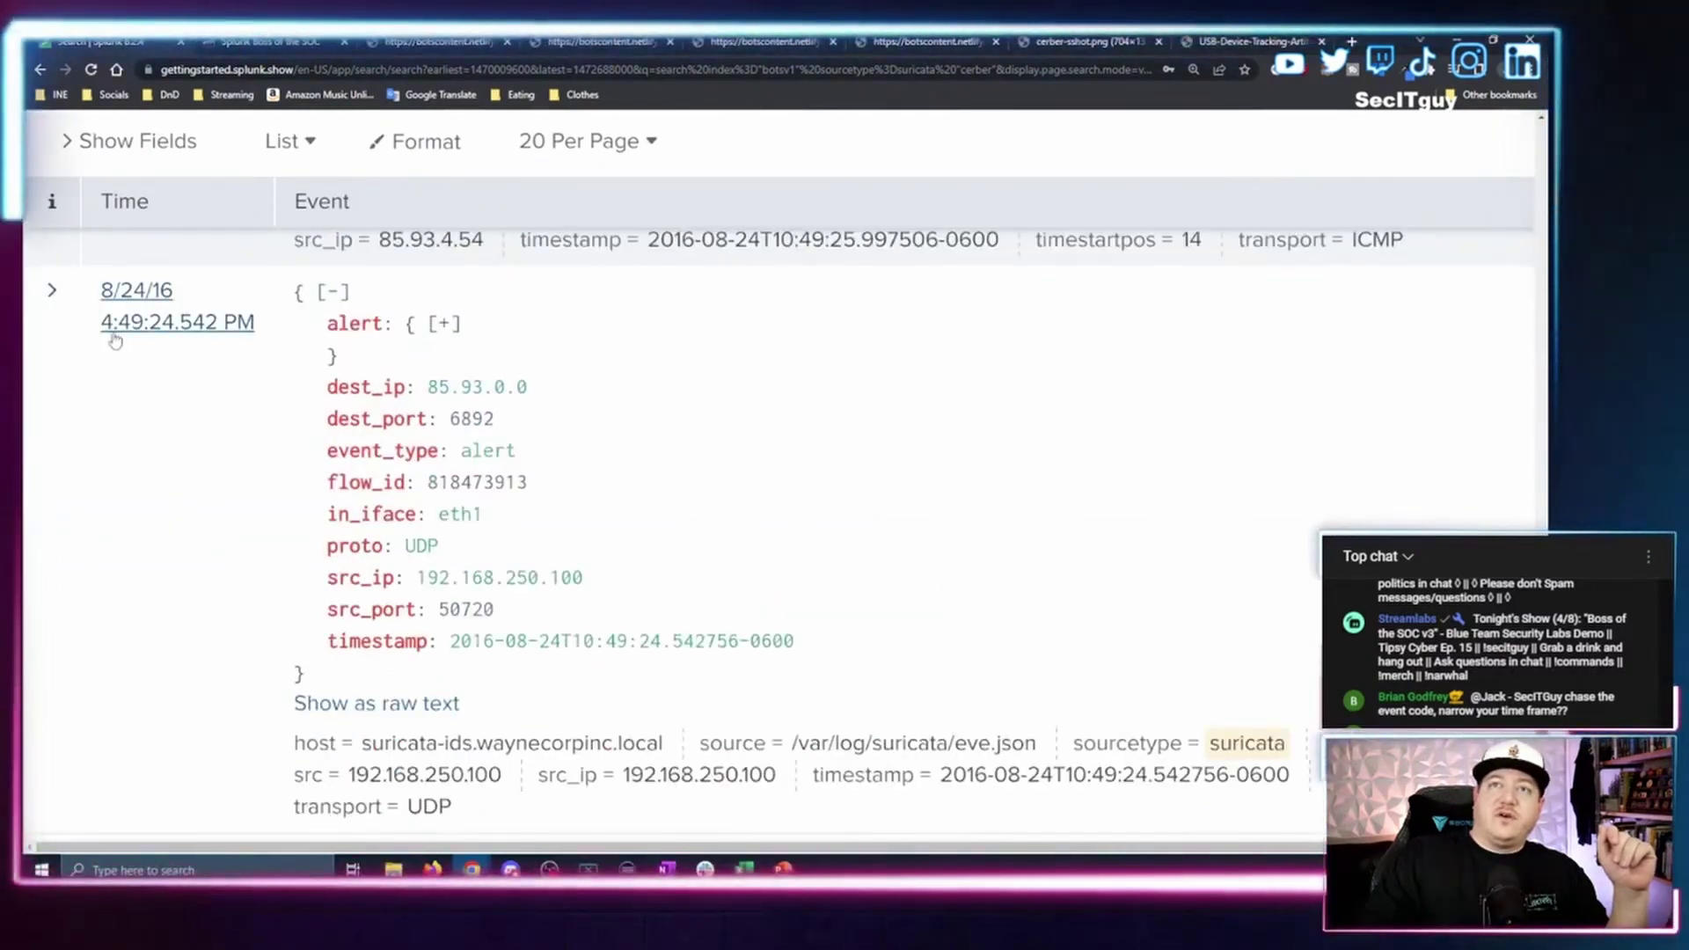
Limit the Cerber search to events within +/- 30 minutes of the newest event, at 5:15:12.668 PM on 8/24/16.
scroll(278, 469, up, 20)
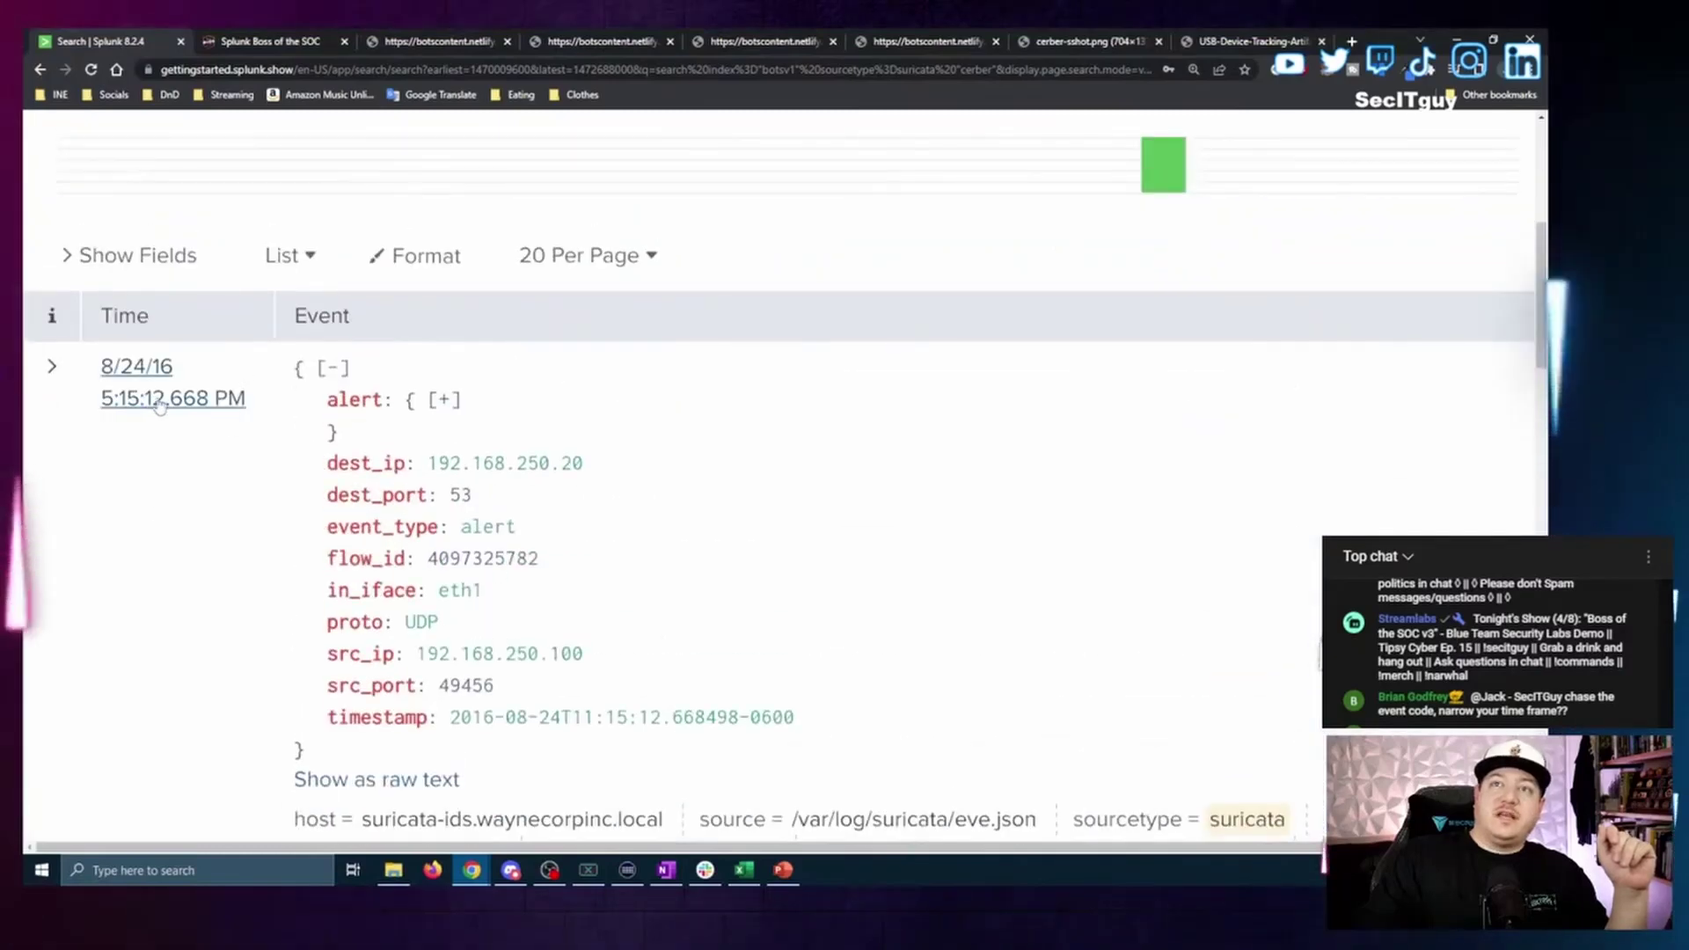
click(160, 401)
click(179, 688)
click(185, 687)
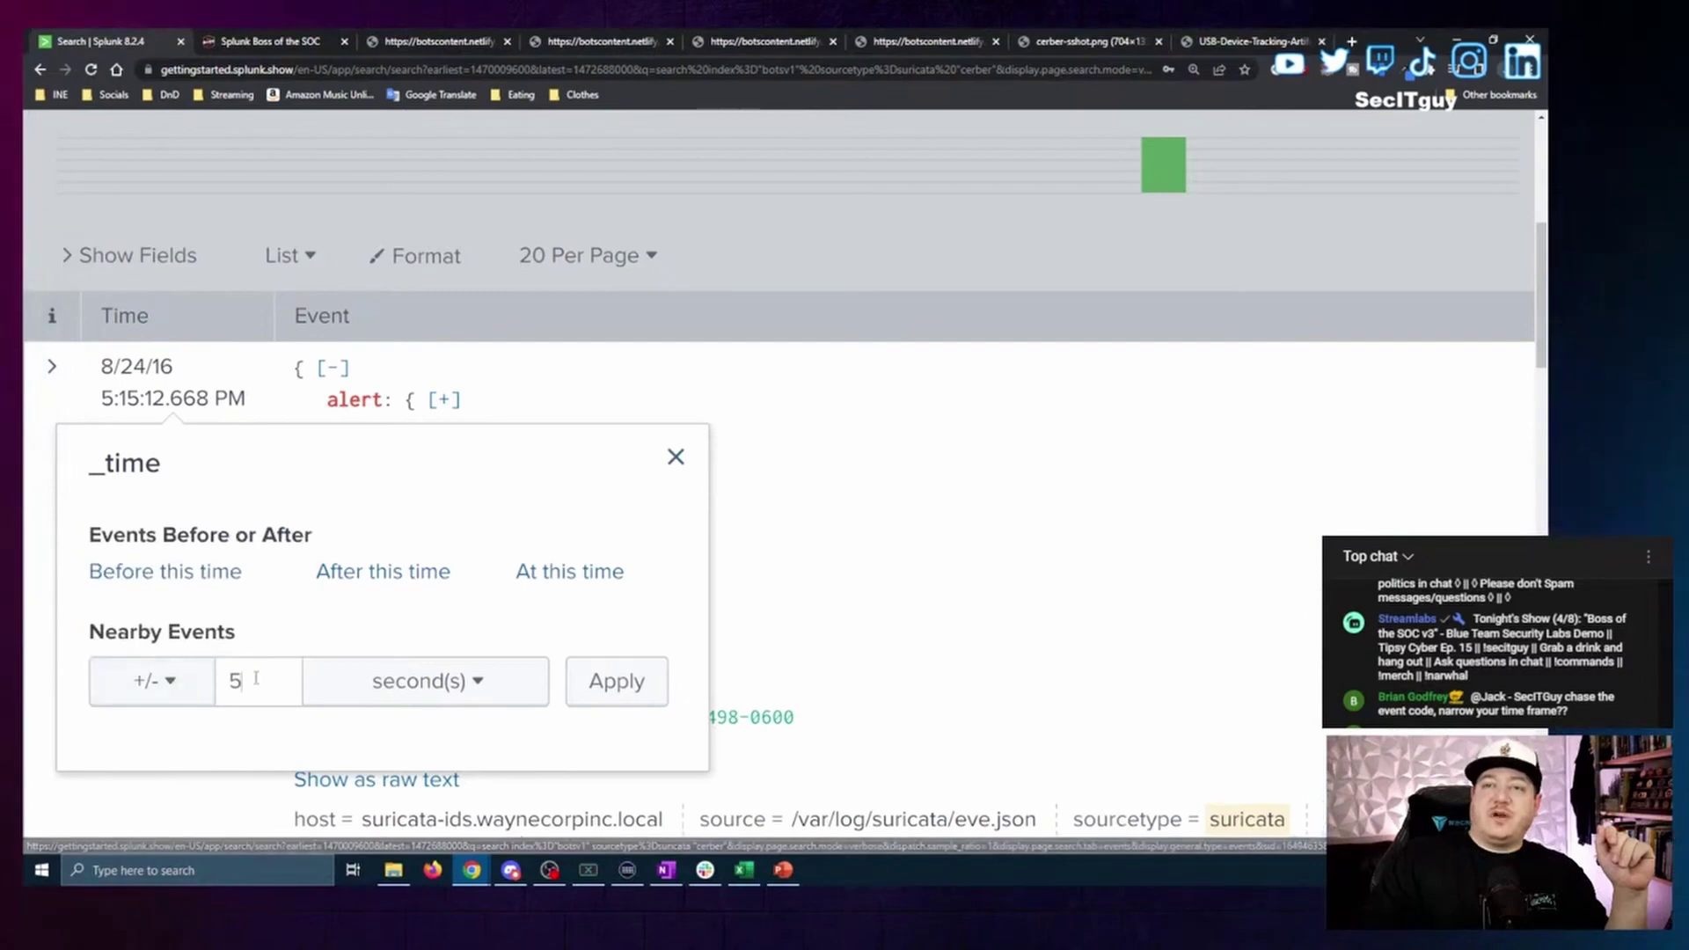
text(30)
click(532, 679)
click(453, 538)
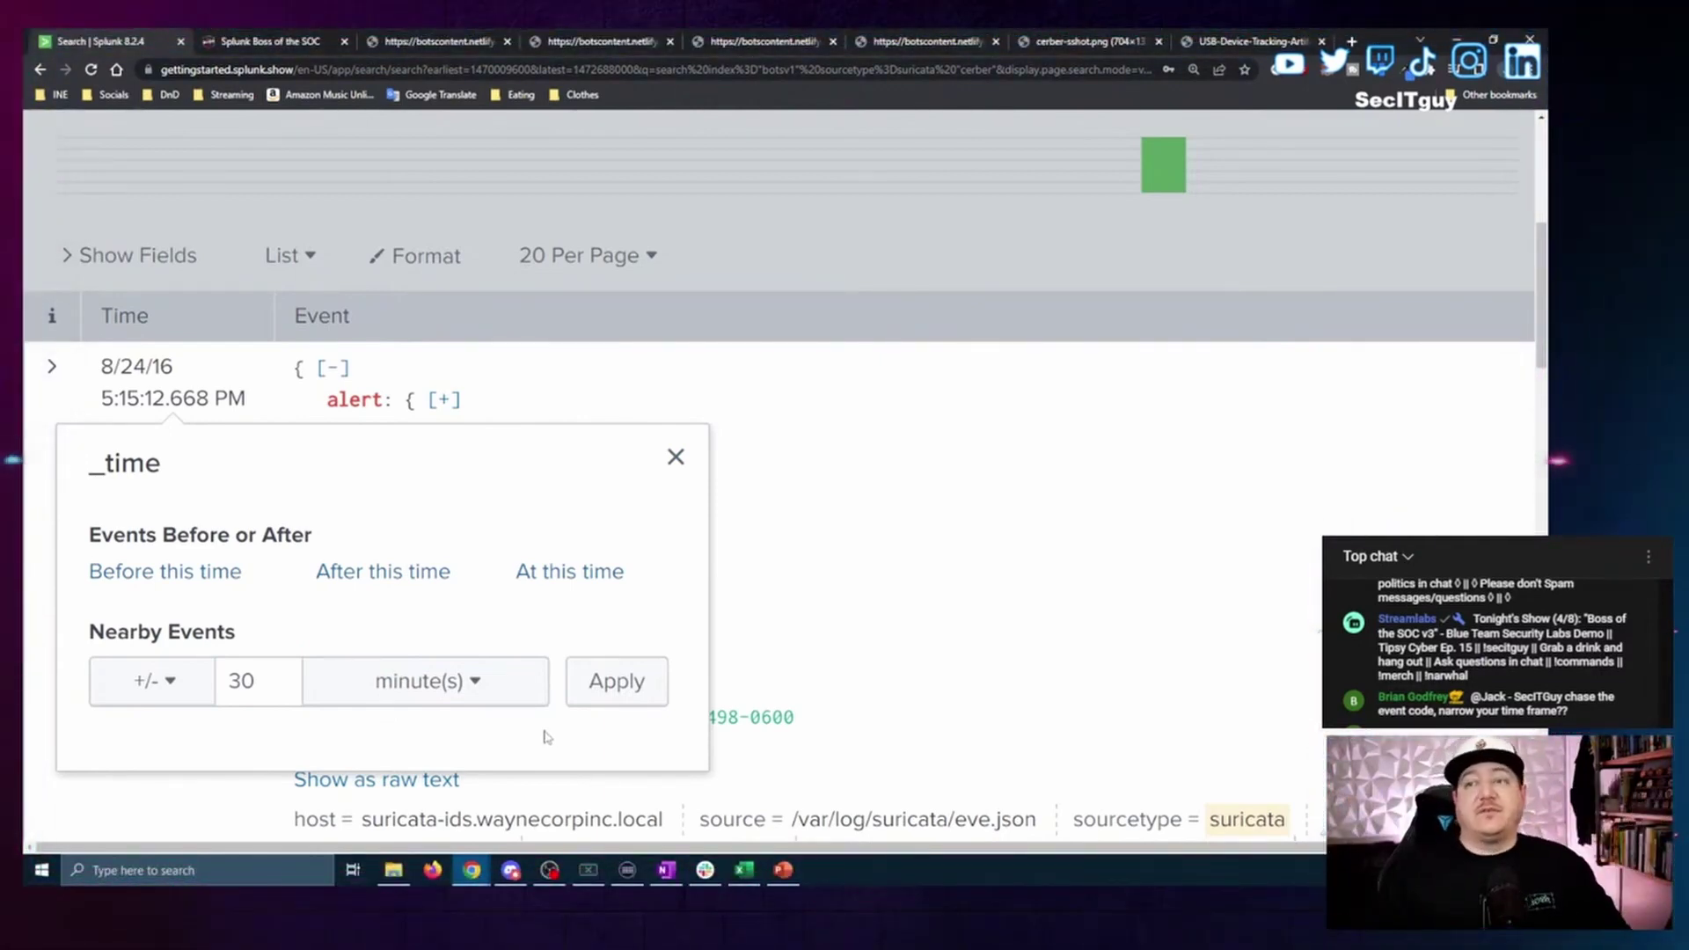
click(616, 681)
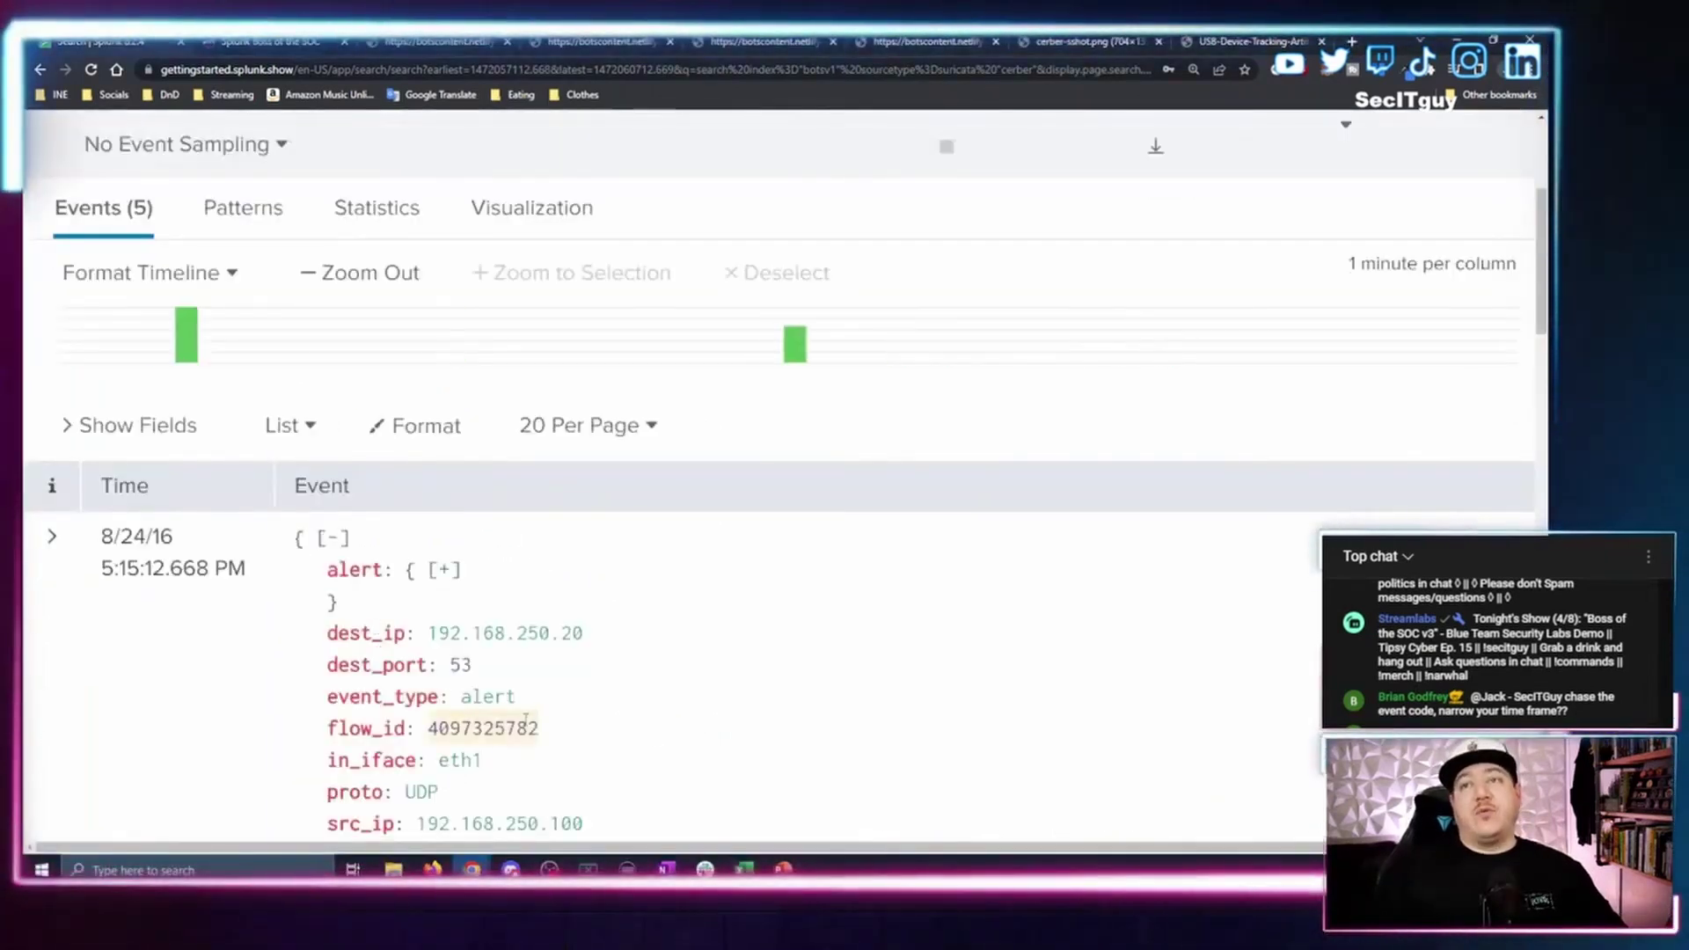
Check the start and end of the date and time range applied to the search.
scroll(761, 717, up, 3)
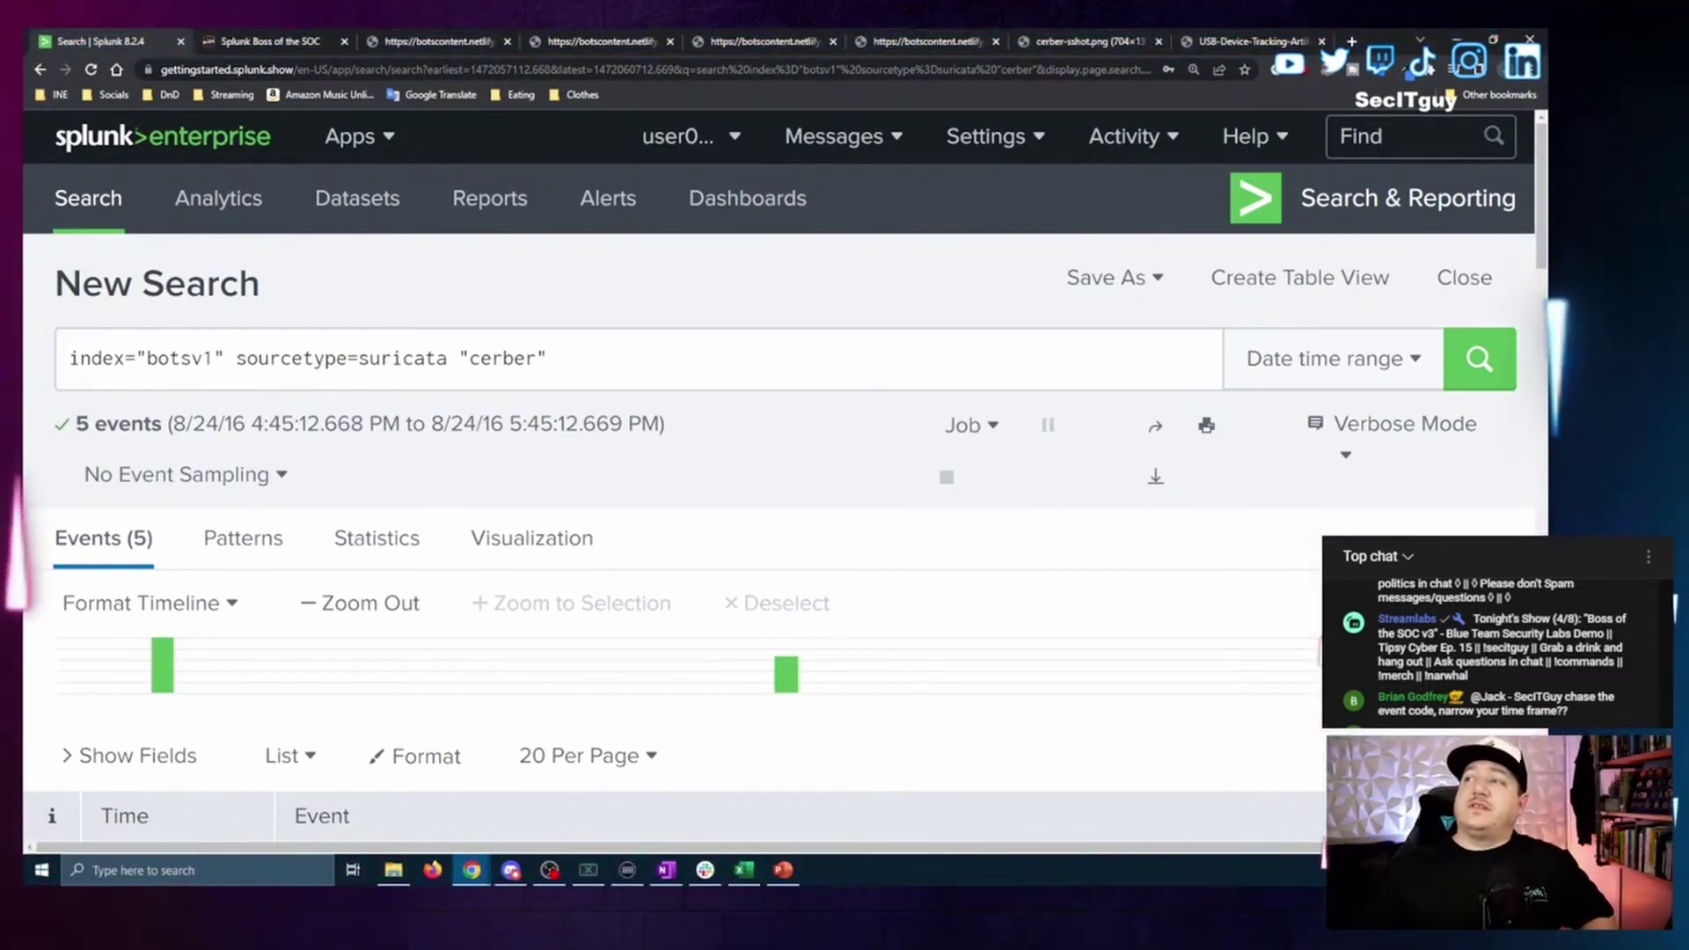
click(1376, 359)
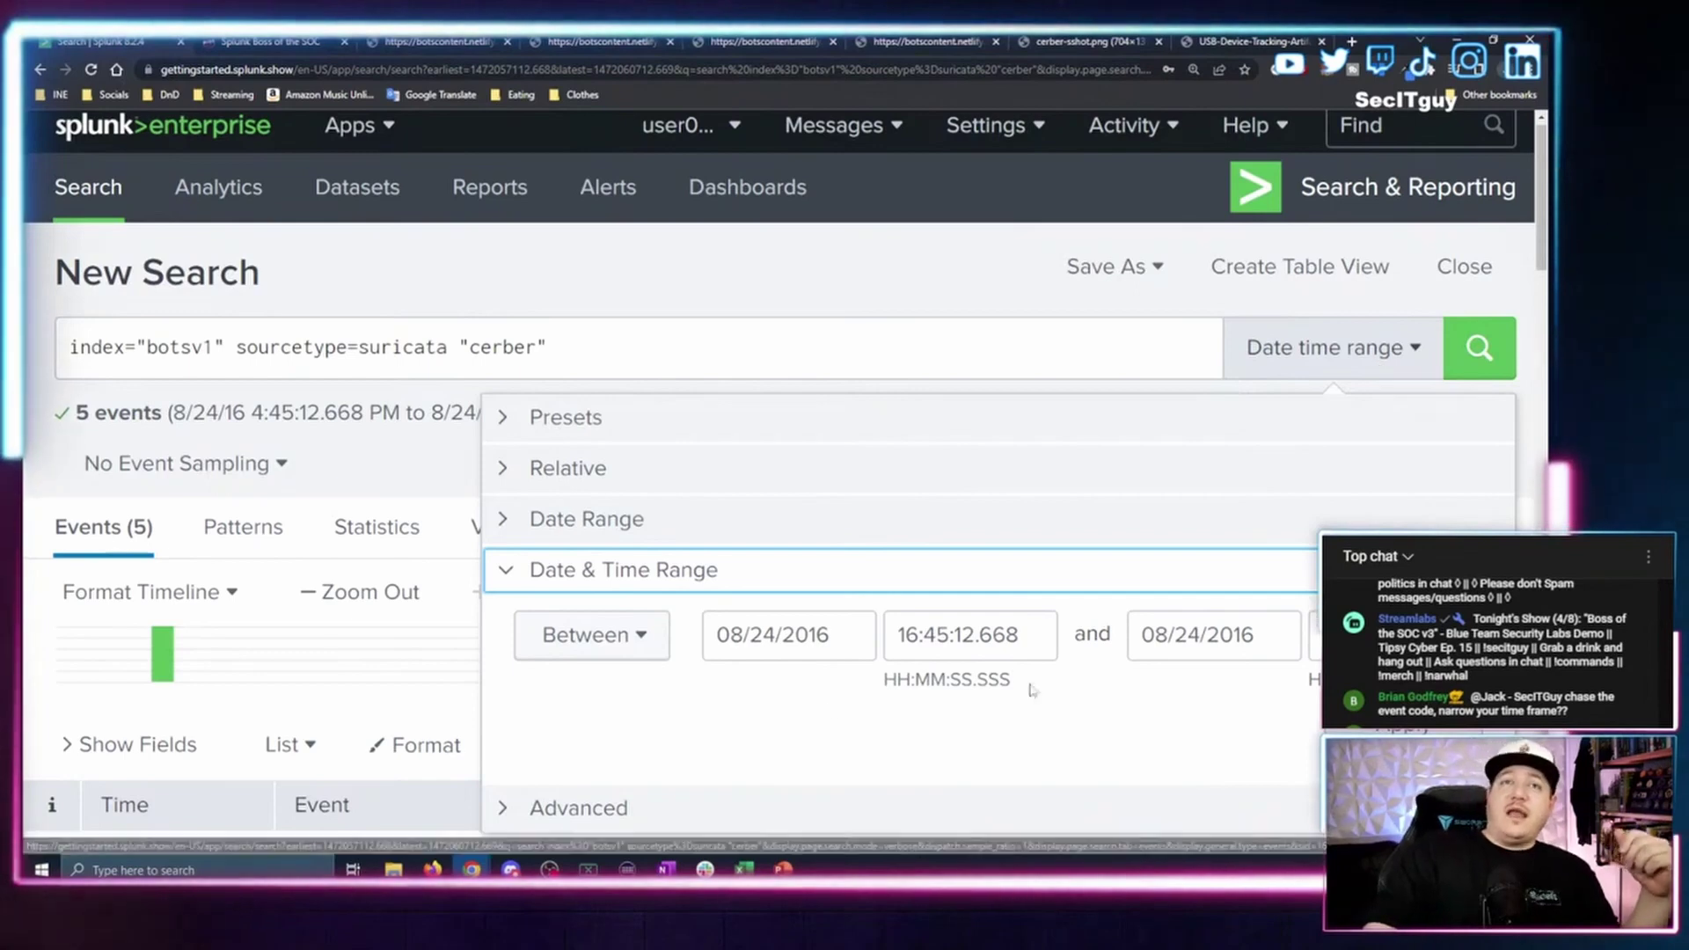
click(1394, 349)
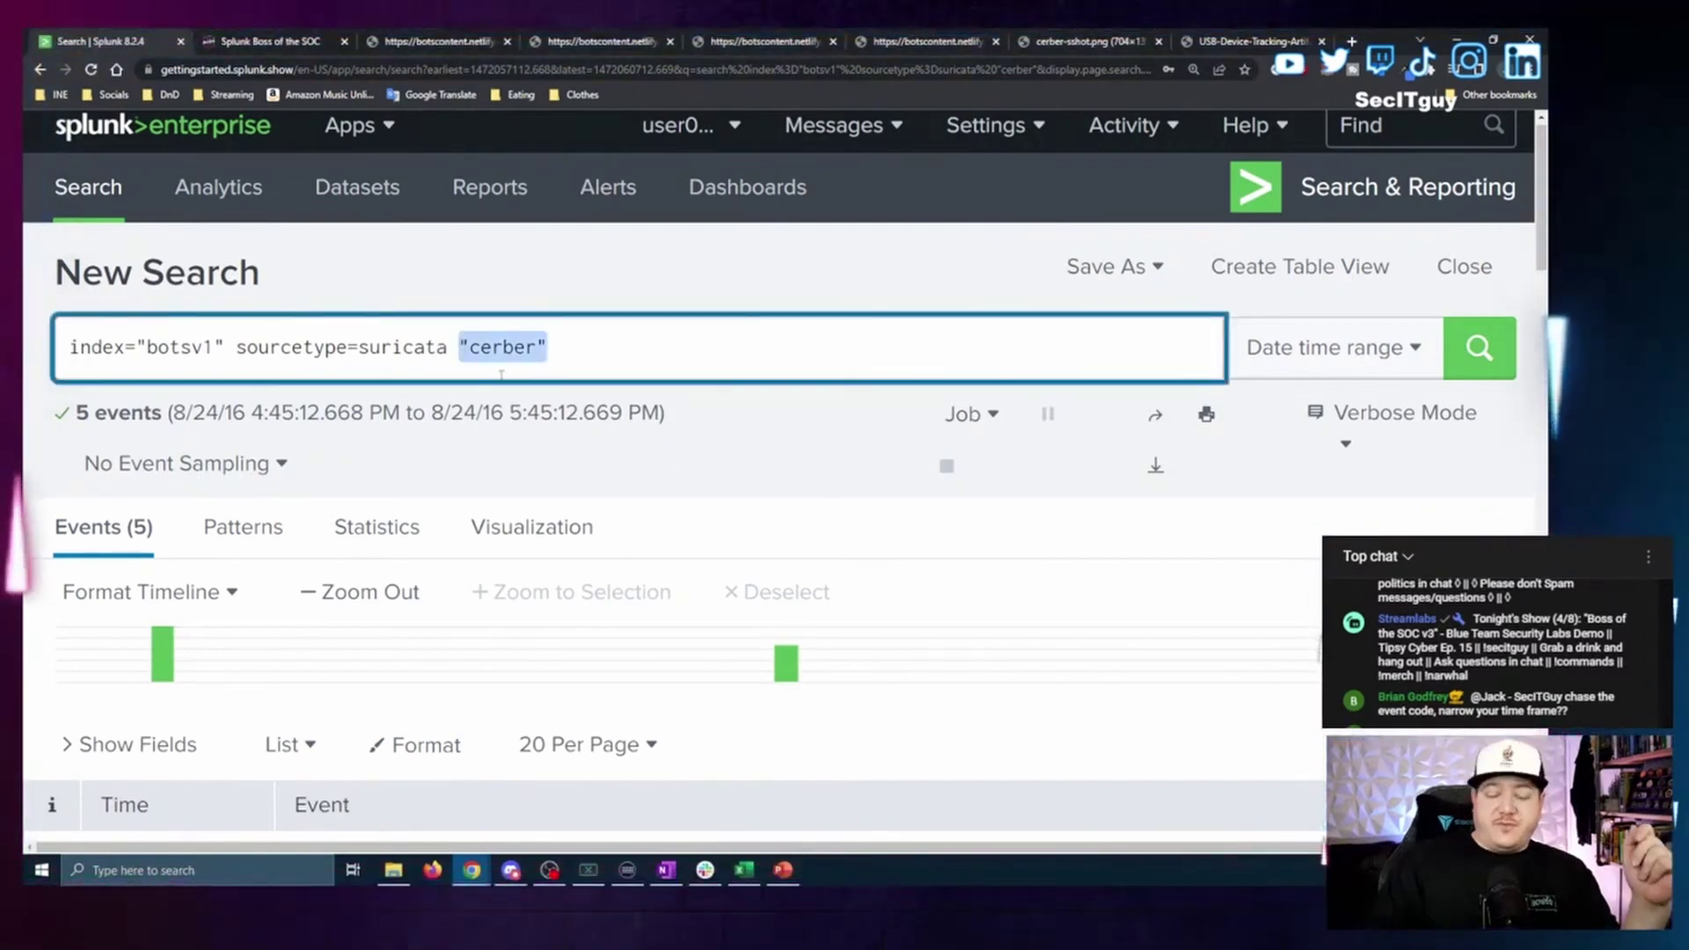
Replace the "cerber" term in the Suricata query with "192.168.250.100" and run the search.
key(BackSpace)
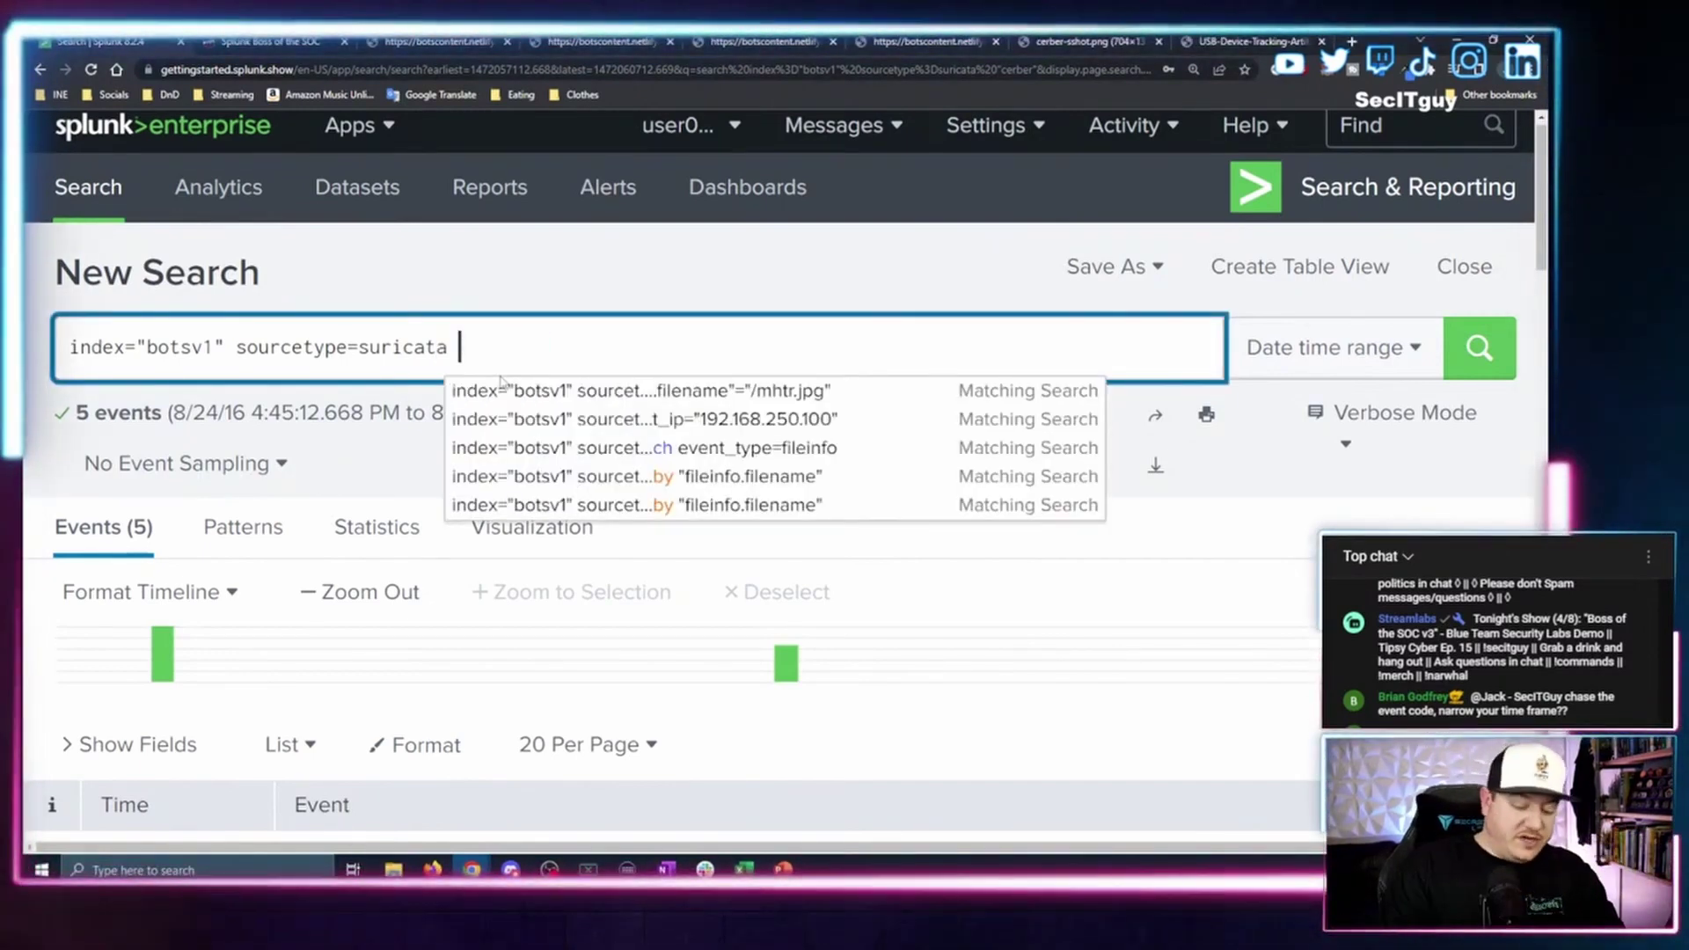
text(")
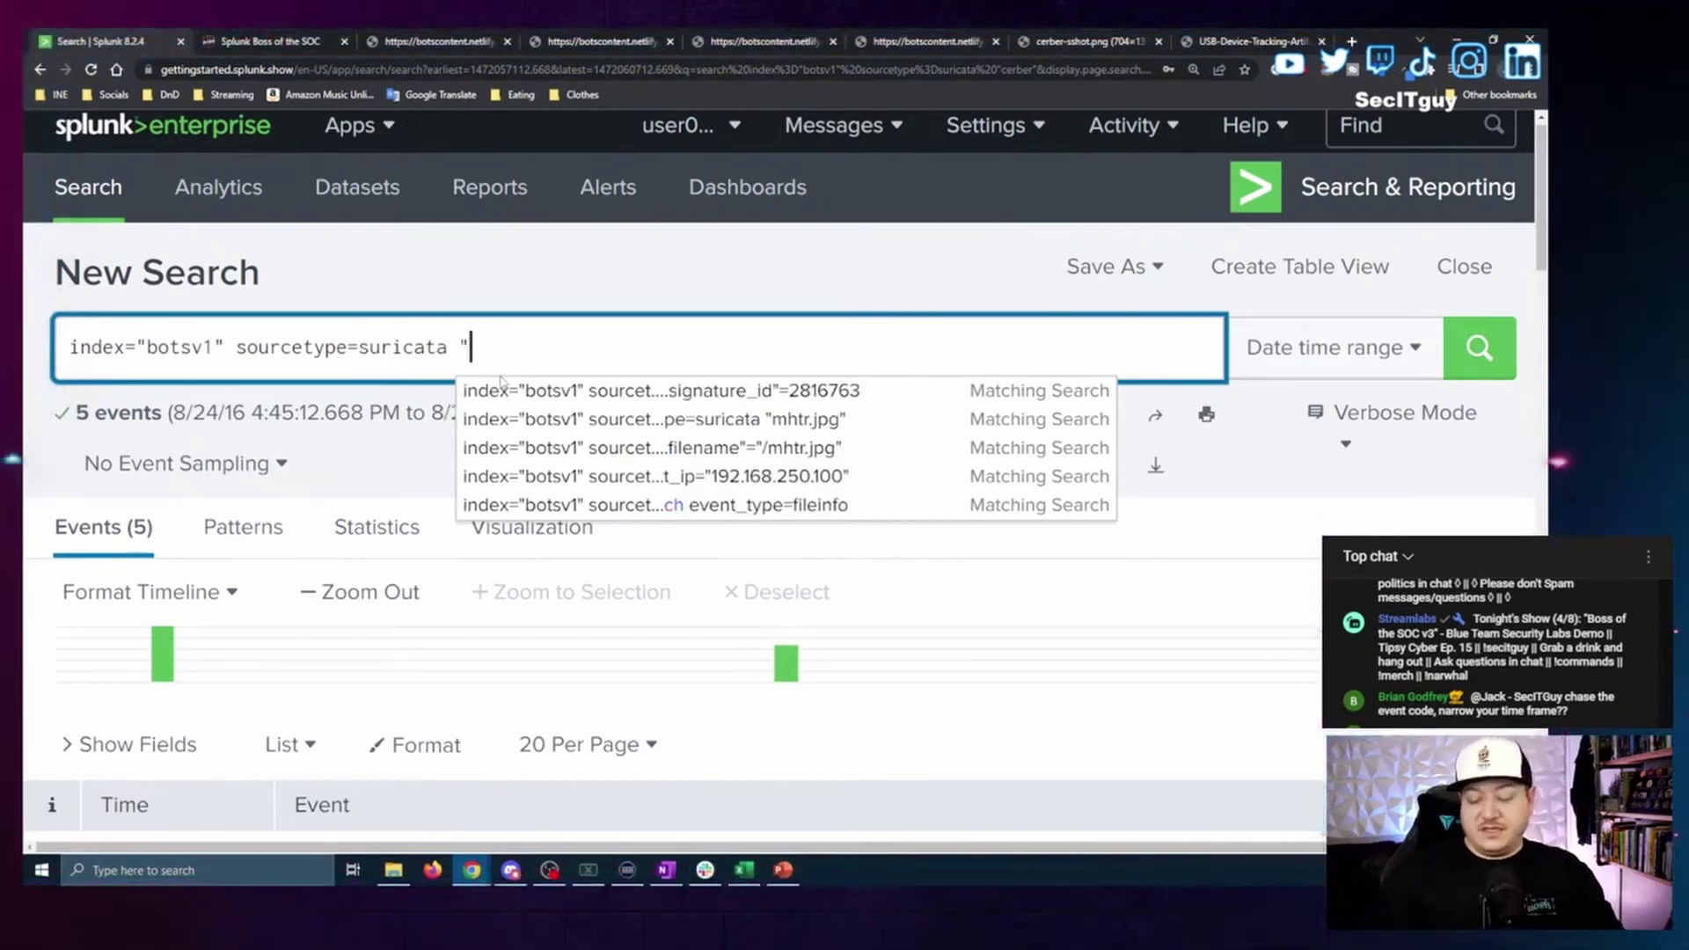
text(192.168.)
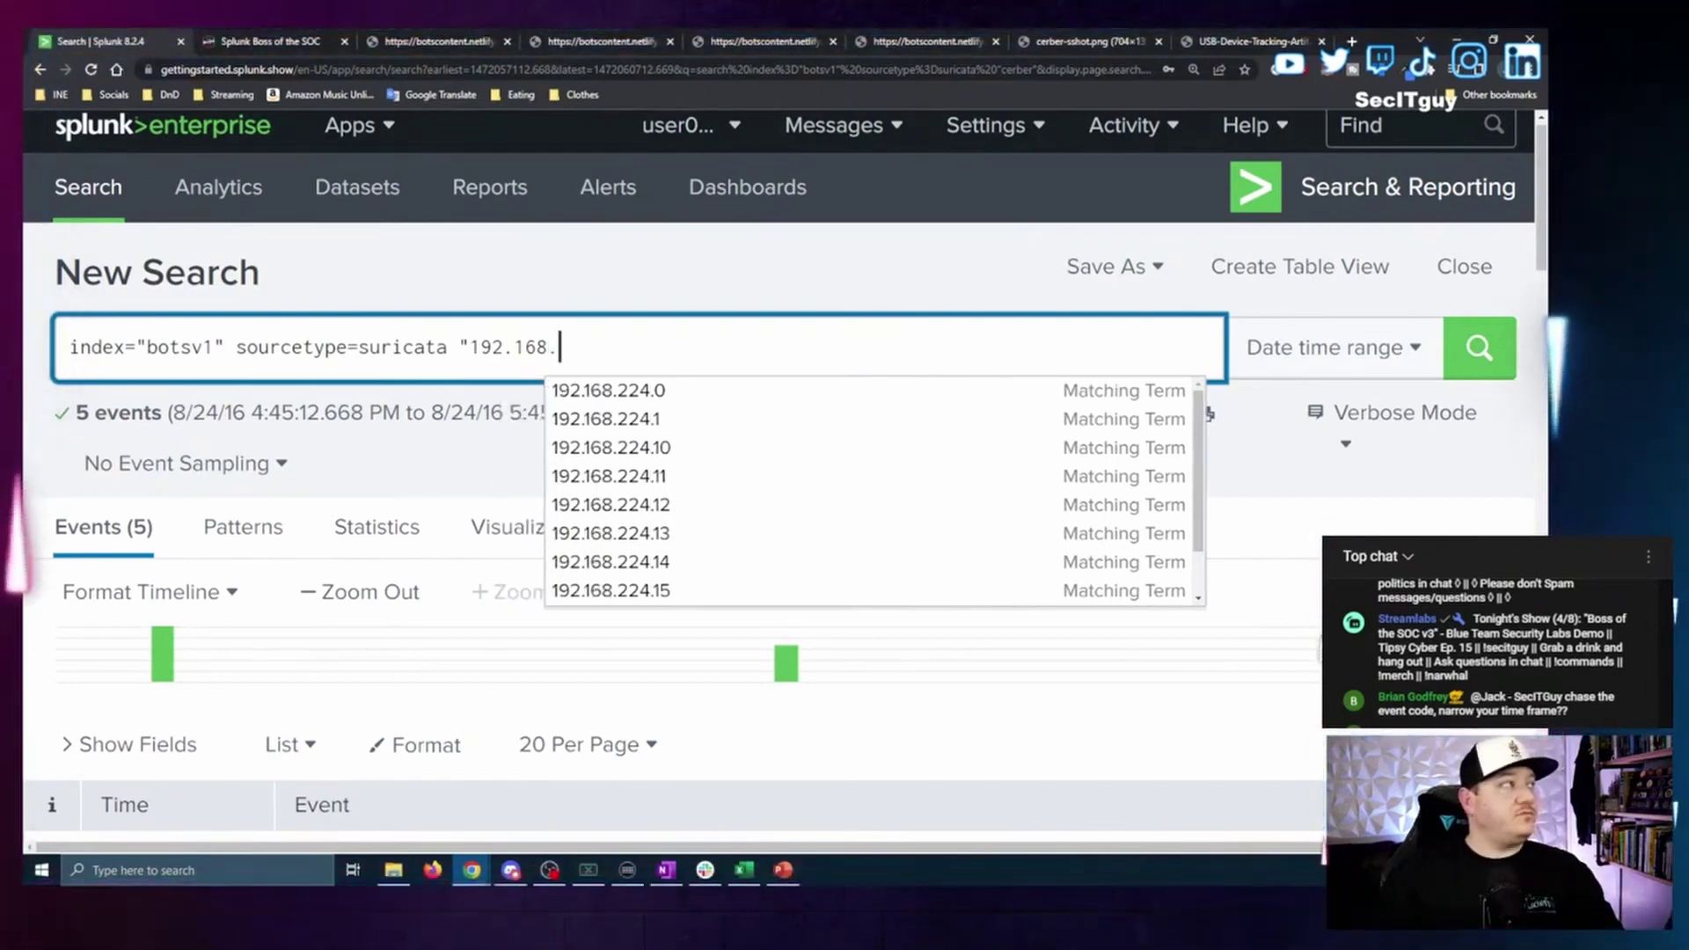
text(250)
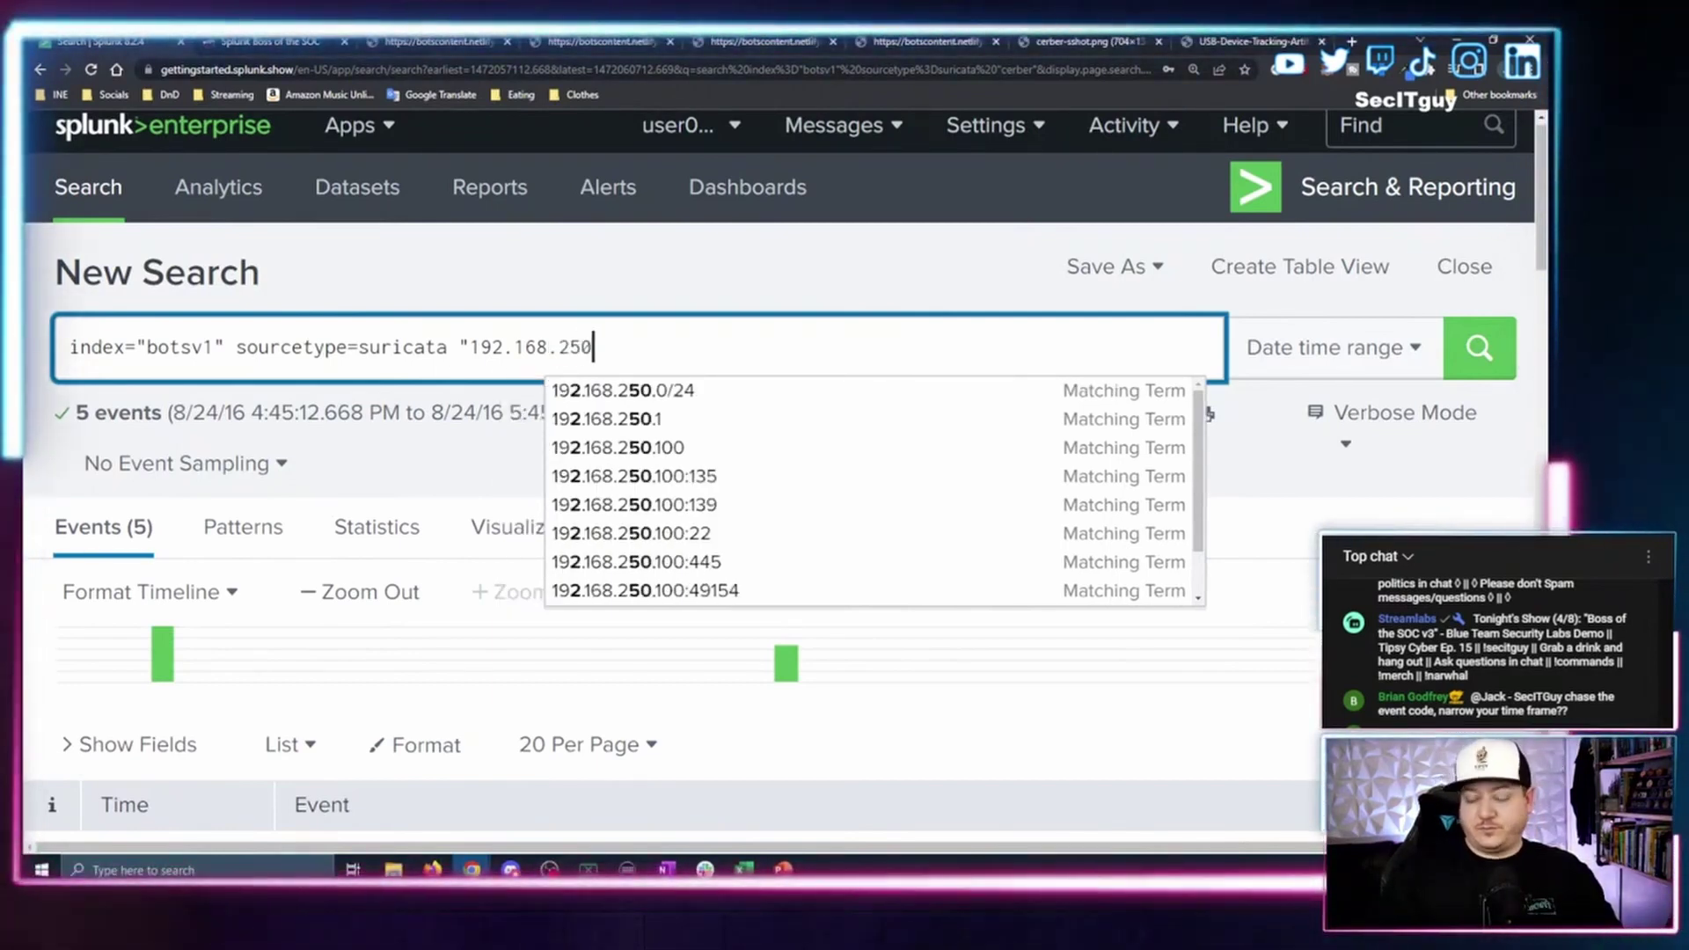
text(.100)
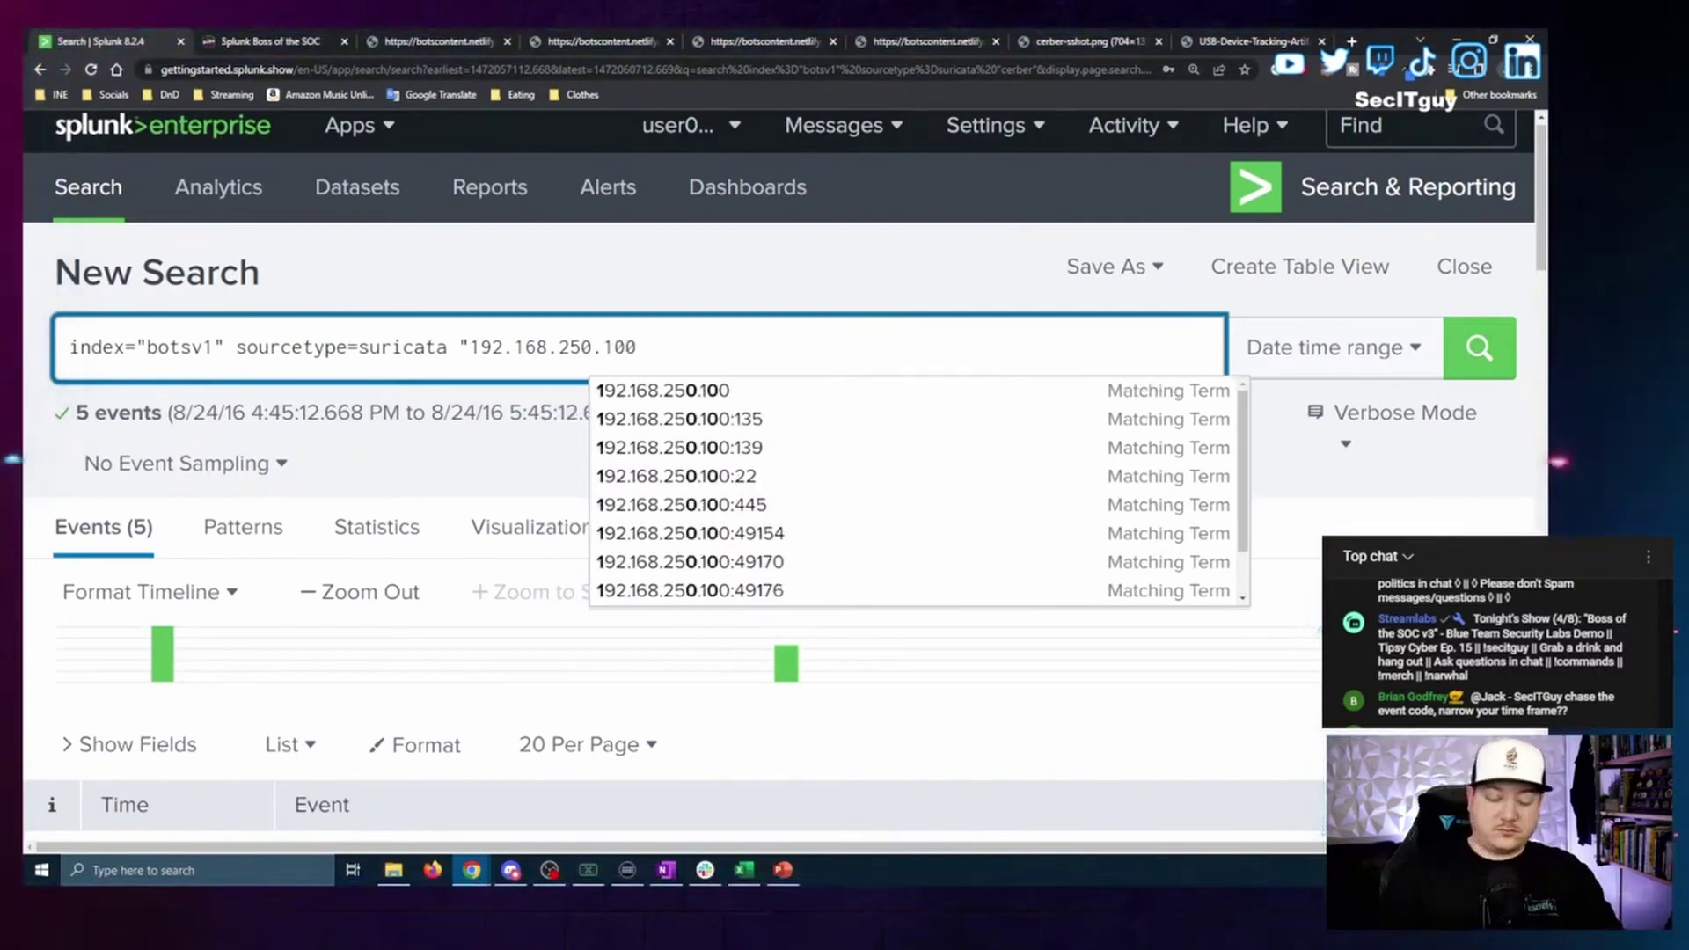
key(Return)
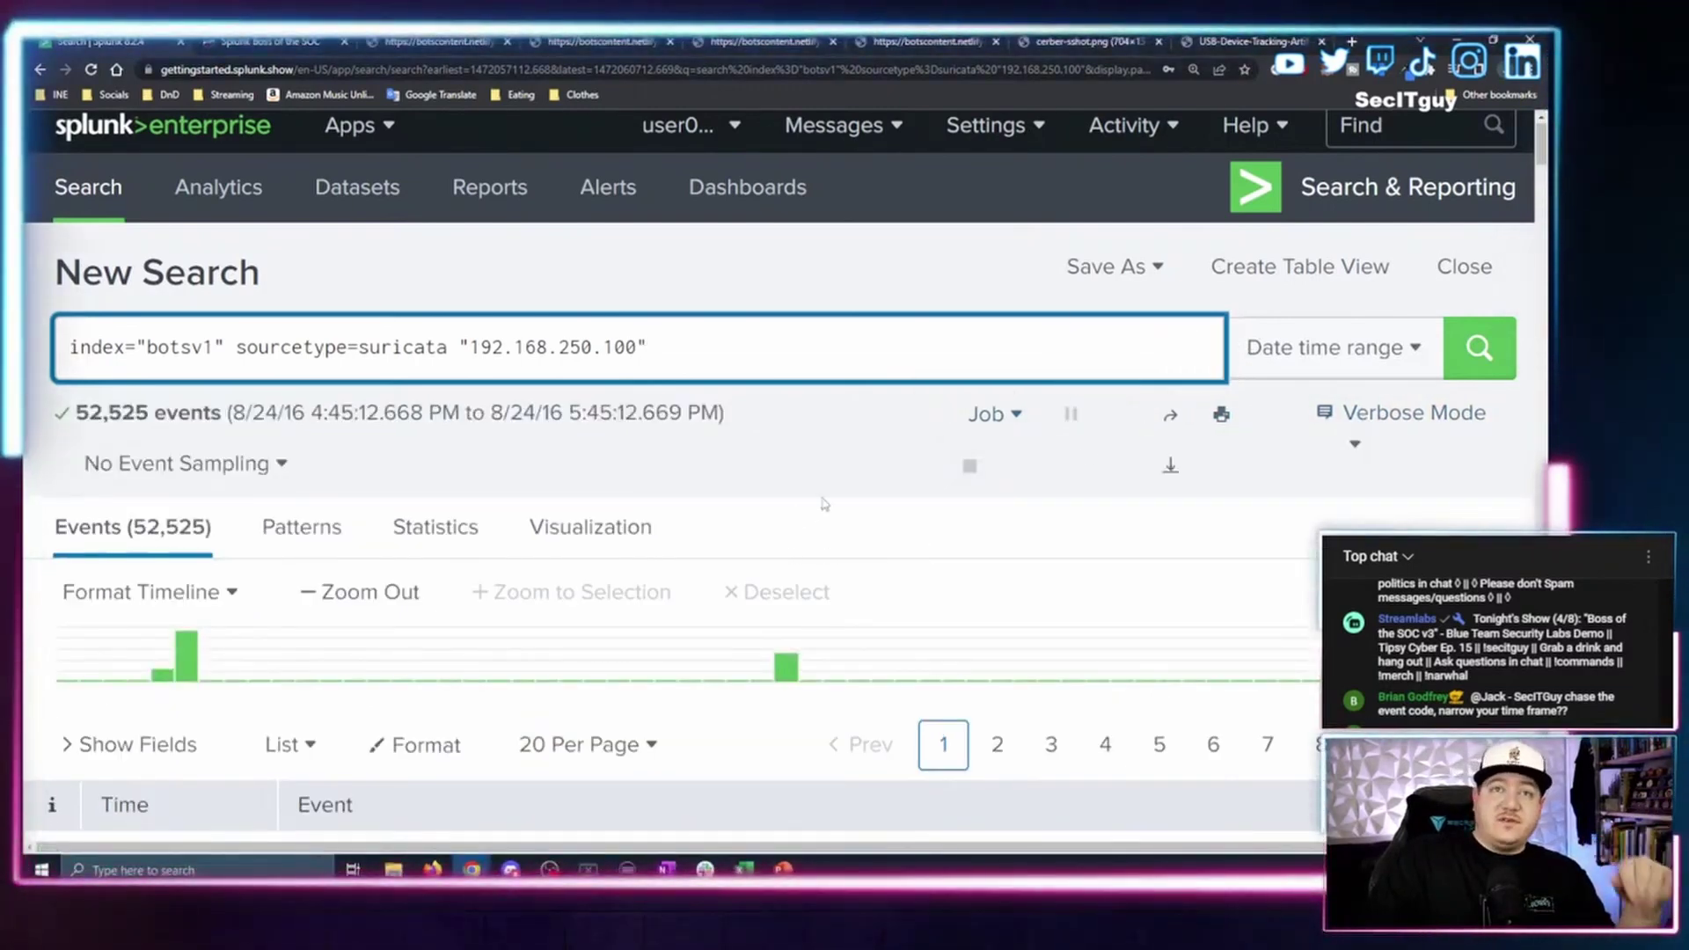
scroll(825, 503, down, 1)
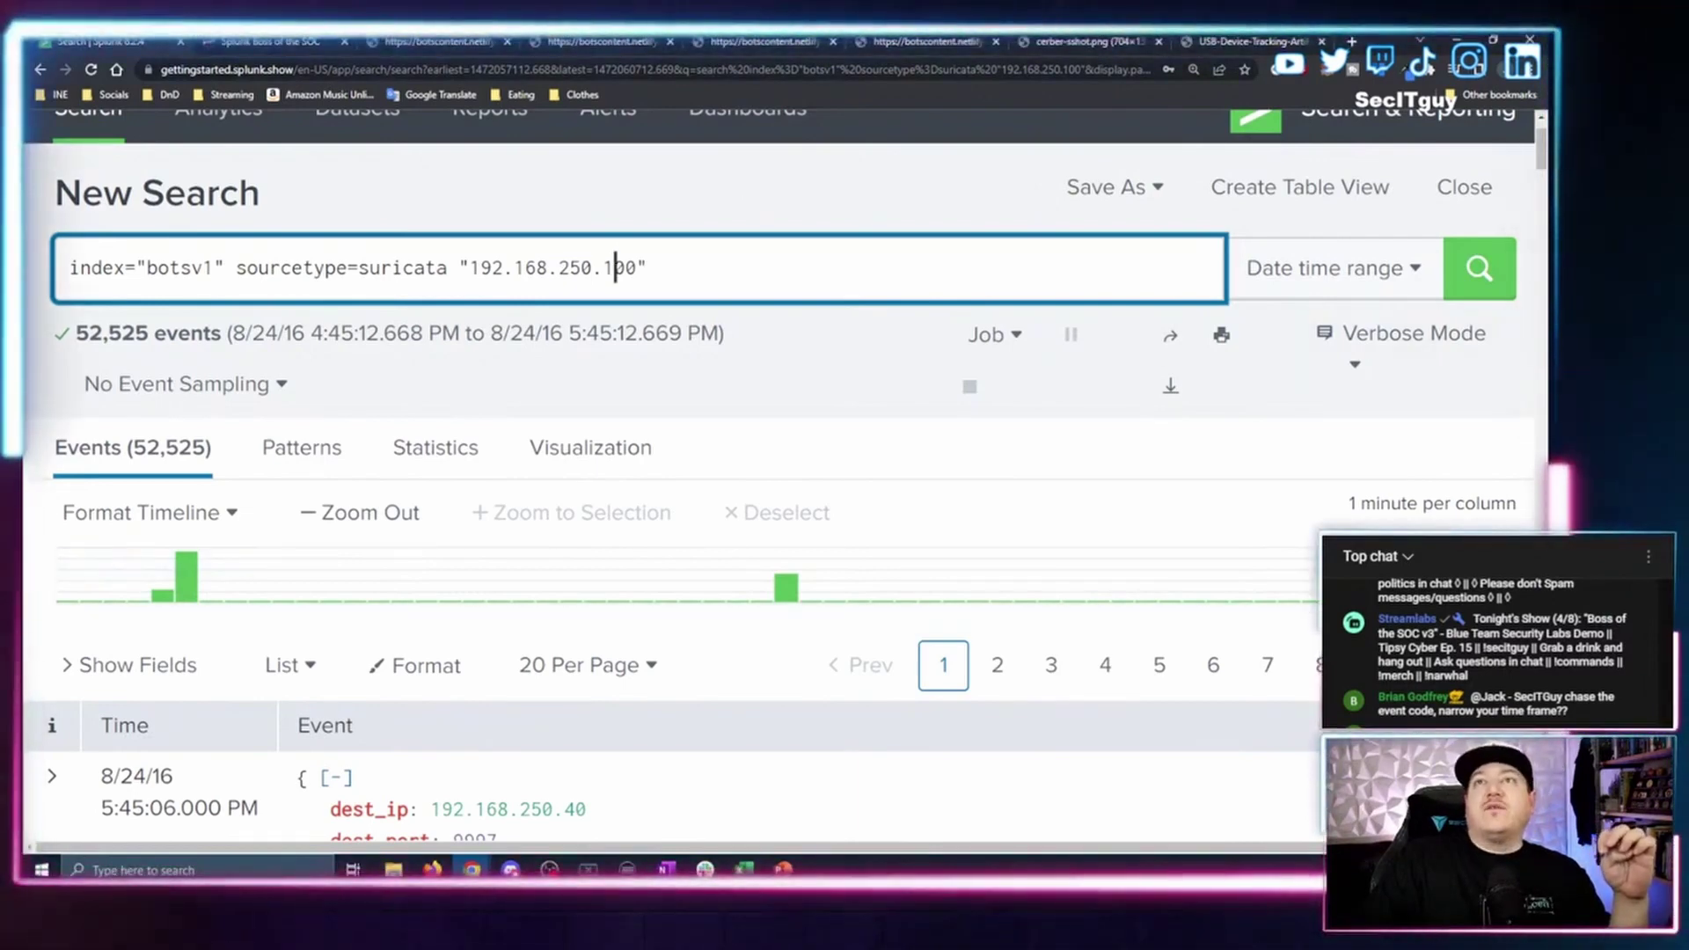
Reread the hint for question #202, change the query's sourcetype to *dns and run the search.
key(ctrl+Tab)
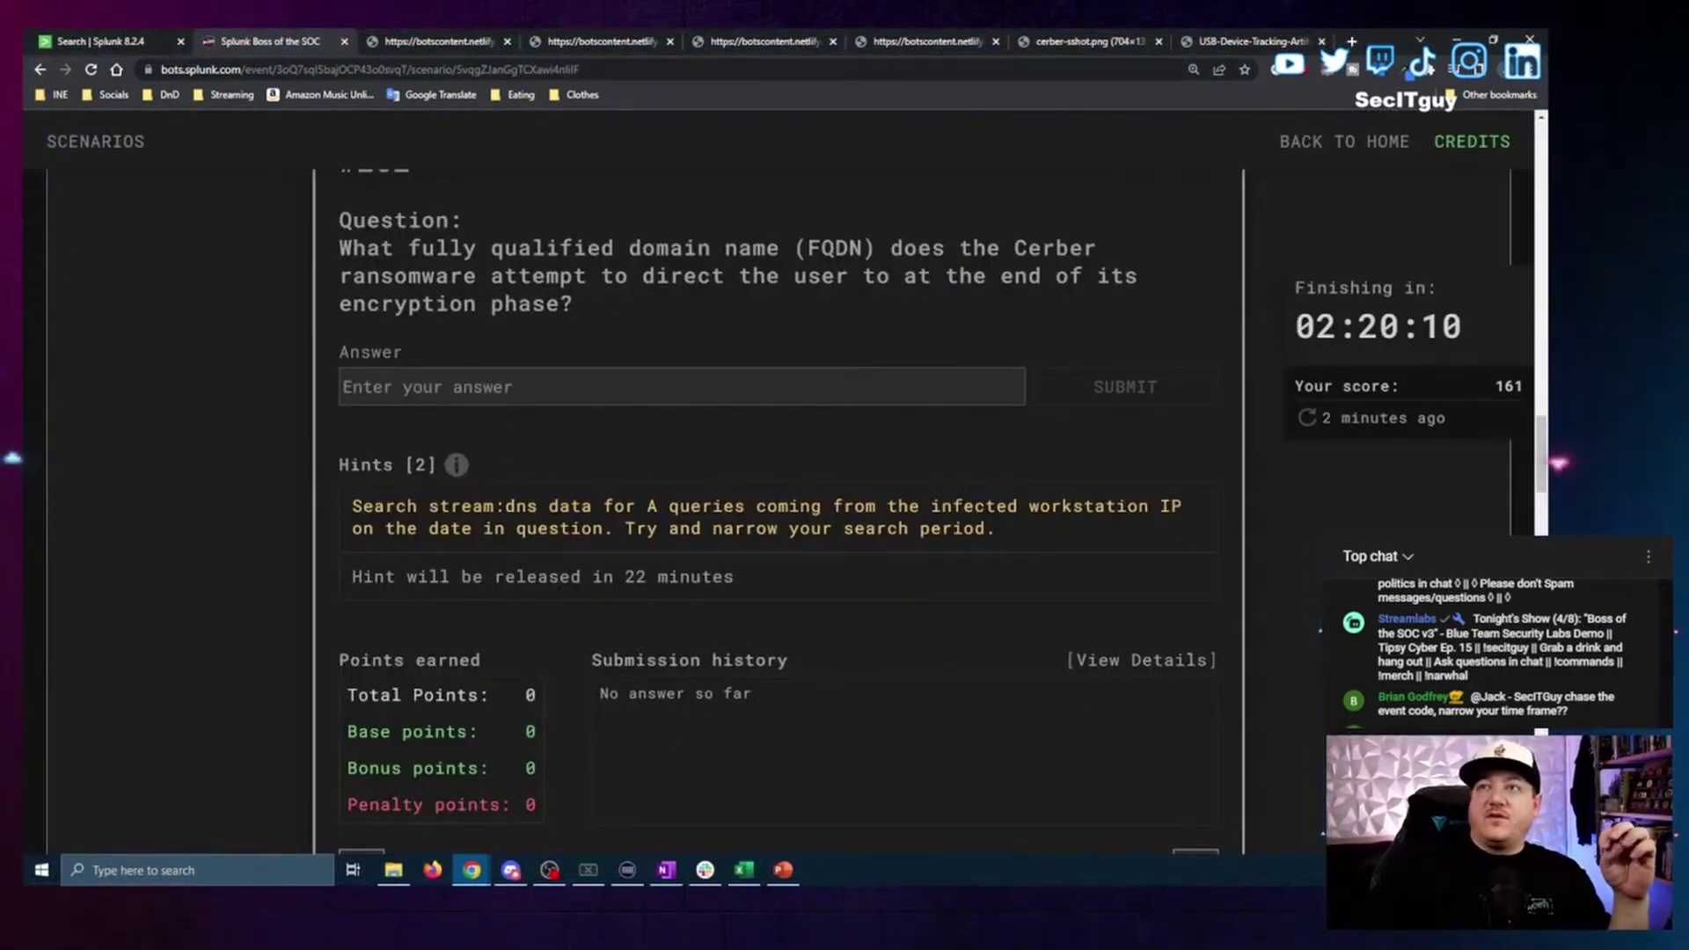
click(139, 36)
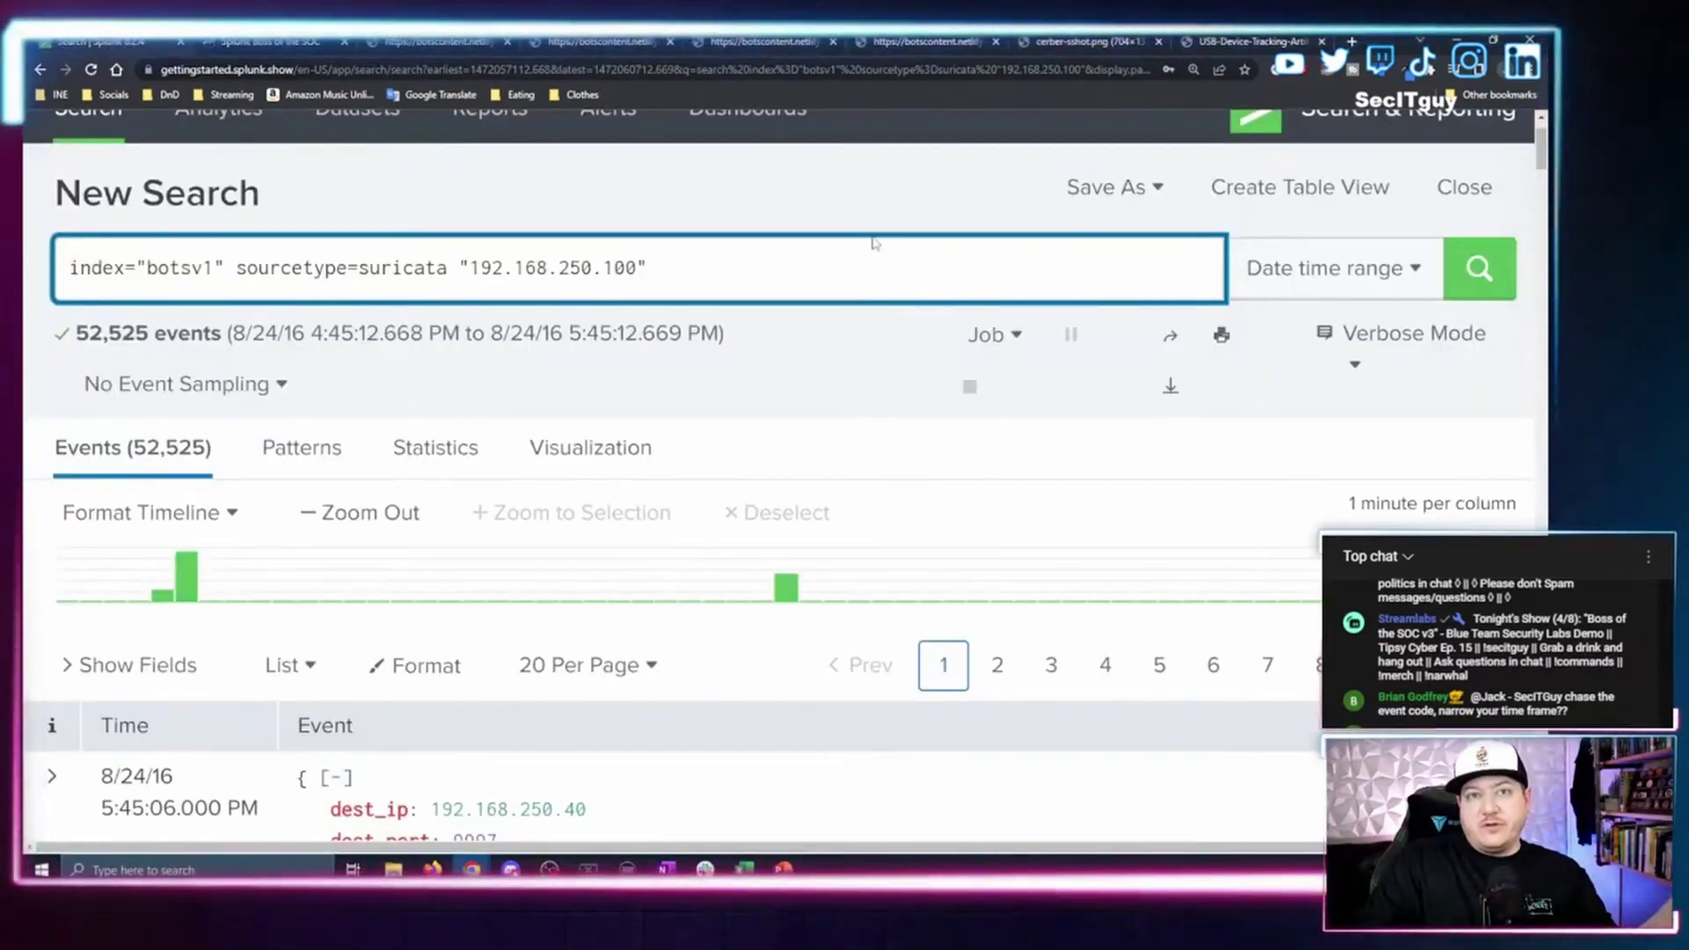
double_click(362, 269)
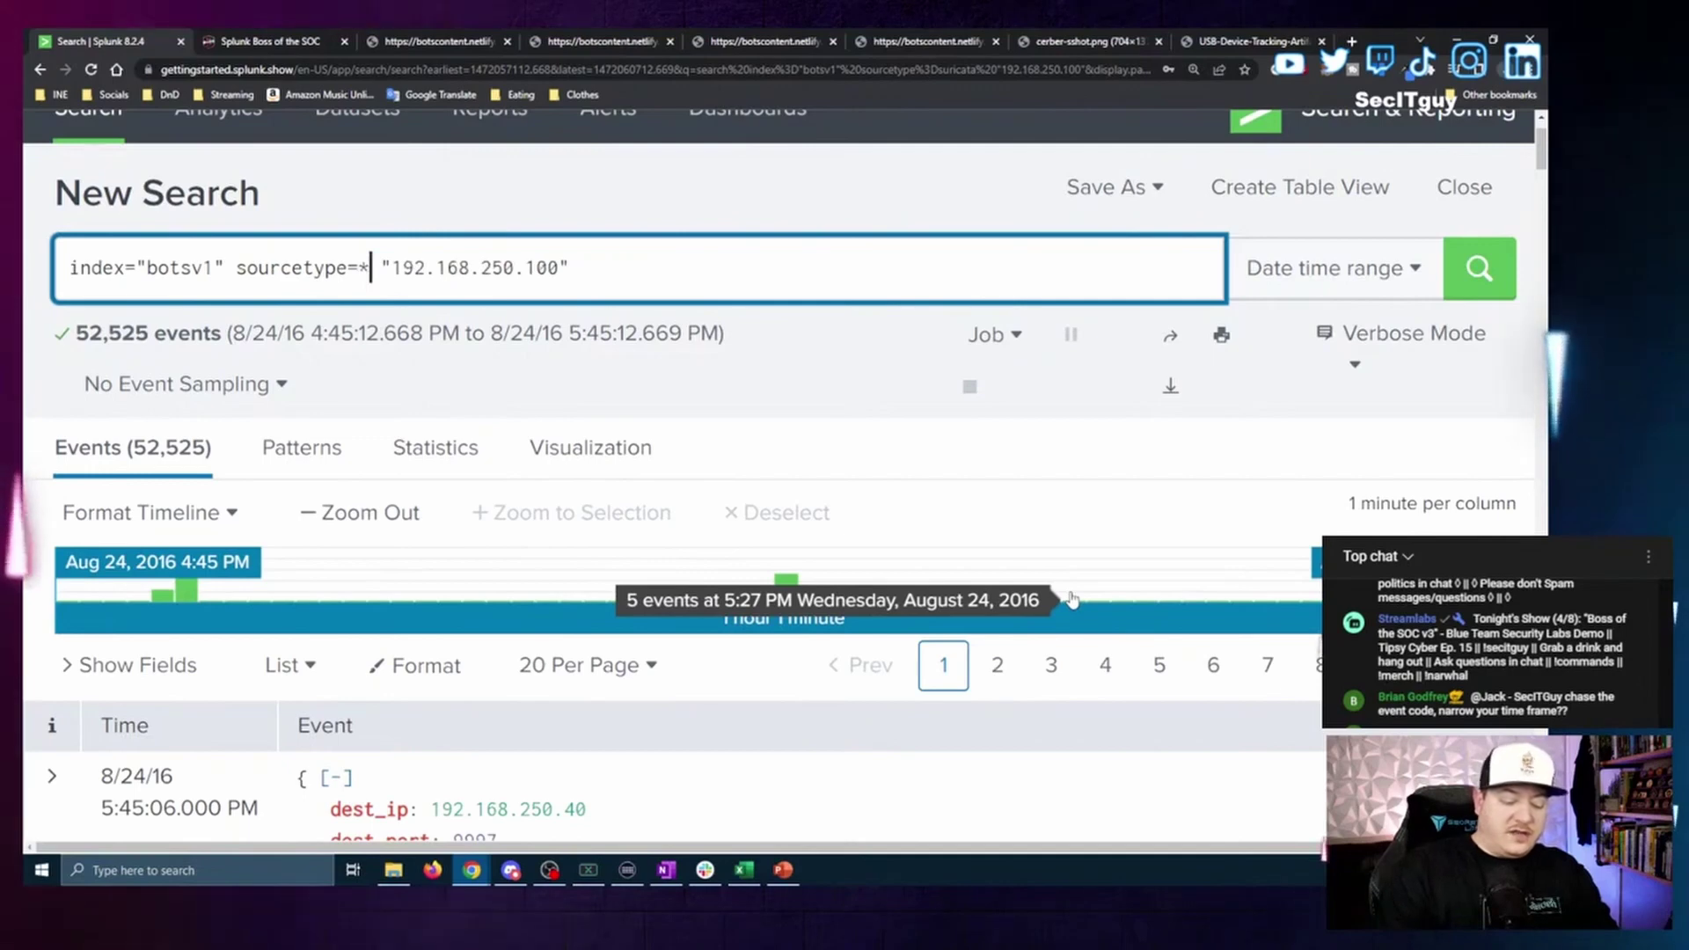
text(dns)
key(End)
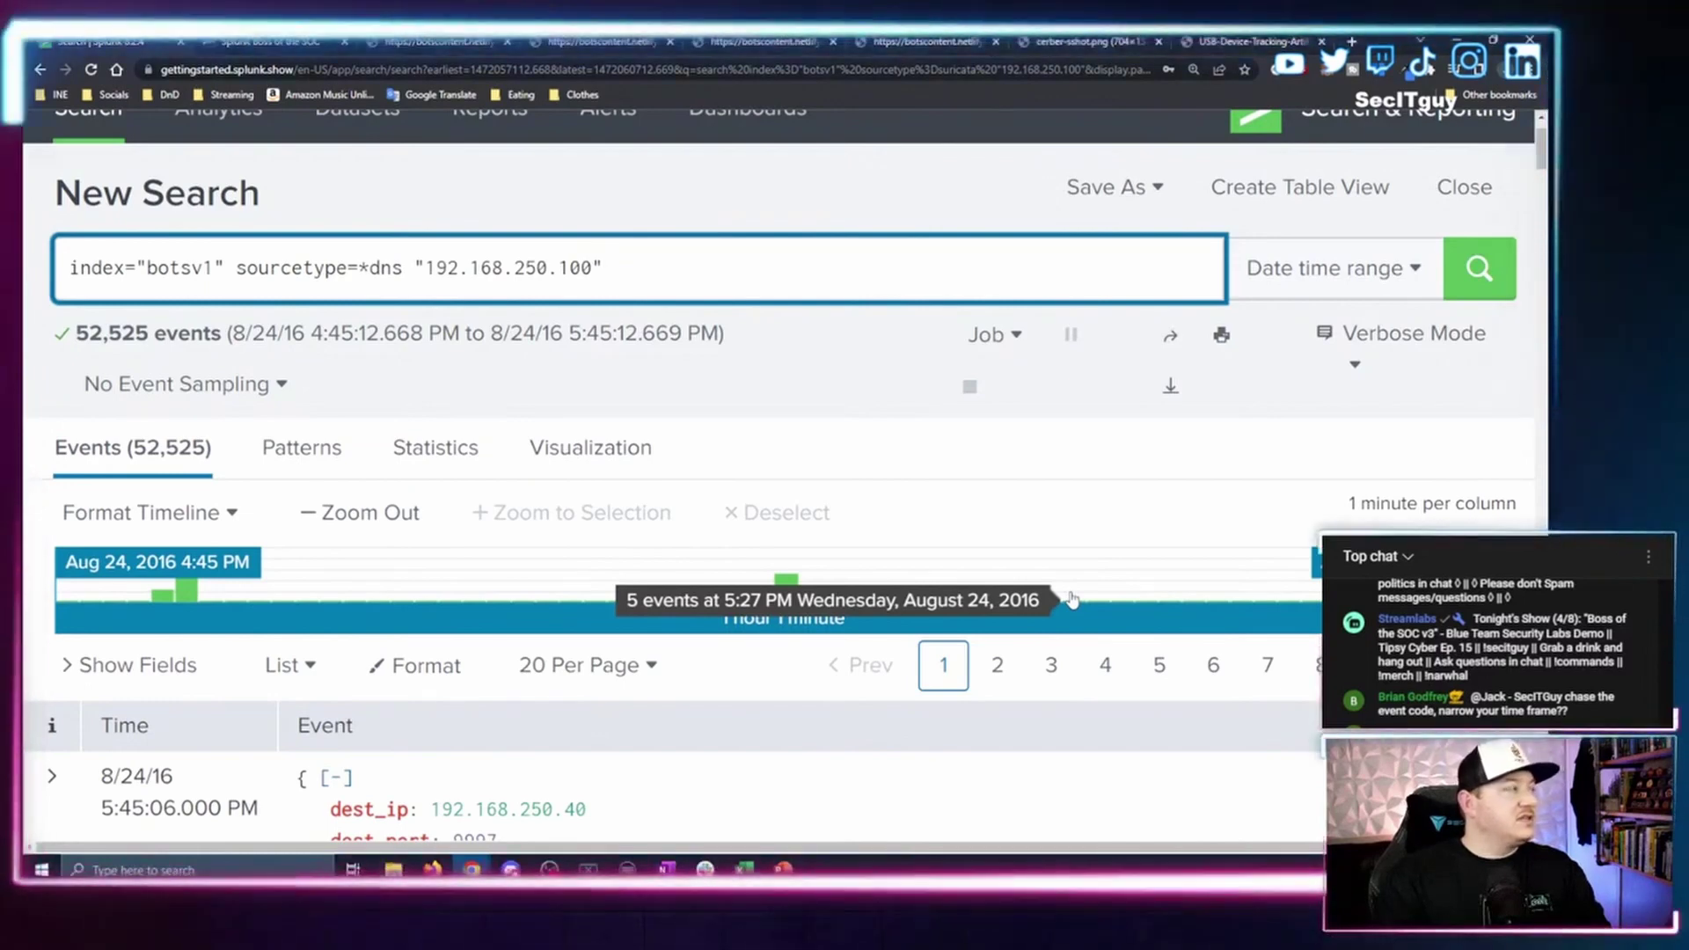
key(Return)
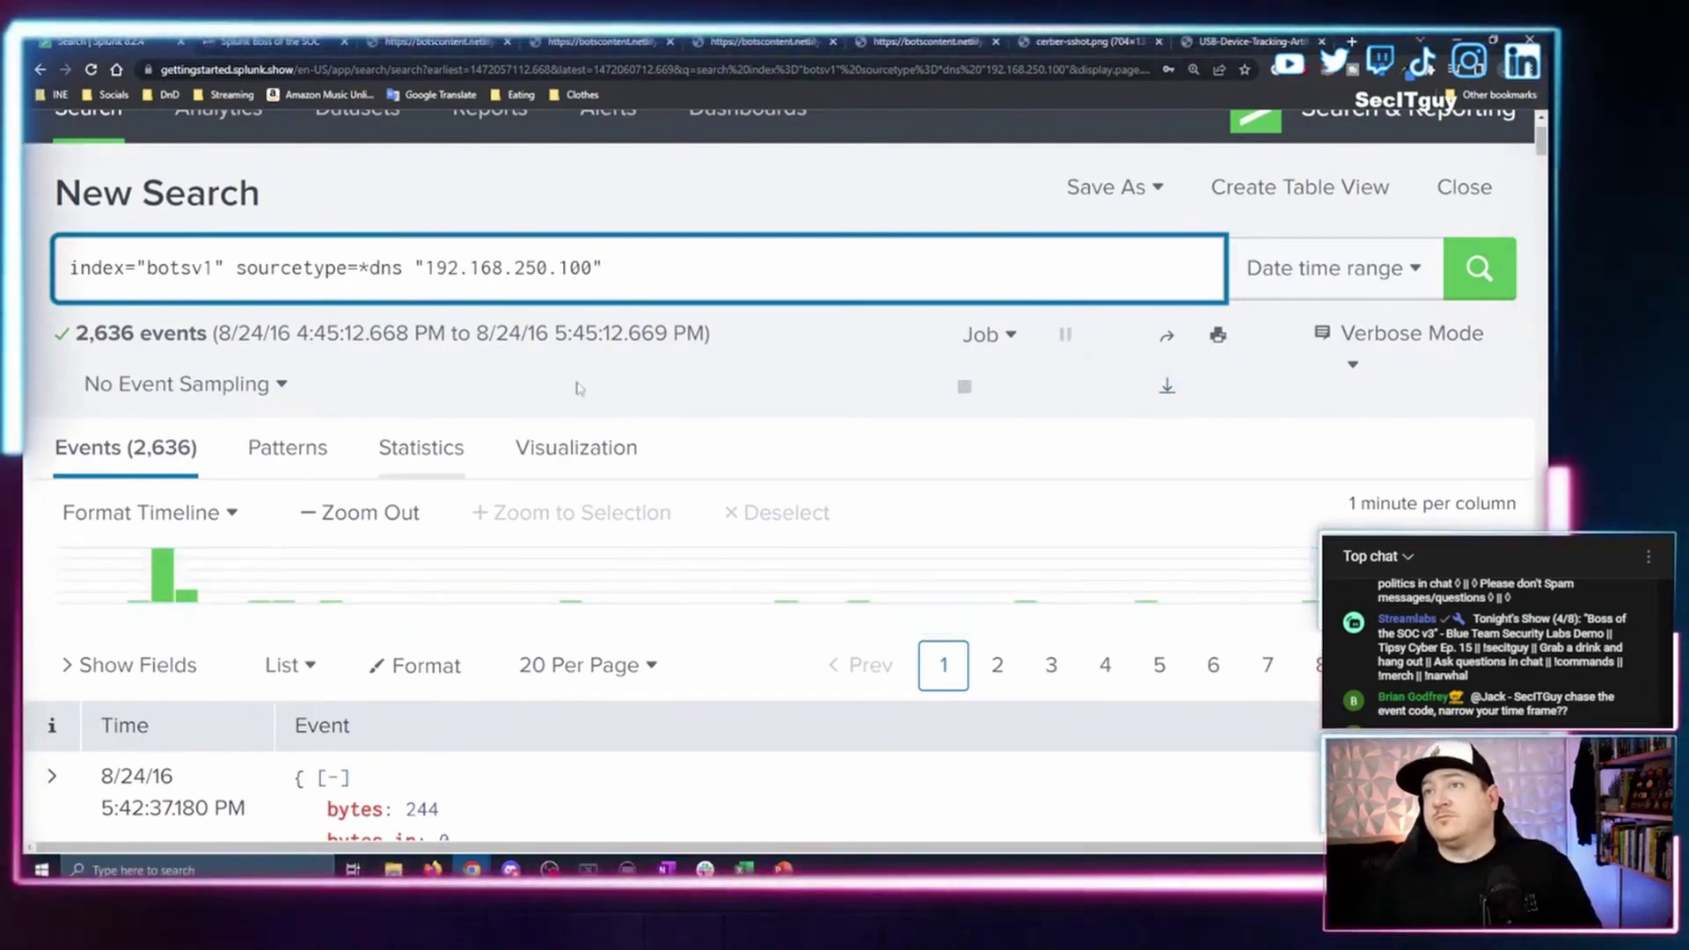
Look through the DNS events and expand the query_type and query fields of the 5:42:37.178 PM event to examine their values.
scroll(467, 434, down, 9)
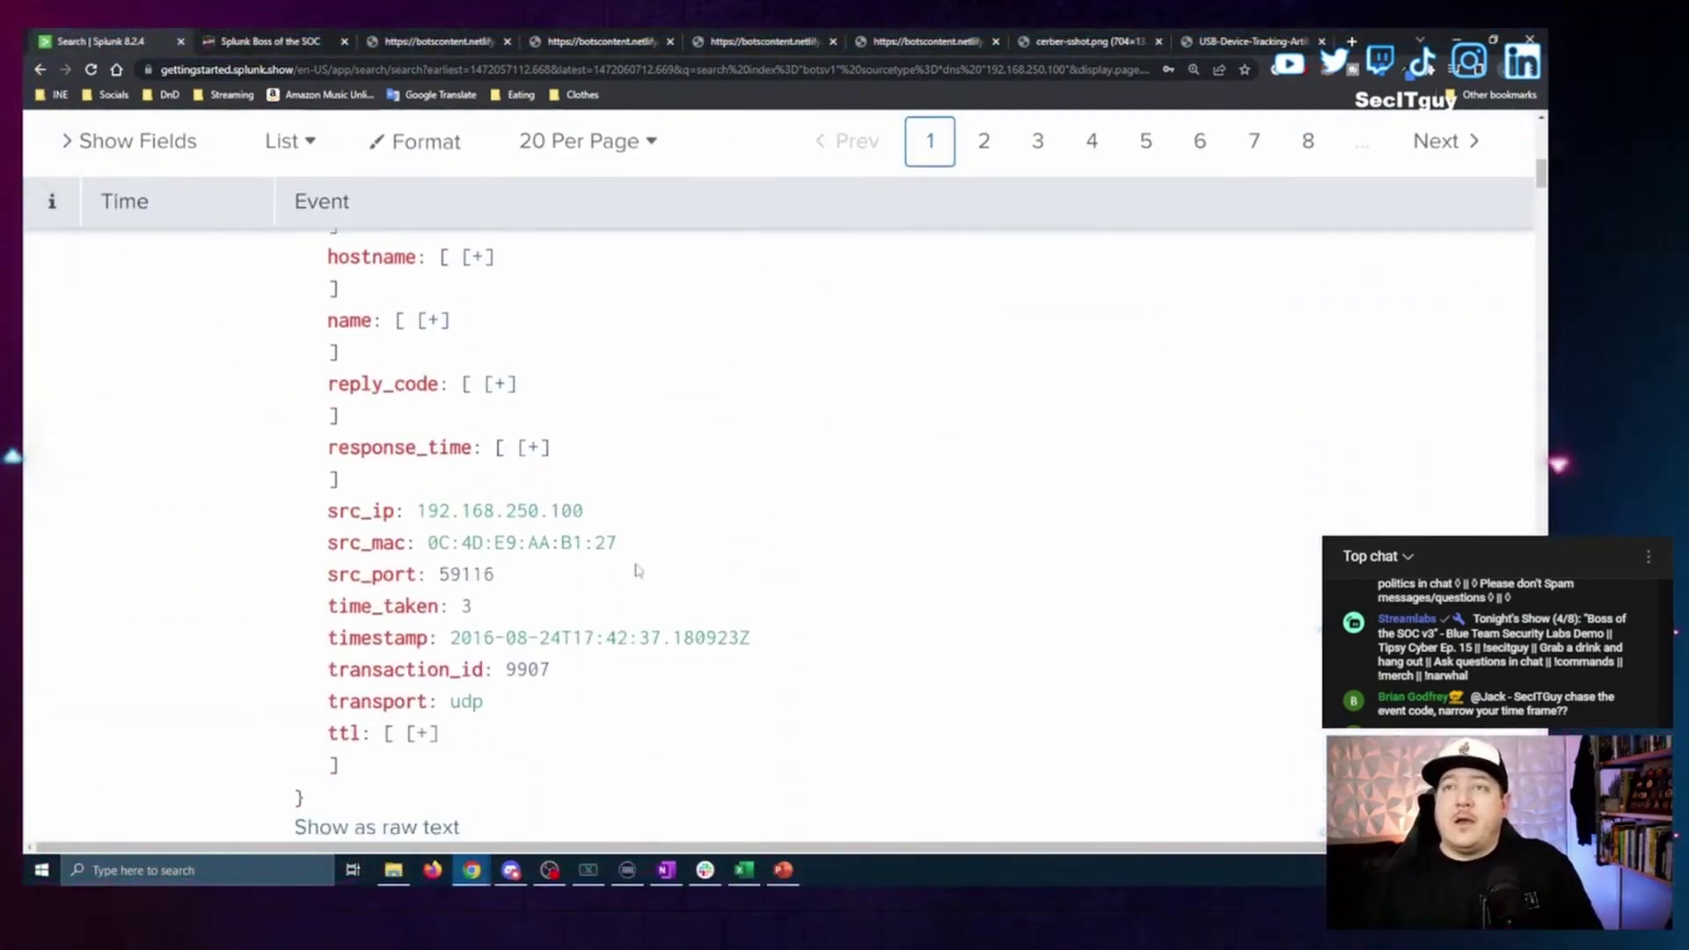
scroll(639, 571, down, 1)
scroll(811, 553, down, 10)
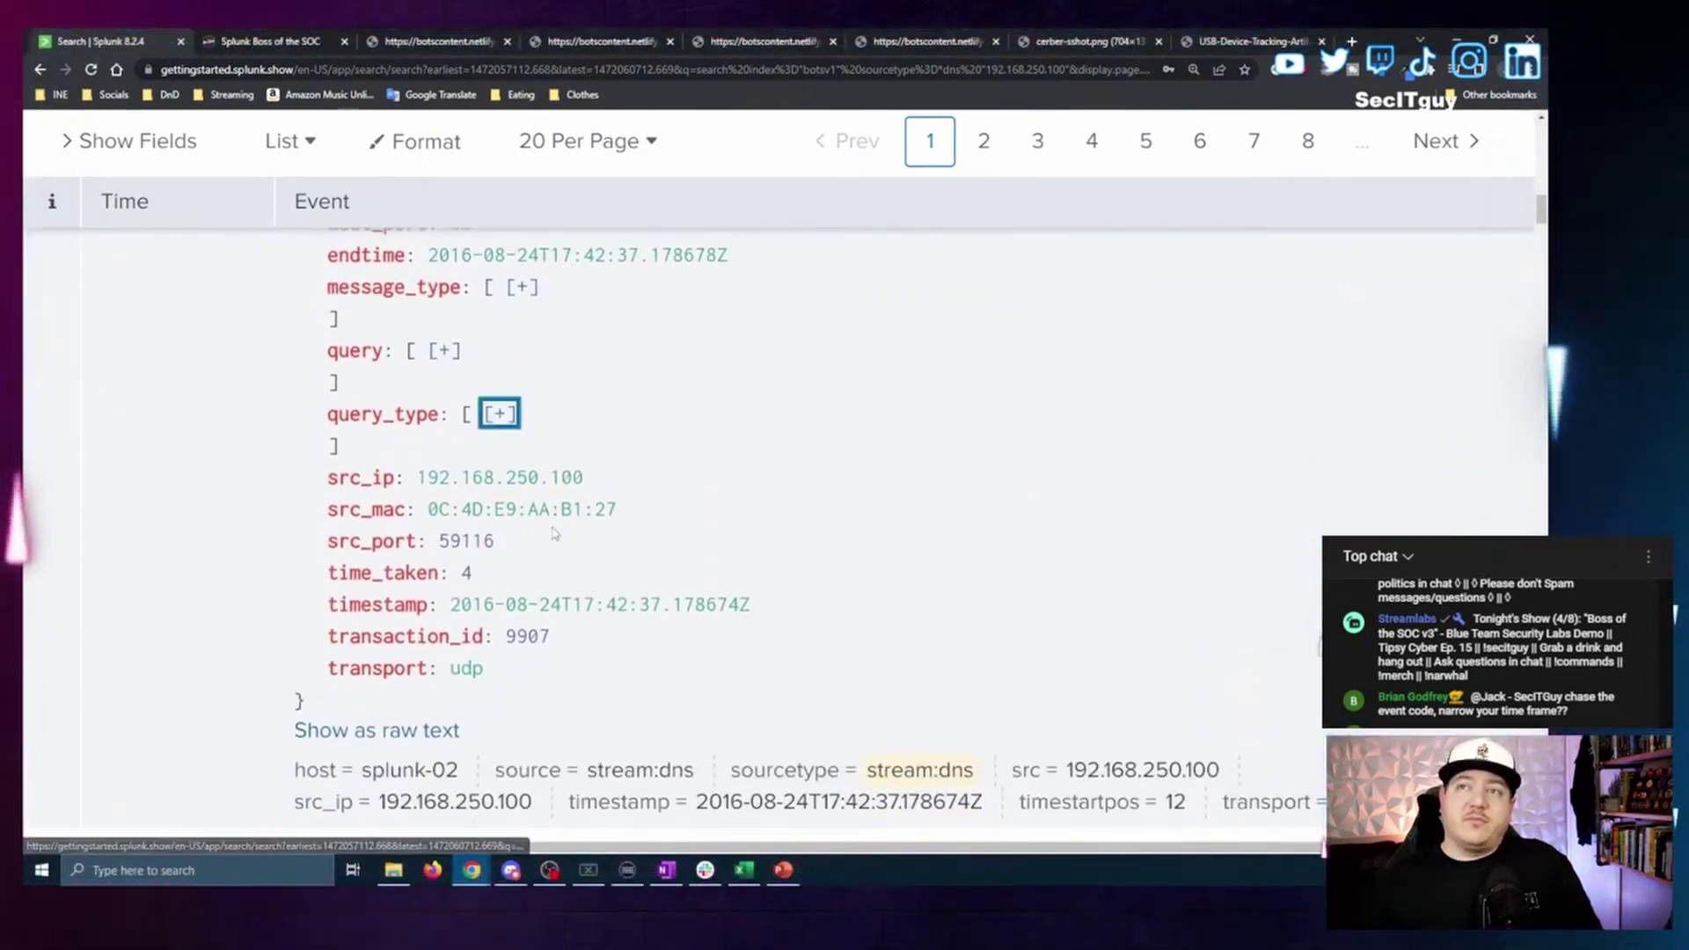
click(499, 413)
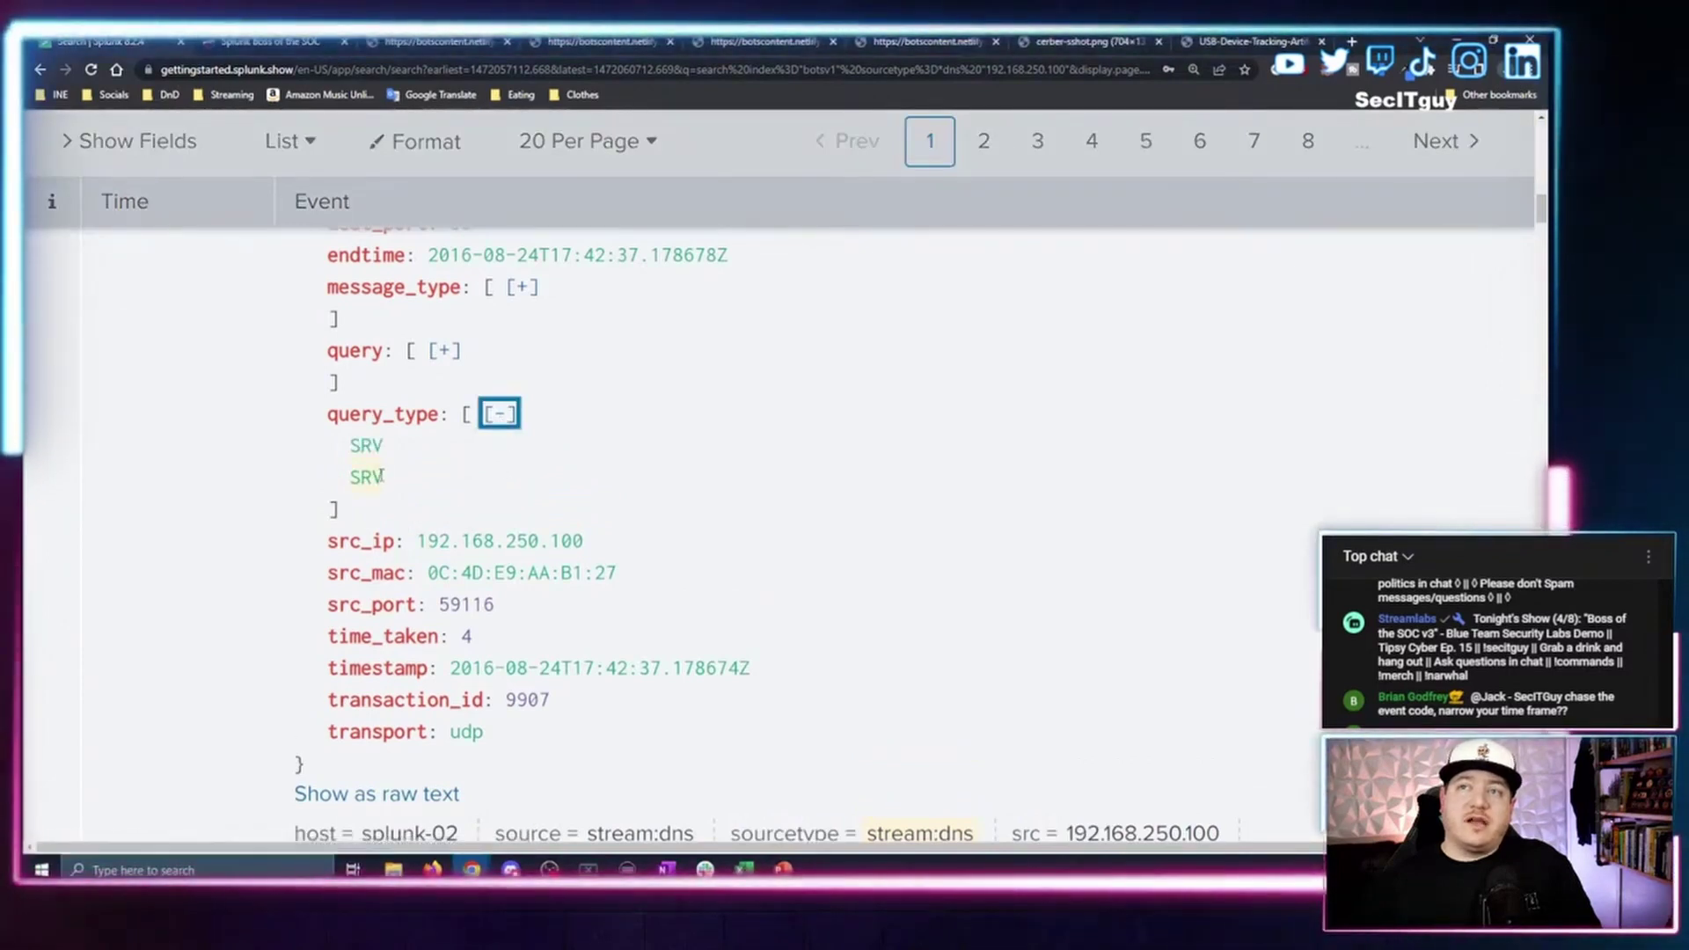
click(445, 350)
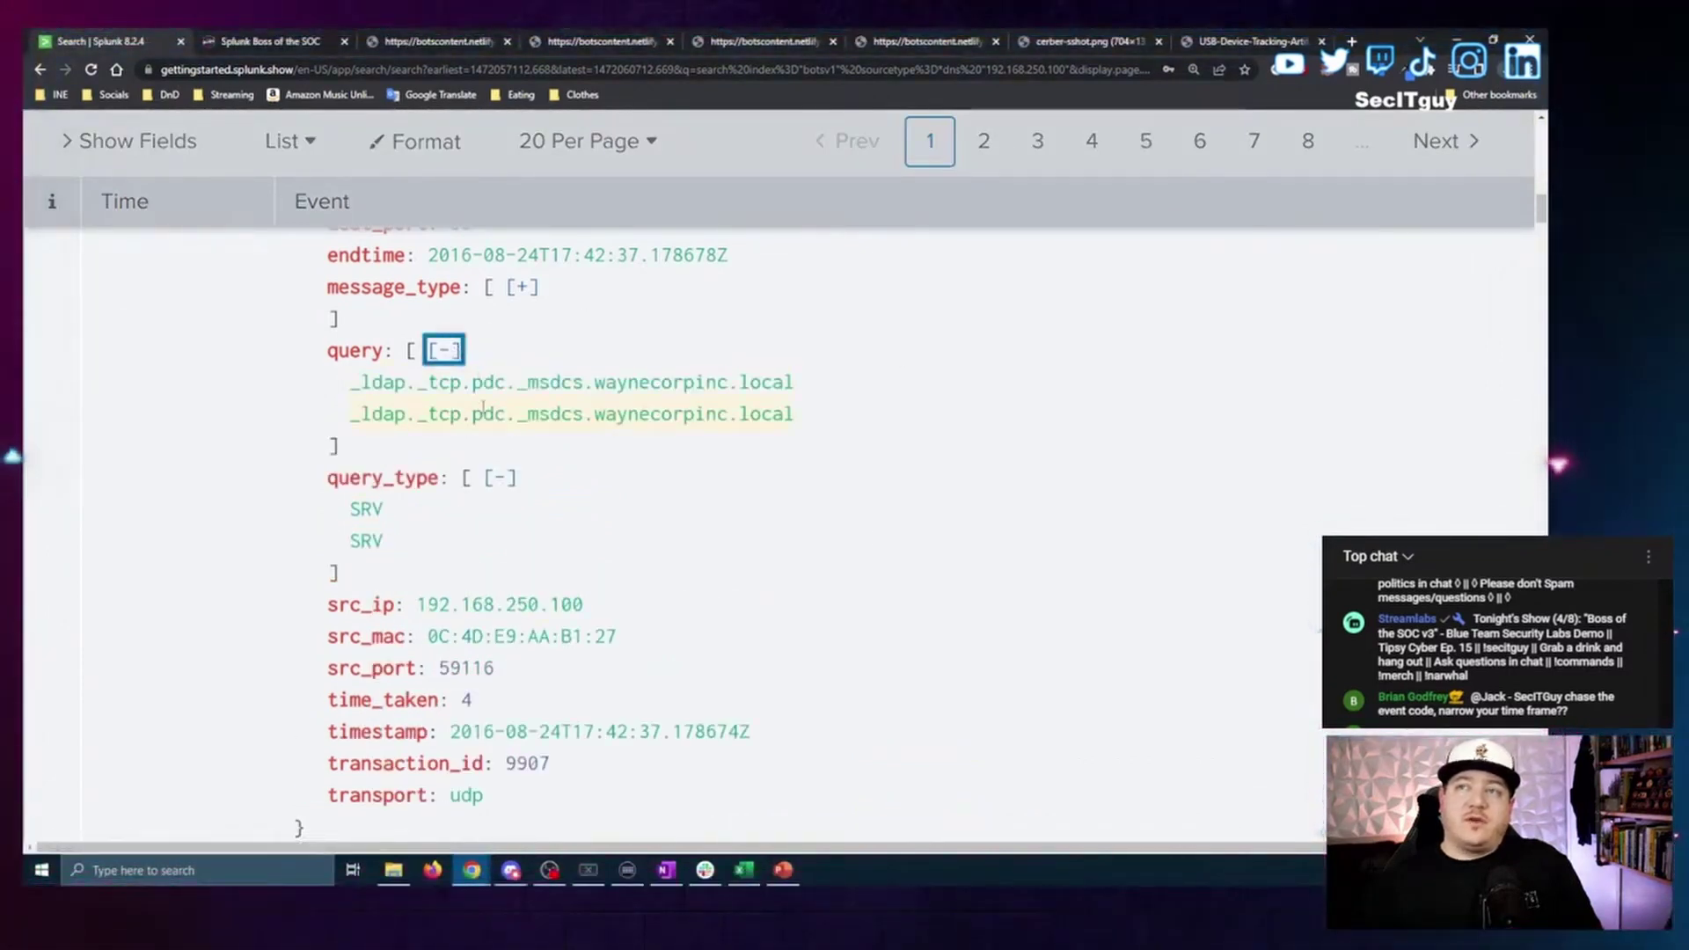
scroll(612, 436, up, 3)
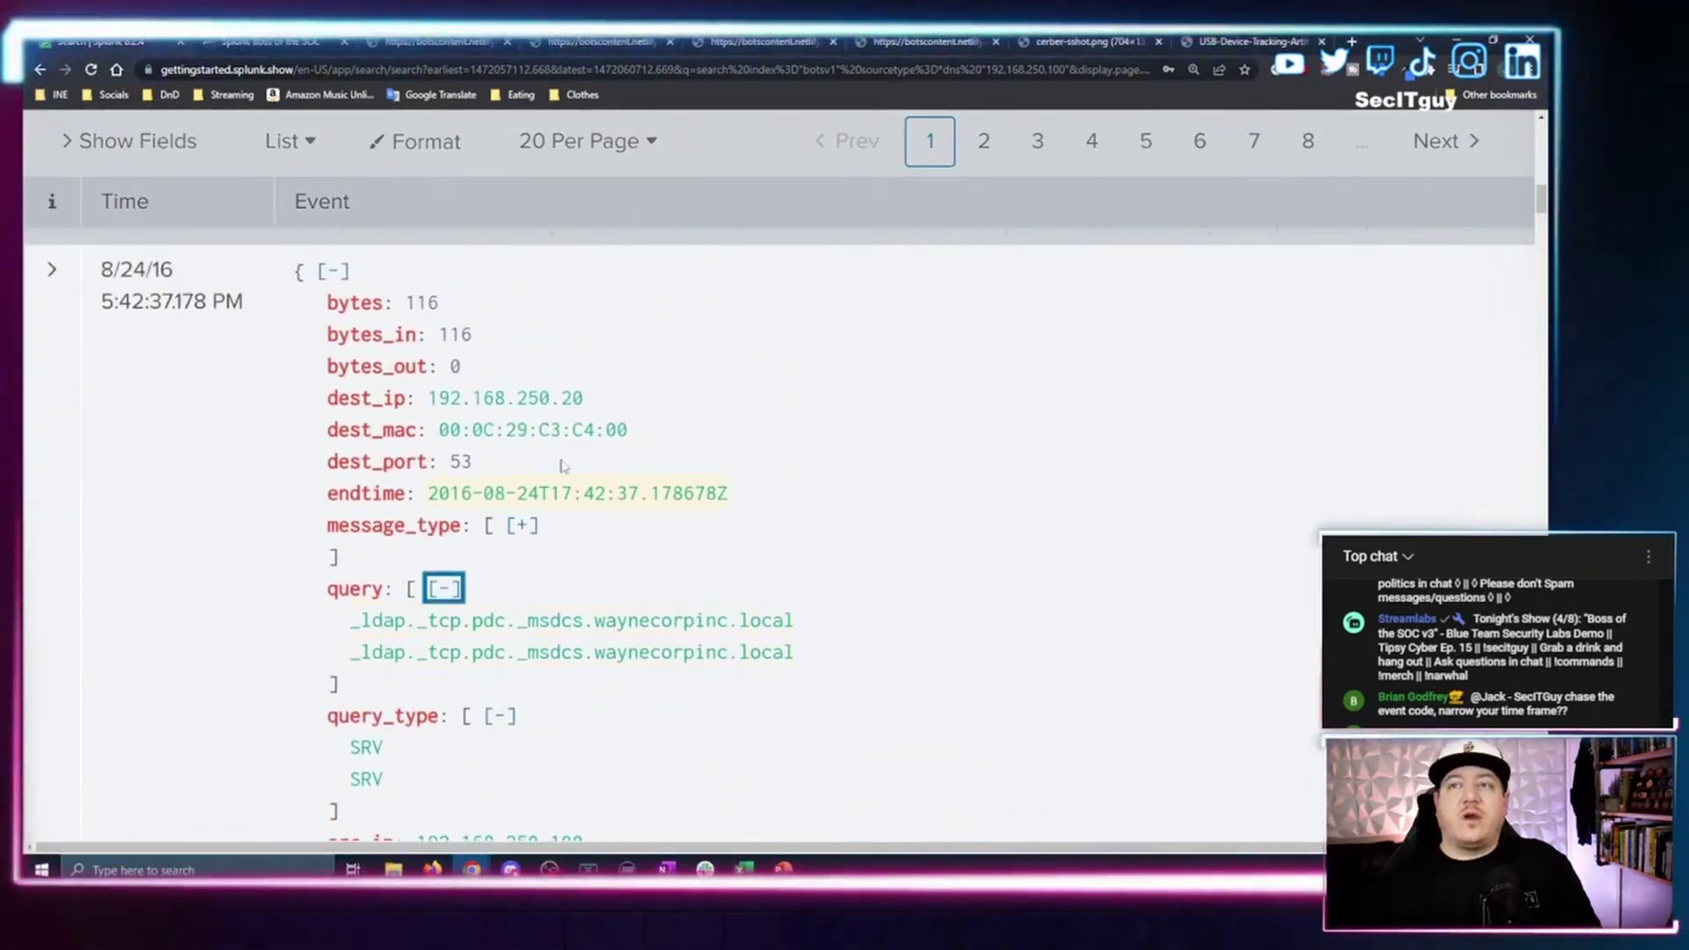
scroll(578, 457, down, 3)
scroll(634, 445, down, 3)
scroll(701, 472, up, 3)
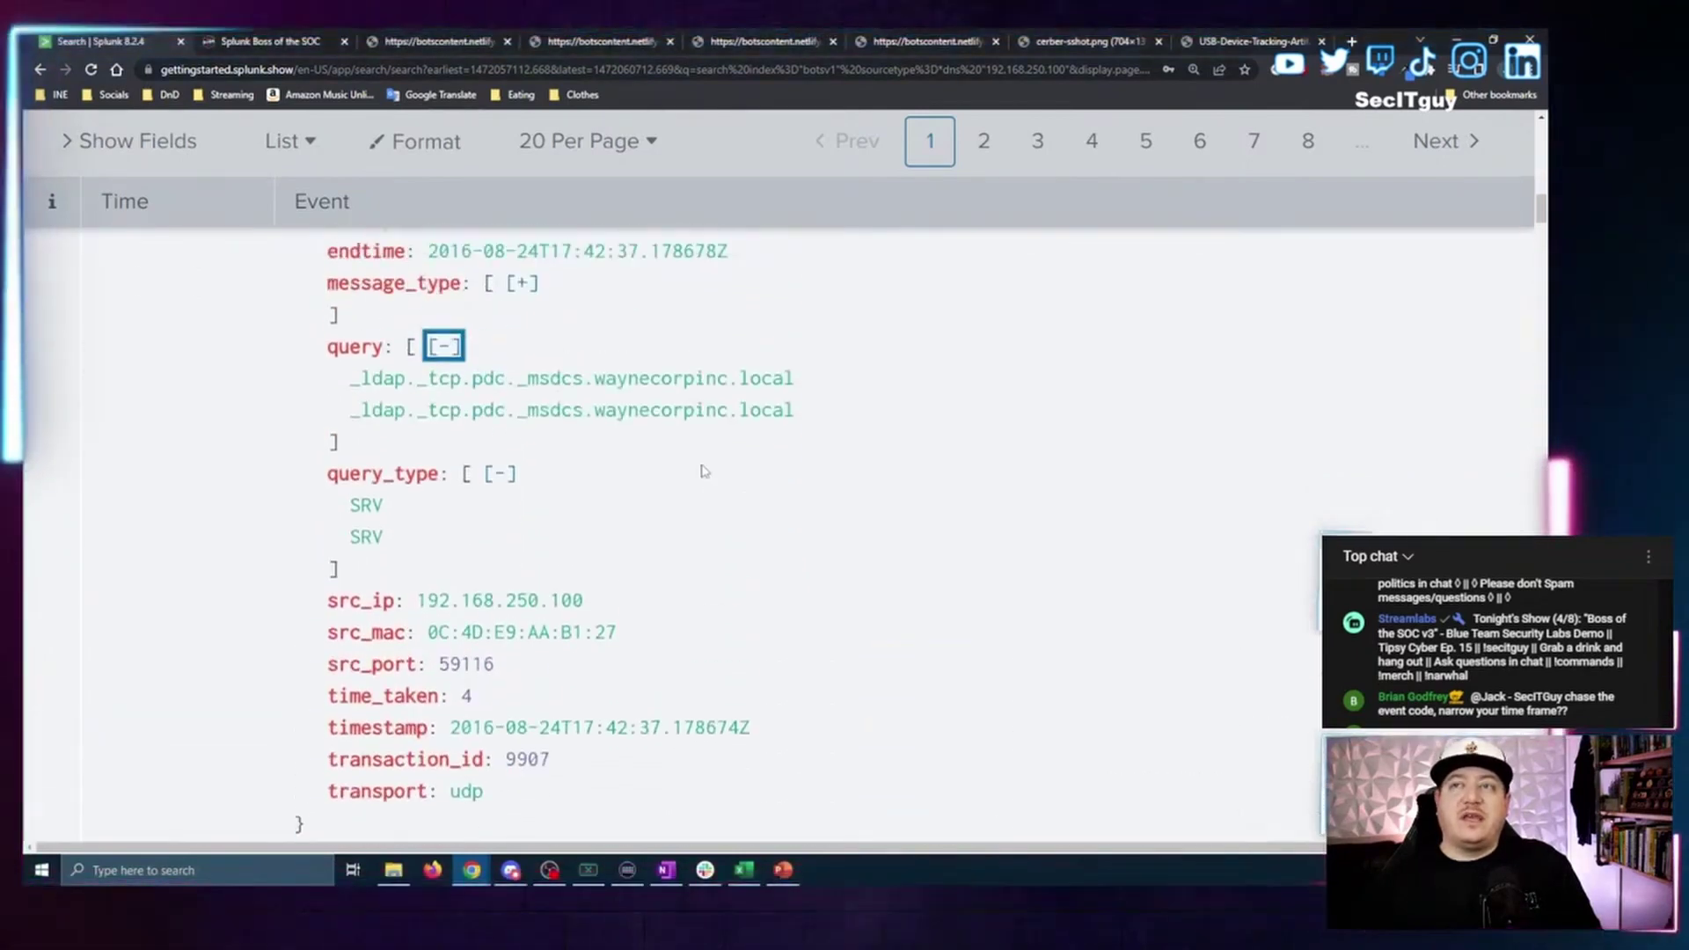
Add the event's SRV query type to the search, reduce the added clause to "query_type{}"=A without spath, and rerun it.
click(367, 508)
click(415, 598)
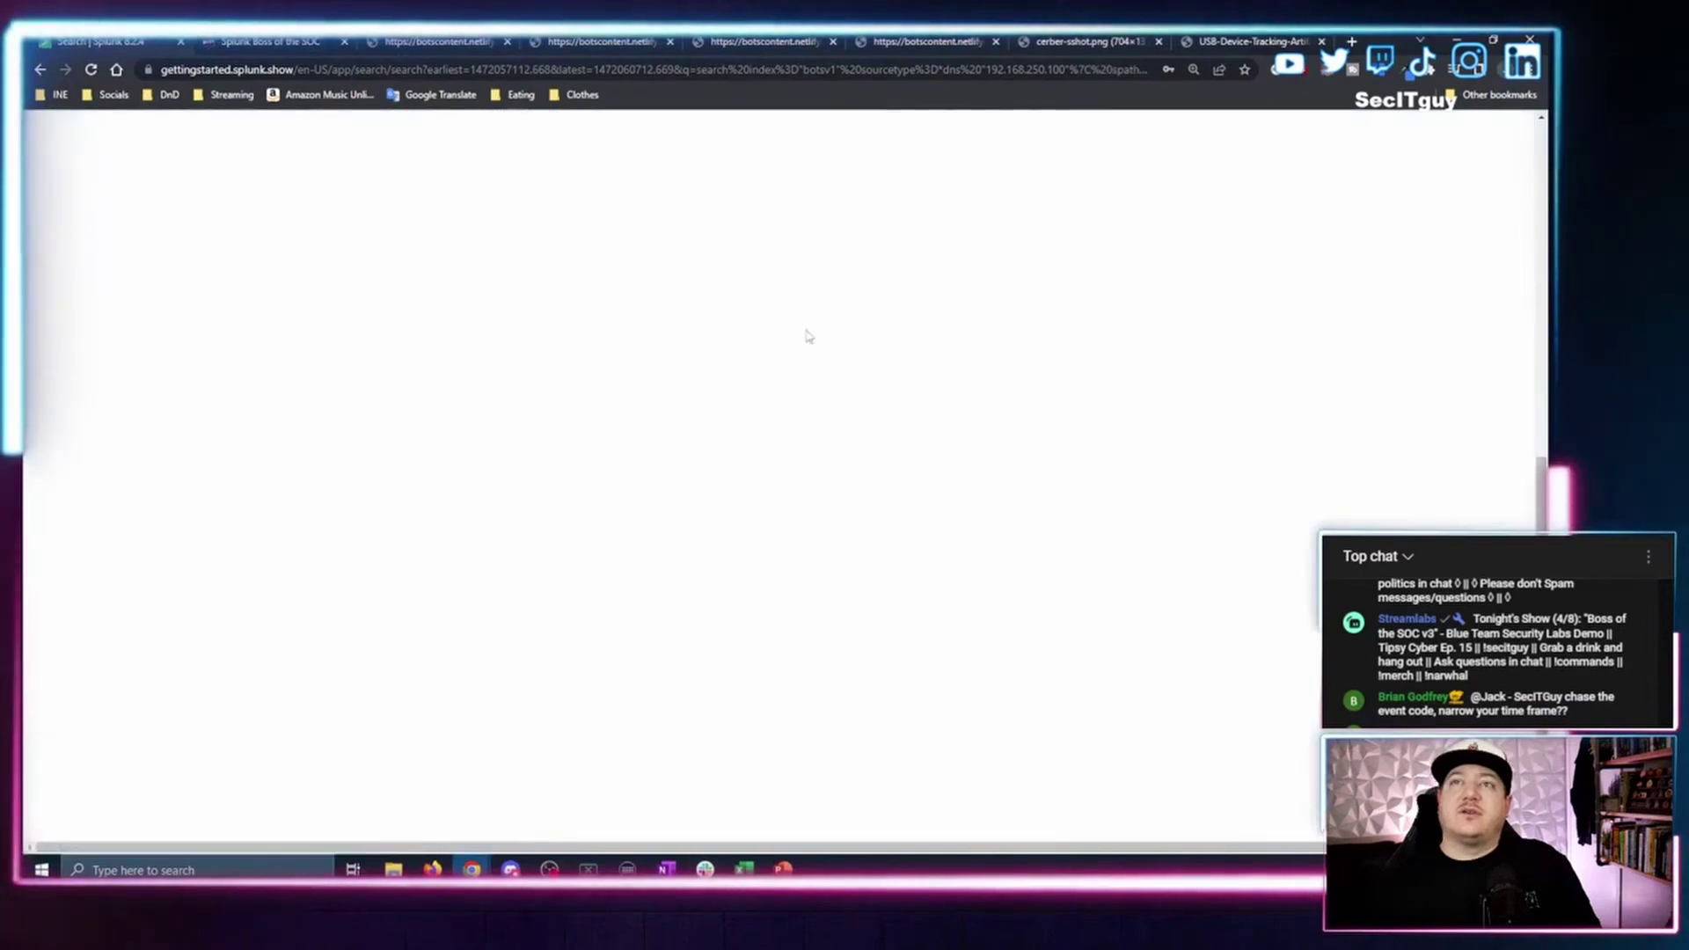
scroll(804, 535, up, 4)
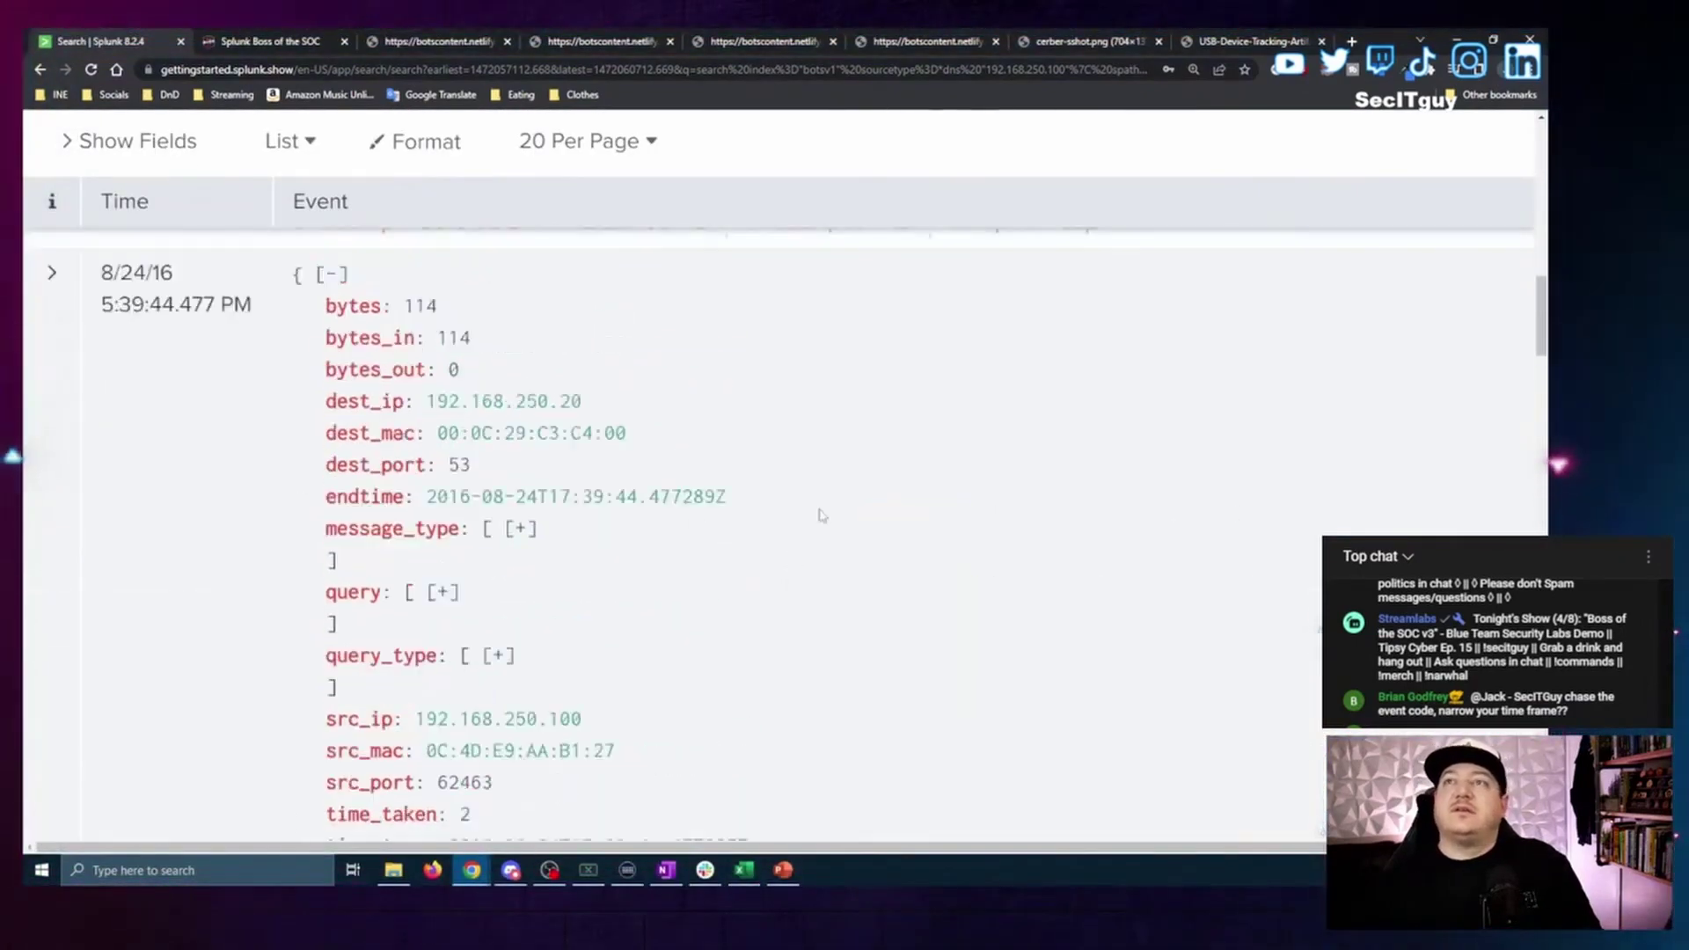
scroll(803, 536, up, 6)
click(949, 358)
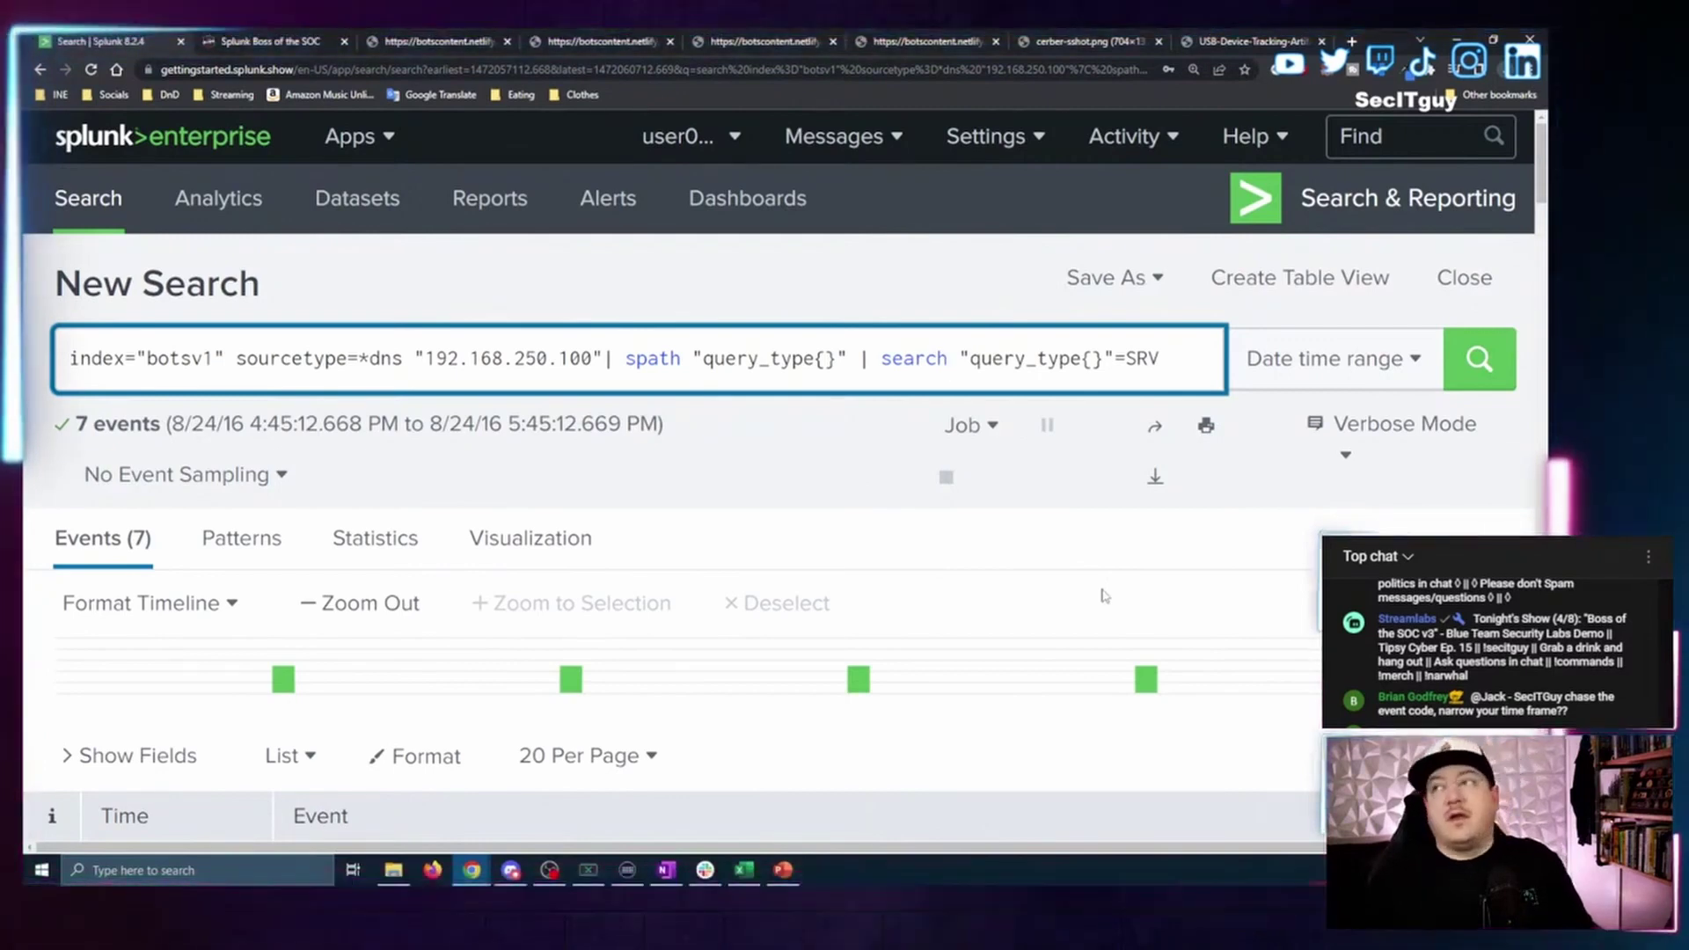
key(ctrl+shift+Left)
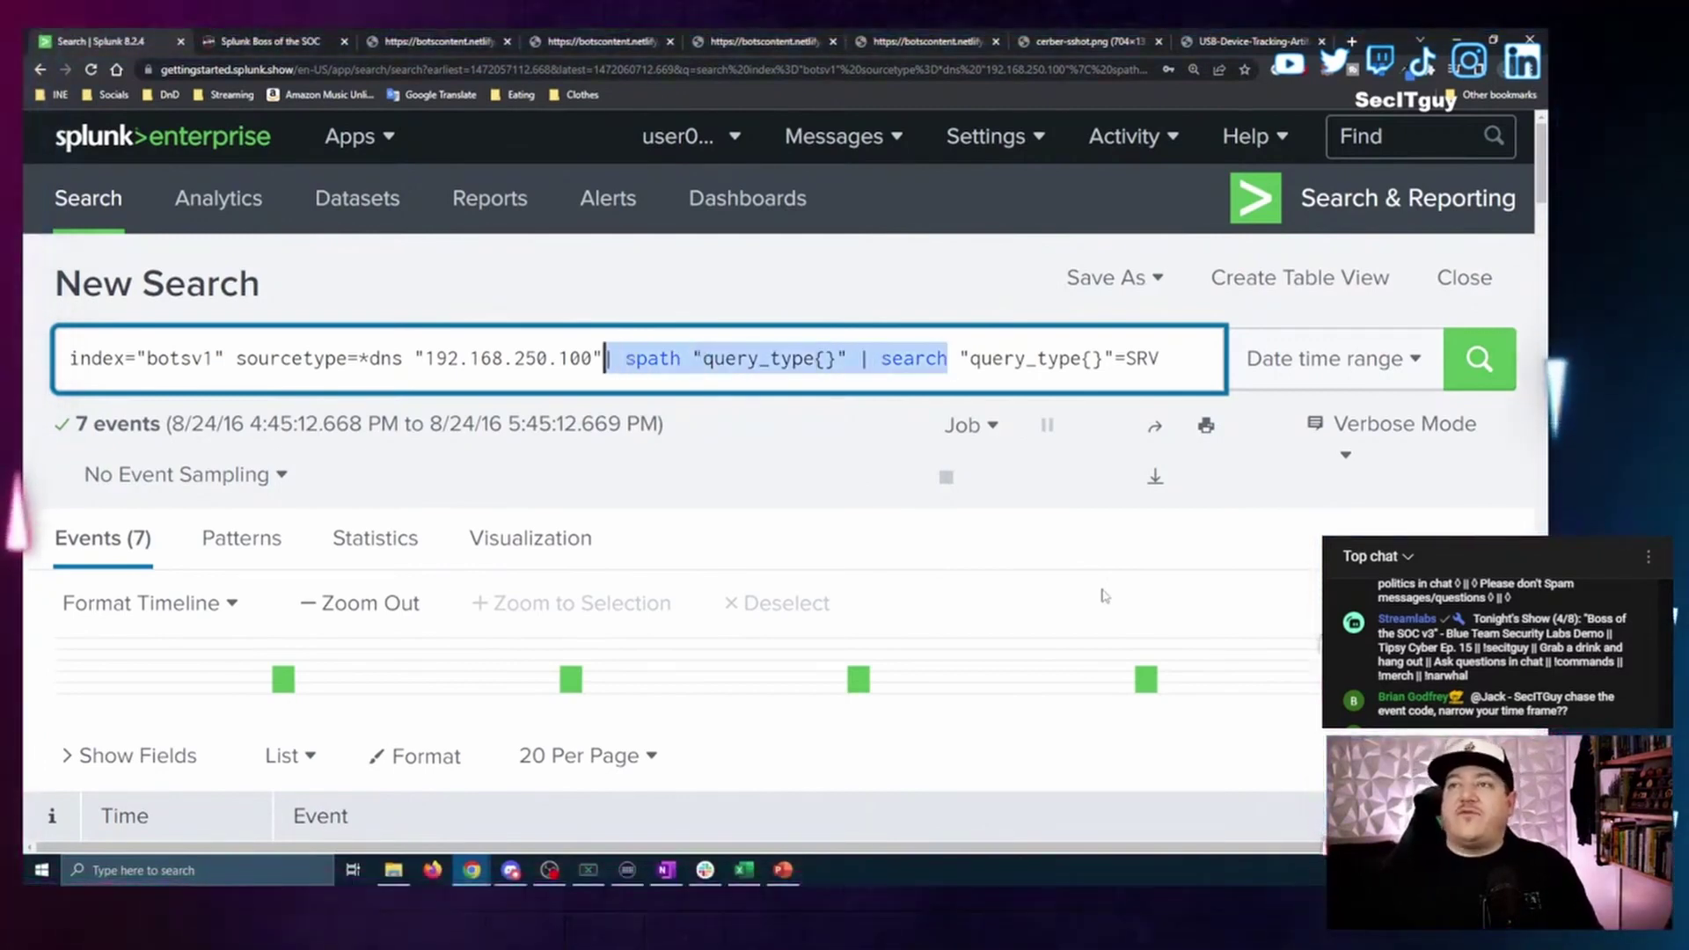
key(BackSpace)
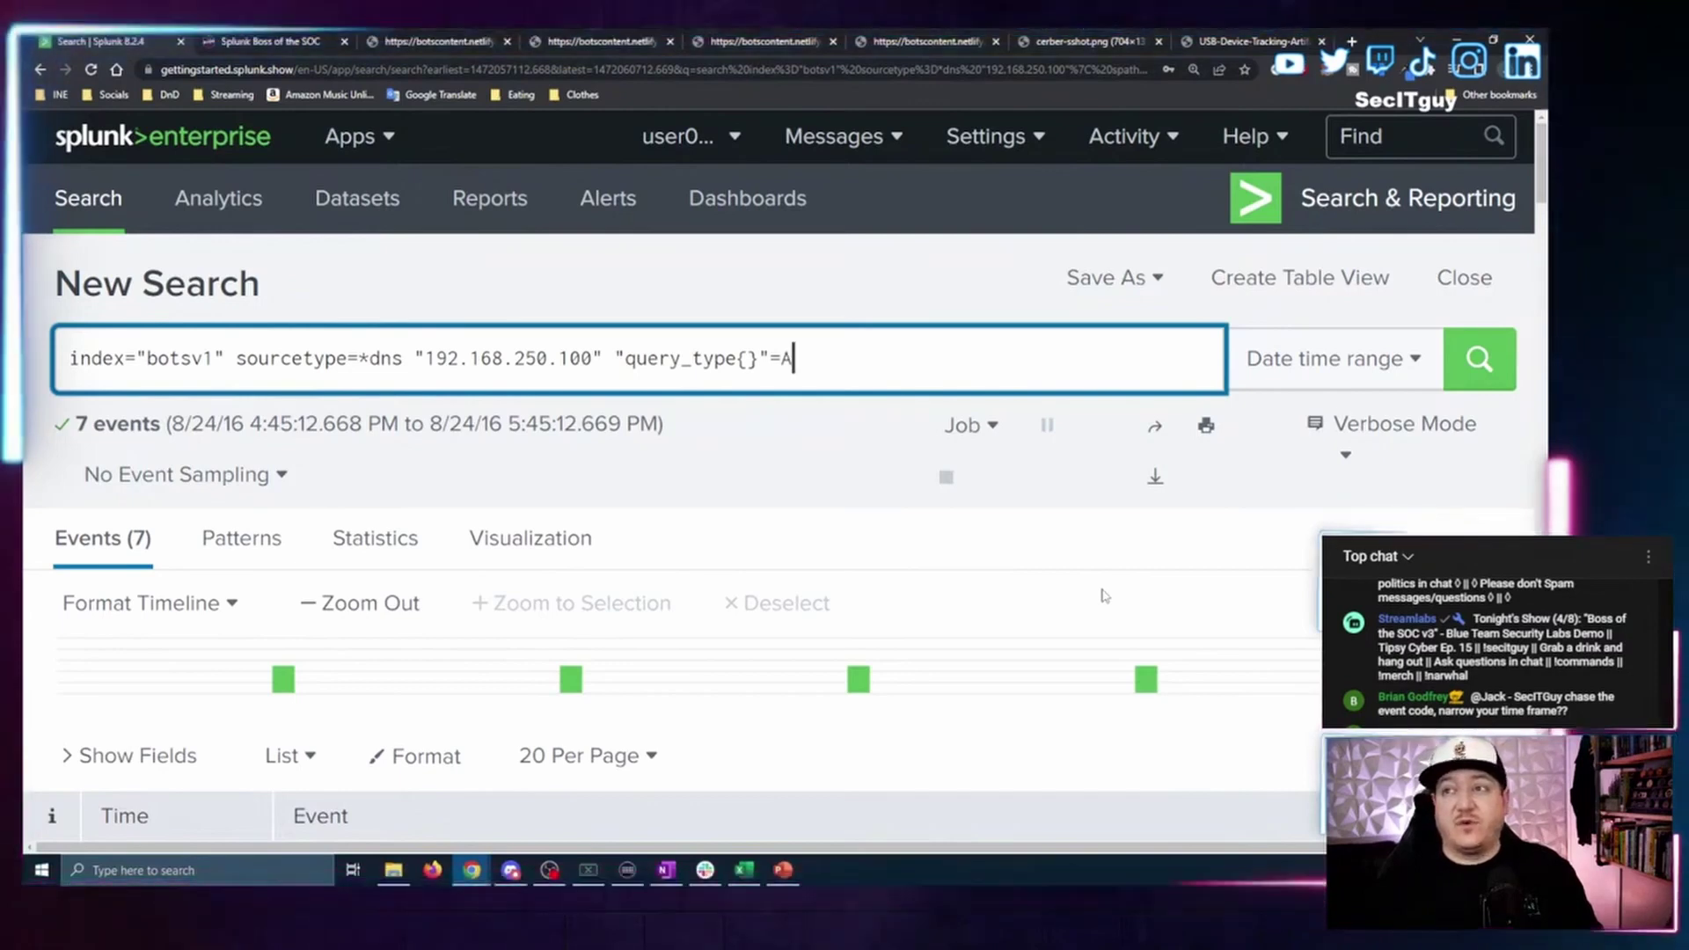
key(Return)
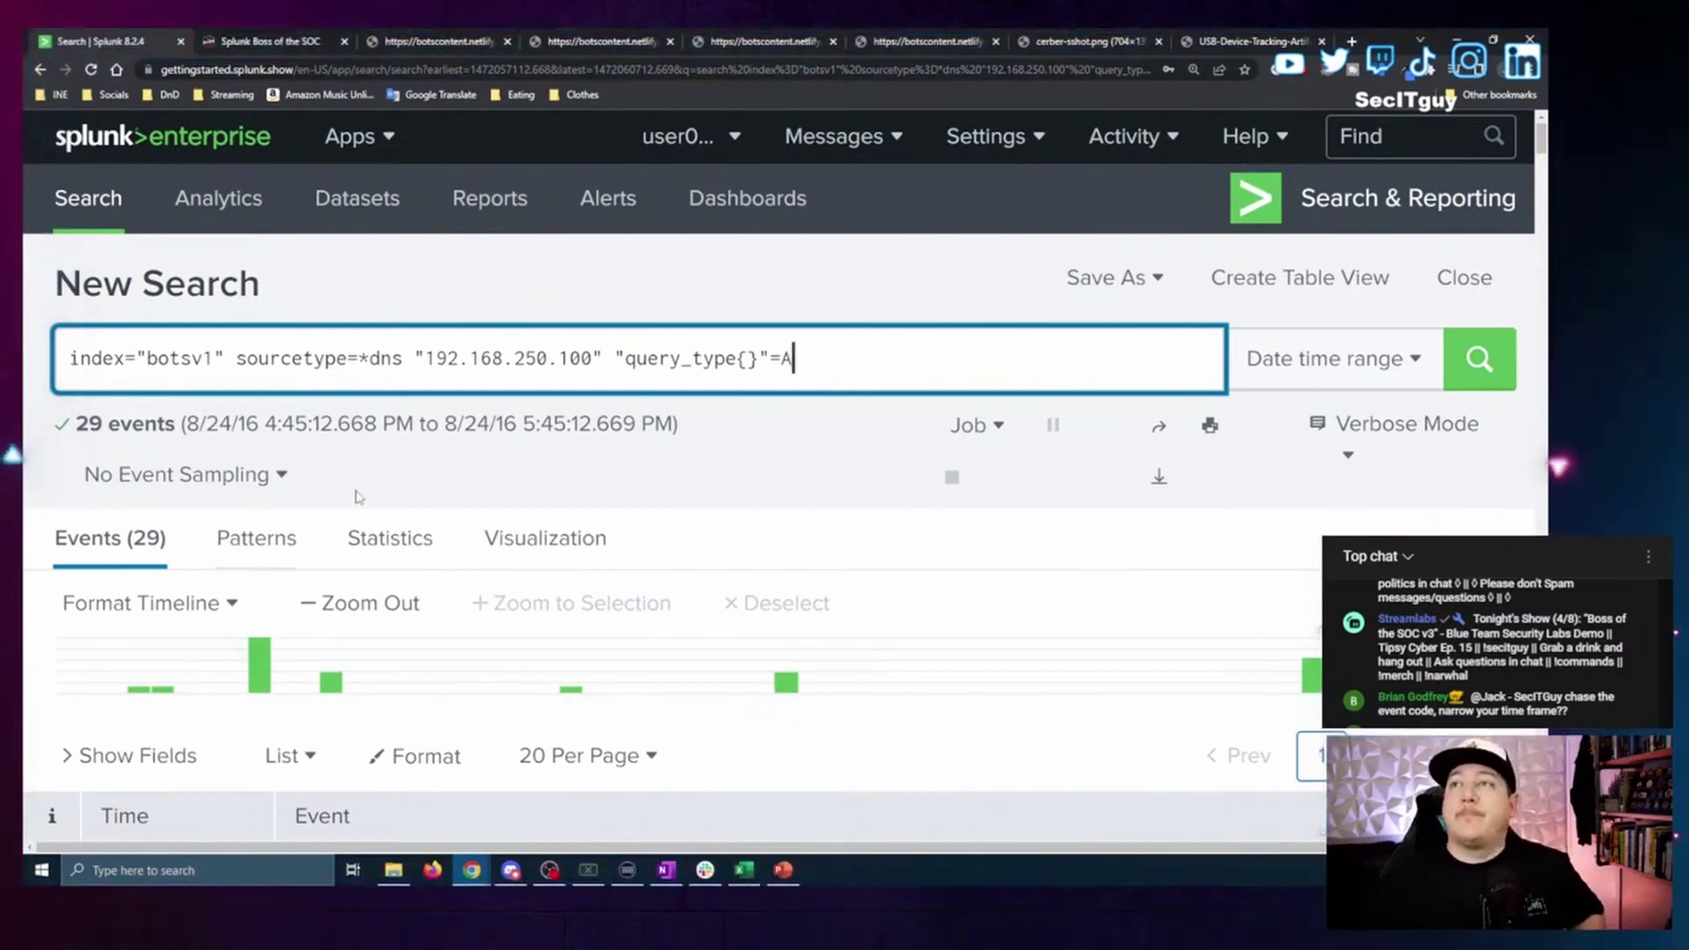
scroll(1105, 597, down, 5)
scroll(430, 656, down, 5)
scroll(444, 479, up, 1)
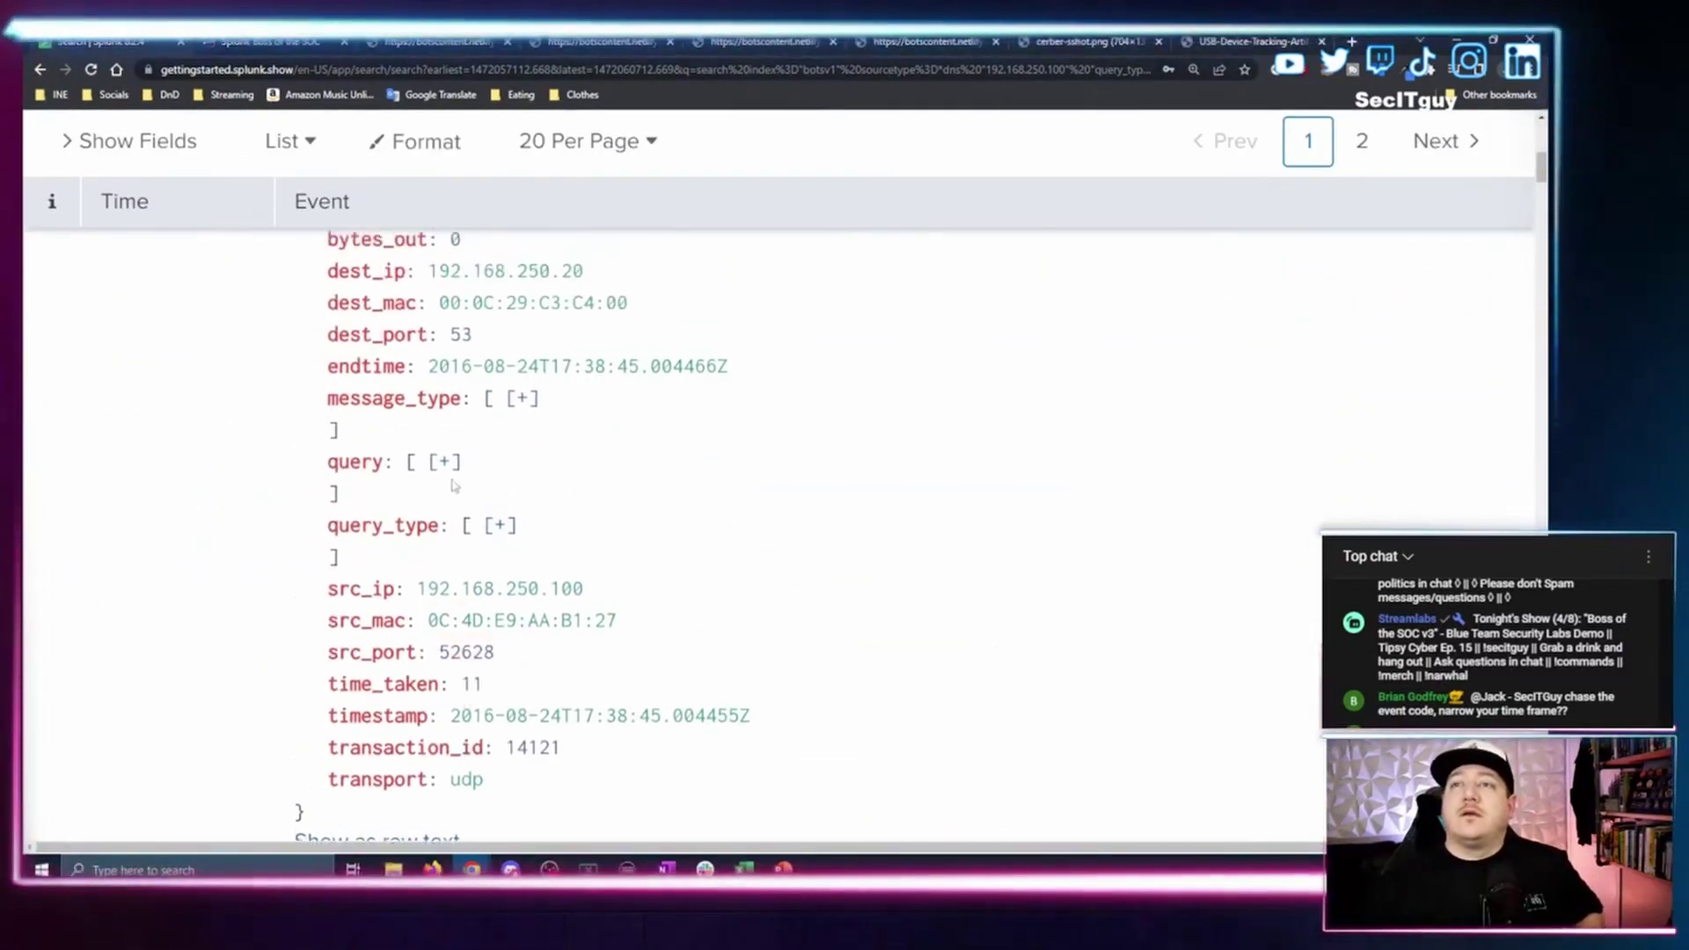
click(444, 463)
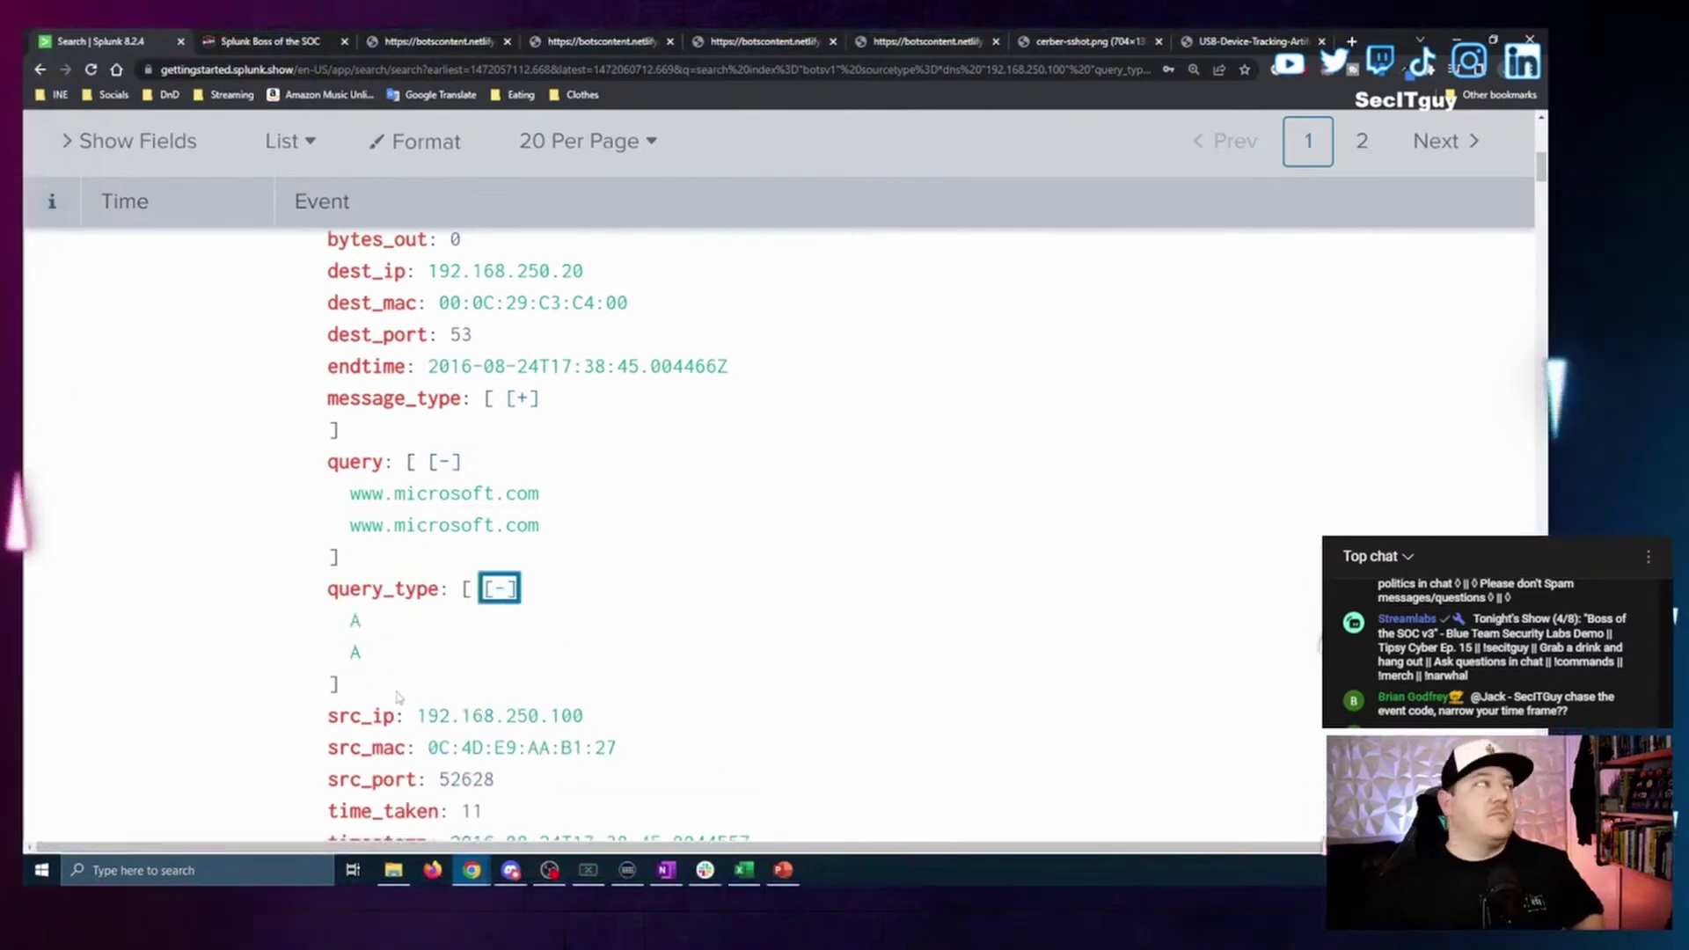
click(461, 495)
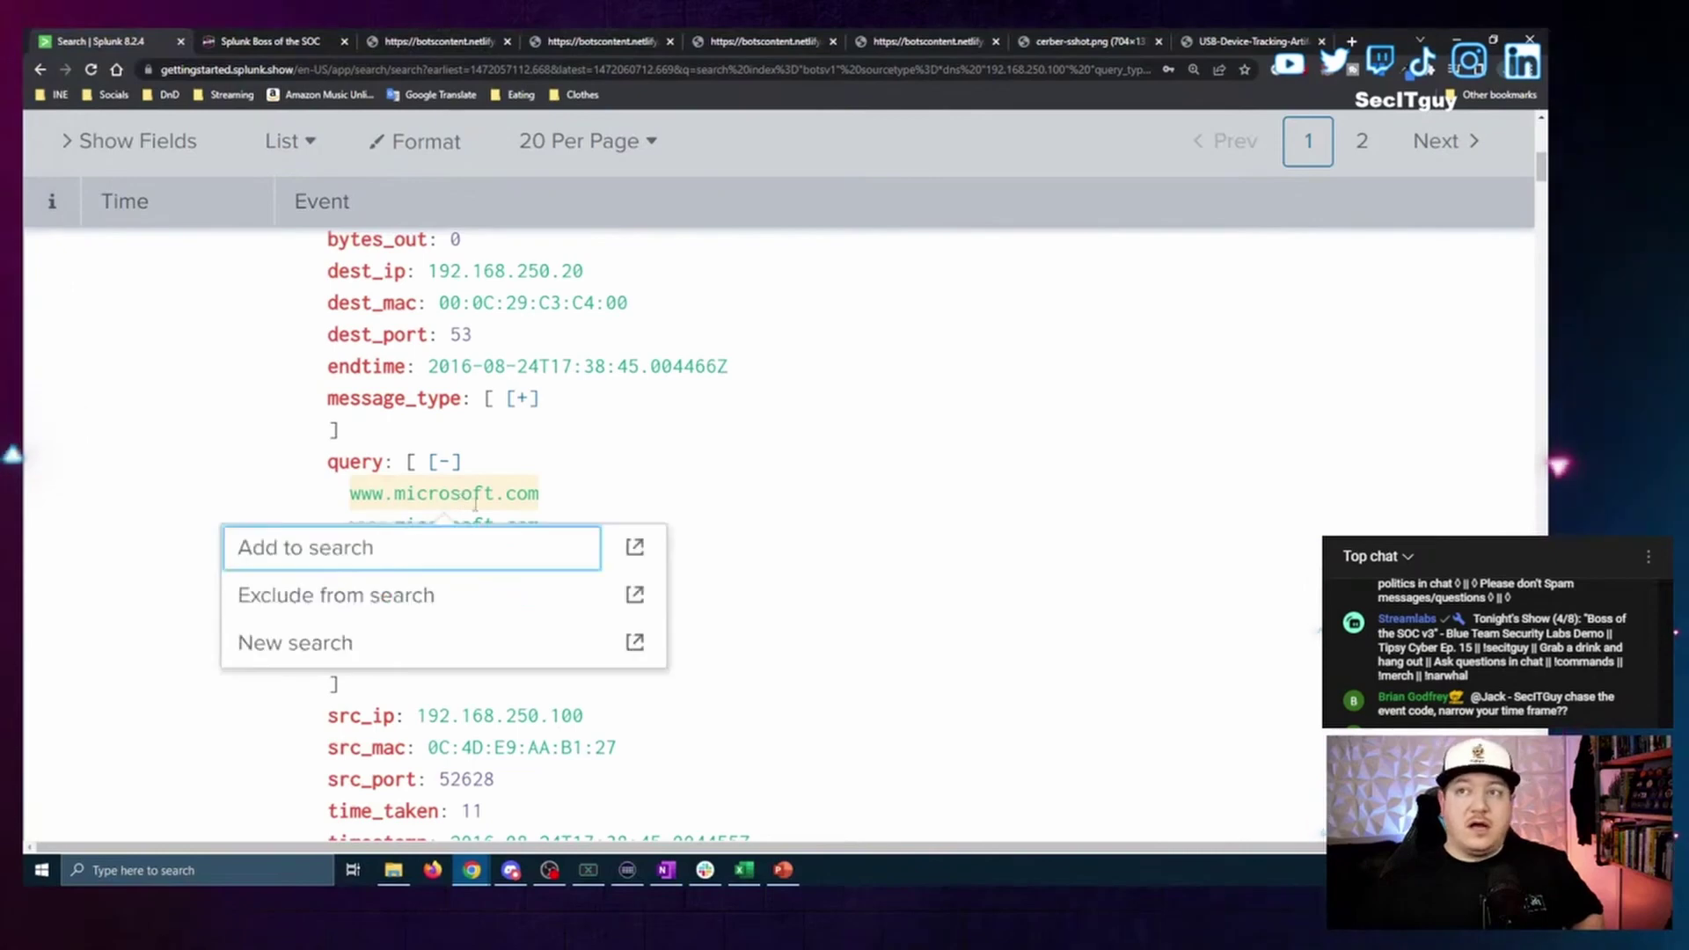
click(497, 563)
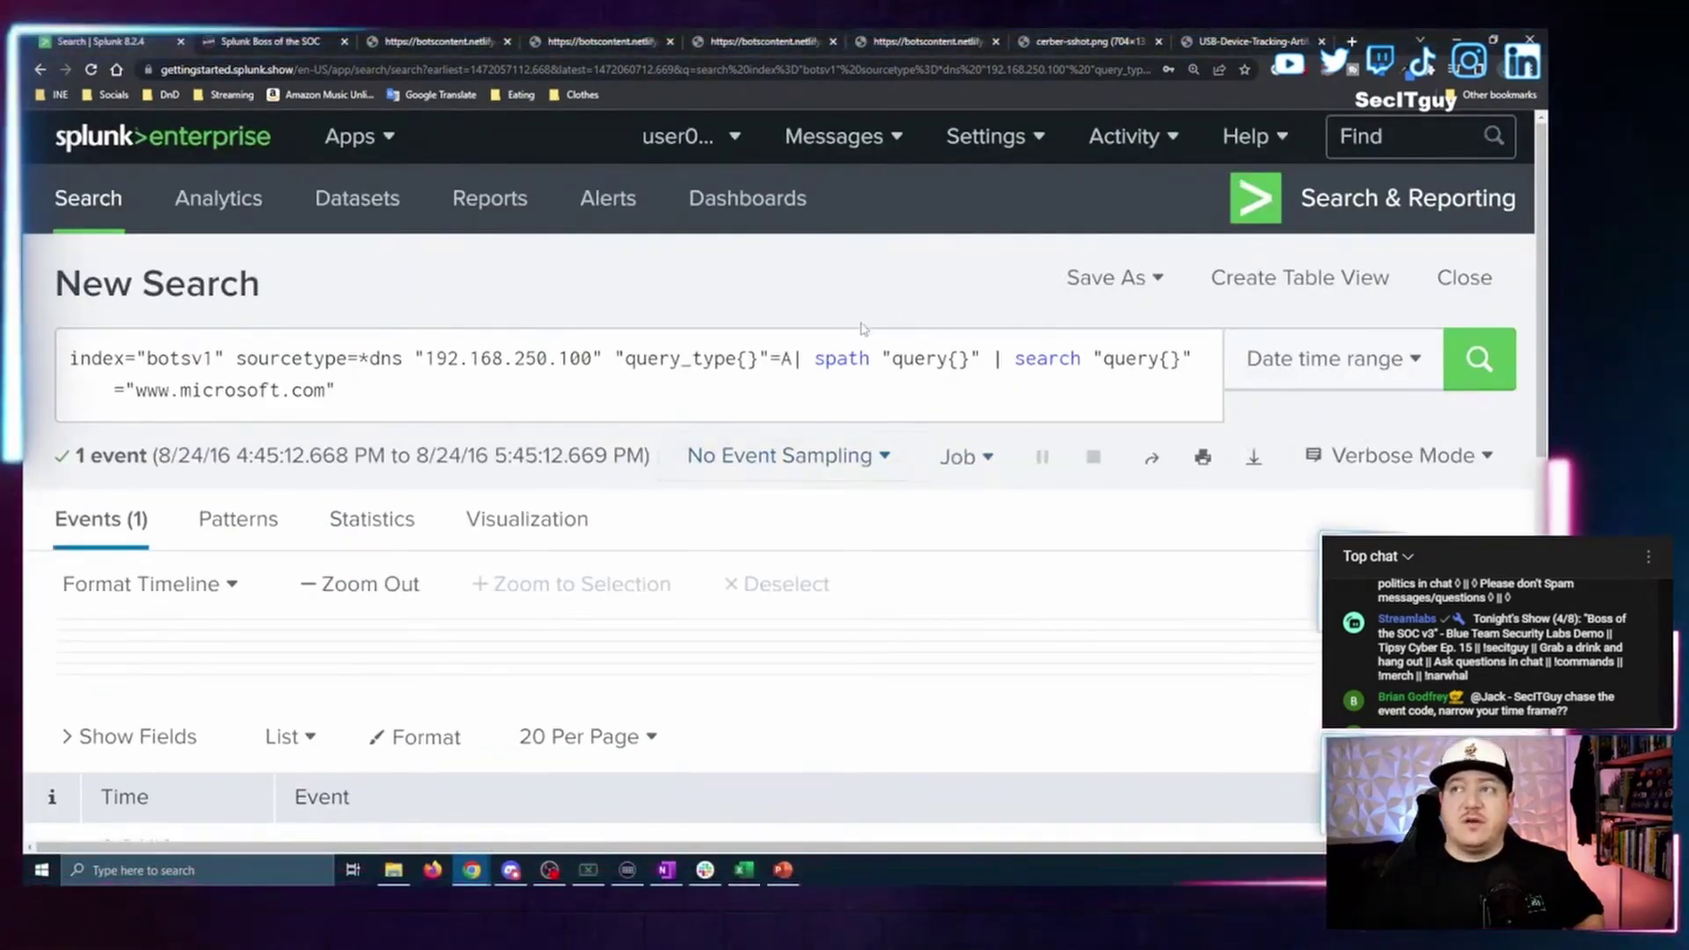
click(814, 361)
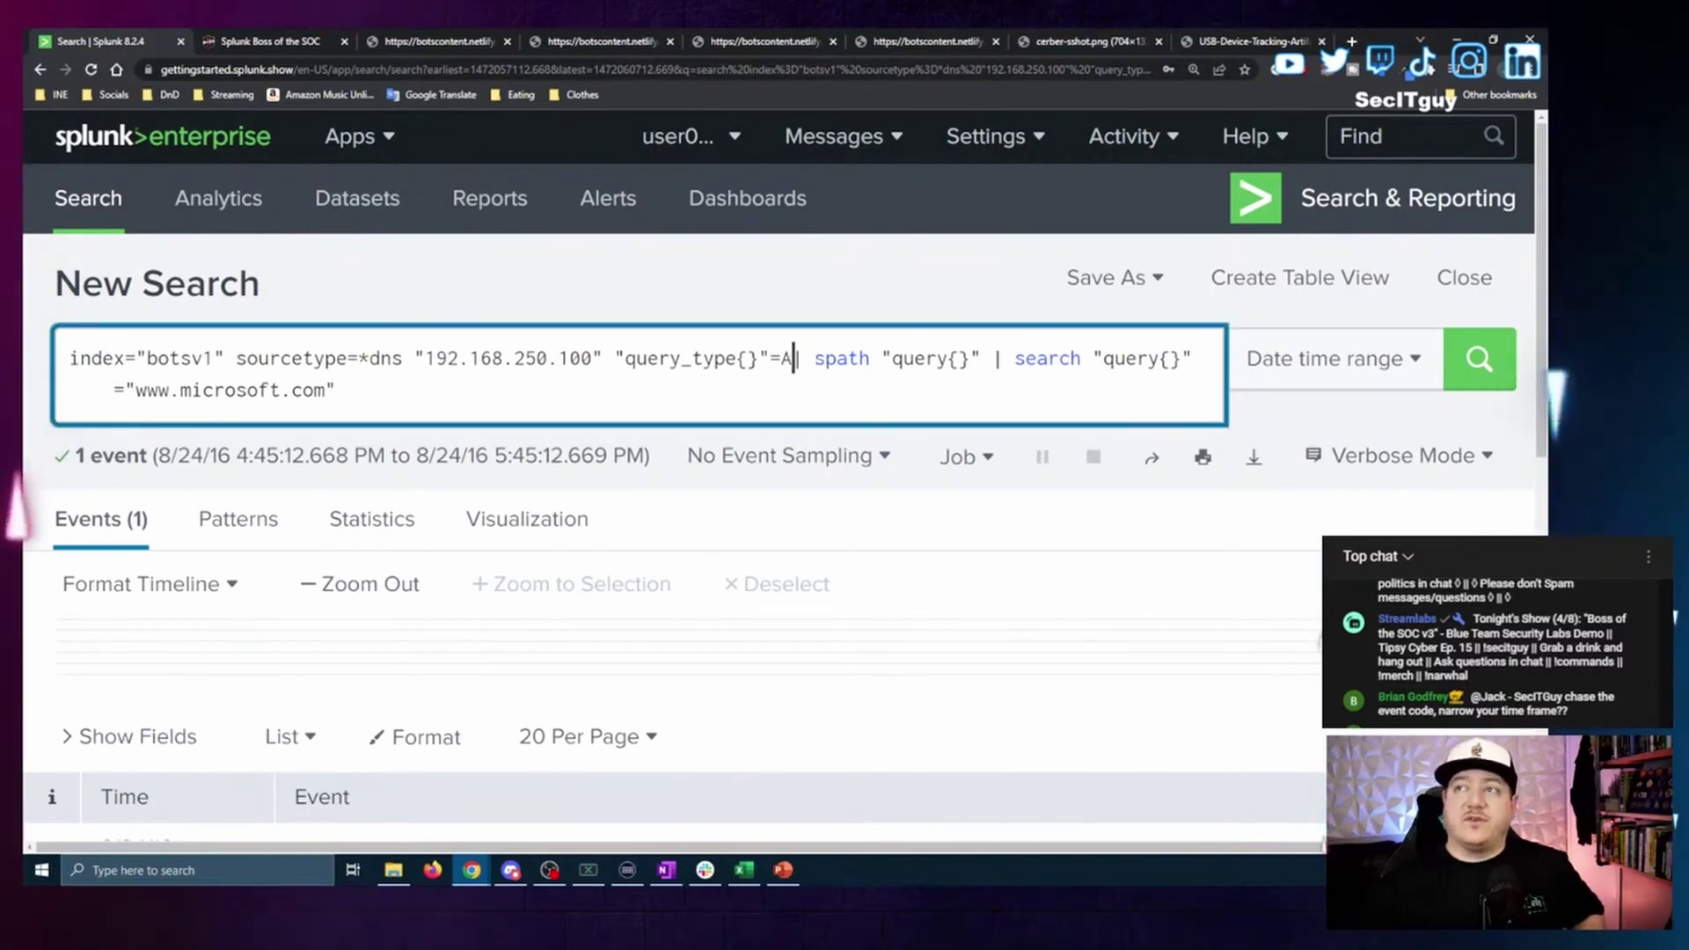
drag(795, 361, 947, 358)
key(BackSpace)
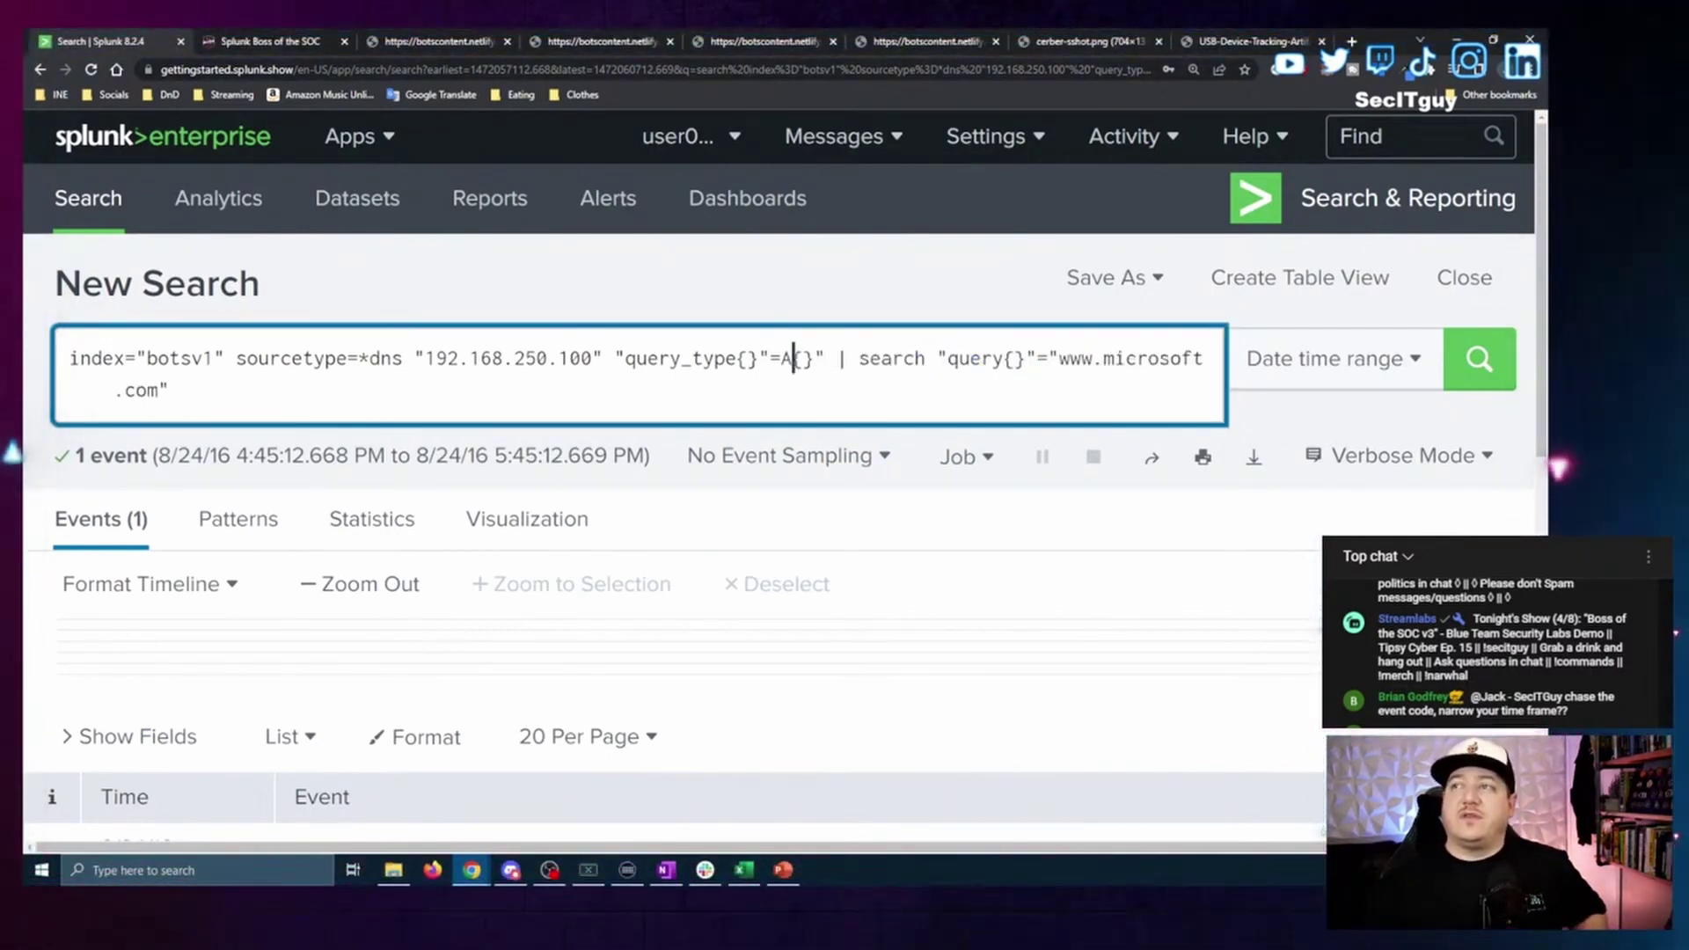
drag(825, 359, 893, 359)
text(stats count by)
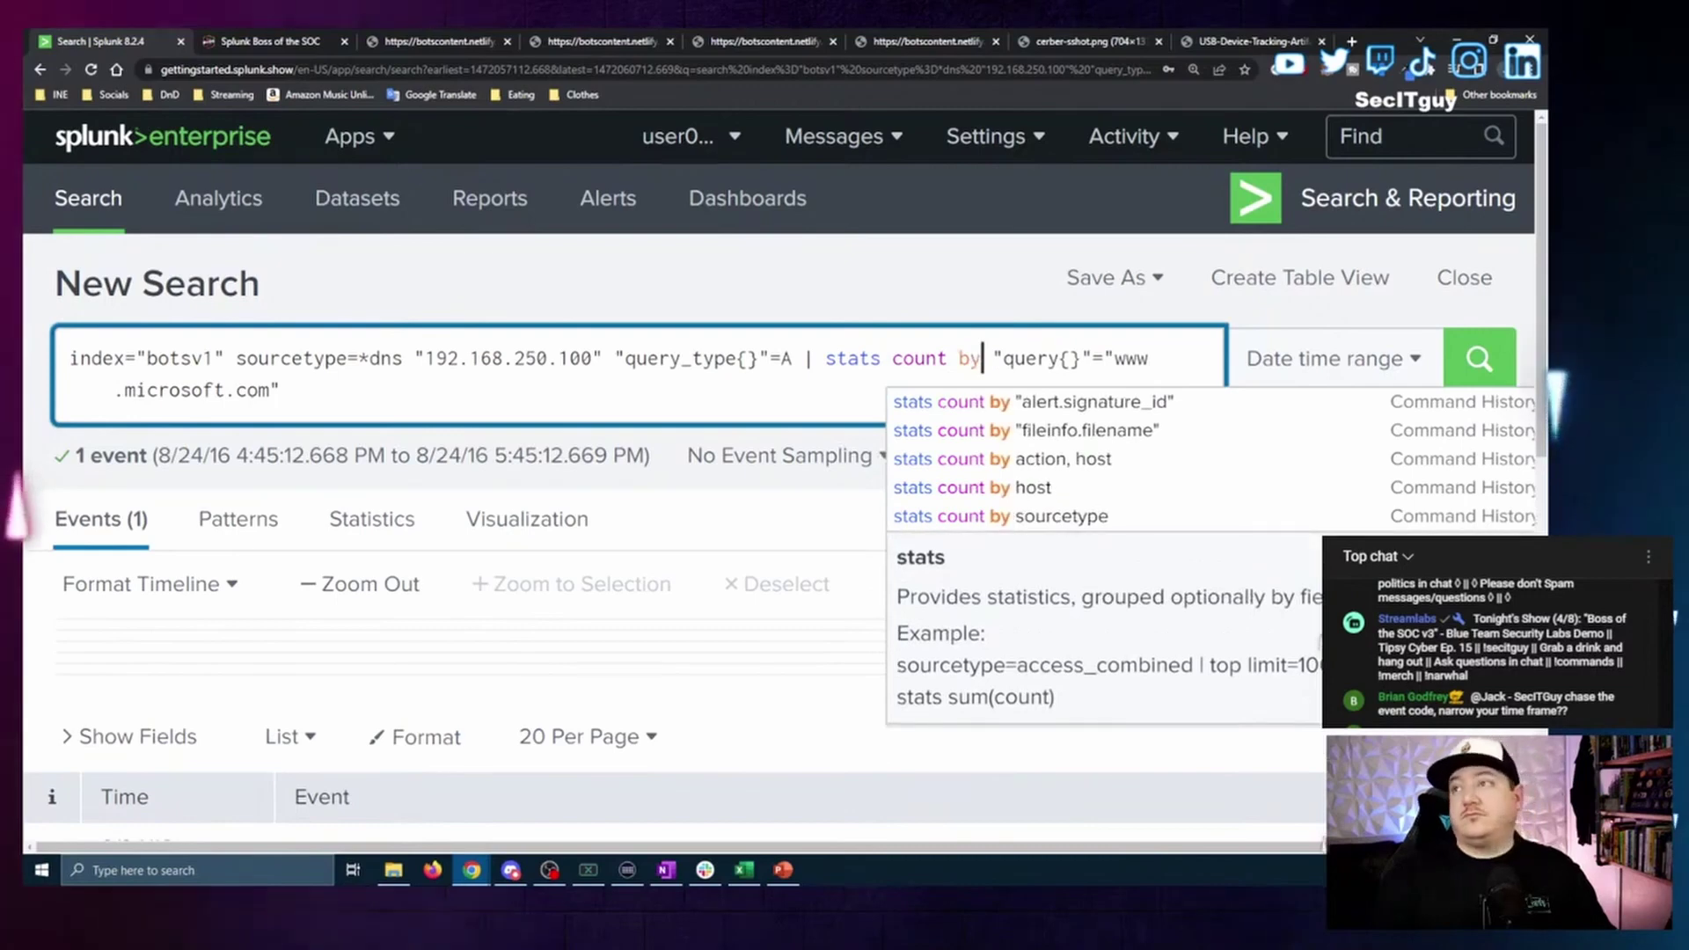
key(Delete)
click(1115, 359)
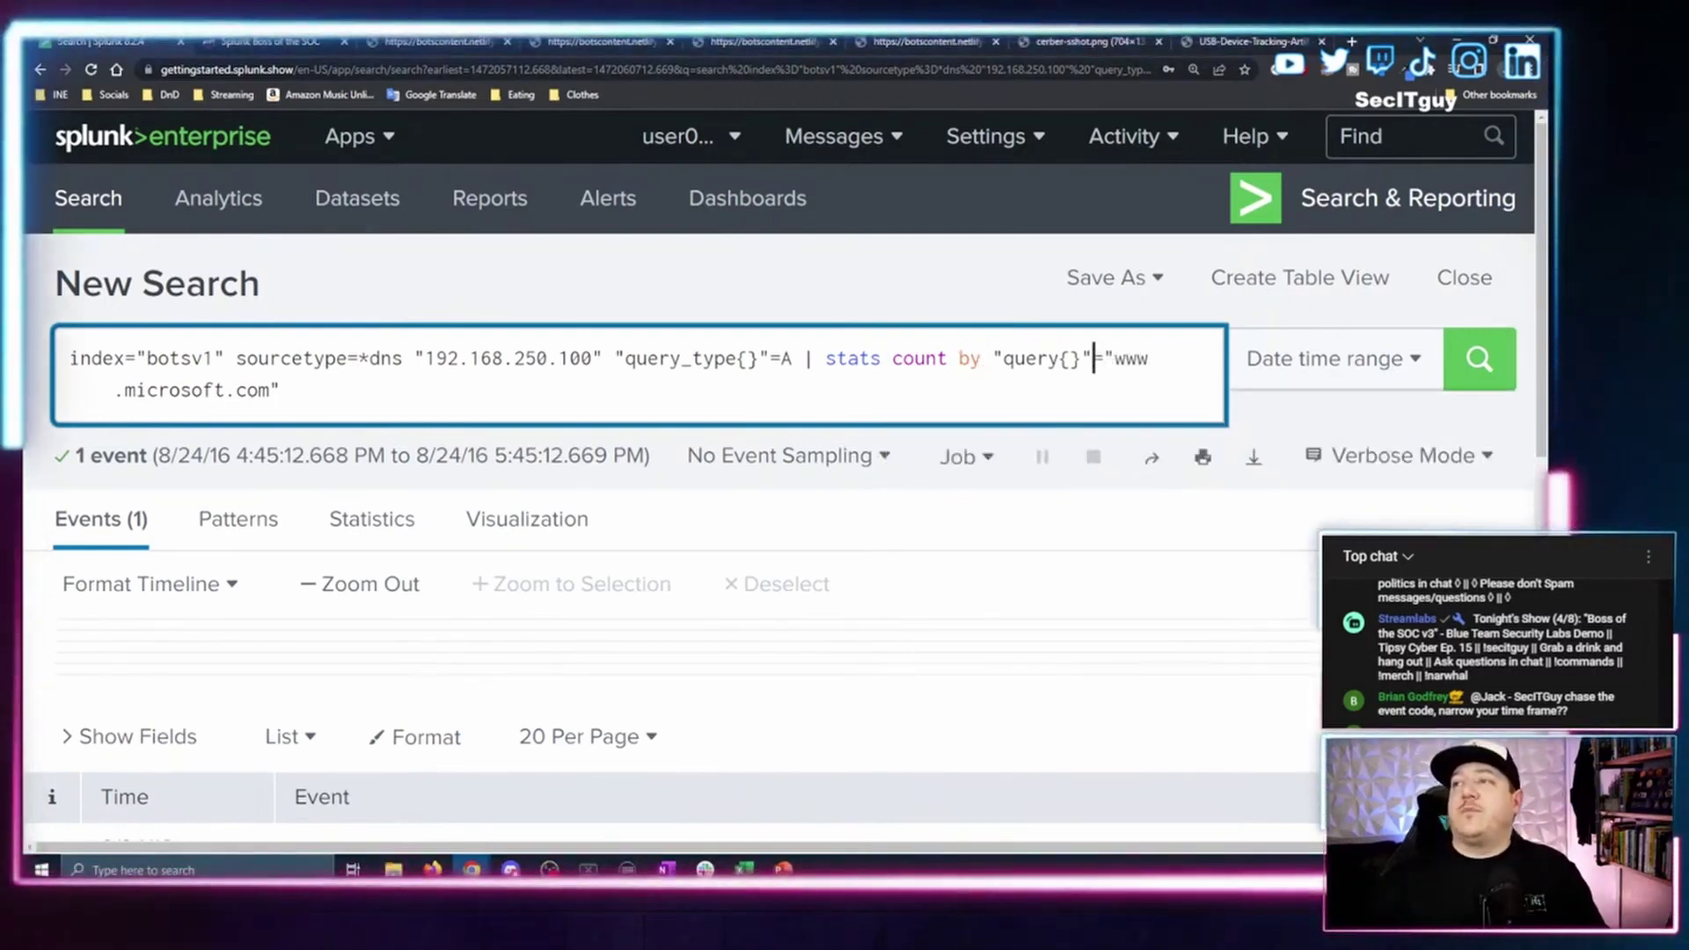
key(shift+Down)
key(BackSpace)
key(Return)
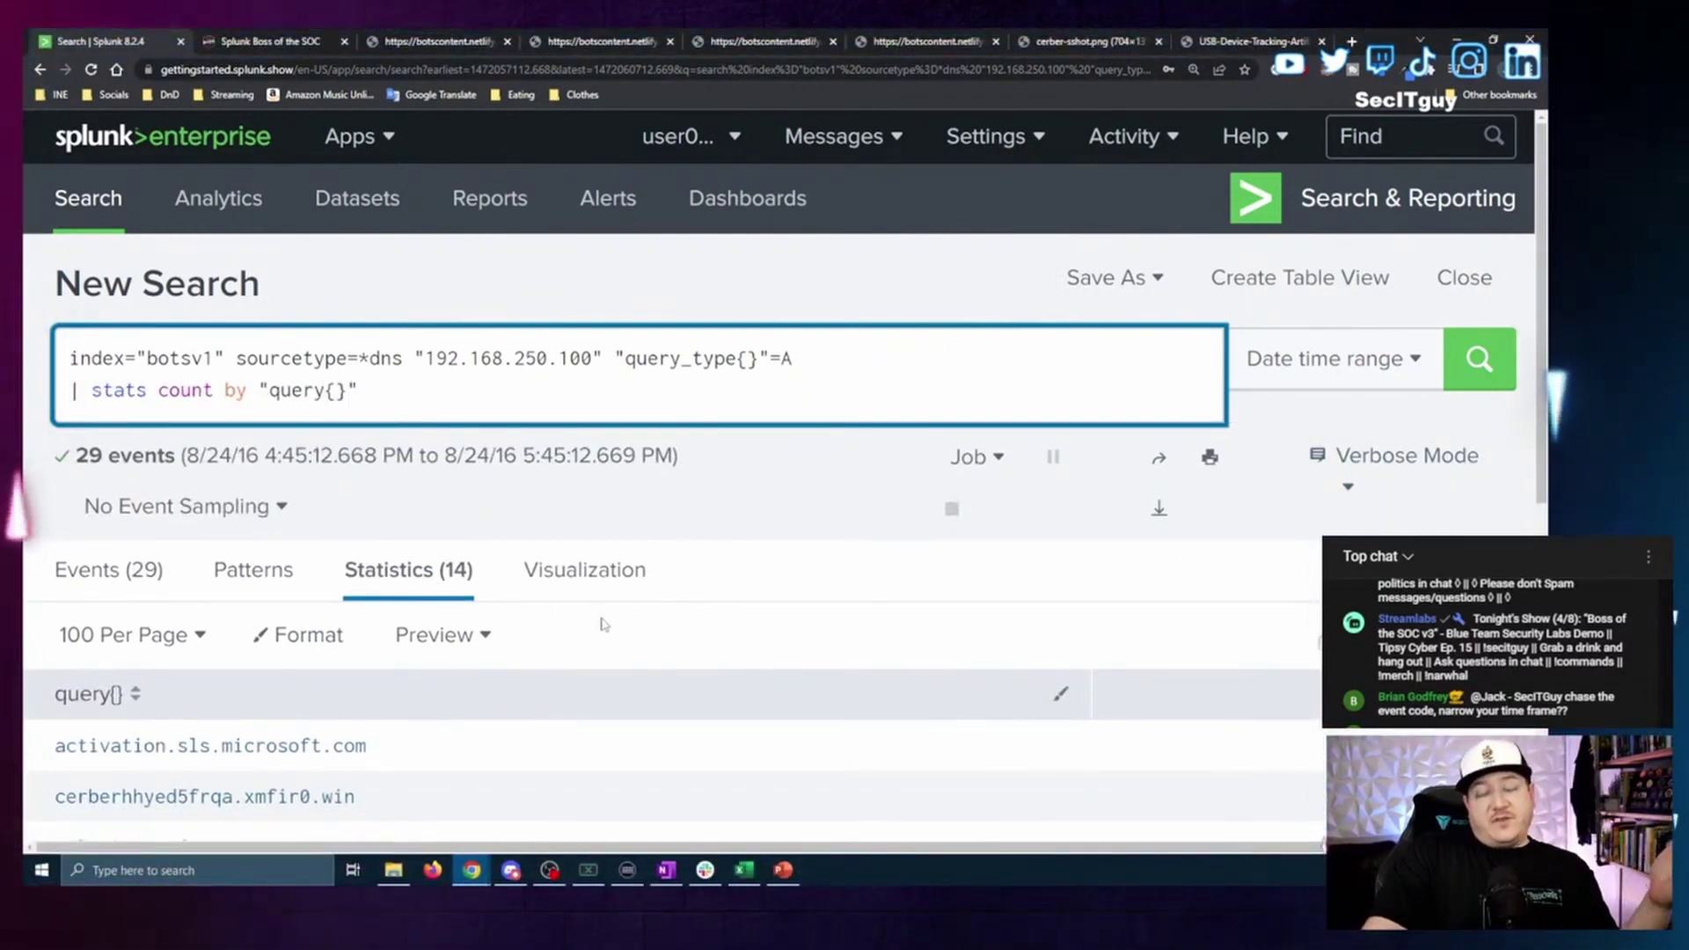
Look through the queried domain names for suspicious entries and highlight cerberhhyed5frqa.xmfir0.win in the statistics table.
scroll(598, 616, down, 5)
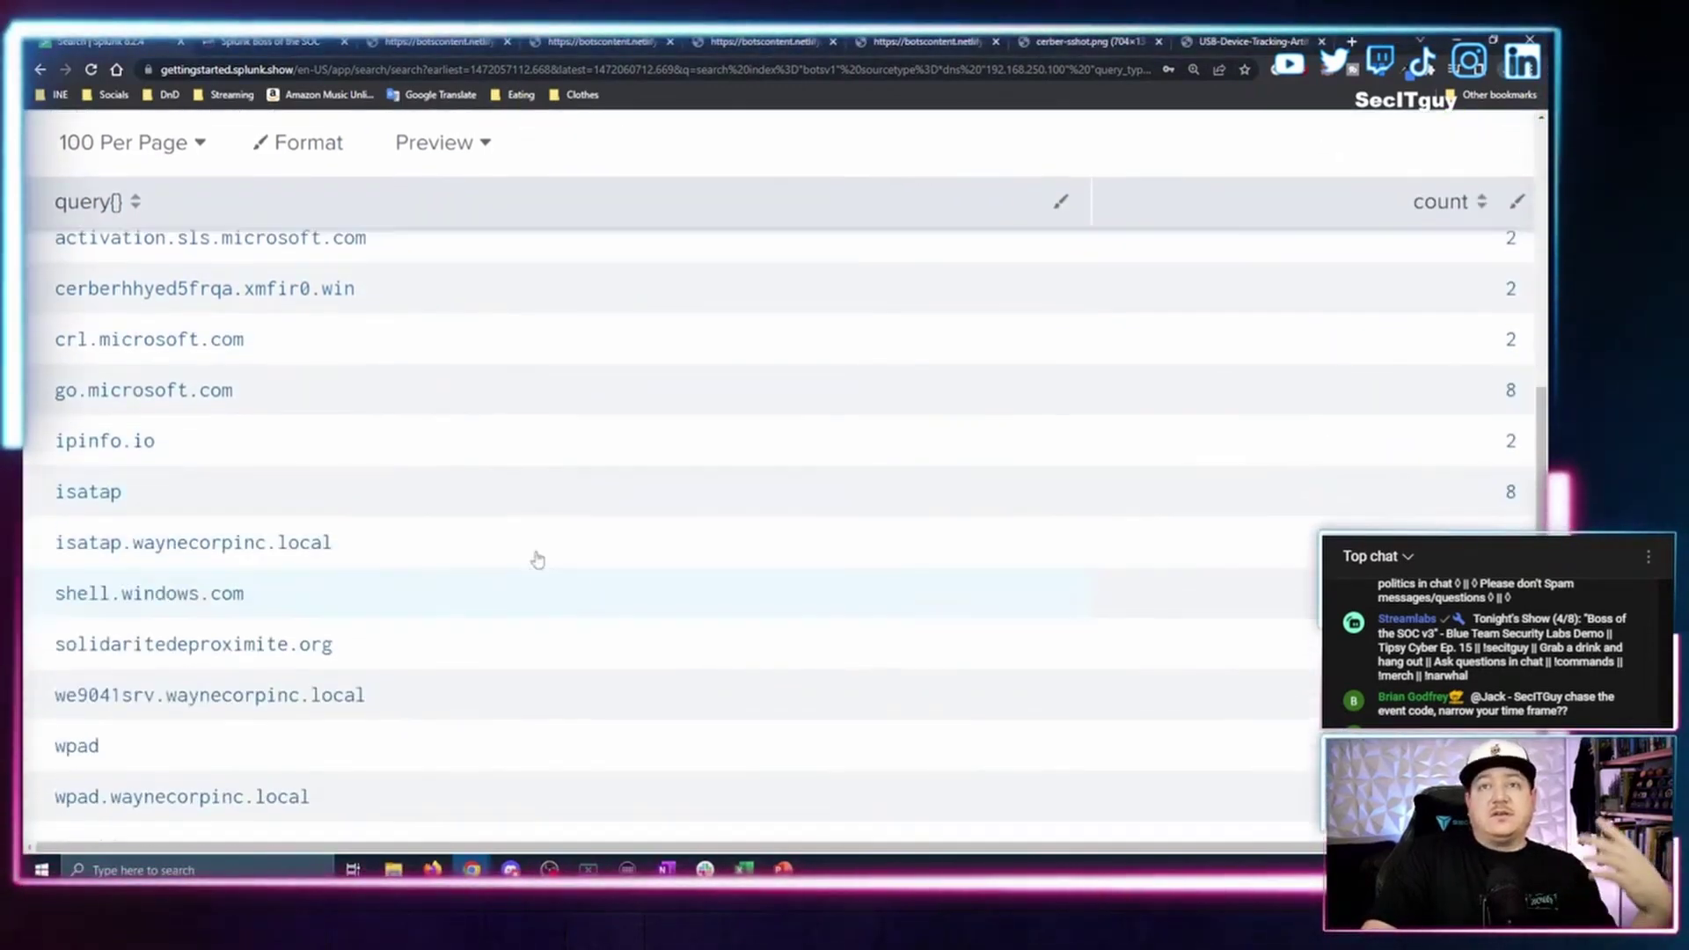
scroll(479, 463, up, 1)
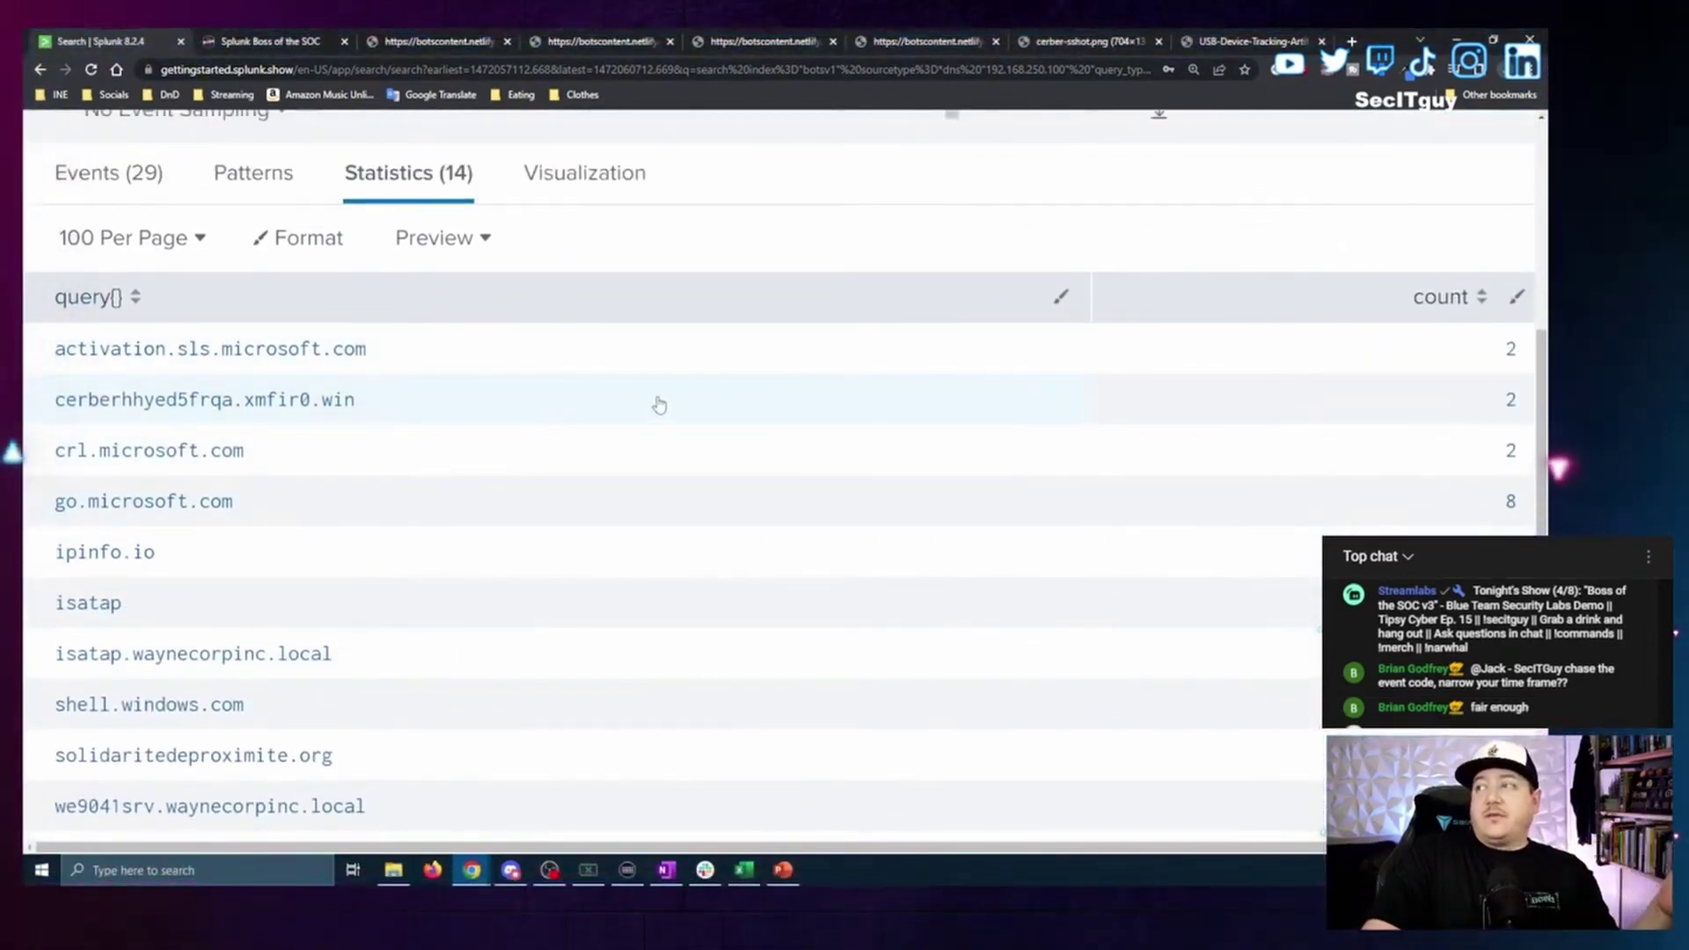
drag(49, 406, 373, 418)
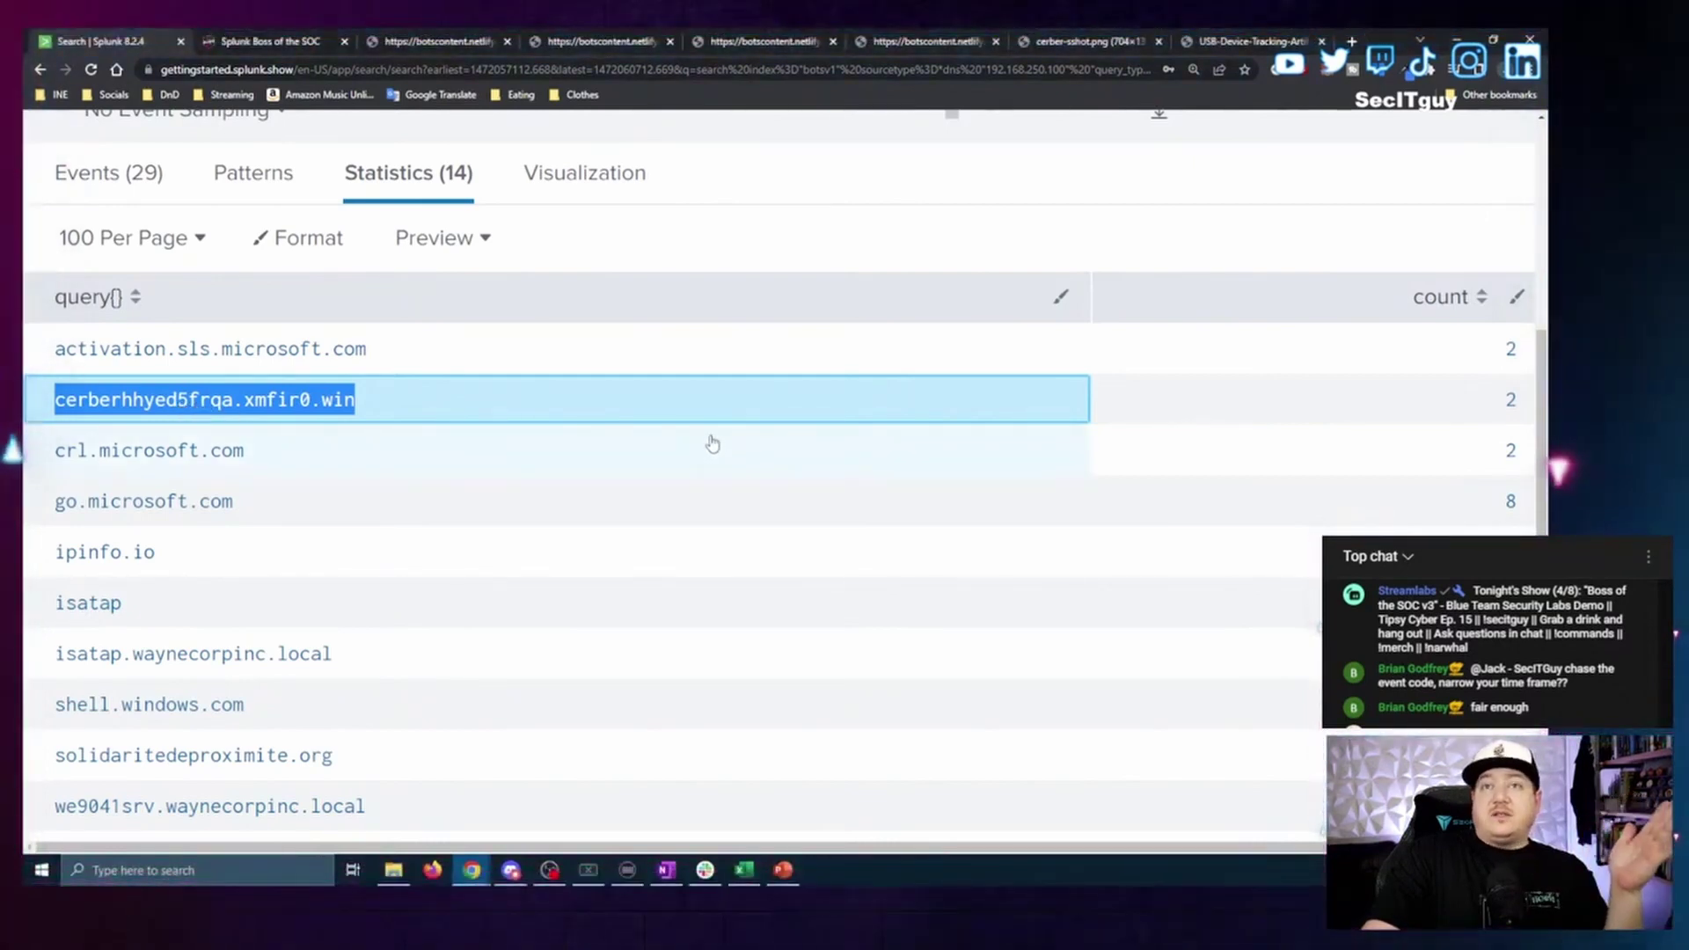
scroll(718, 442, down, 3)
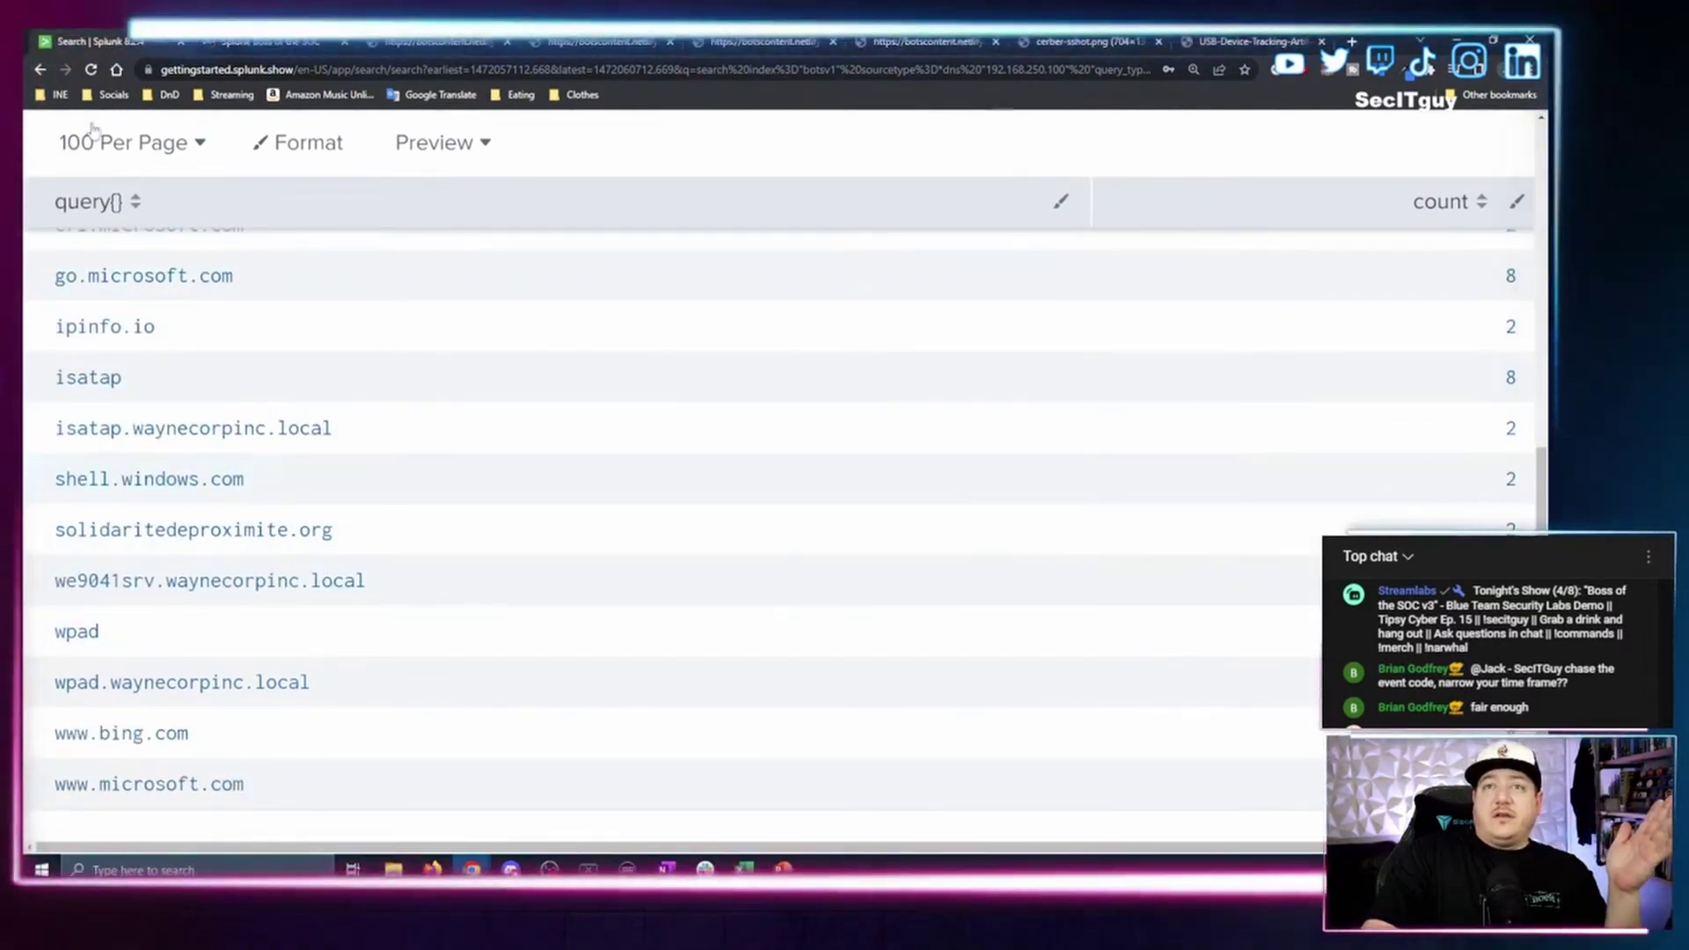
scroll(140, 328, up, 2)
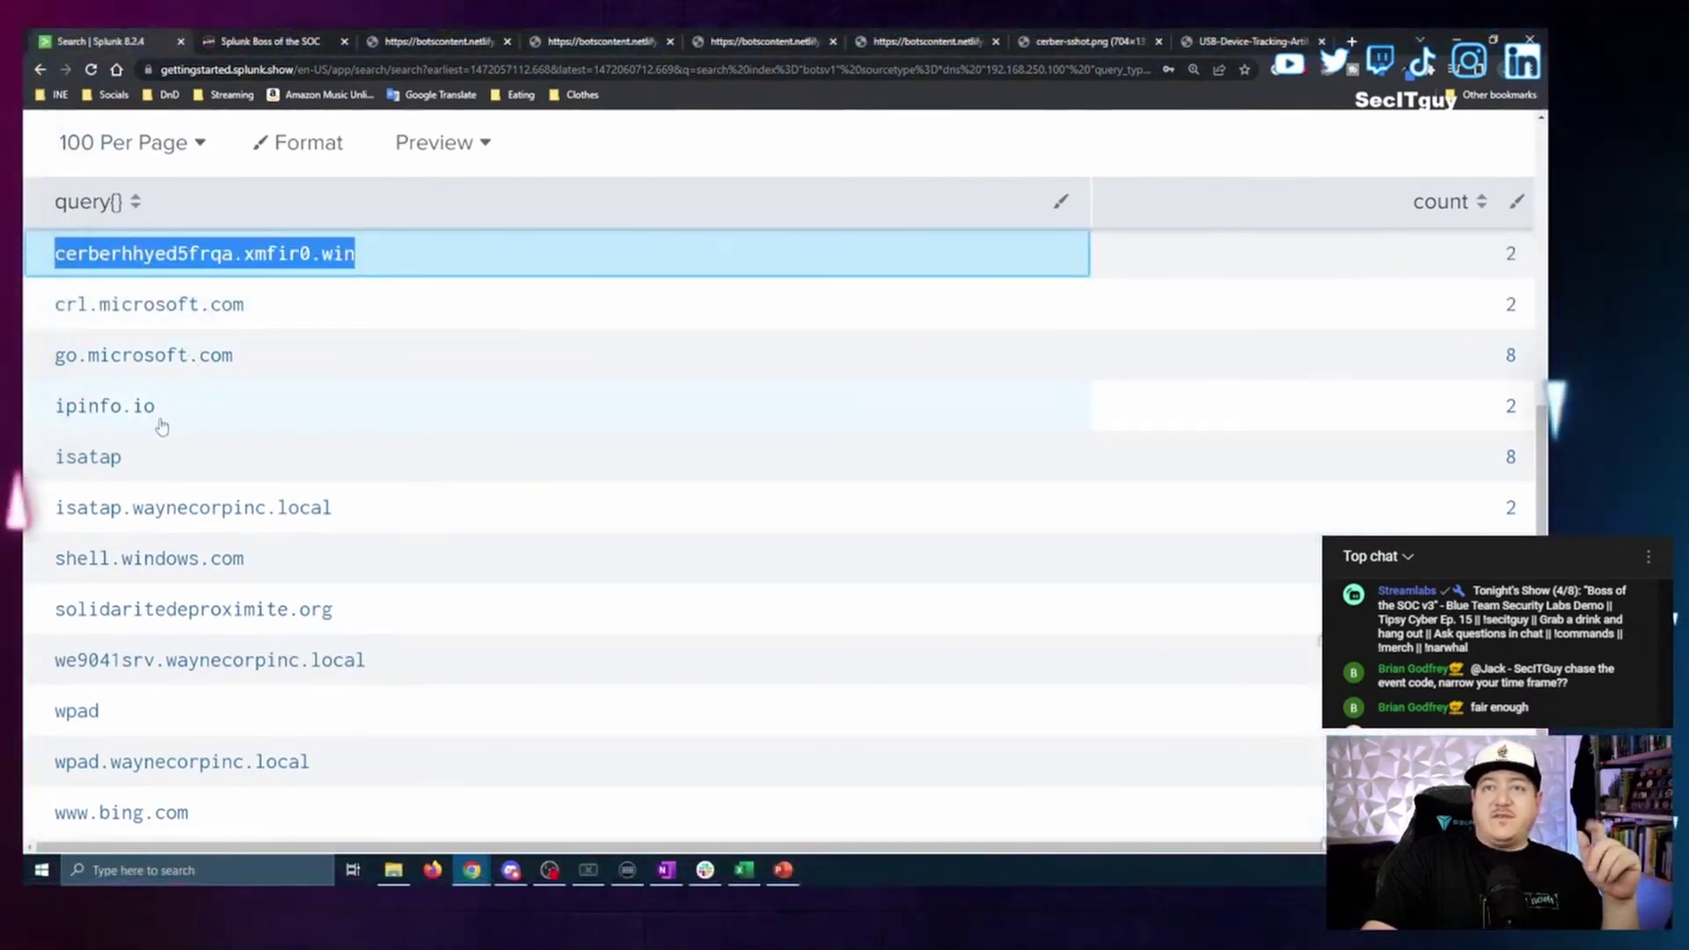
scroll(171, 422, down, 2)
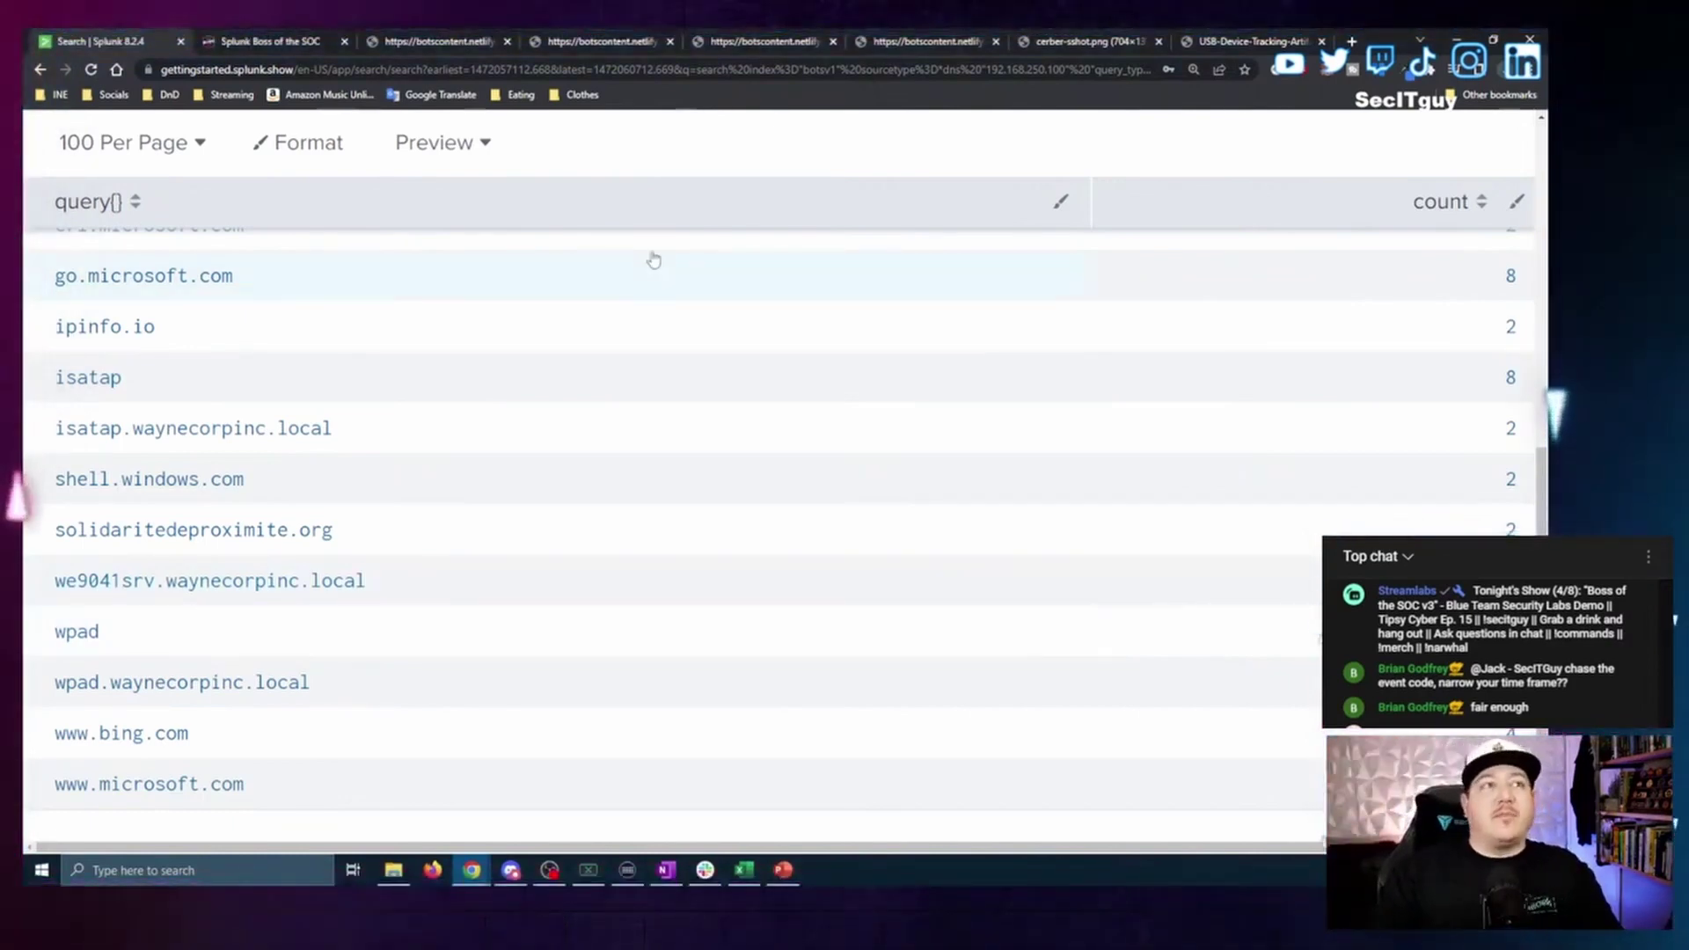
scroll(778, 479, up, 3)
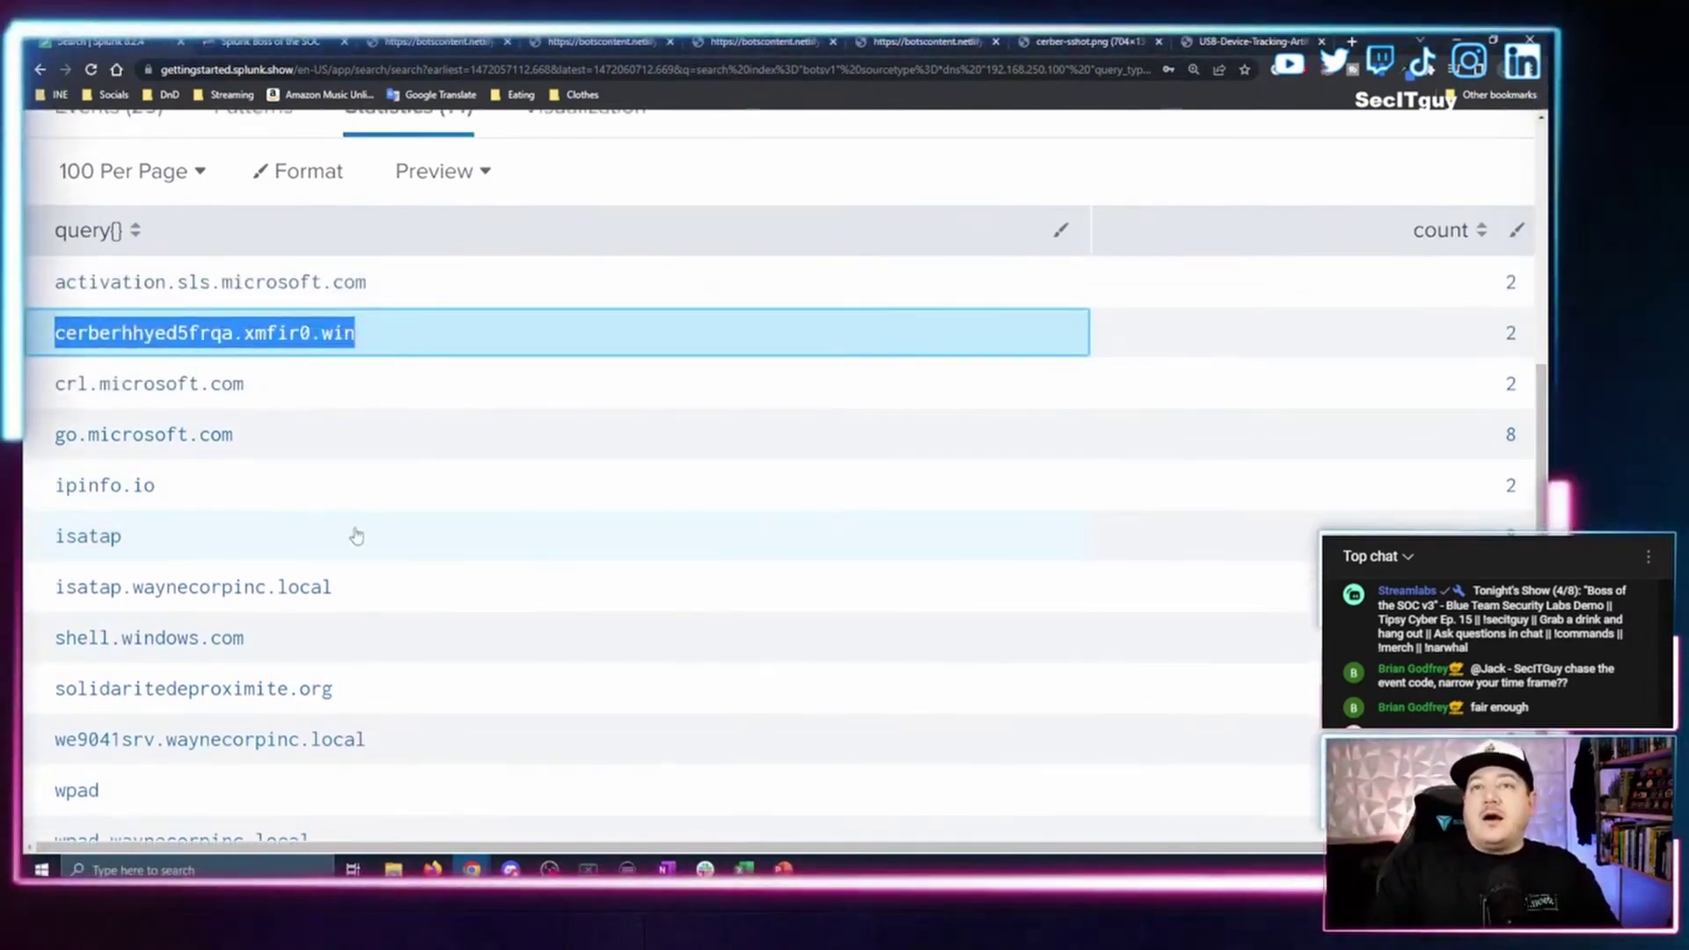
scroll(316, 431, up, 2)
scroll(407, 468, down, 2)
scroll(453, 438, up, 5)
scroll(649, 626, down, 6)
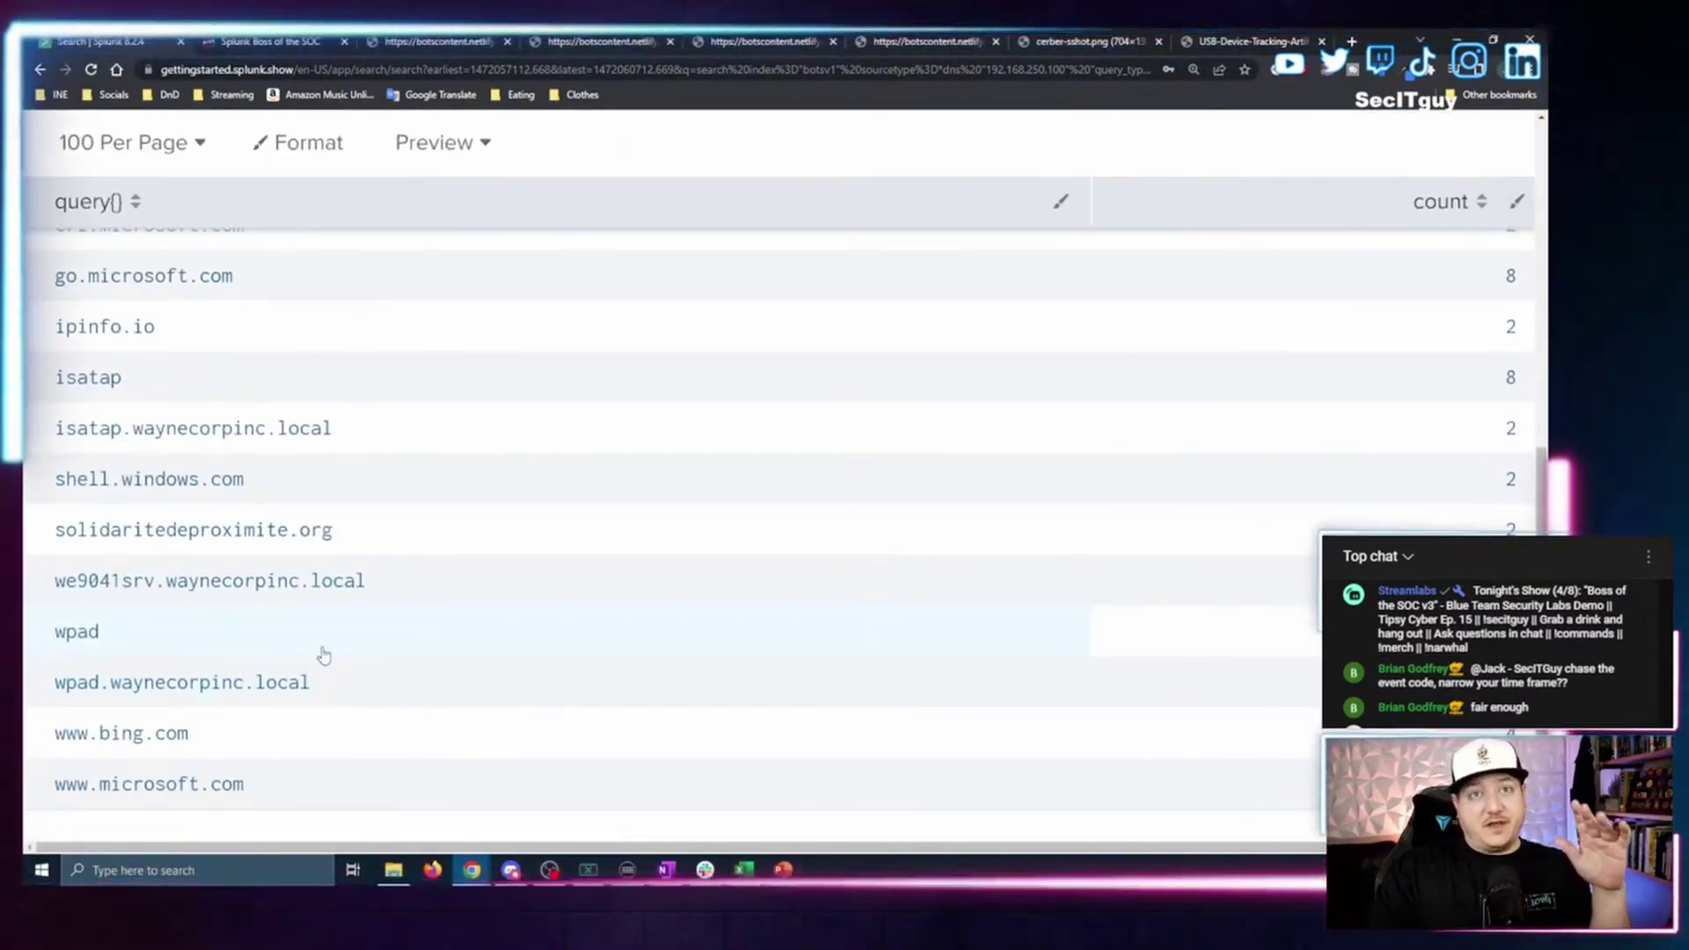
Reread question #202 on the Boss of the SOC page about the domain Cerber directs the user to after encryption.
click(290, 34)
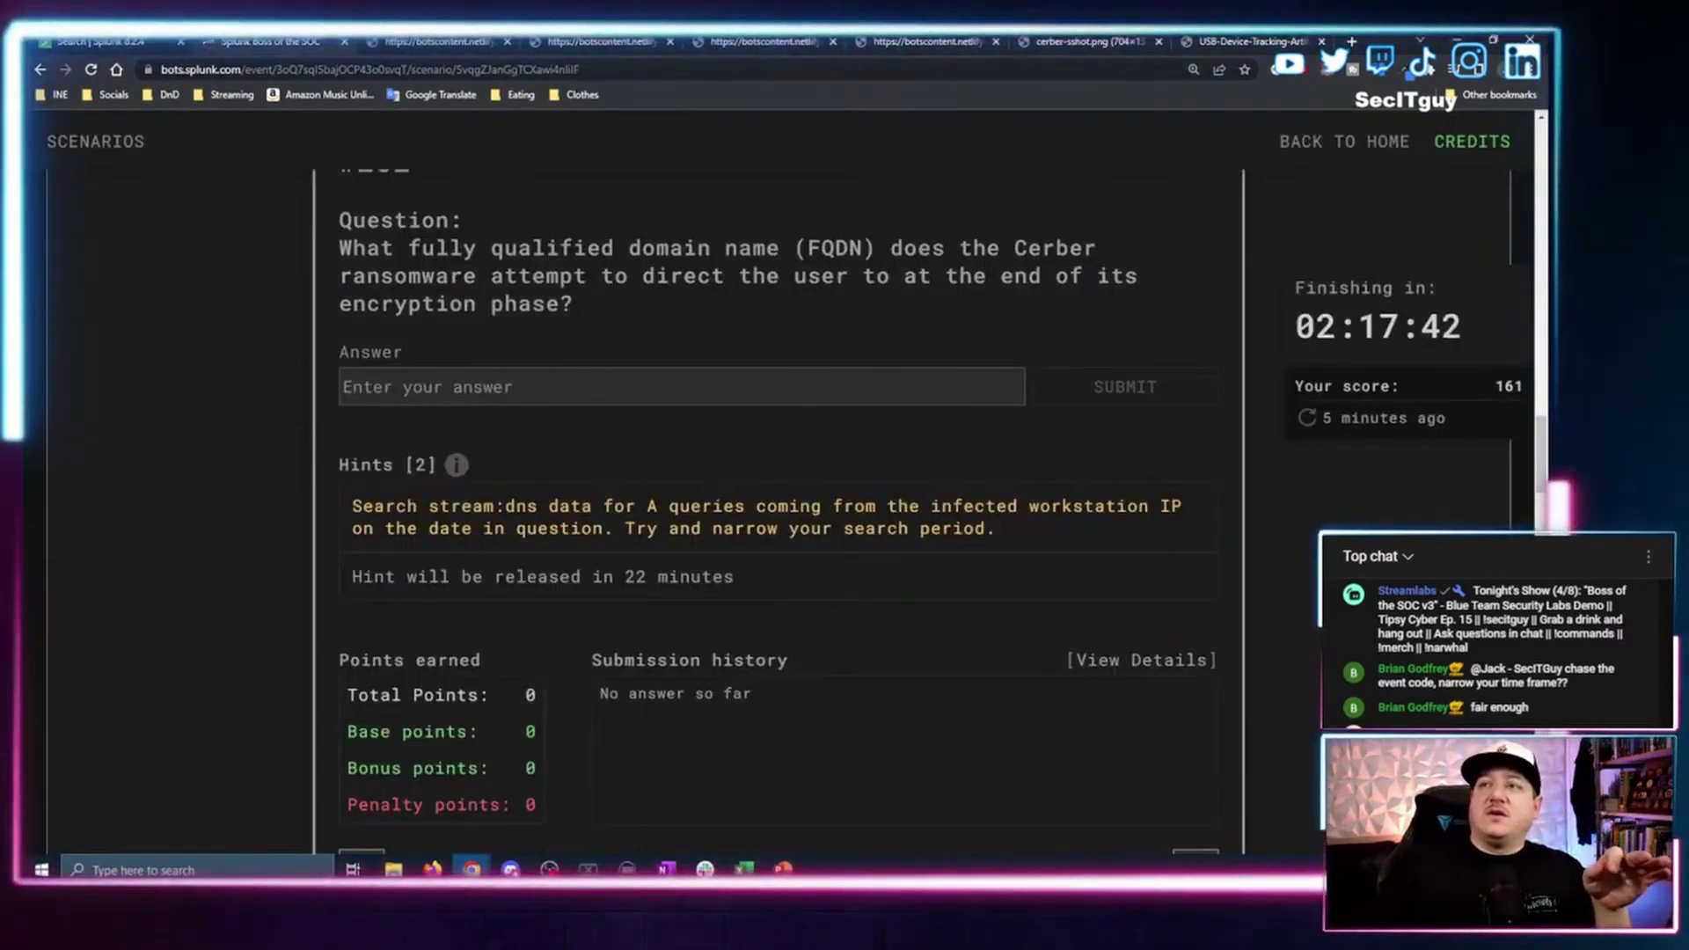
drag(340, 248, 1014, 248)
drag(601, 277, 931, 276)
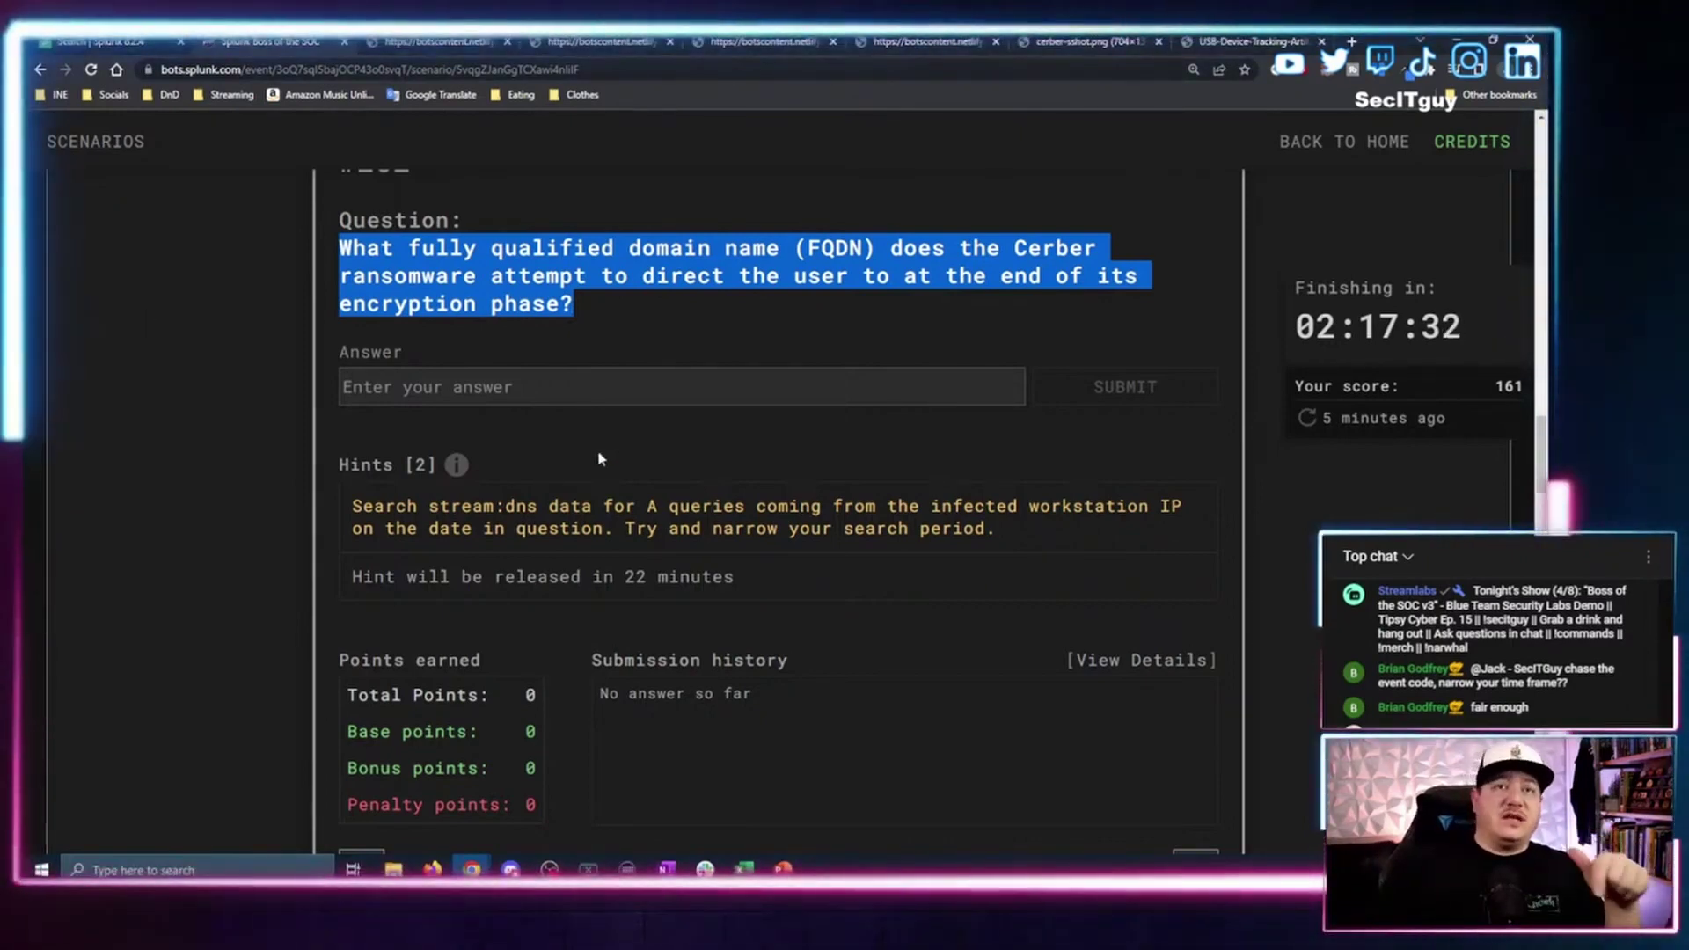
click(651, 453)
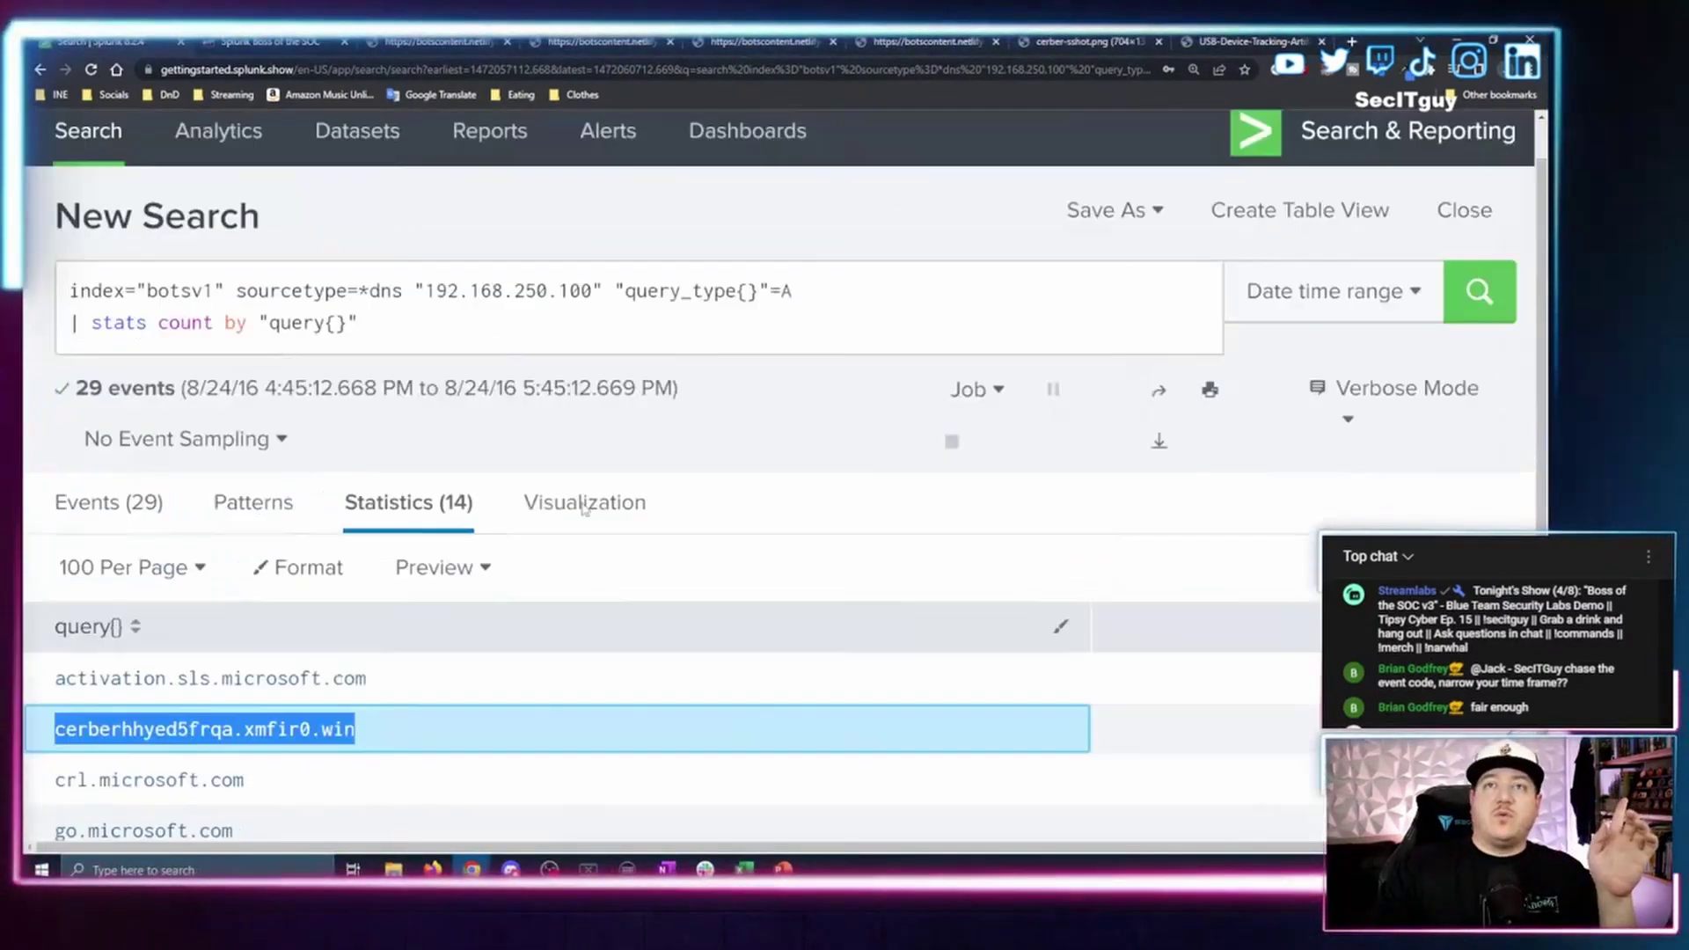
In the Splunk search, change the stats count by clause to table _time "query{}" and run it.
scroll(477, 504, up, 1)
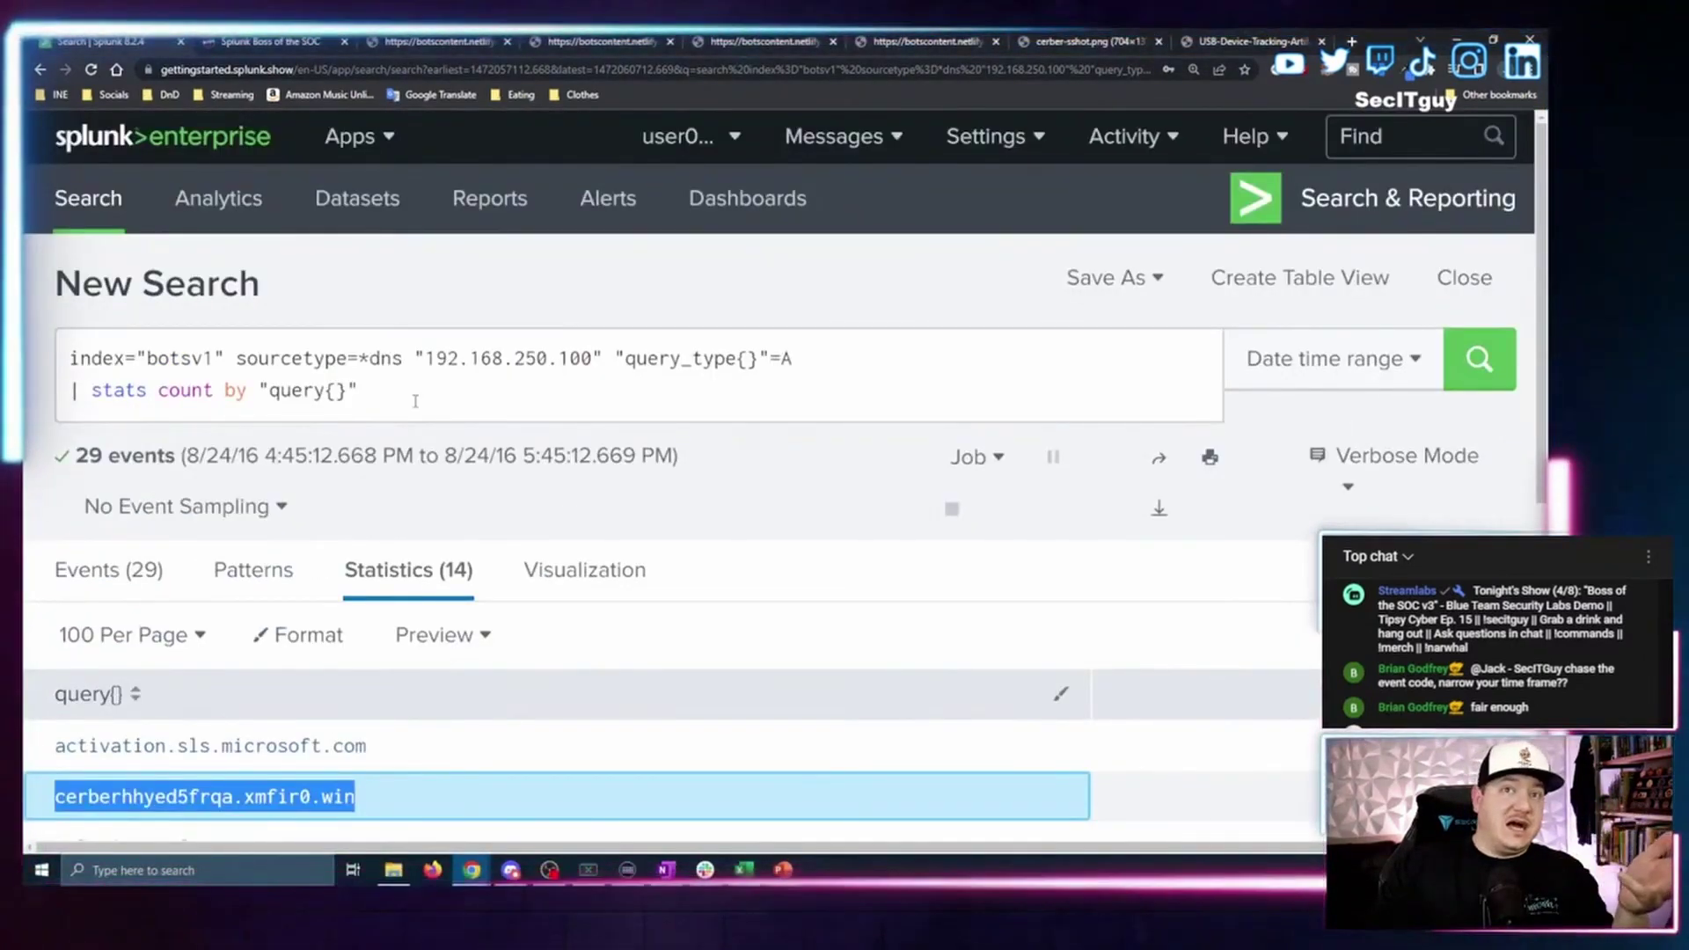
double_click(119, 389)
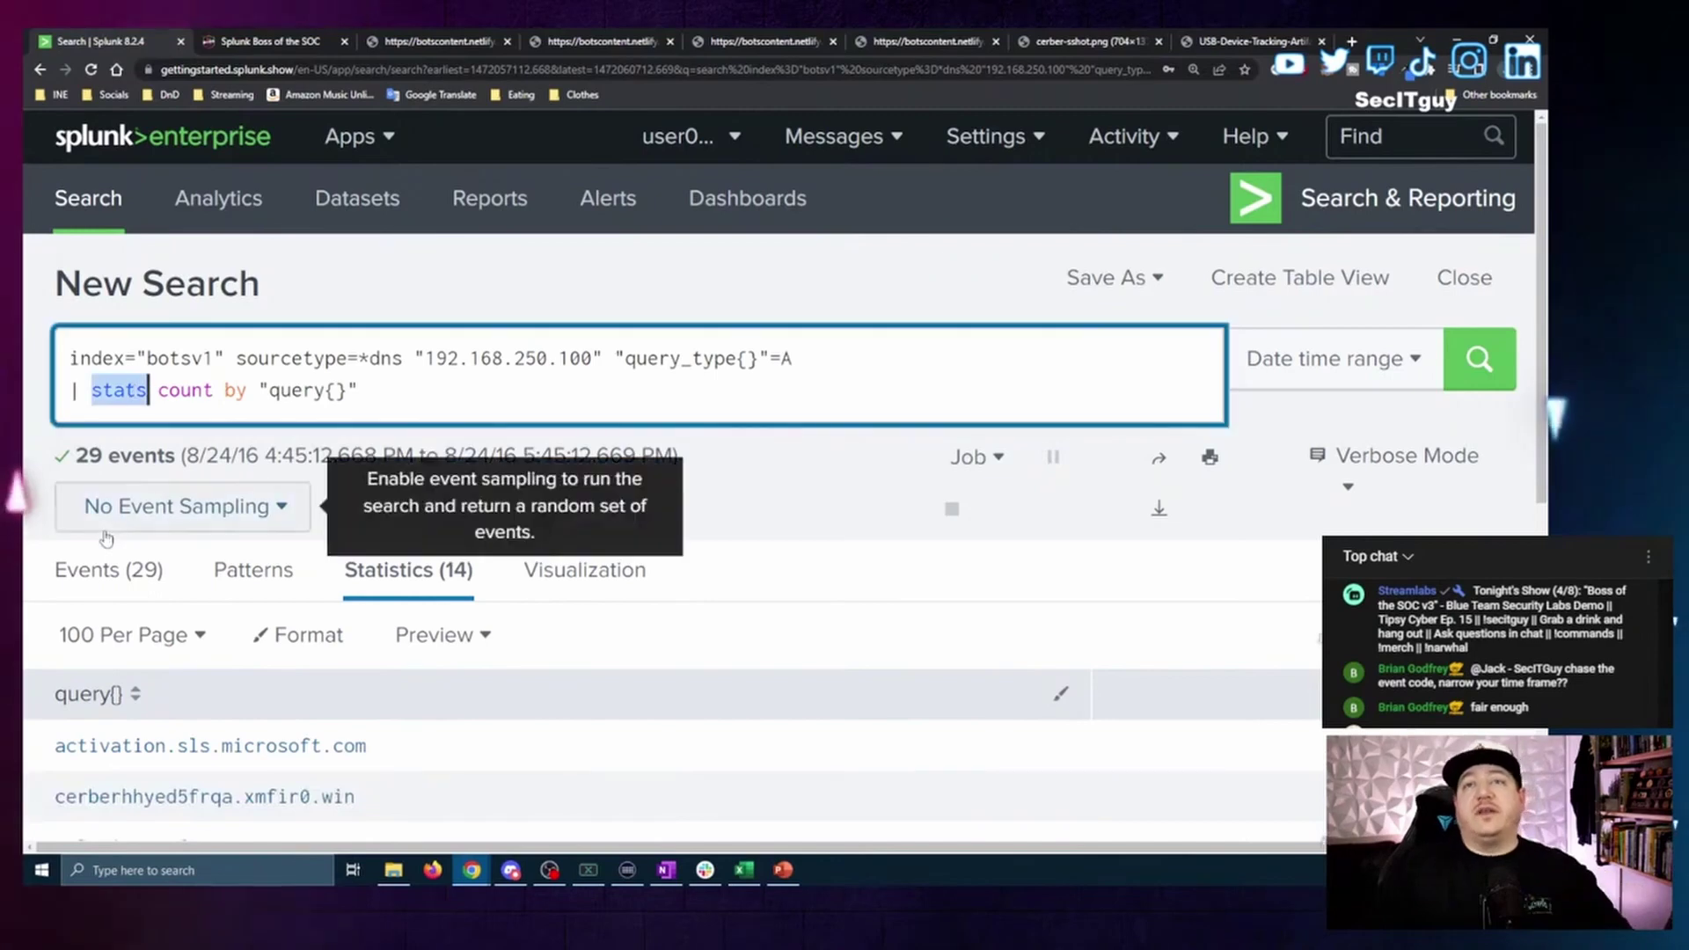
text(e)
key(BackSpace)
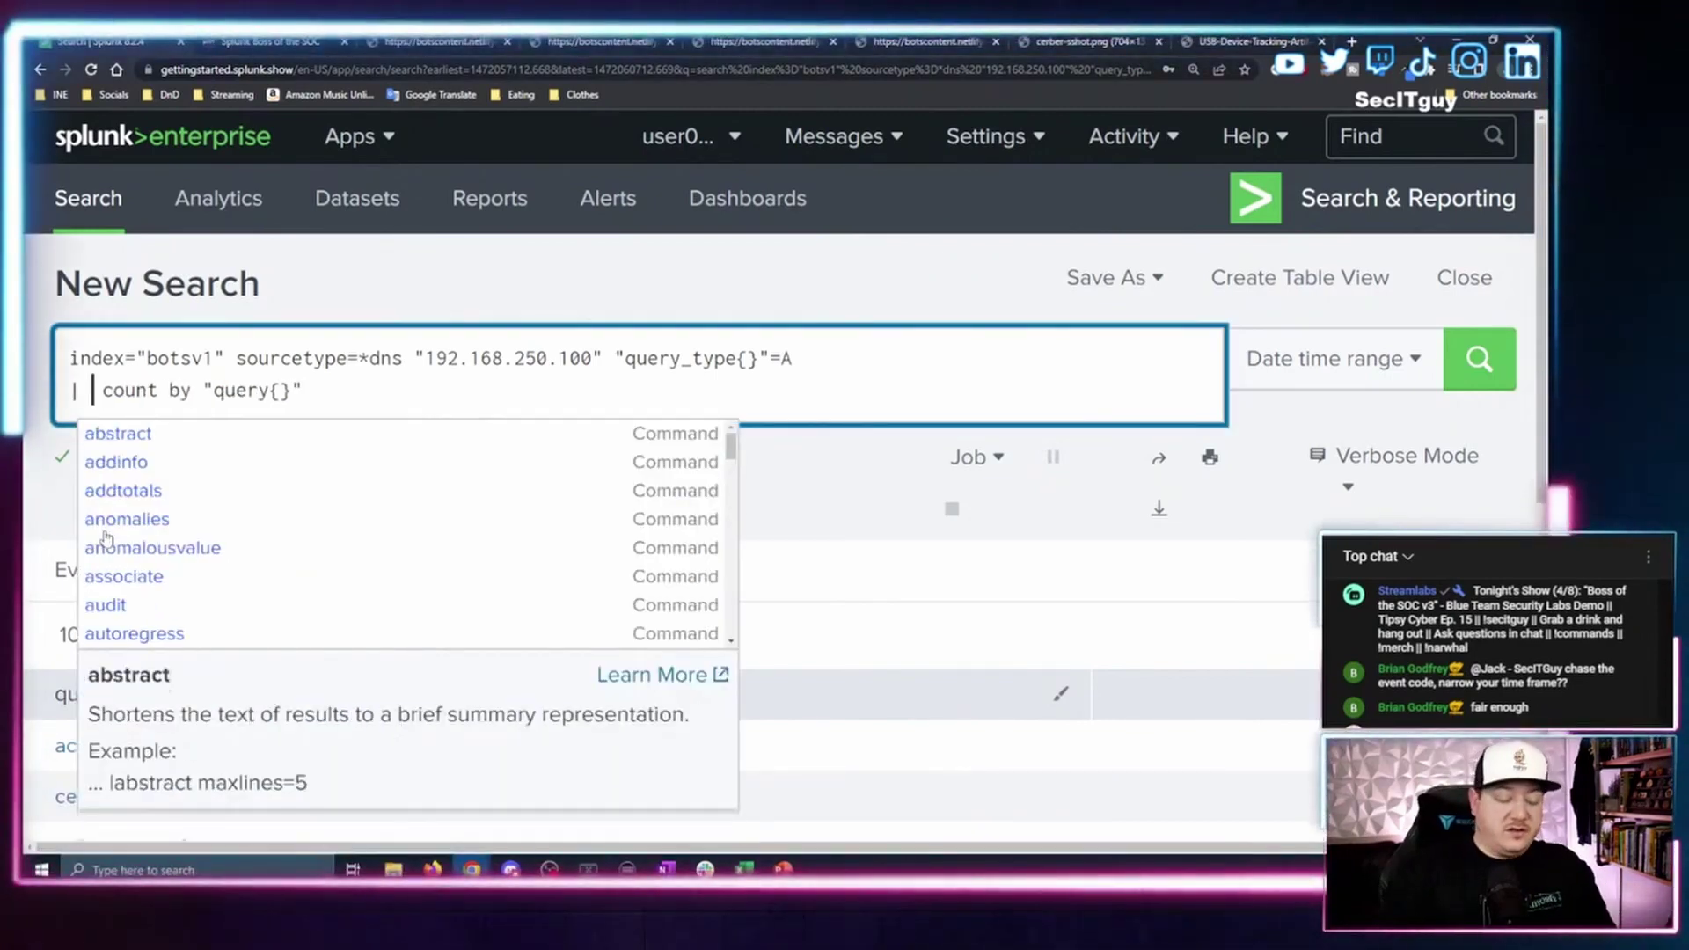
text(table)
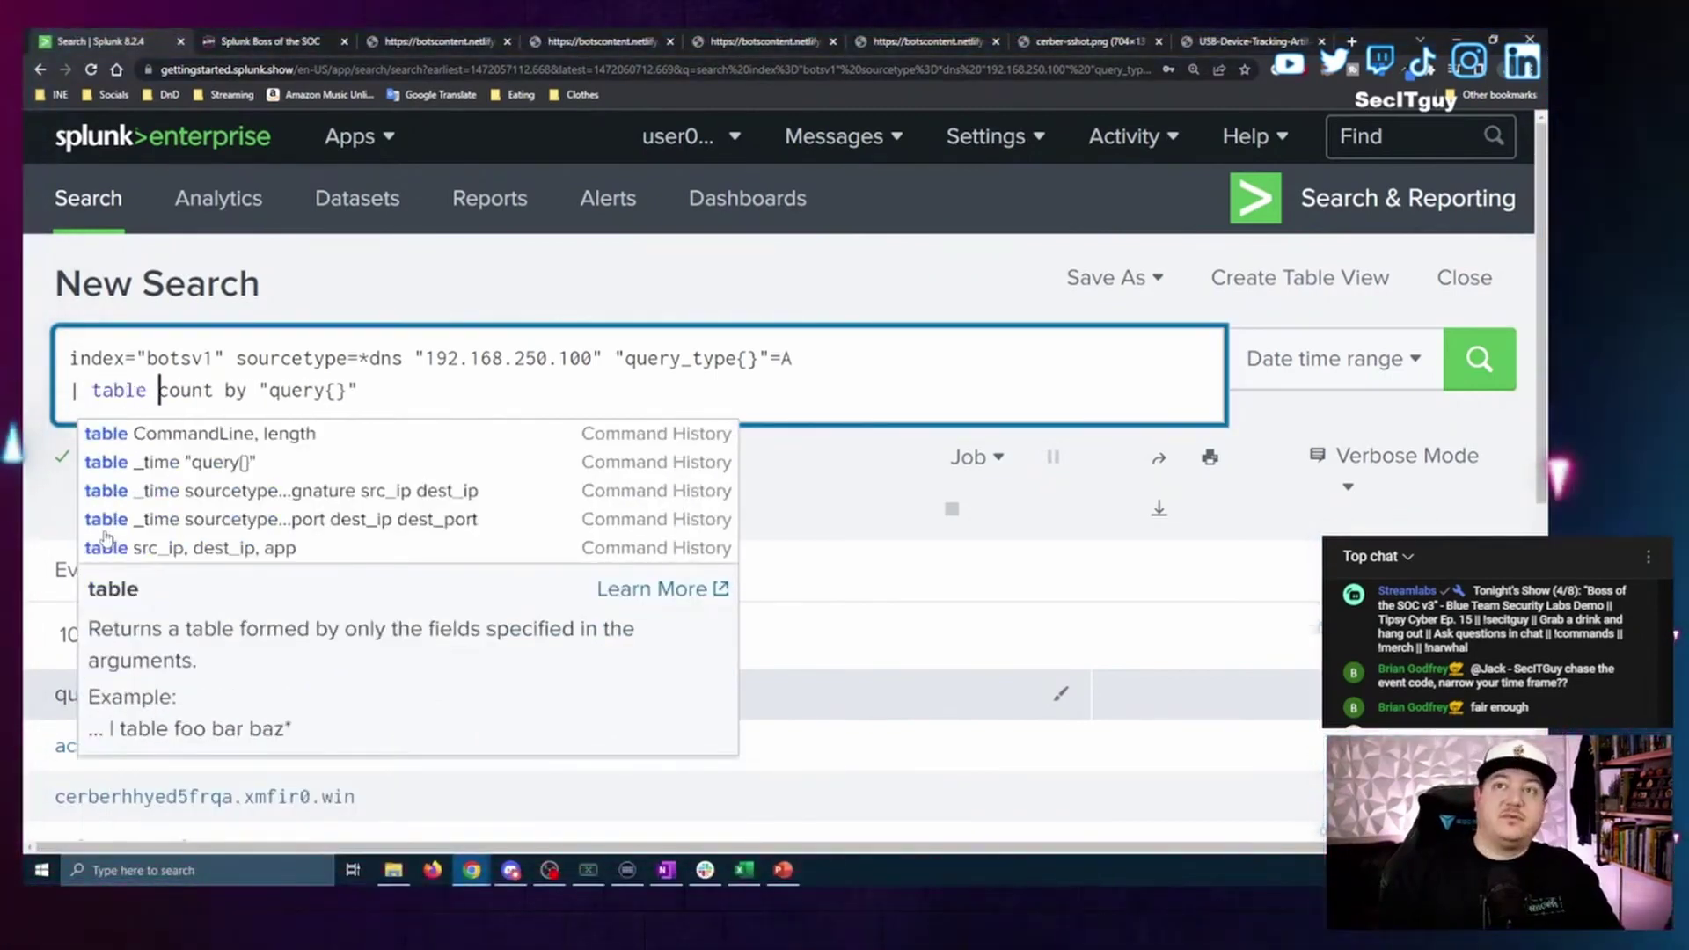
key(ctrl+shift+Right)
key(ctrl+shift+Right)
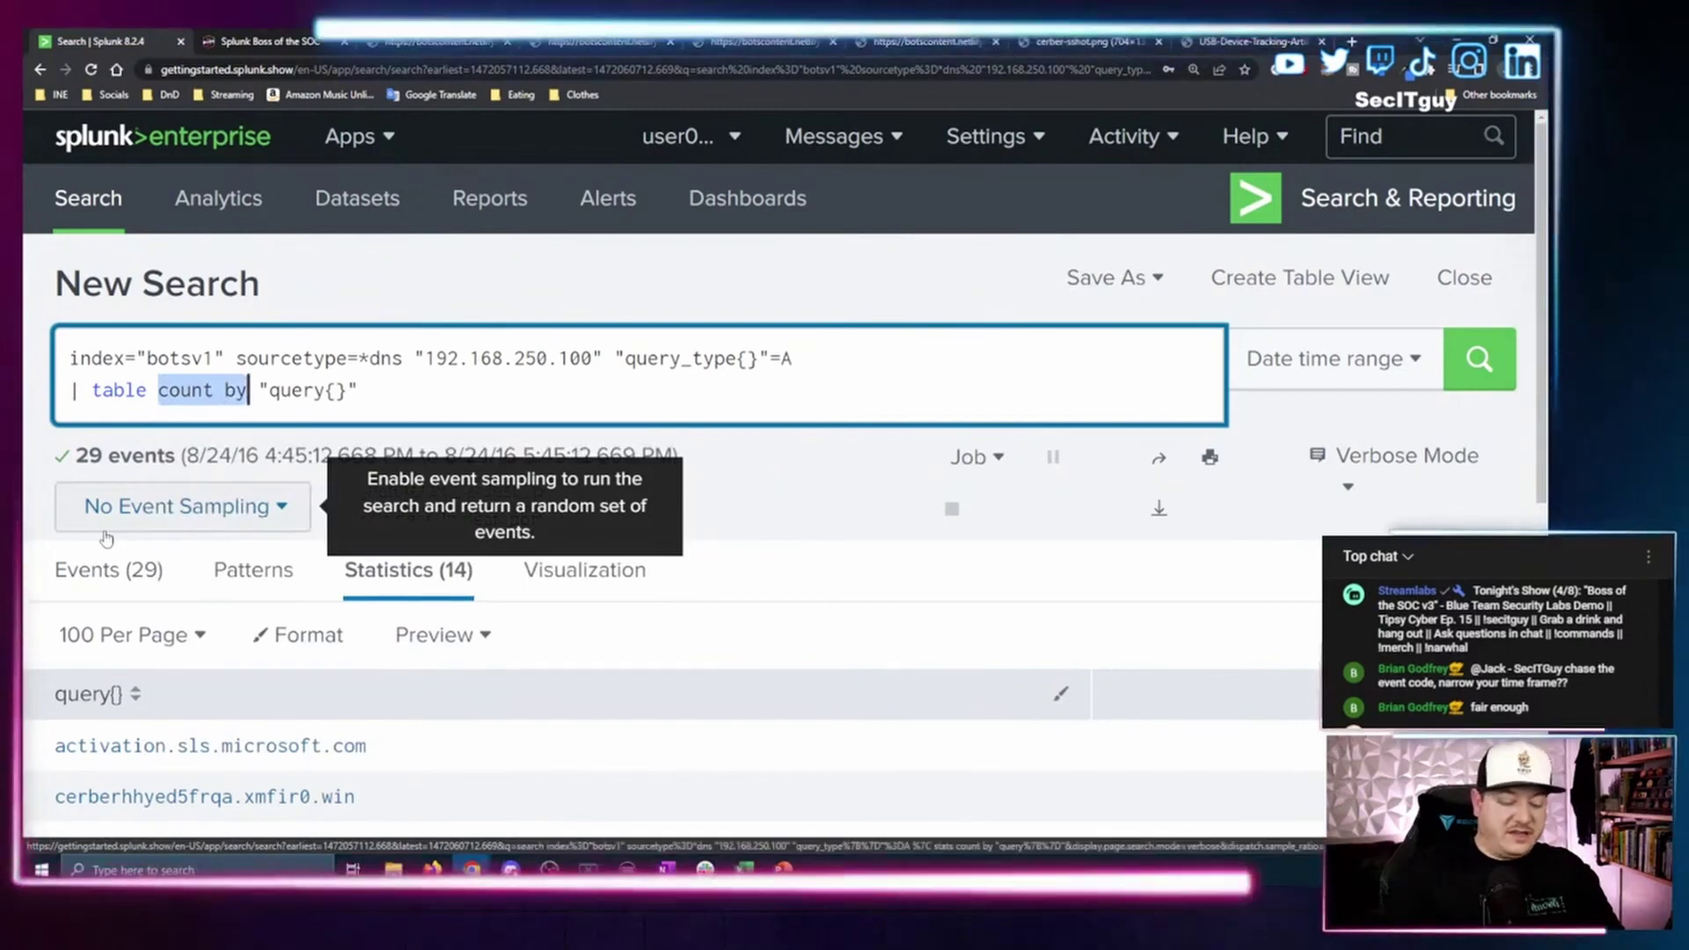
text(_time)
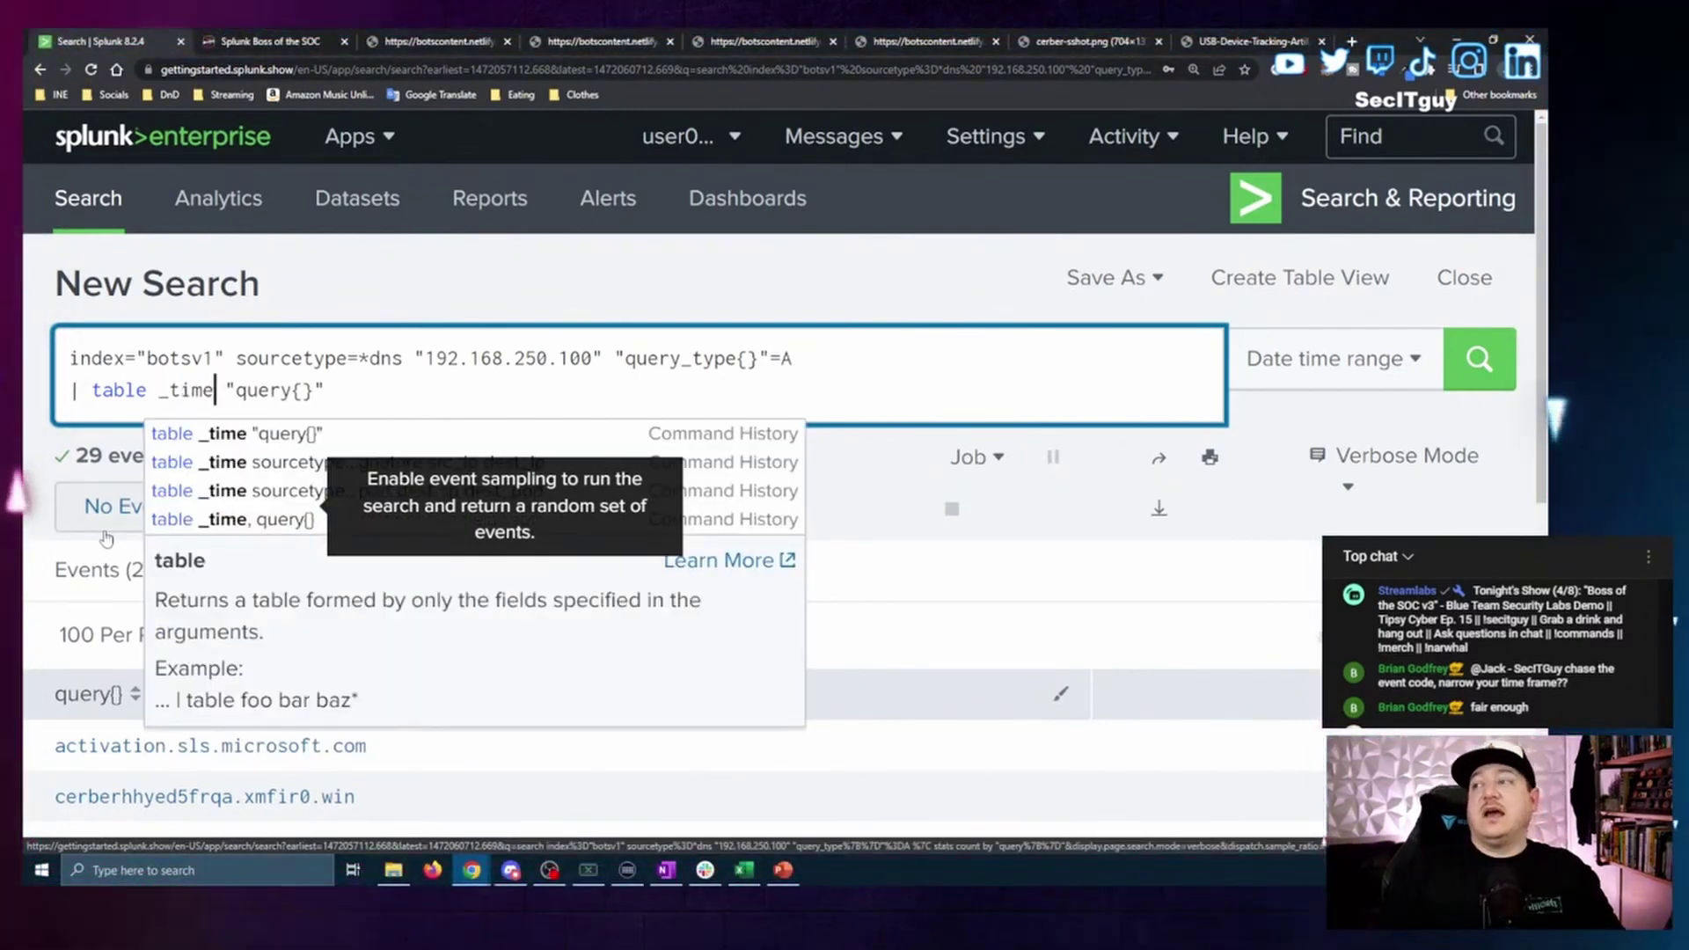
key(Return)
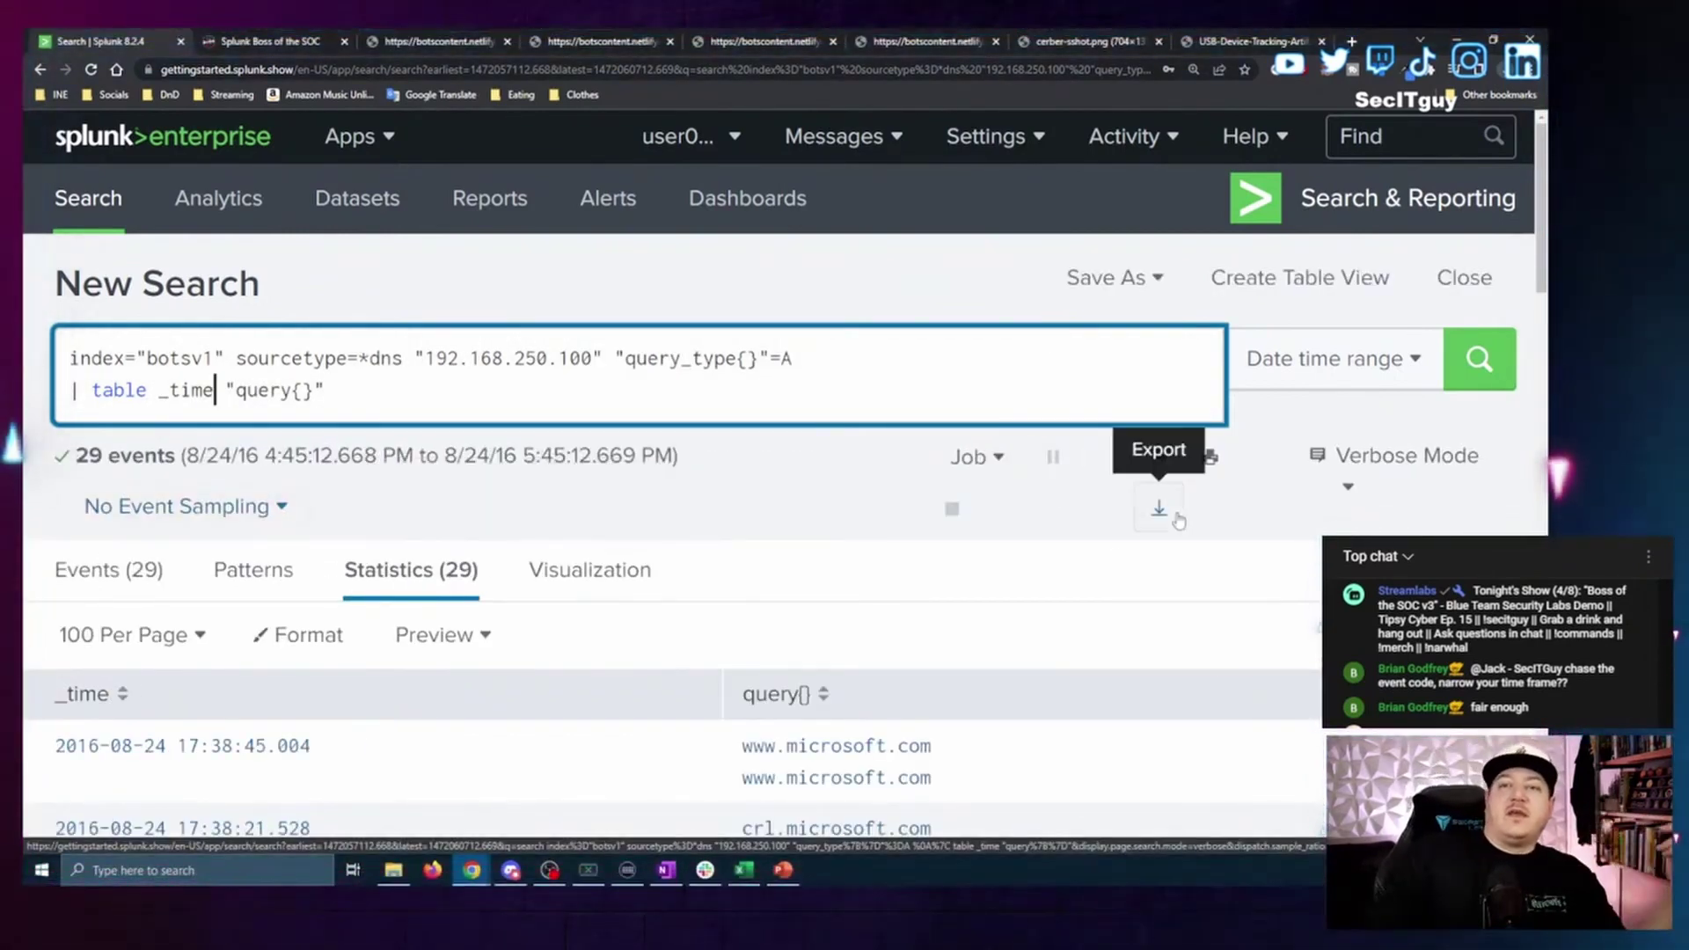
Examine the timestamped DNS queries from newest to oldest, comparing the cerberhhyed5frqa.xmfir0.win lookup with the surrounding entries.
scroll(750, 538, down, 2)
scroll(750, 538, down, 3)
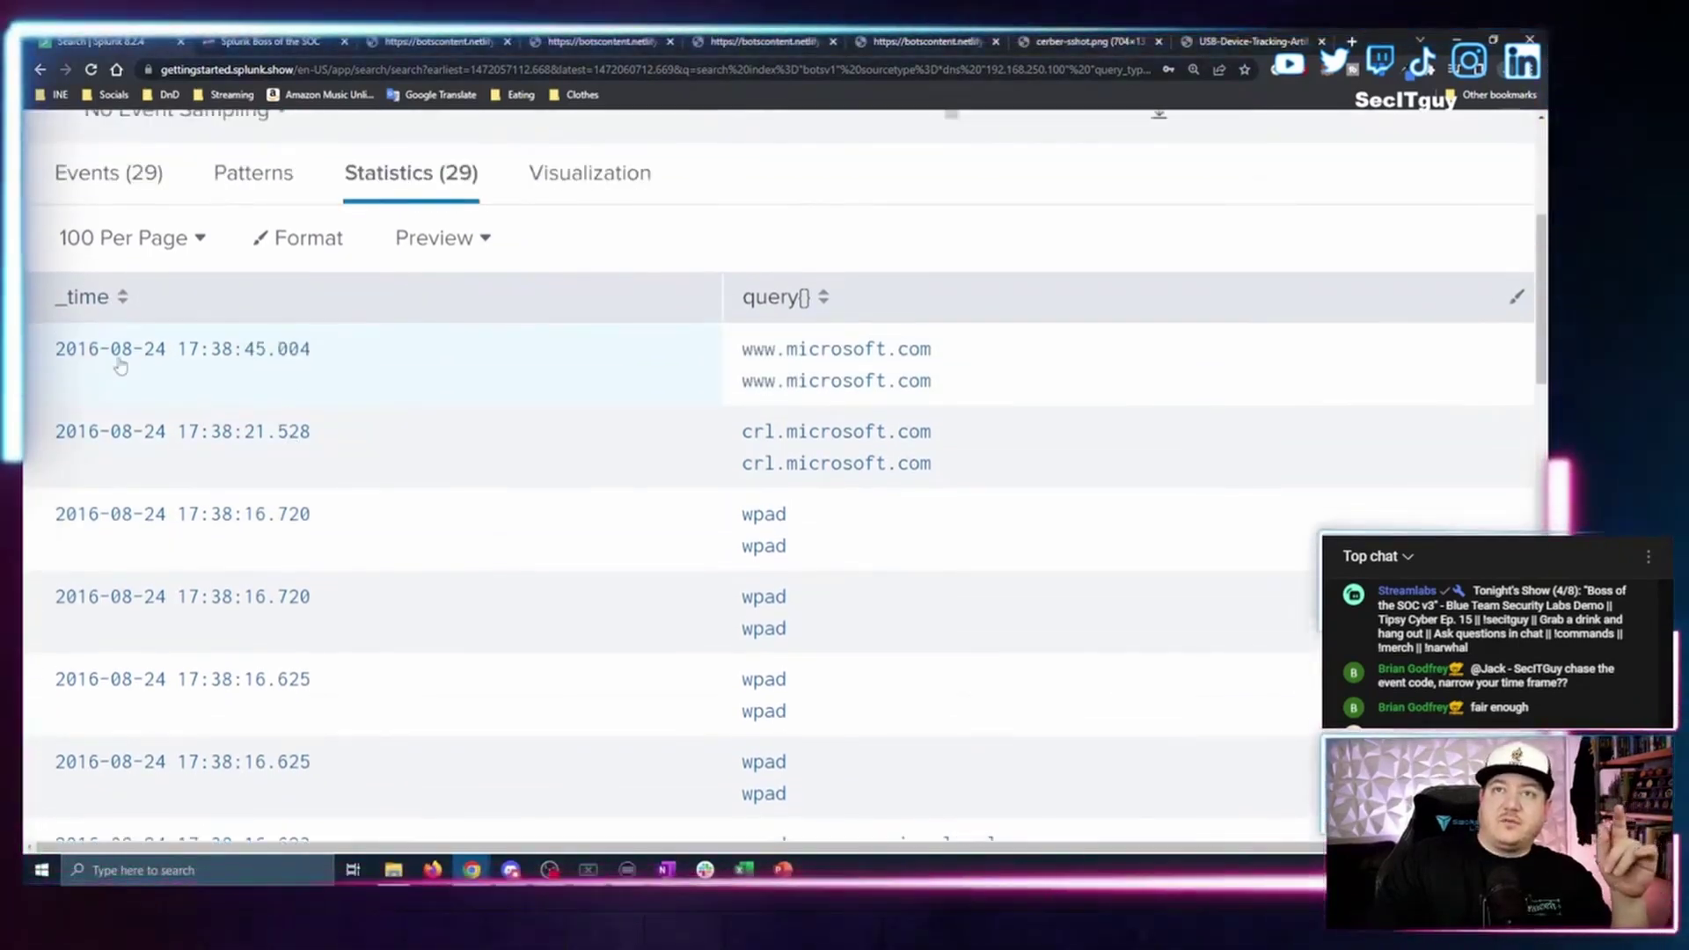
scroll(194, 387, down, 2)
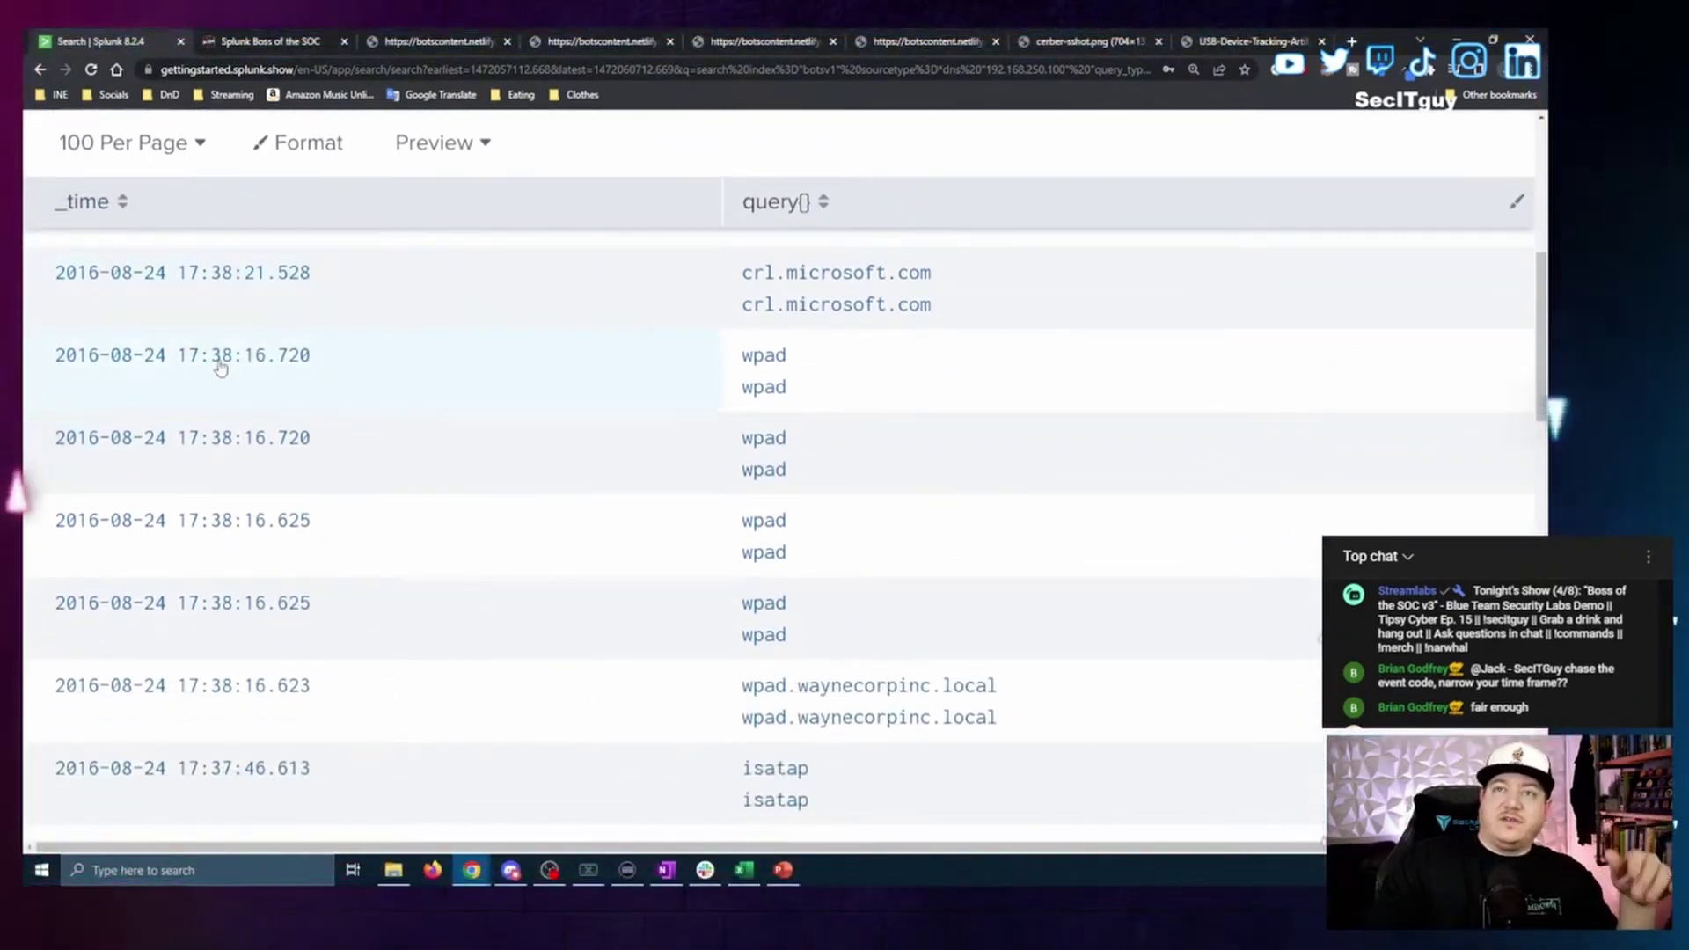
scroll(218, 365, down, 6)
scroll(237, 387, down, 6)
scroll(1028, 554, up, 10)
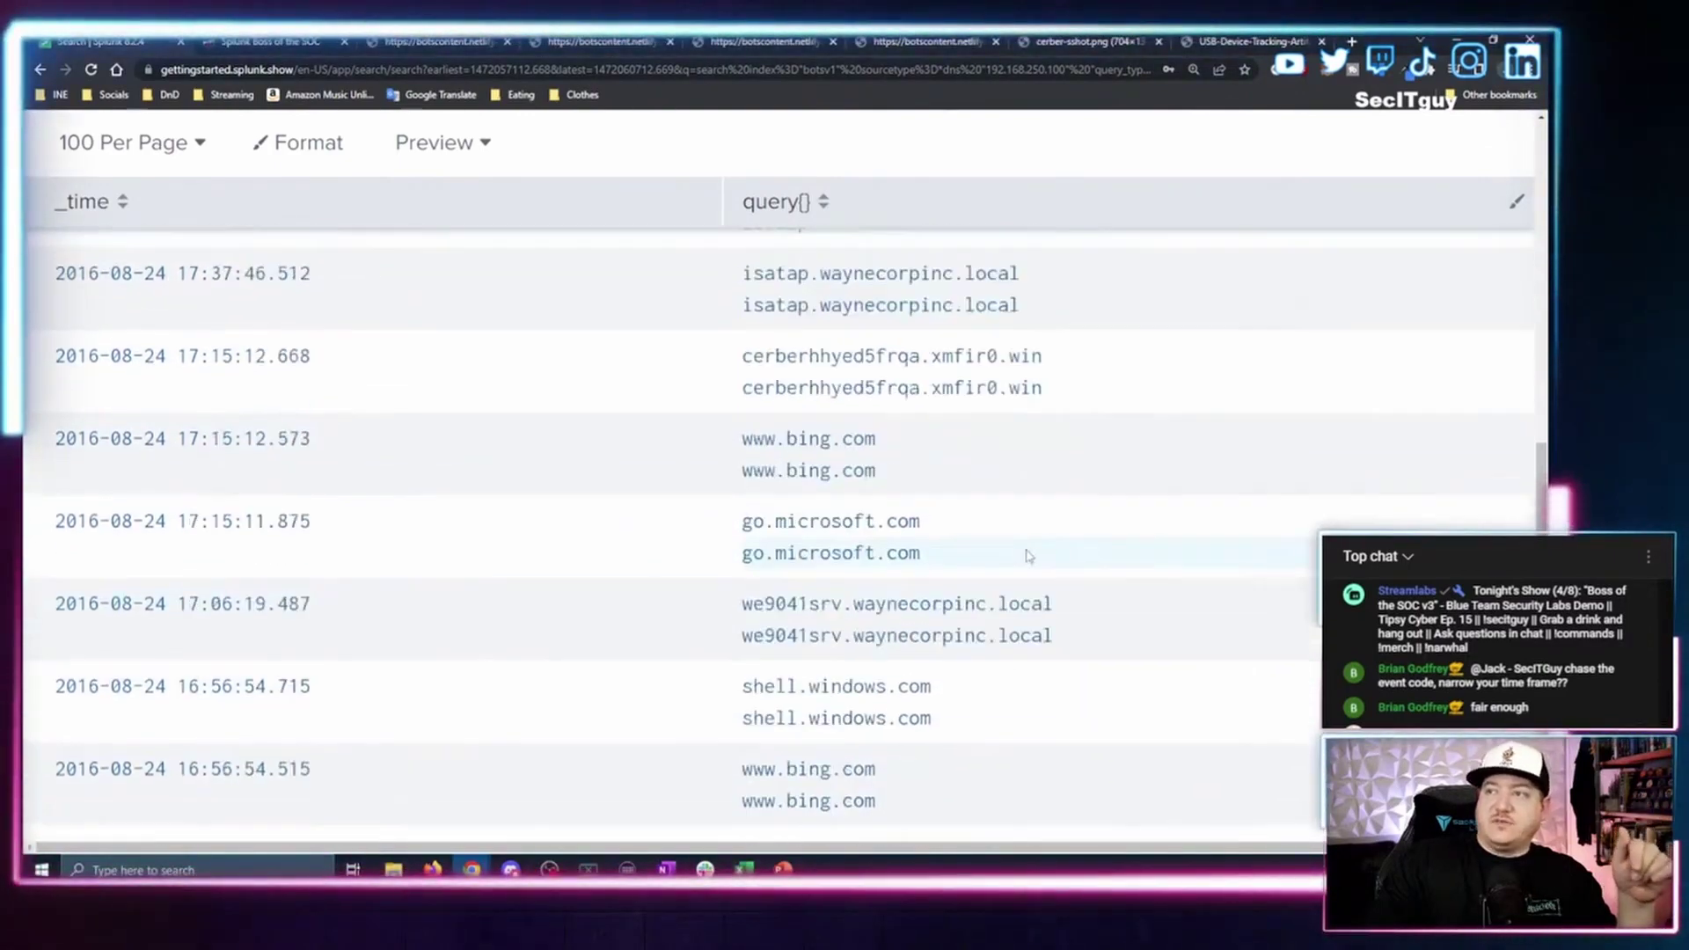
scroll(1034, 552, up, 5)
scroll(947, 437, down, 5)
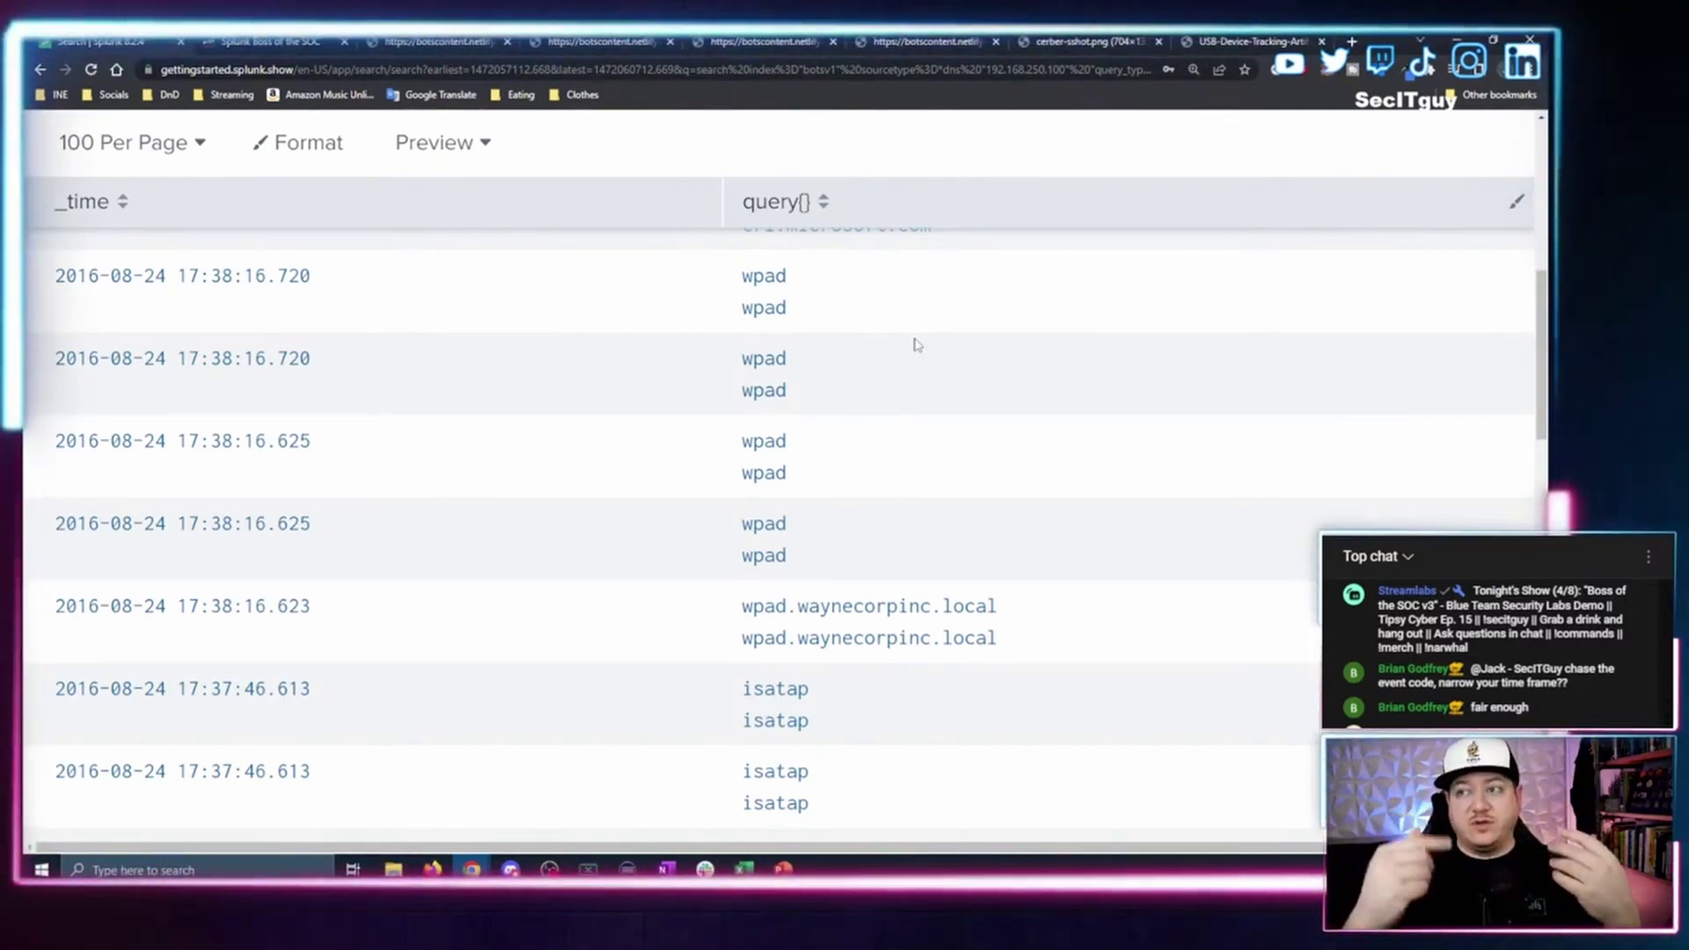
scroll(667, 388, down, 10)
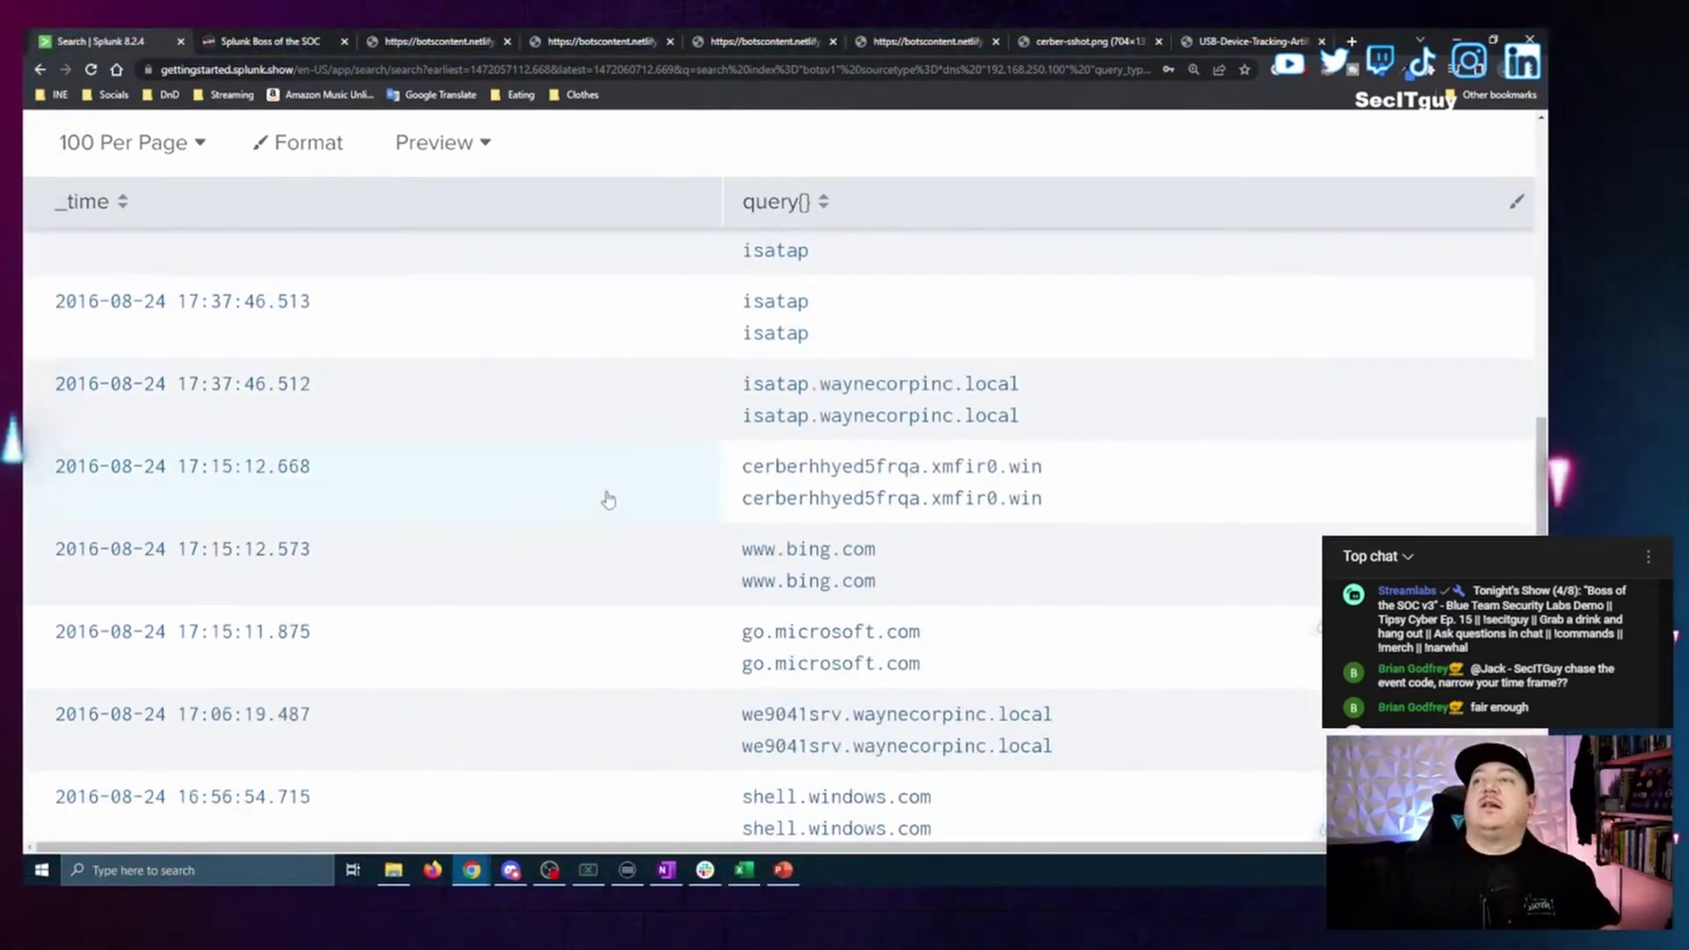
scroll(908, 511, down, 2)
scroll(1181, 490, up, 3)
scroll(1065, 426, down, 1)
scroll(1064, 427, down, 6)
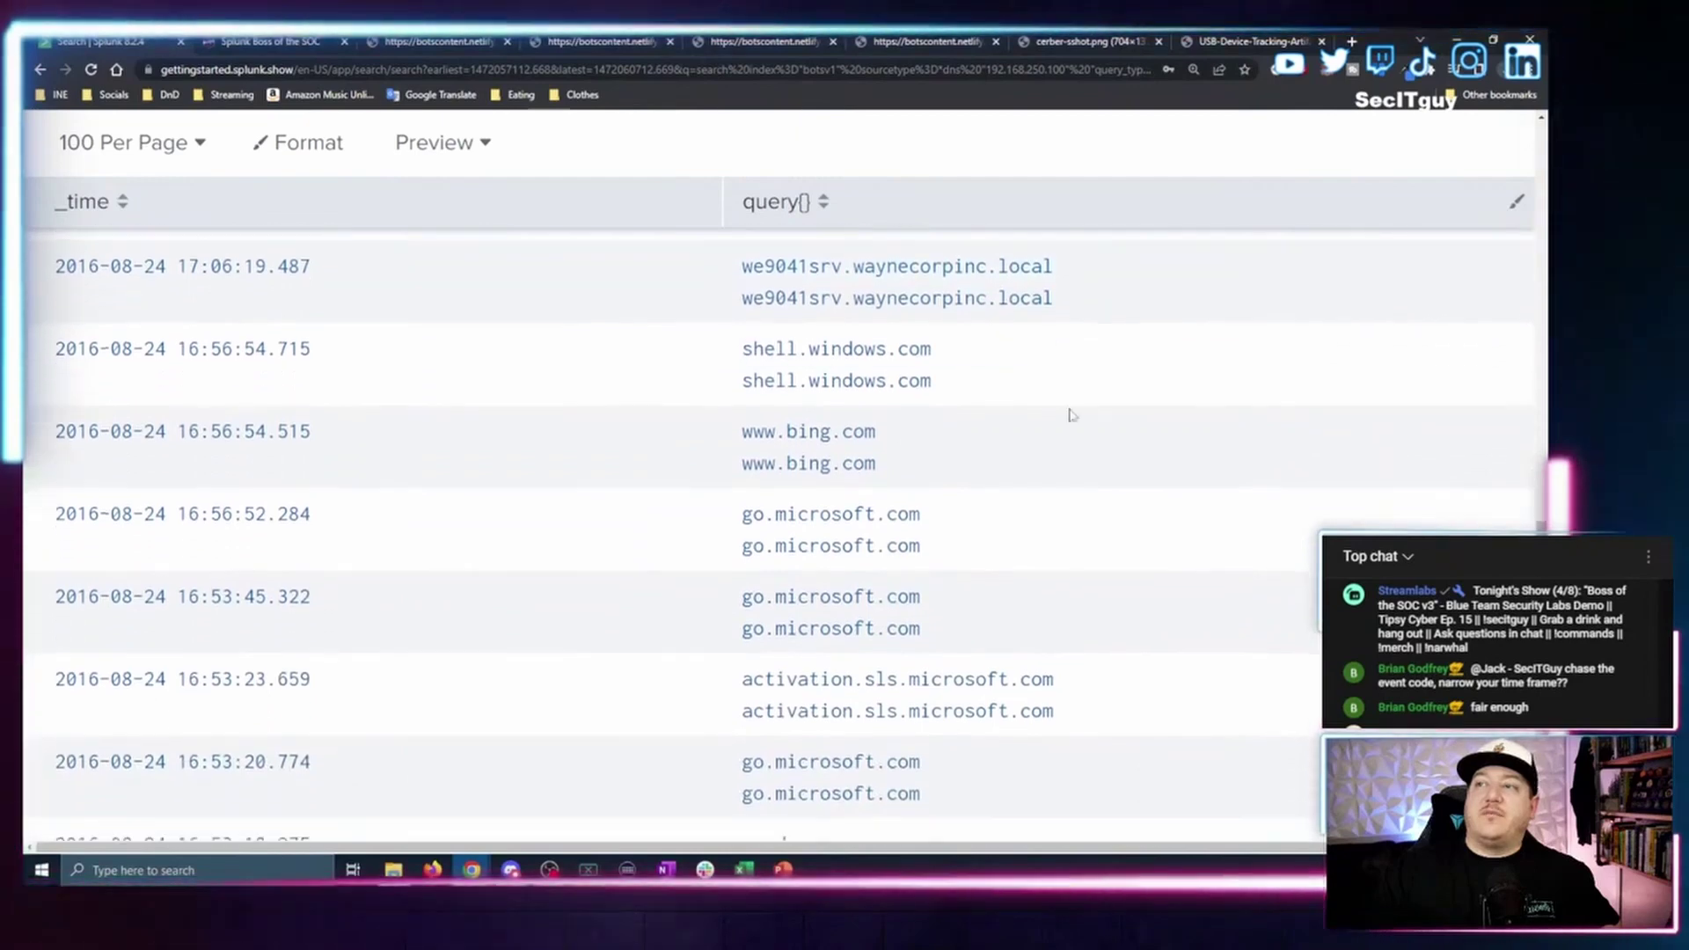
scroll(1089, 317, down, 1)
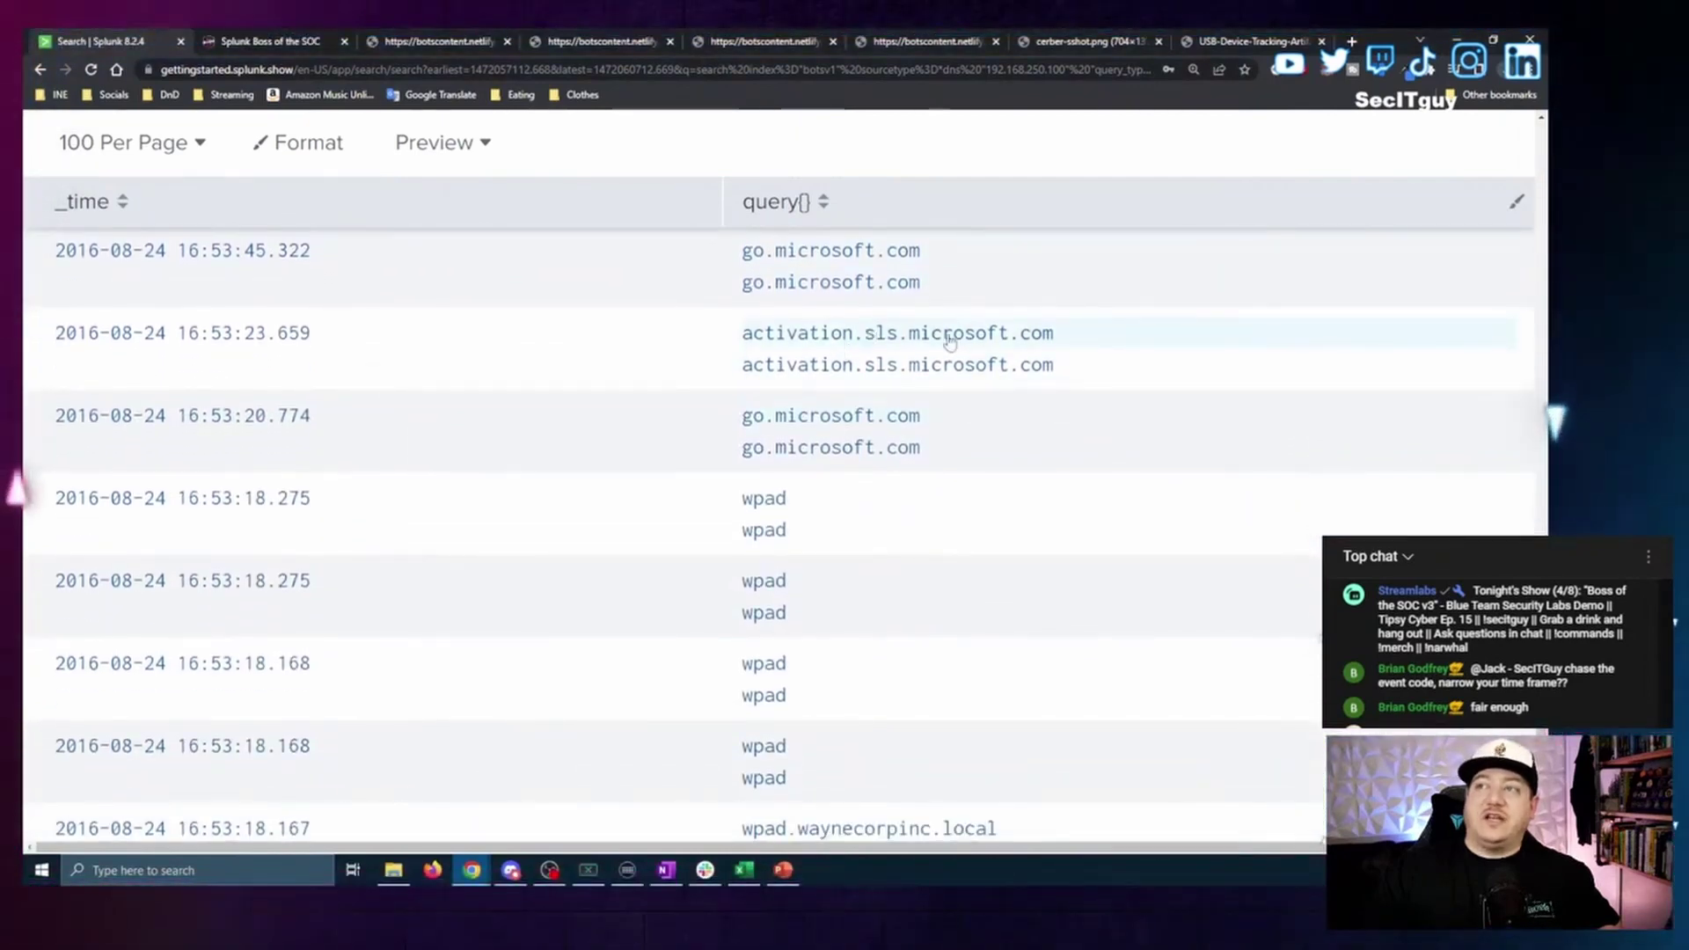
scroll(1044, 345, down, 3)
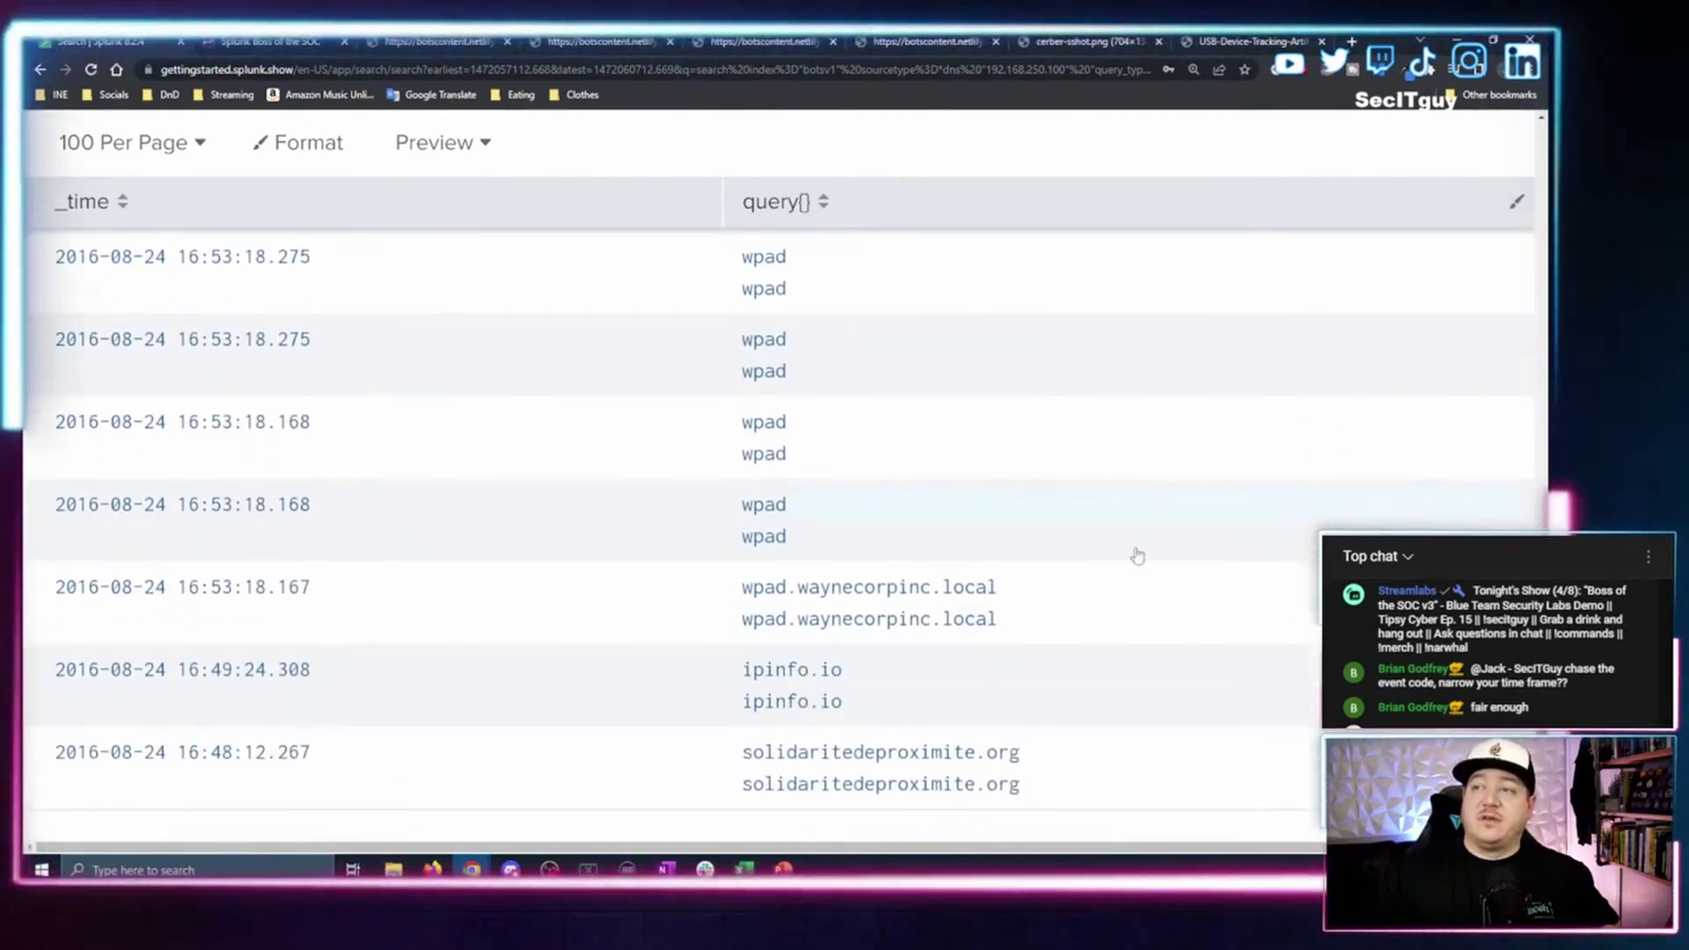
scroll(1269, 535, up, 10)
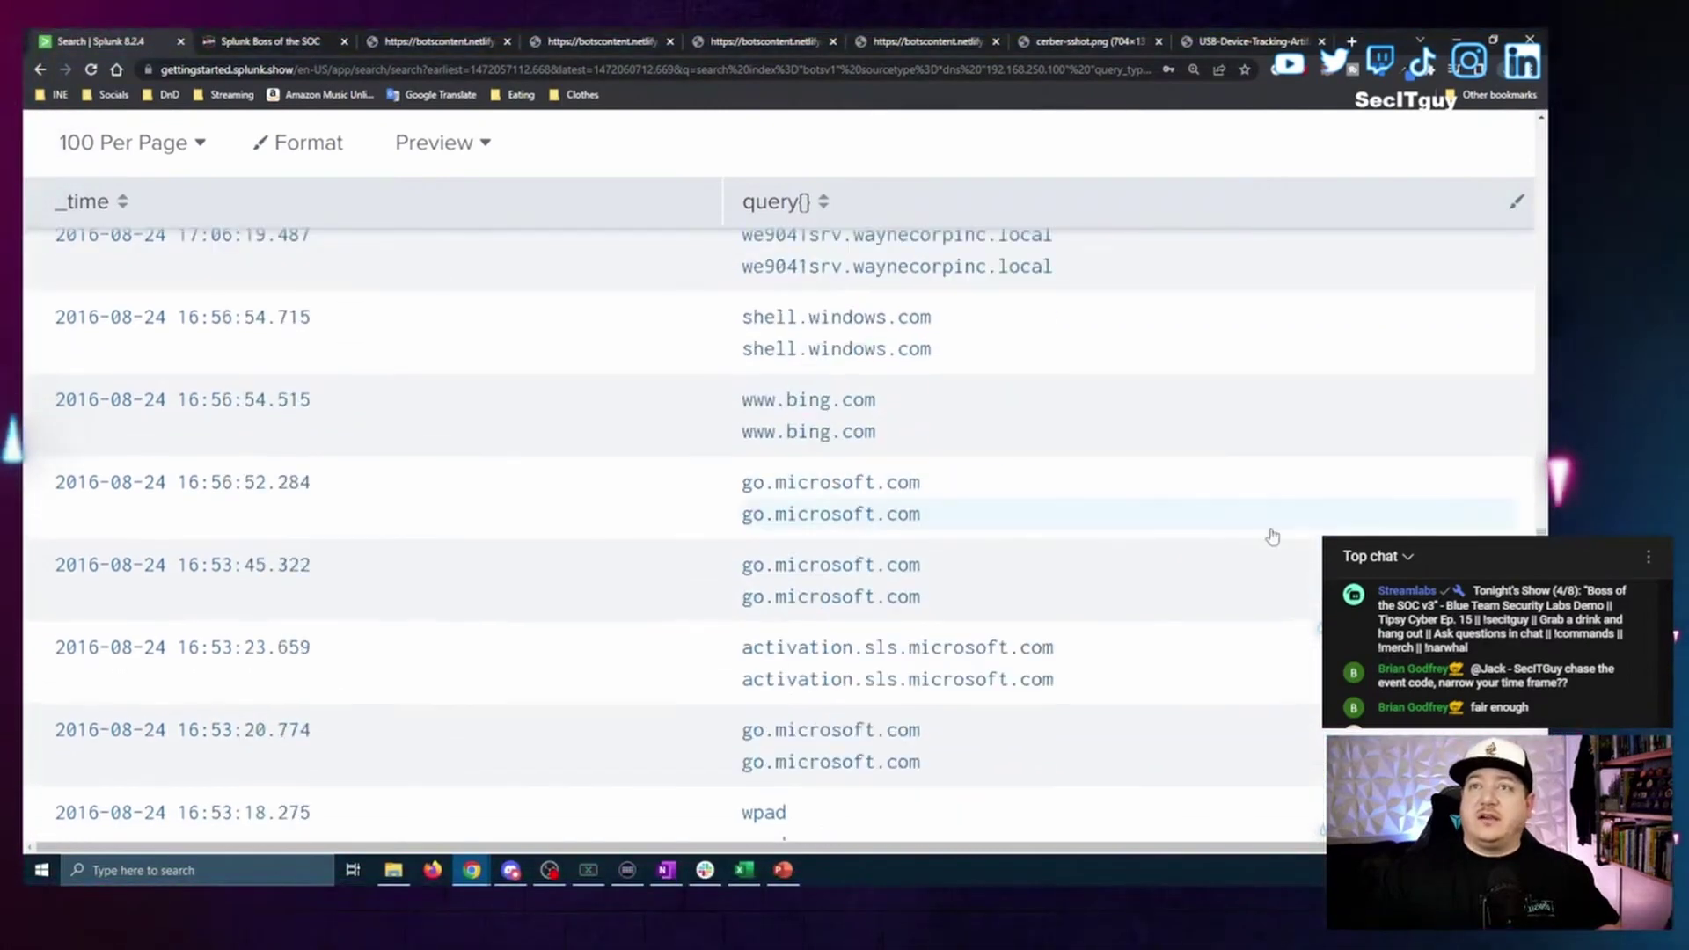
scroll(1270, 535, up, 8)
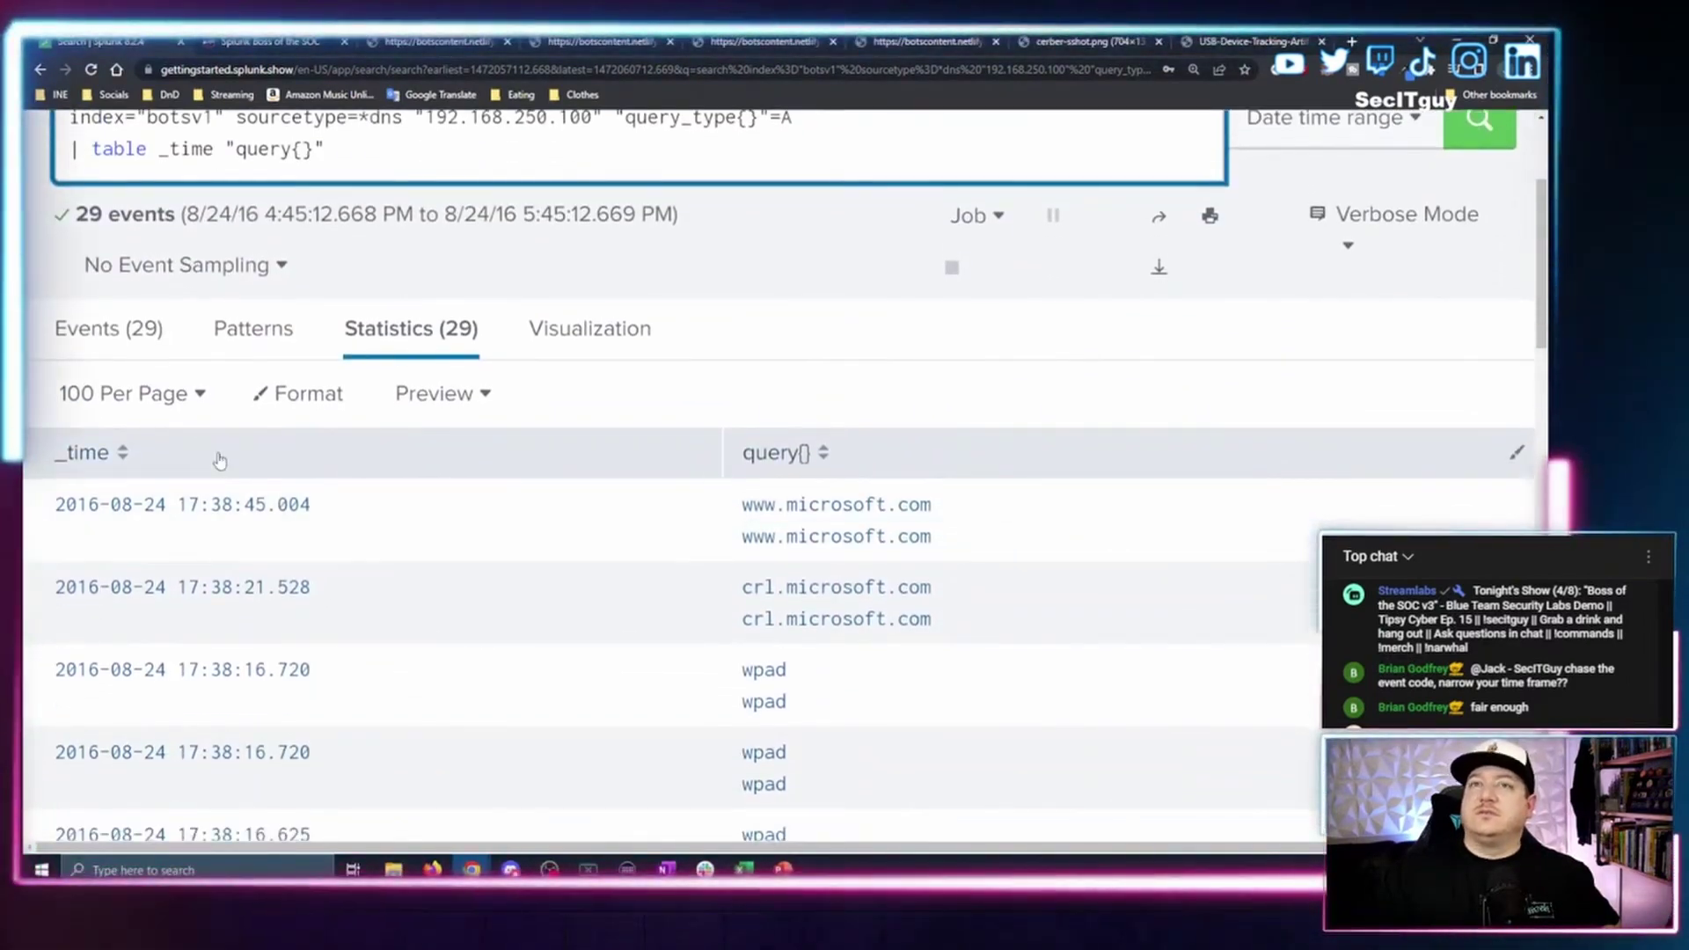
Sort the DNS query table by _time in descending order.
click(219, 459)
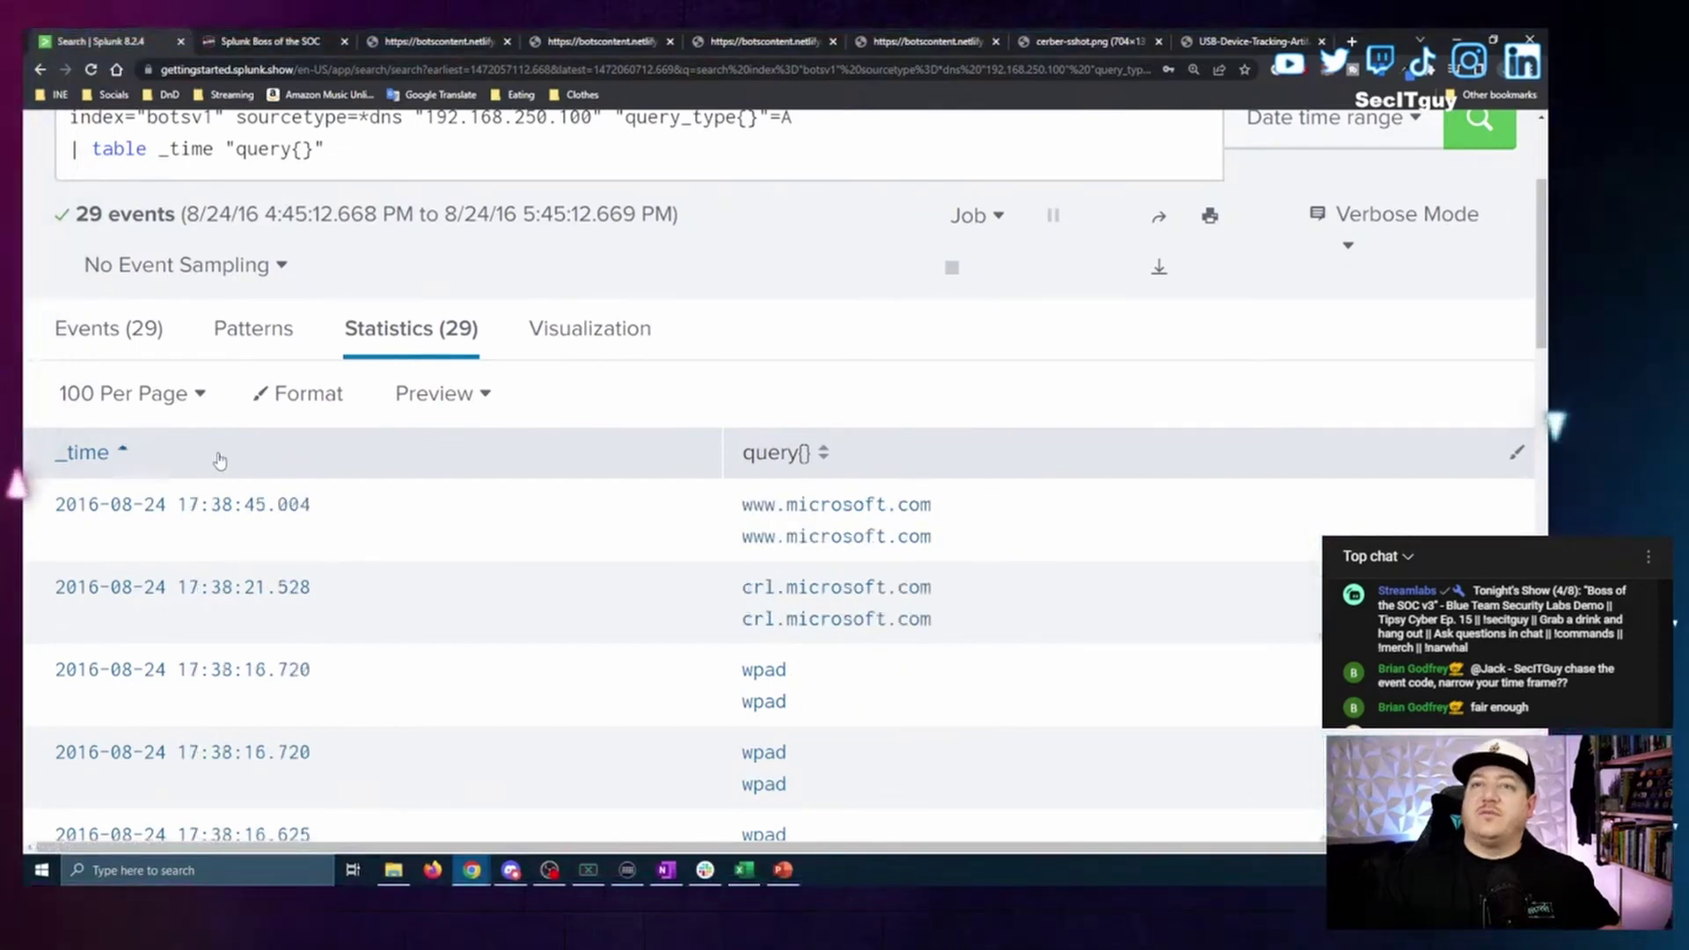
click(219, 459)
click(301, 457)
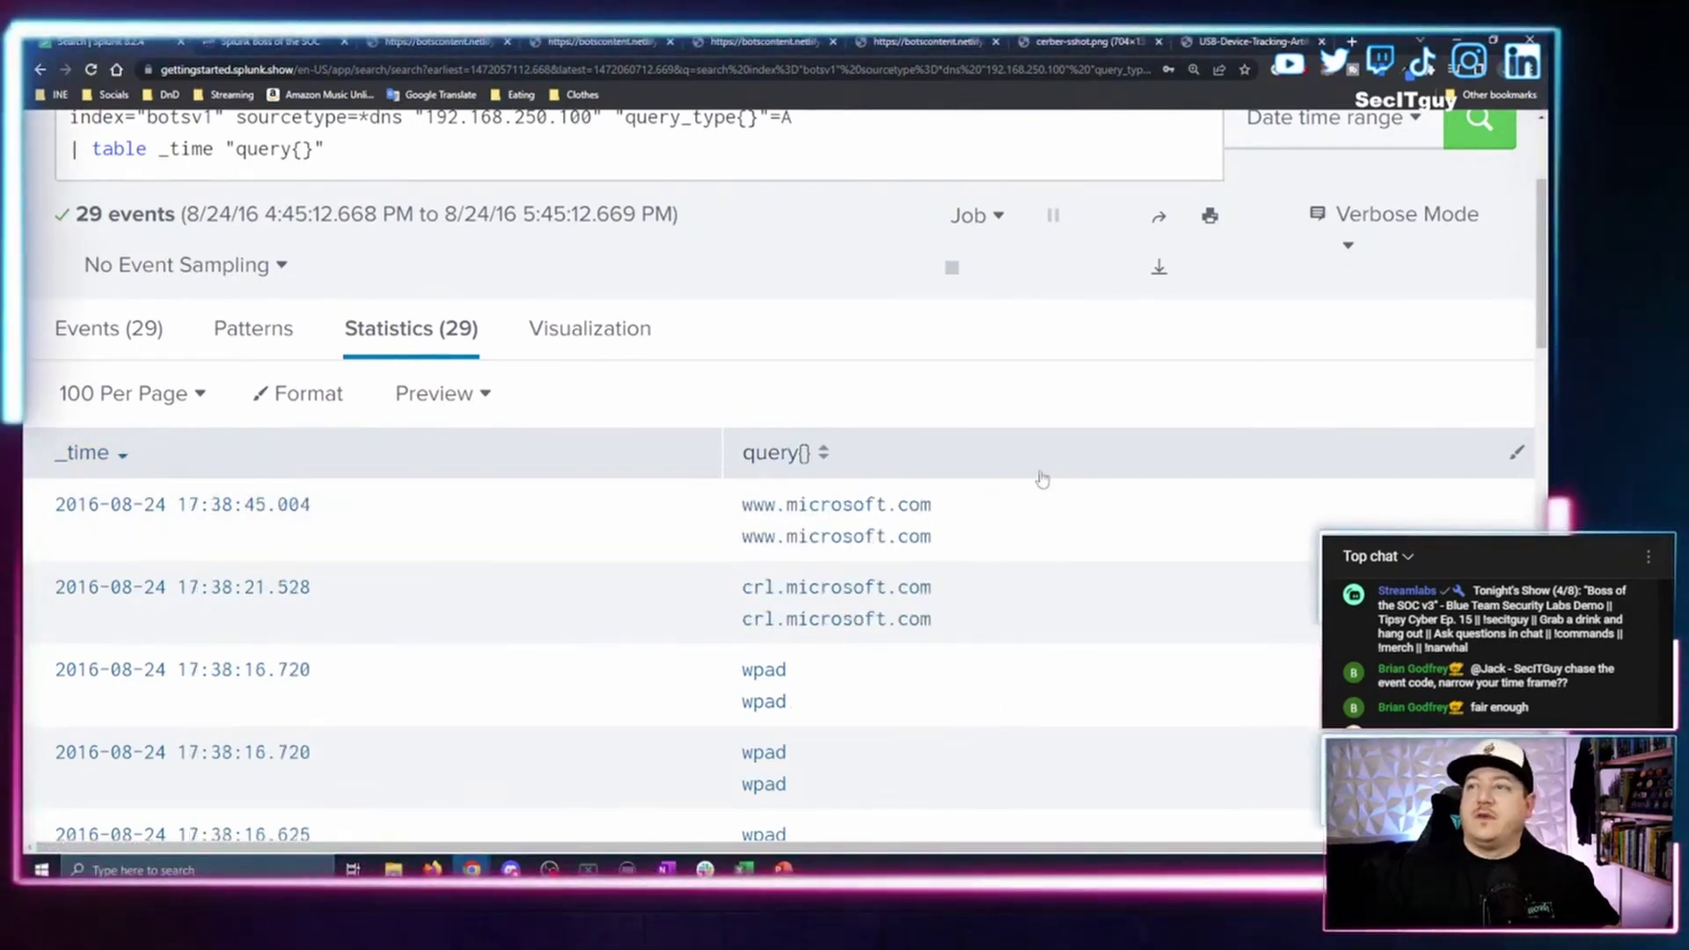
Examine the time-sorted DNS query table around the cerberhhyed5frqa.xmfir0.win lookup, comparing it with the earlier and later entries.
scroll(965, 477, down, 8)
scroll(1135, 387, down, 3)
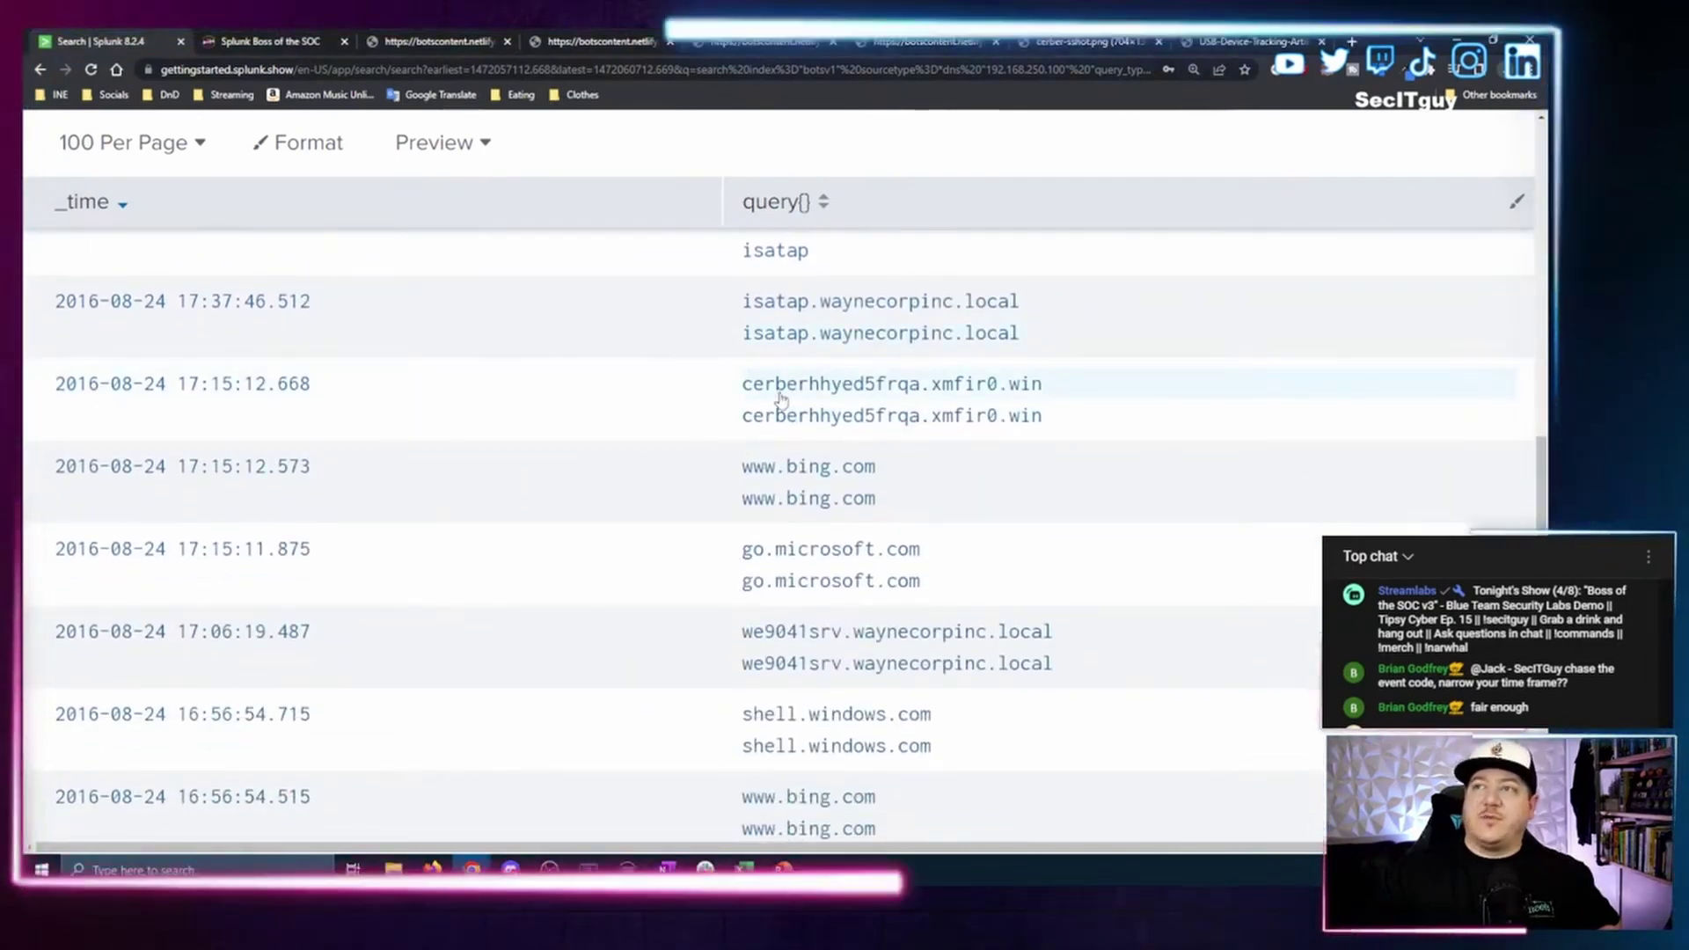
drag(1060, 392, 753, 390)
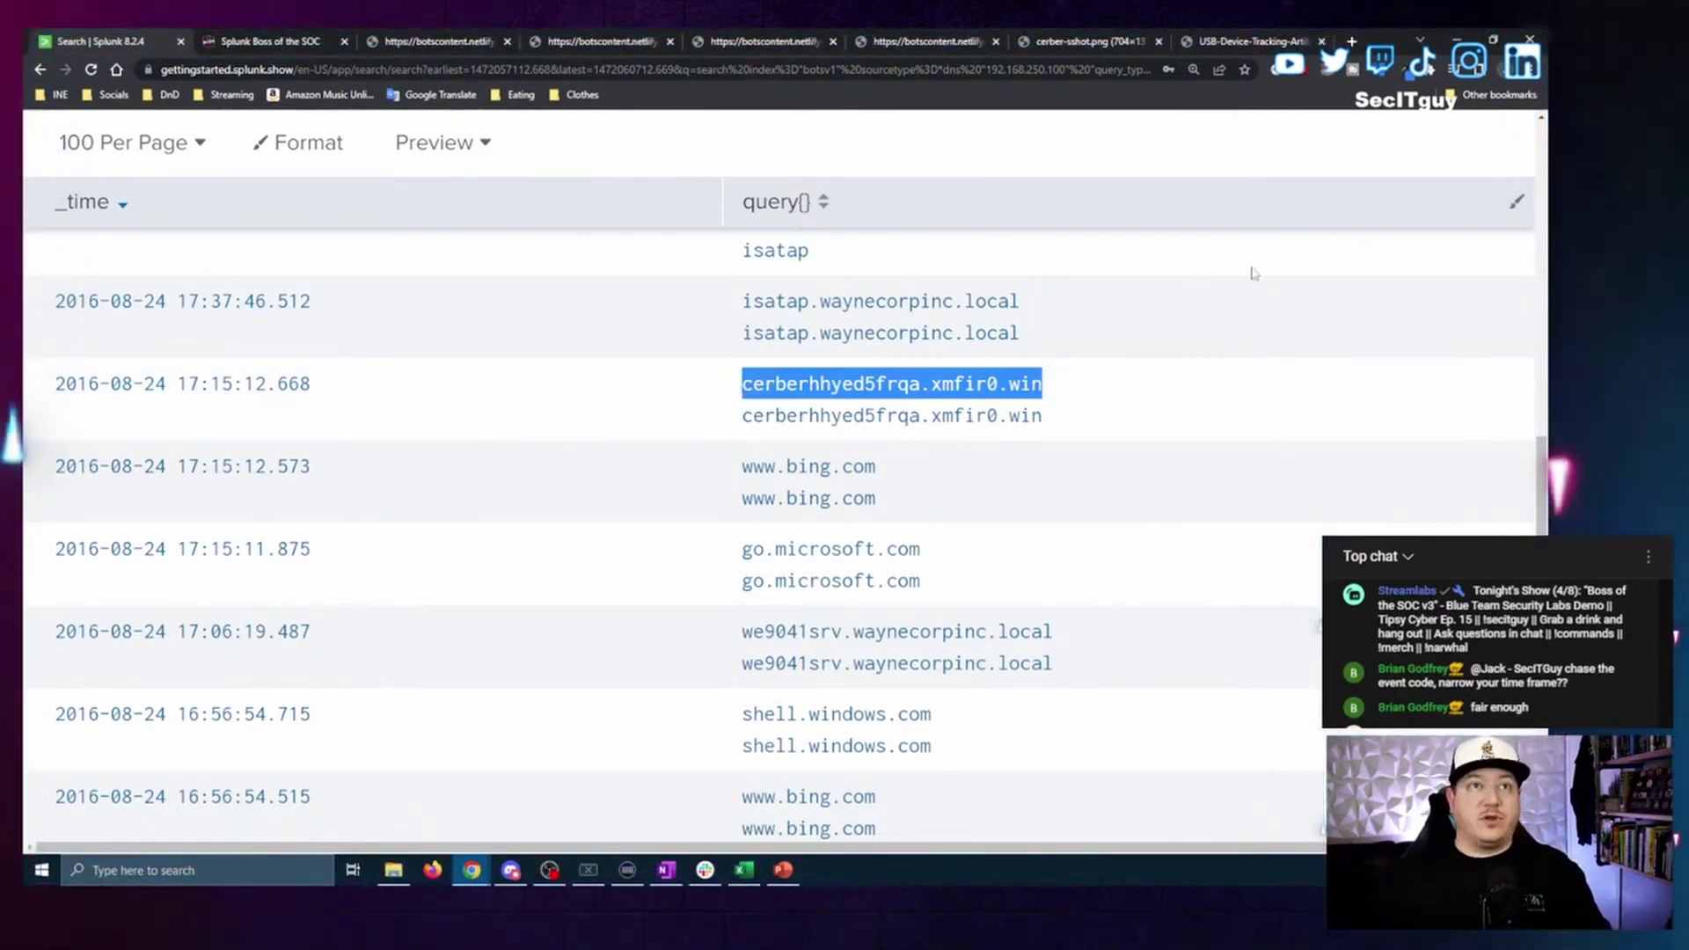
click(912, 483)
scroll(769, 483, up, 8)
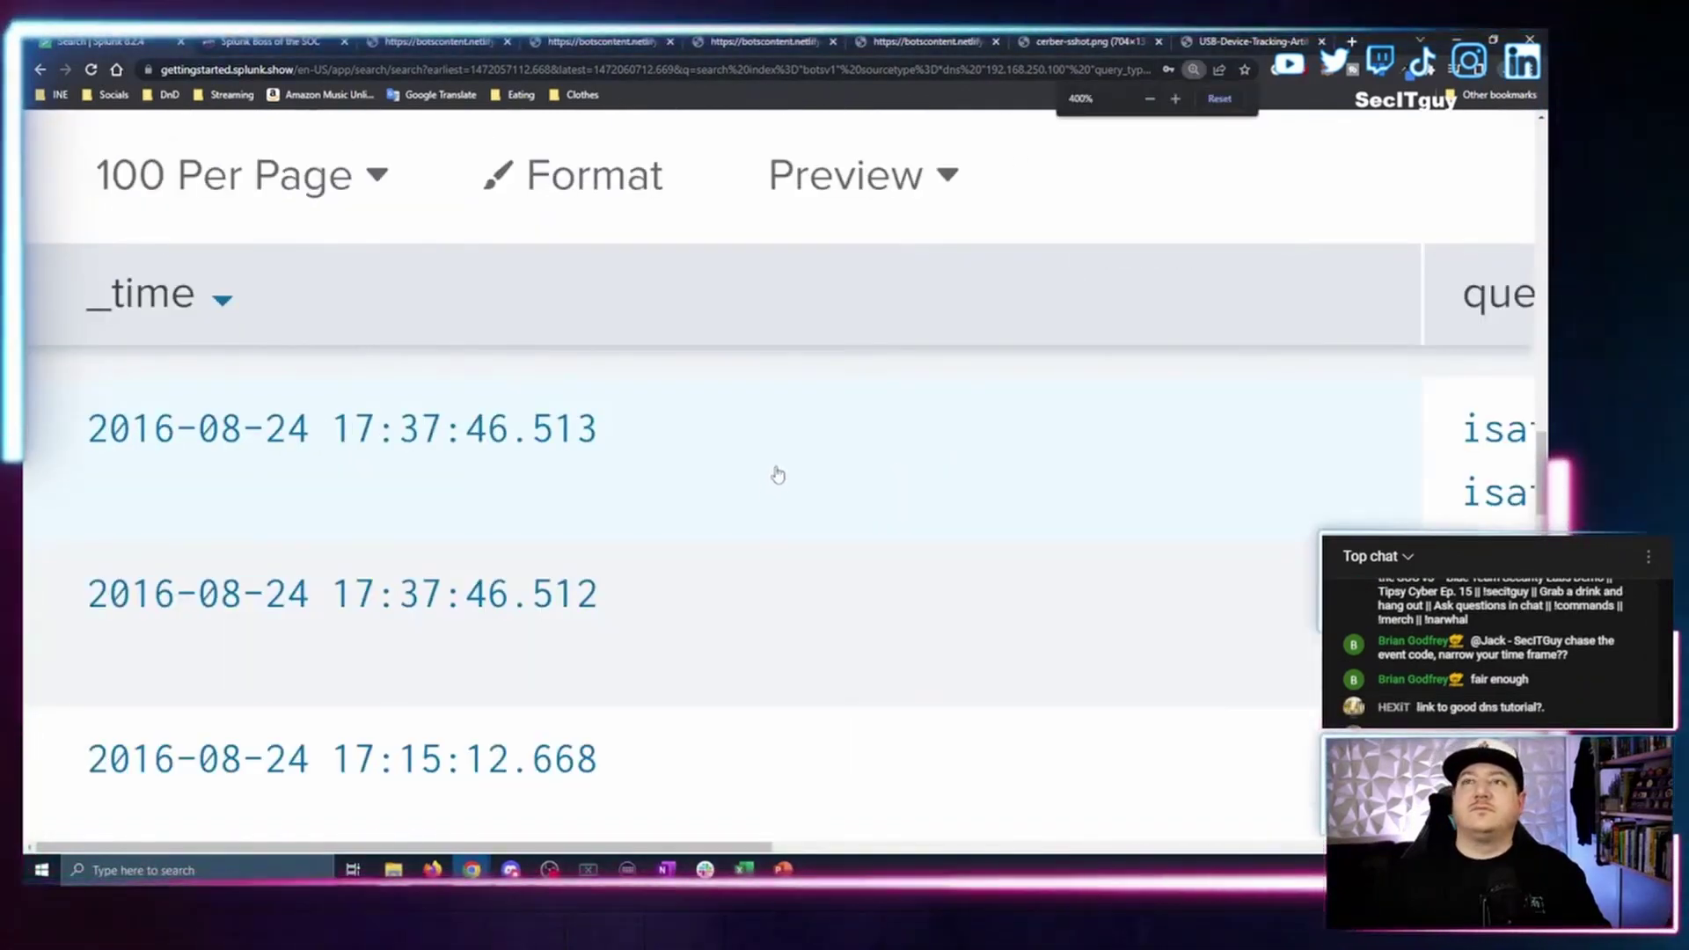
scroll(771, 488, down, 5)
scroll(852, 442, down, 3)
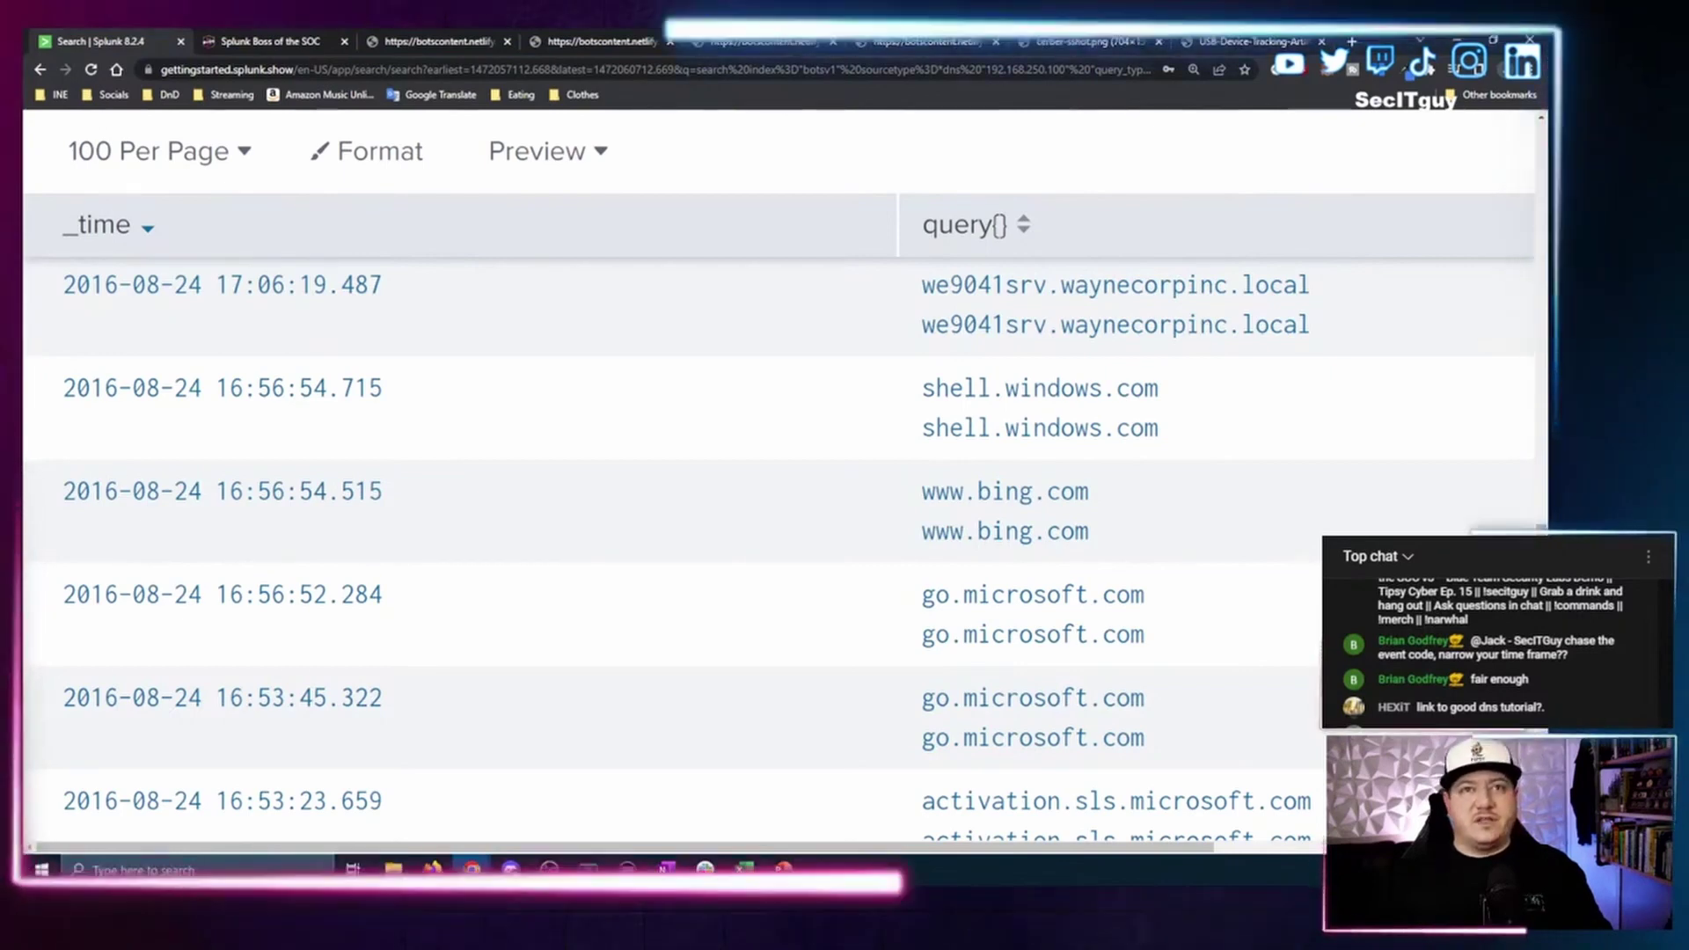
scroll(1293, 502, up, 7)
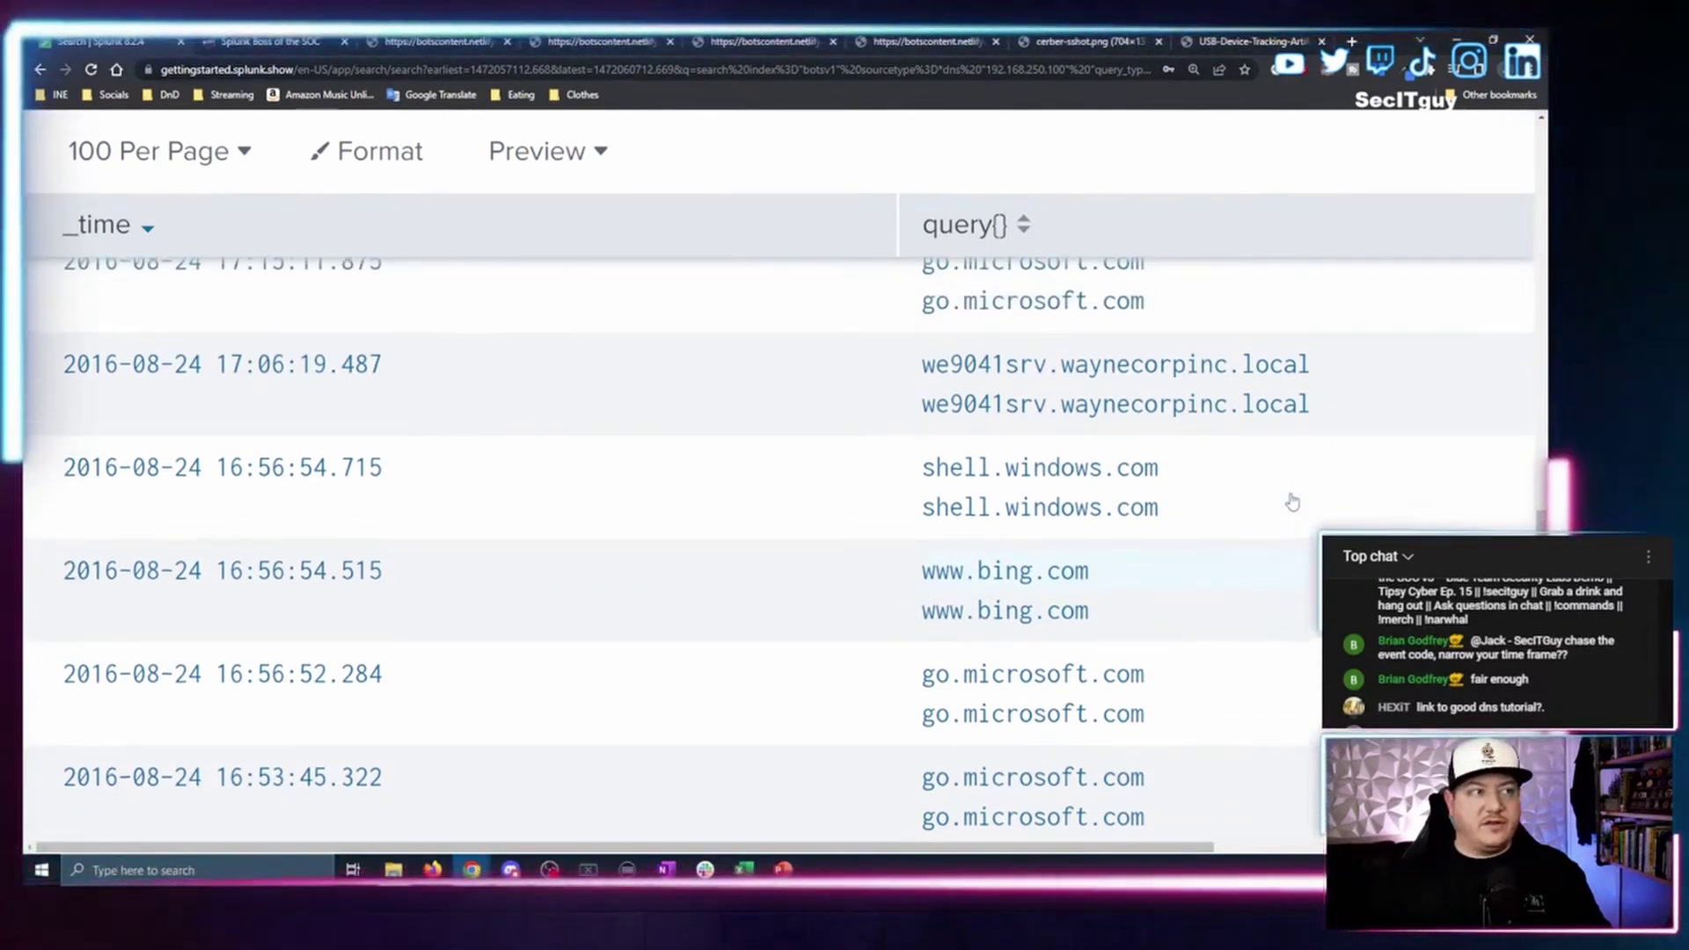
scroll(1299, 497, down, 3)
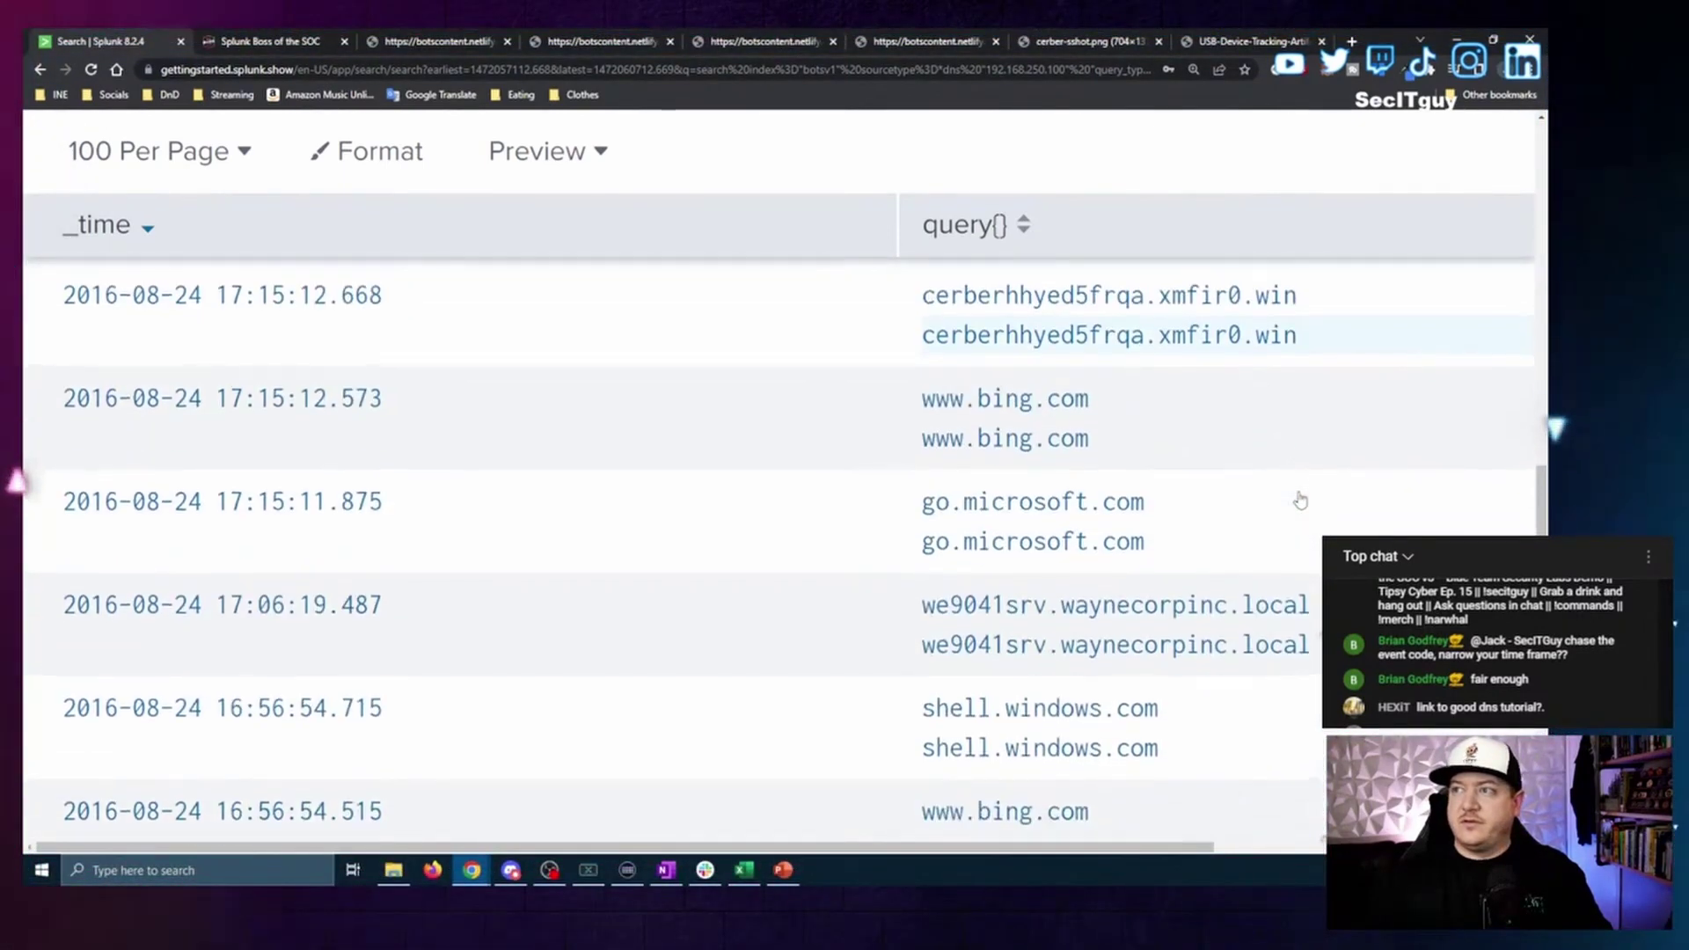
scroll(1288, 466, up, 2)
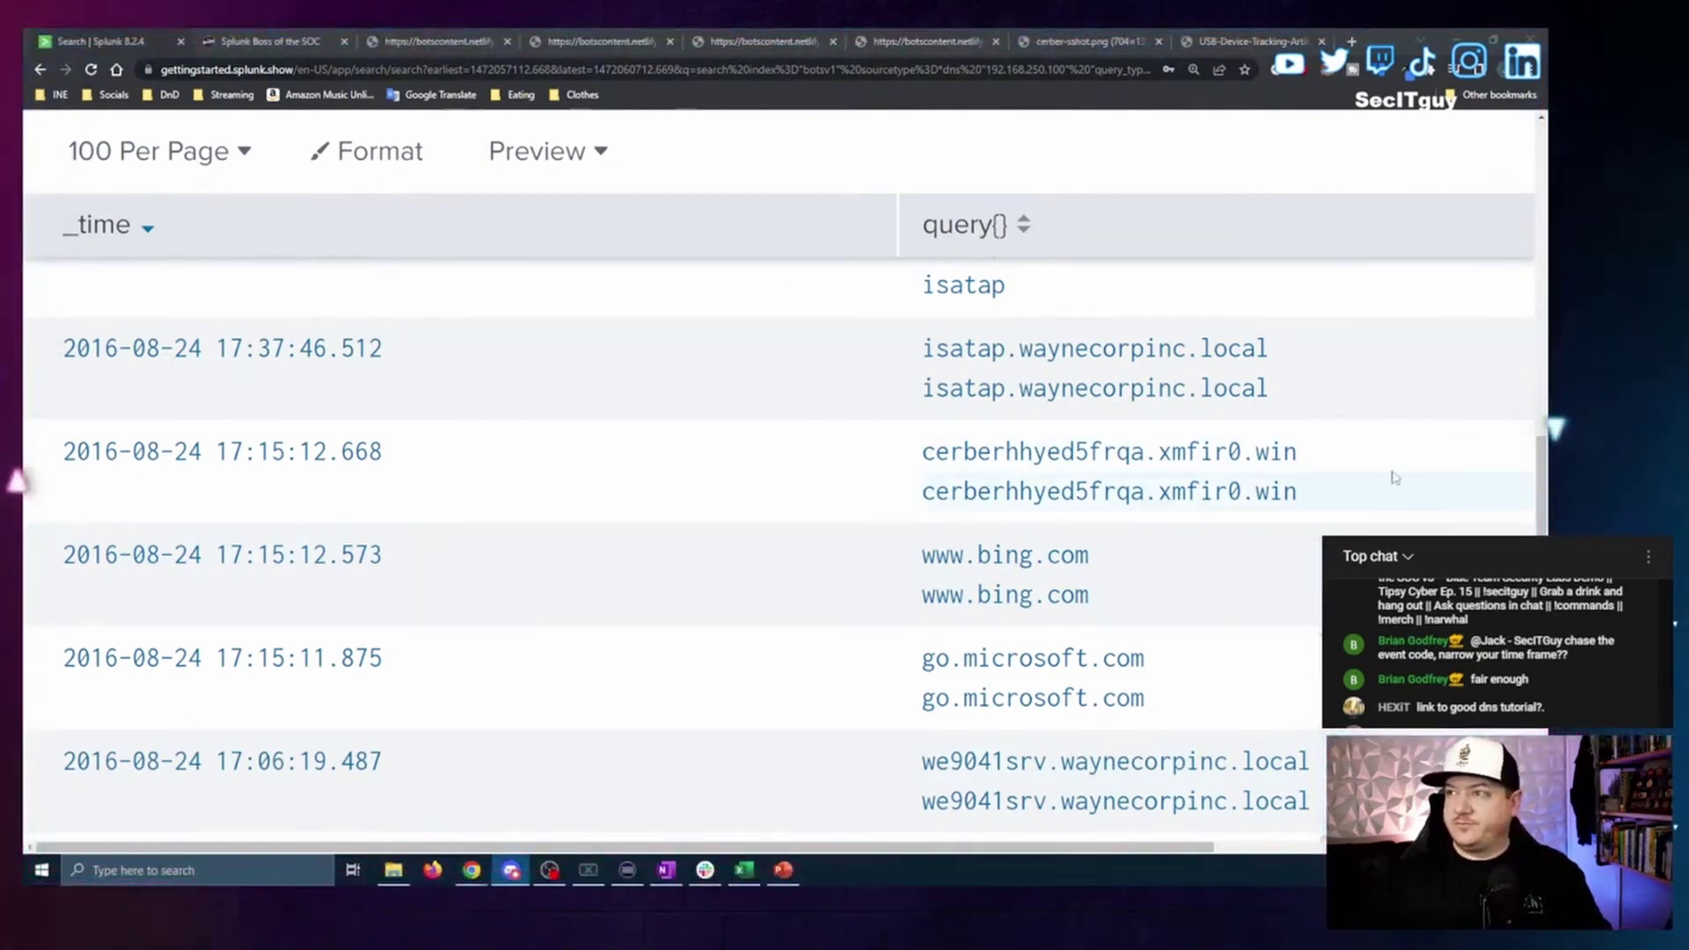
Copy cerberhhyed5frqa.xmfir0.win from the DNS query table and submit it as the answer to question #202 on the Boss of the SOC page.
drag(1346, 454, 923, 450)
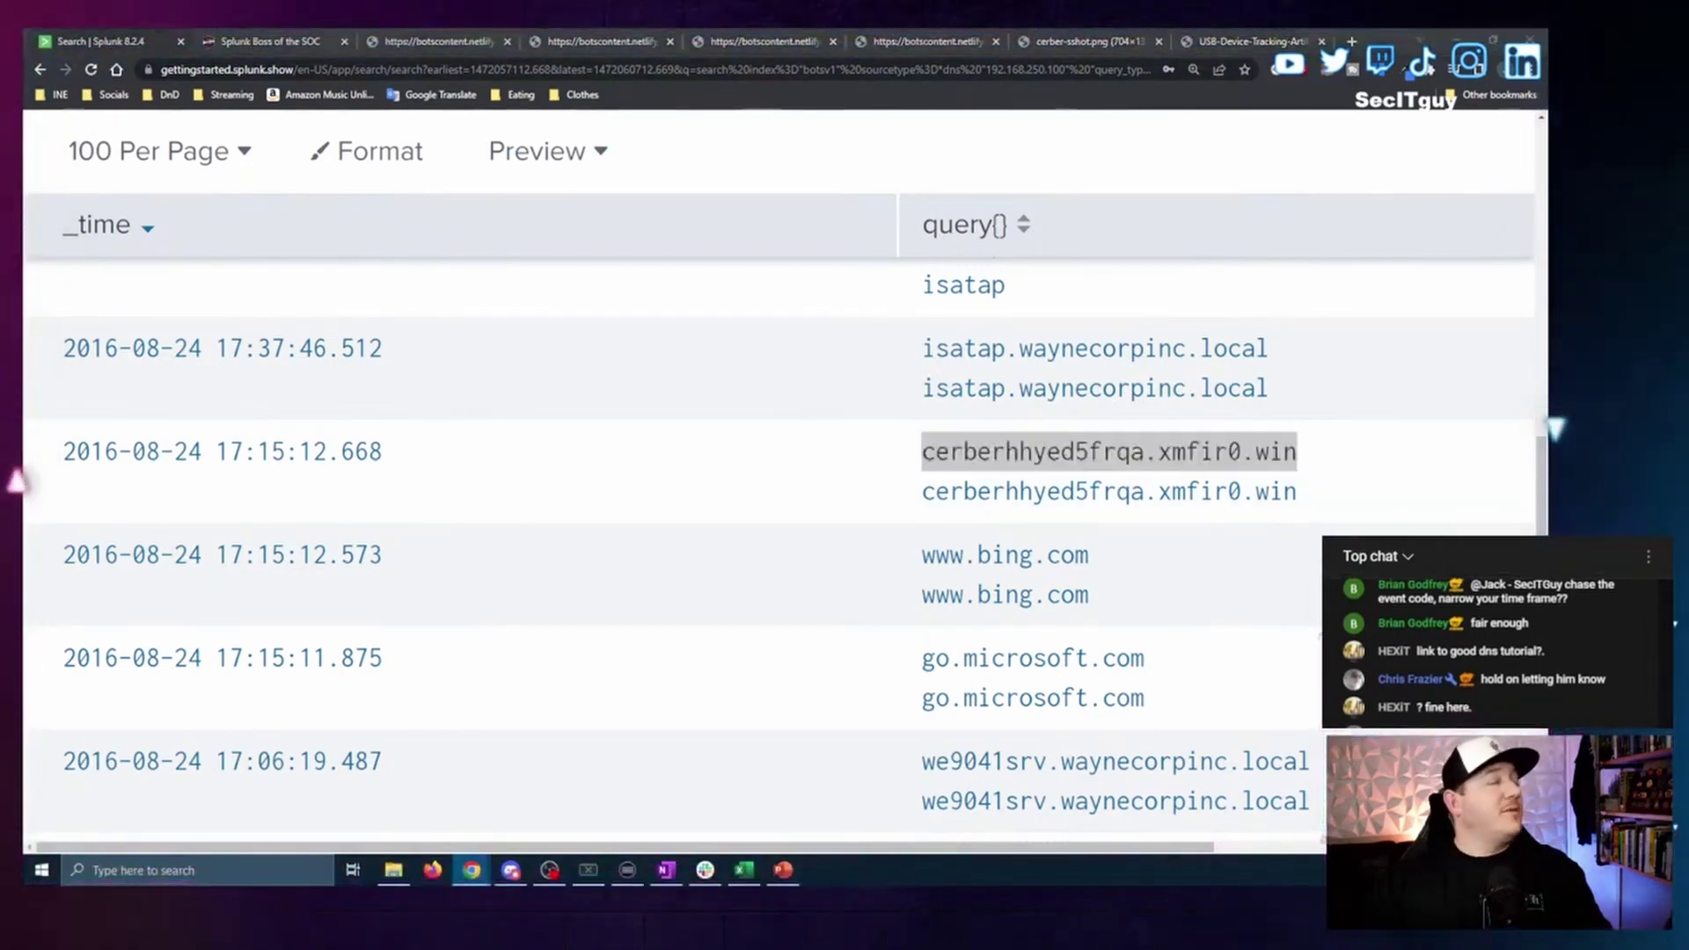
click(1308, 447)
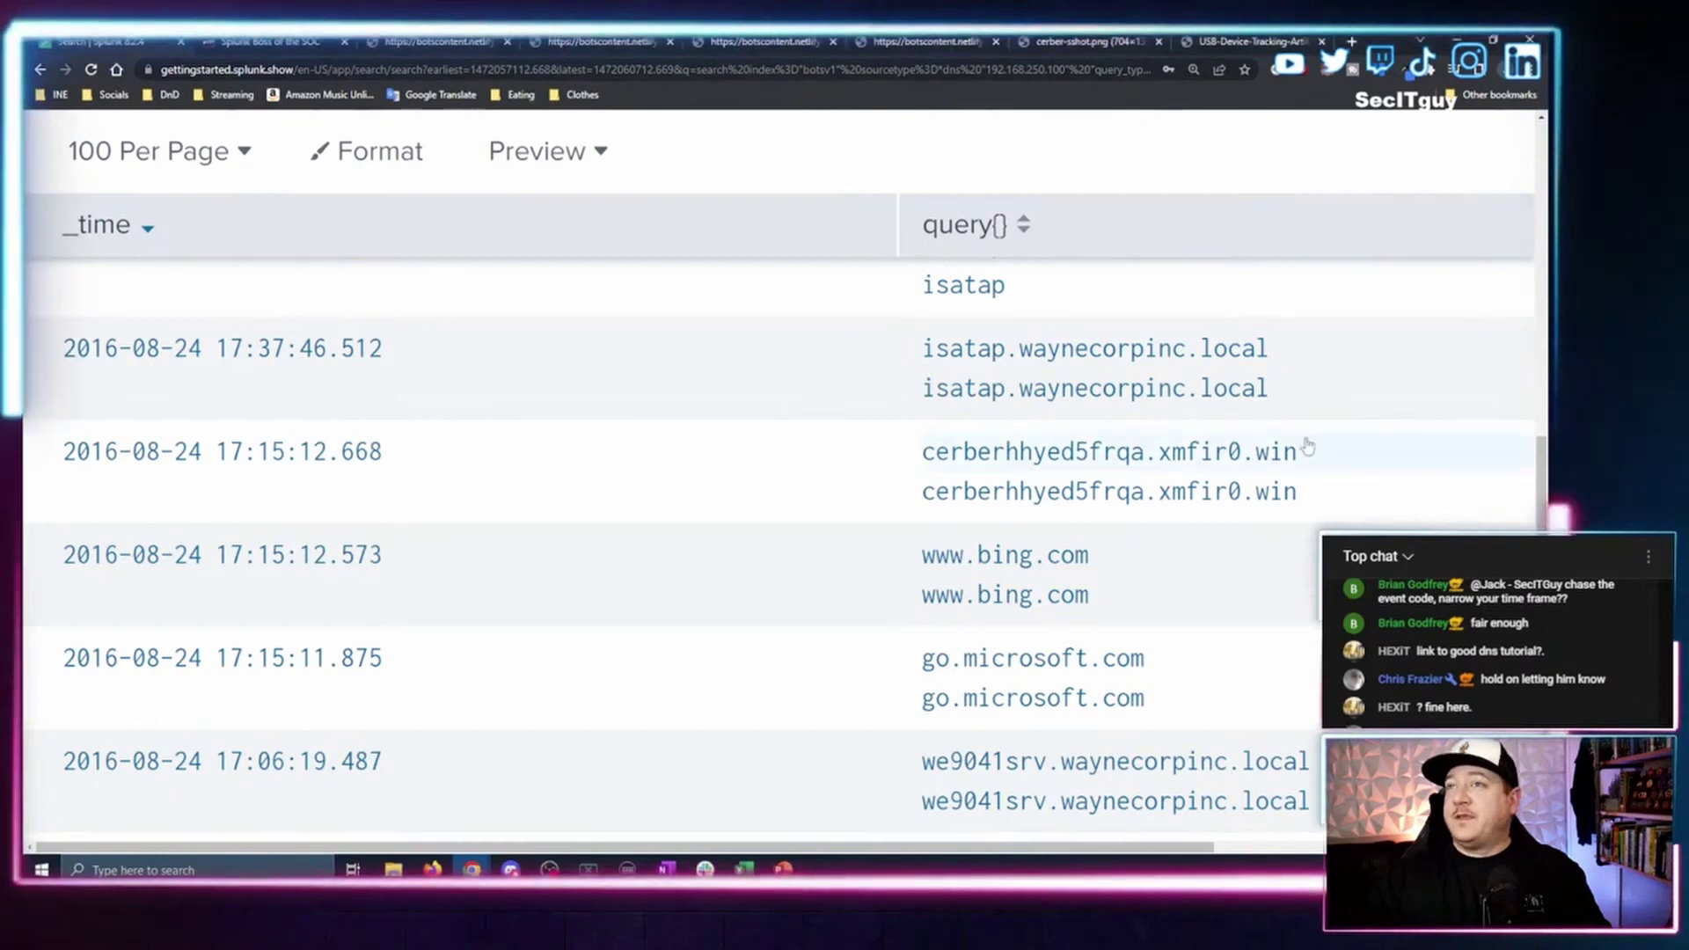
drag(1309, 458, 915, 440)
key(ctrl+c)
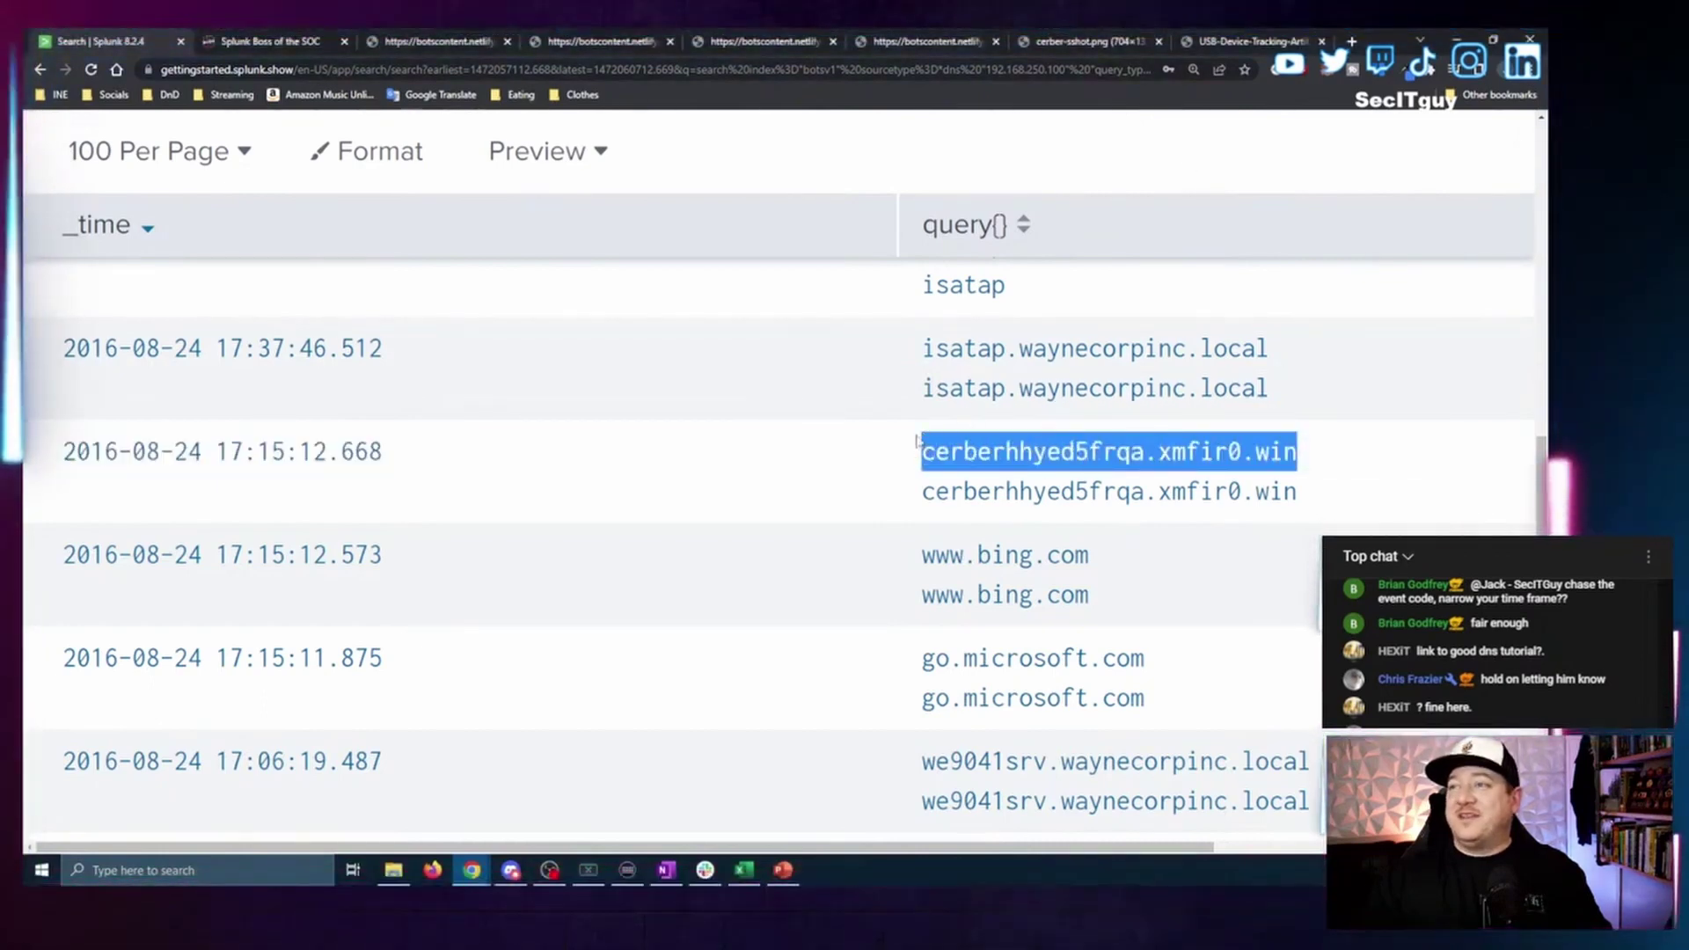
click(239, 39)
click(493, 387)
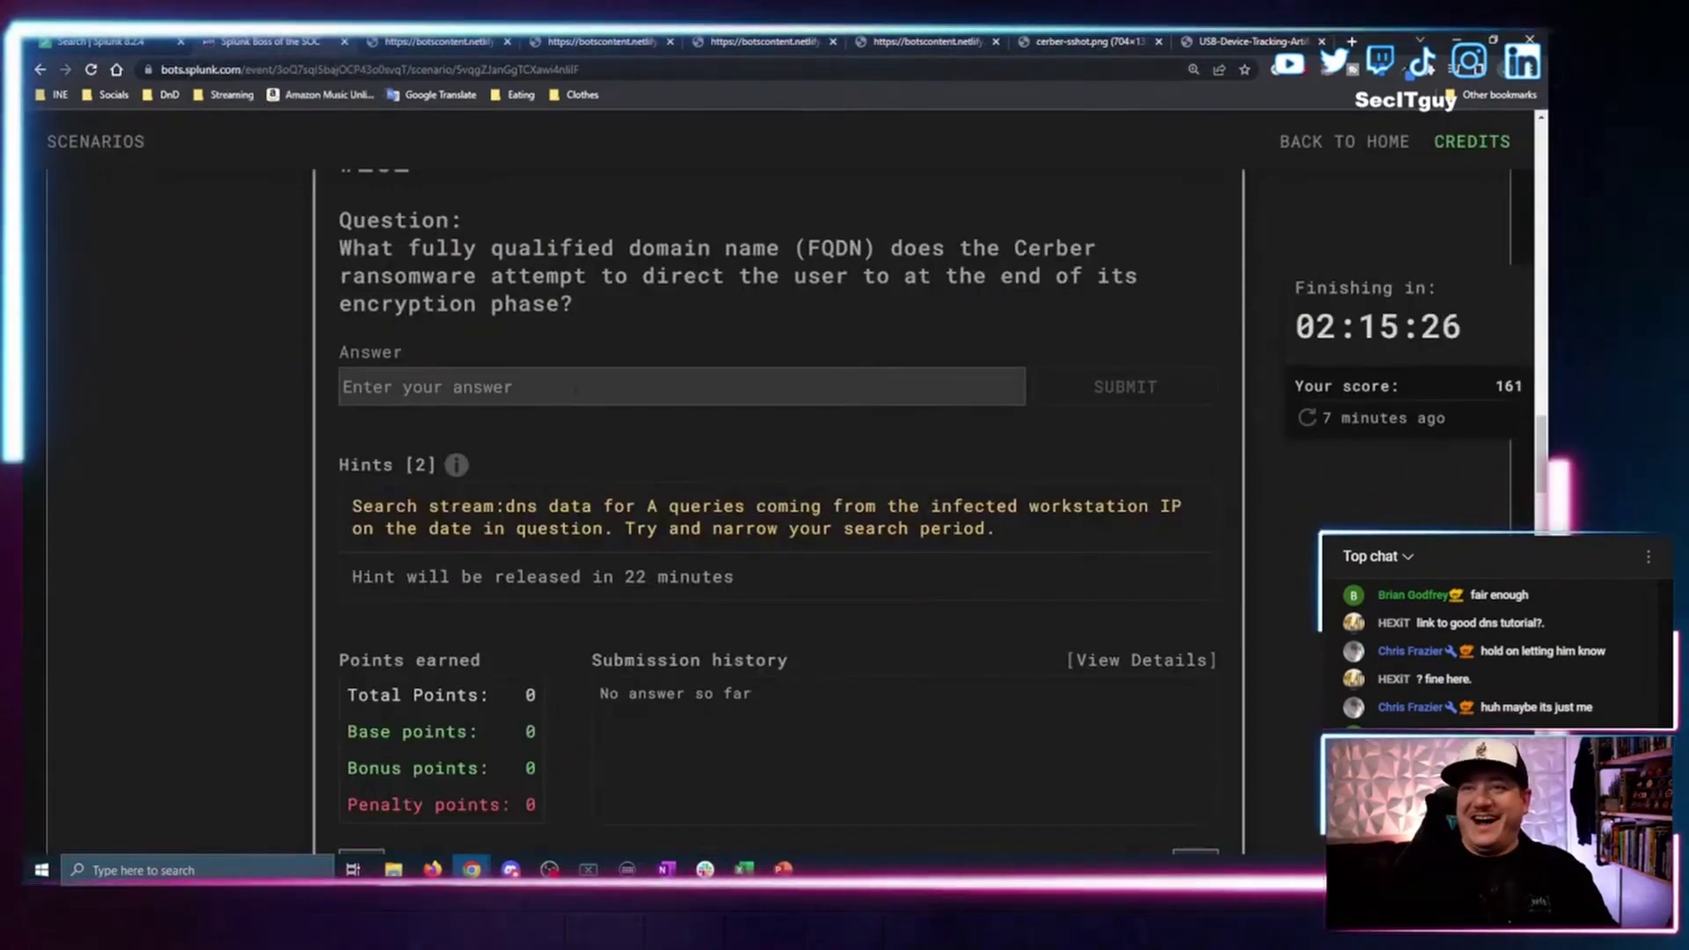
key(ctrl+v)
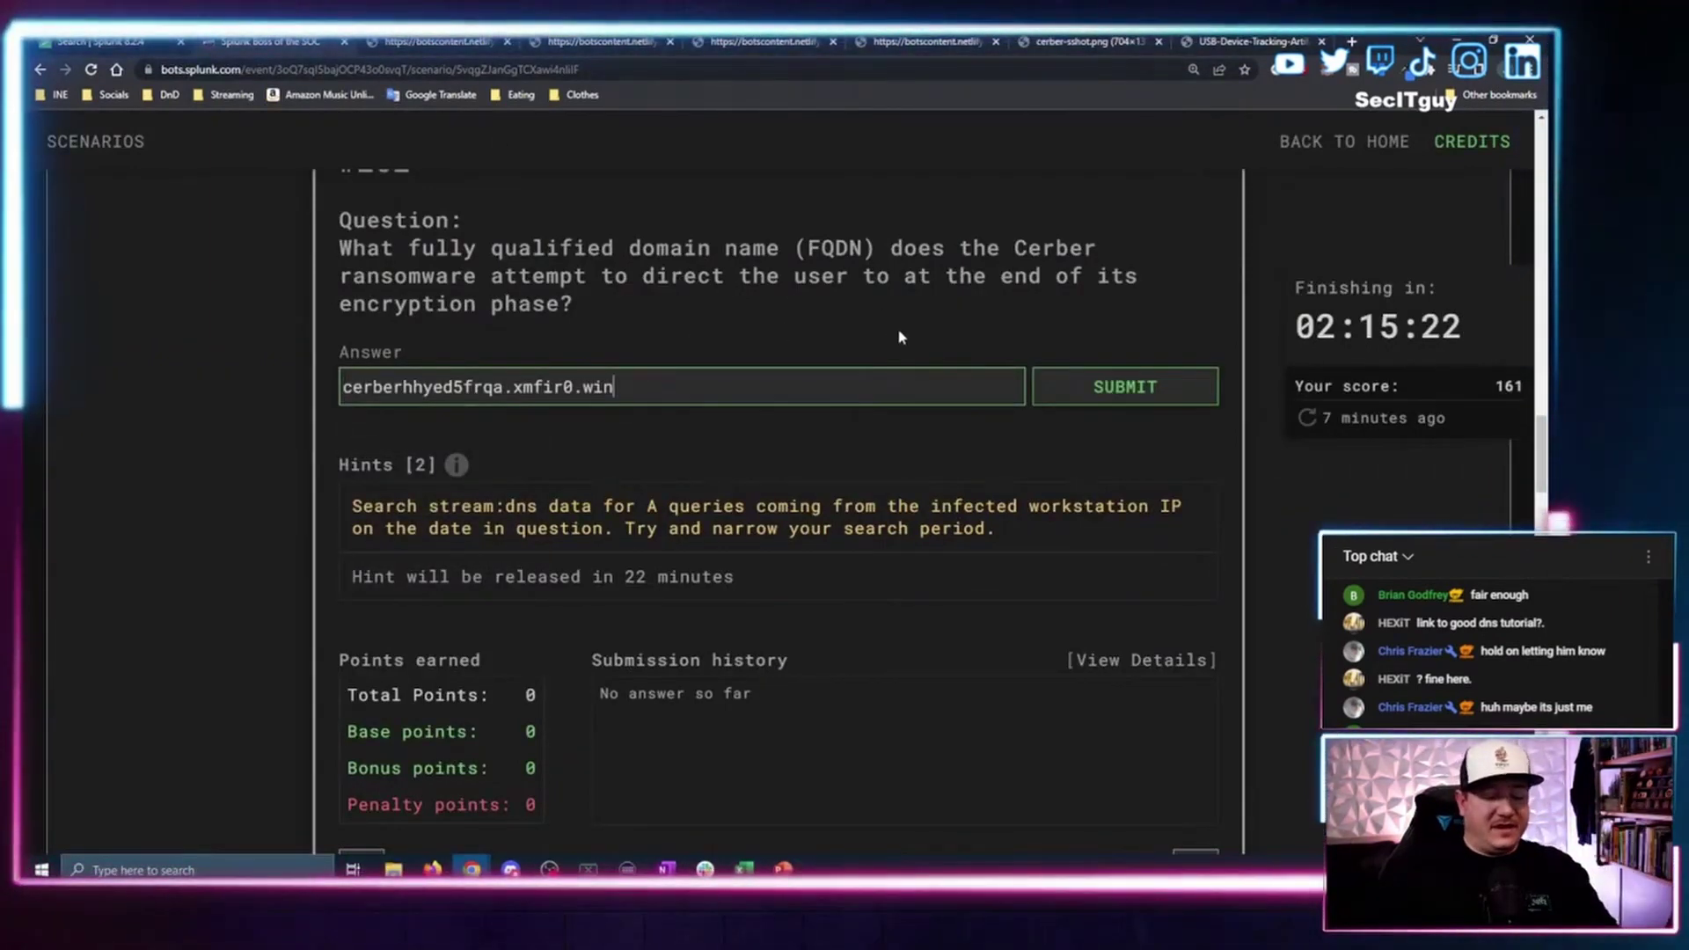
click(1059, 381)
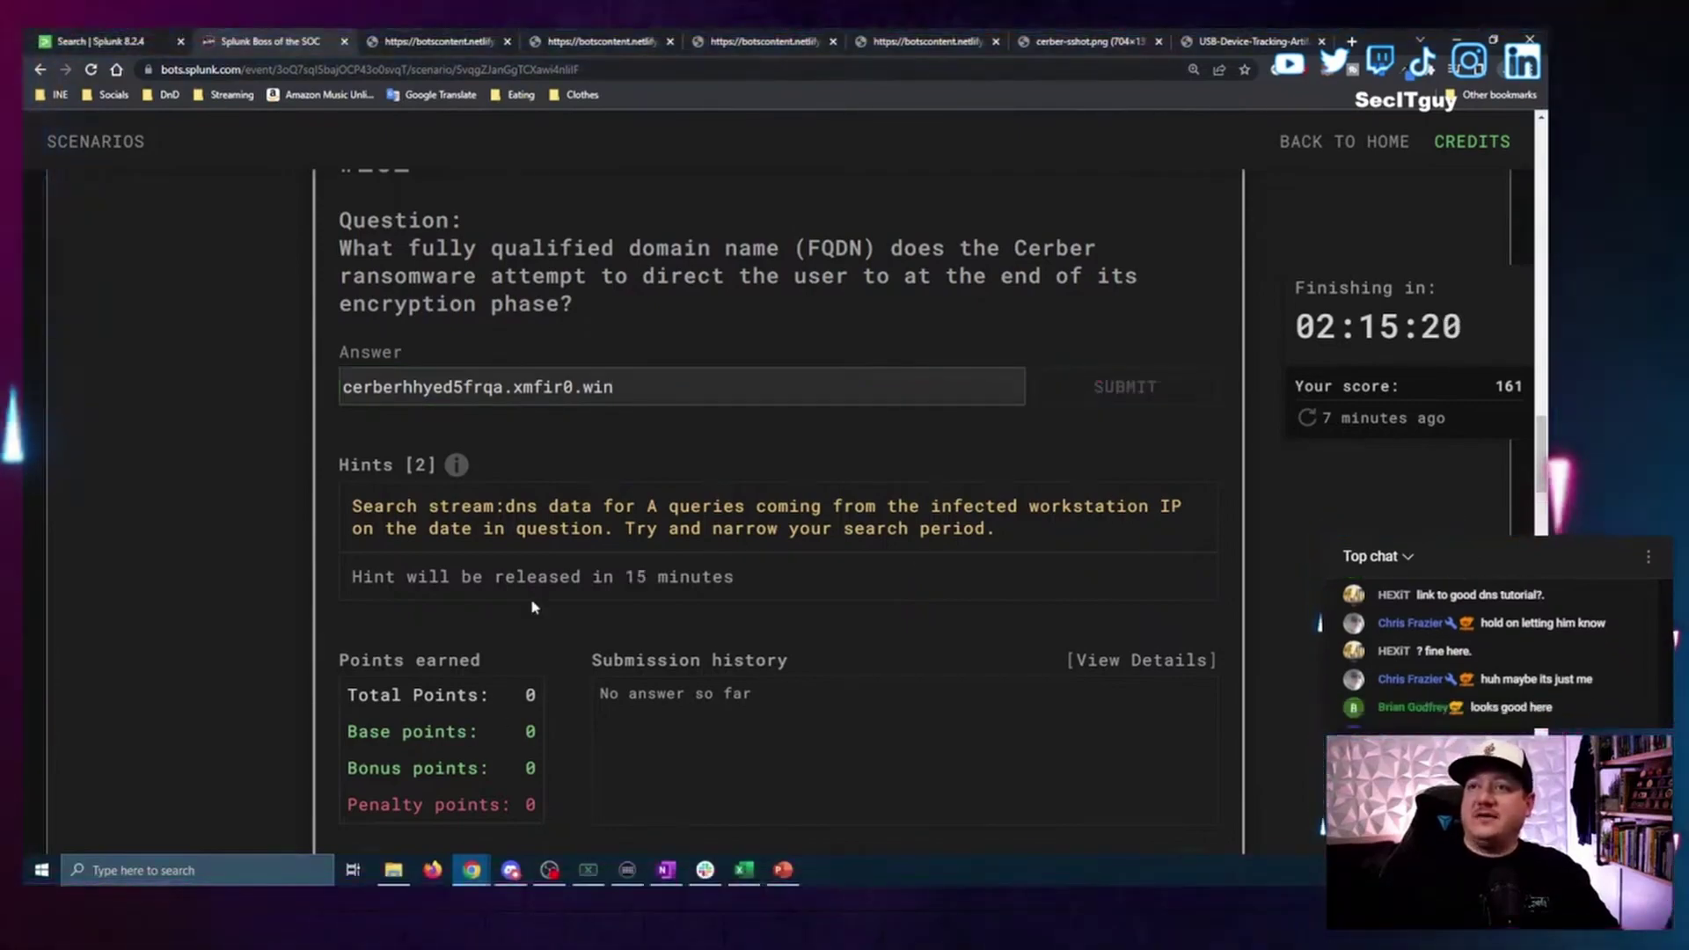
Return to the Splunk results and review the DNS queries from the oldest entry back up to the newest.
click(154, 35)
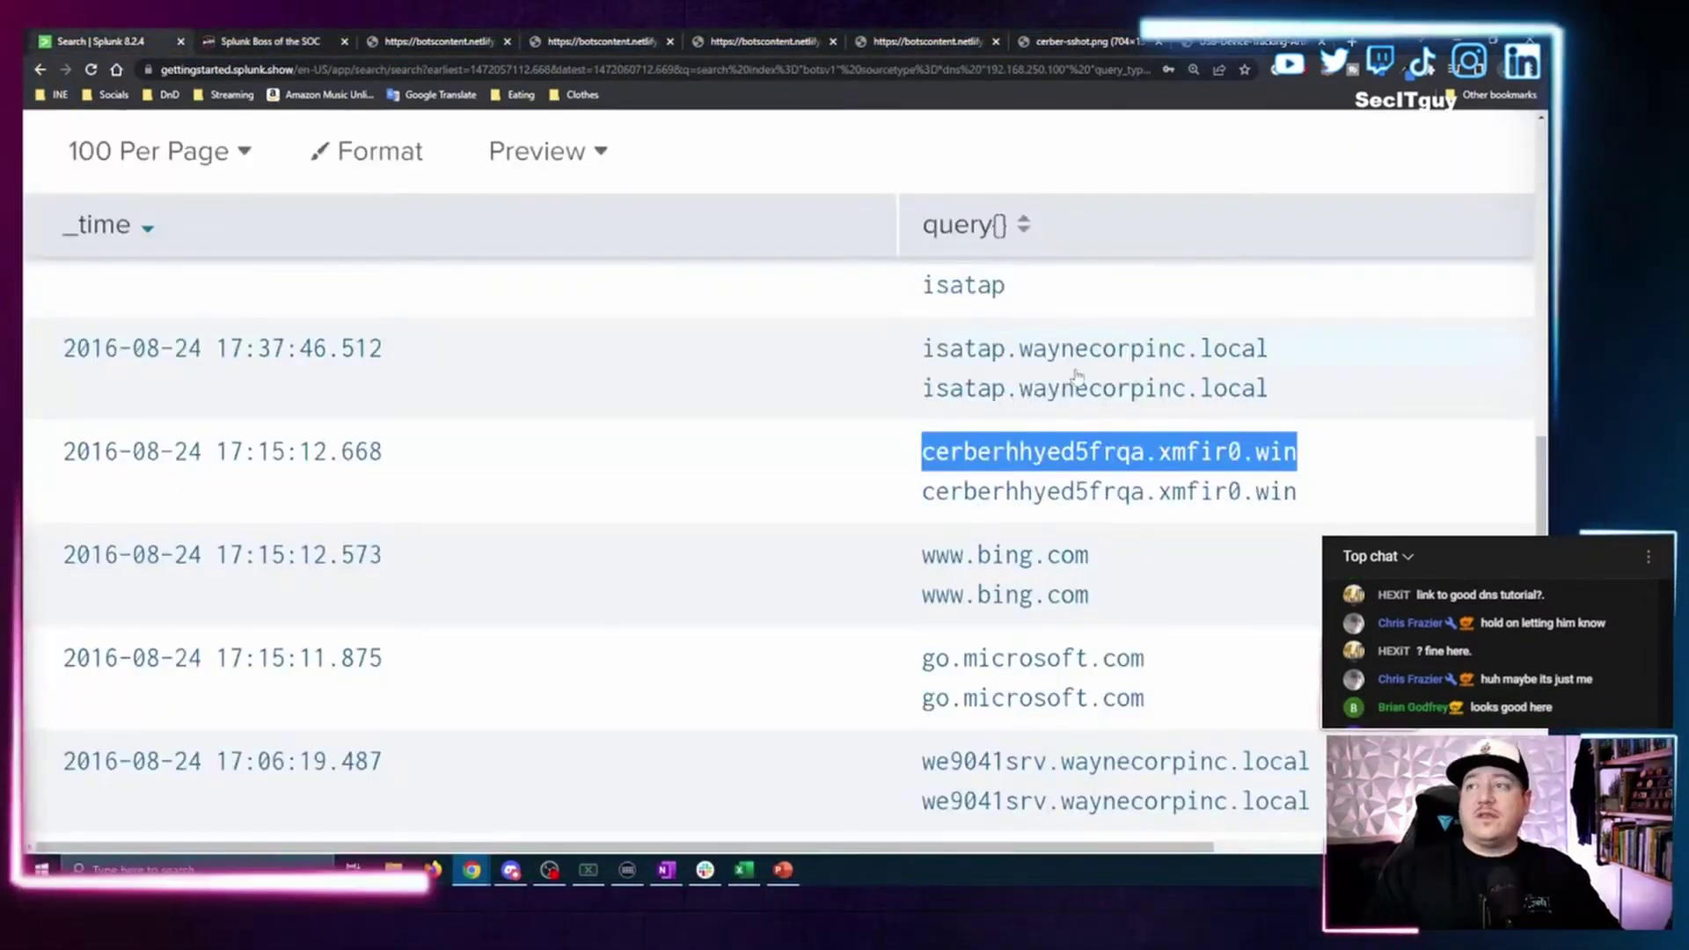
scroll(1207, 373, down, 10)
scroll(1207, 387, down, 1)
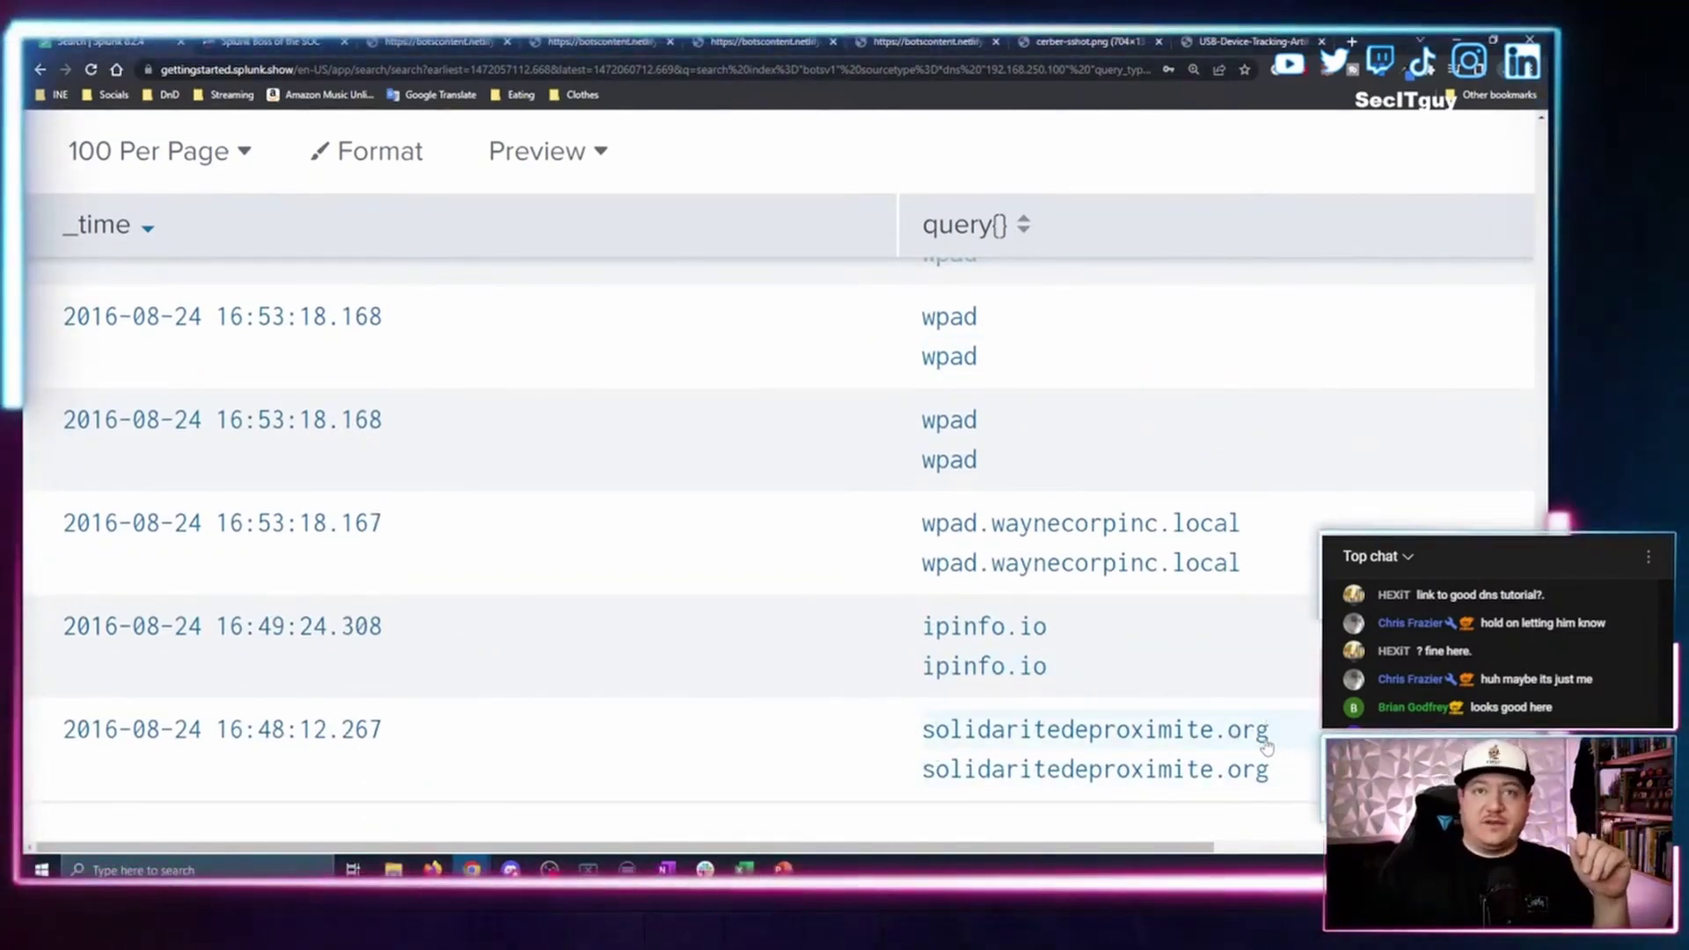
scroll(999, 594, up, 8)
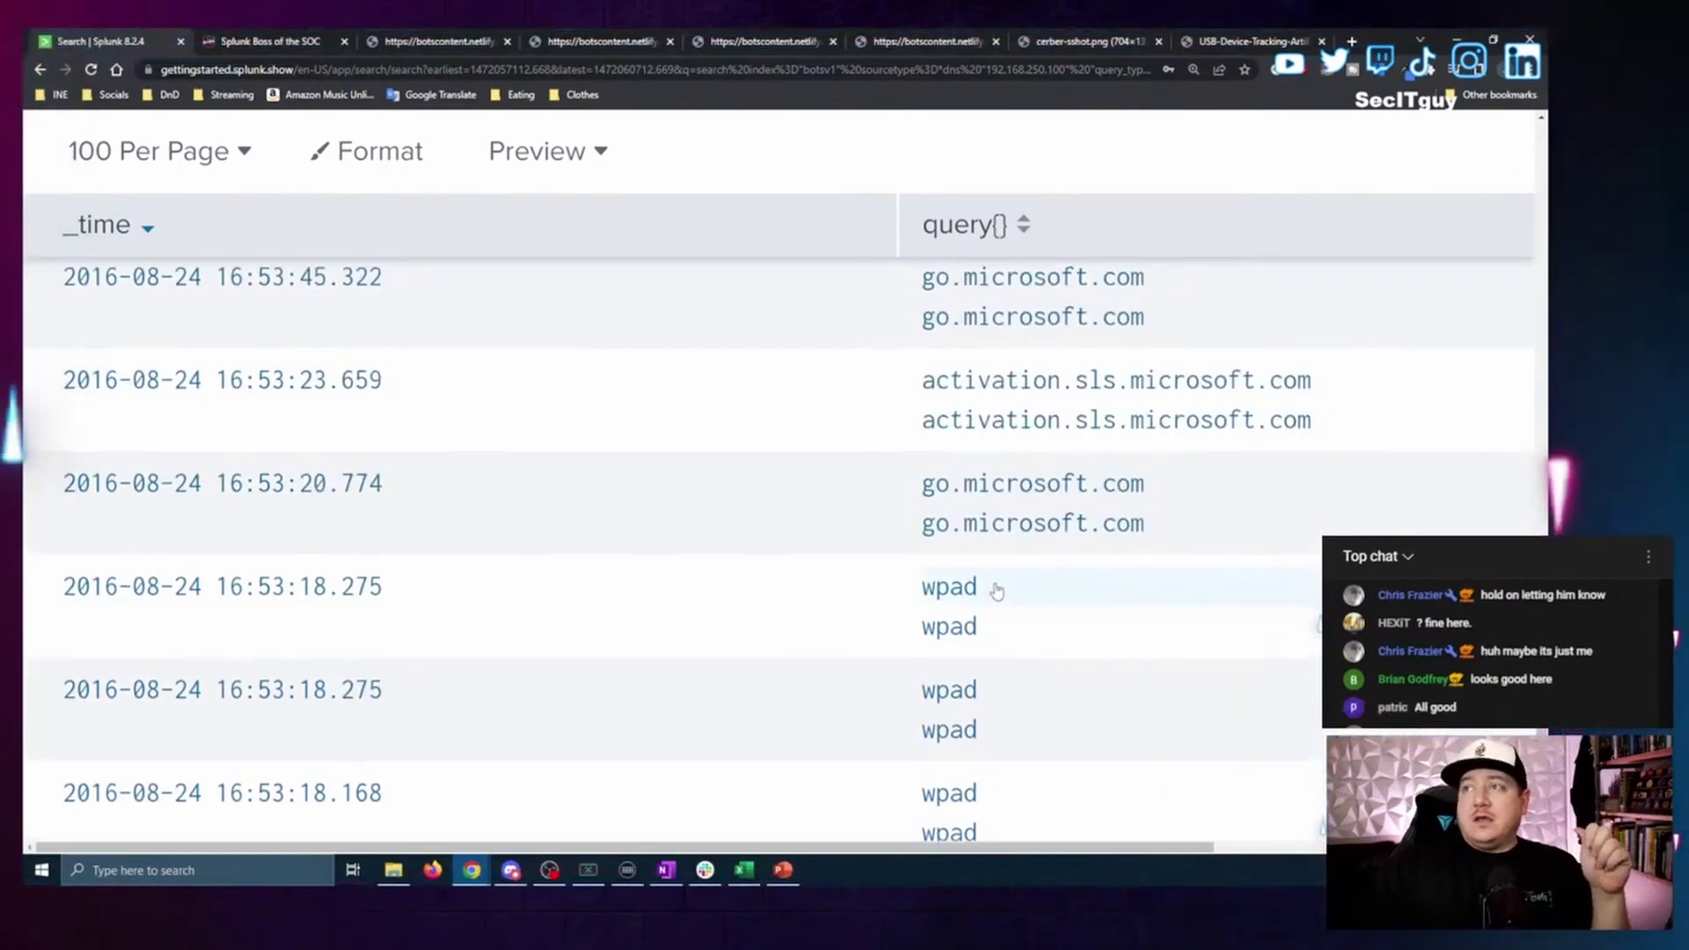
scroll(999, 603, up, 4)
scroll(1003, 604, up, 10)
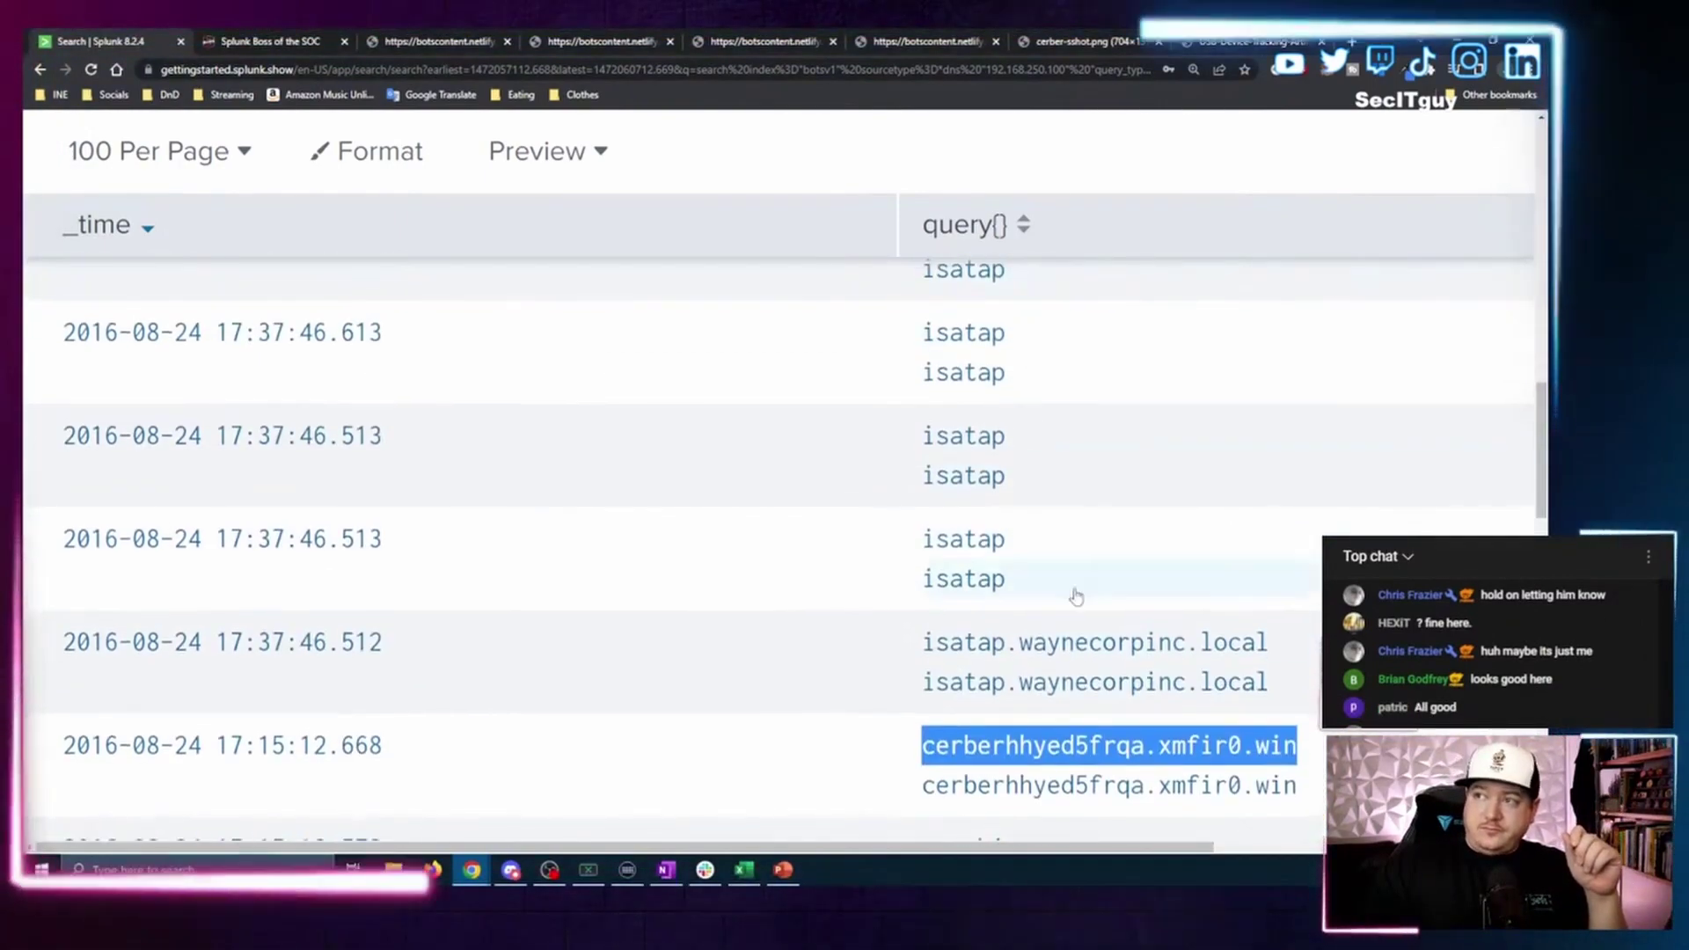
scroll(928, 451, up, 7)
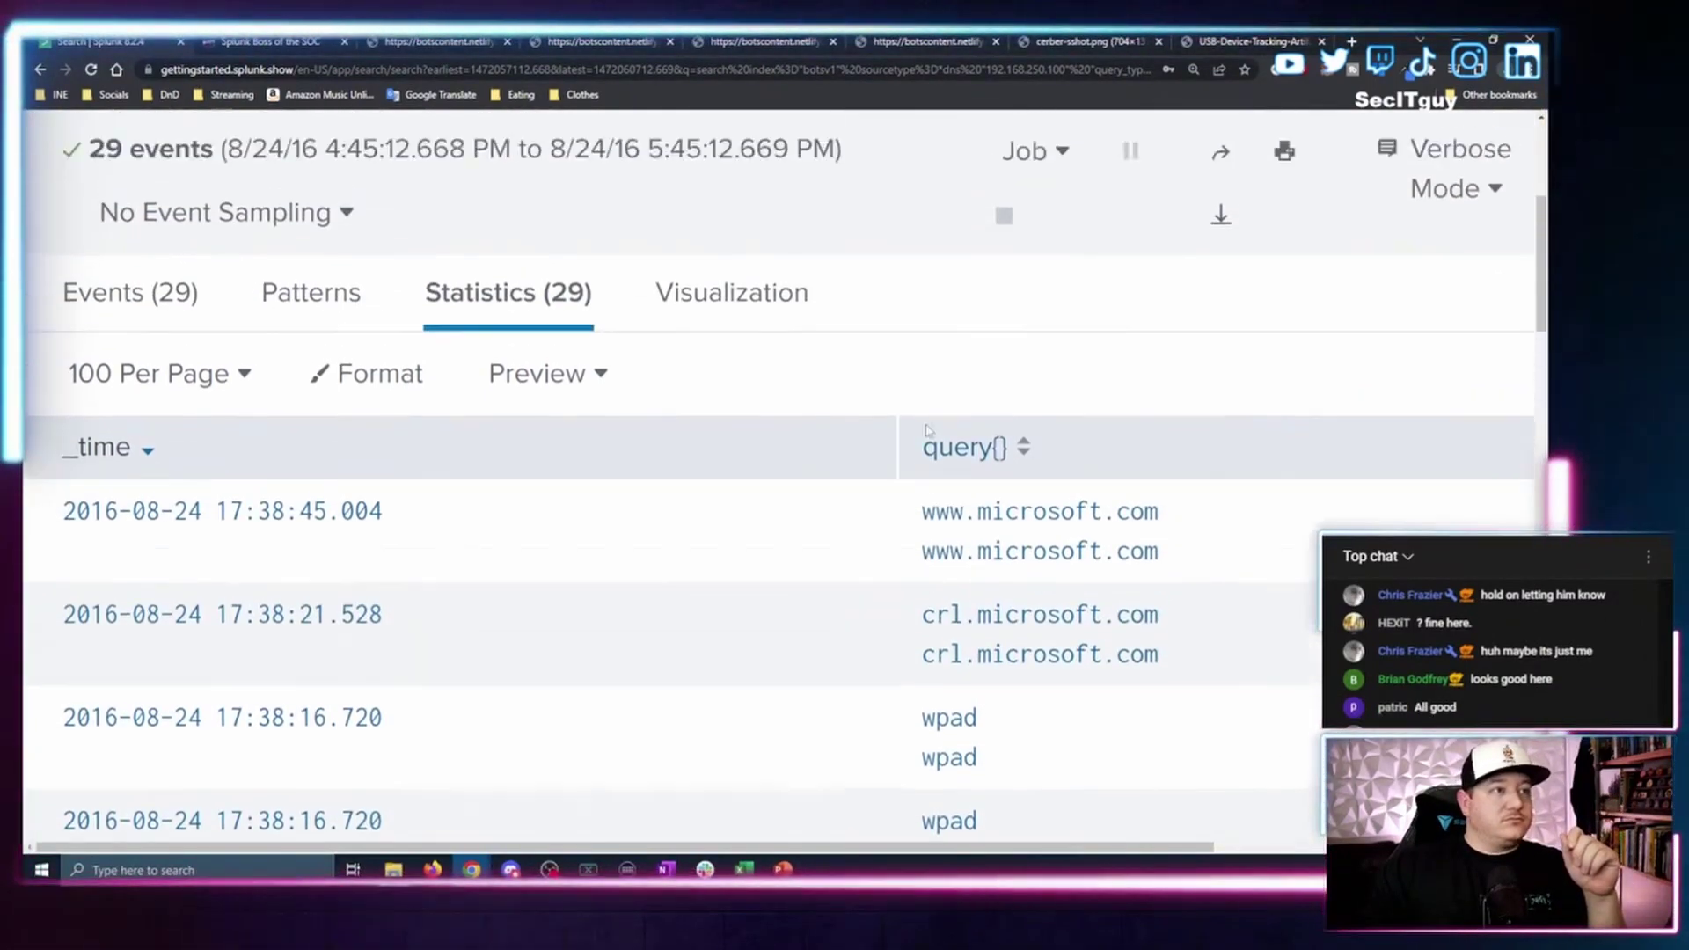
scroll(737, 349, down, 2)
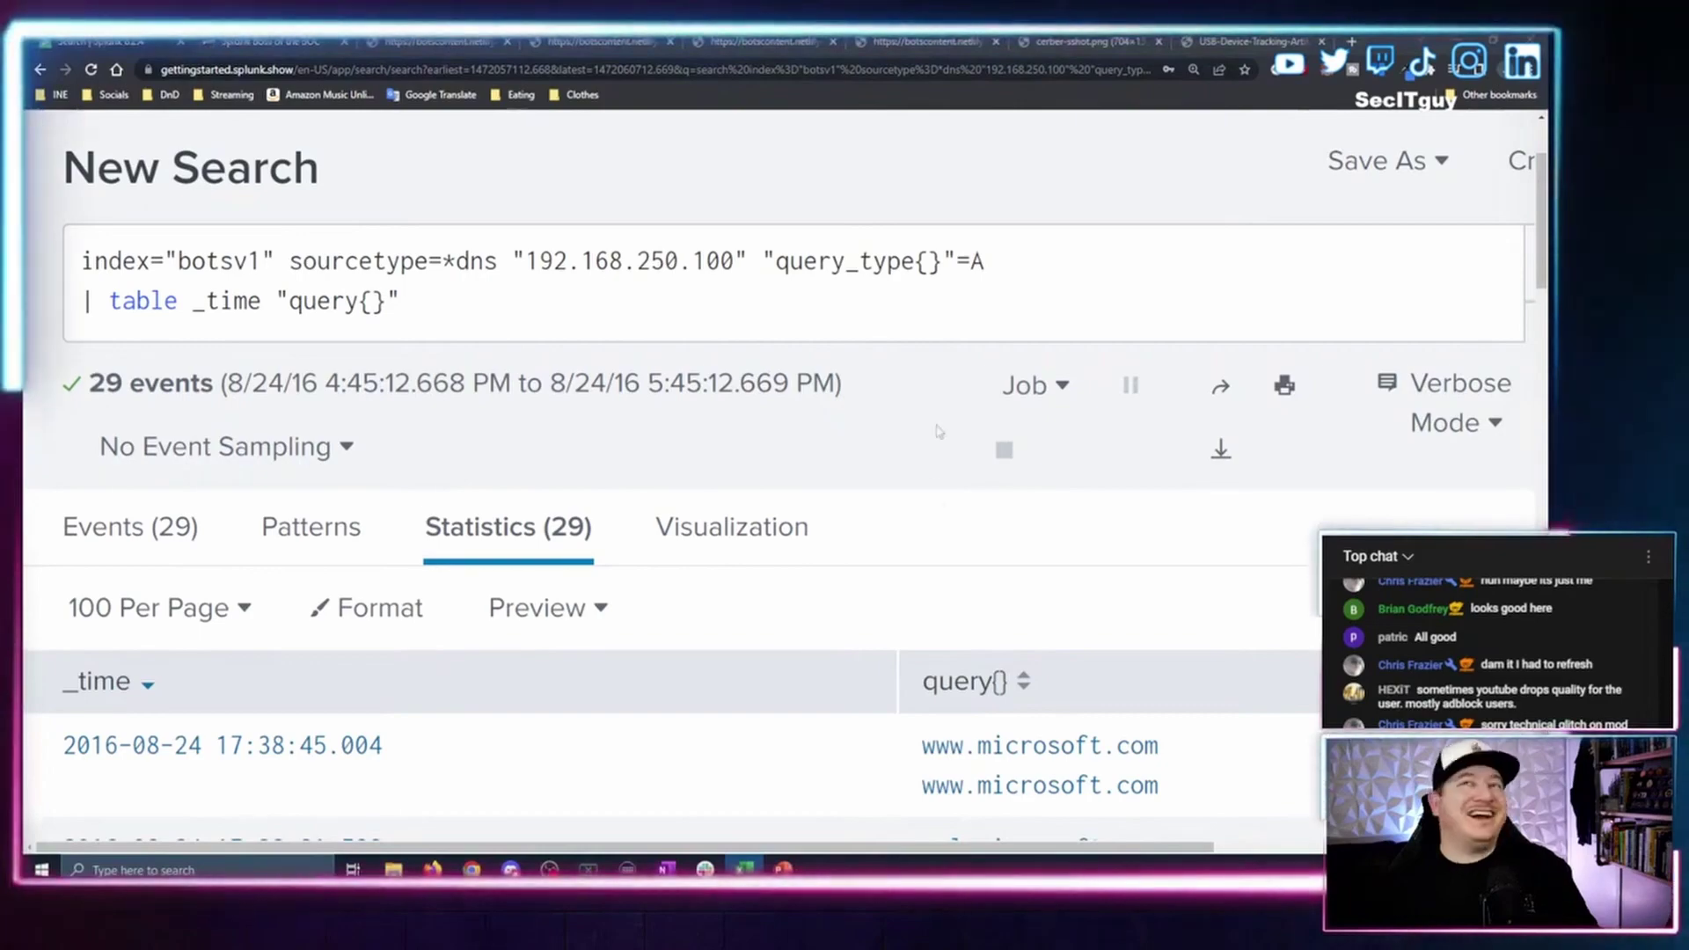
On the Boss of the SOC page, close question #202 and open question #203 about the first suspicious domain visited by we8105desk.
click(270, 41)
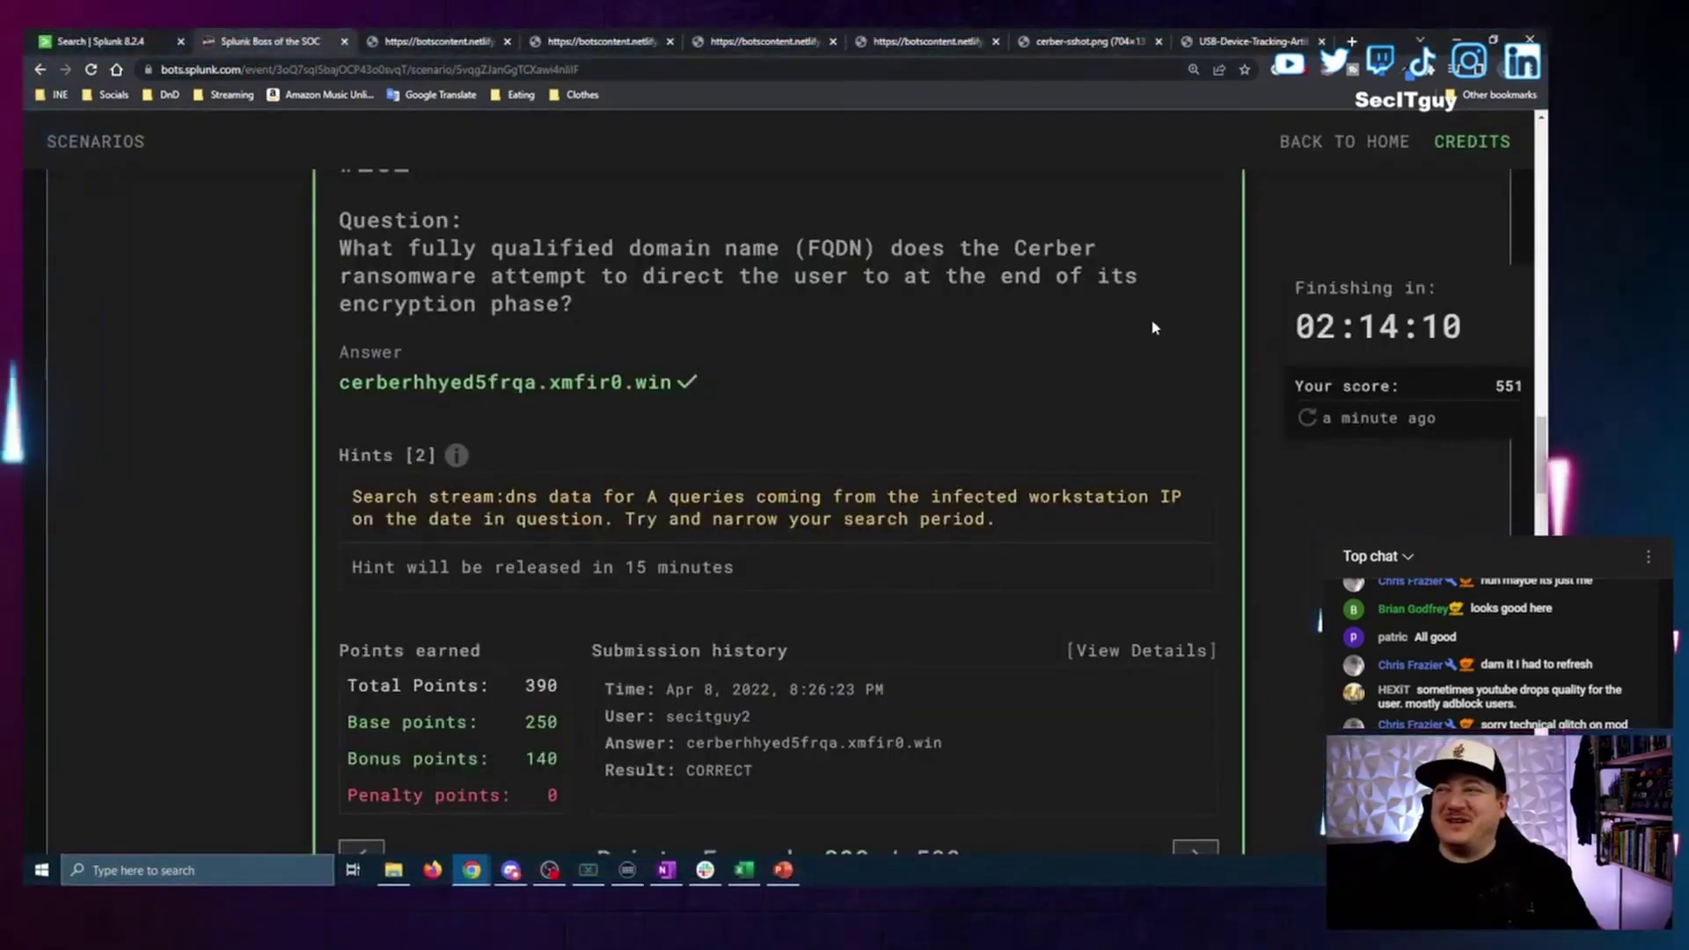
scroll(1160, 325, up, 2)
scroll(1159, 327, up, 2)
click(1168, 479)
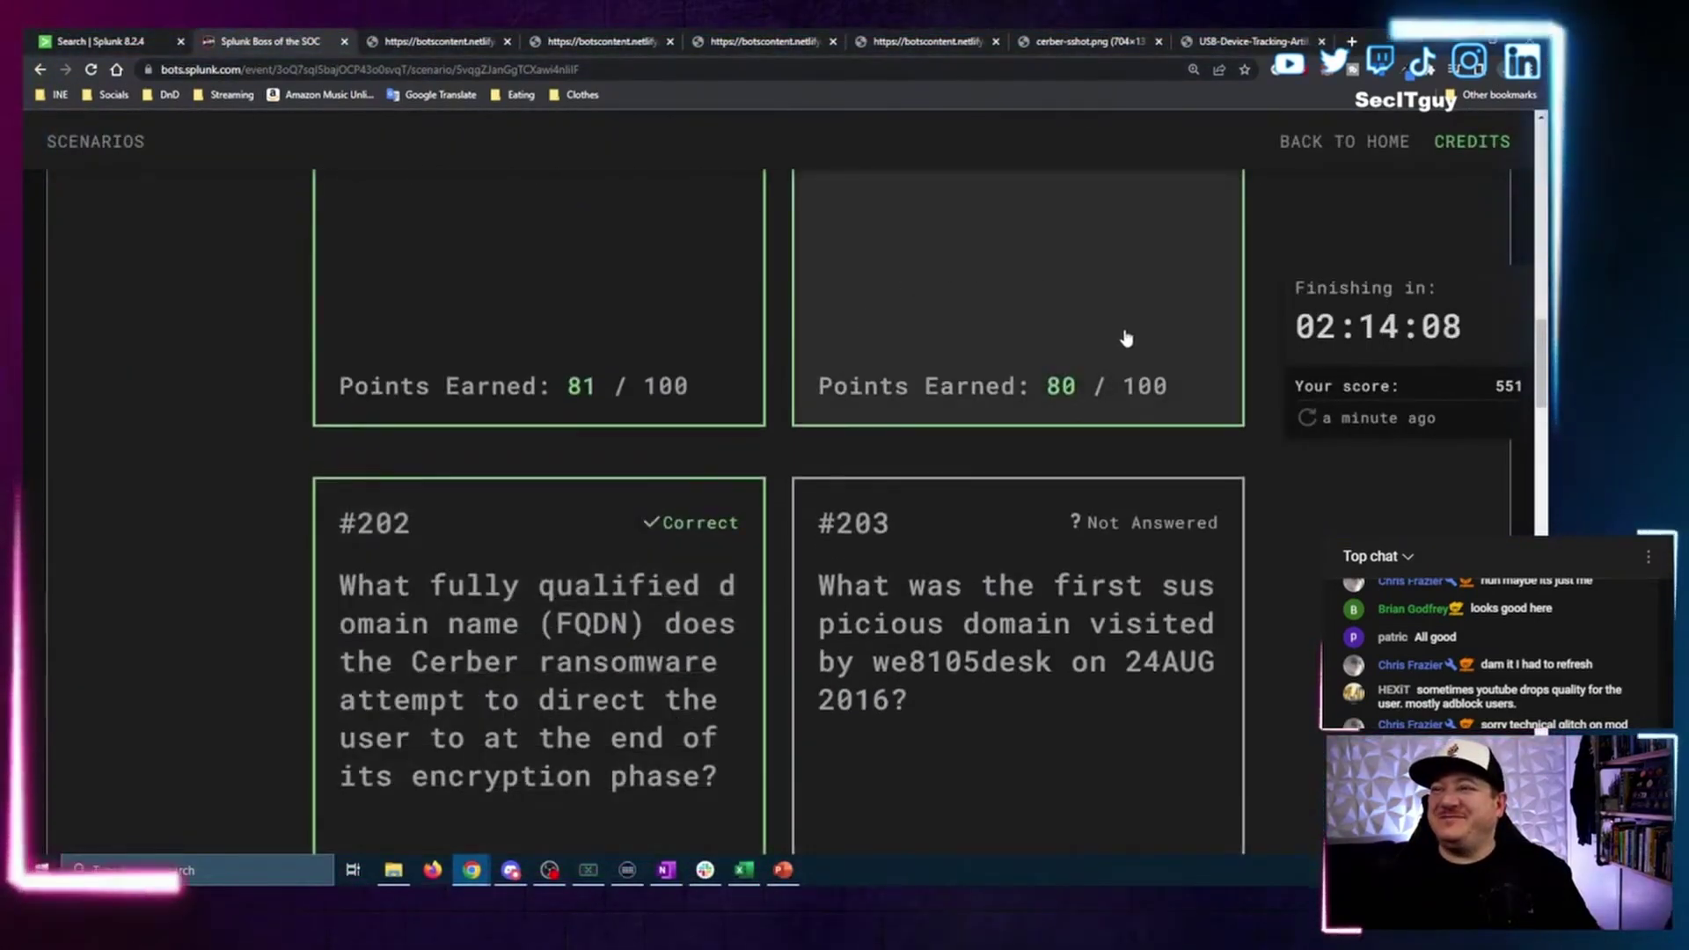
scroll(664, 294, down, 2)
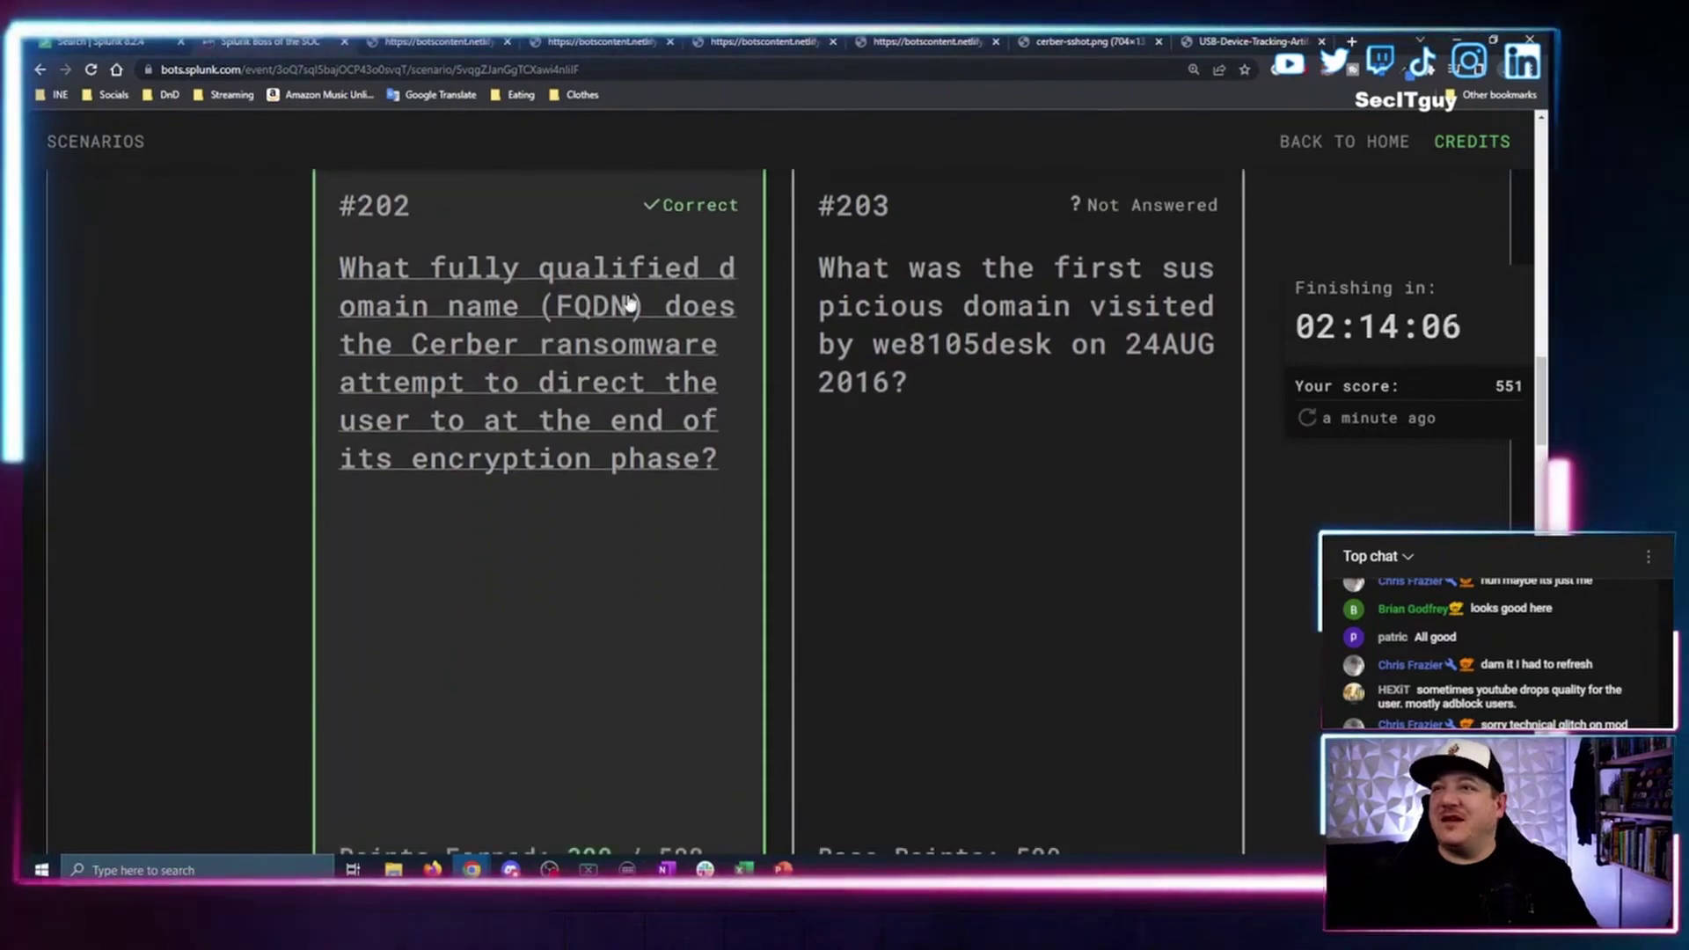
scroll(665, 294, up, 3)
scroll(704, 290, up, 3)
scroll(880, 273, down, 3)
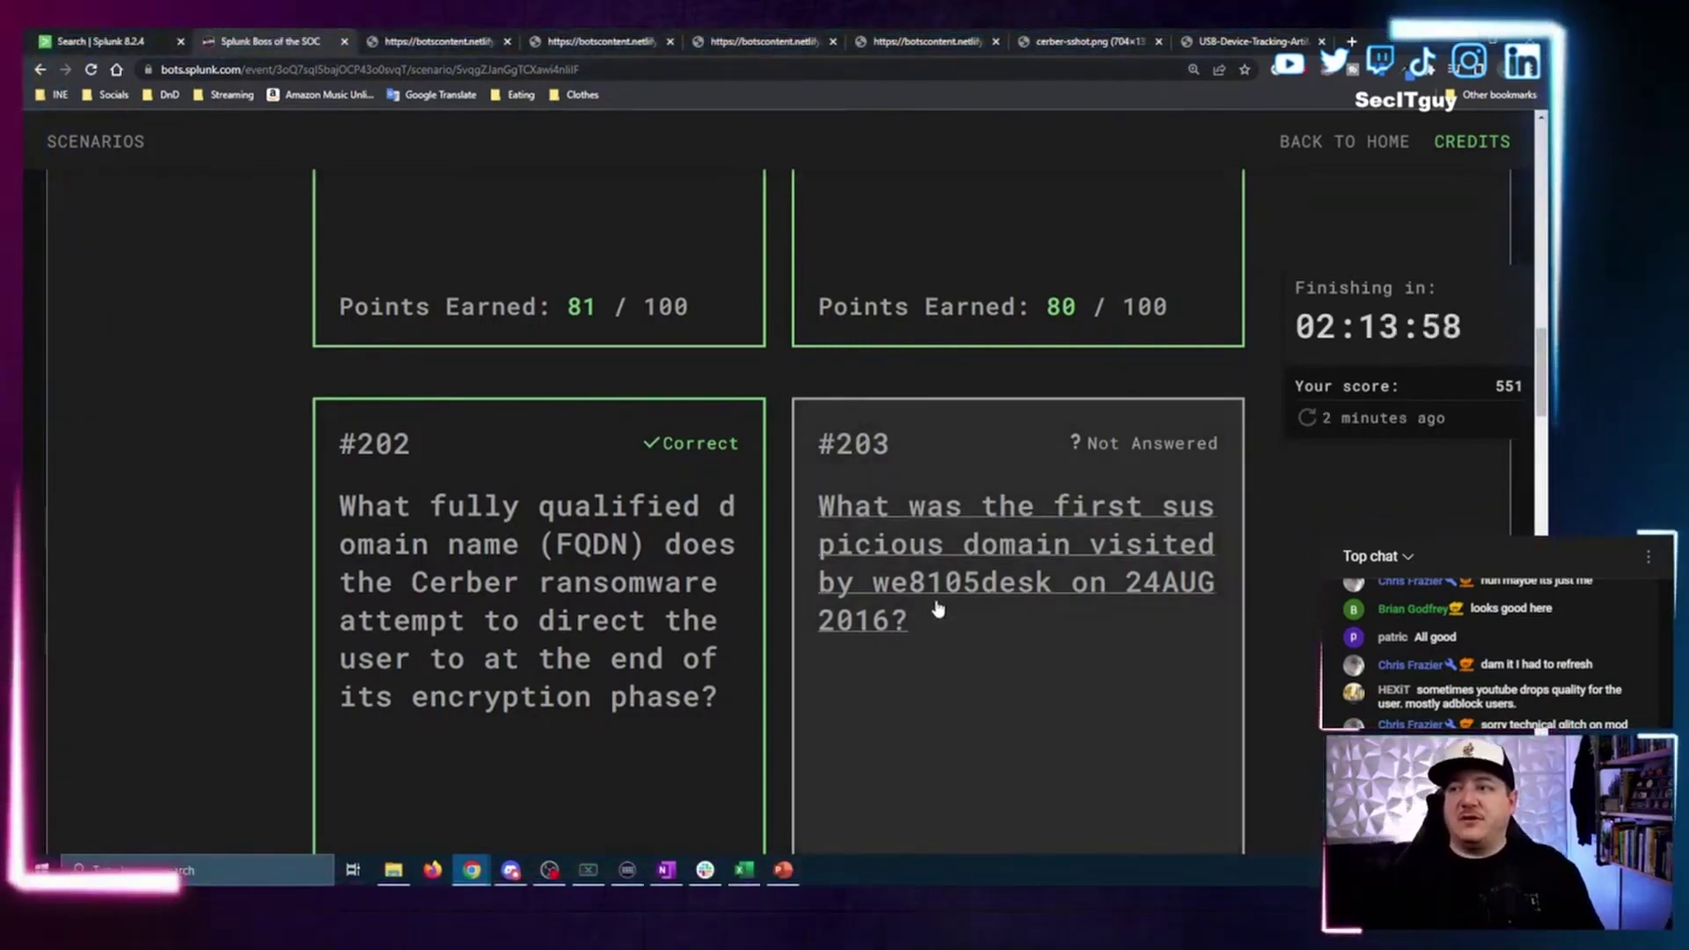
click(905, 614)
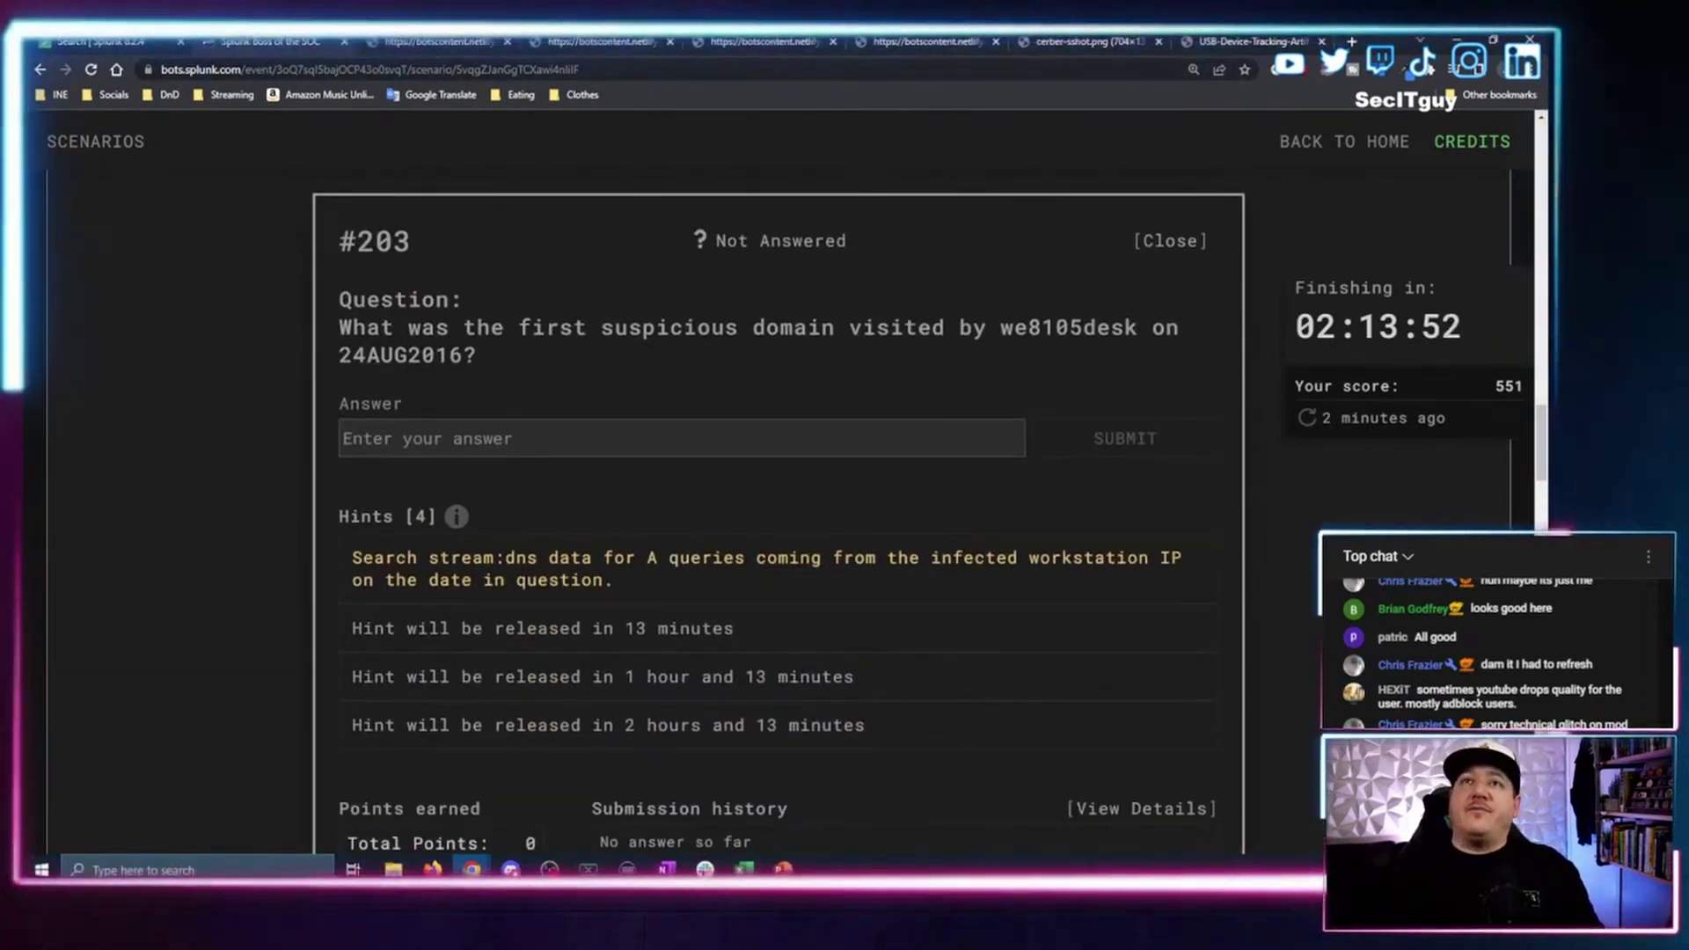
Switch back to the Splunk DNS search and open its date and time range settings.
click(105, 42)
scroll(937, 554, down, 2)
scroll(938, 554, up, 4)
scroll(990, 567, down, 2)
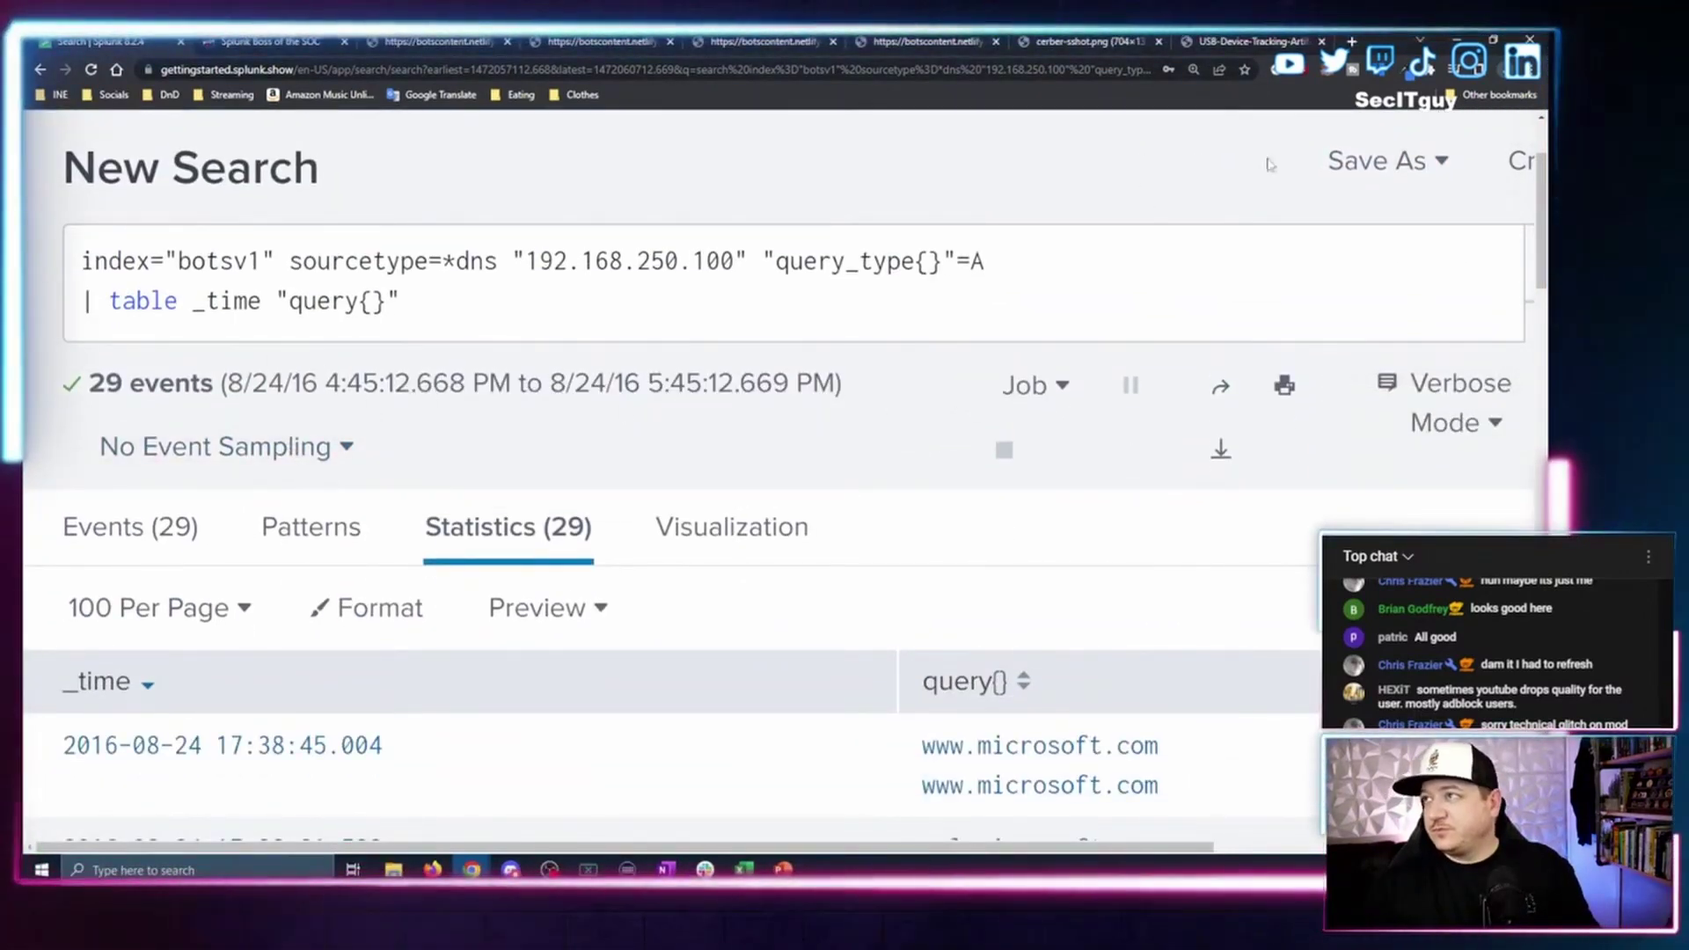
scroll(1196, 163, right, 5)
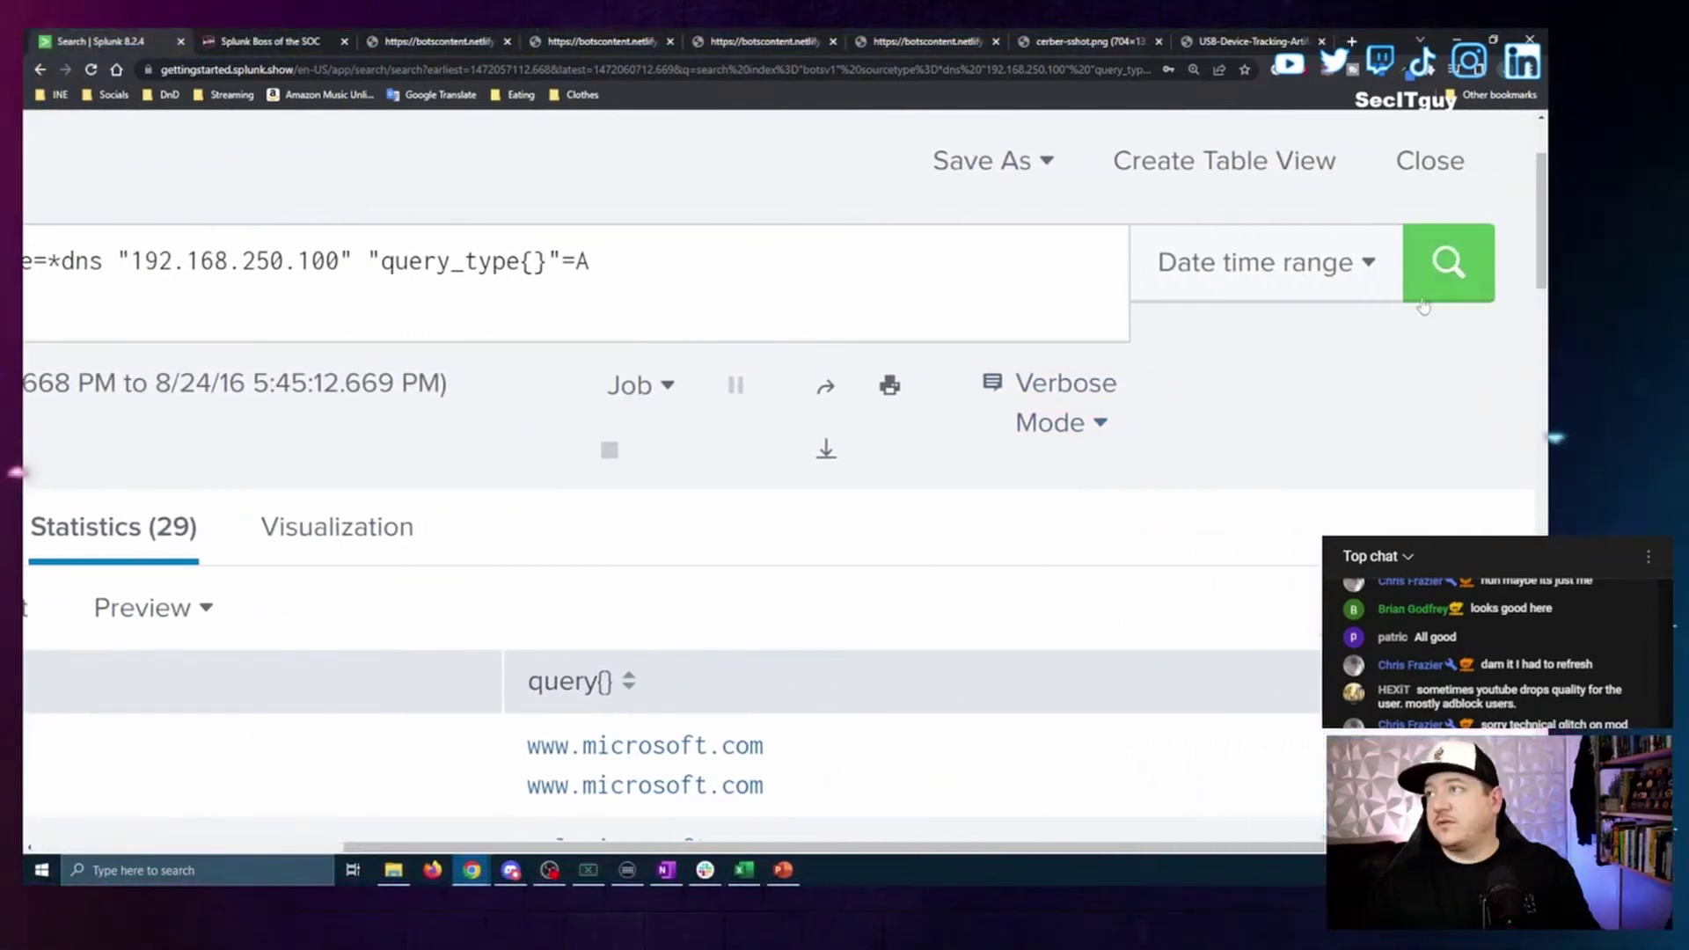
click(1266, 262)
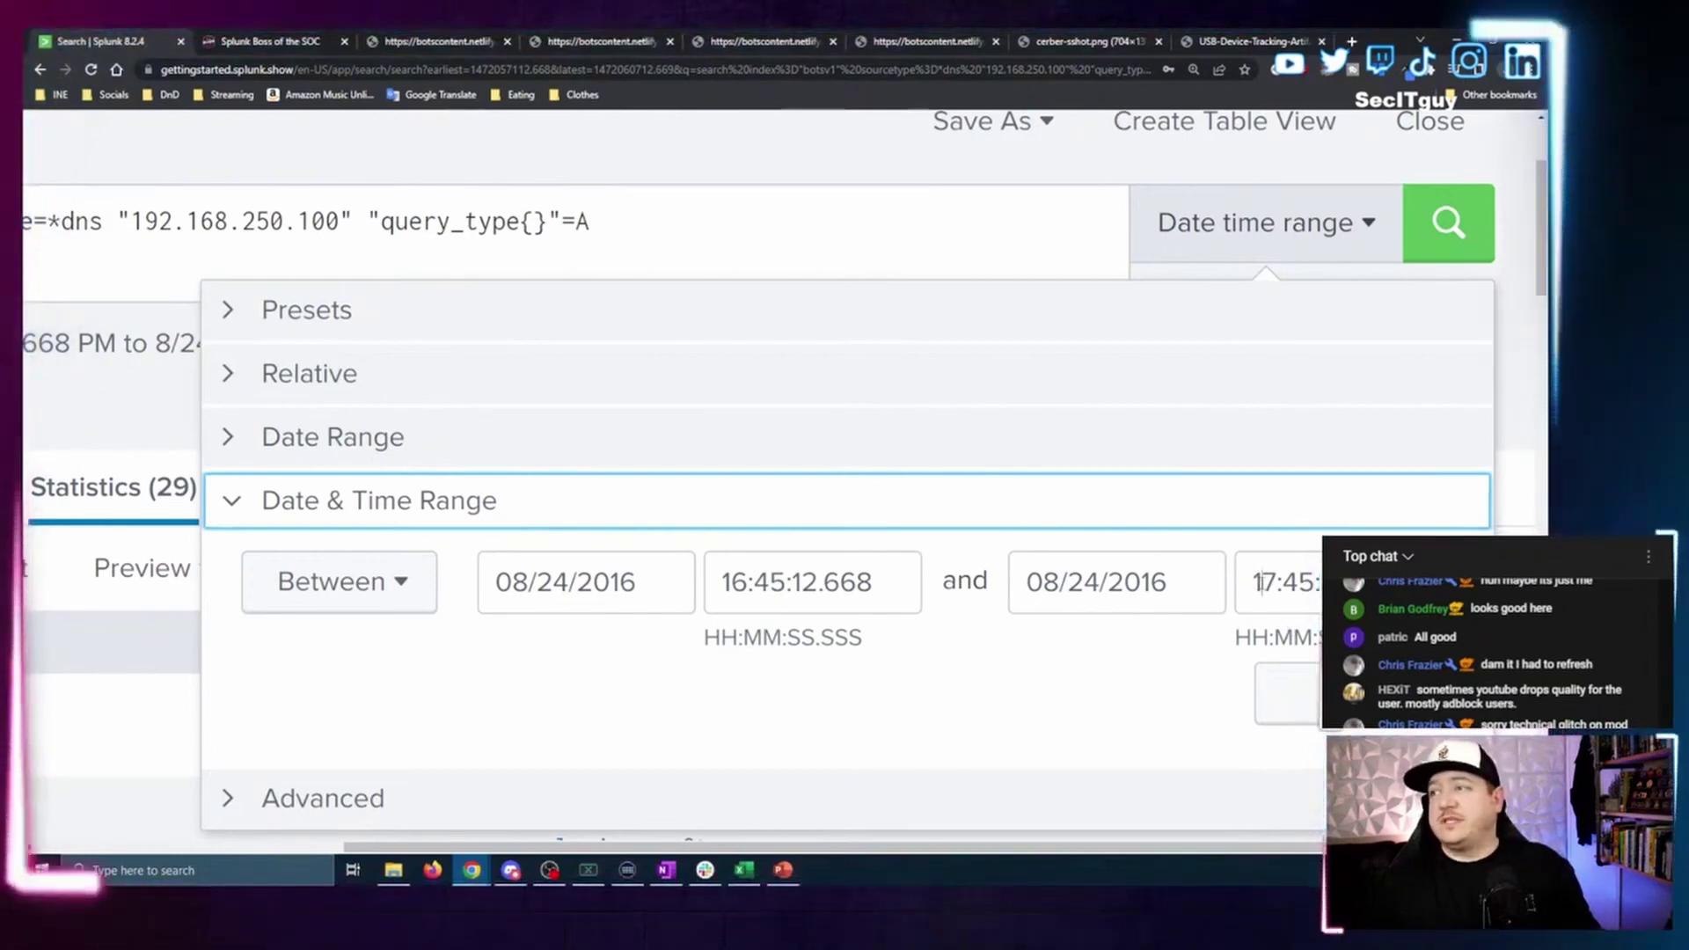
Try to set the hour of the range's end time to 12, and restore it to 17.
click(1261, 582)
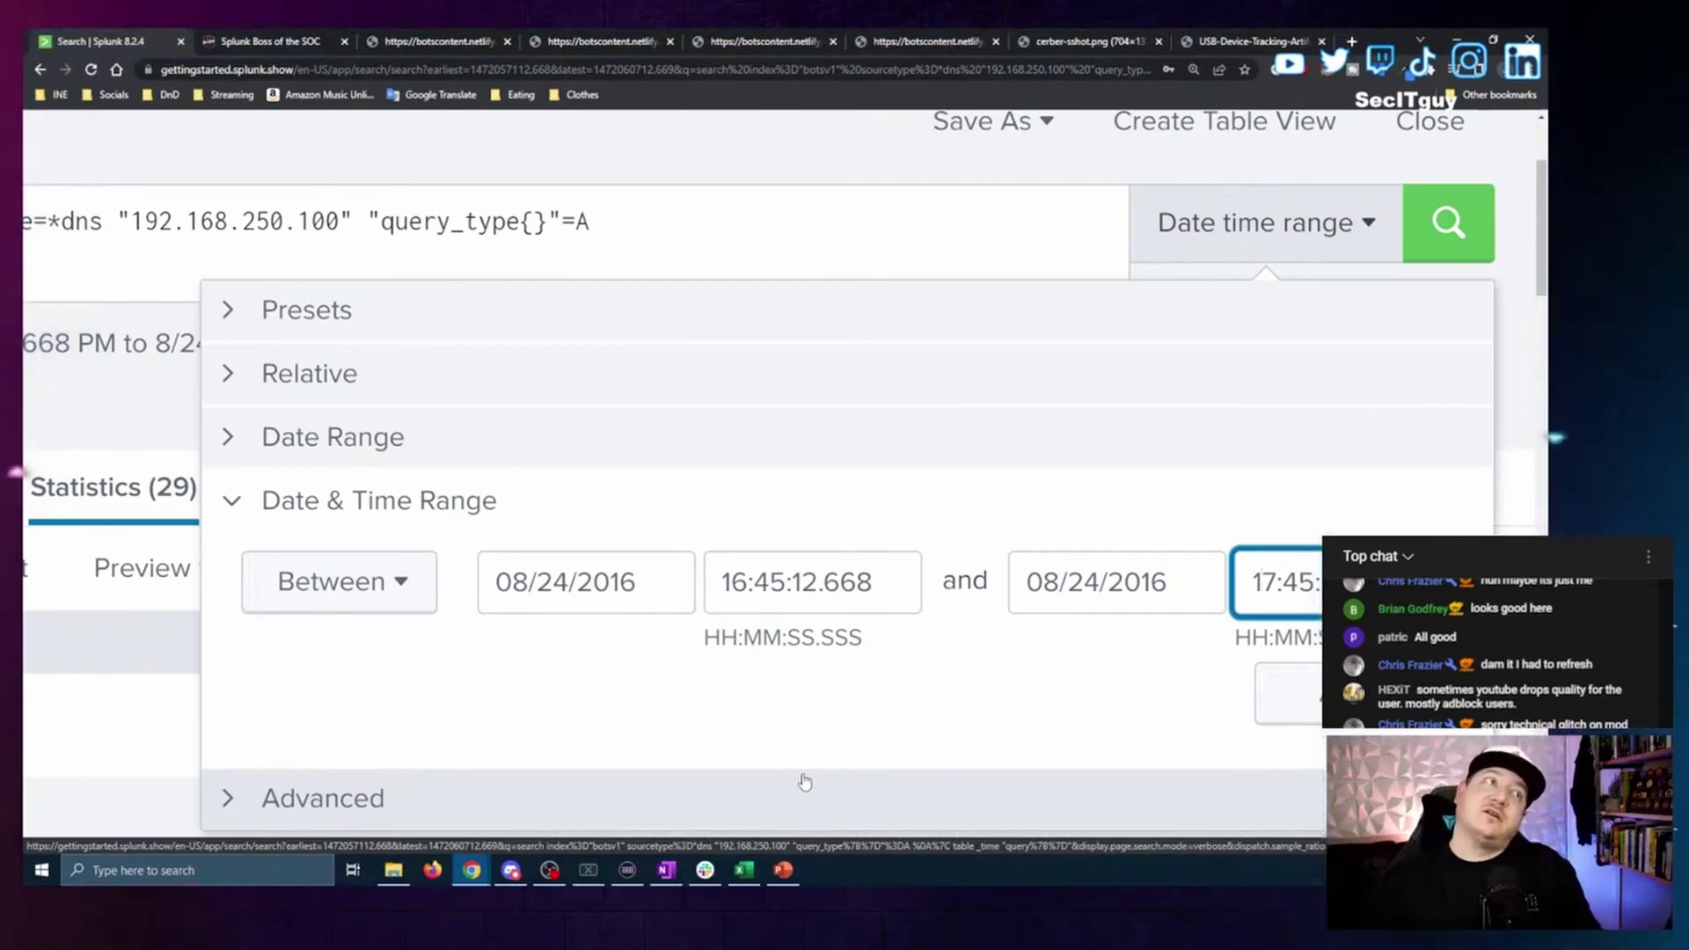
key(Delete)
text(2)
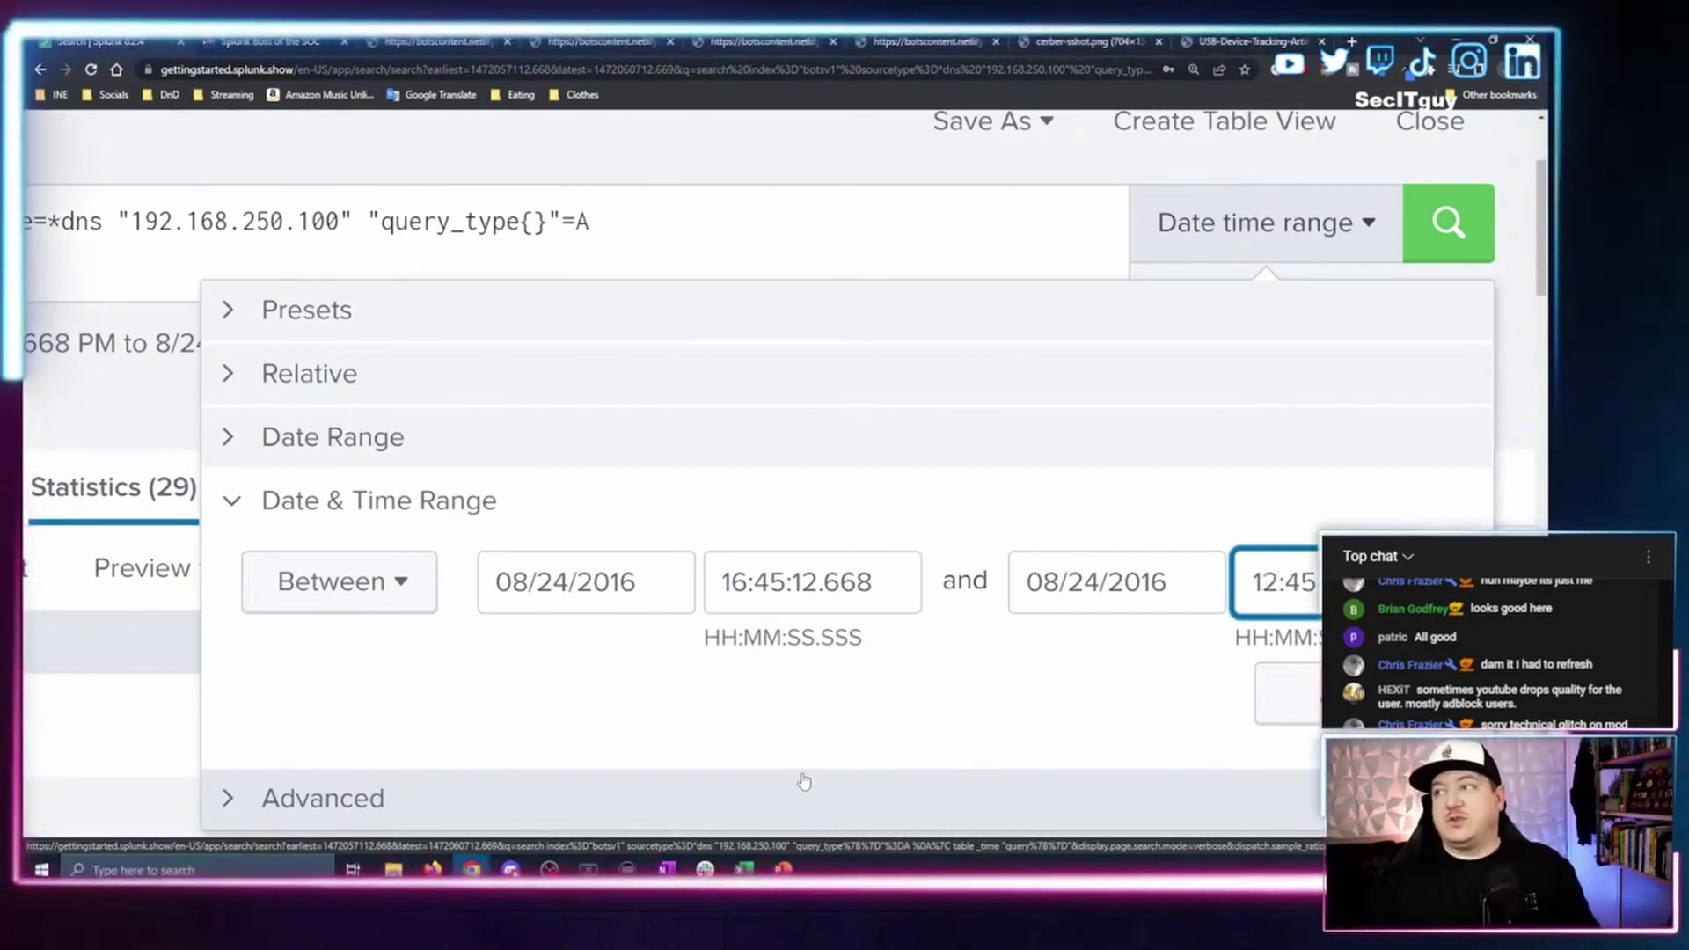
key(Tab)
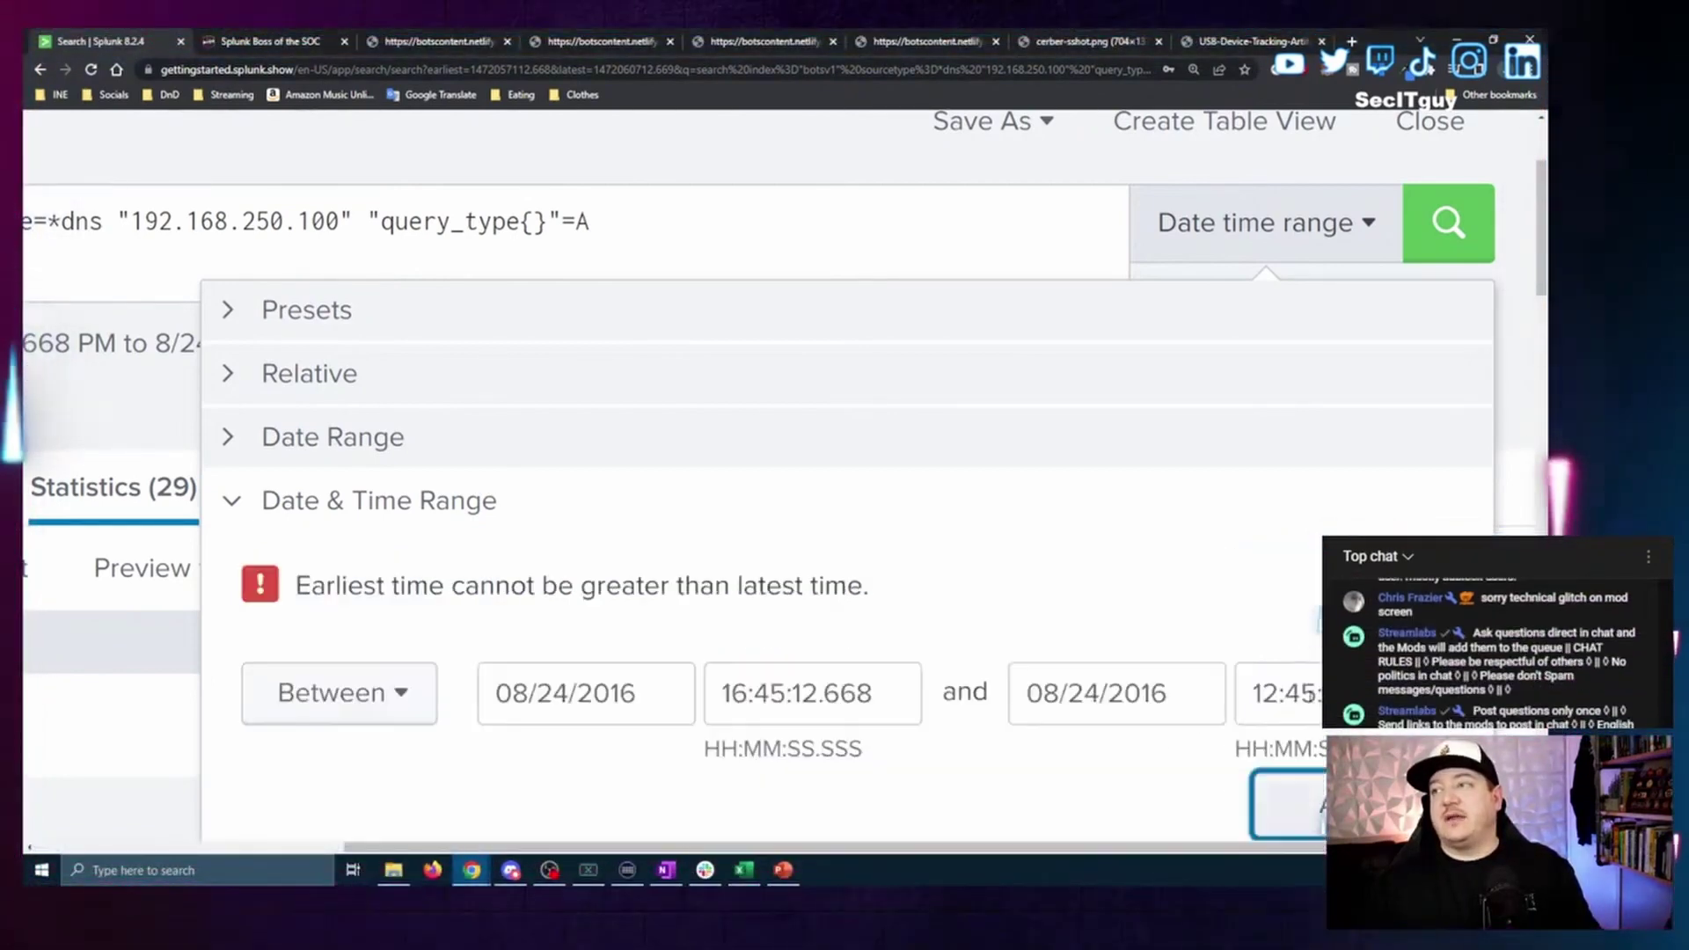
click(1259, 701)
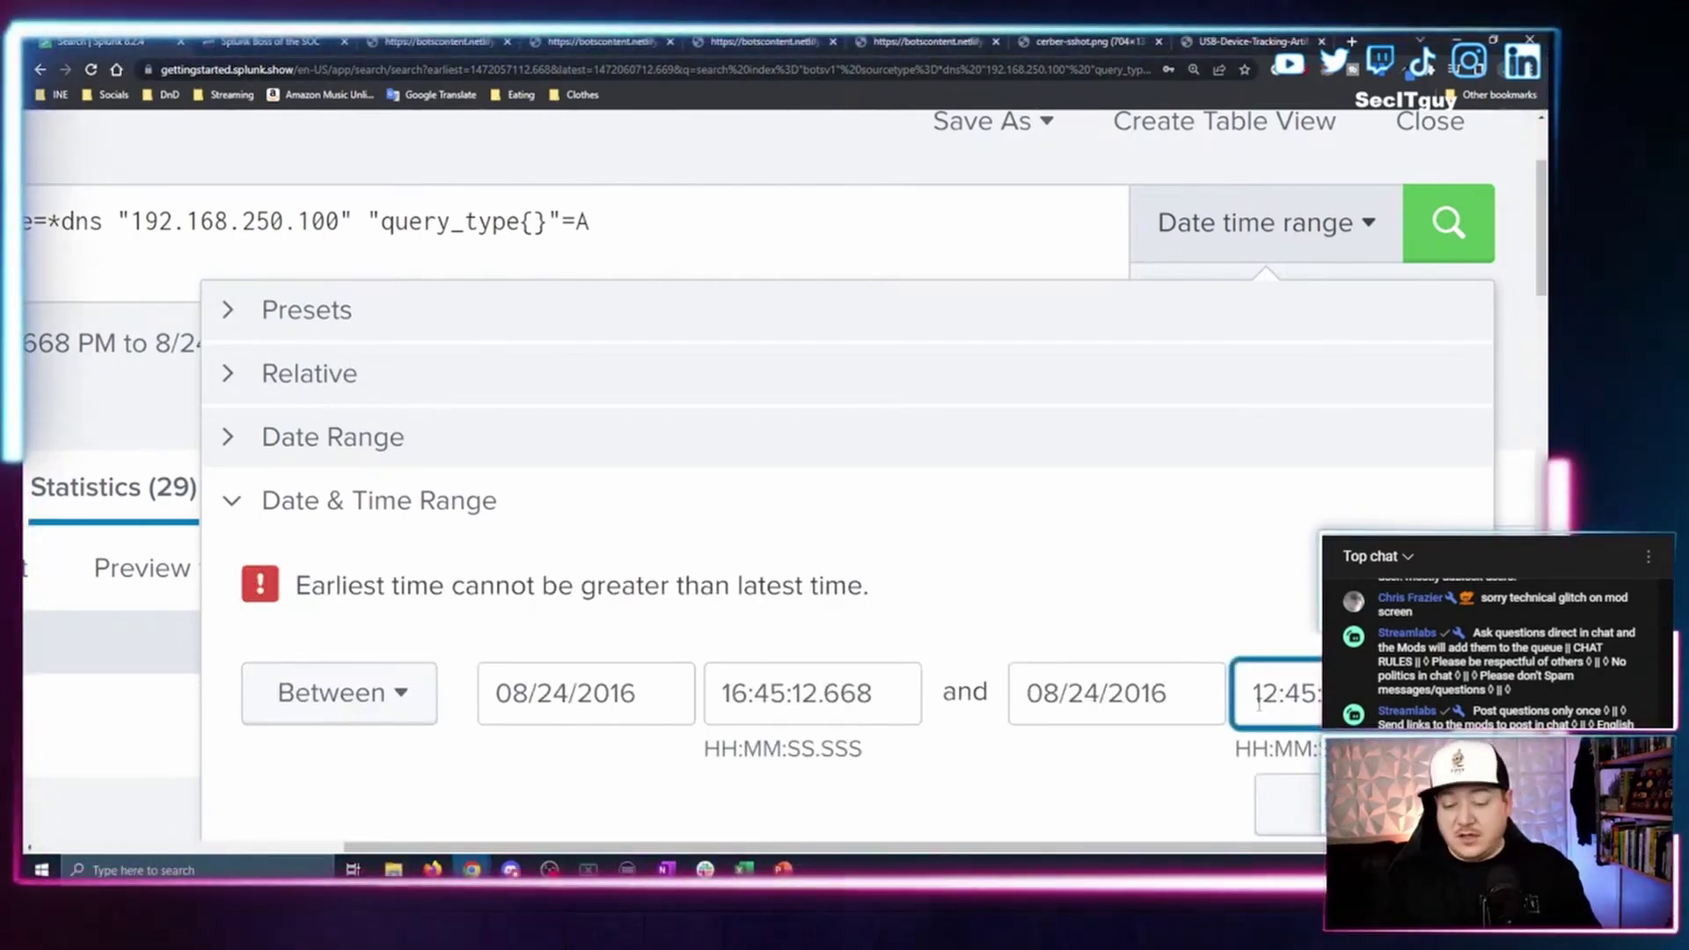
key(BackSpace)
text(7)
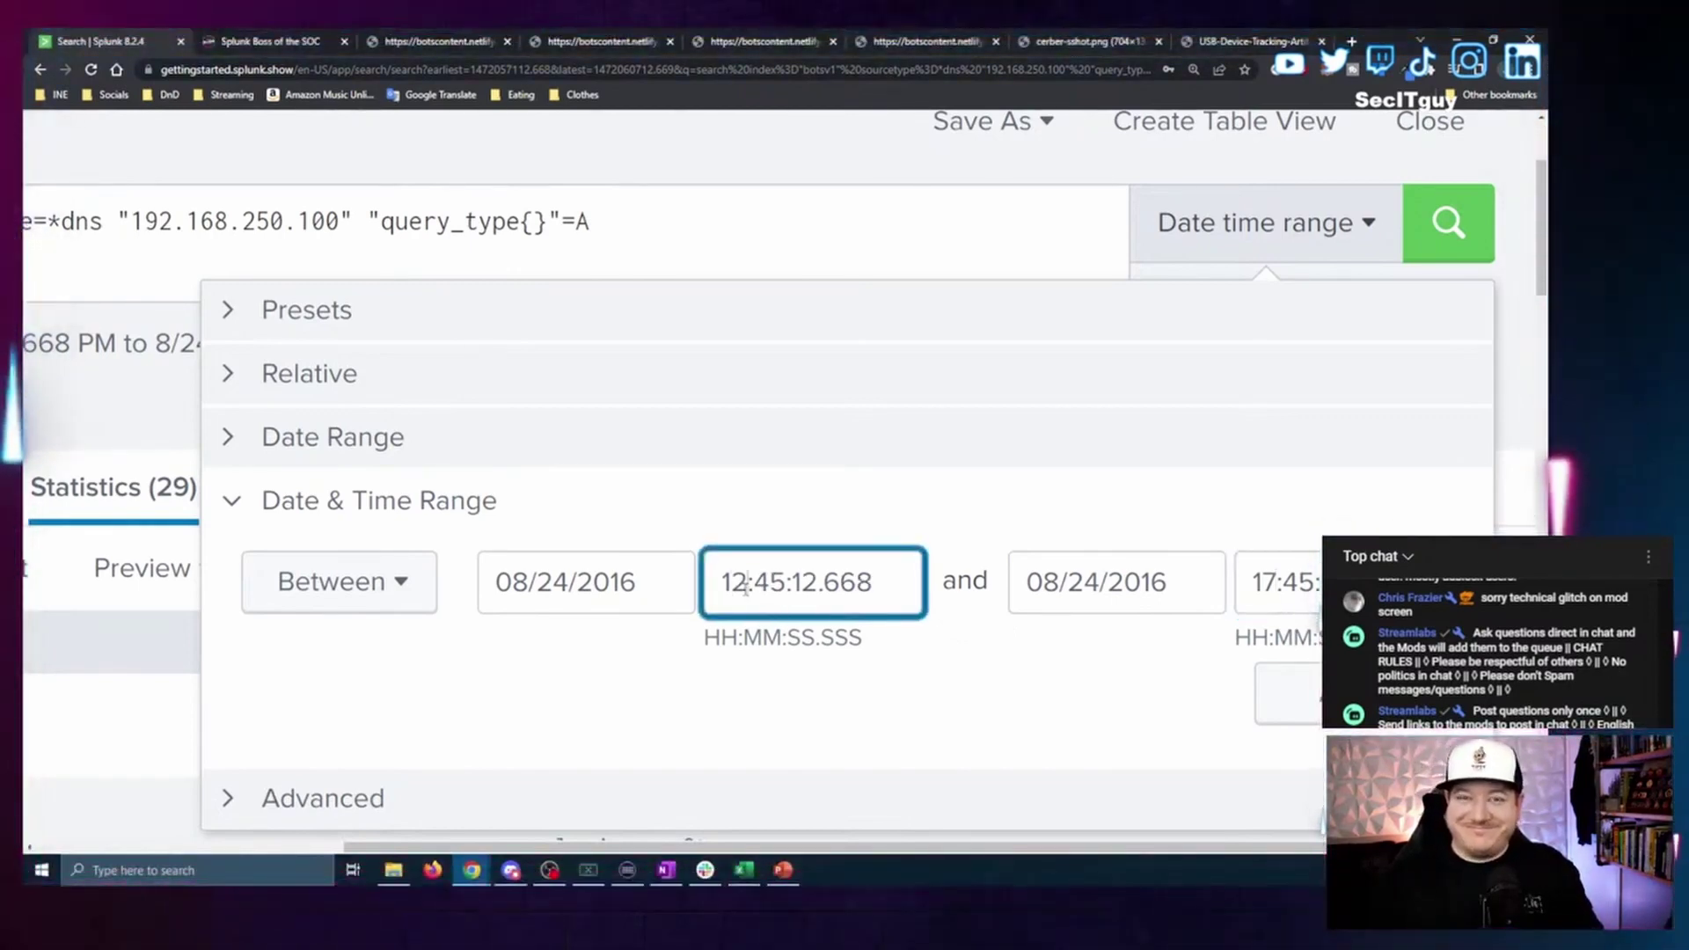
Set the range's start time on 08/24/2016 to 12:45:12.668 and apply it to the DNS search.
click(1350, 694)
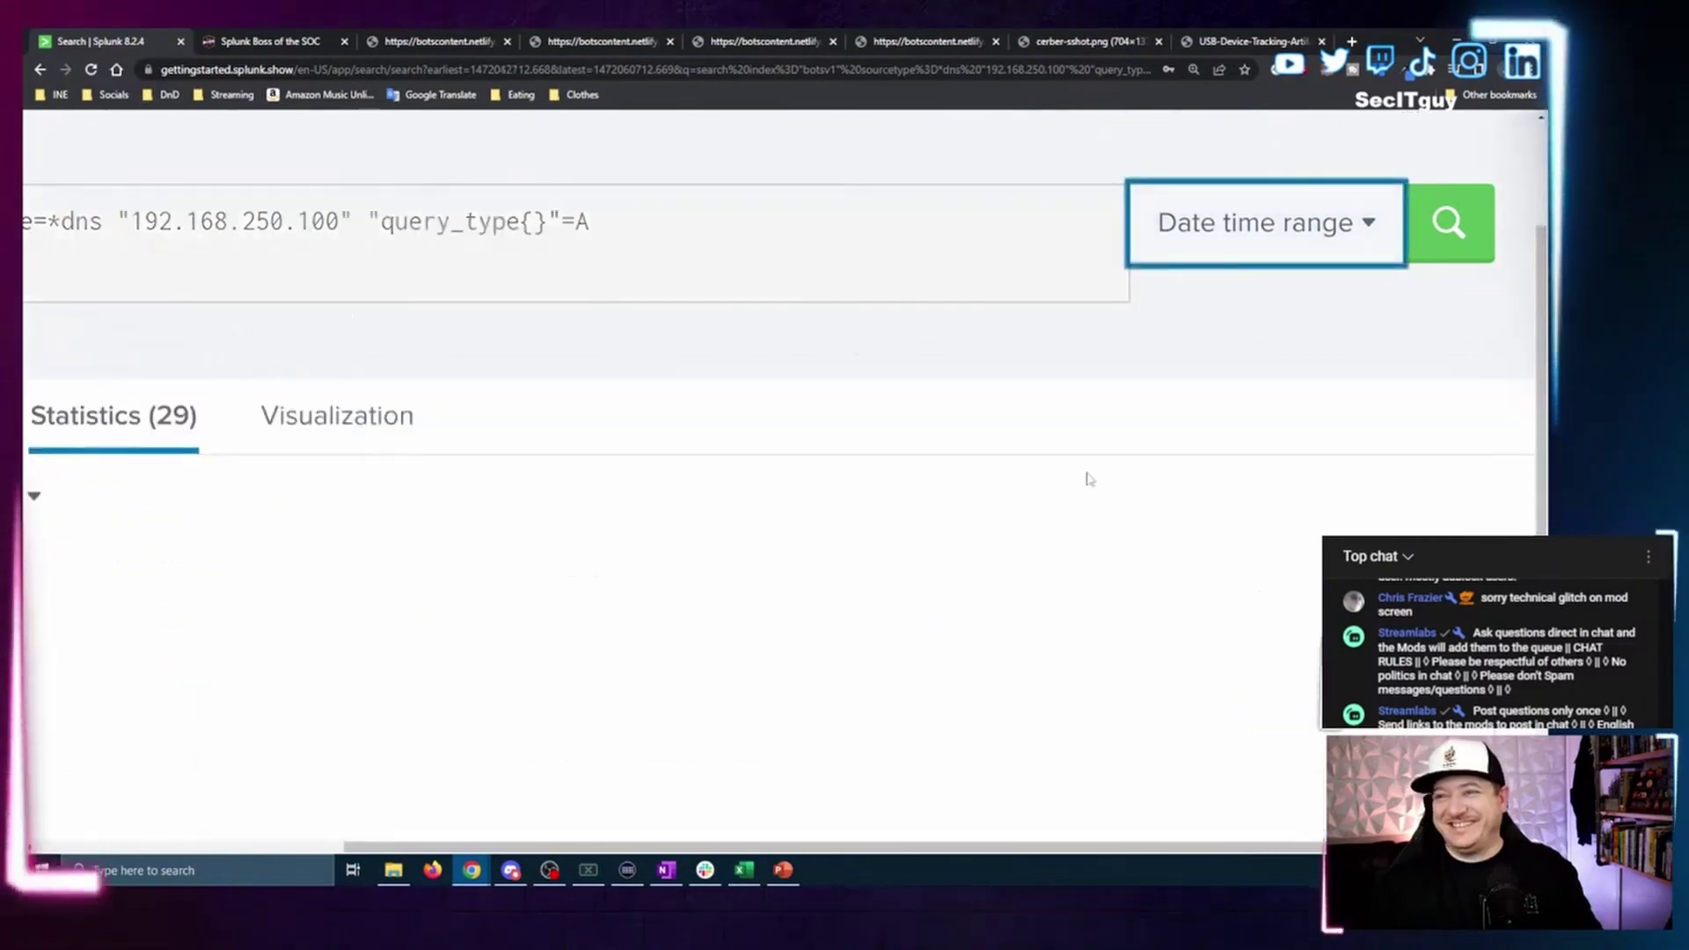
scroll(704, 489, left, 5)
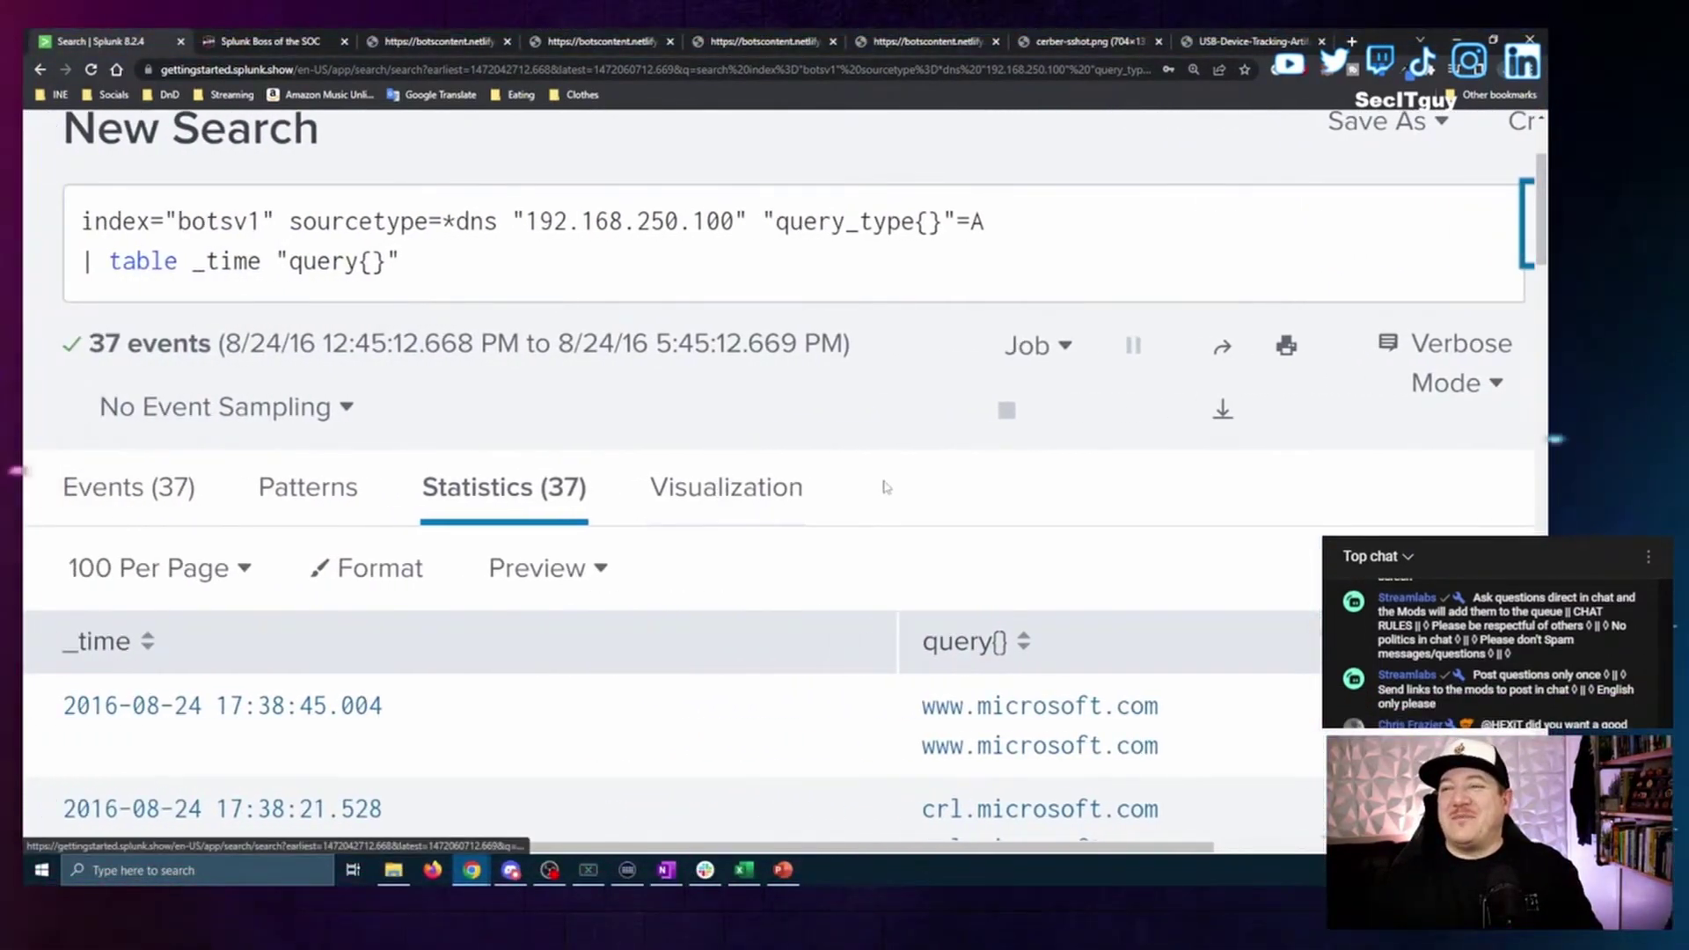
scroll(882, 486, down, 3)
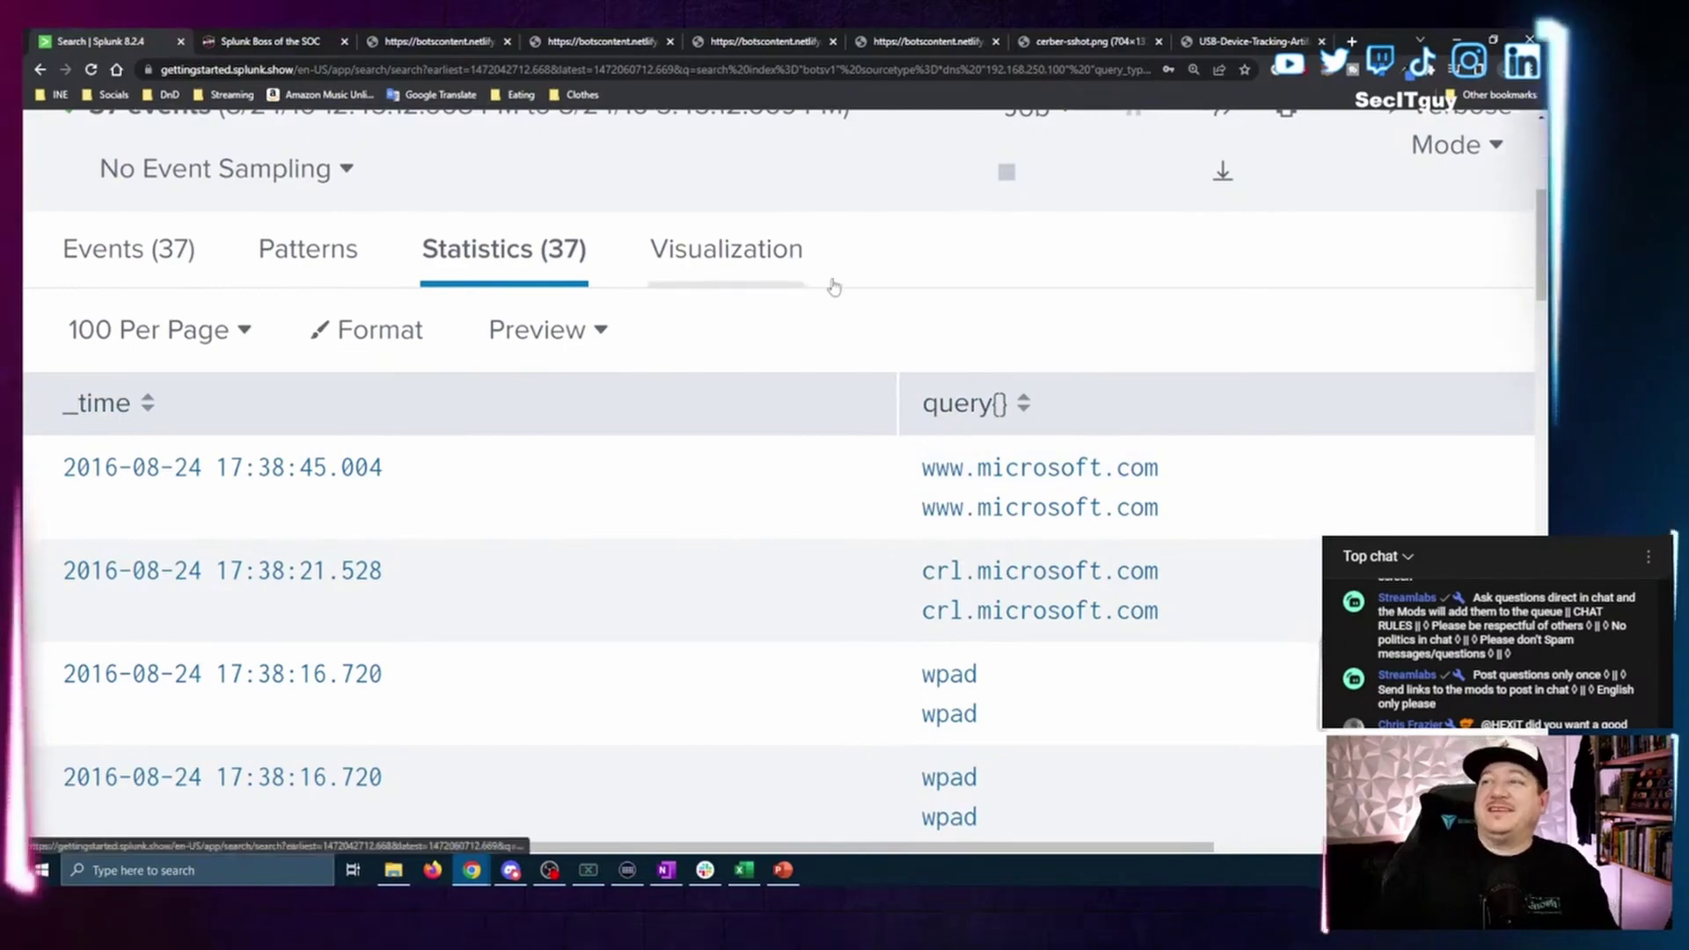
Sort the DNS query results by time in ascending order.
scroll(1399, 389, down, 10)
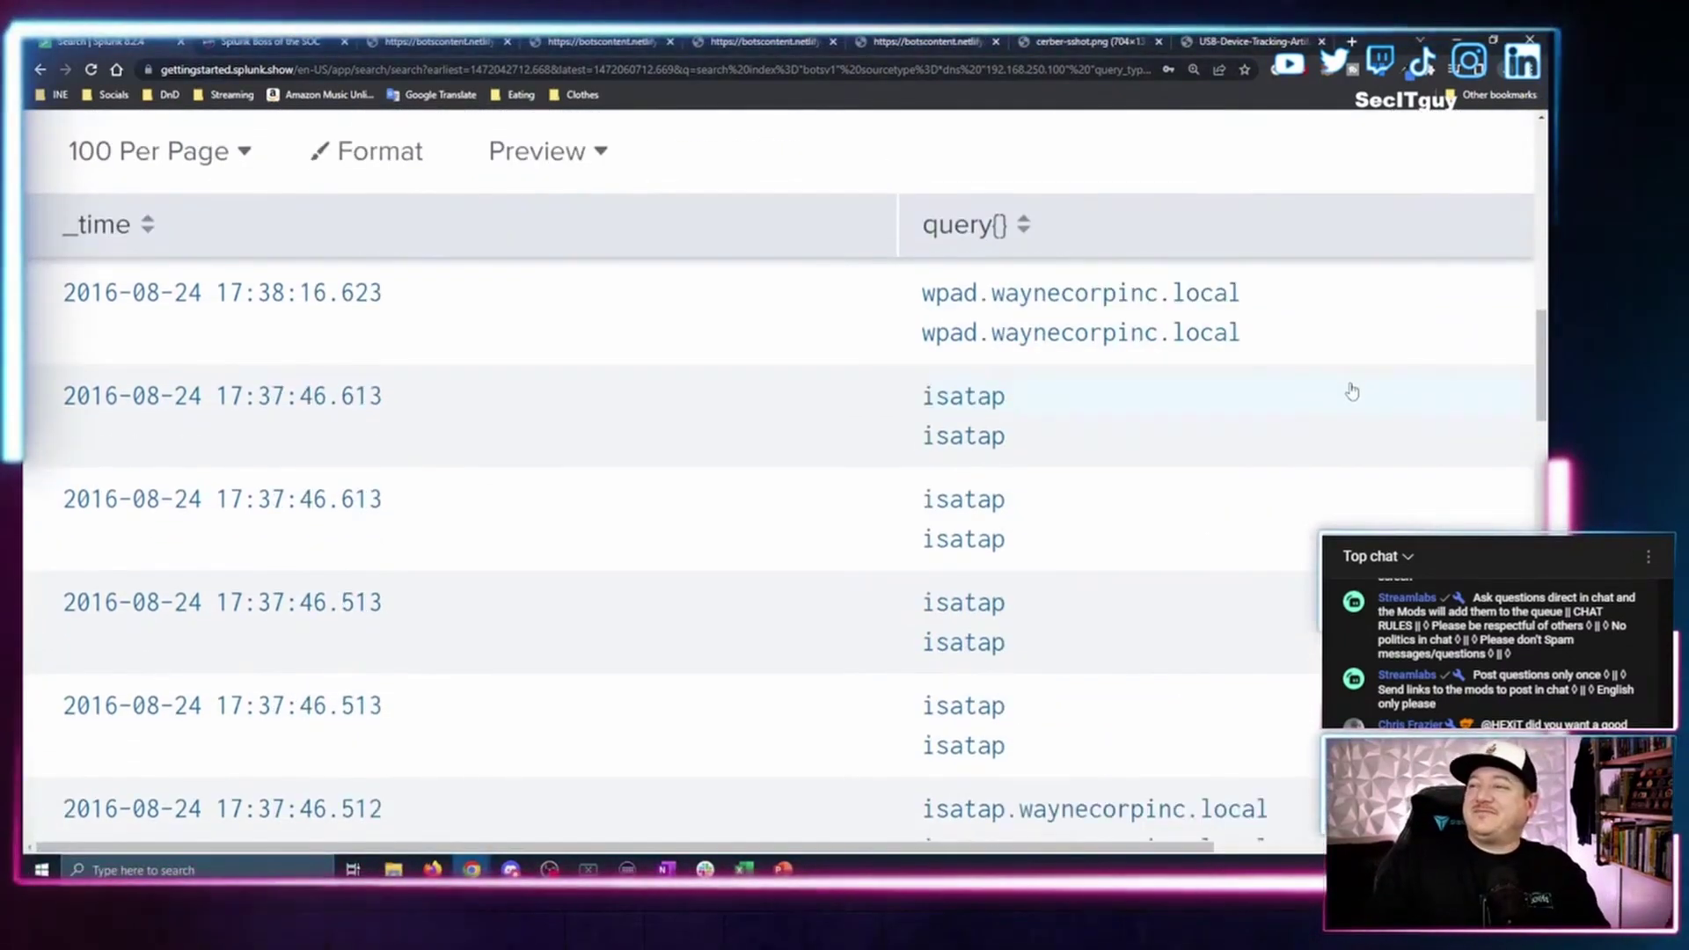
scroll(1352, 391, down, 1)
scroll(1356, 387, up, 10)
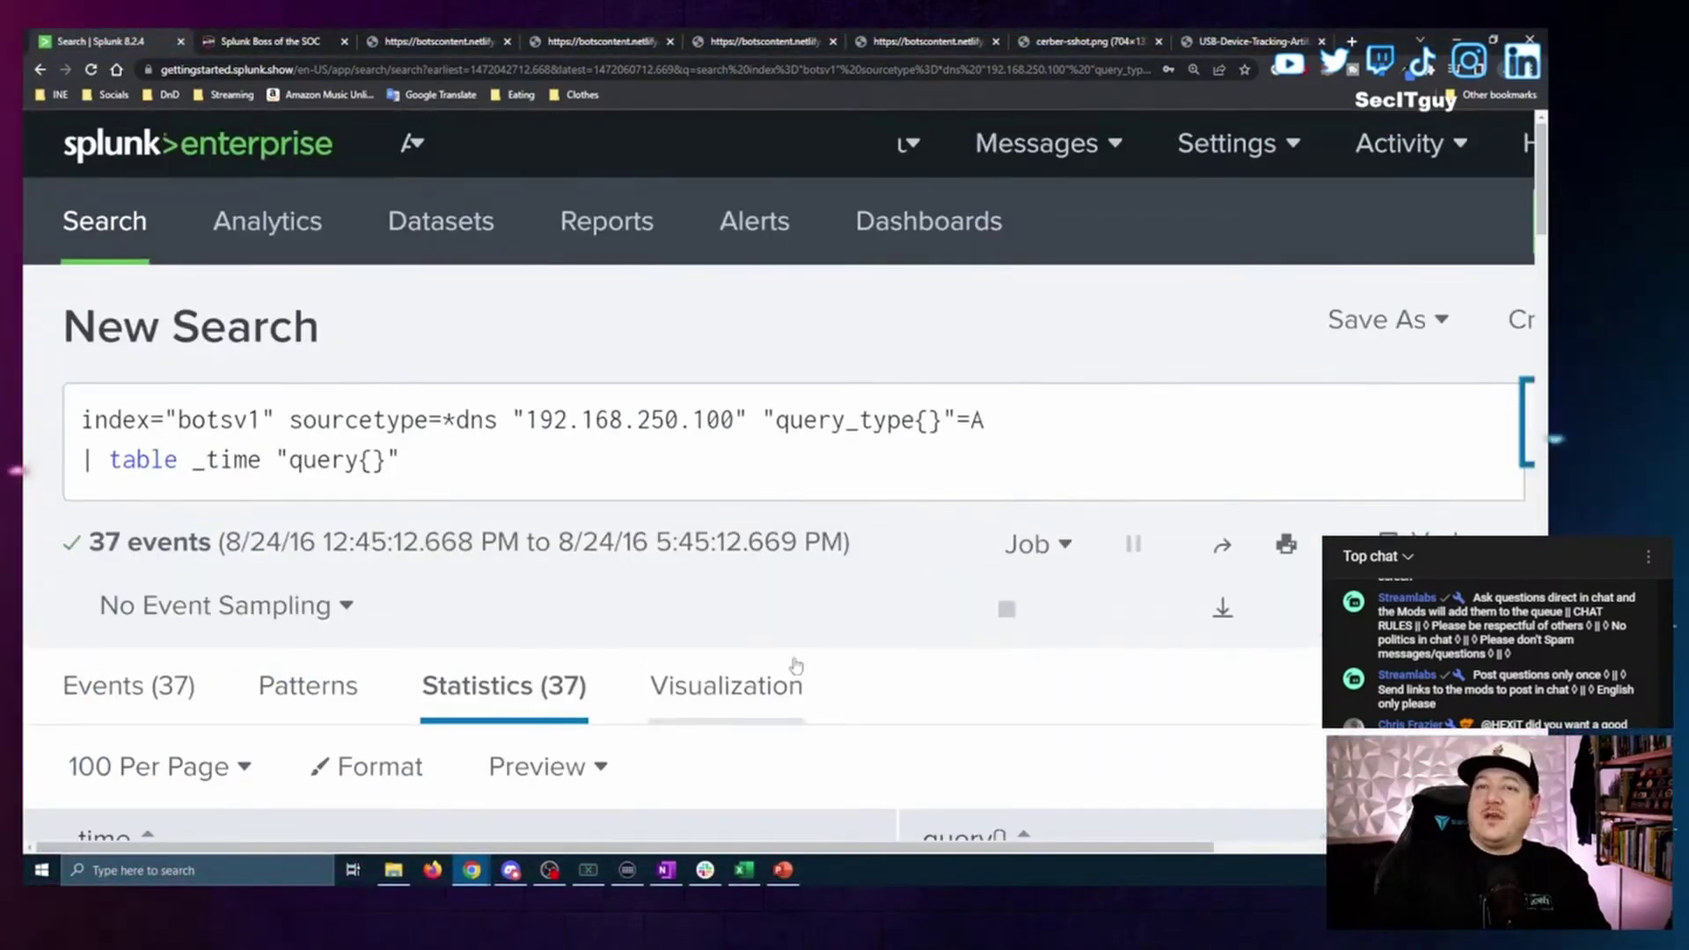
scroll(743, 705, down, 3)
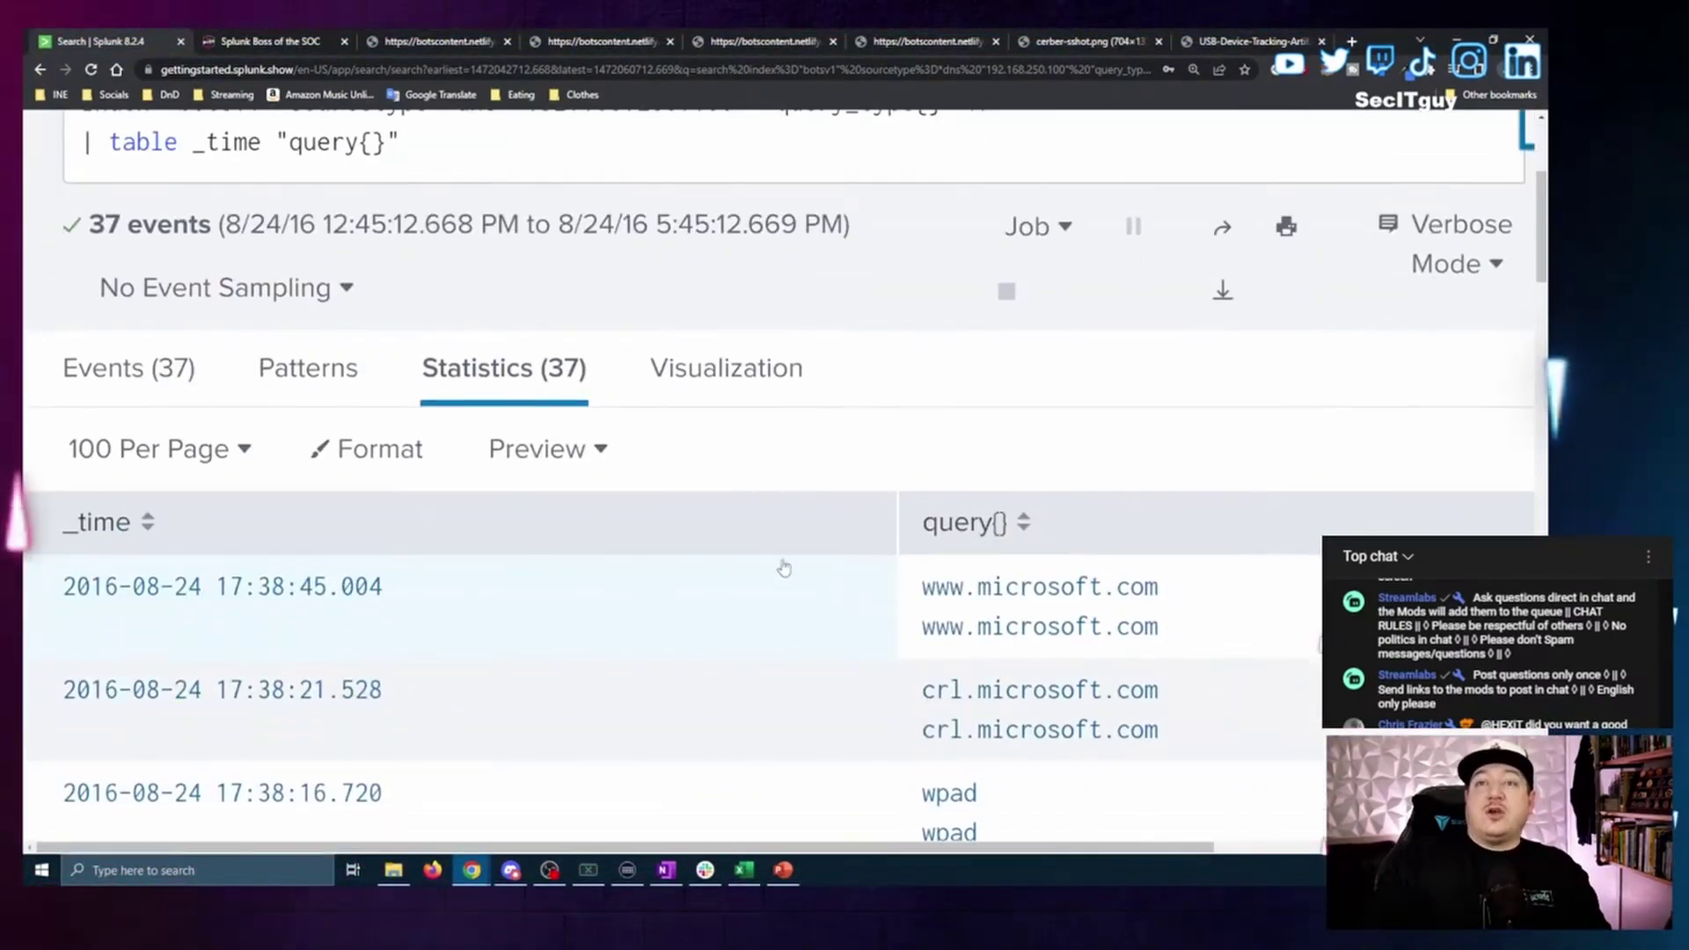
click(286, 540)
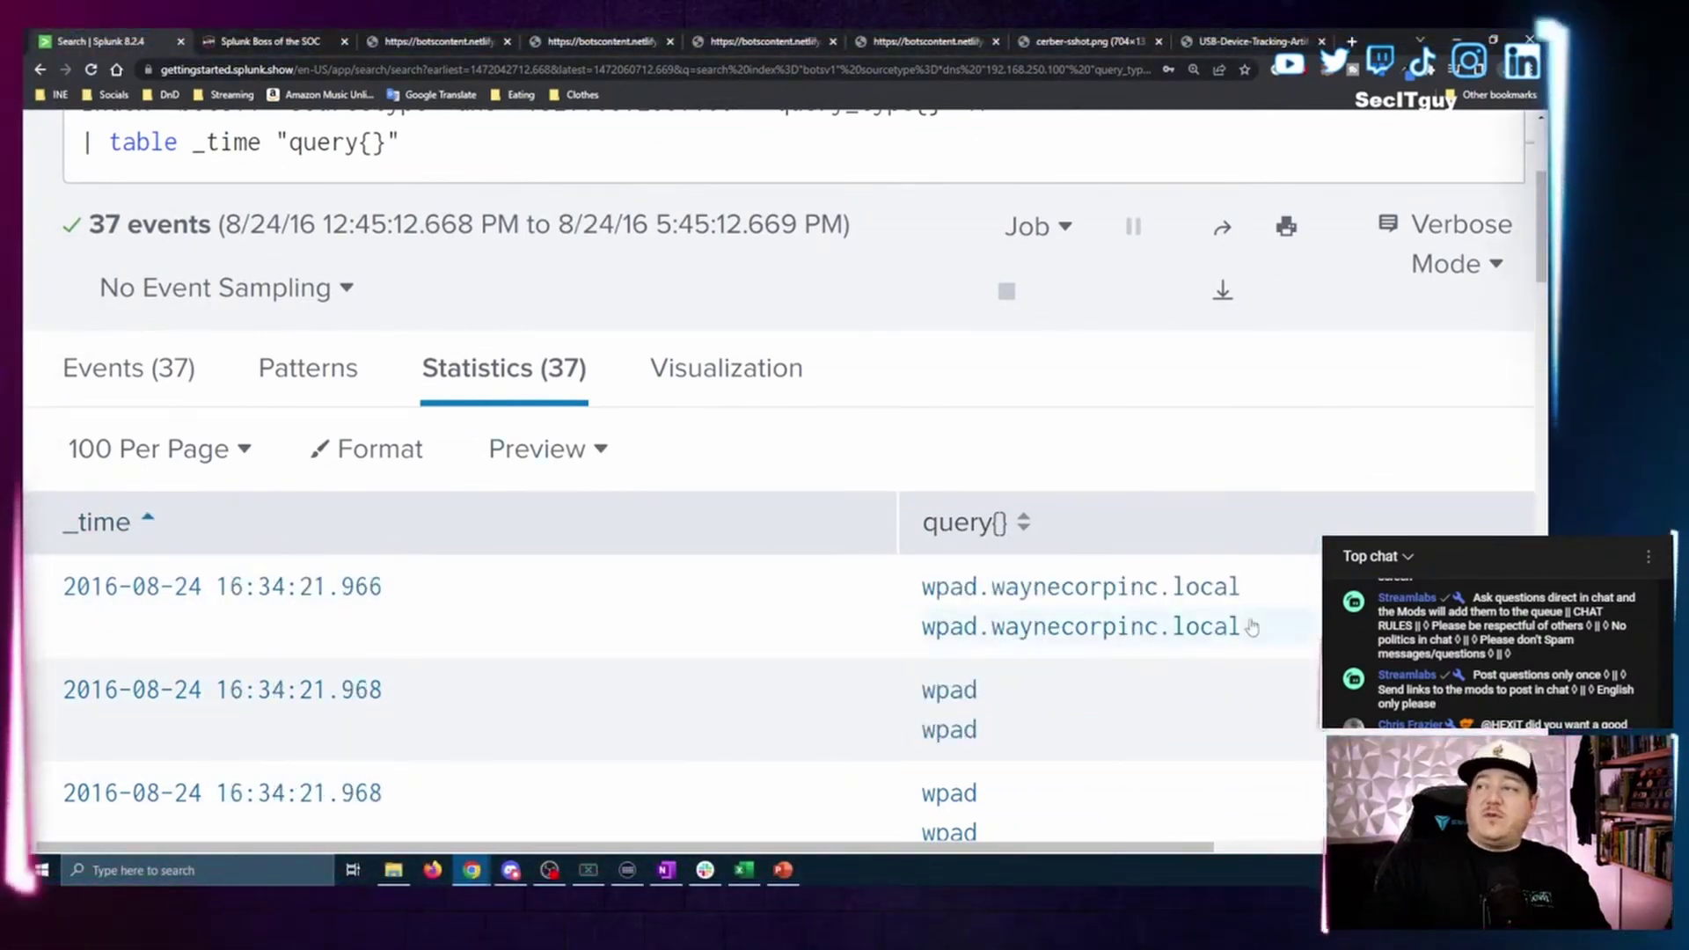
Copy the domain solidaritedeproximite.org from the time-sorted DNS query table.
scroll(1259, 596, down, 8)
scroll(1276, 409, down, 2)
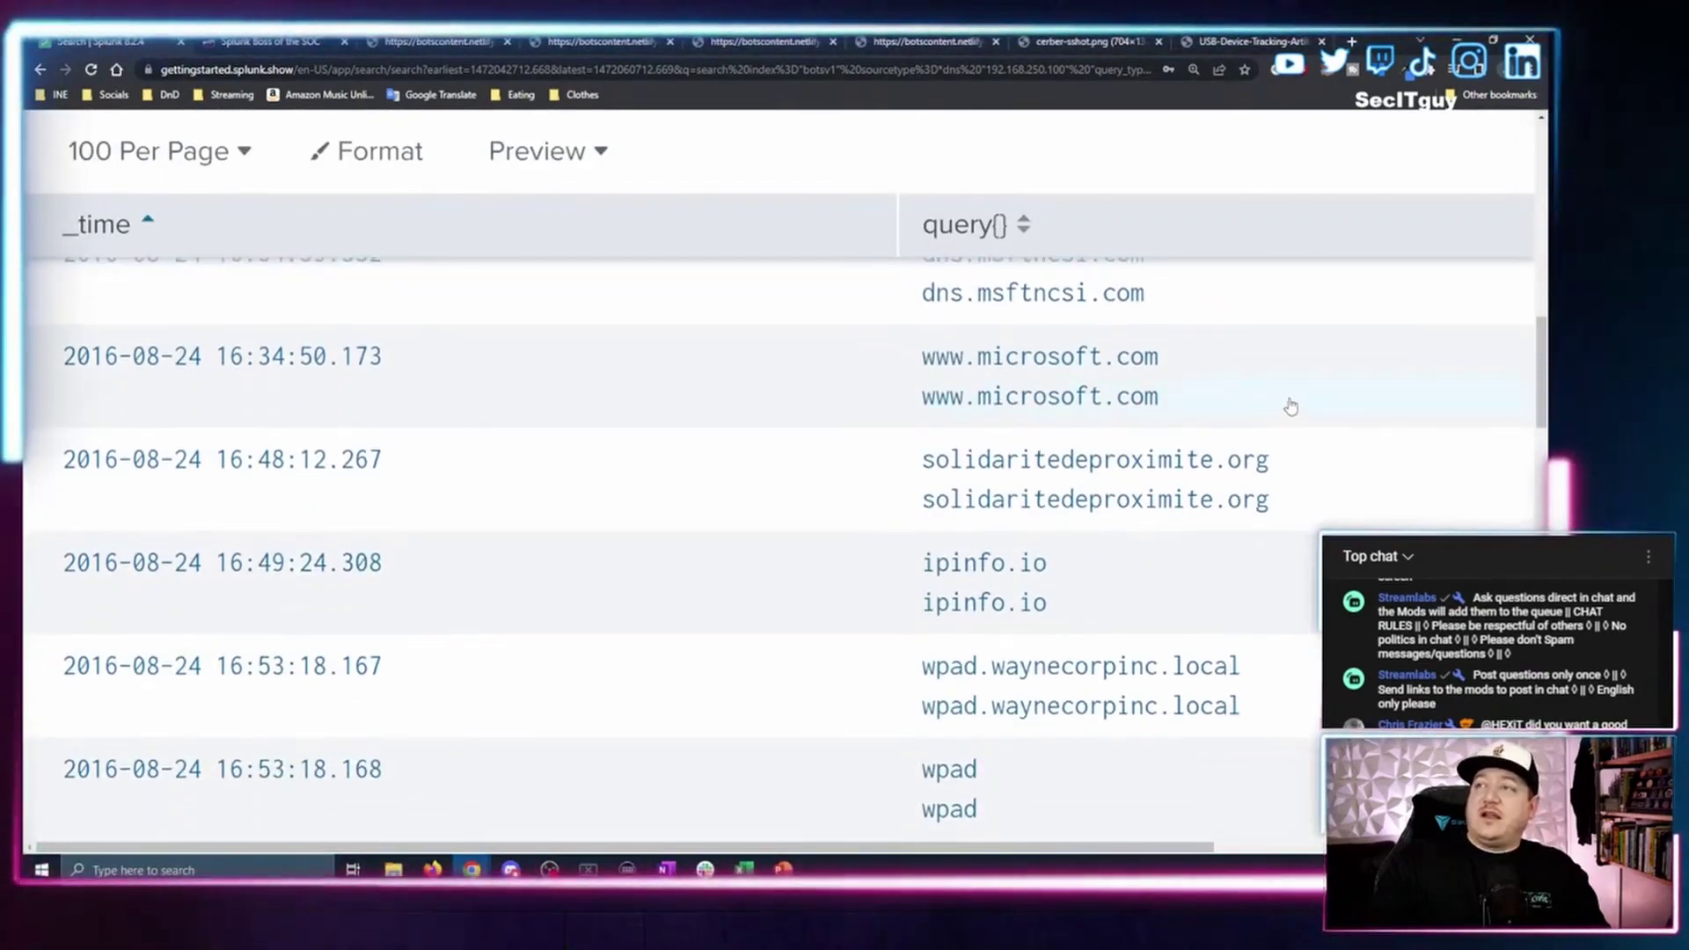
ctrl+scroll(1271, 411, down, 2)
scroll(1074, 426, down, 7)
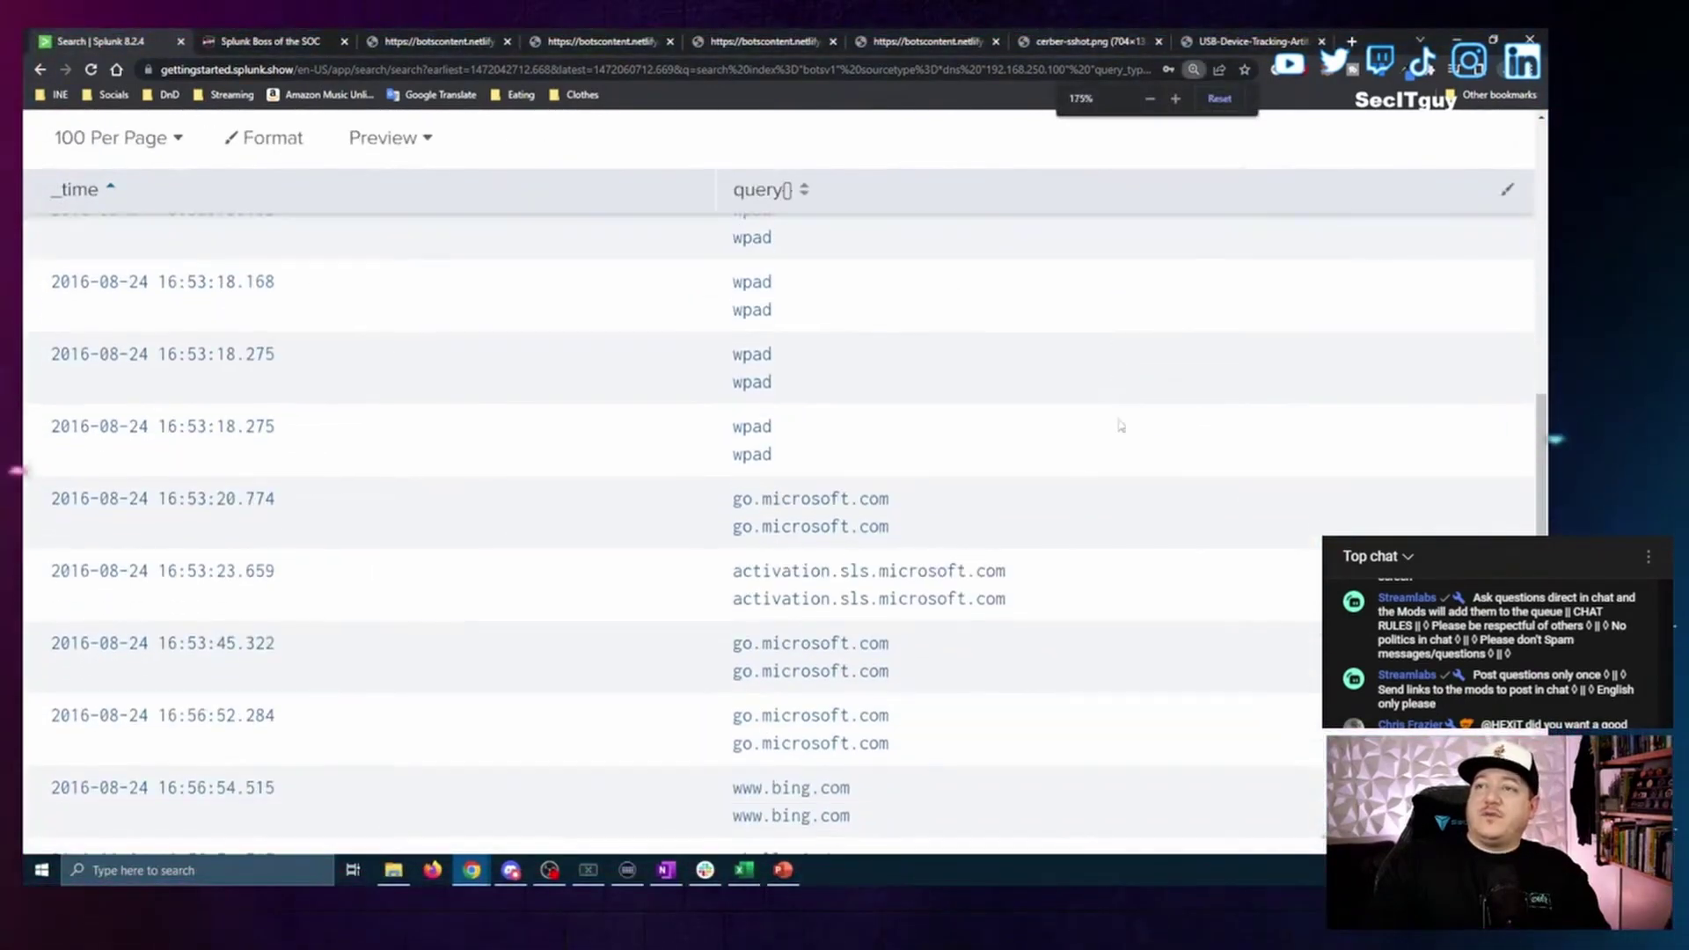
scroll(1116, 426, up, 13)
scroll(1106, 423, up, 3)
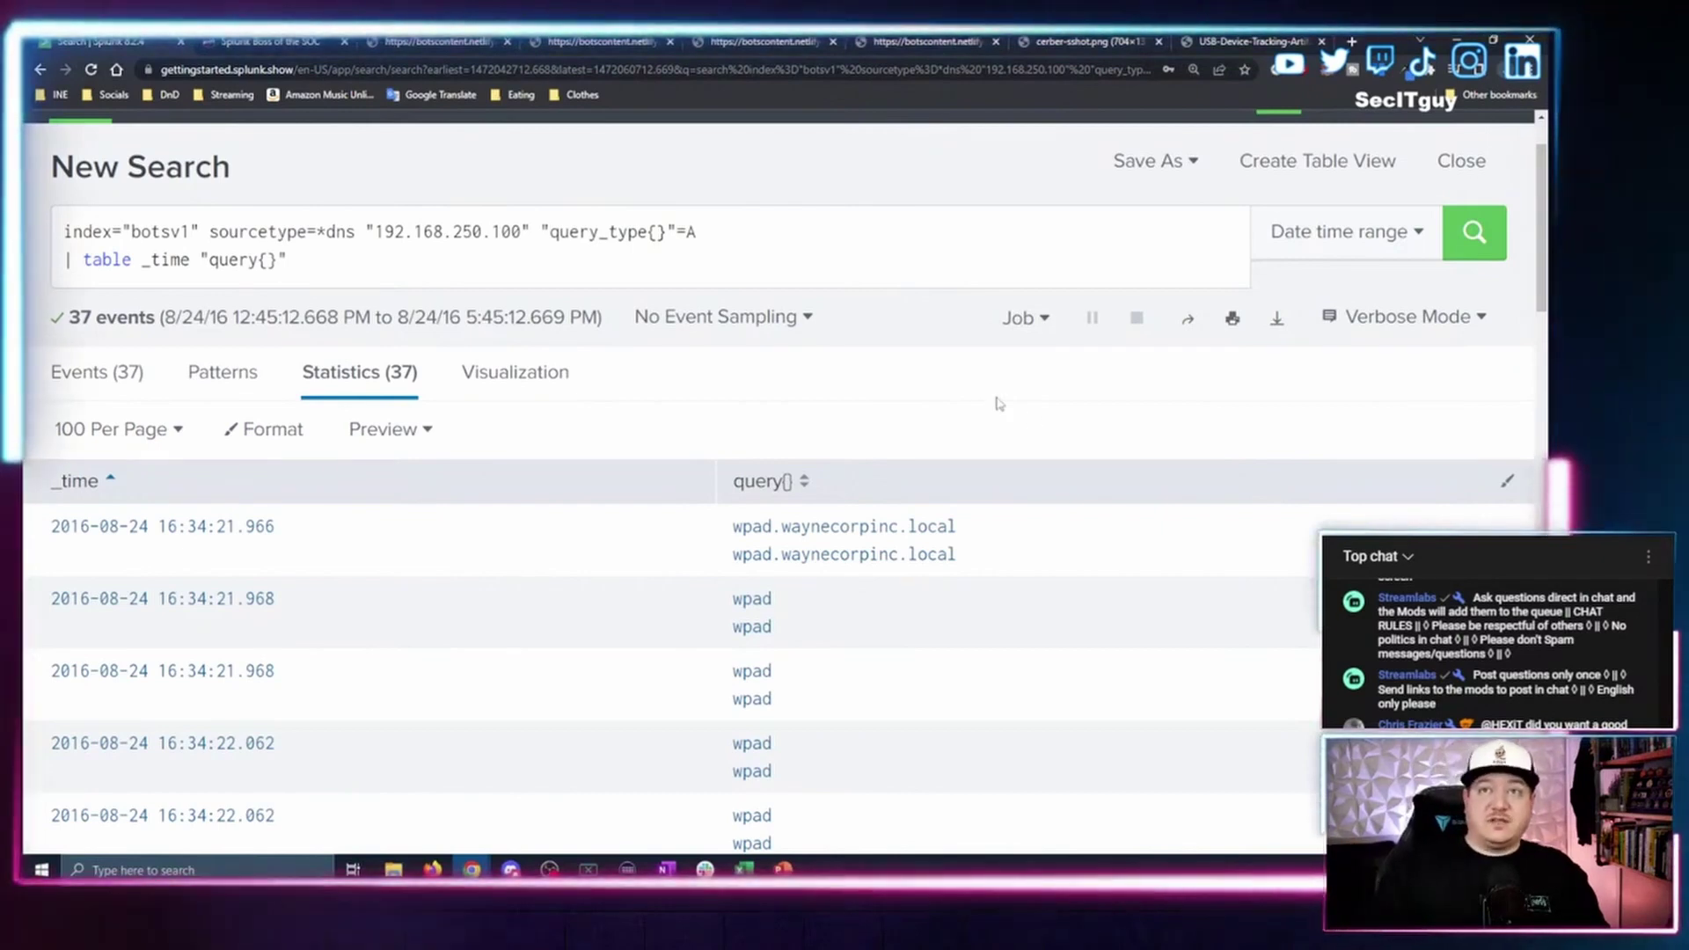
scroll(953, 381, down, 6)
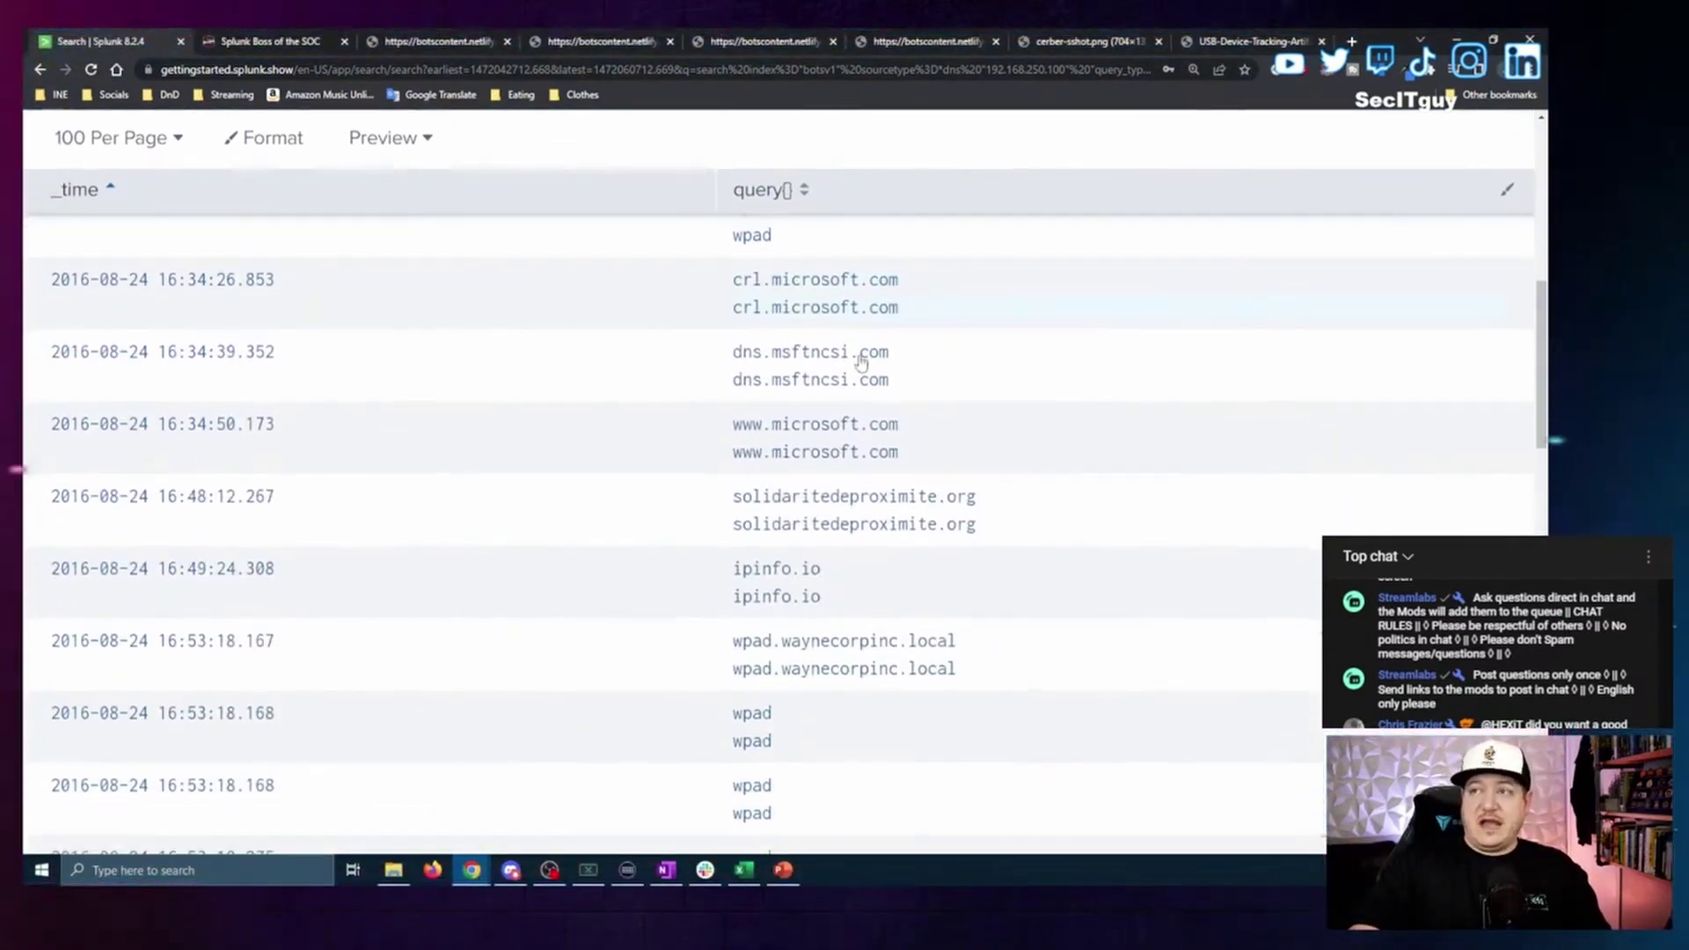
scroll(765, 303, up, 6)
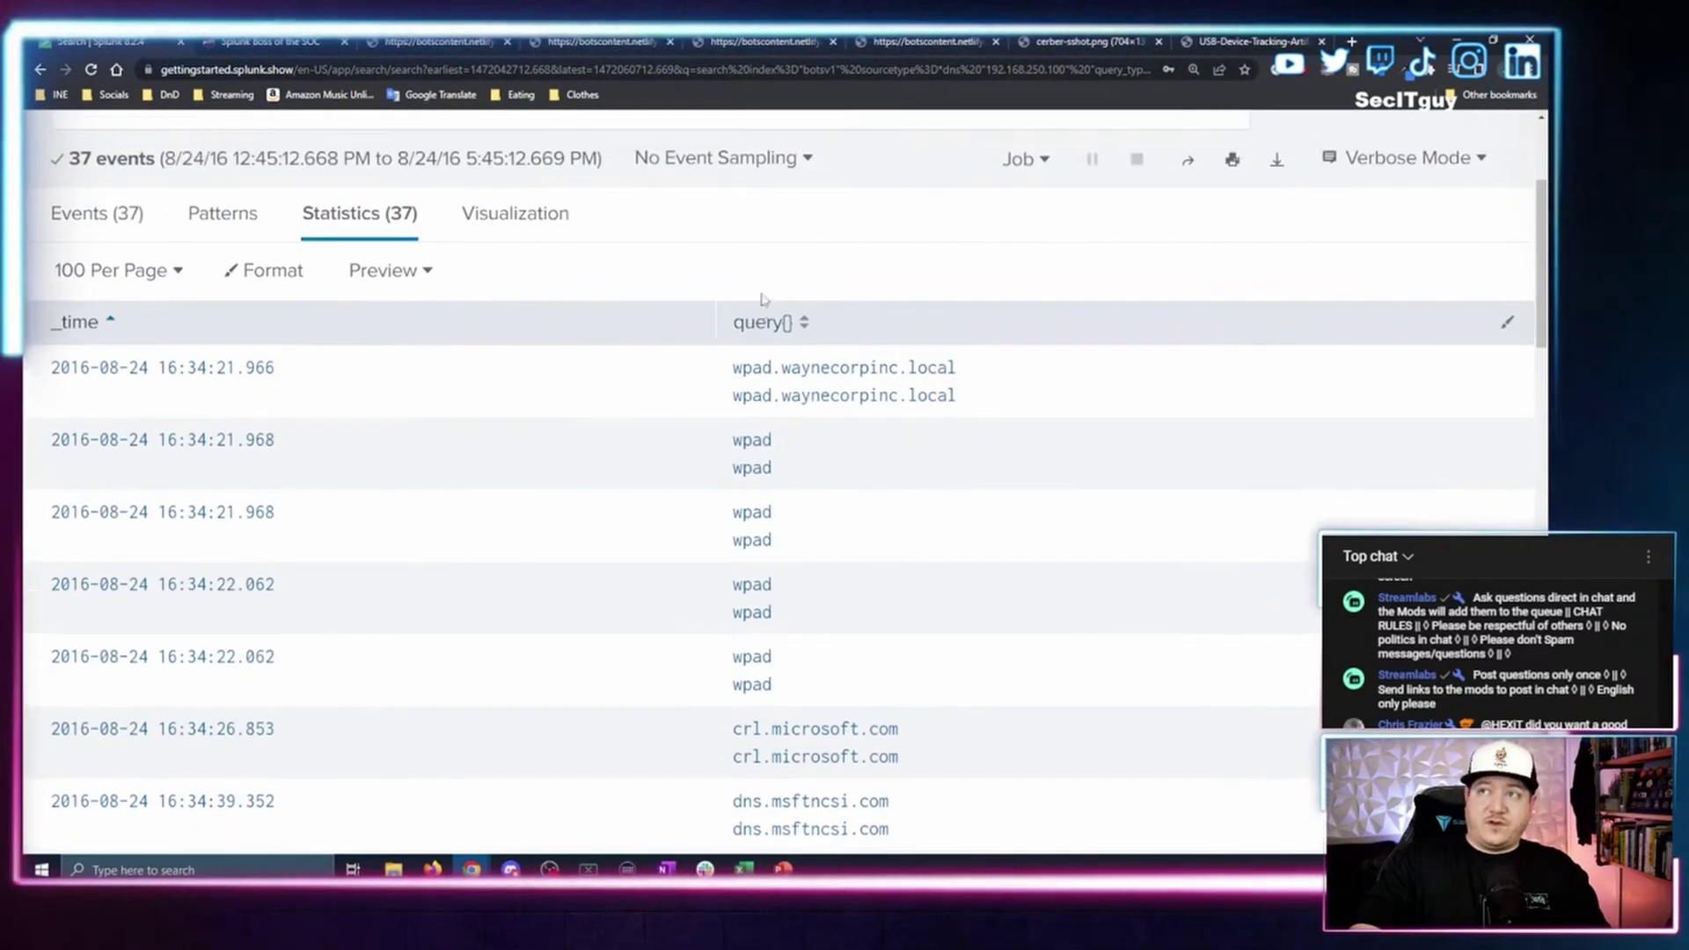
scroll(818, 400, down, 5)
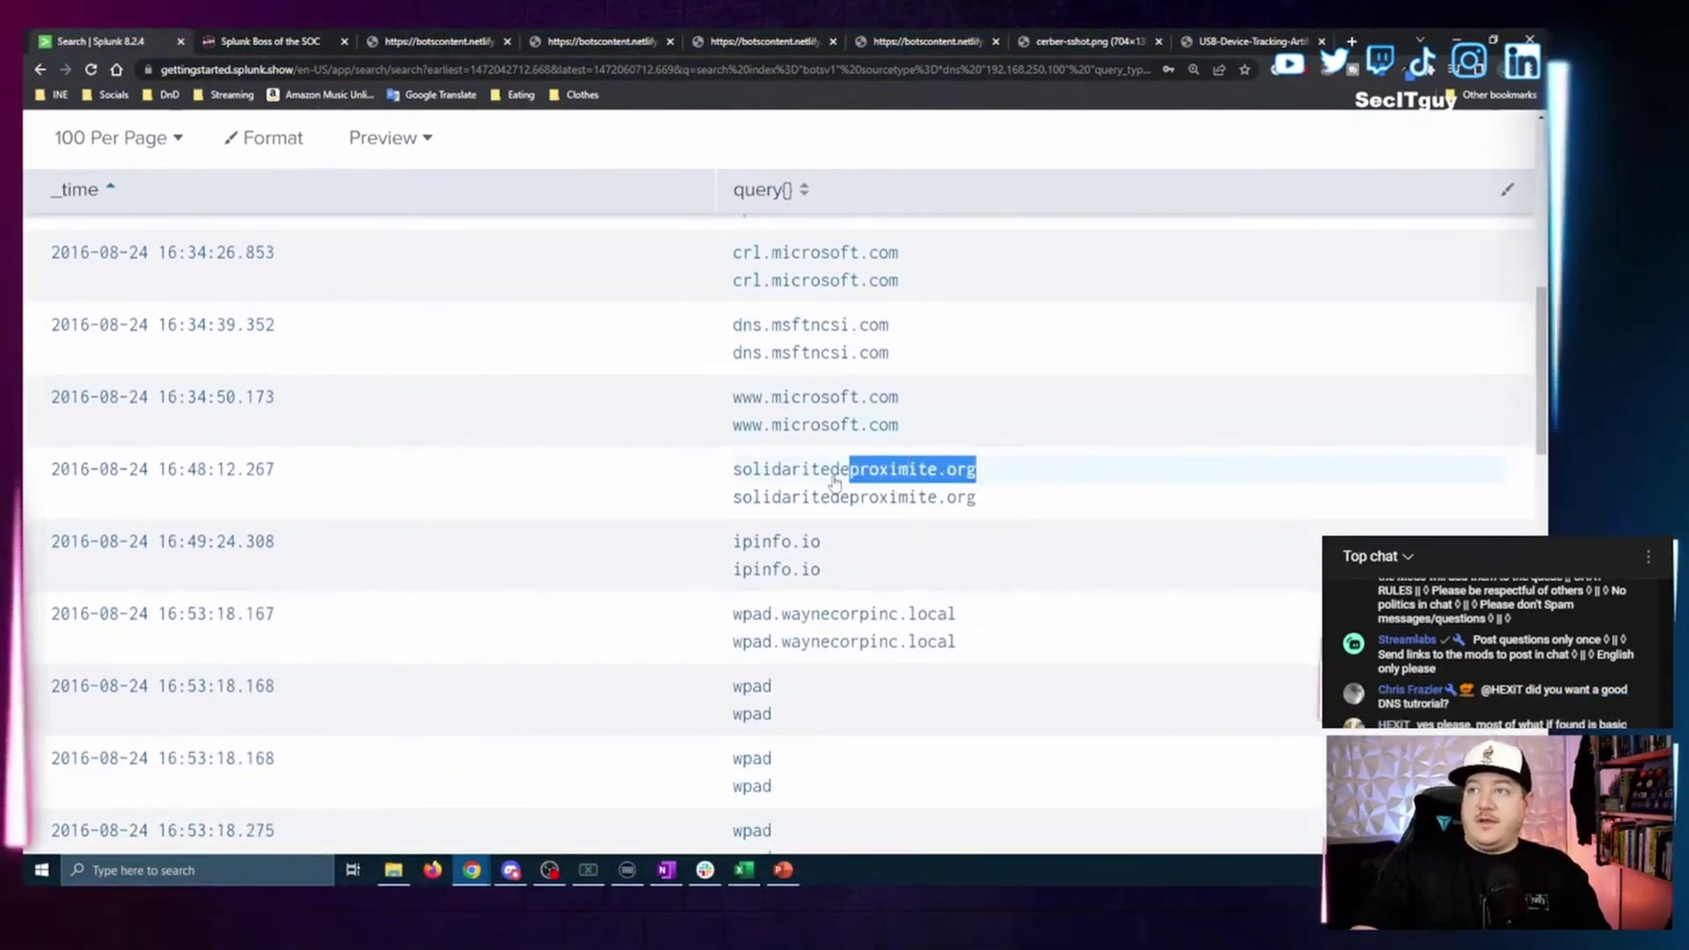
drag(853, 479, 733, 480)
key(ctrl+c)
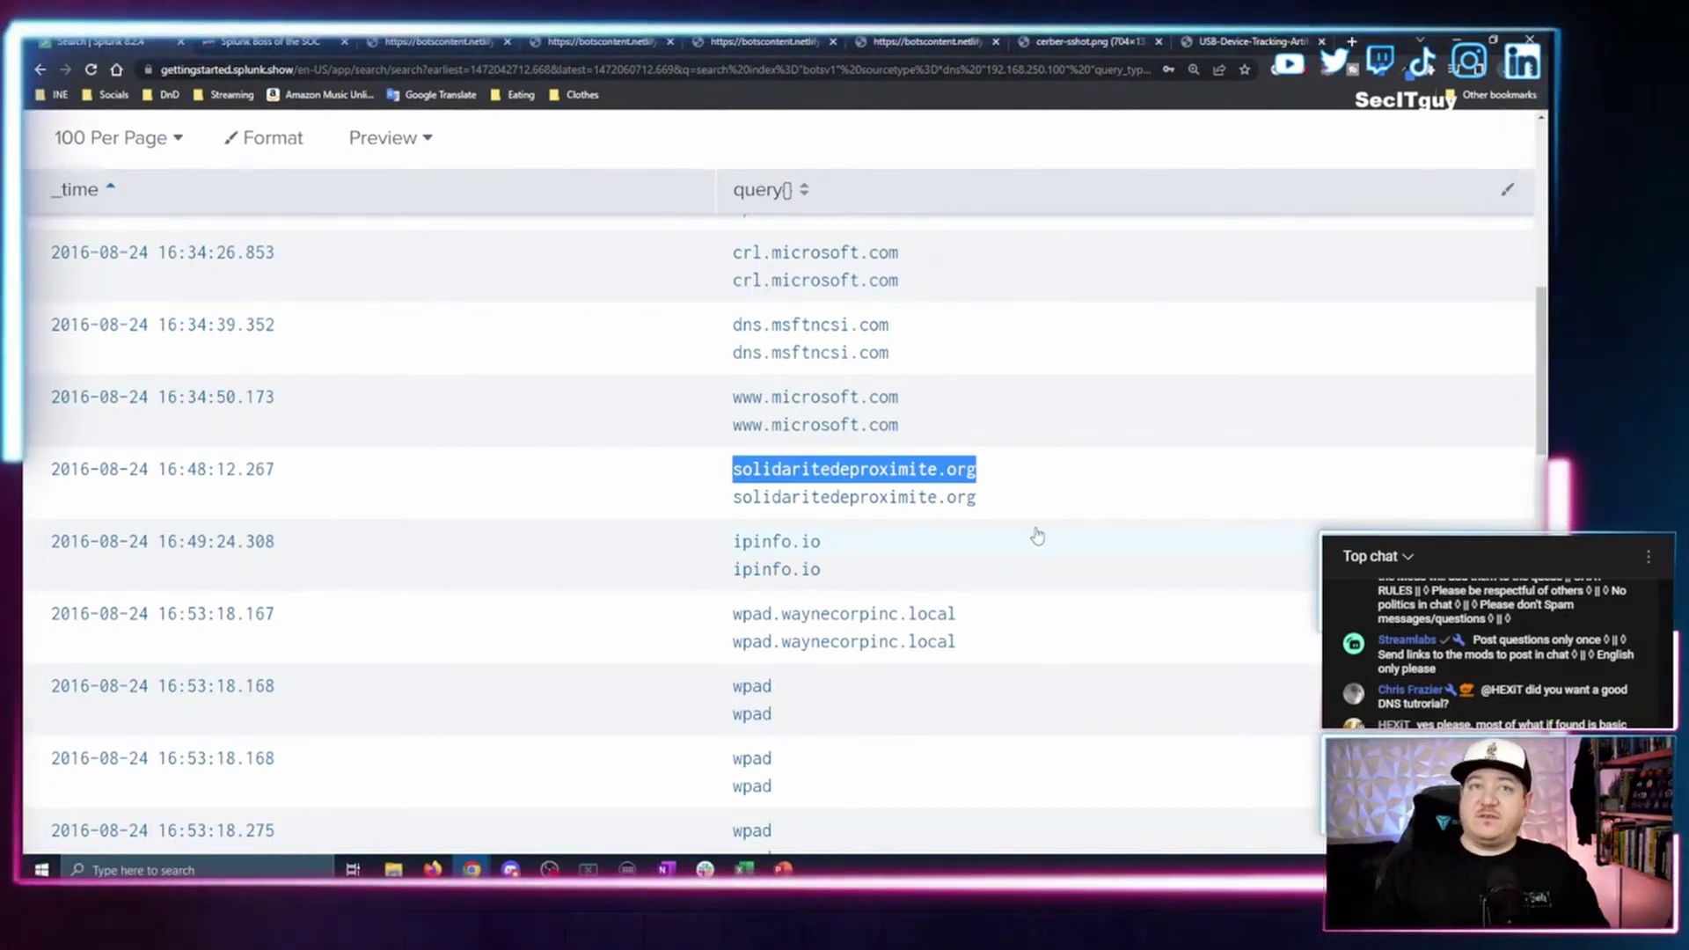
Examine the rest of the time-sorted DNS queries for other suspicious domains.
scroll(1038, 535, down, 15)
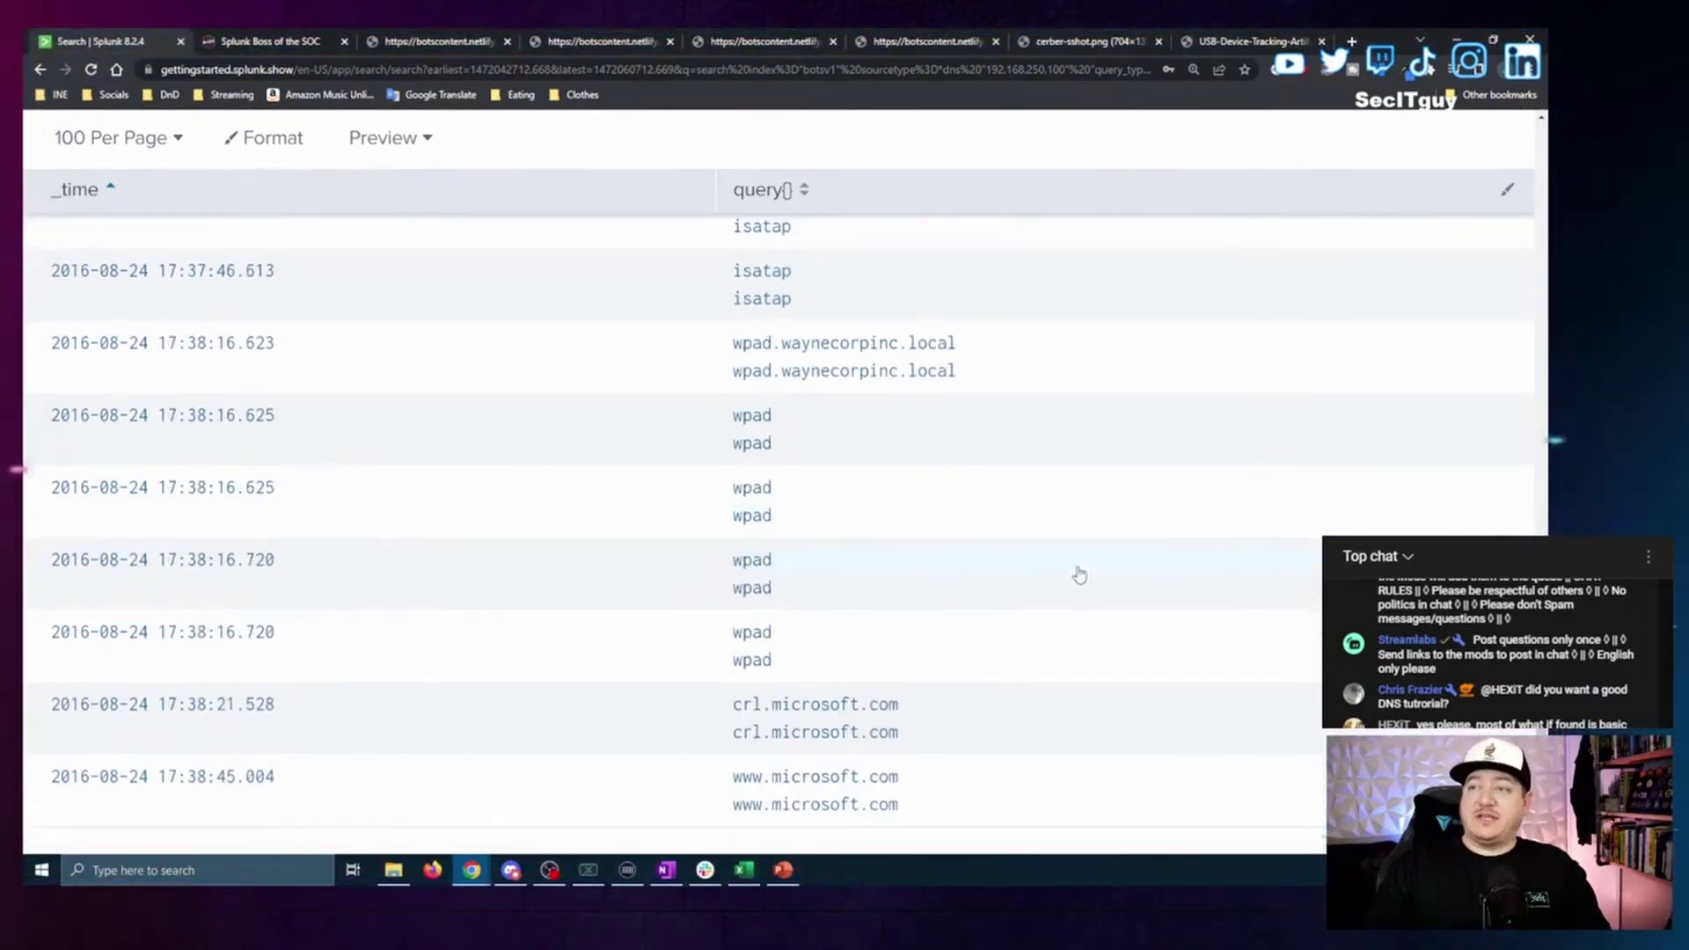
scroll(1075, 575, up, 15)
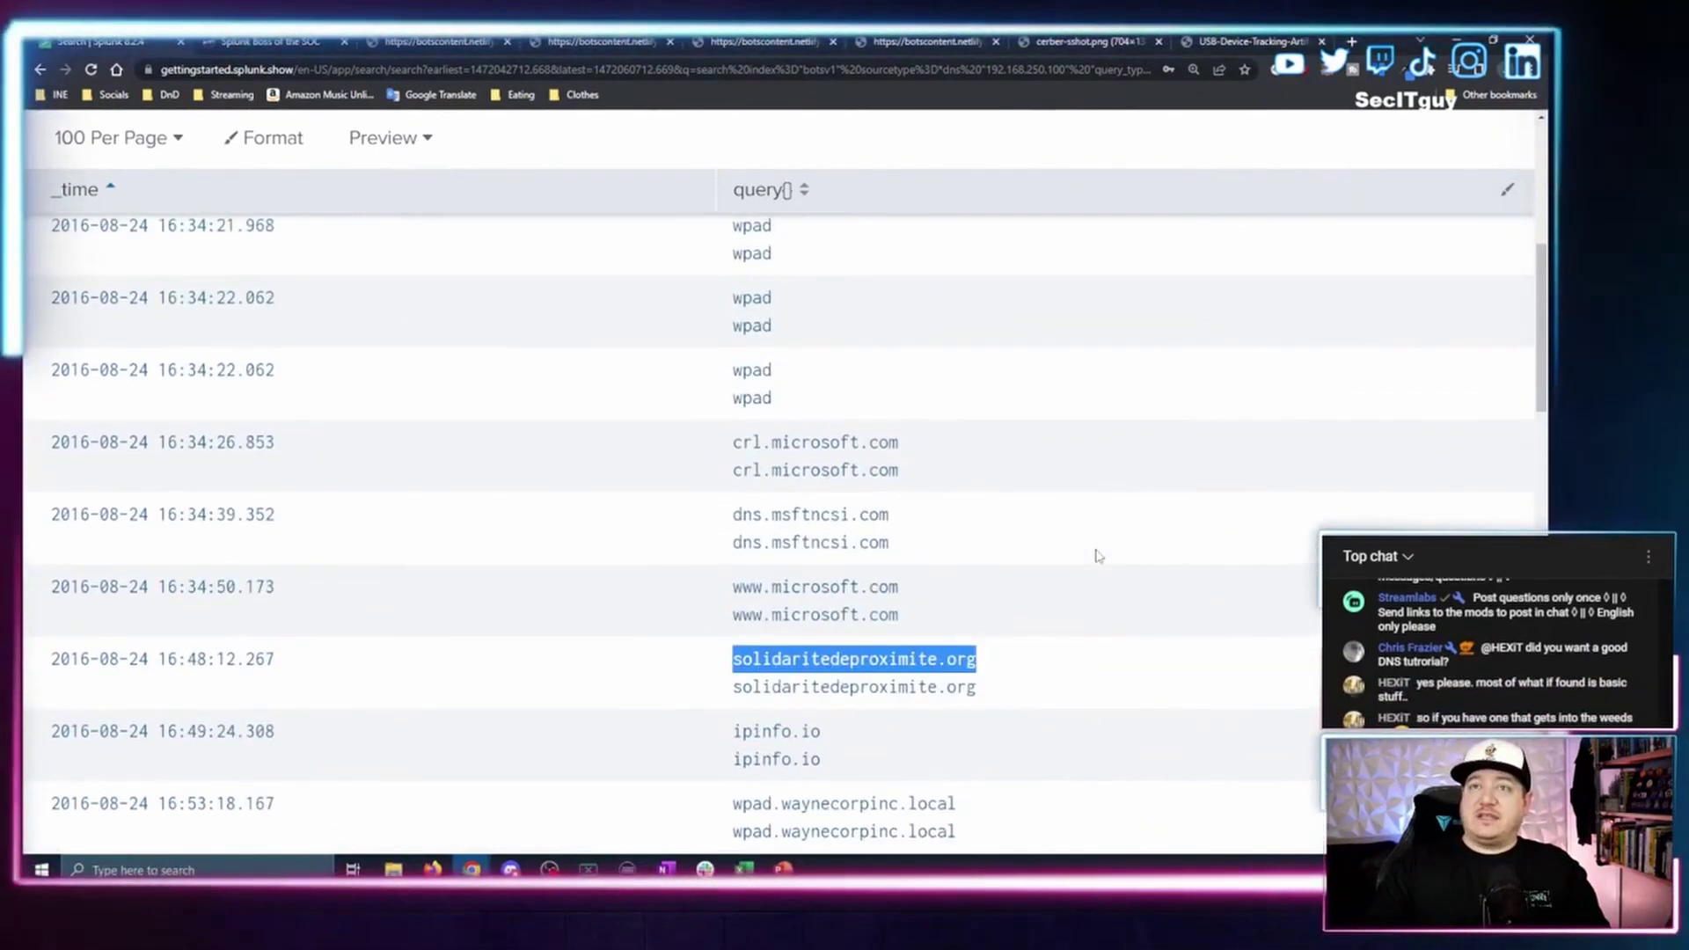
scroll(1098, 556, up, 5)
scroll(649, 483, down, 3)
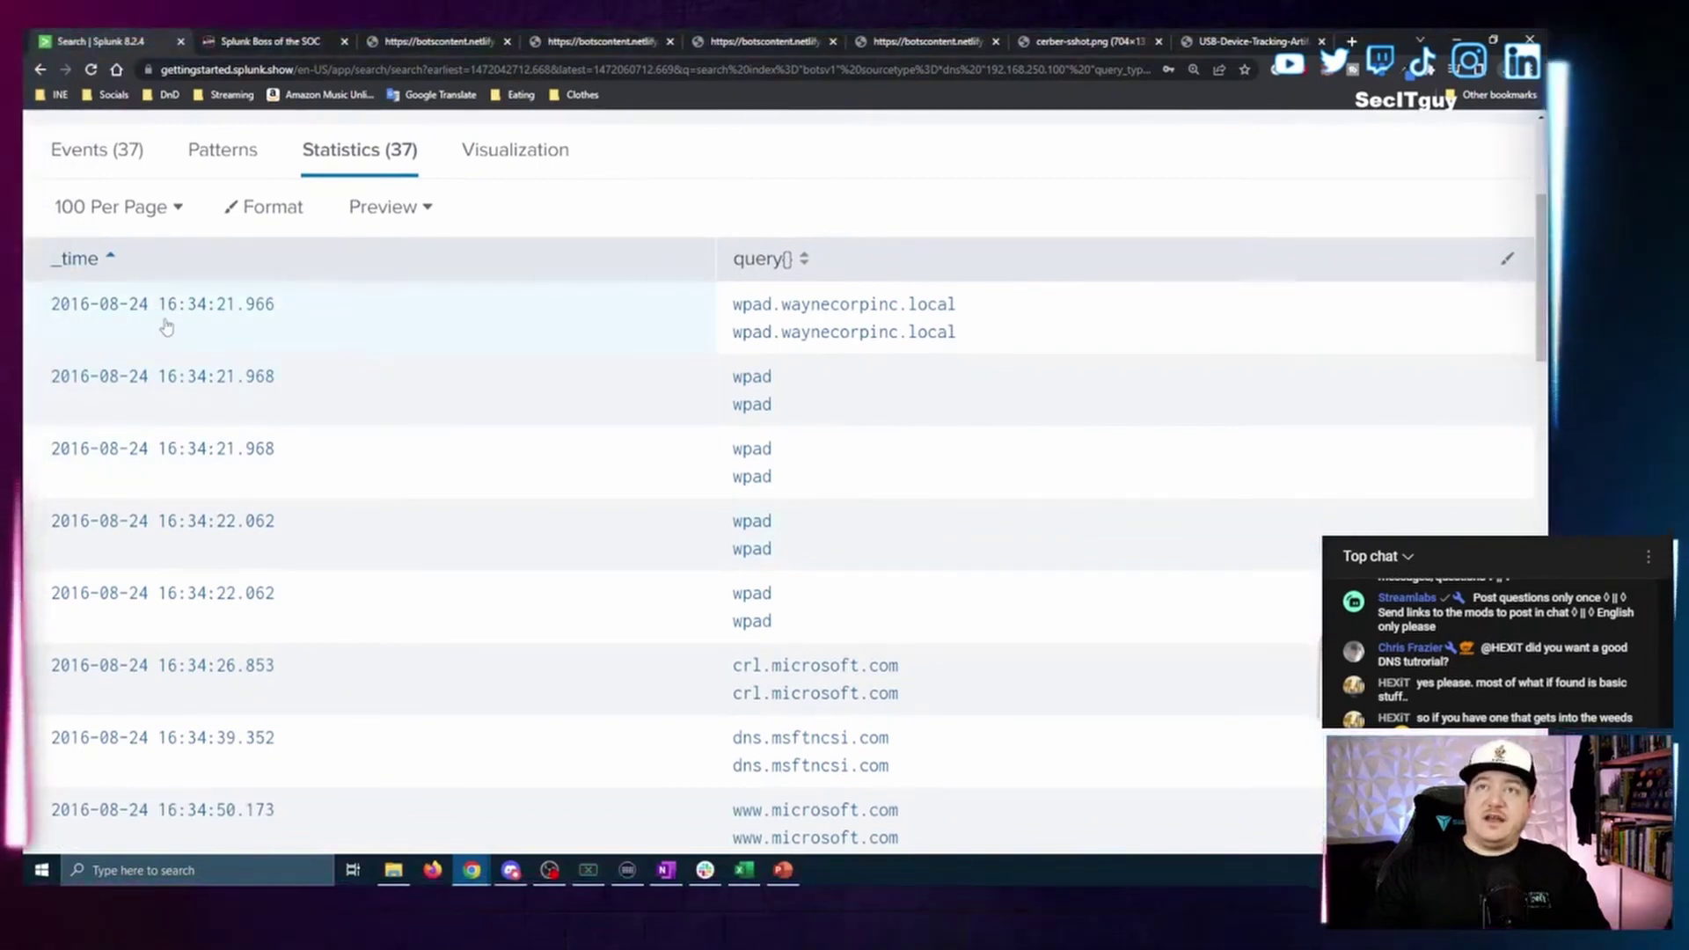
scroll(407, 517, down, 5)
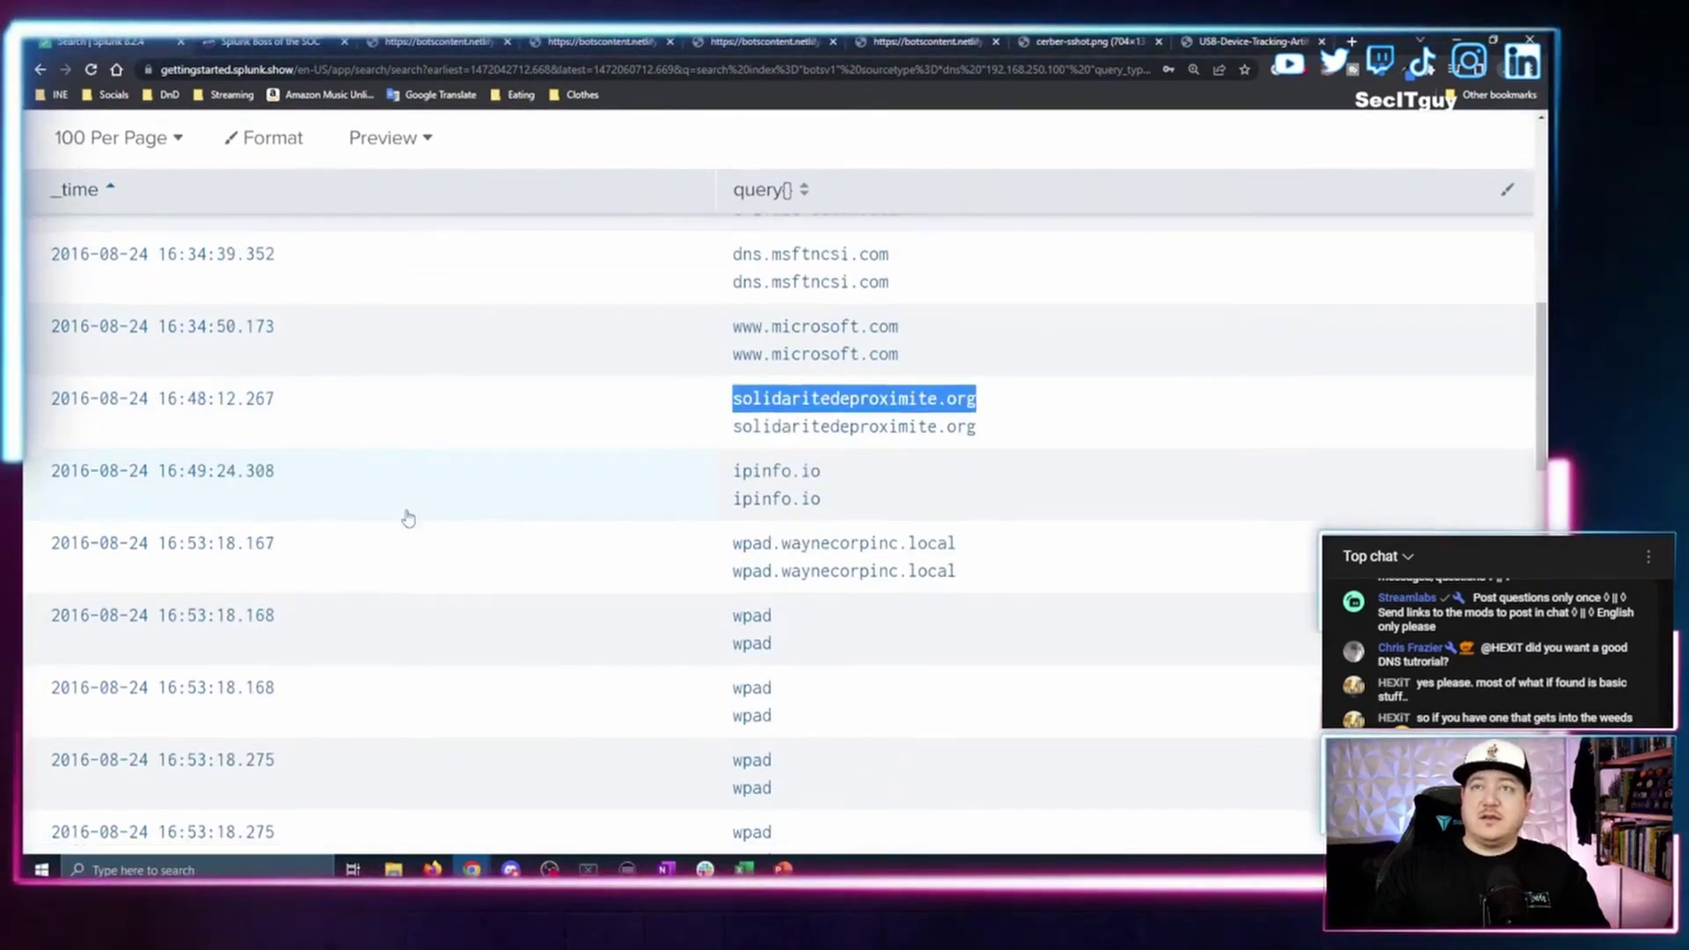
scroll(407, 505, up, 3)
scroll(226, 381, up, 5)
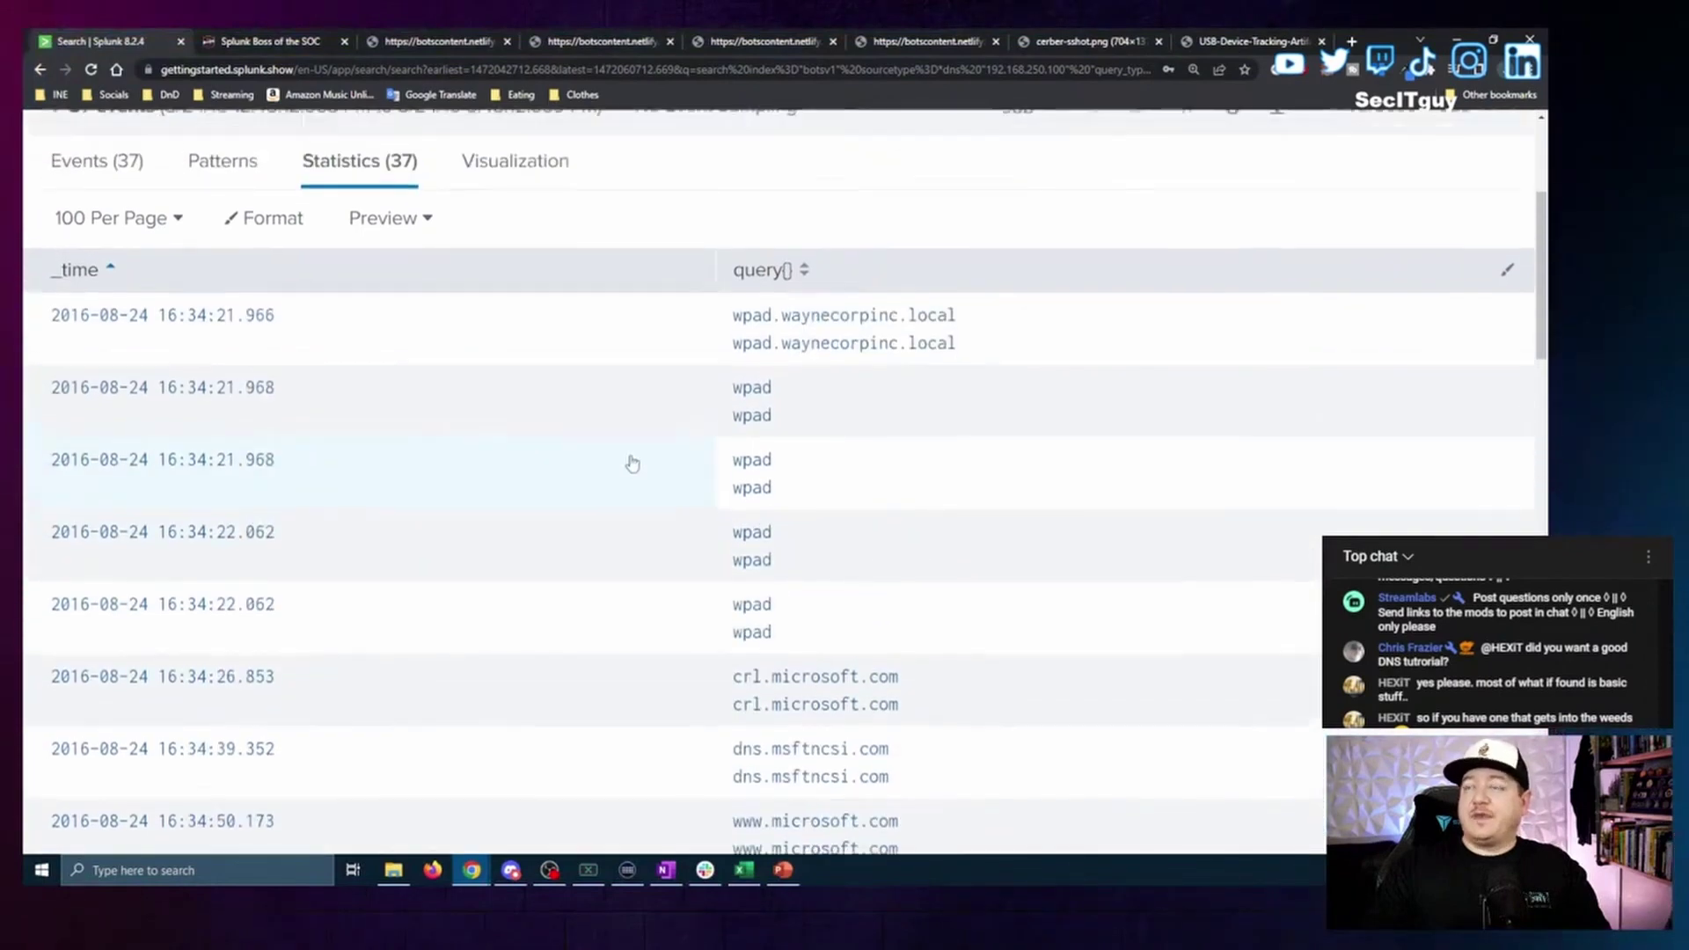
Switch to the Boss of the SOC page and submit solidaritedeproximite.org as the answer to question #203.
click(264, 41)
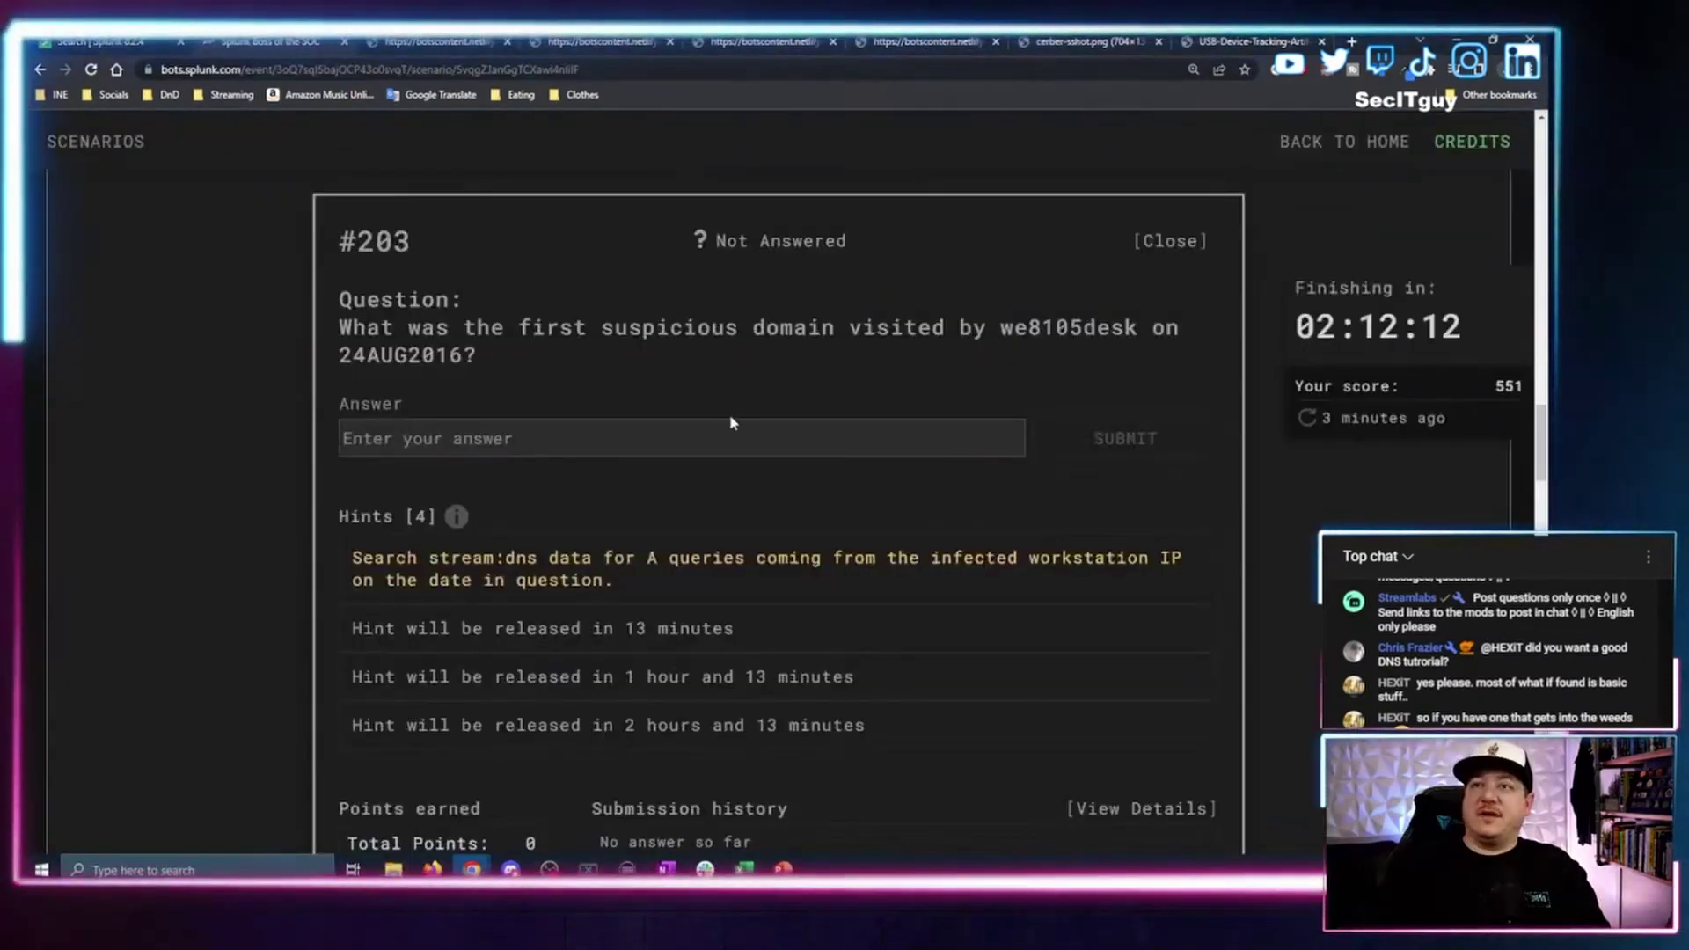
click(708, 438)
key(ctrl+v)
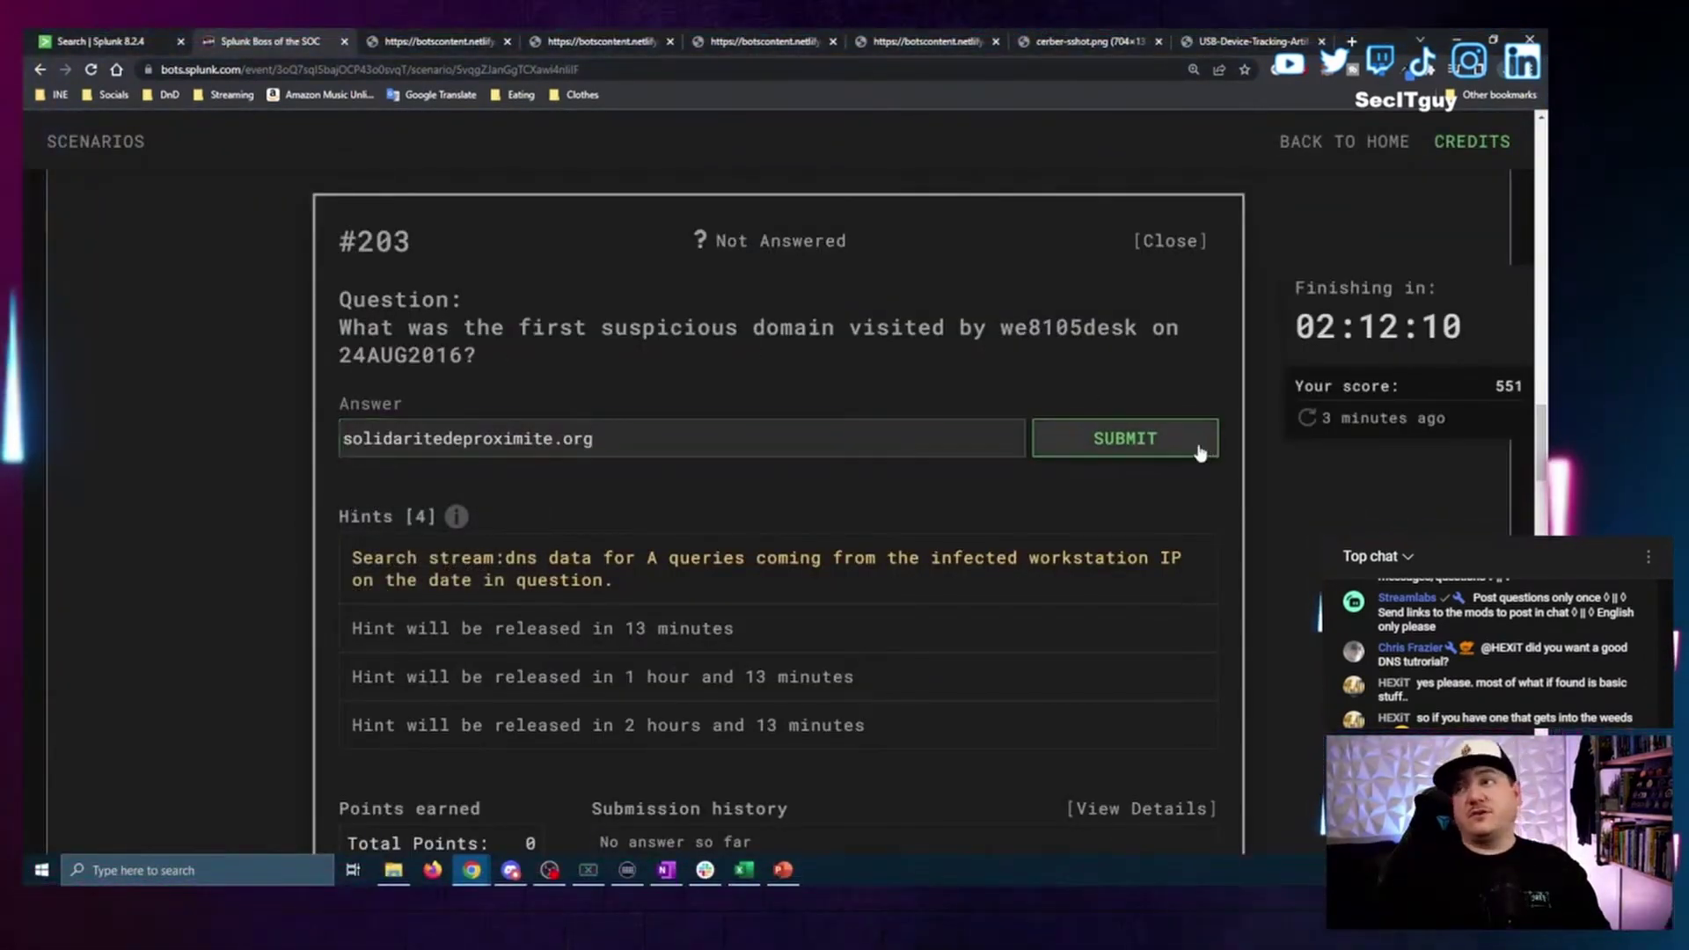
click(1135, 438)
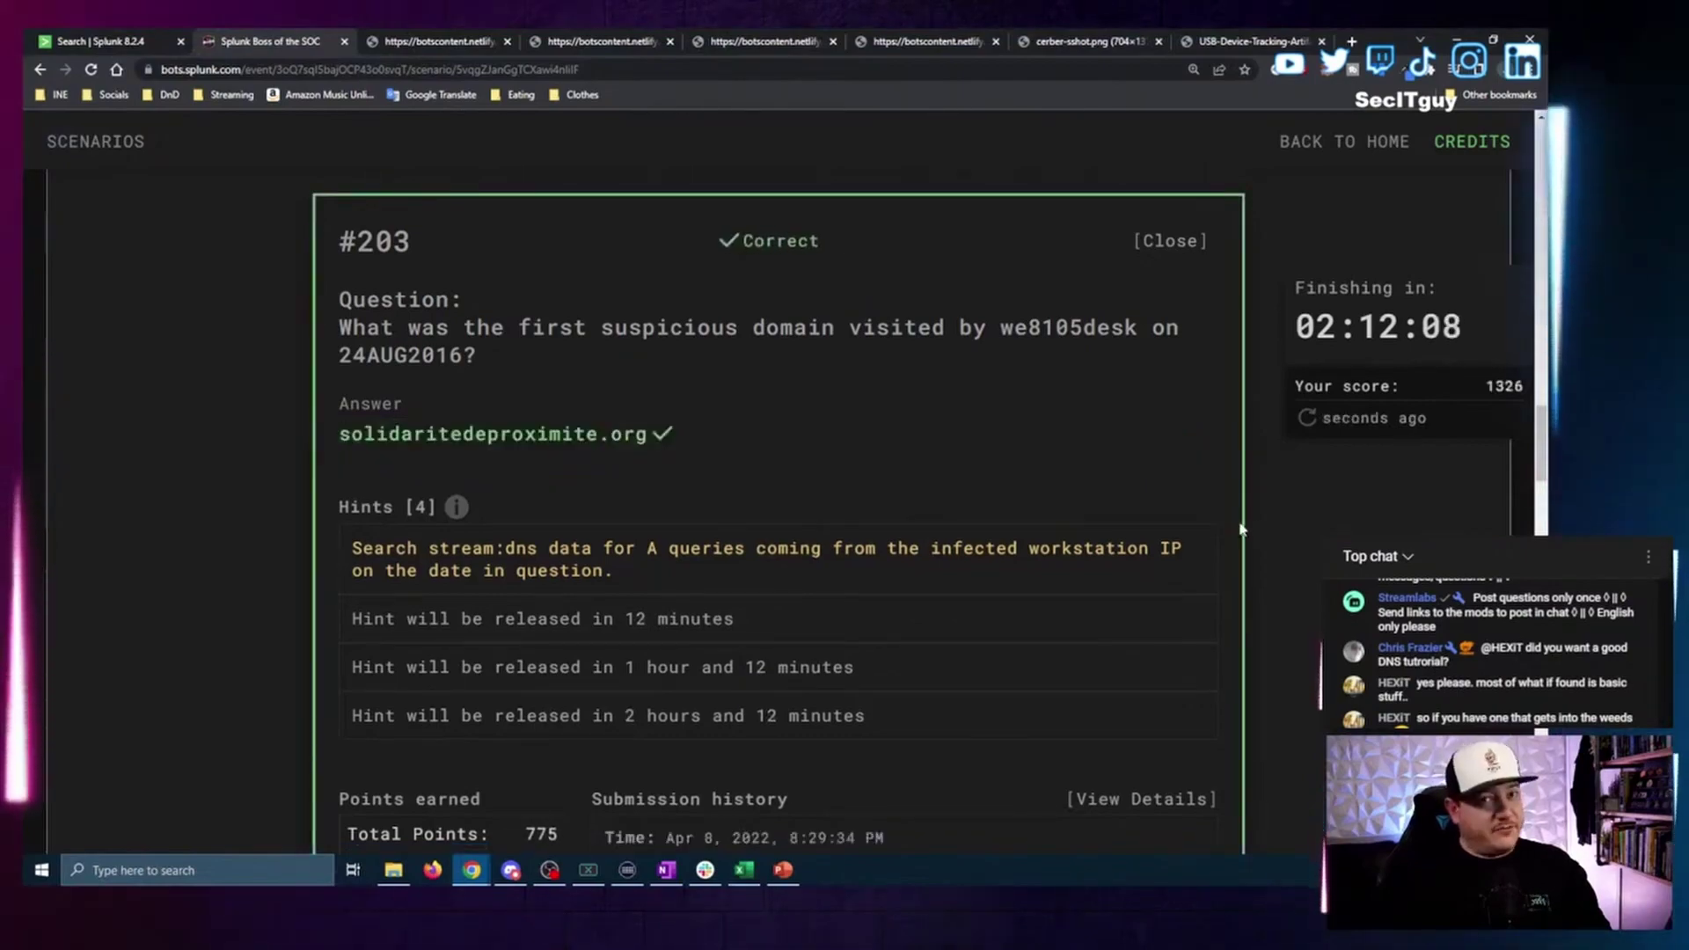
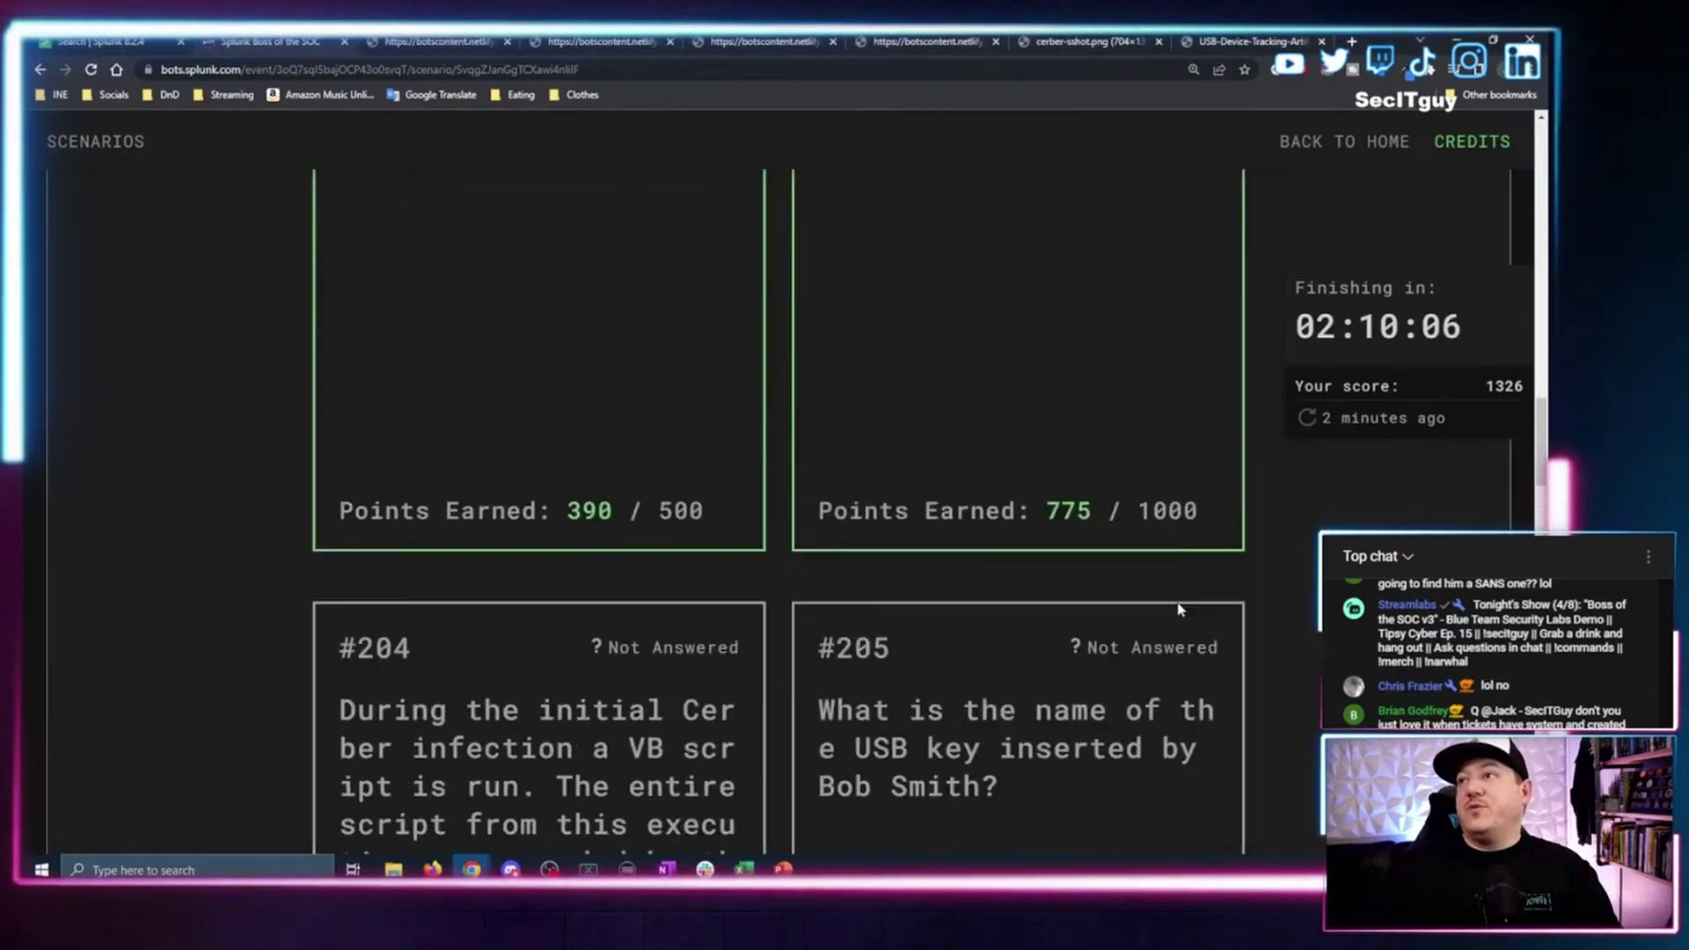
Open question #205 about the name of the inserted USB key.
scroll(1018, 422, up, 5)
scroll(1029, 422, down, 10)
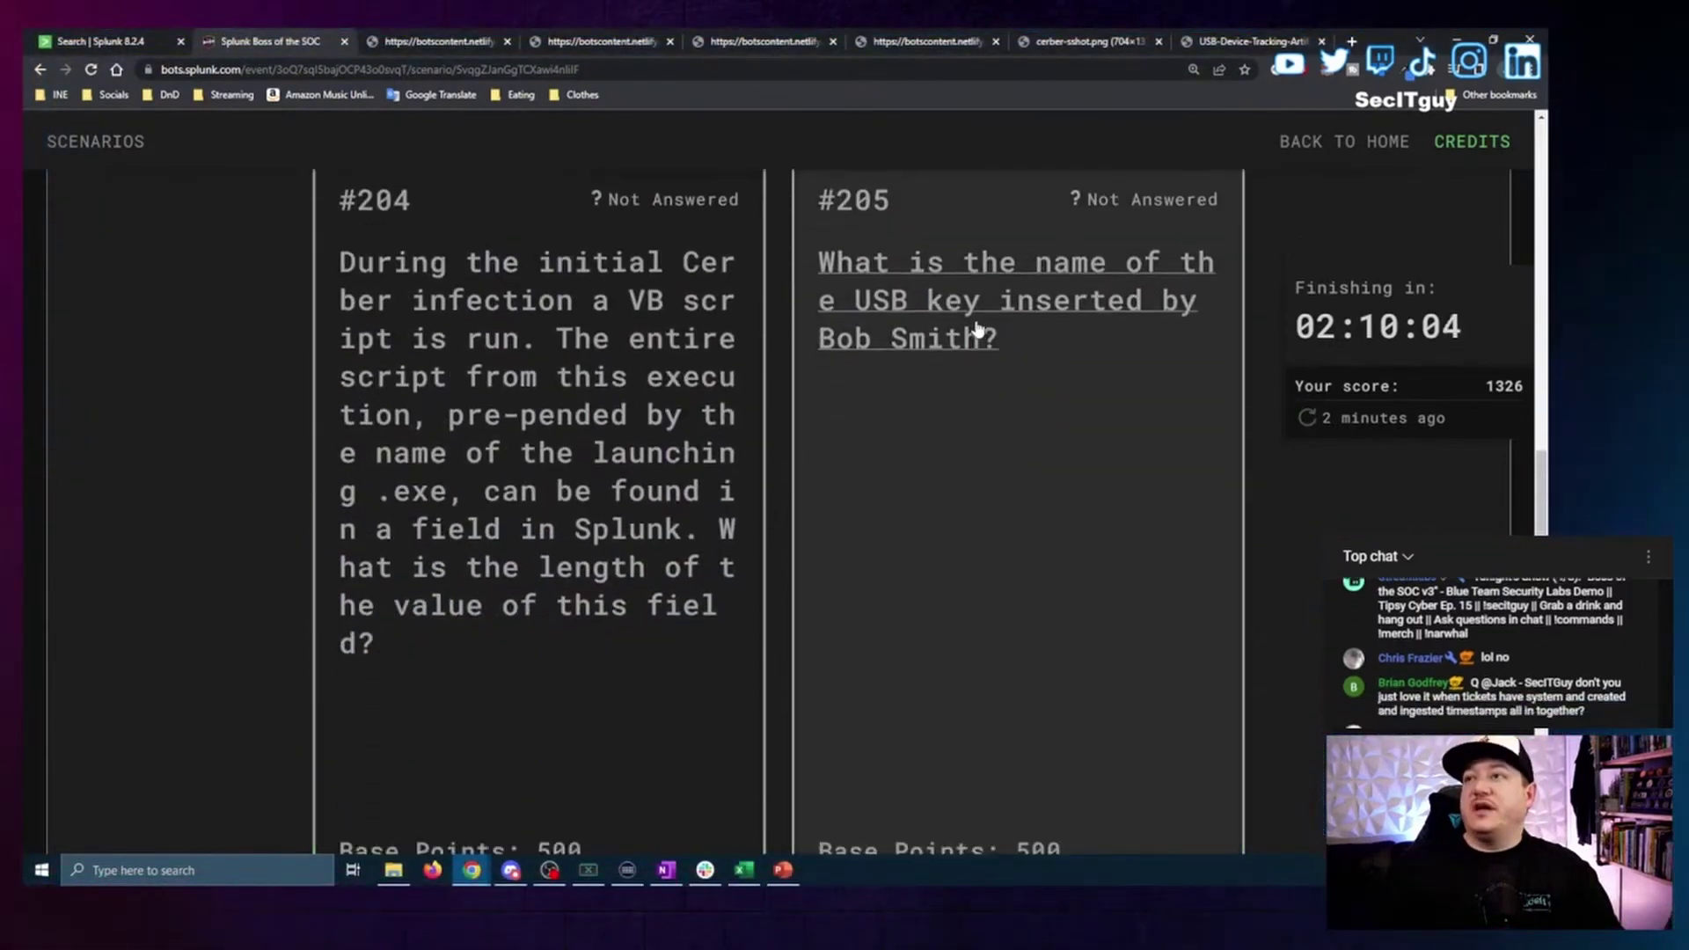
click(978, 331)
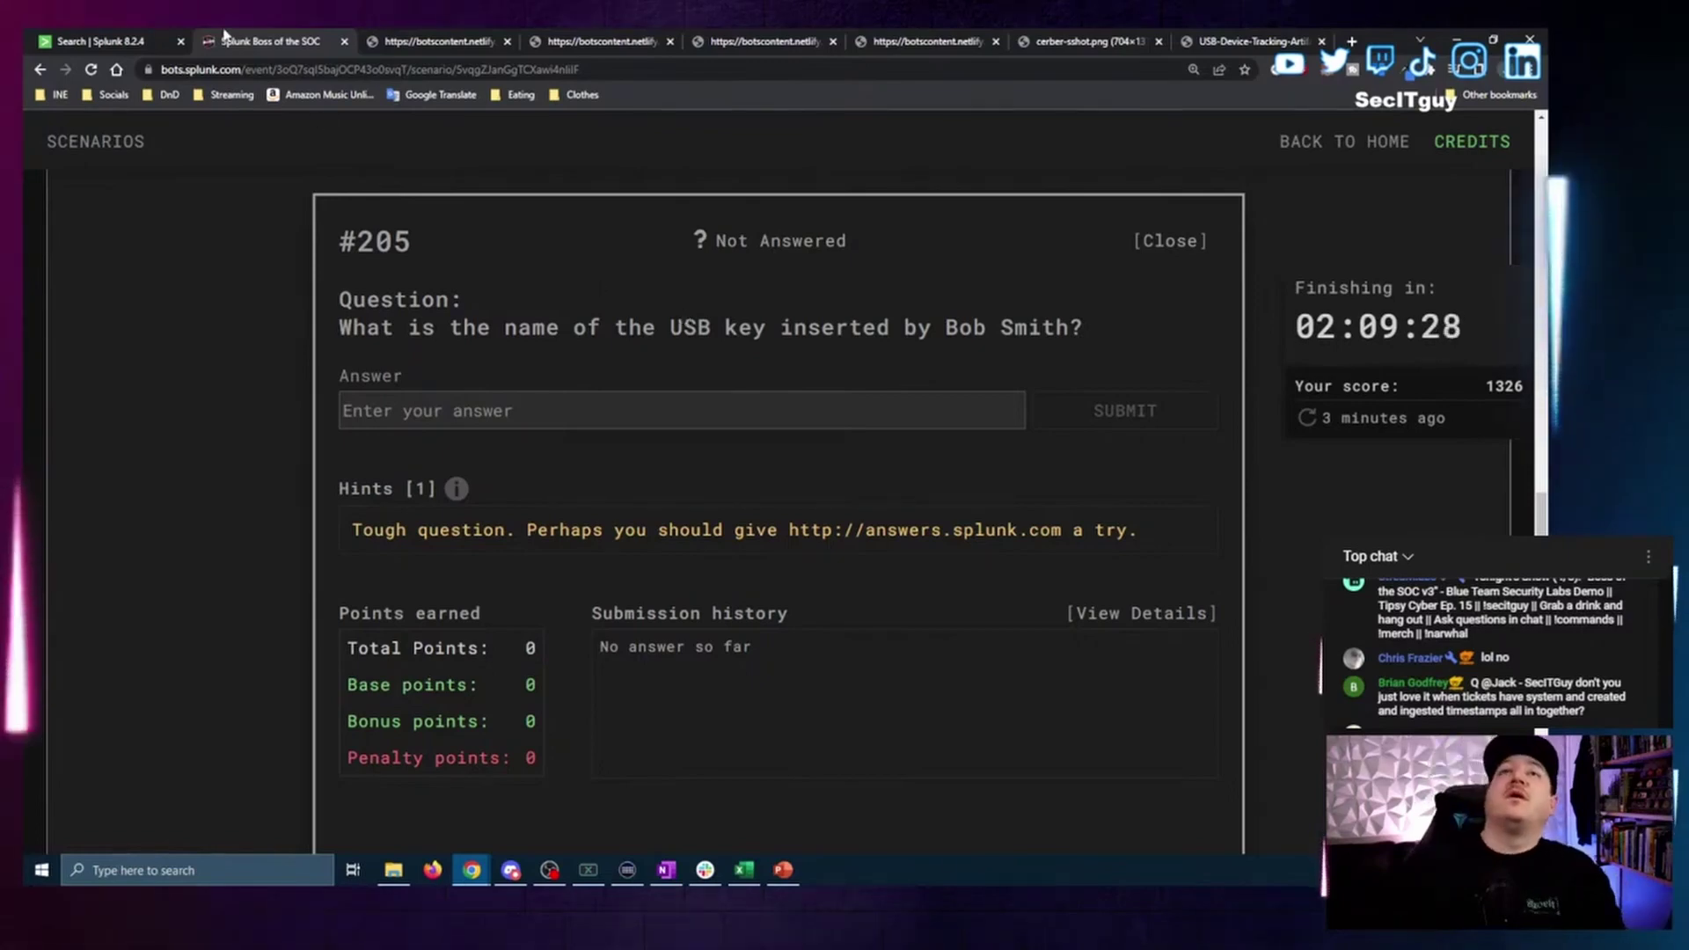
Back in the Splunk search, apply a date range from 08/01/2016 to 08/31/2016 and cut the query down to index="botsv1" sourcetype=*.
click(97, 40)
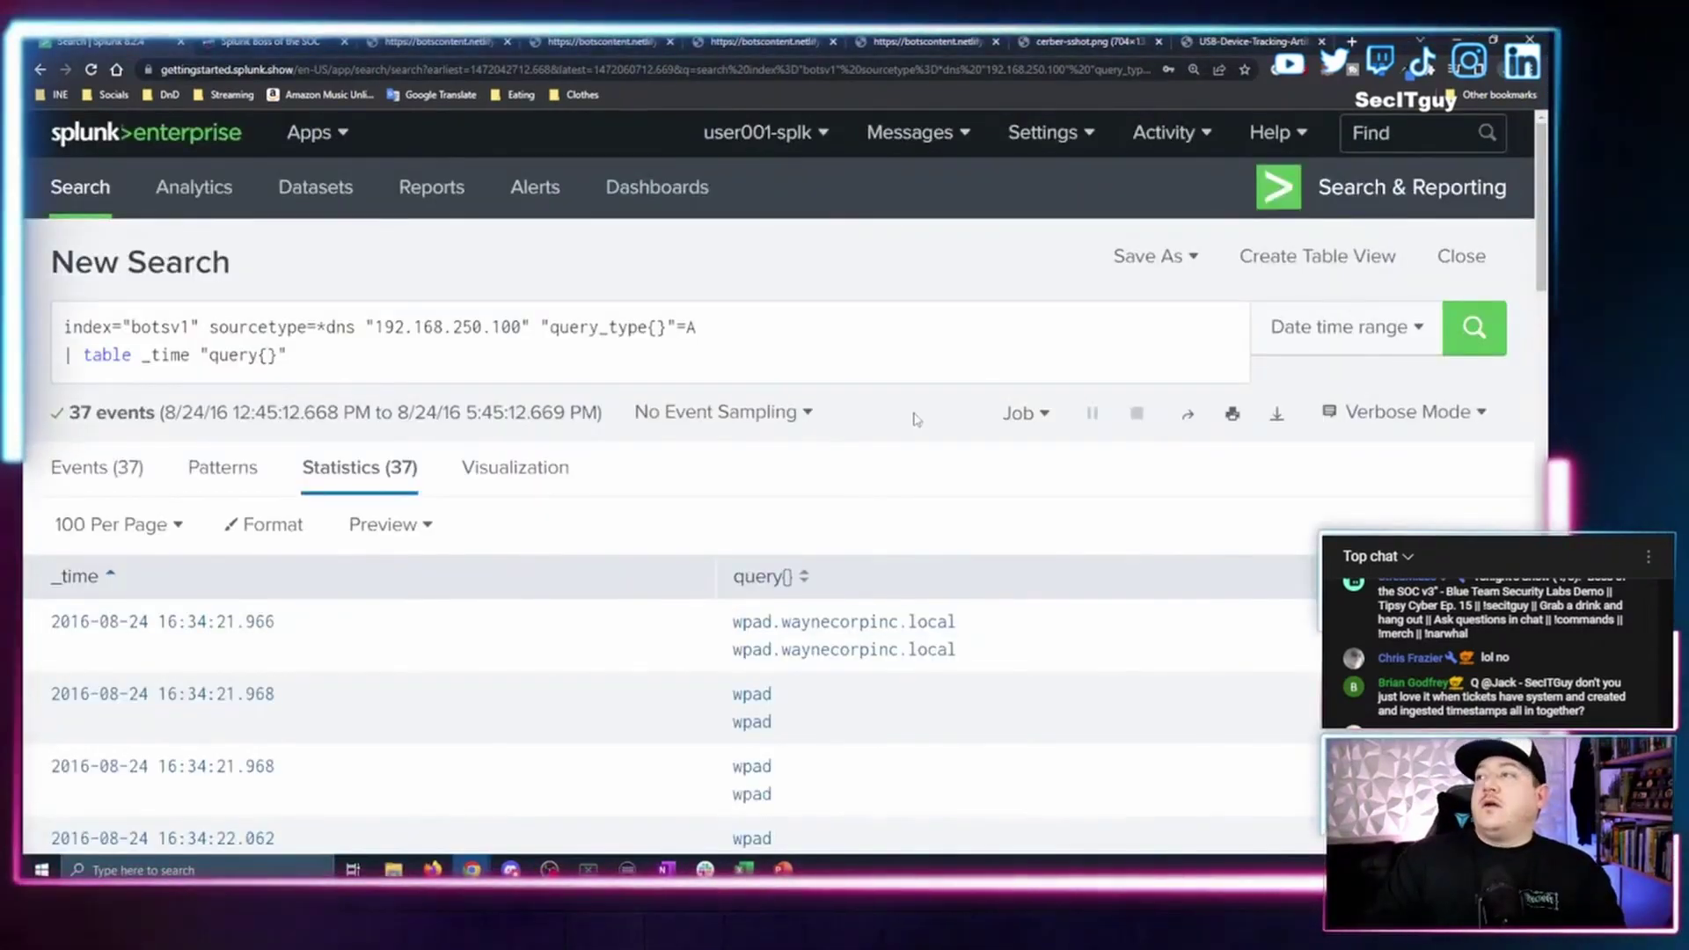
click(1338, 330)
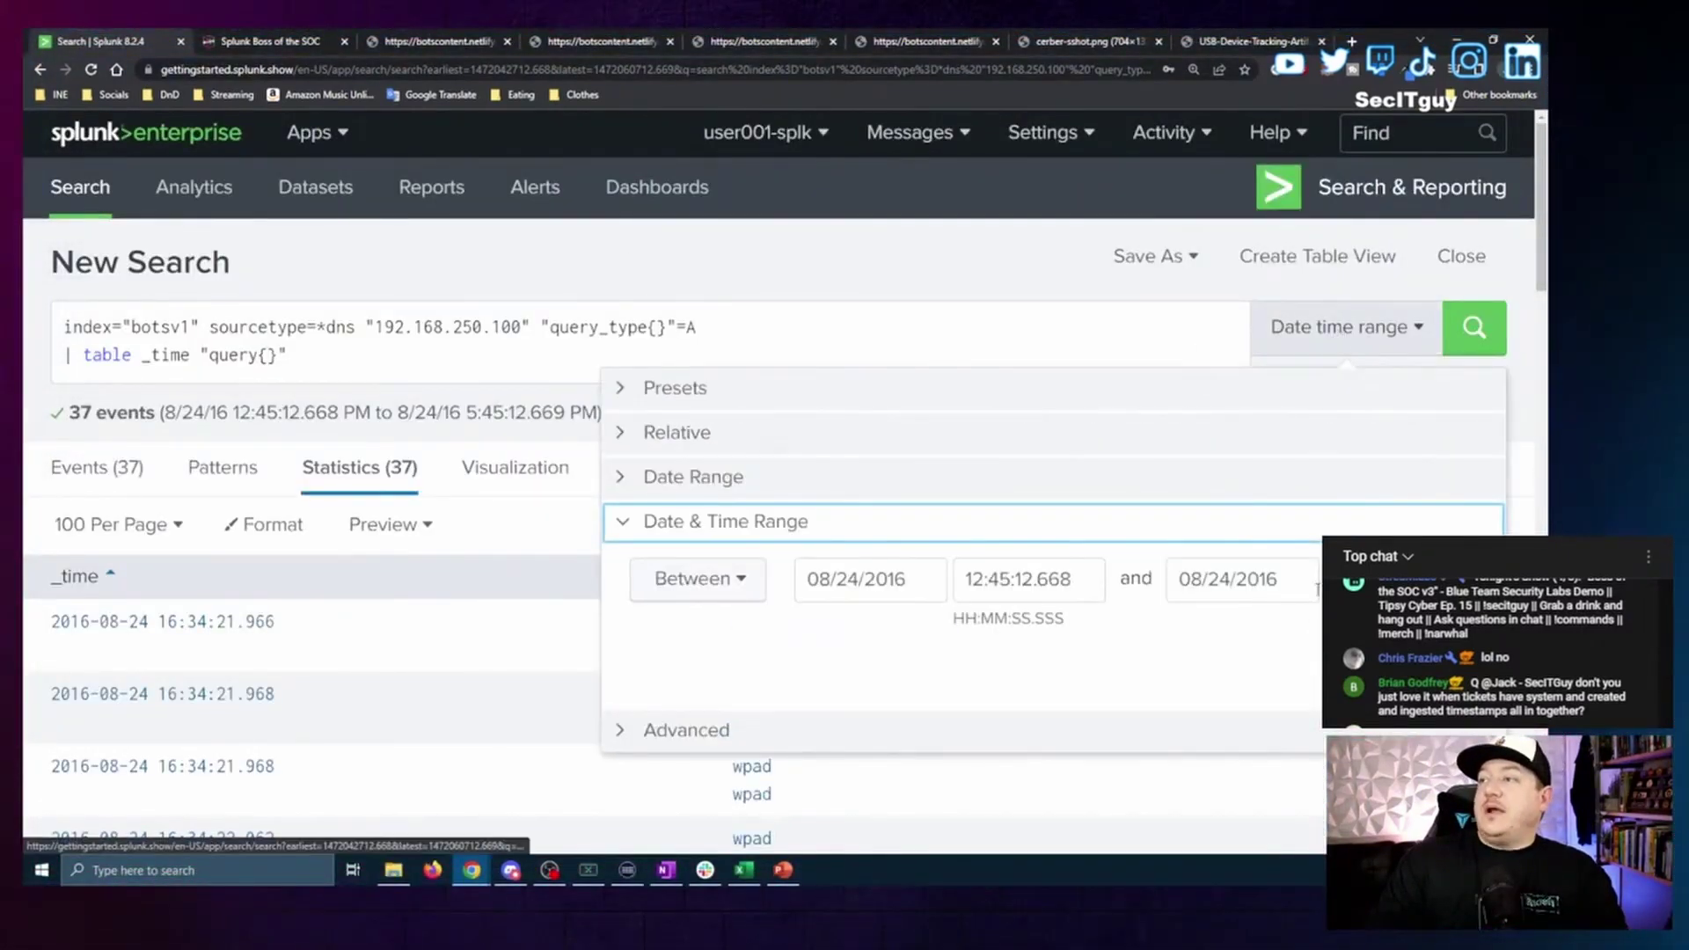
click(928, 581)
click(888, 361)
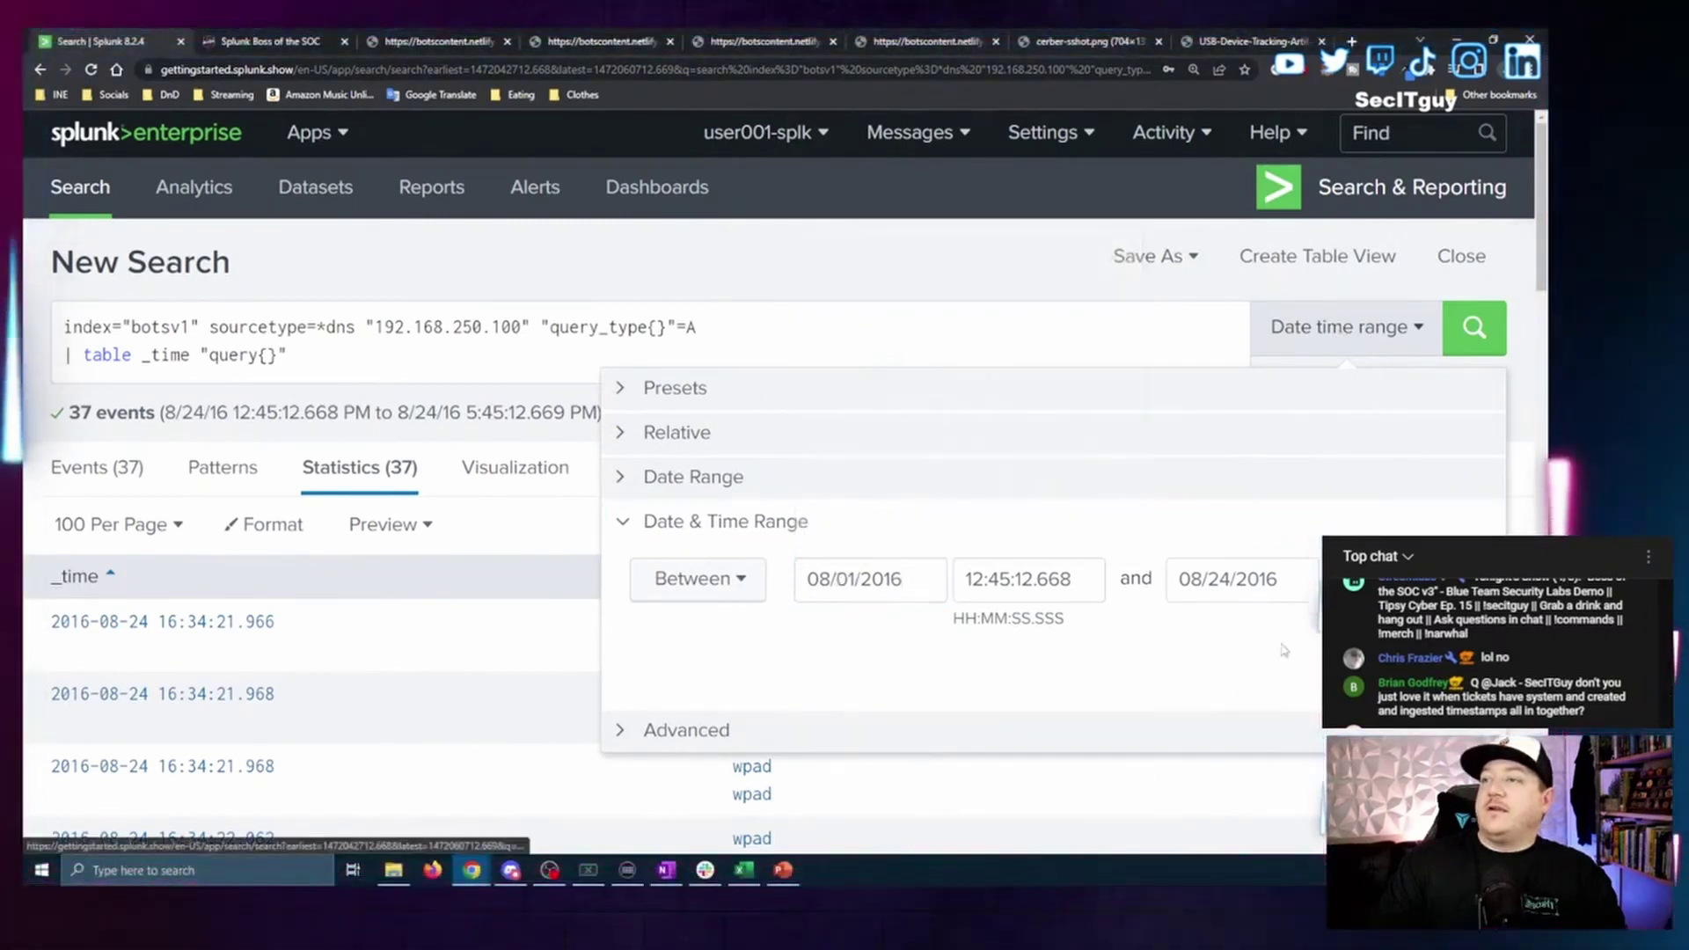
click(1280, 579)
click(1350, 526)
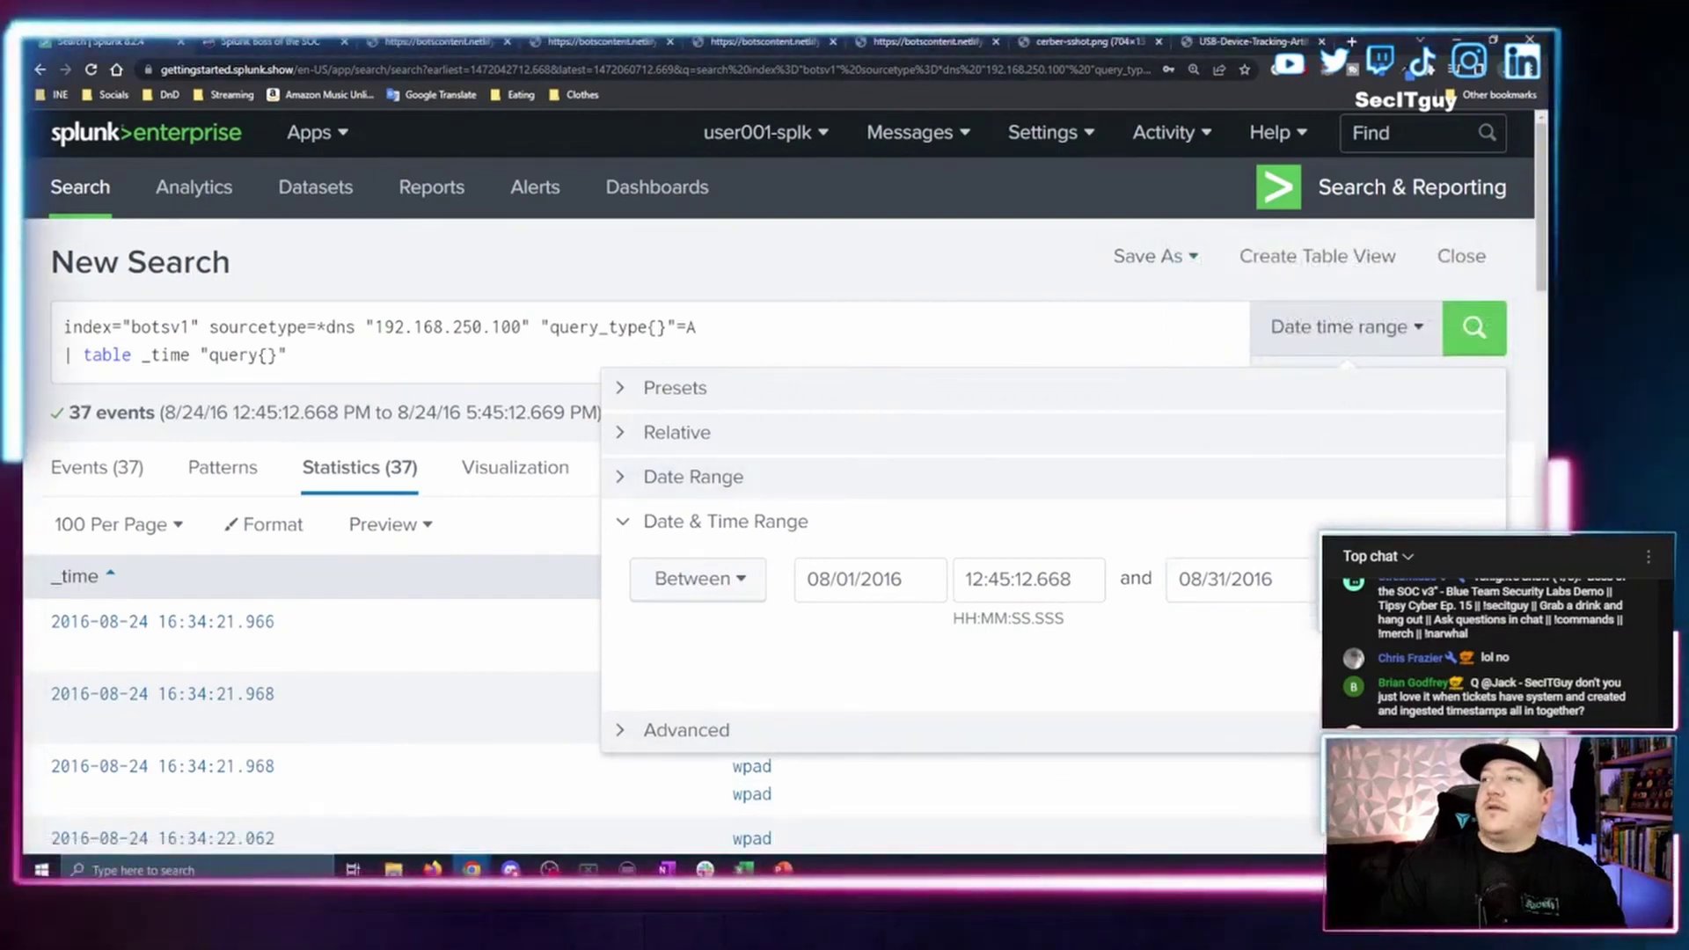
click(1441, 672)
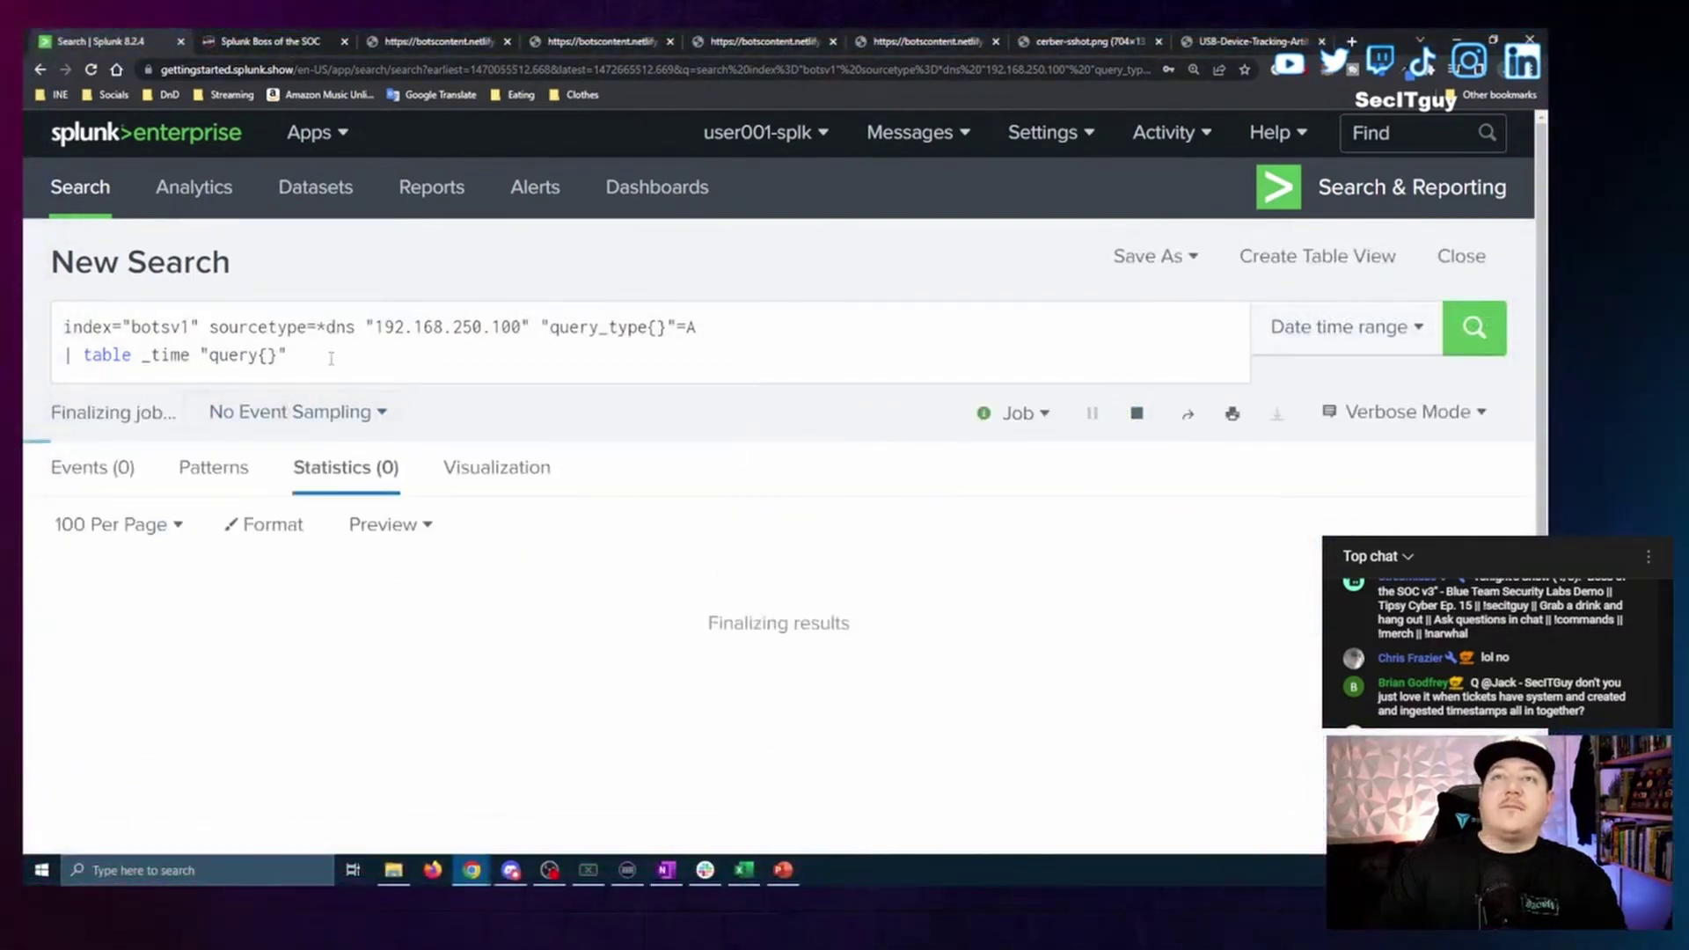
mouse_move(341, 366)
mouse_down()
mouse_move(299, 328)
mouse_move(328, 339)
mouse_up()
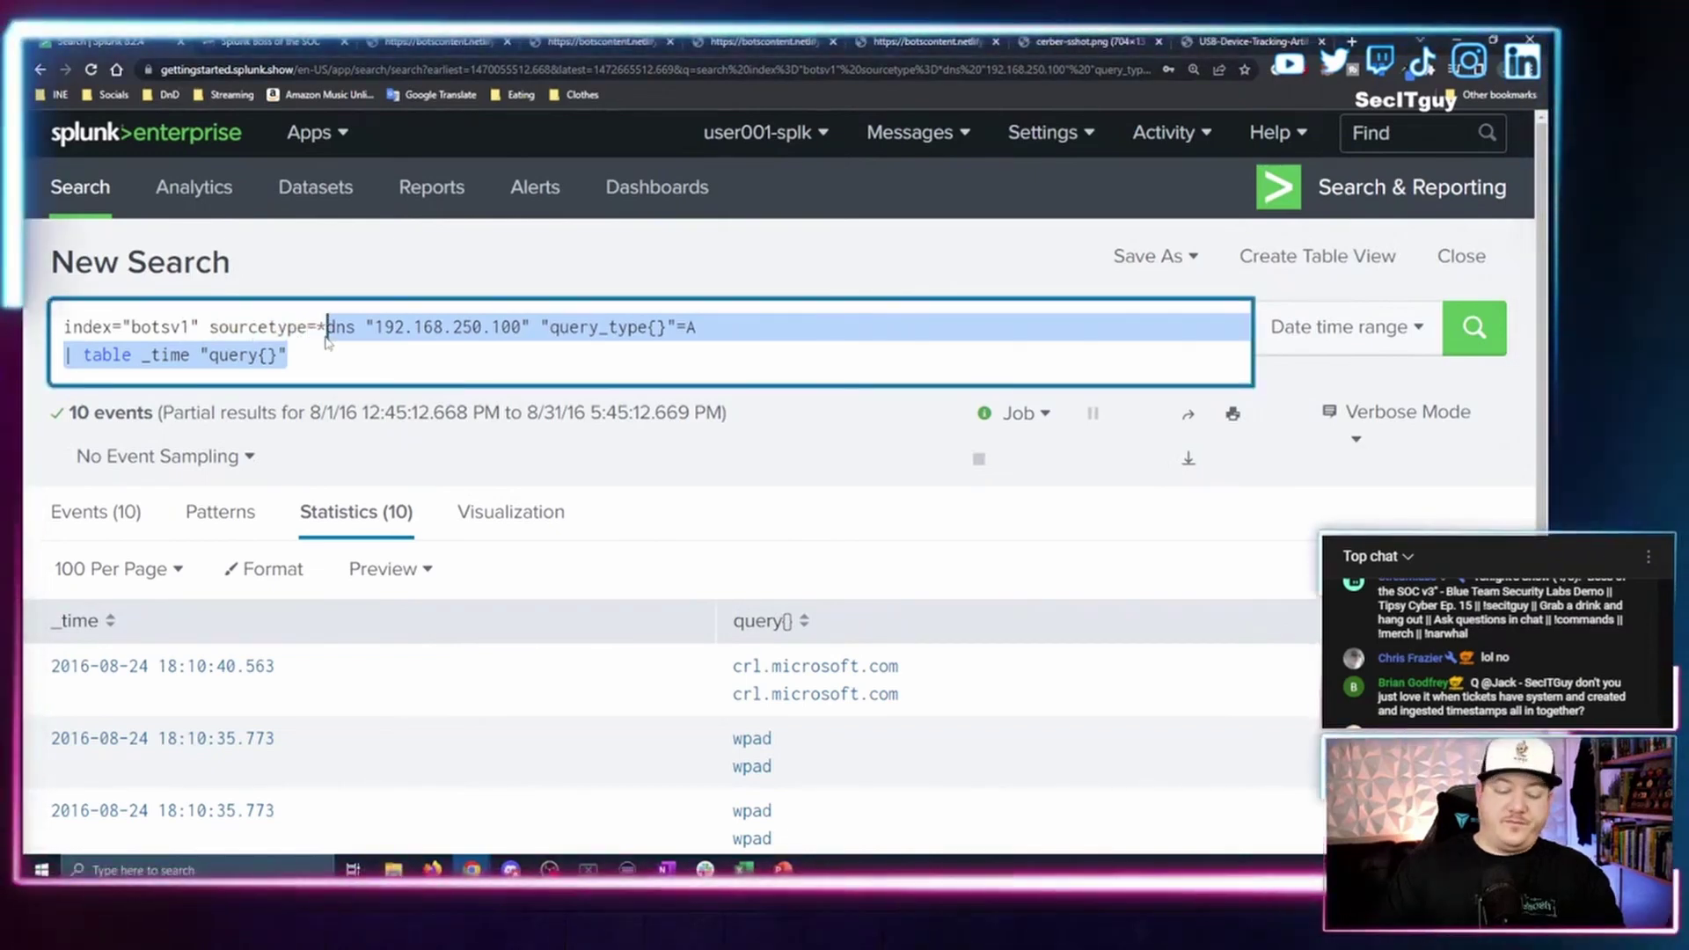
key(BackSpace)
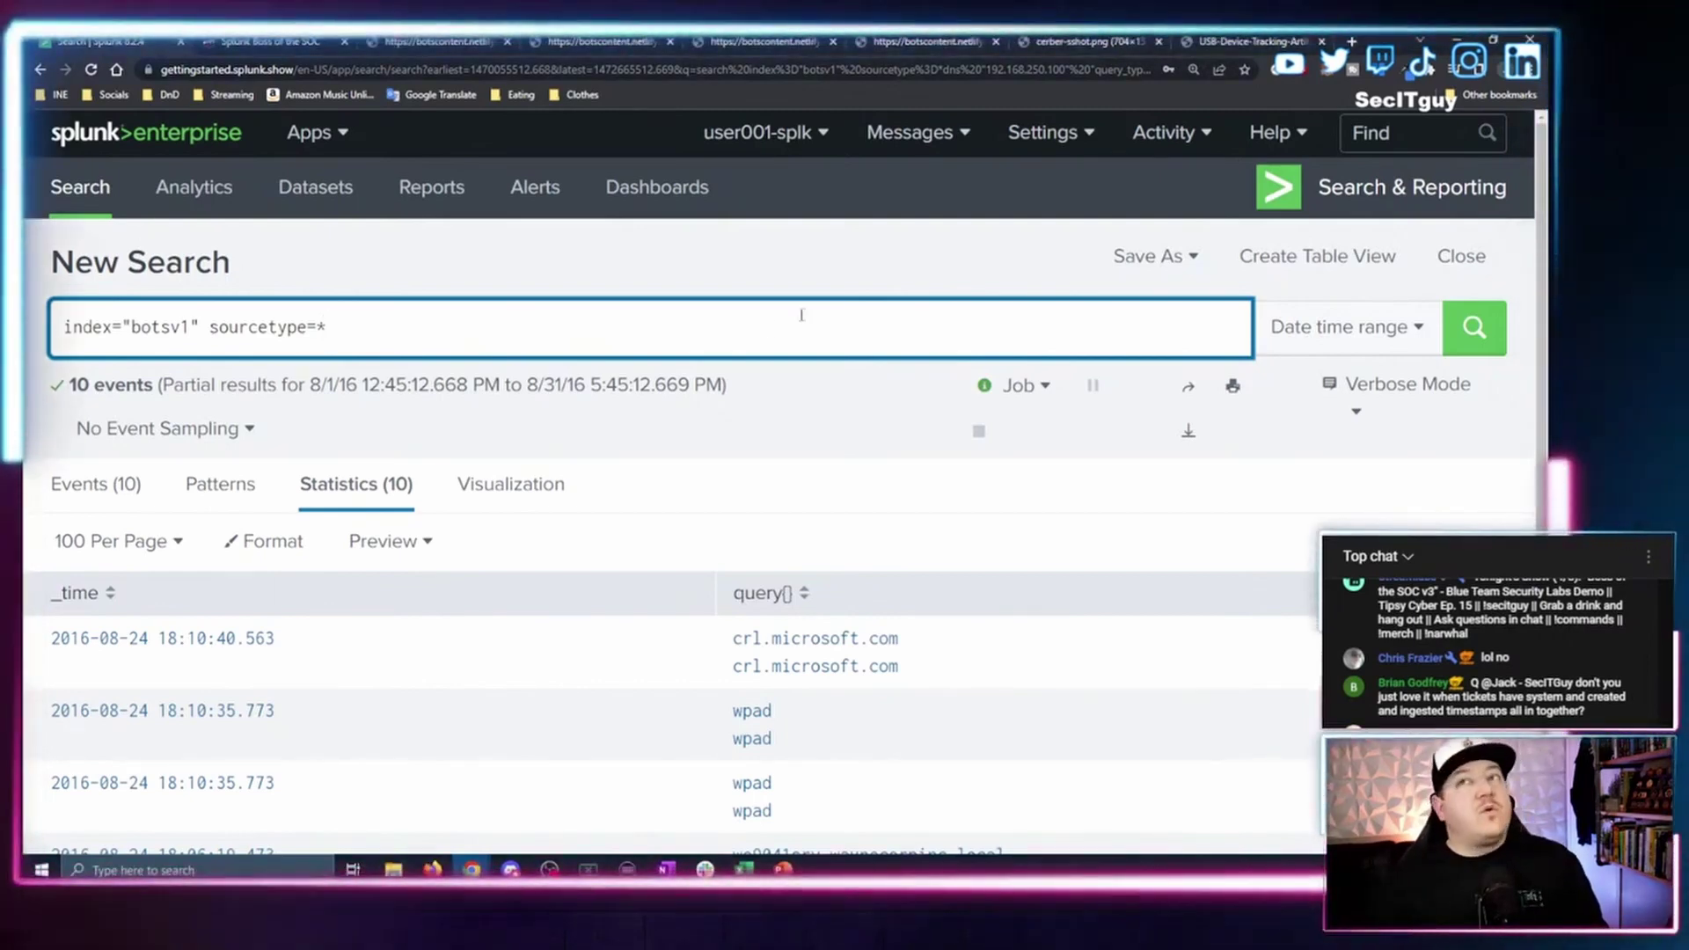
Open the Boss of the SOC sourcetypes reference page and examine the available sourcetypes and their descriptions.
click(563, 39)
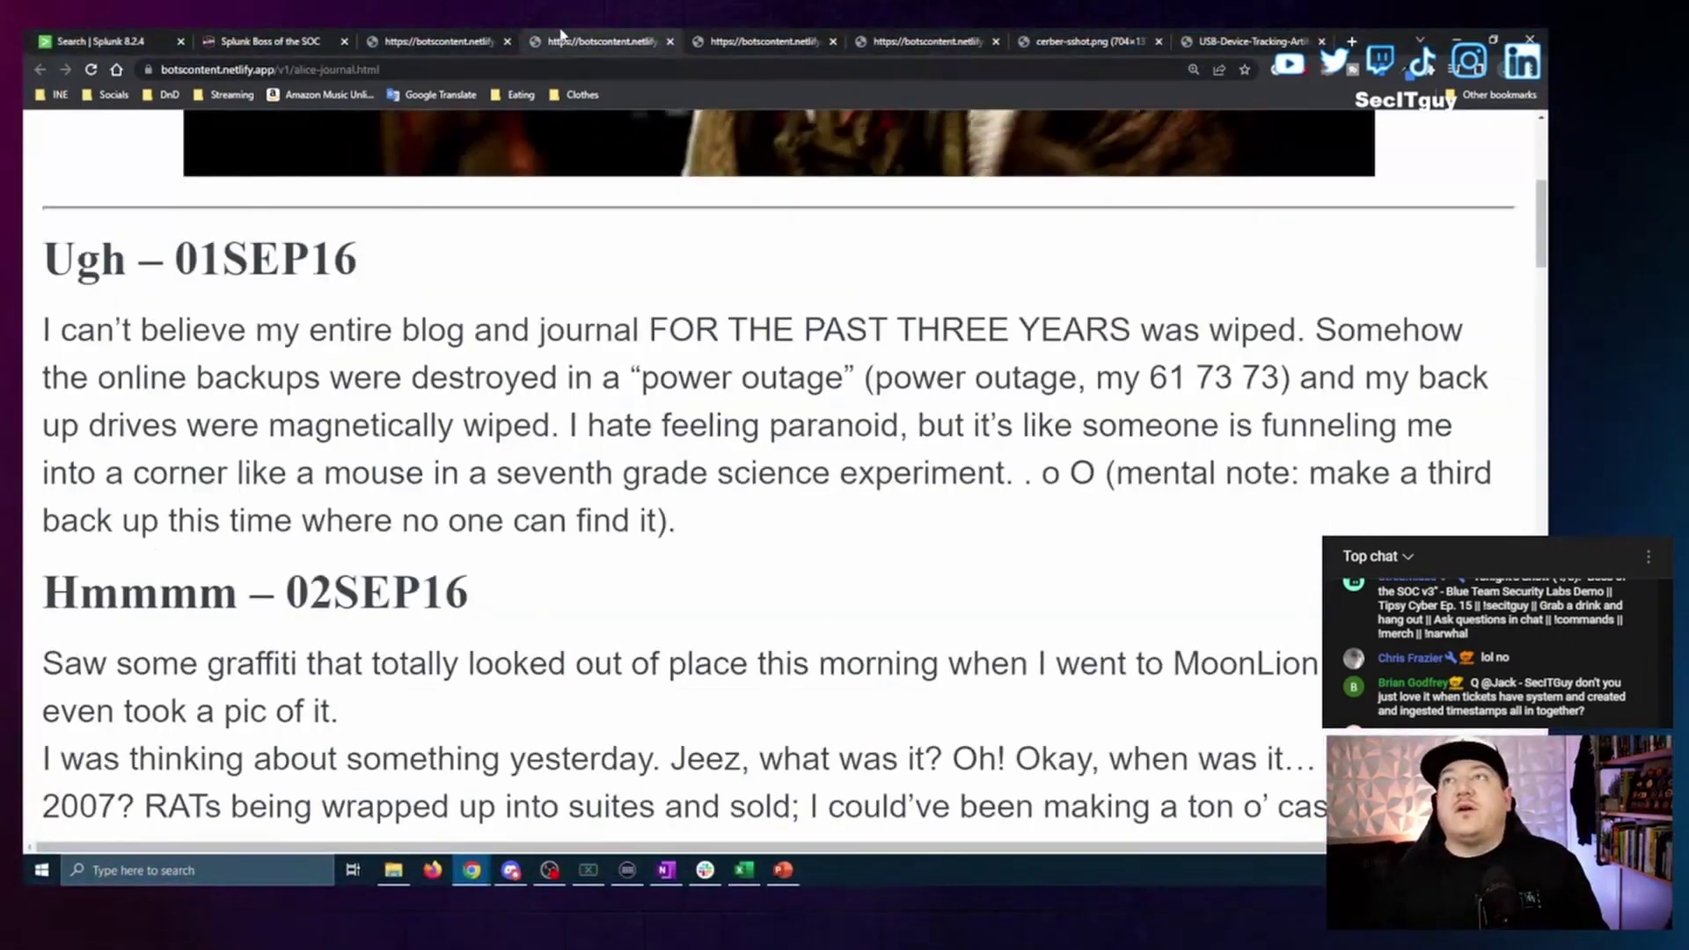
click(721, 42)
scroll(653, 260, down, 5)
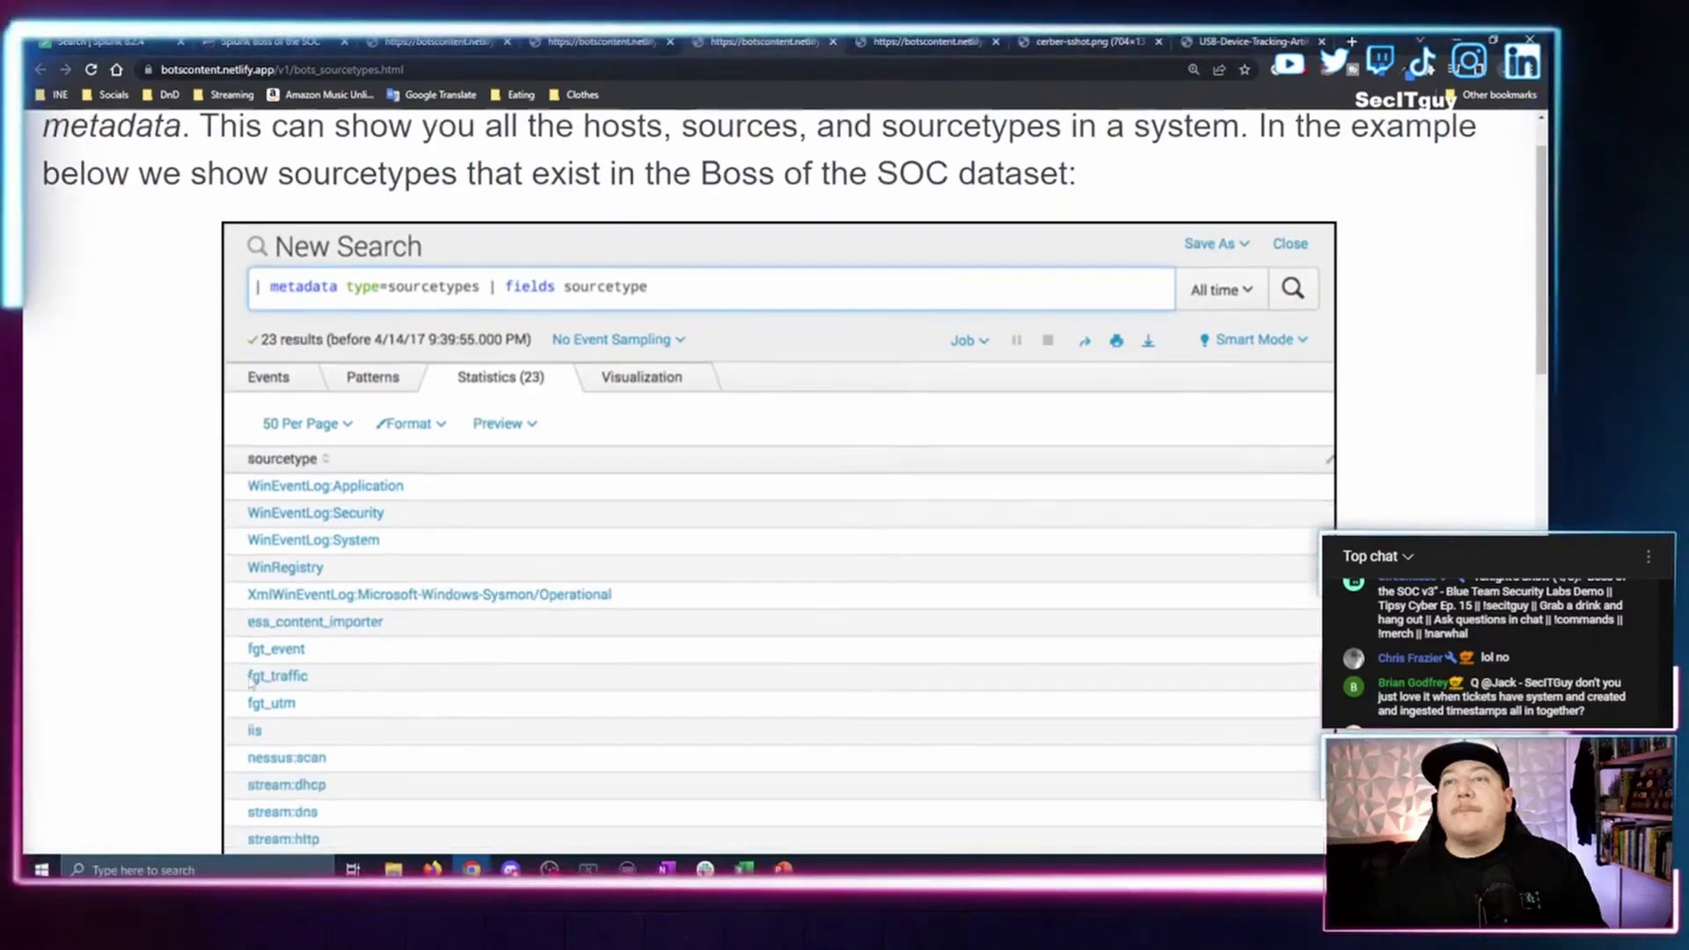
scroll(635, 462, up, 4)
scroll(635, 462, up, 1)
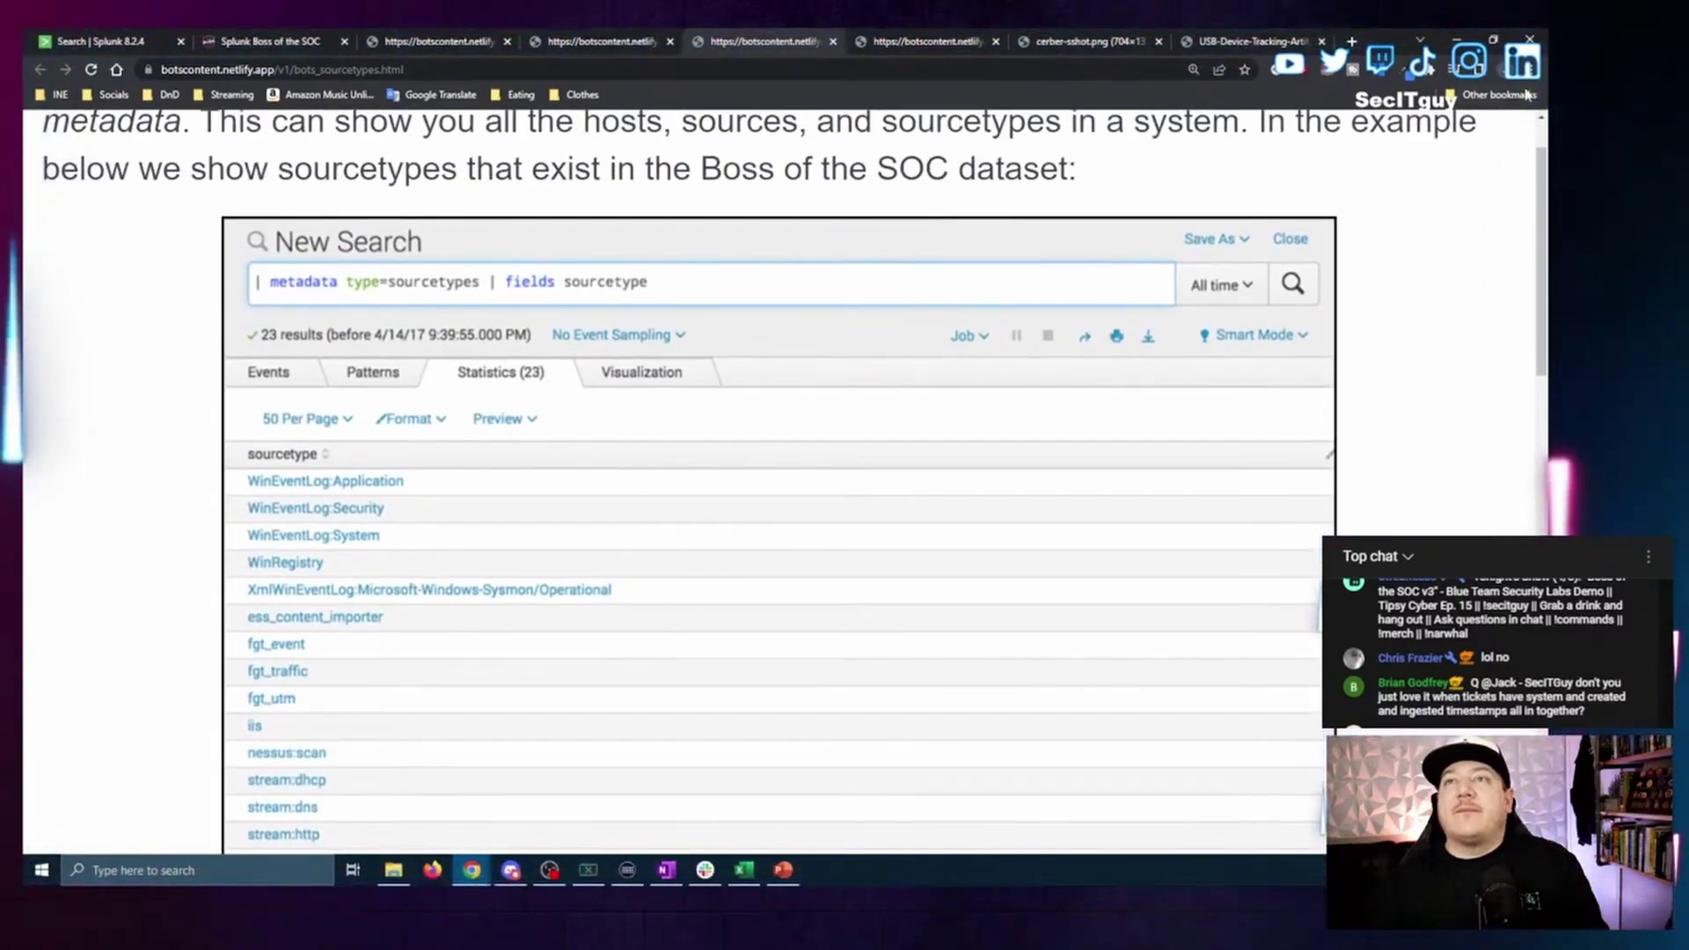
scroll(825, 327, down, 8)
scroll(825, 328, down, 7)
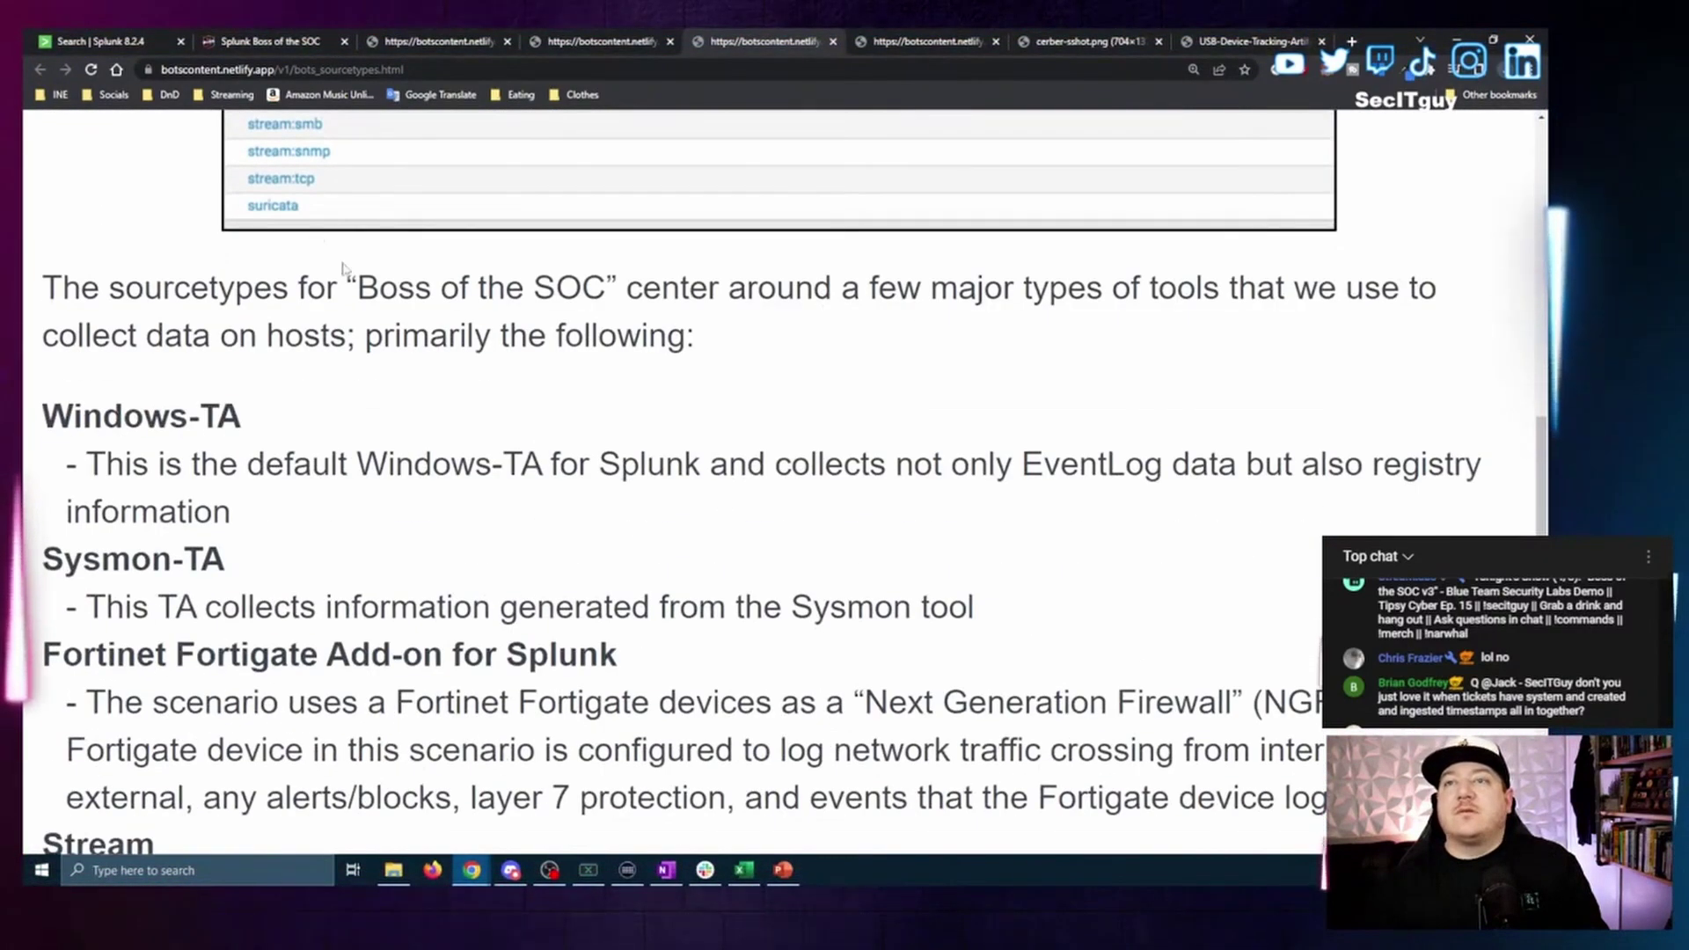
scroll(672, 574, up, 8)
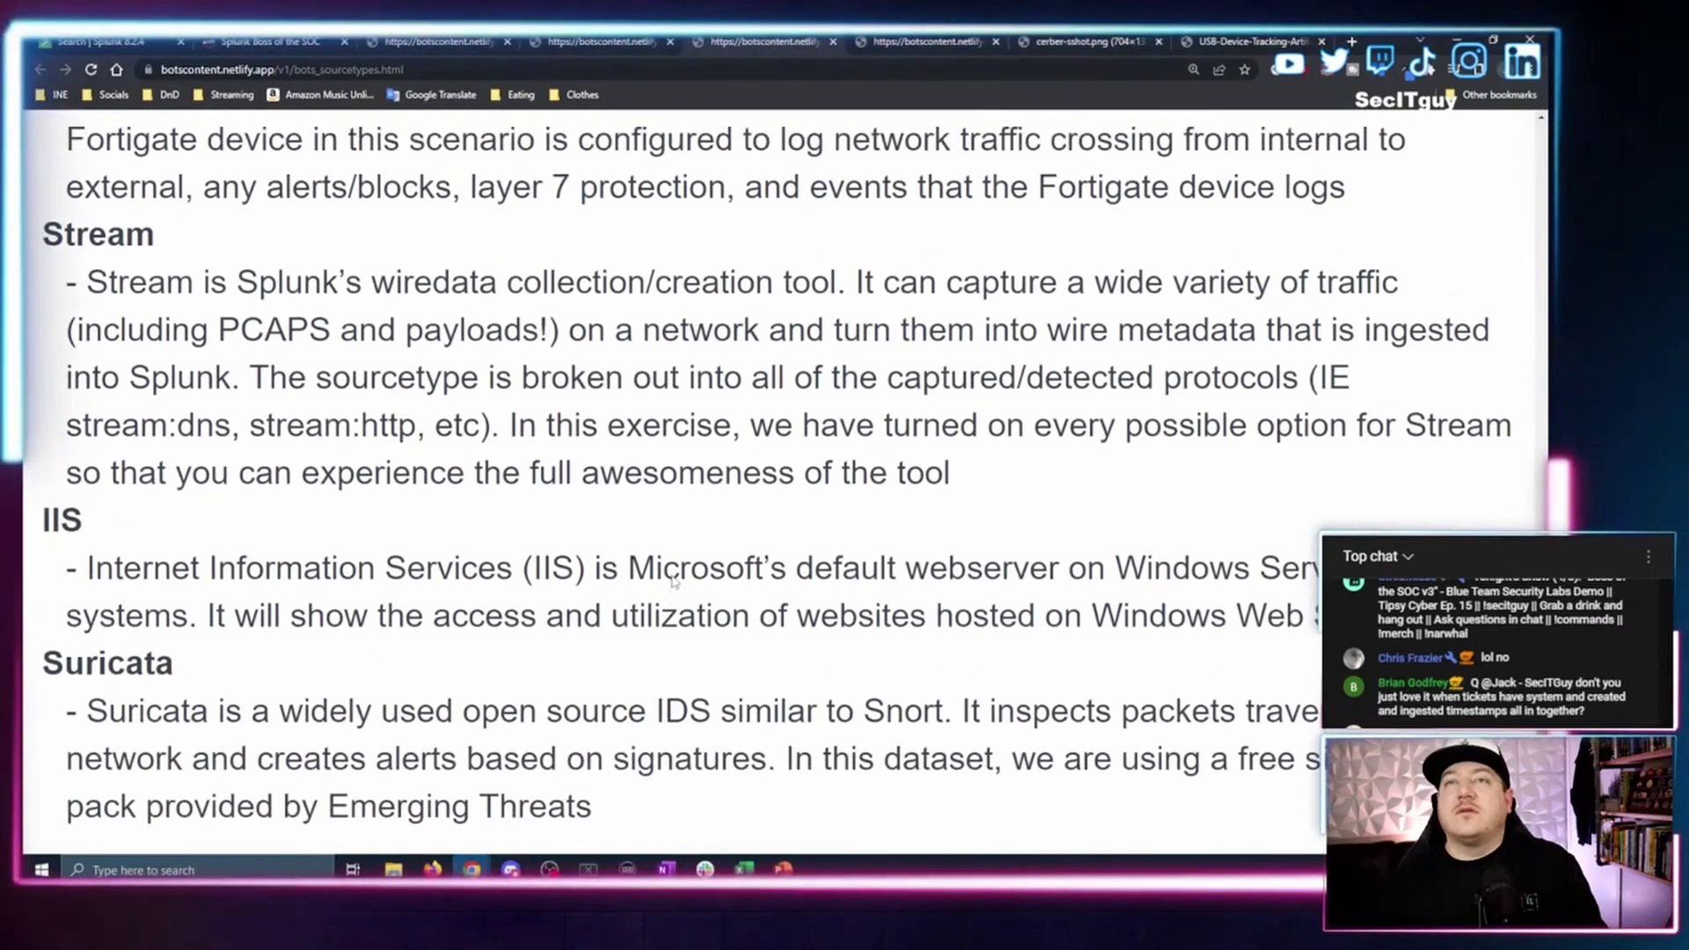
scroll(691, 597, up, 3)
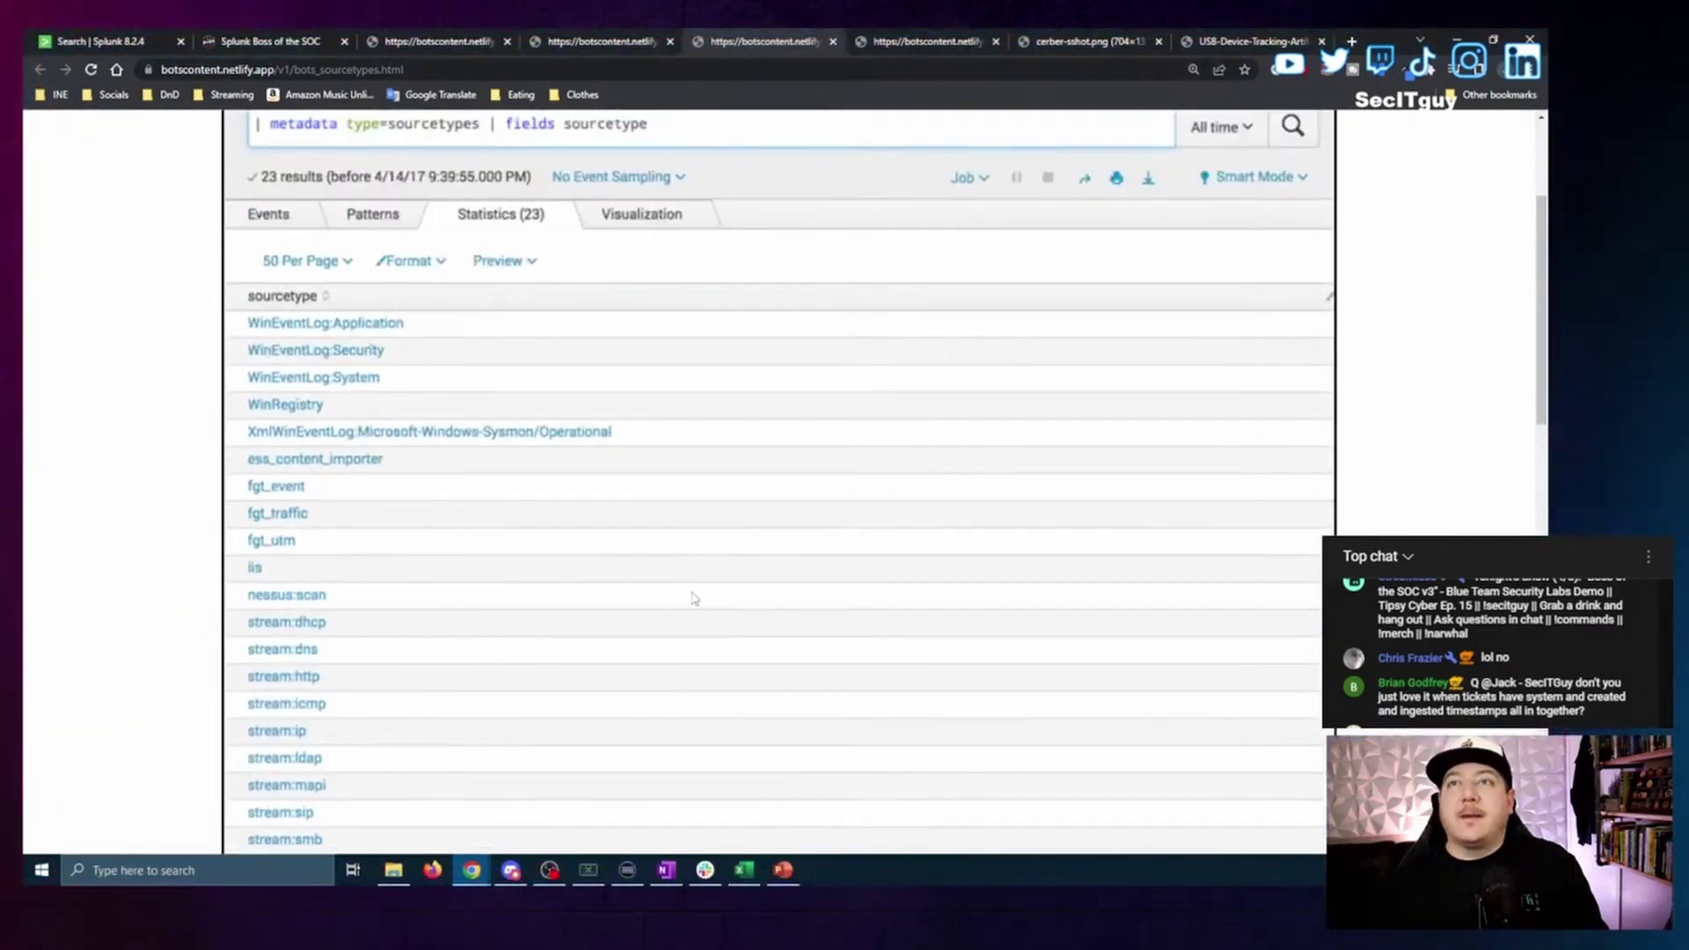
Examine the metadata example's sourcetype list on the reference page for a source that could record USB device activity.
scroll(532, 452, down, 4)
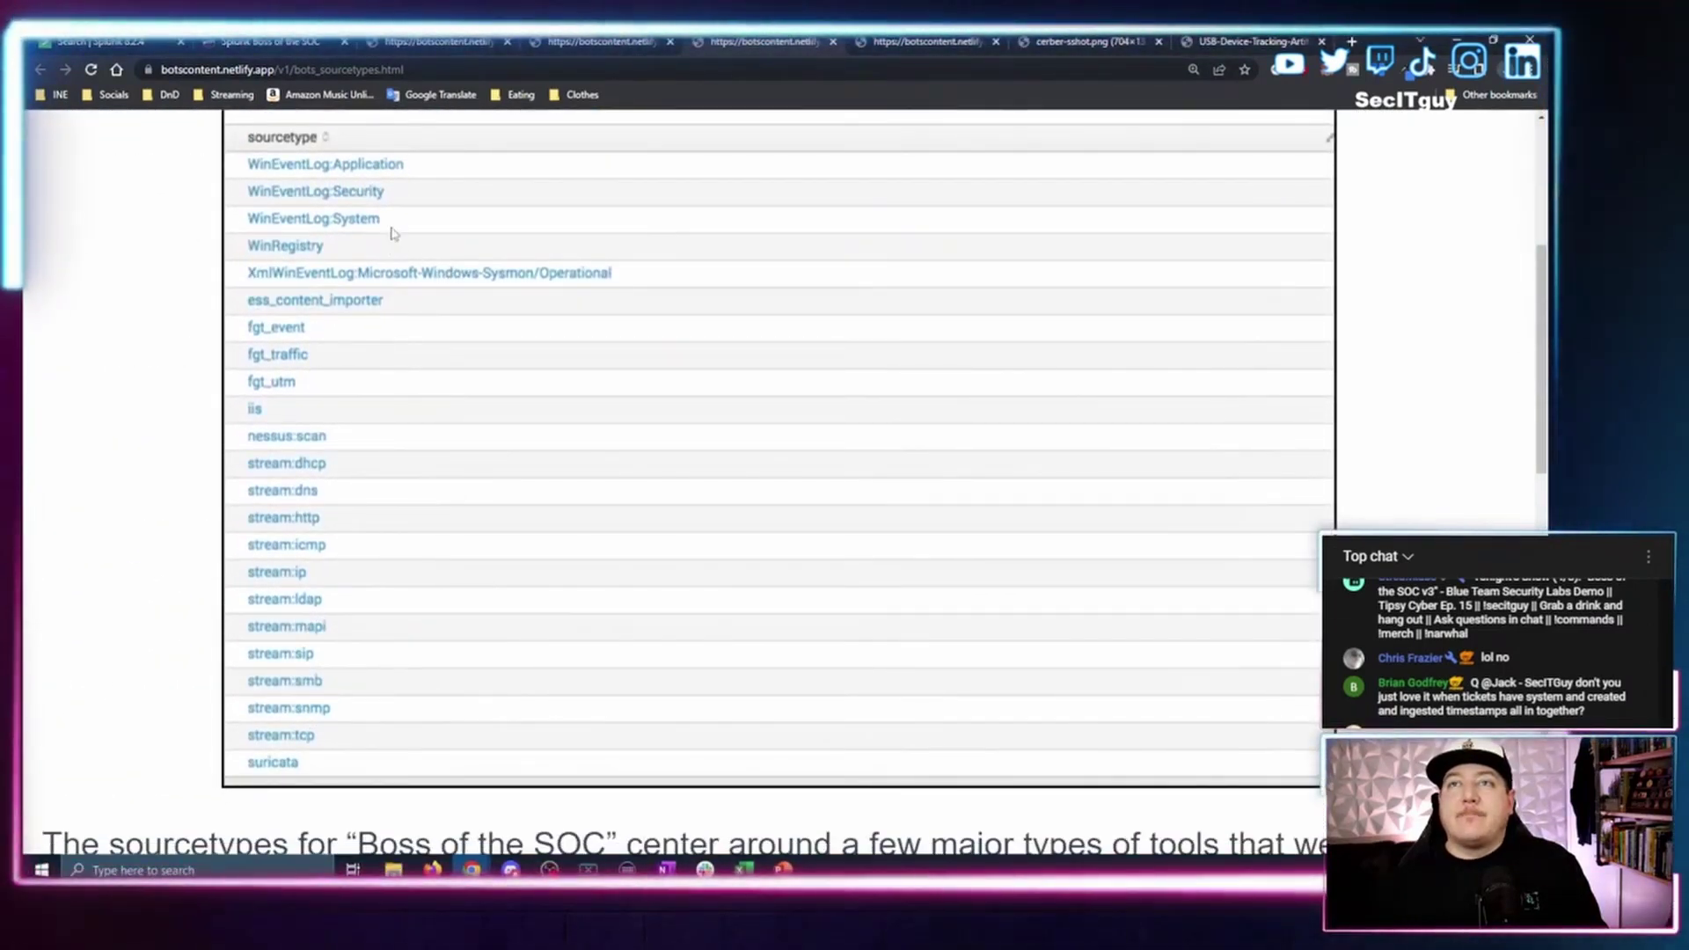
scroll(369, 492, down, 2)
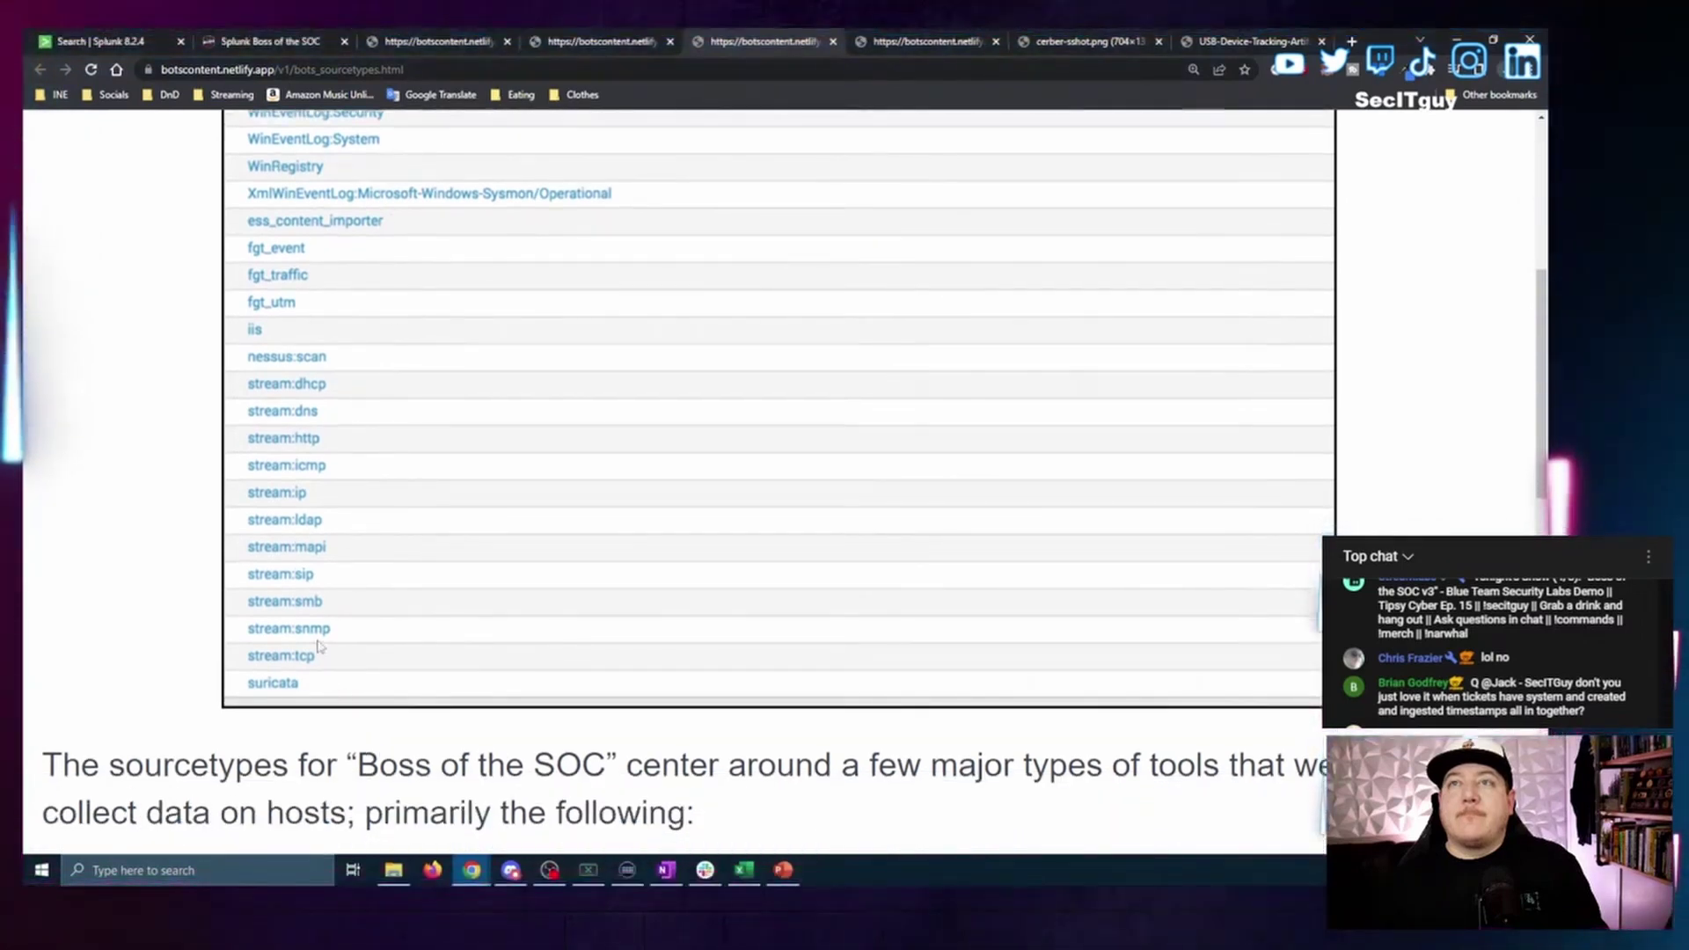
scroll(422, 587, up, 3)
scroll(403, 546, up, 3)
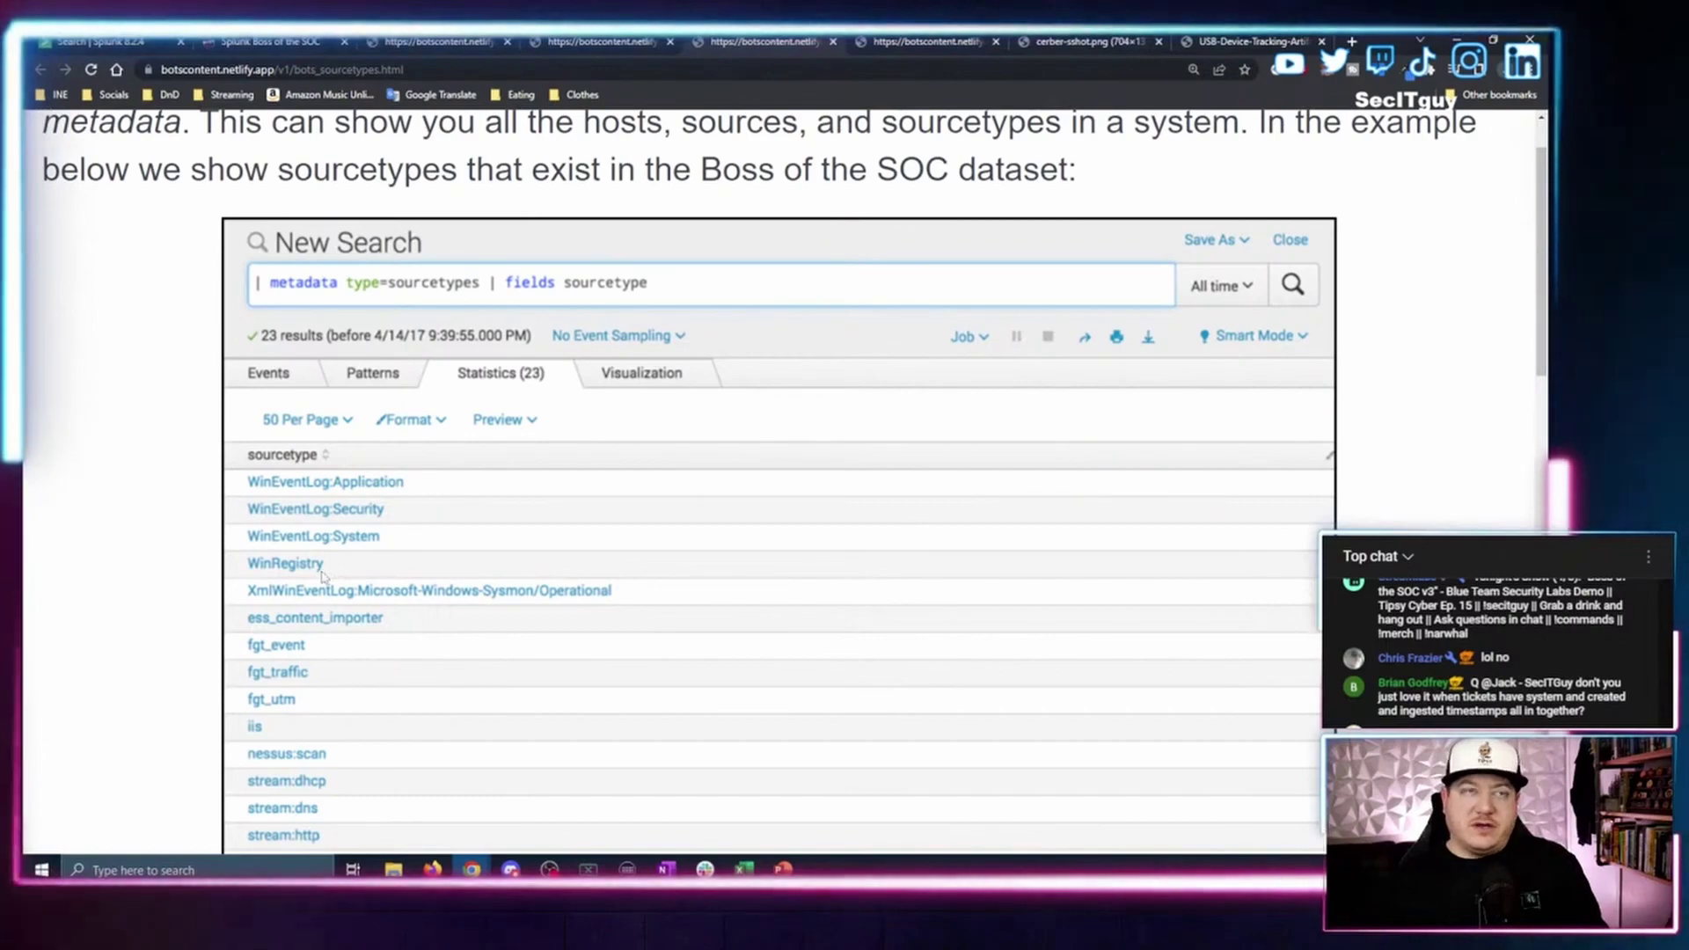
key(ctrl+plus)
key(ctrl+plus)
key(ctrl+minus)
scroll(345, 591, down, 4)
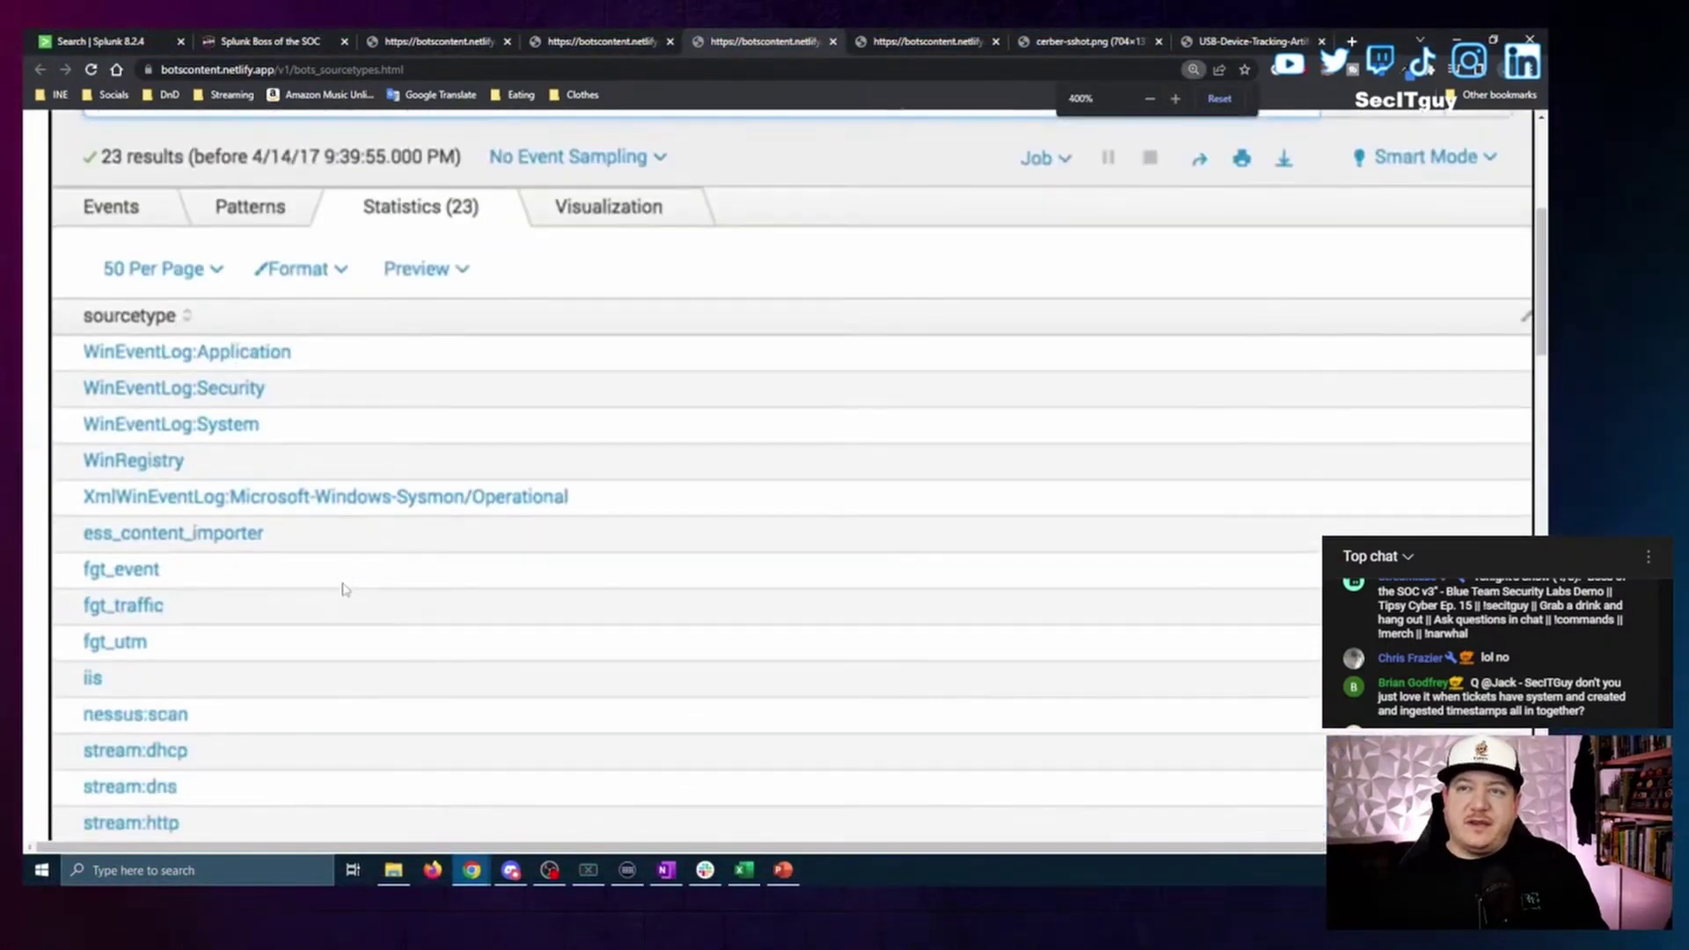
key(ctrl+plus)
scroll(317, 540, down, 3)
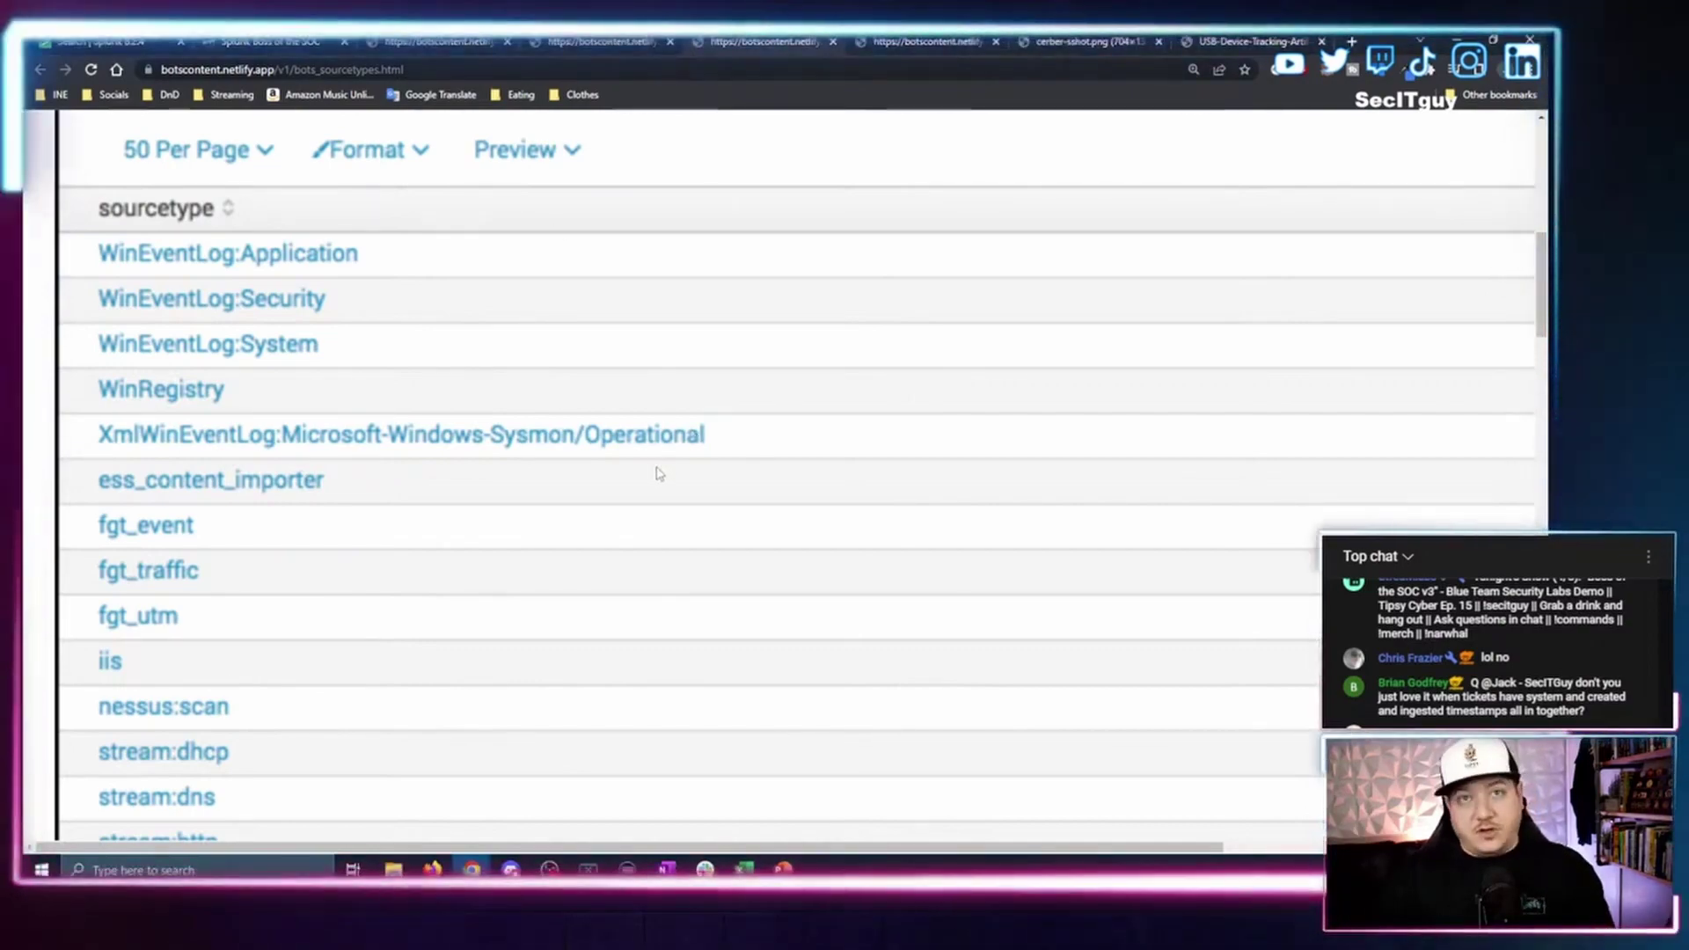
scroll(560, 507, up, 5)
scroll(560, 508, down, 4)
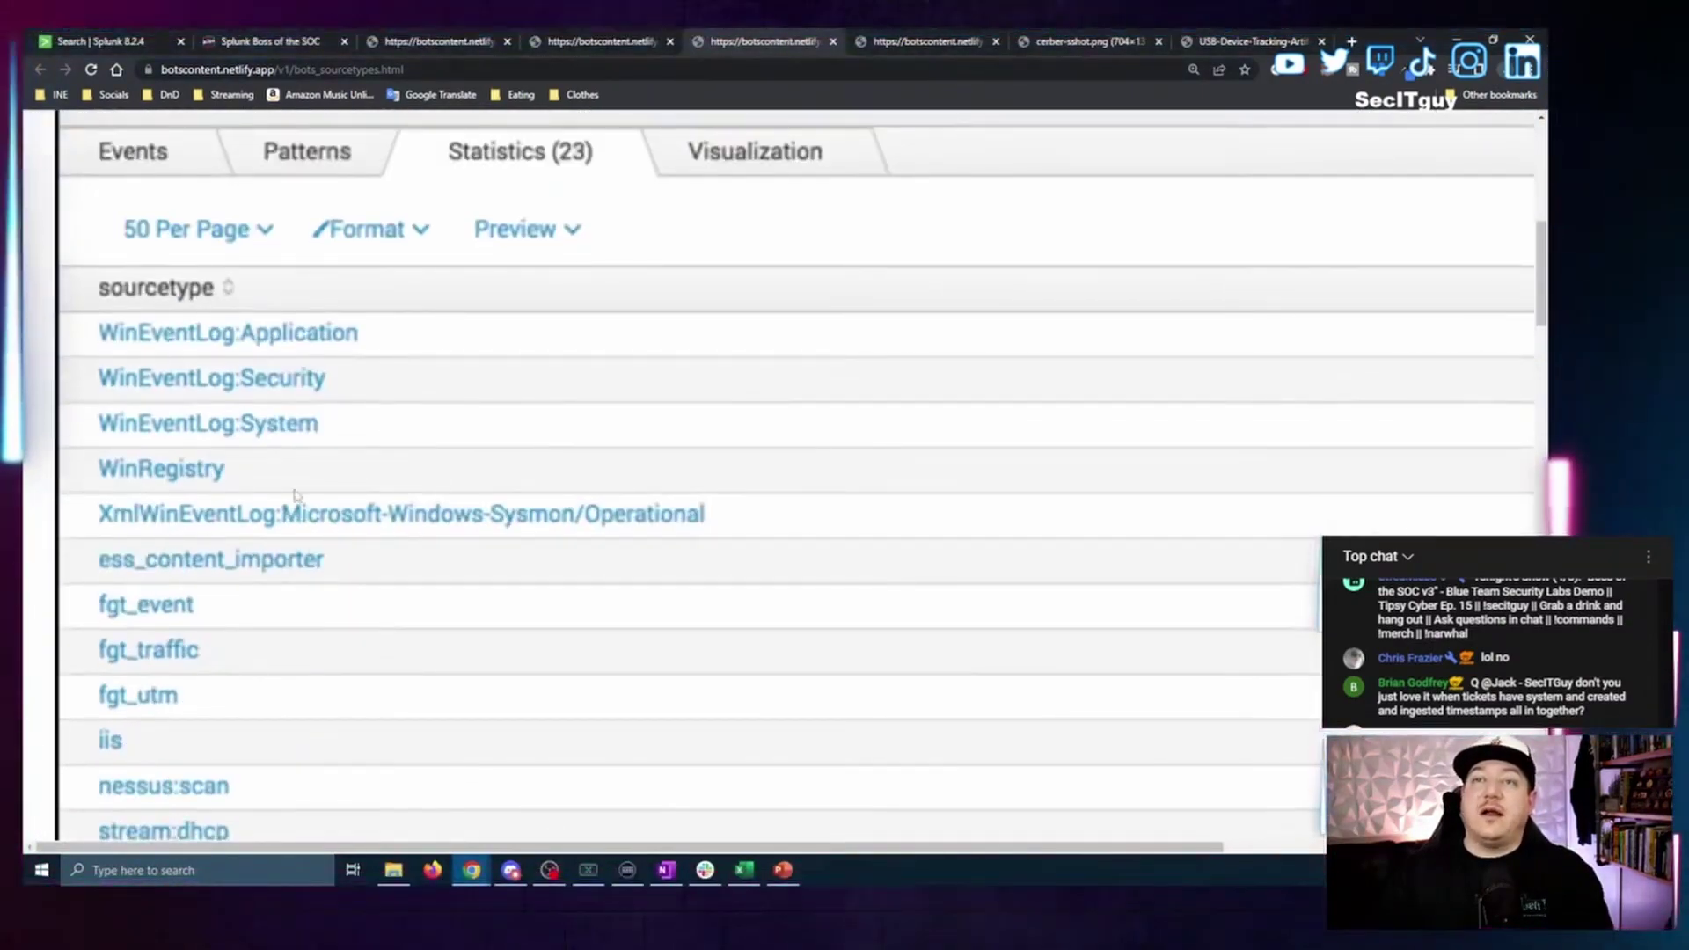
scroll(560, 507, up, 7)
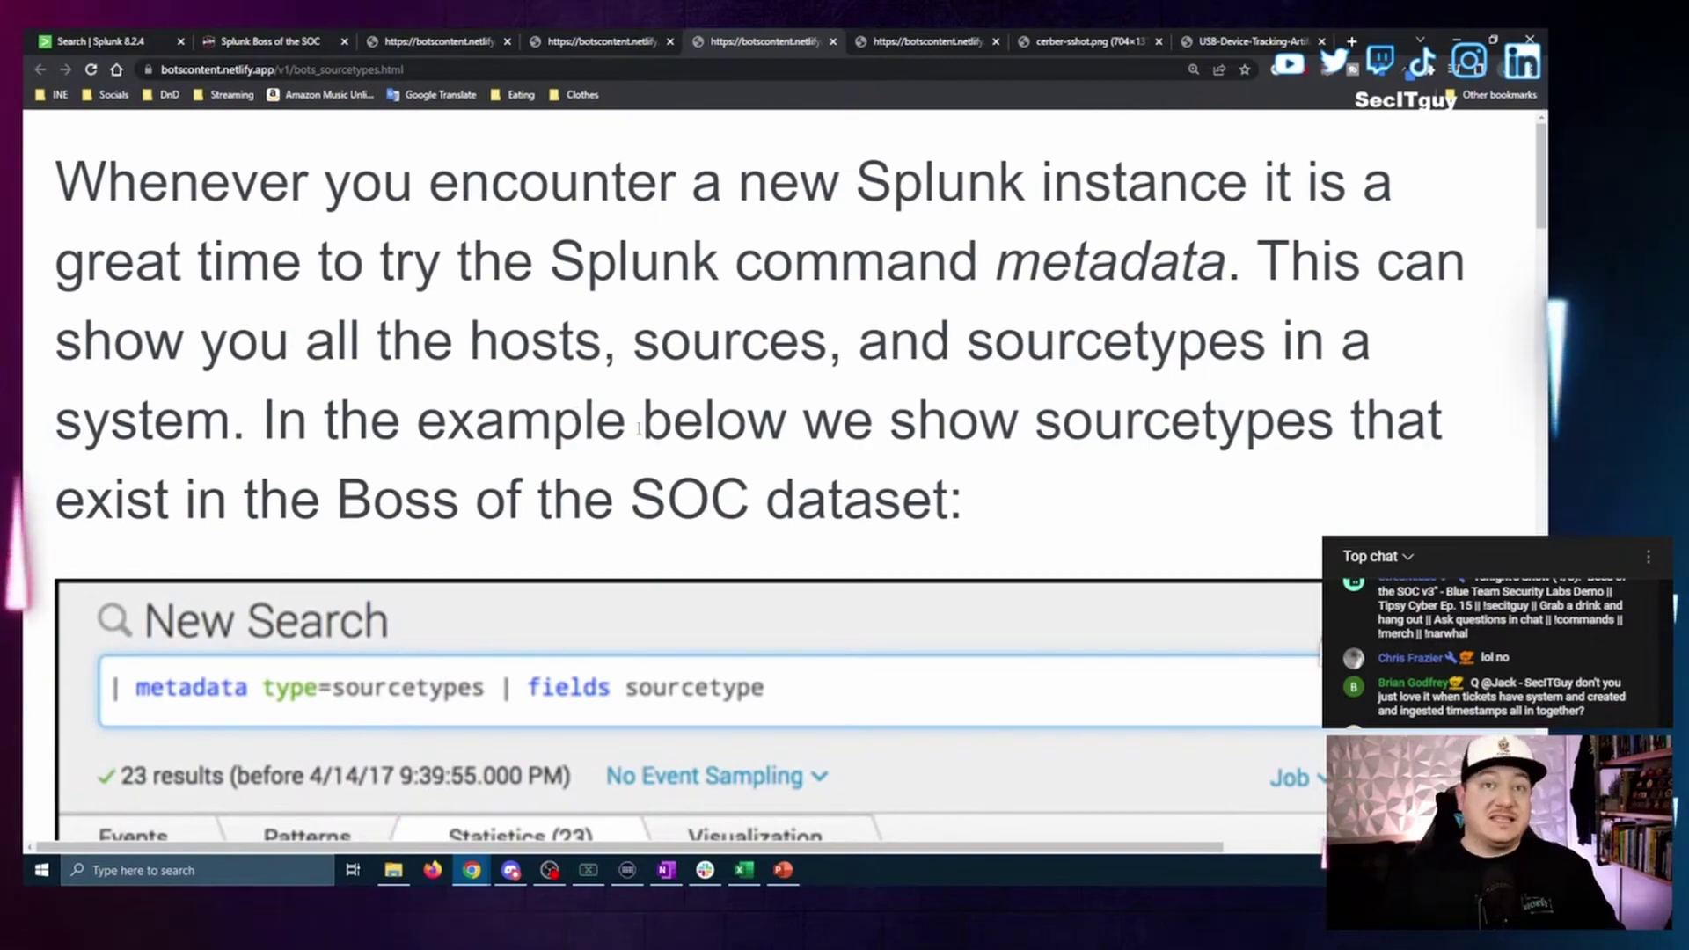
scroll(635, 425, down, 2)
key(ctrl+minus)
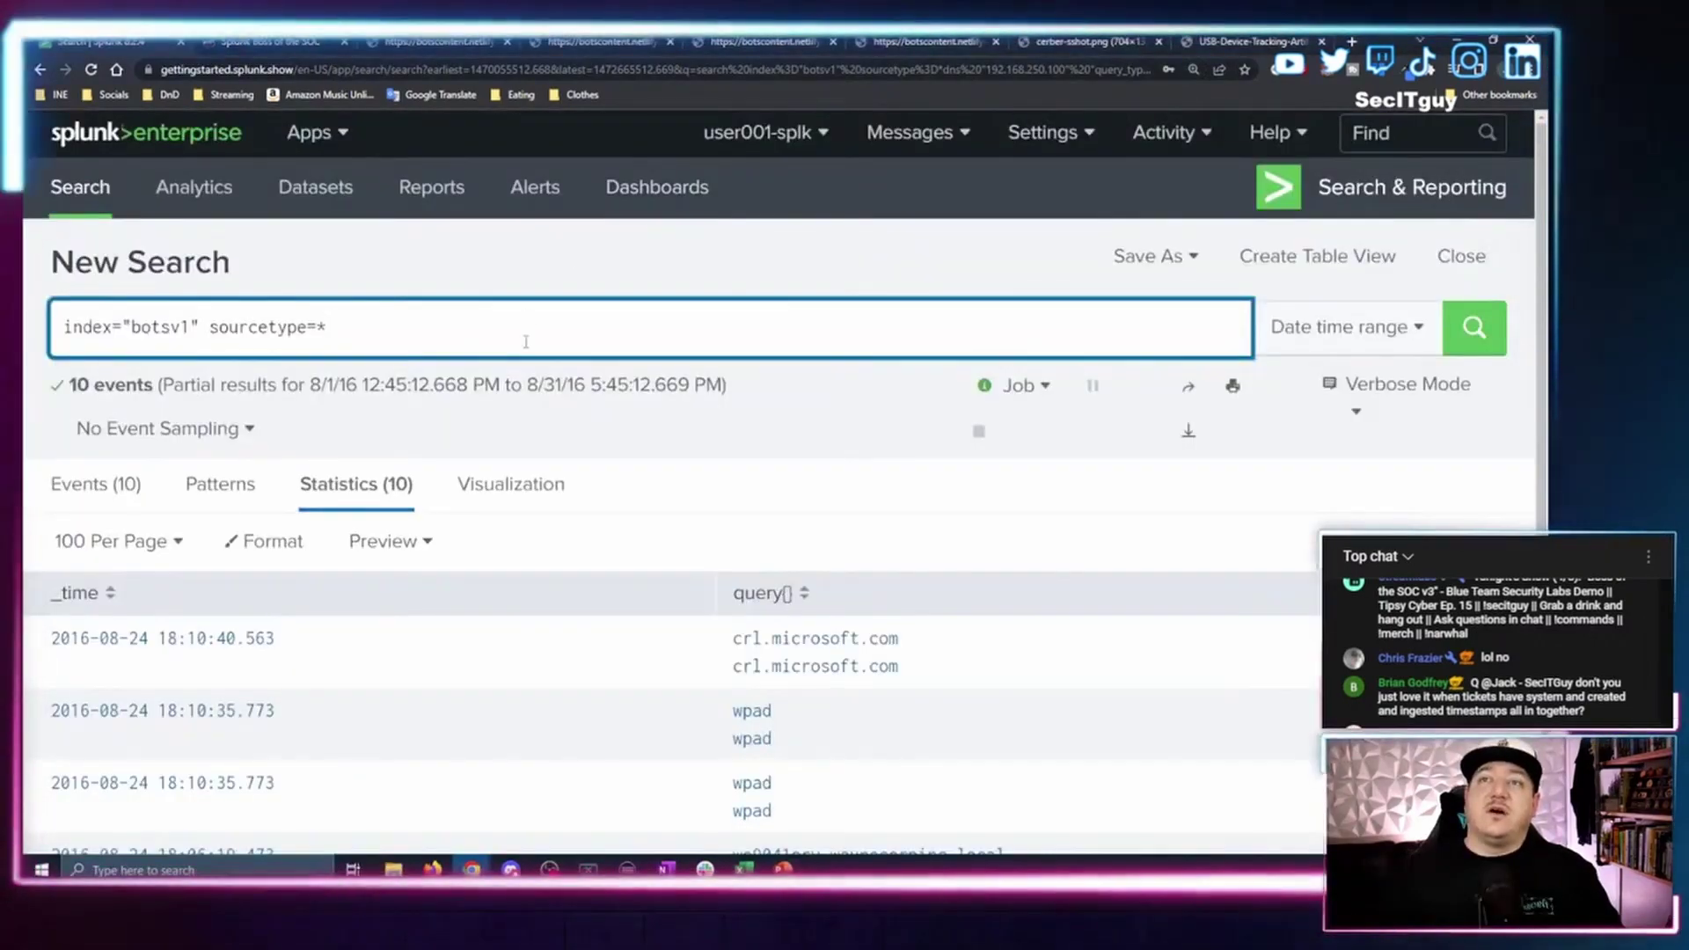
Back in the Splunk search, change the sourcetype filter to "winregistry" and start a key_path=" filter after it.
key(BackSpace)
key(BackSpace)
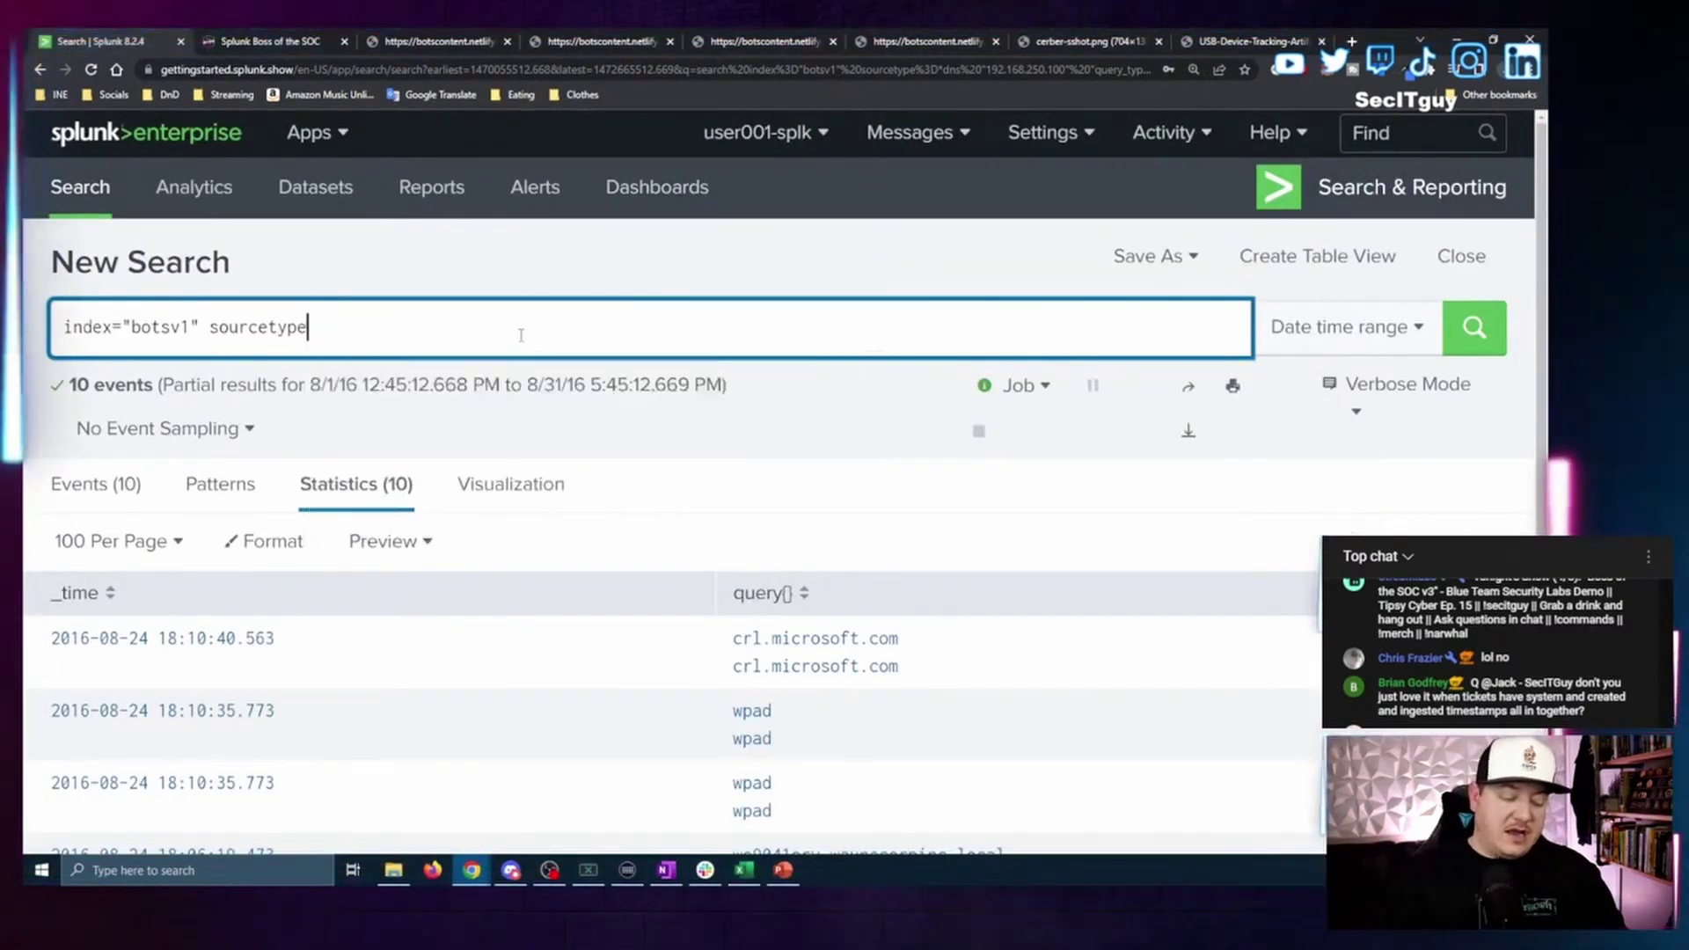
text(Win)
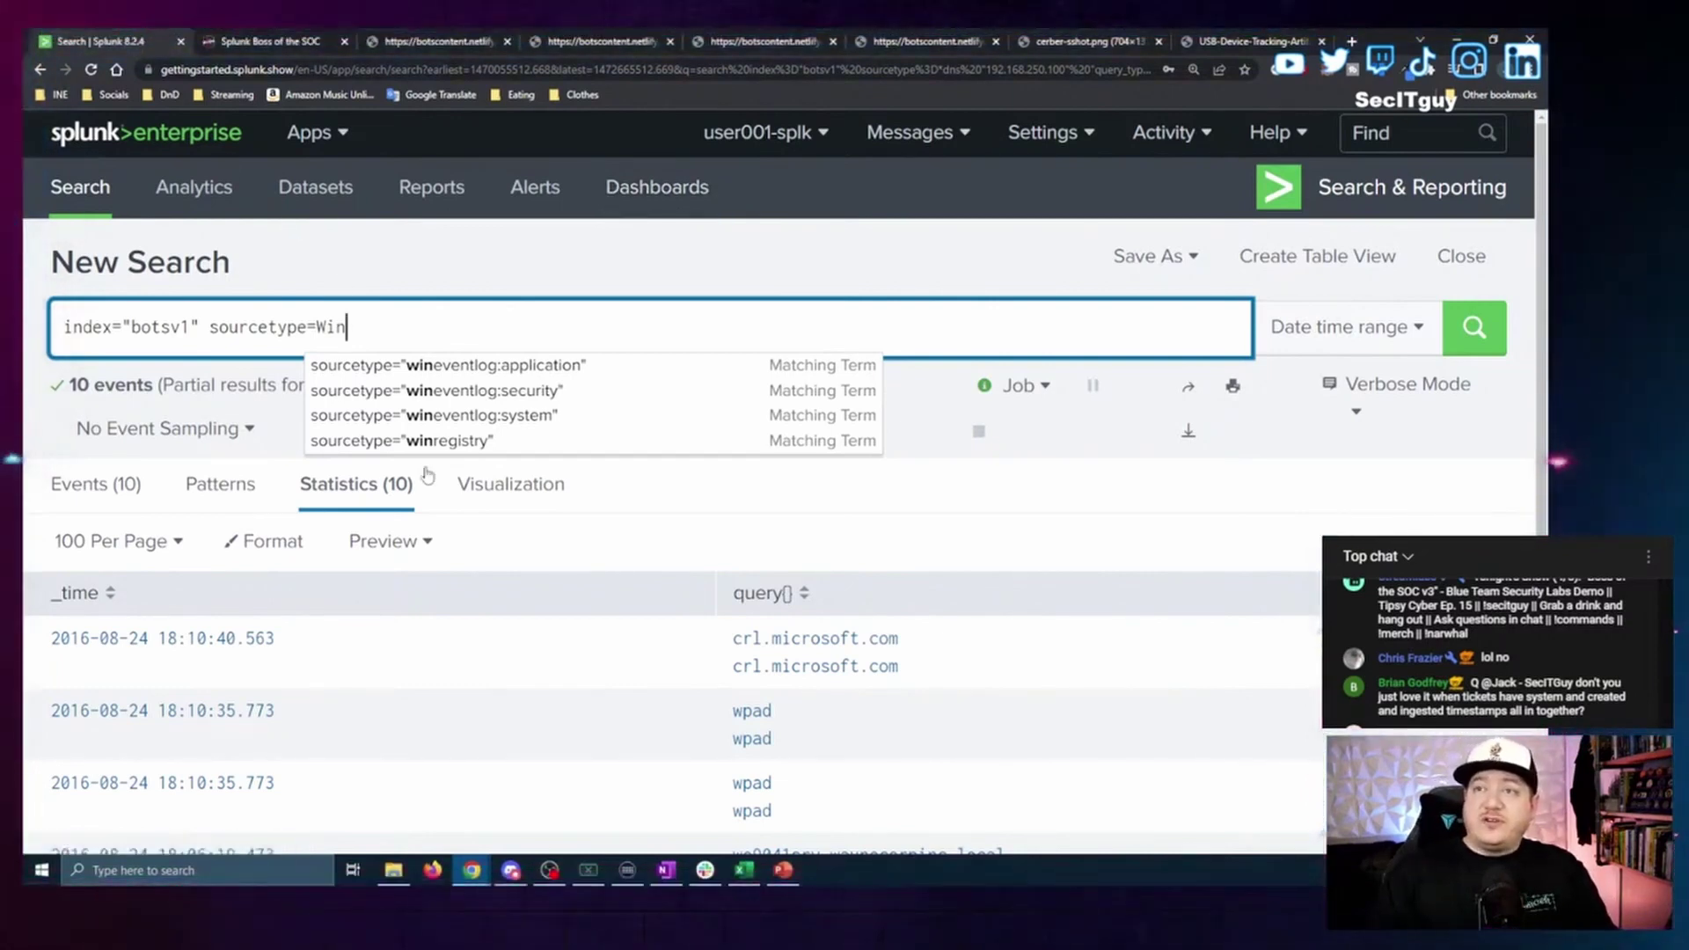
click(422, 440)
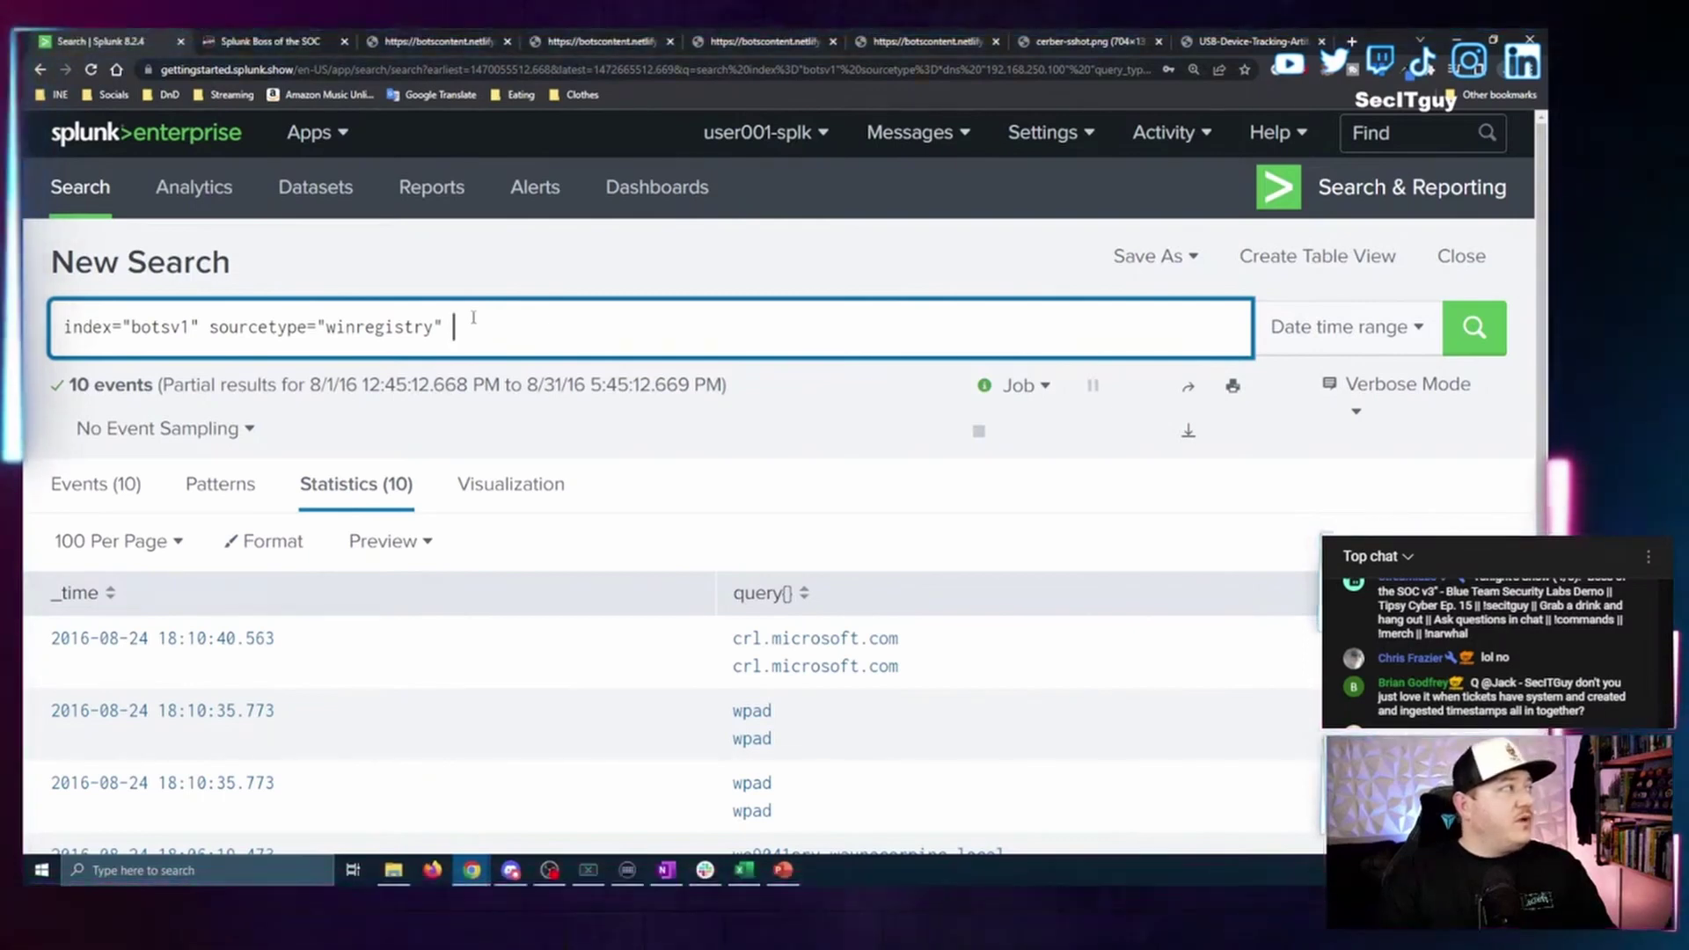
text(key_)
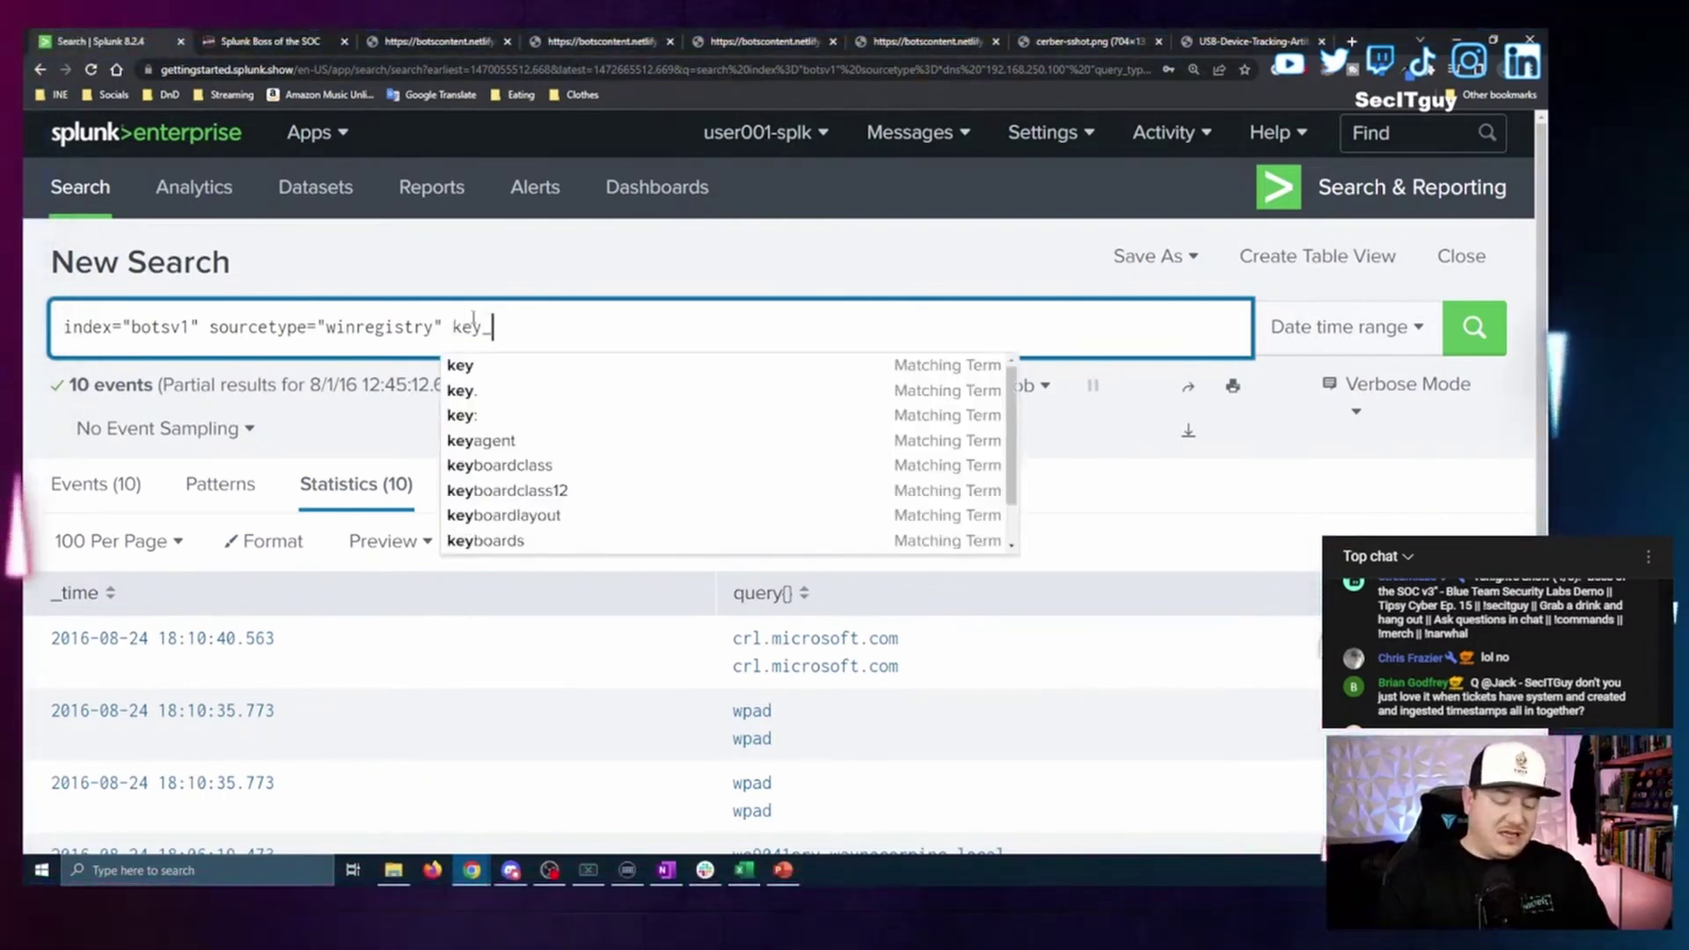
text(path)
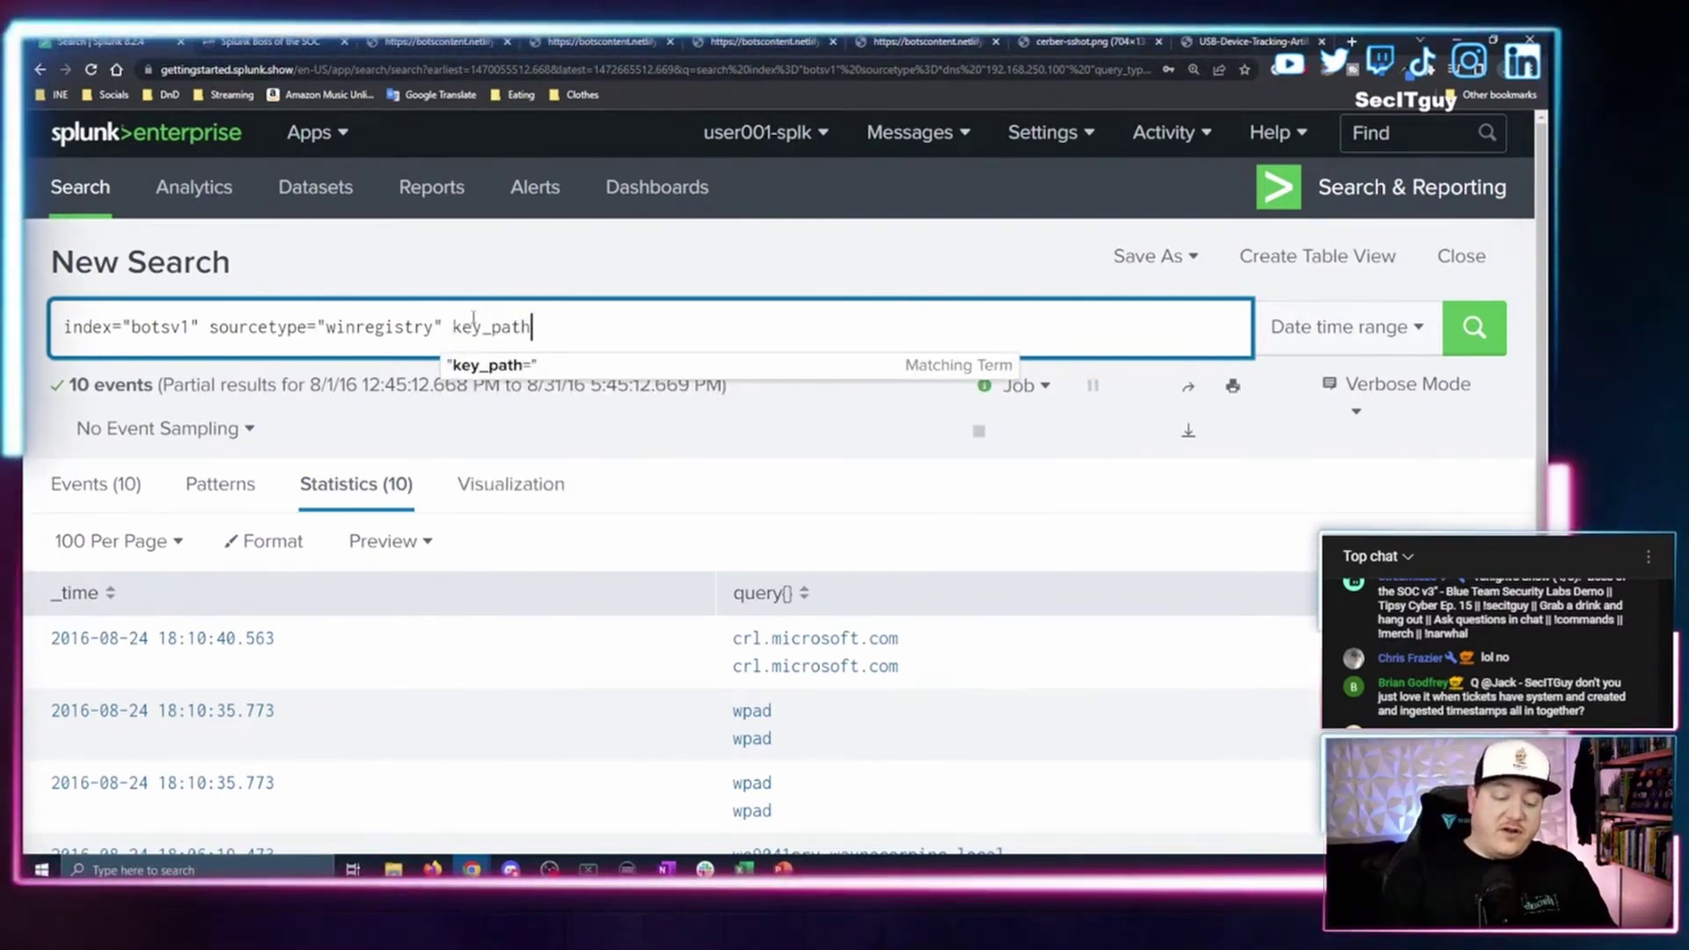
text(=)
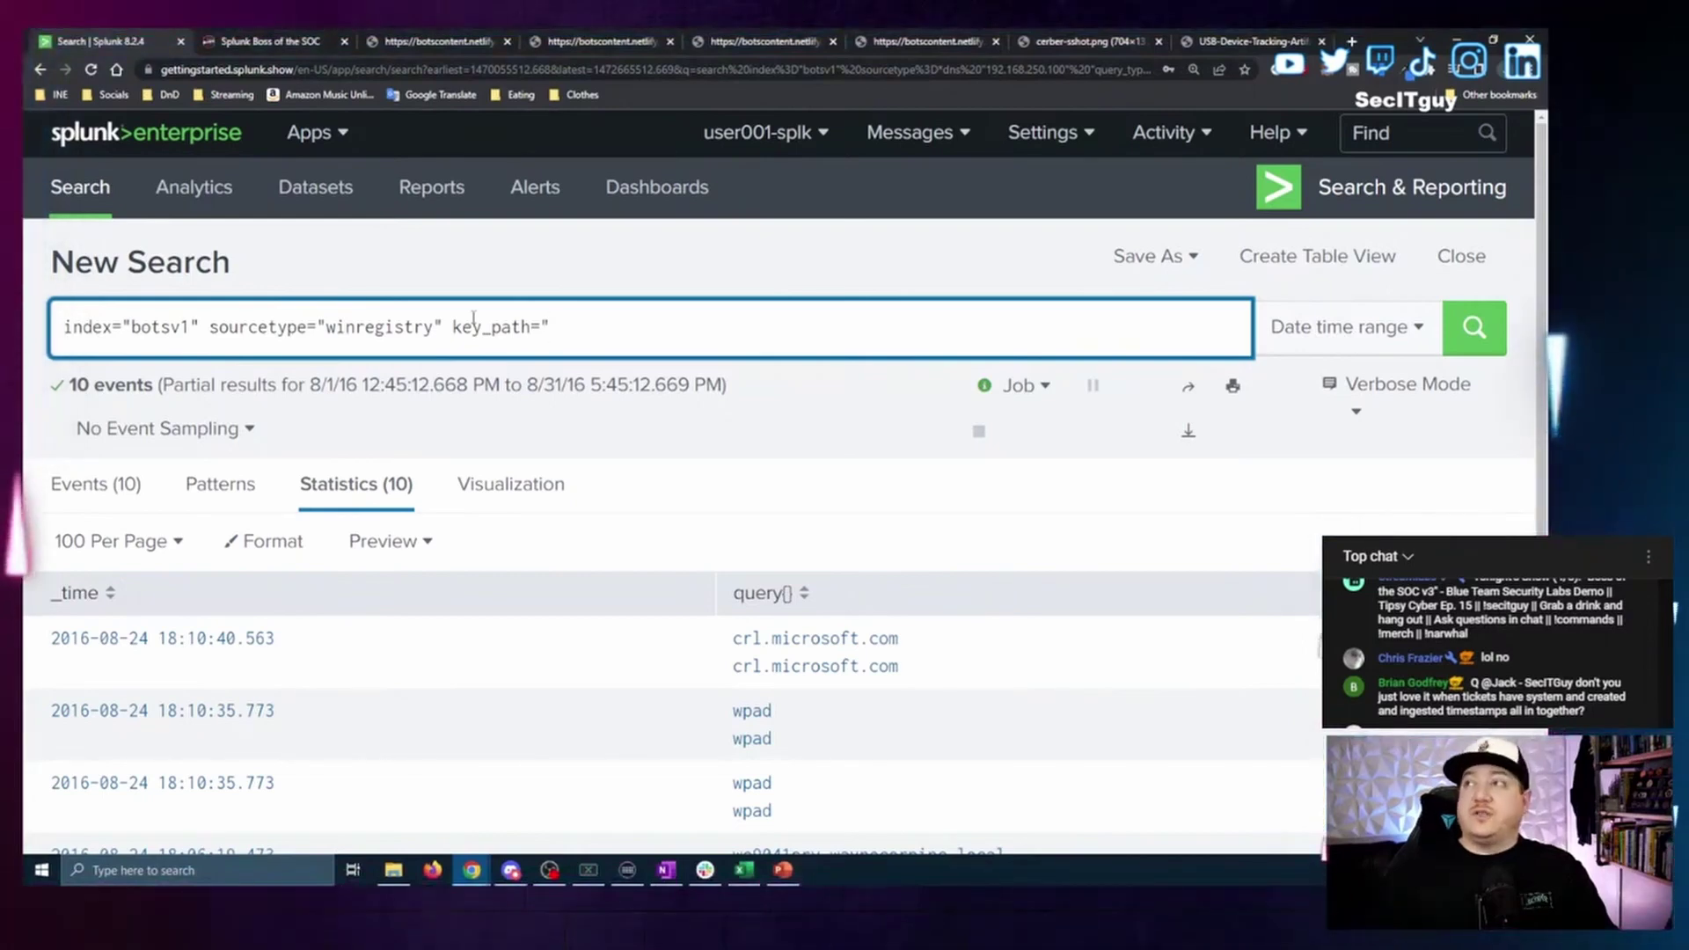
Switch to the USB-Device-Tracking-Artifacts PDF and examine the Windows XP registry paths for the vendor and product name and the drive letter's FriendlyName.
click(1277, 37)
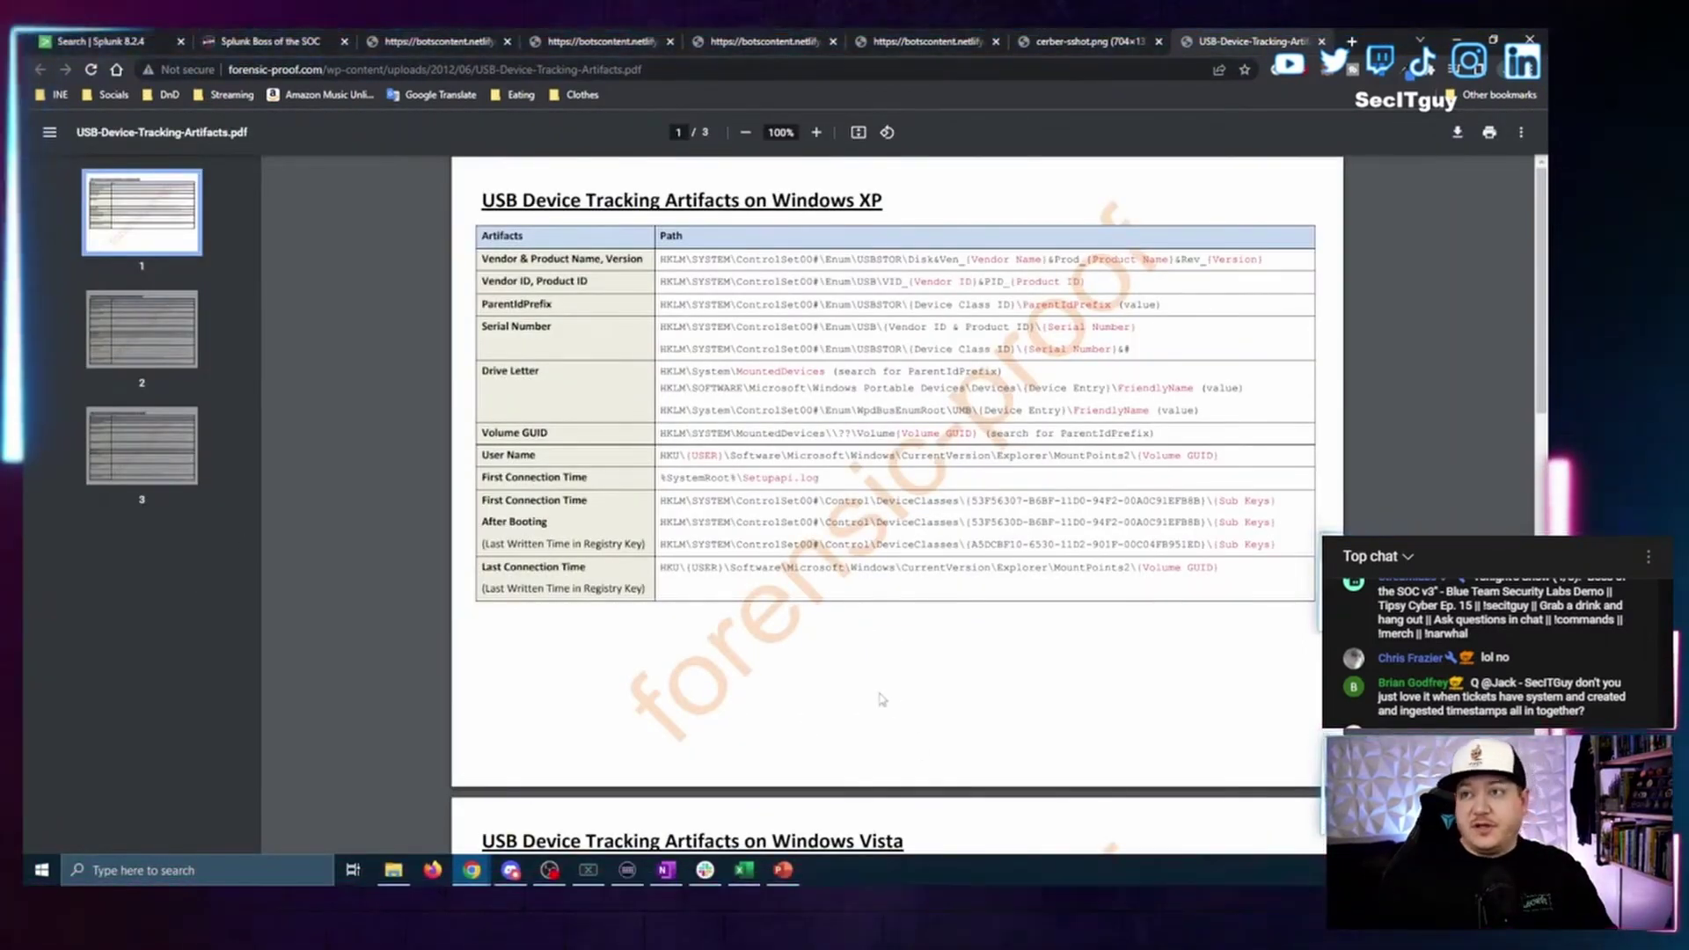
scroll(926, 685, up, 4)
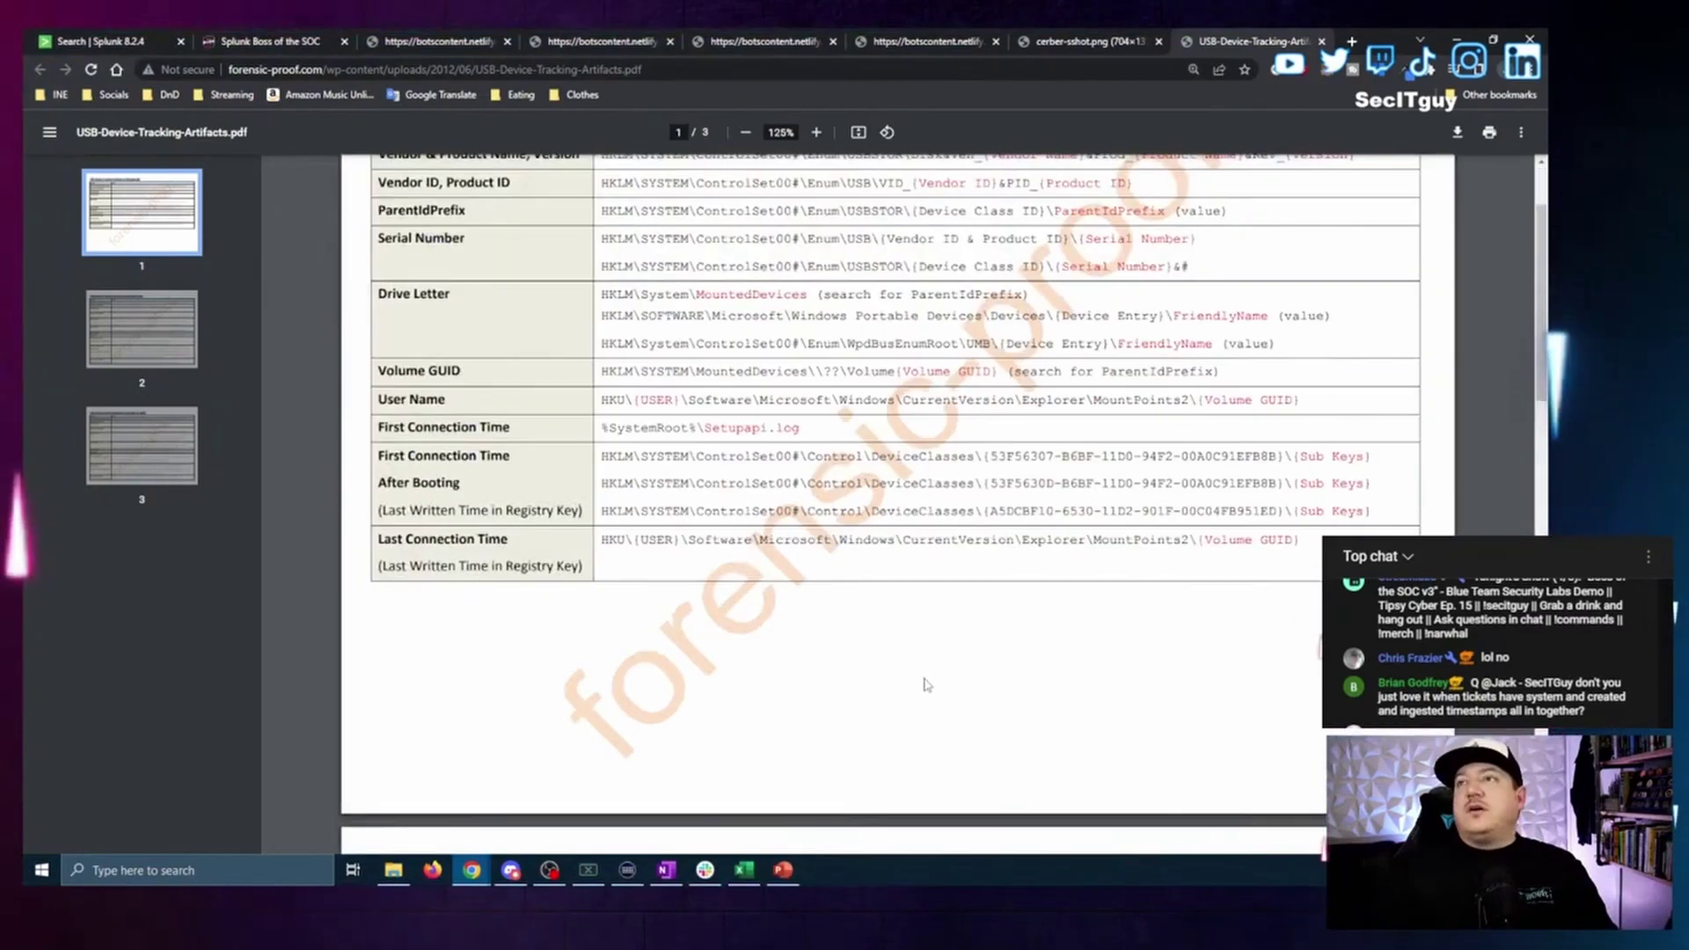
scroll(849, 579, up, 3)
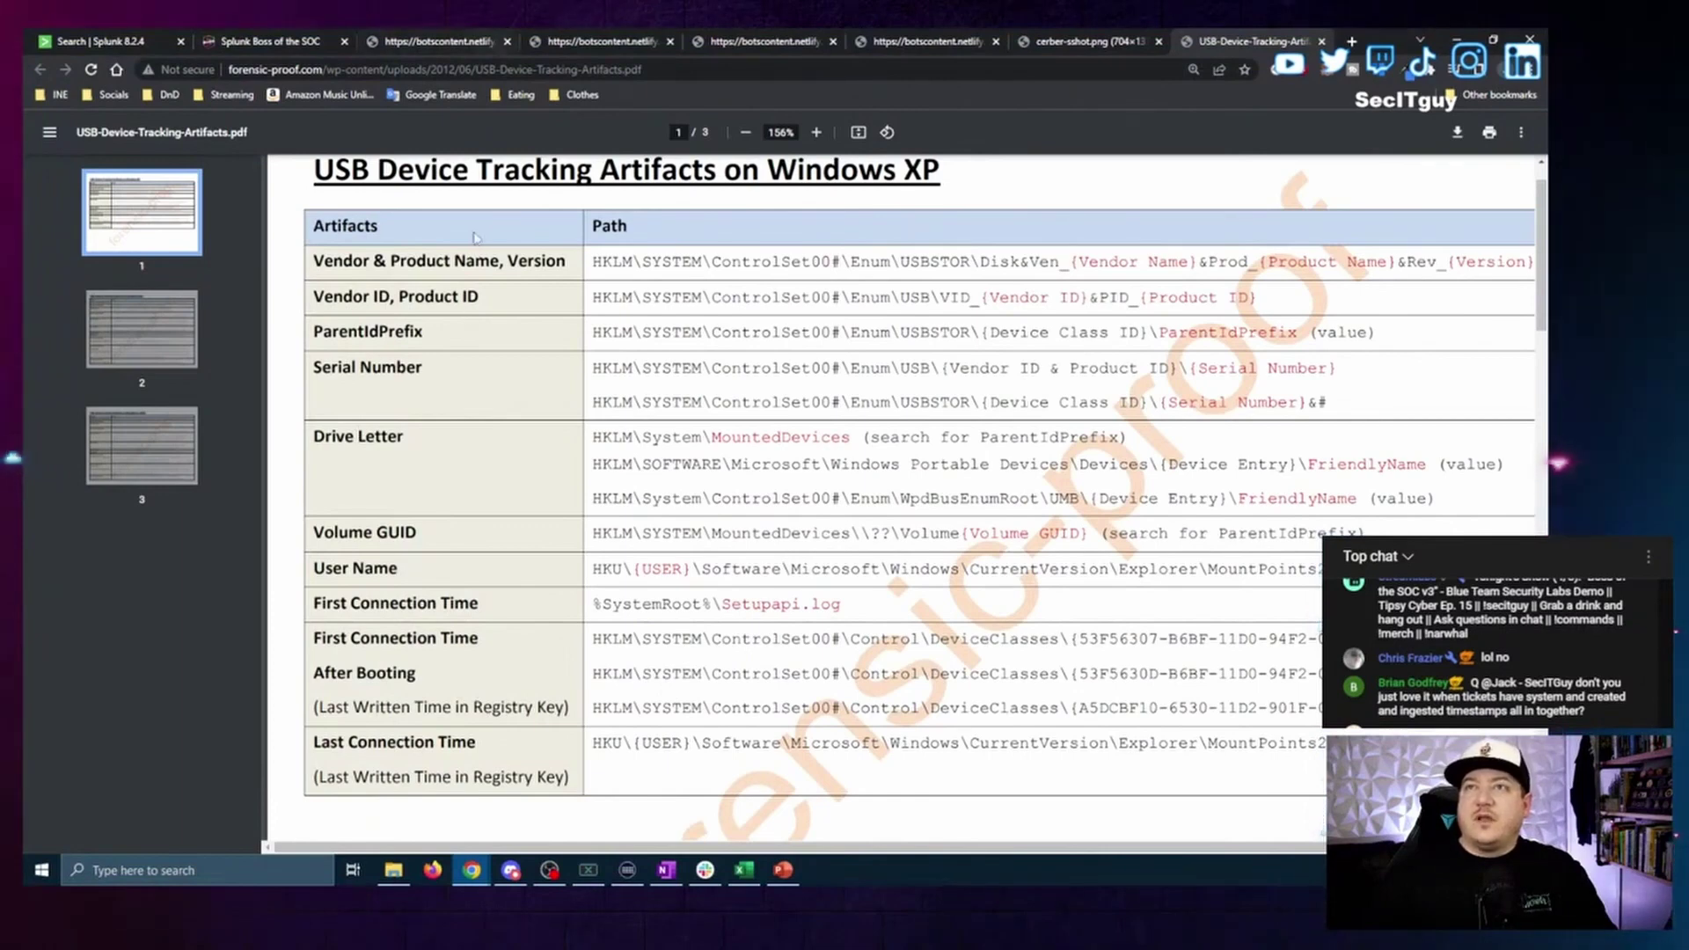
drag(380, 169, 940, 171)
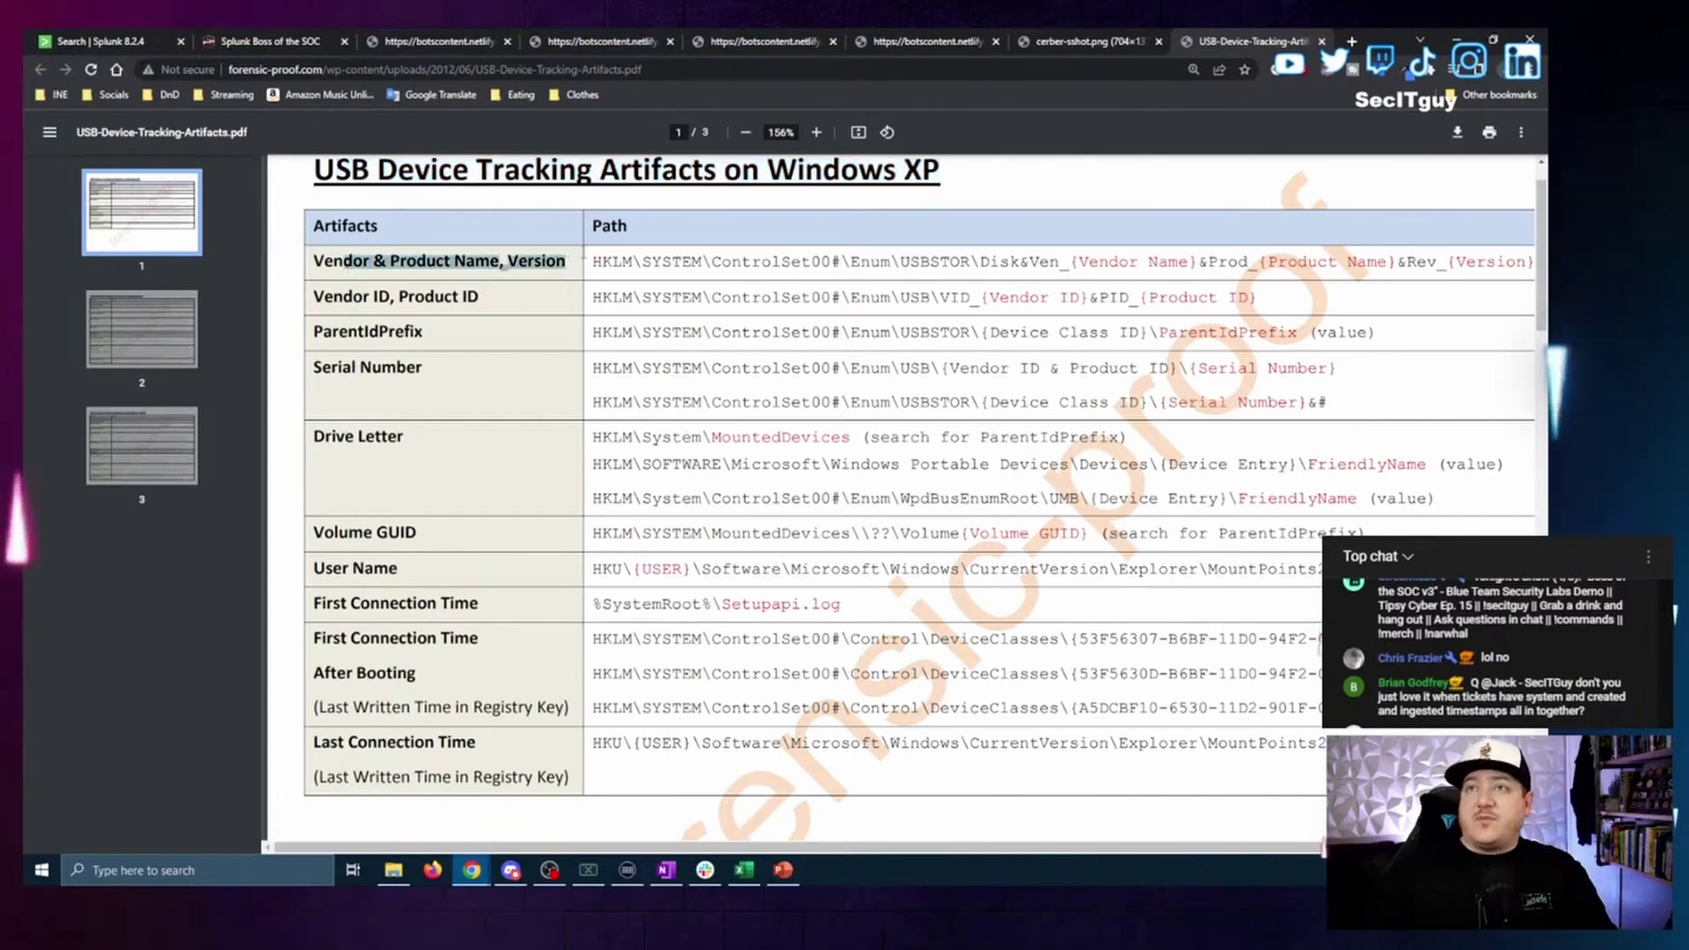
drag(583, 262, 633, 263)
click(581, 303)
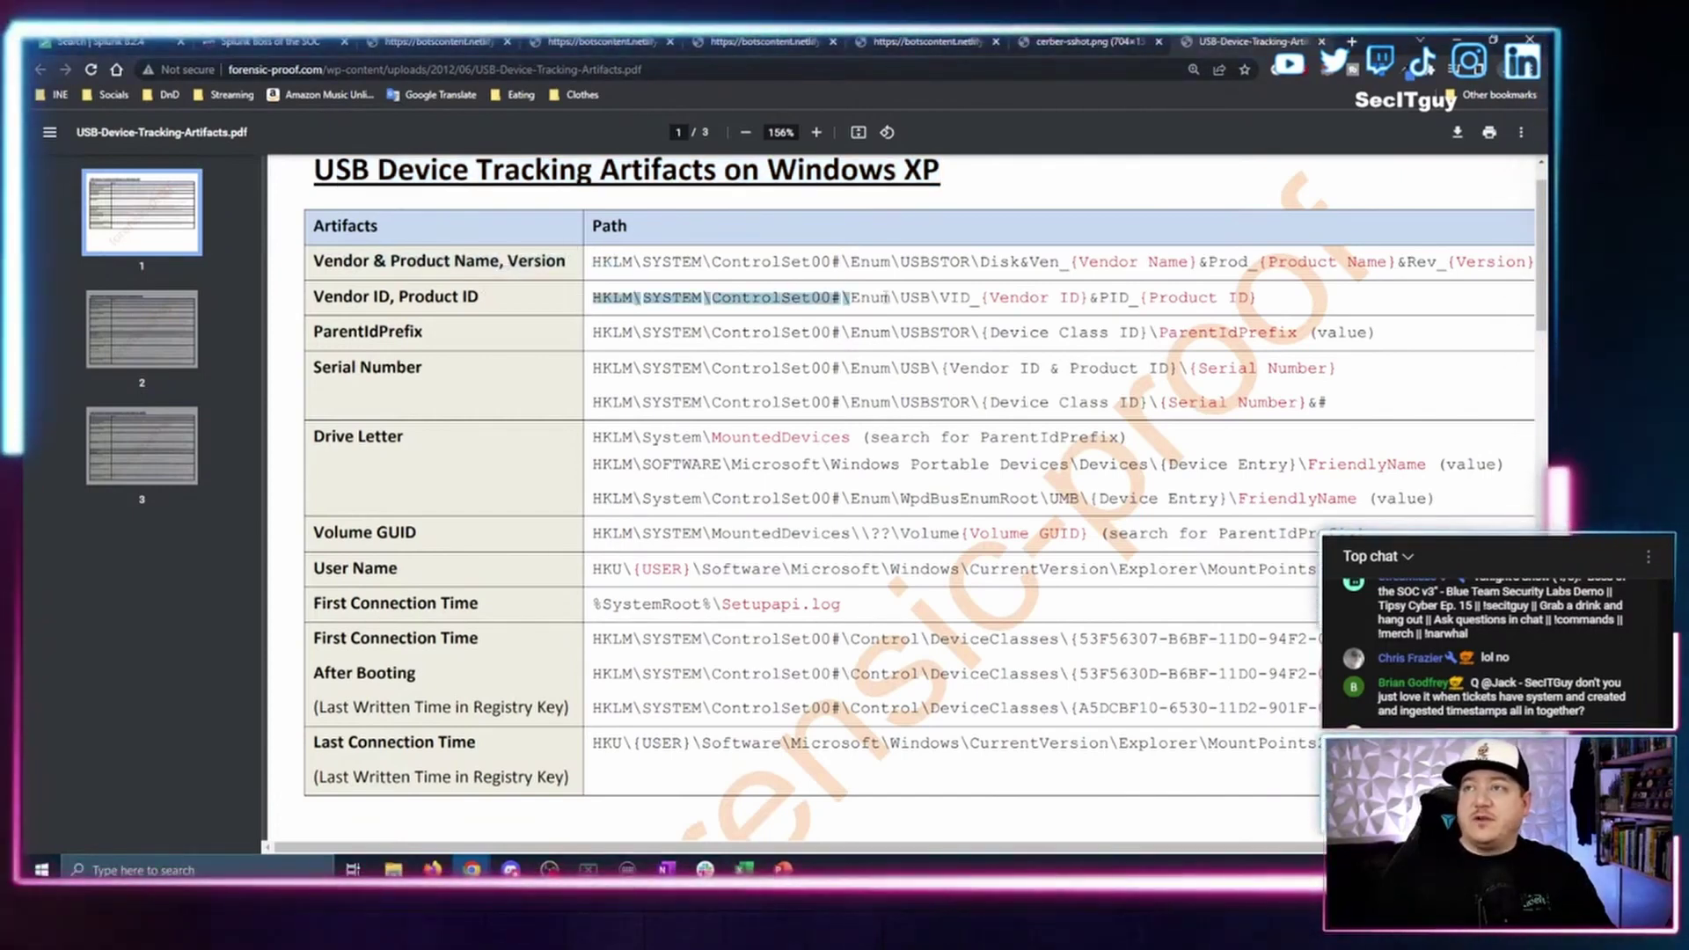
drag(588, 261, 1059, 261)
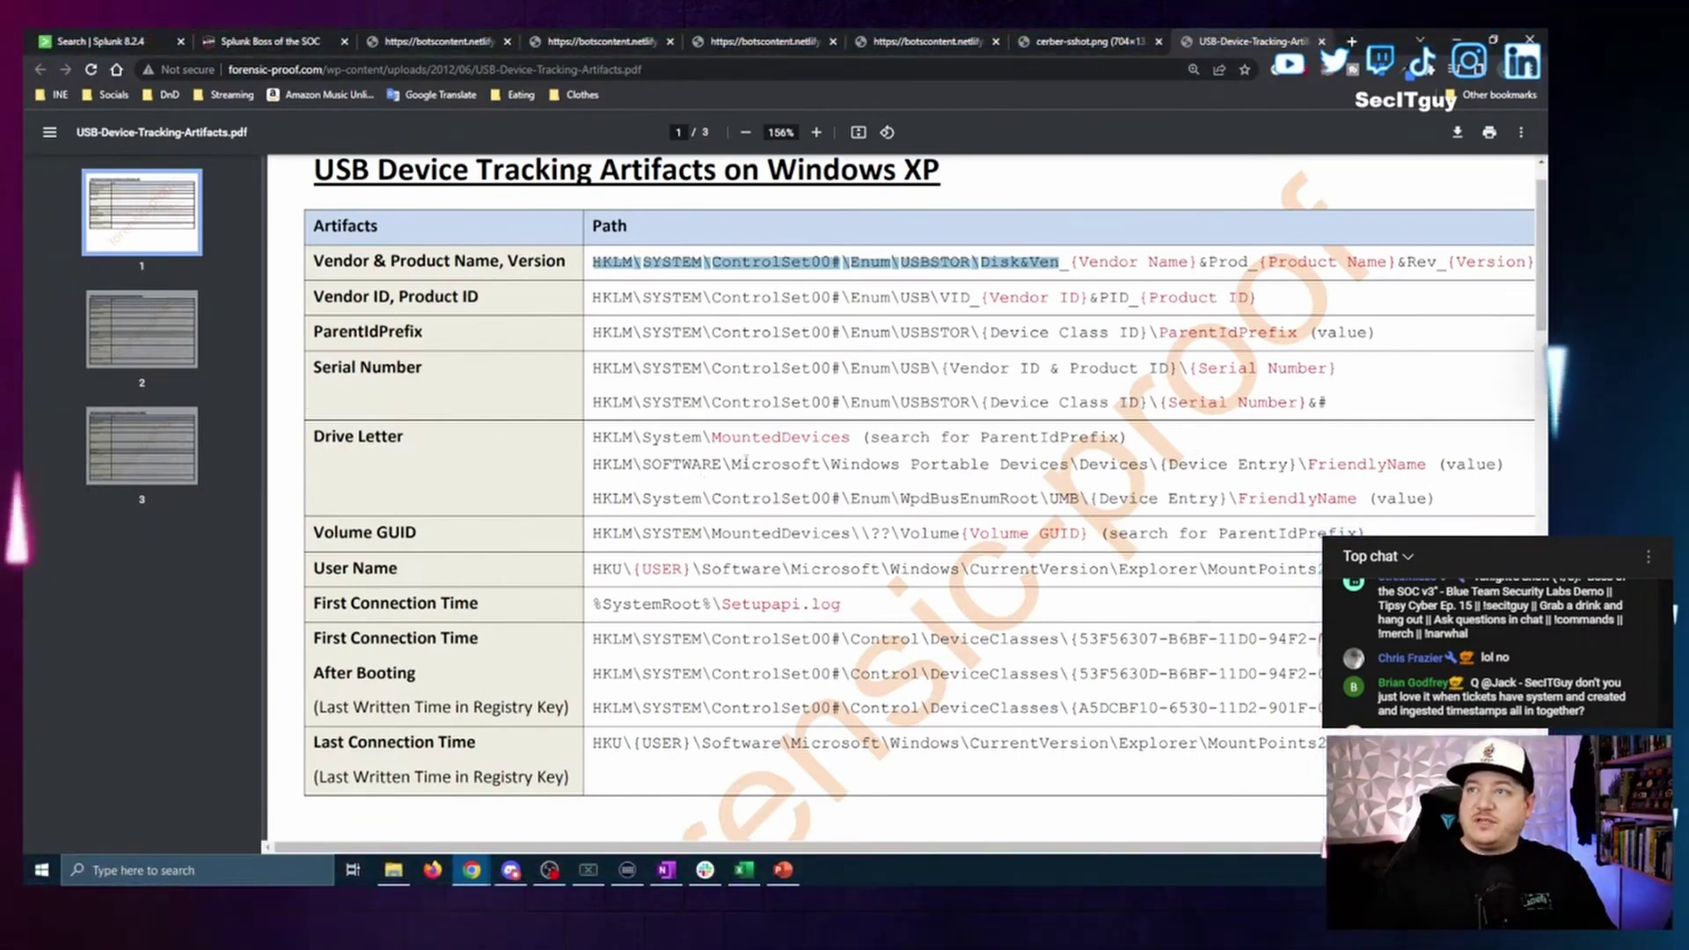
drag(773, 463, 1087, 472)
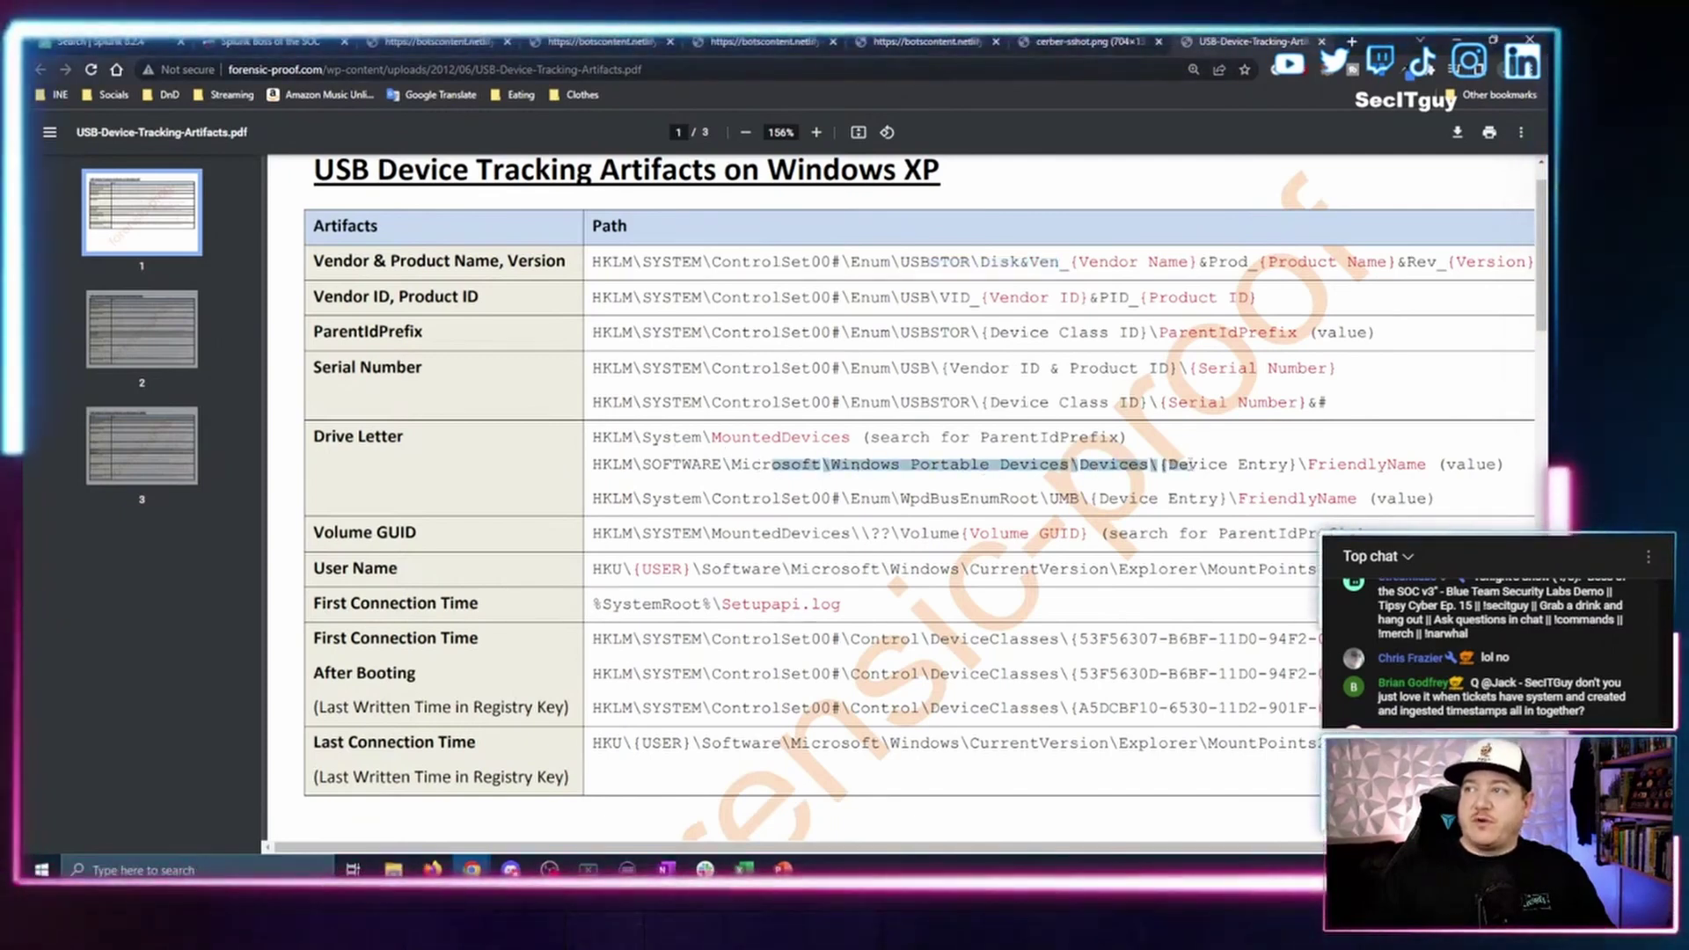
drag(1237, 466, 1426, 467)
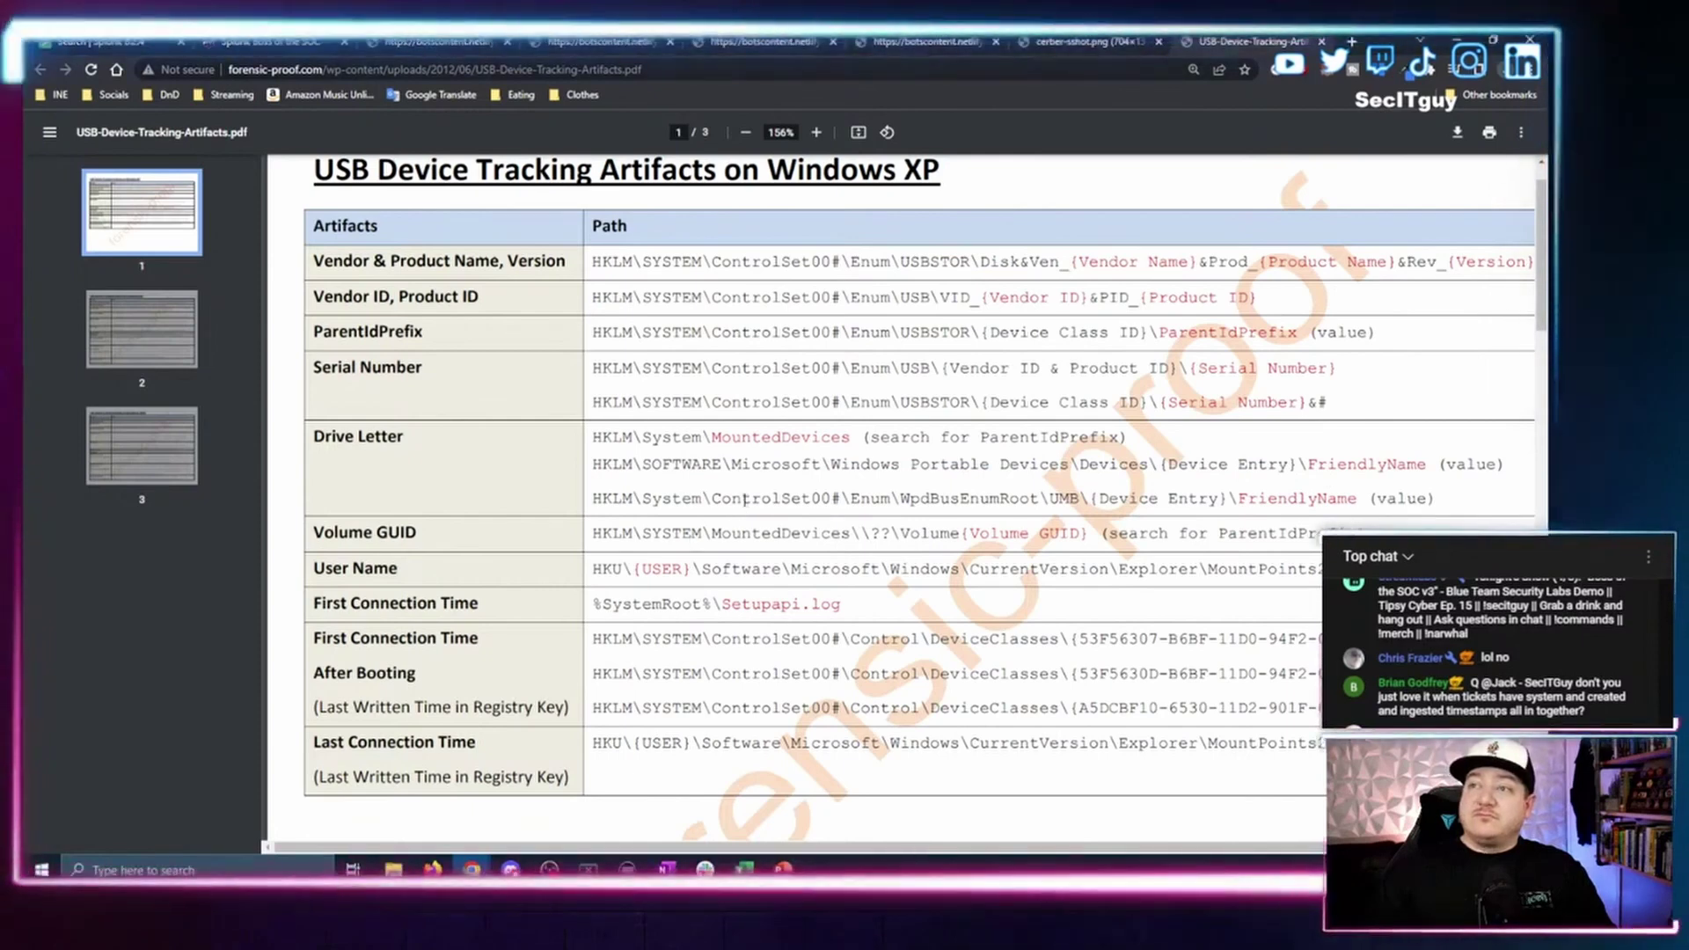
drag(741, 499, 1089, 499)
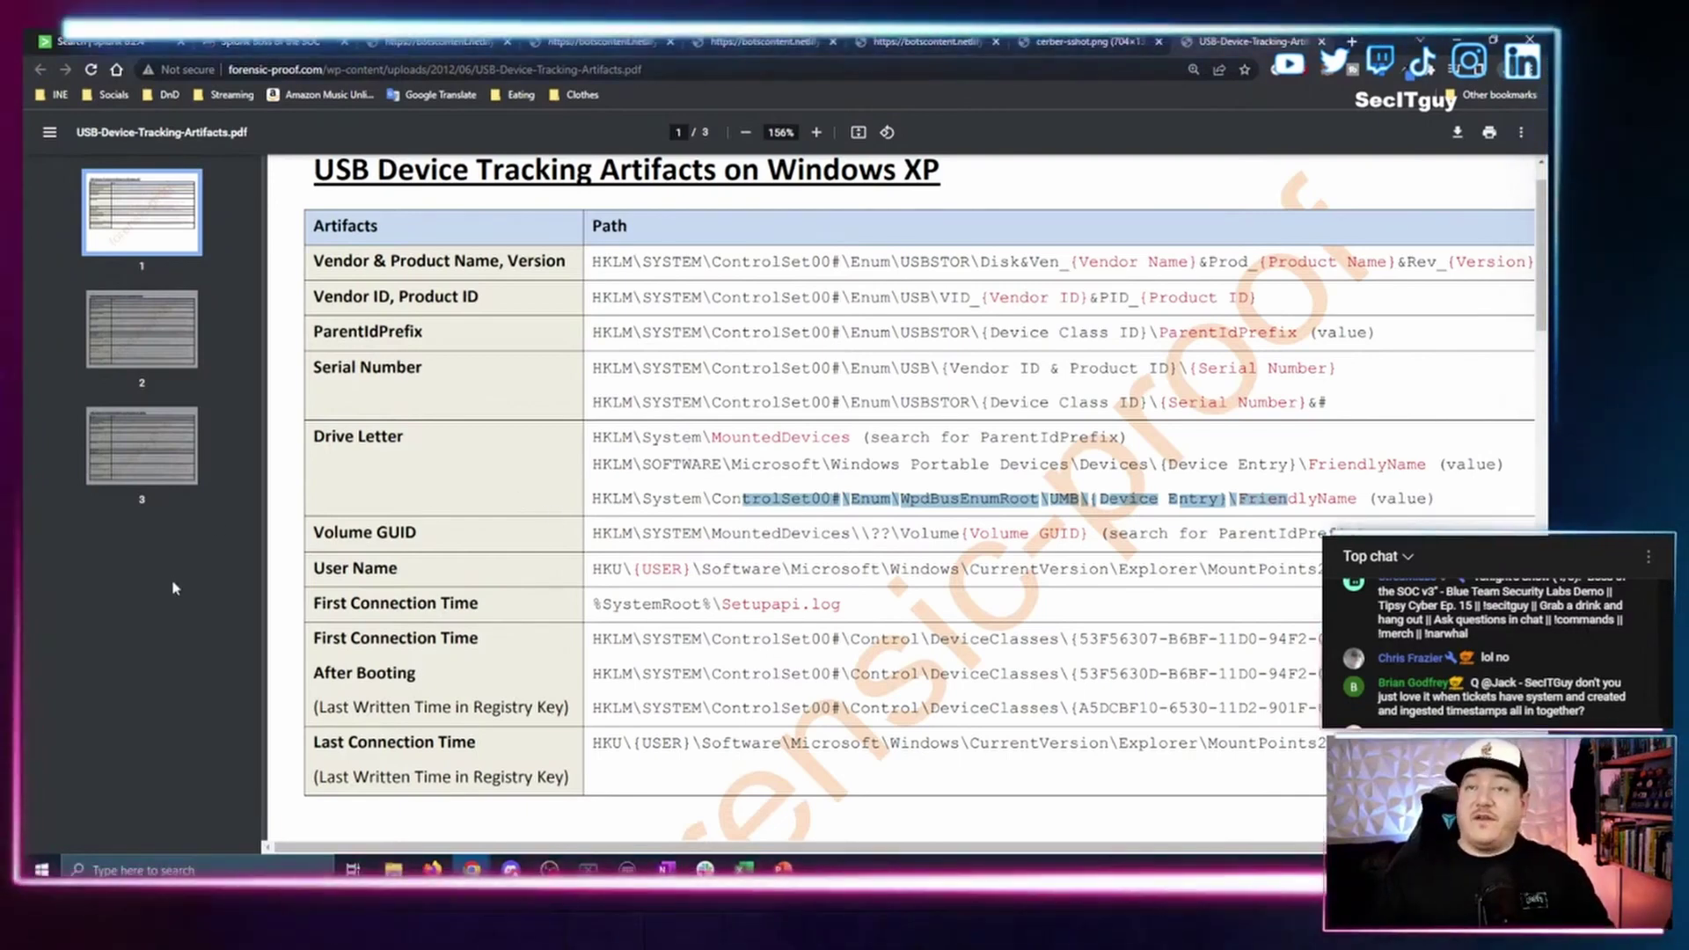
click(1021, 188)
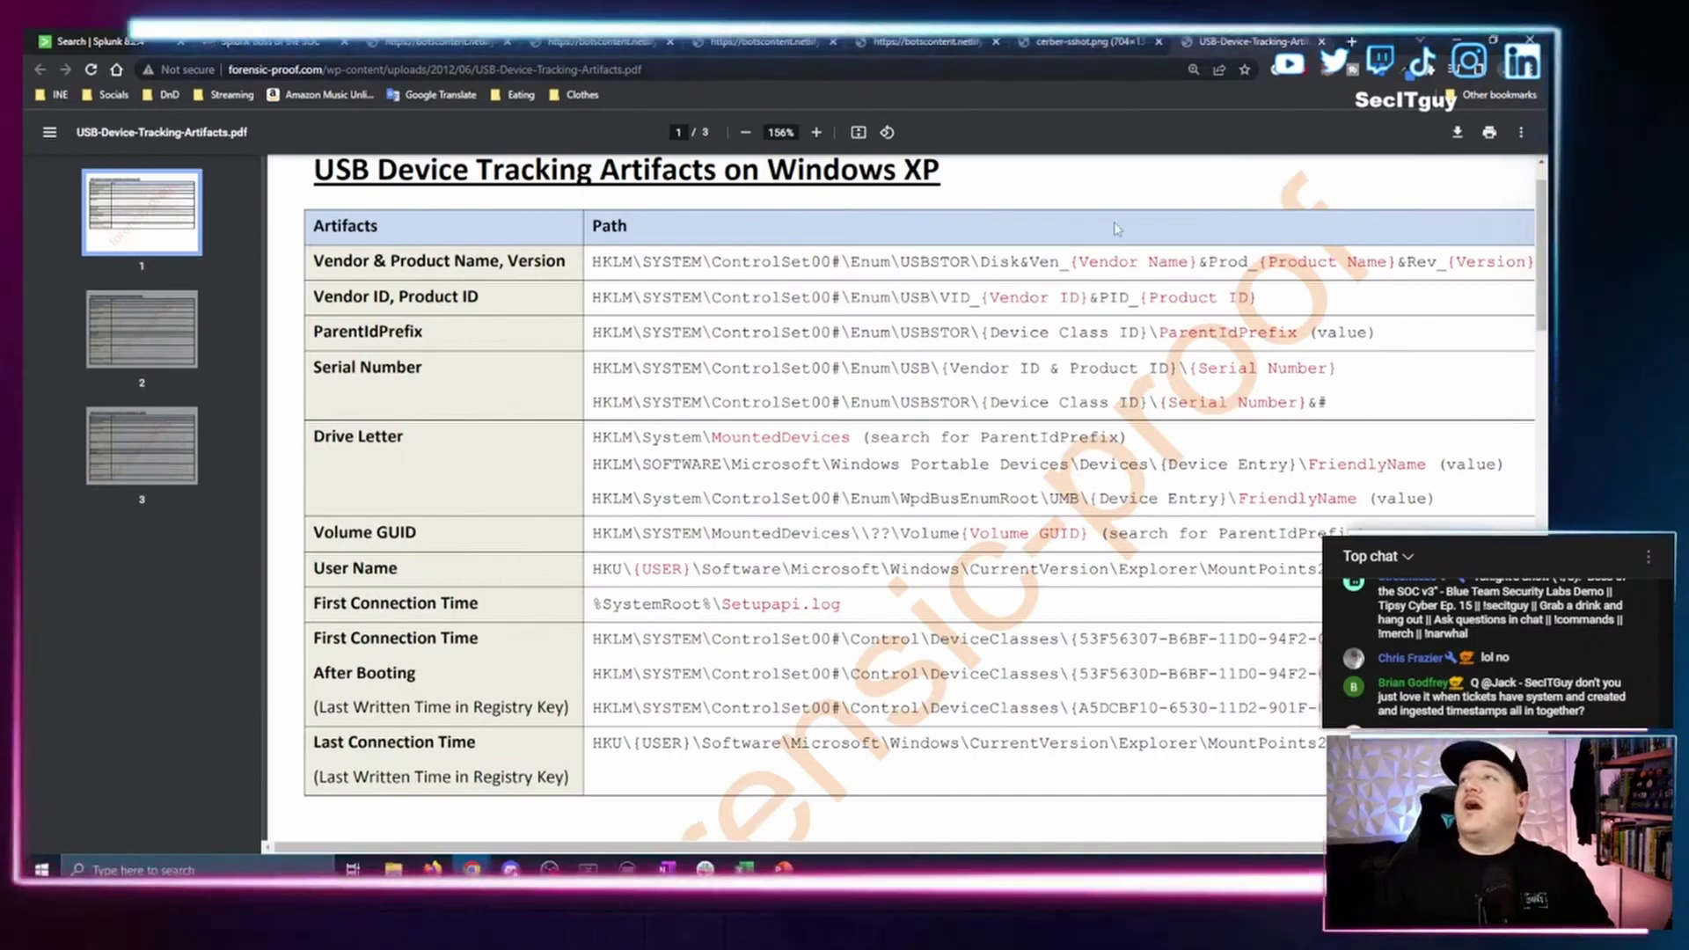
Back in the Splunk search, complete the key path filter as "HKLM\\software\\microsoft\\windows portable devices\\devices\\*".
key(ctrl+Tab)
key(ctrl+Tab)
key(ctrl+shift+Tab)
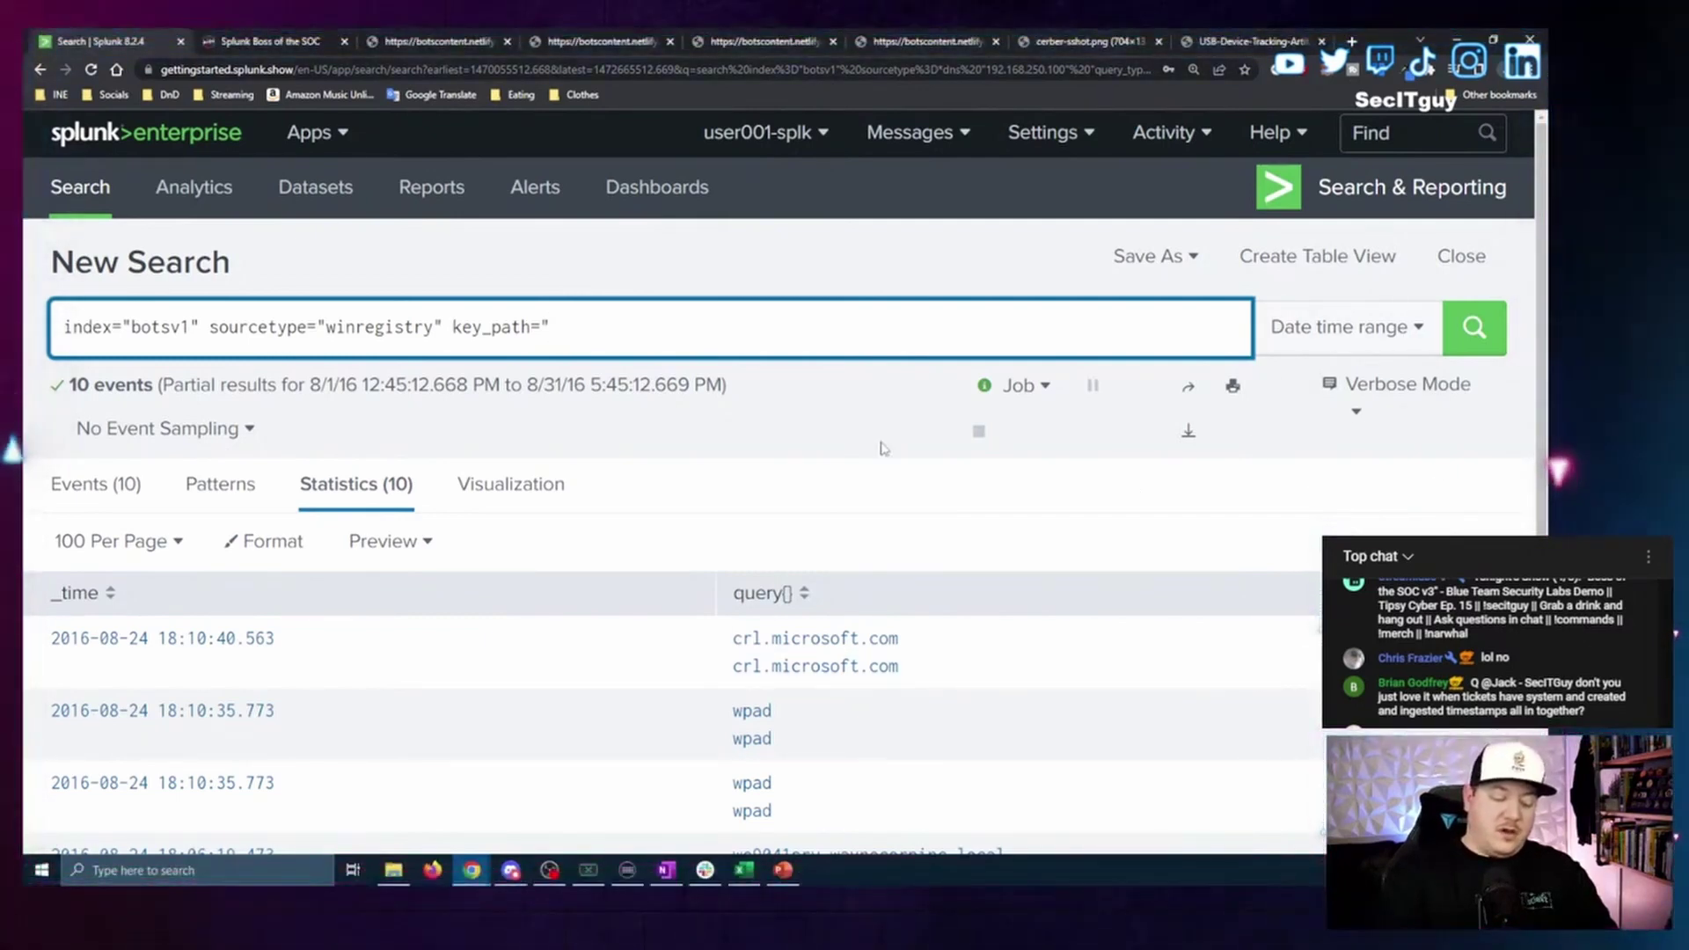
text(M)
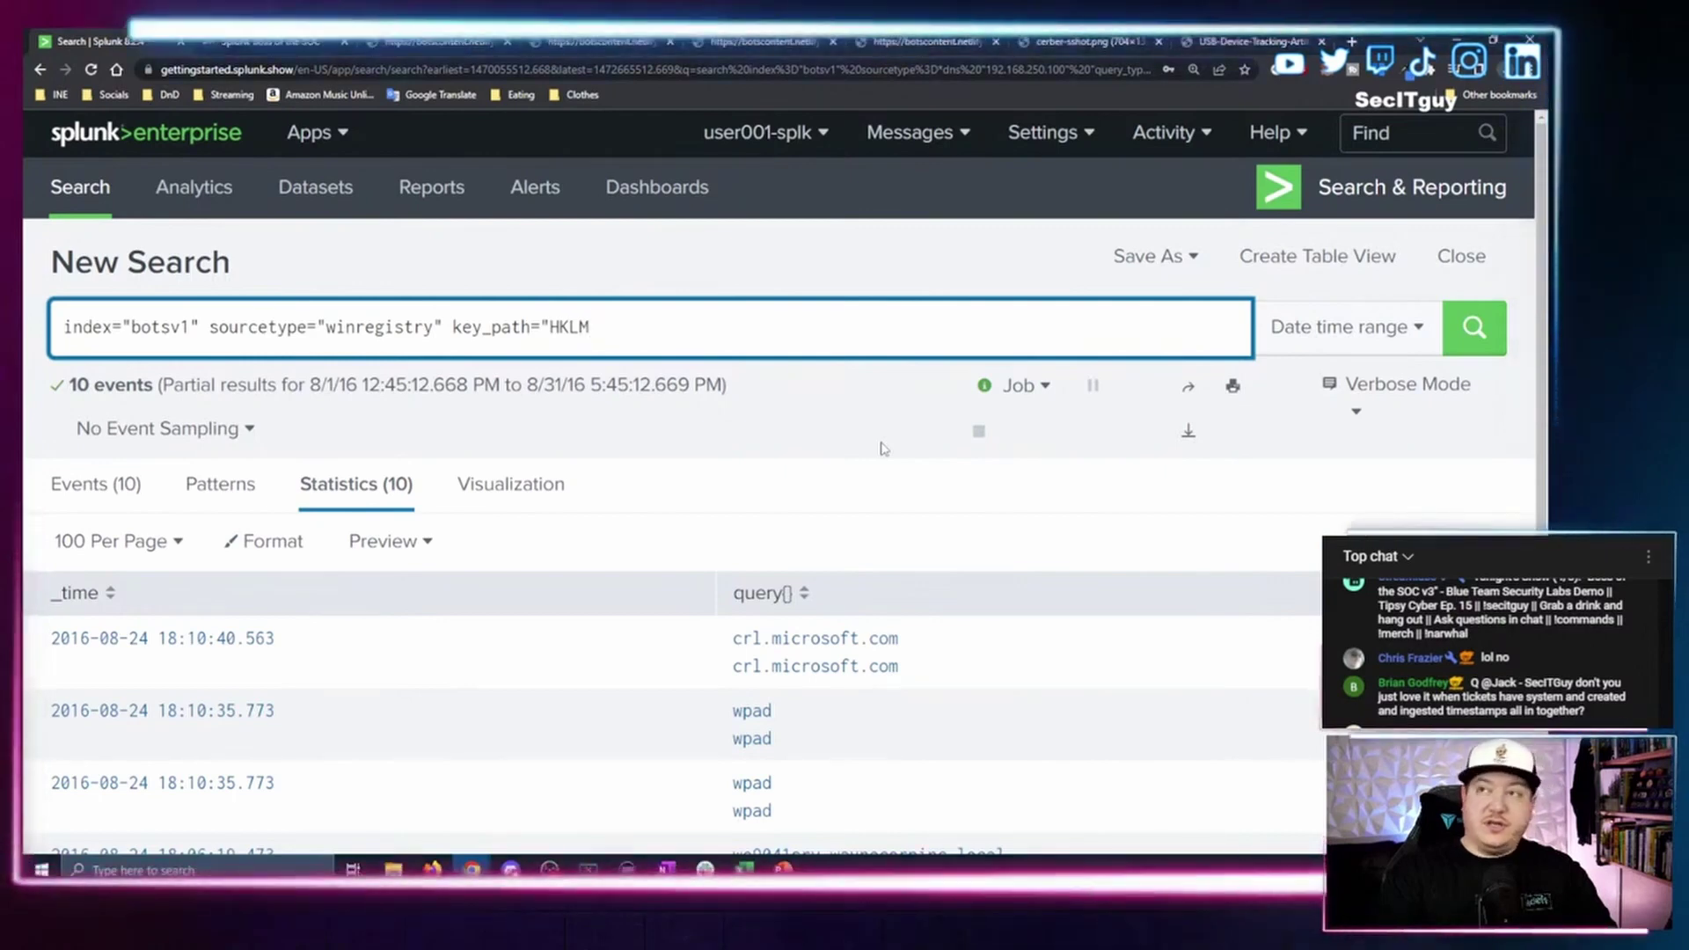
text(\\)
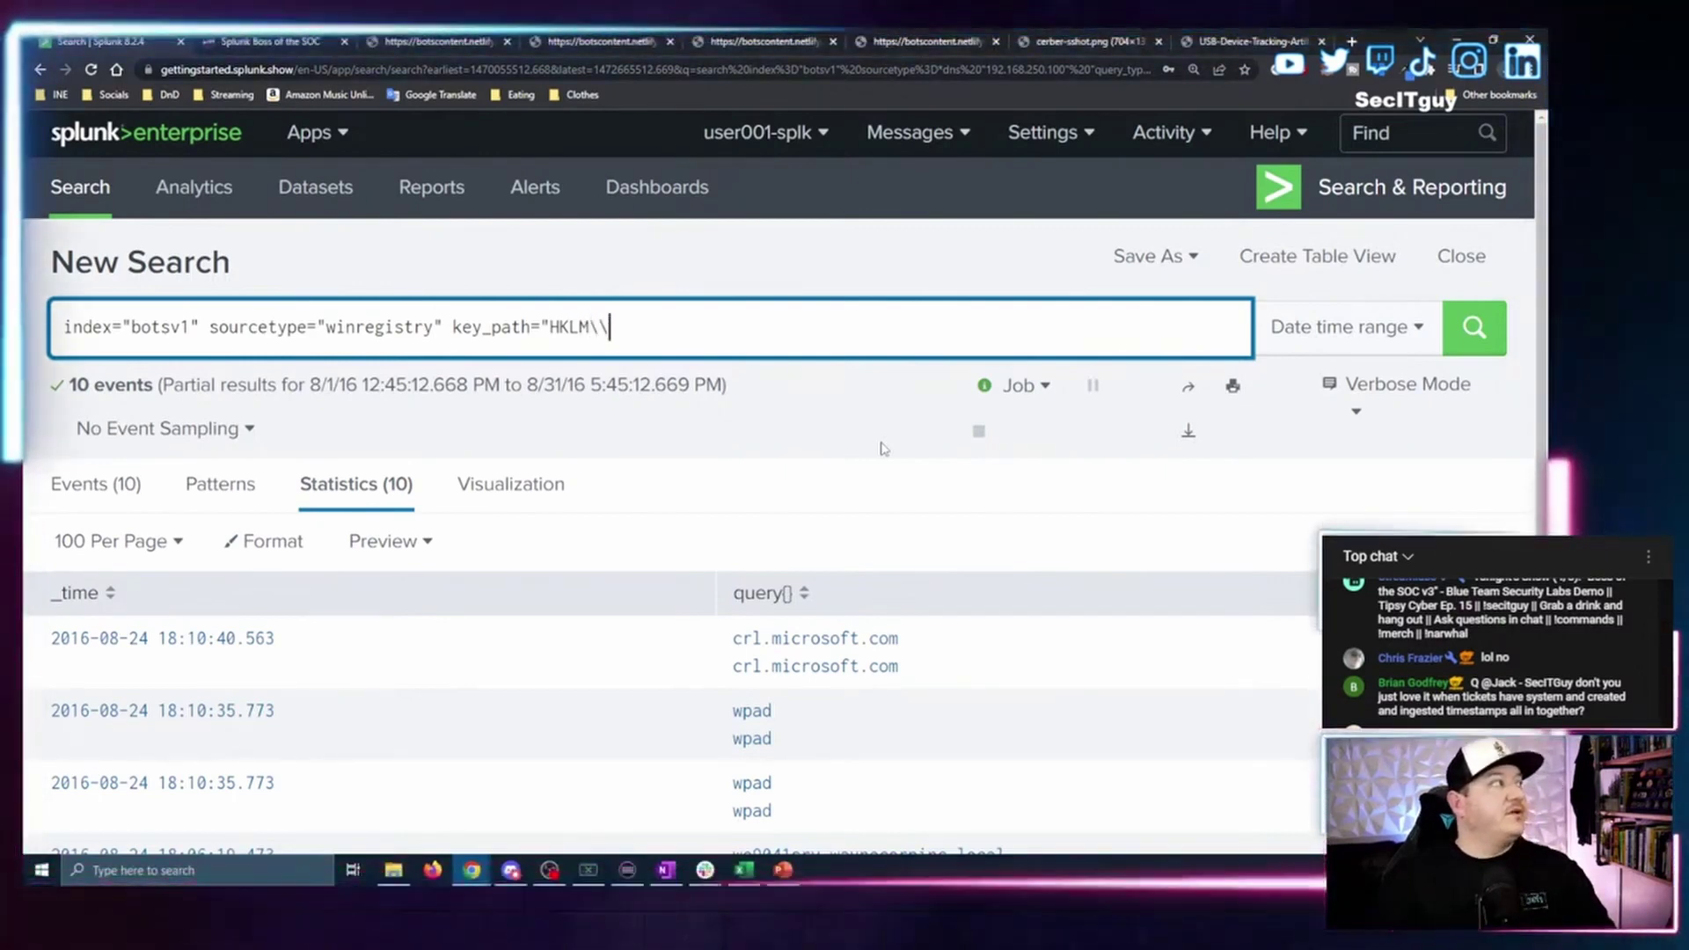
text(softw)
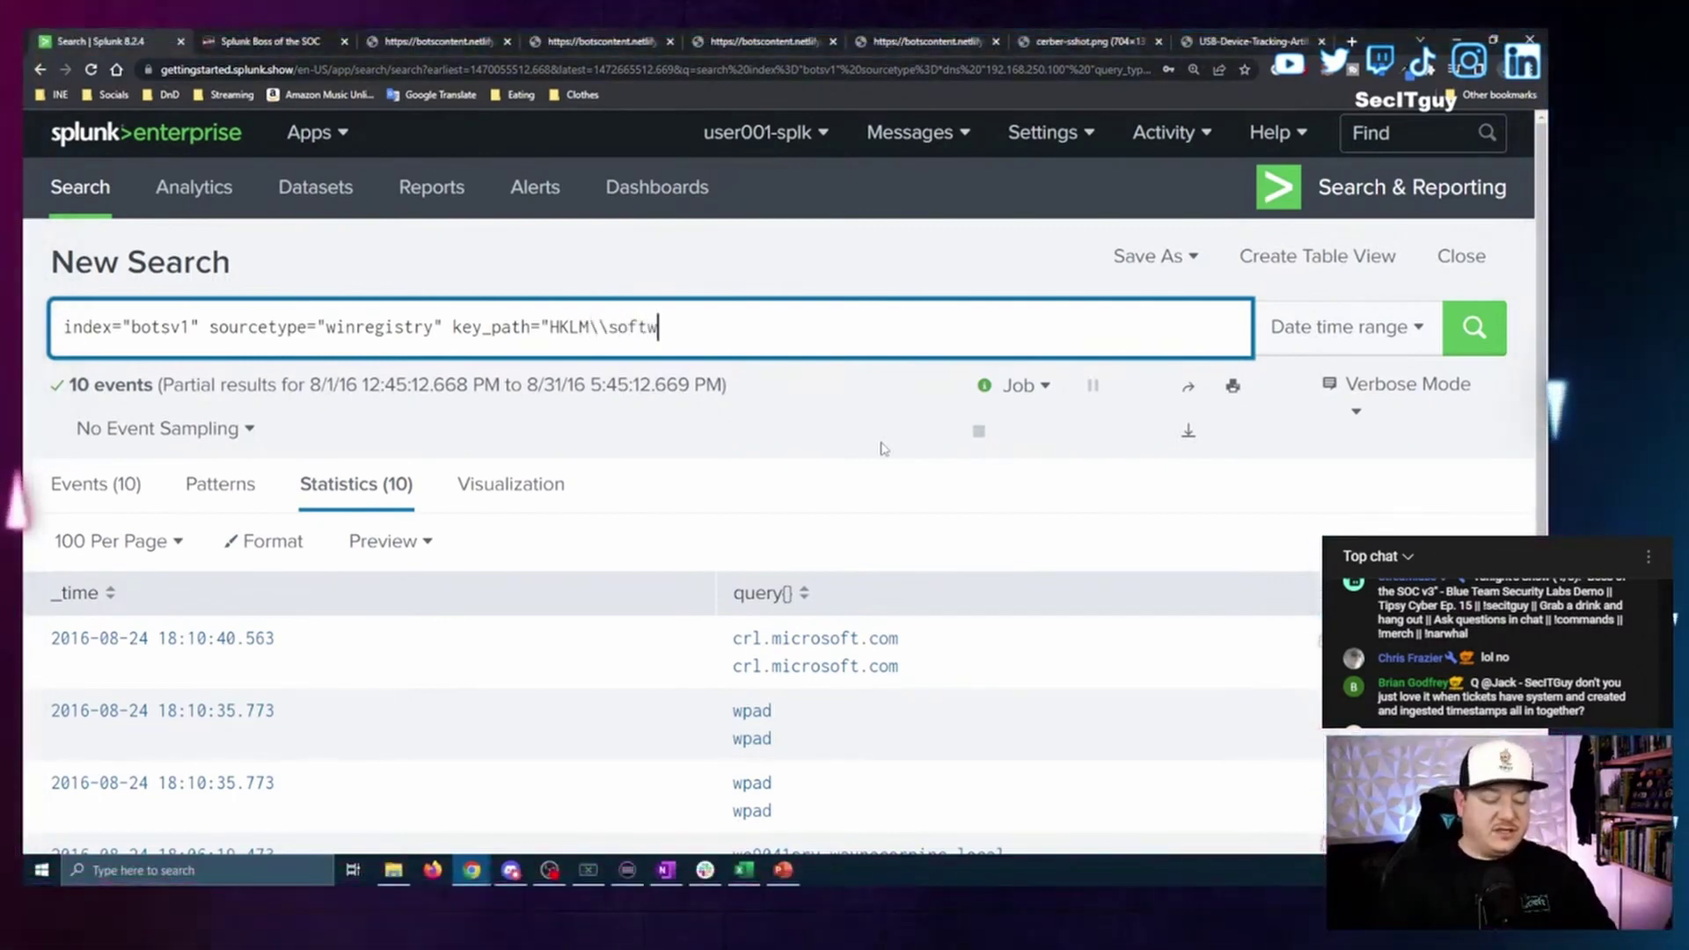
text(are\\)
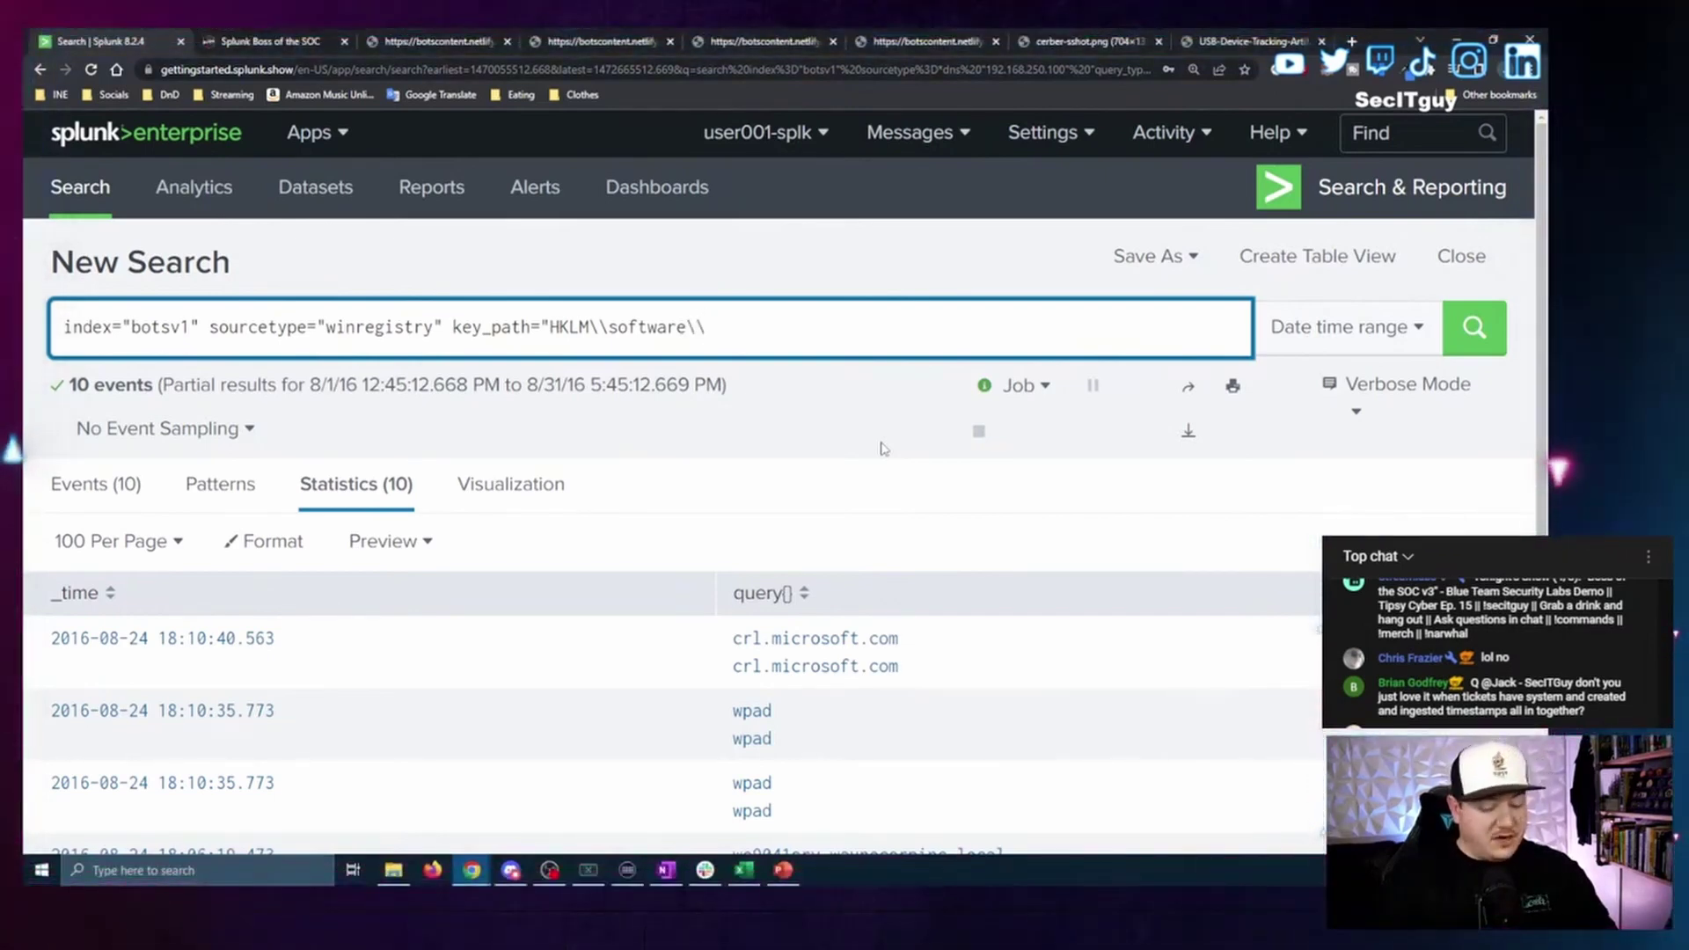
text(microsoft\\)
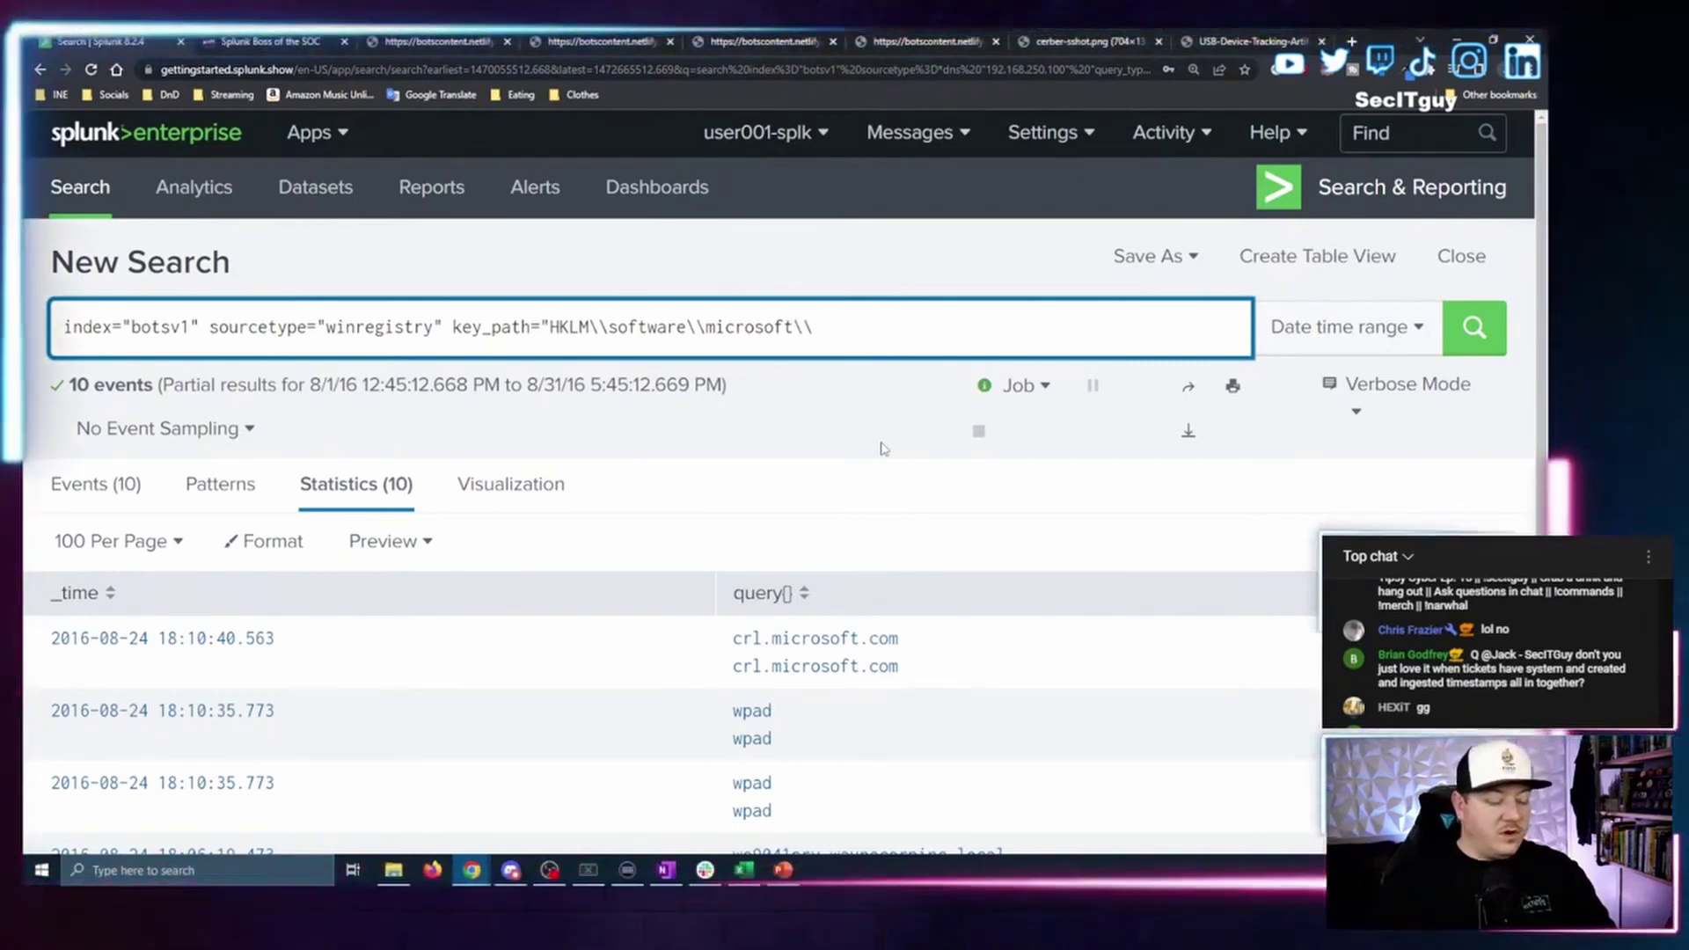
text(windows po)
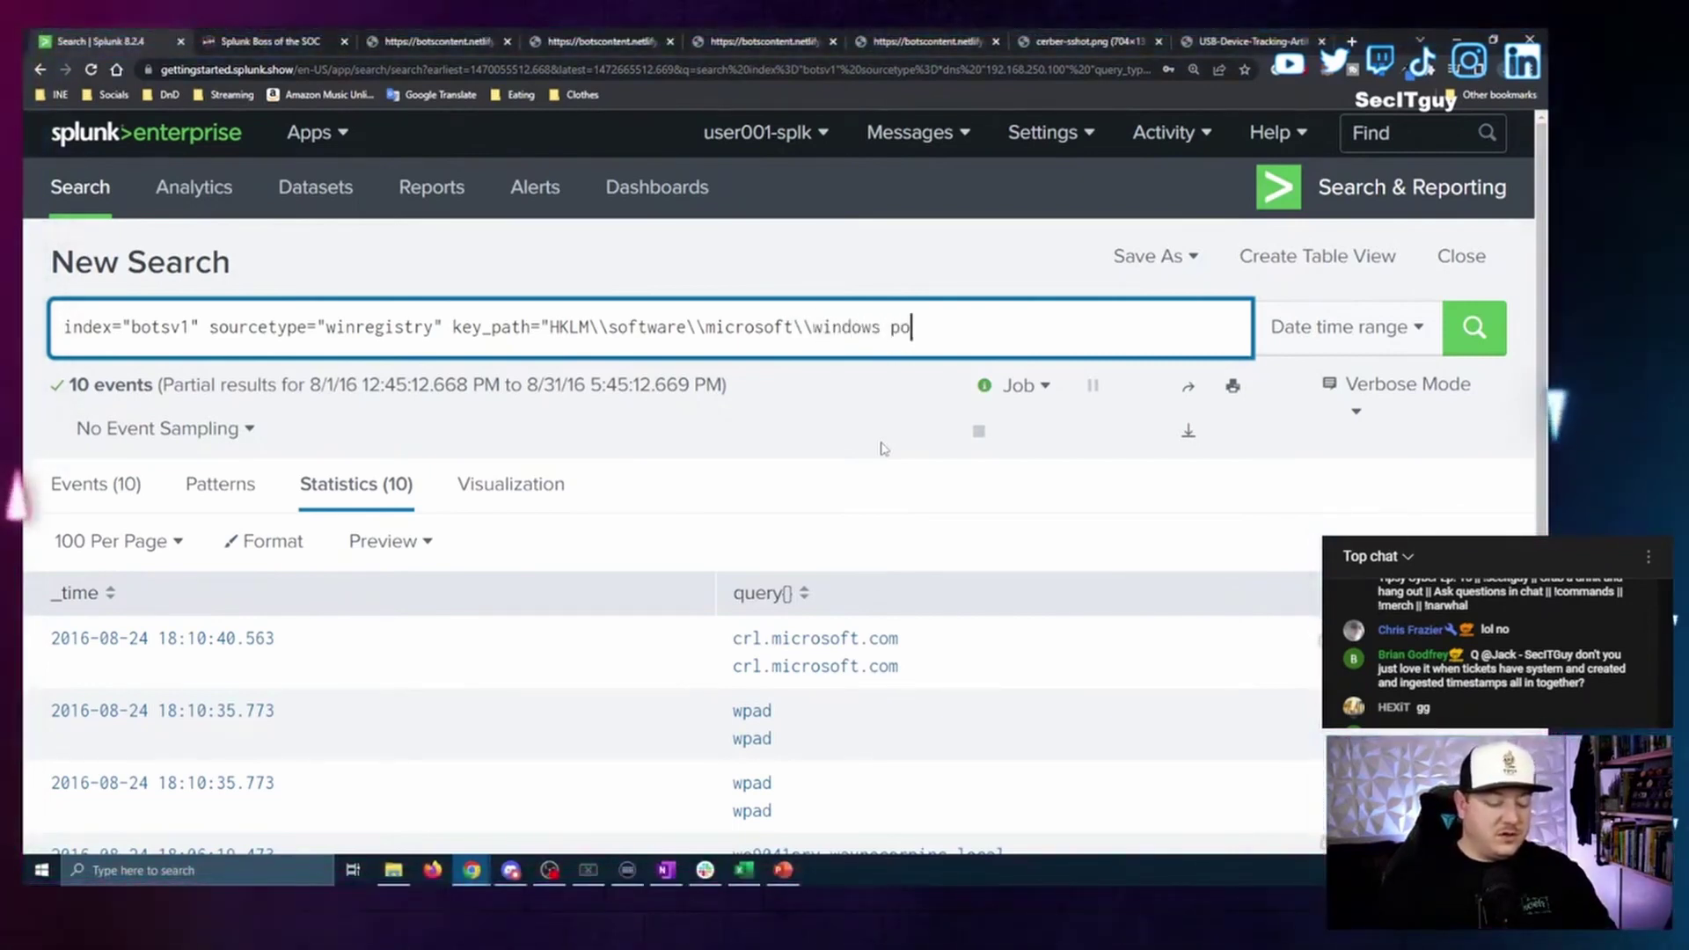
text(rtable)
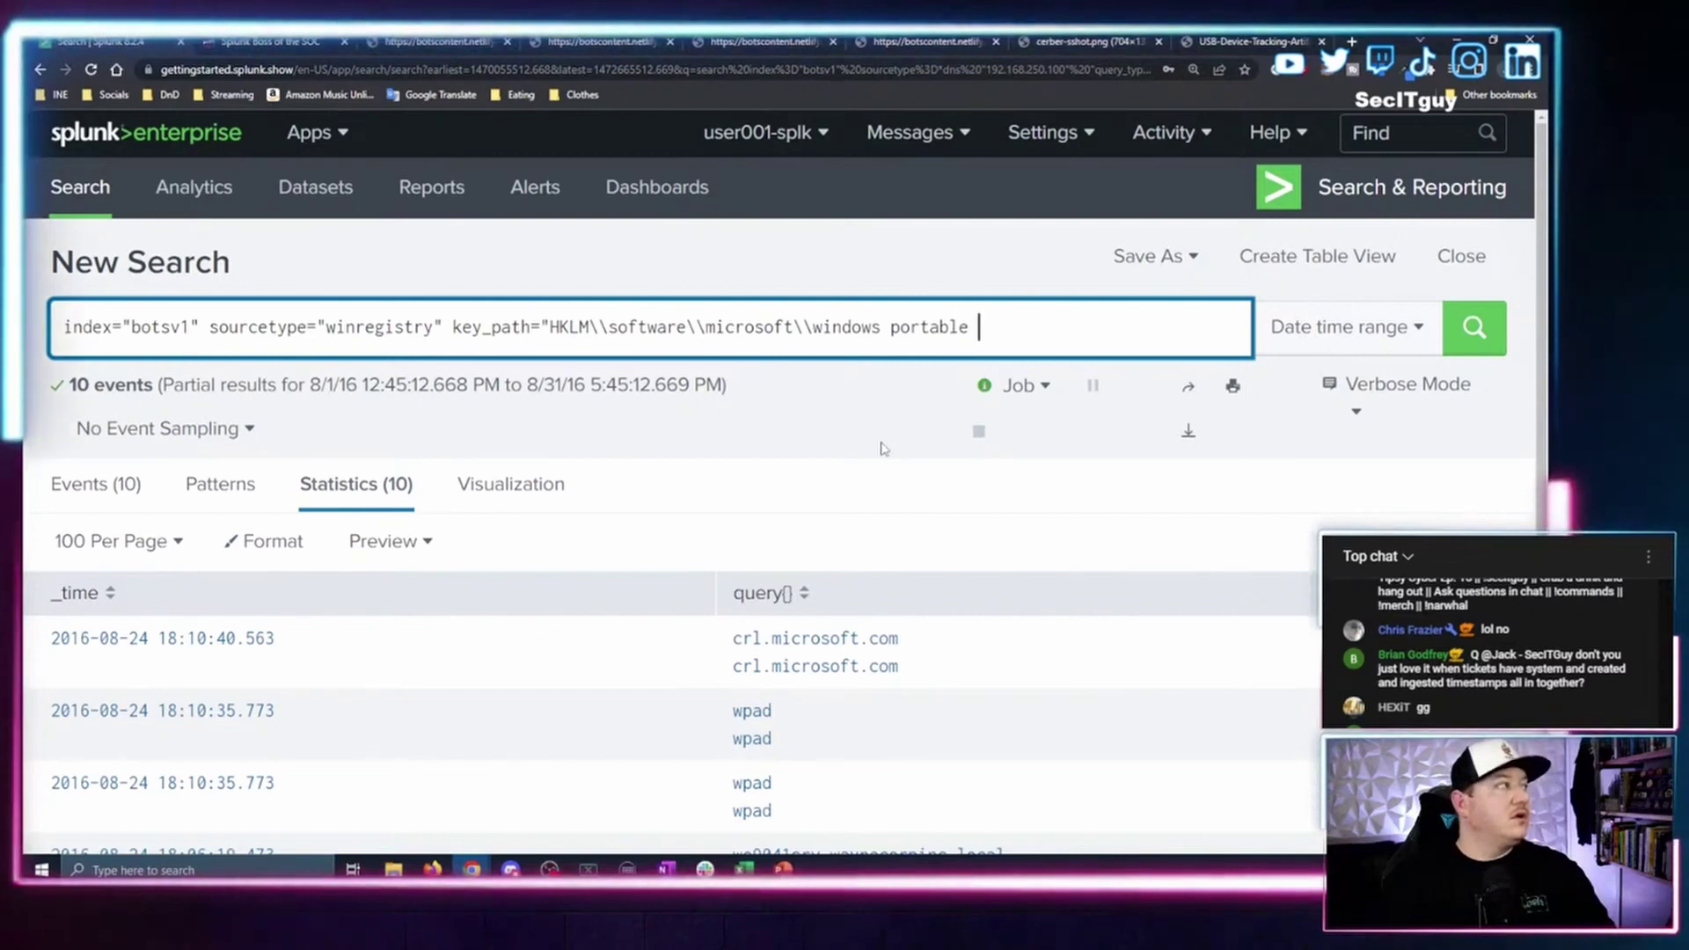
text(devices)
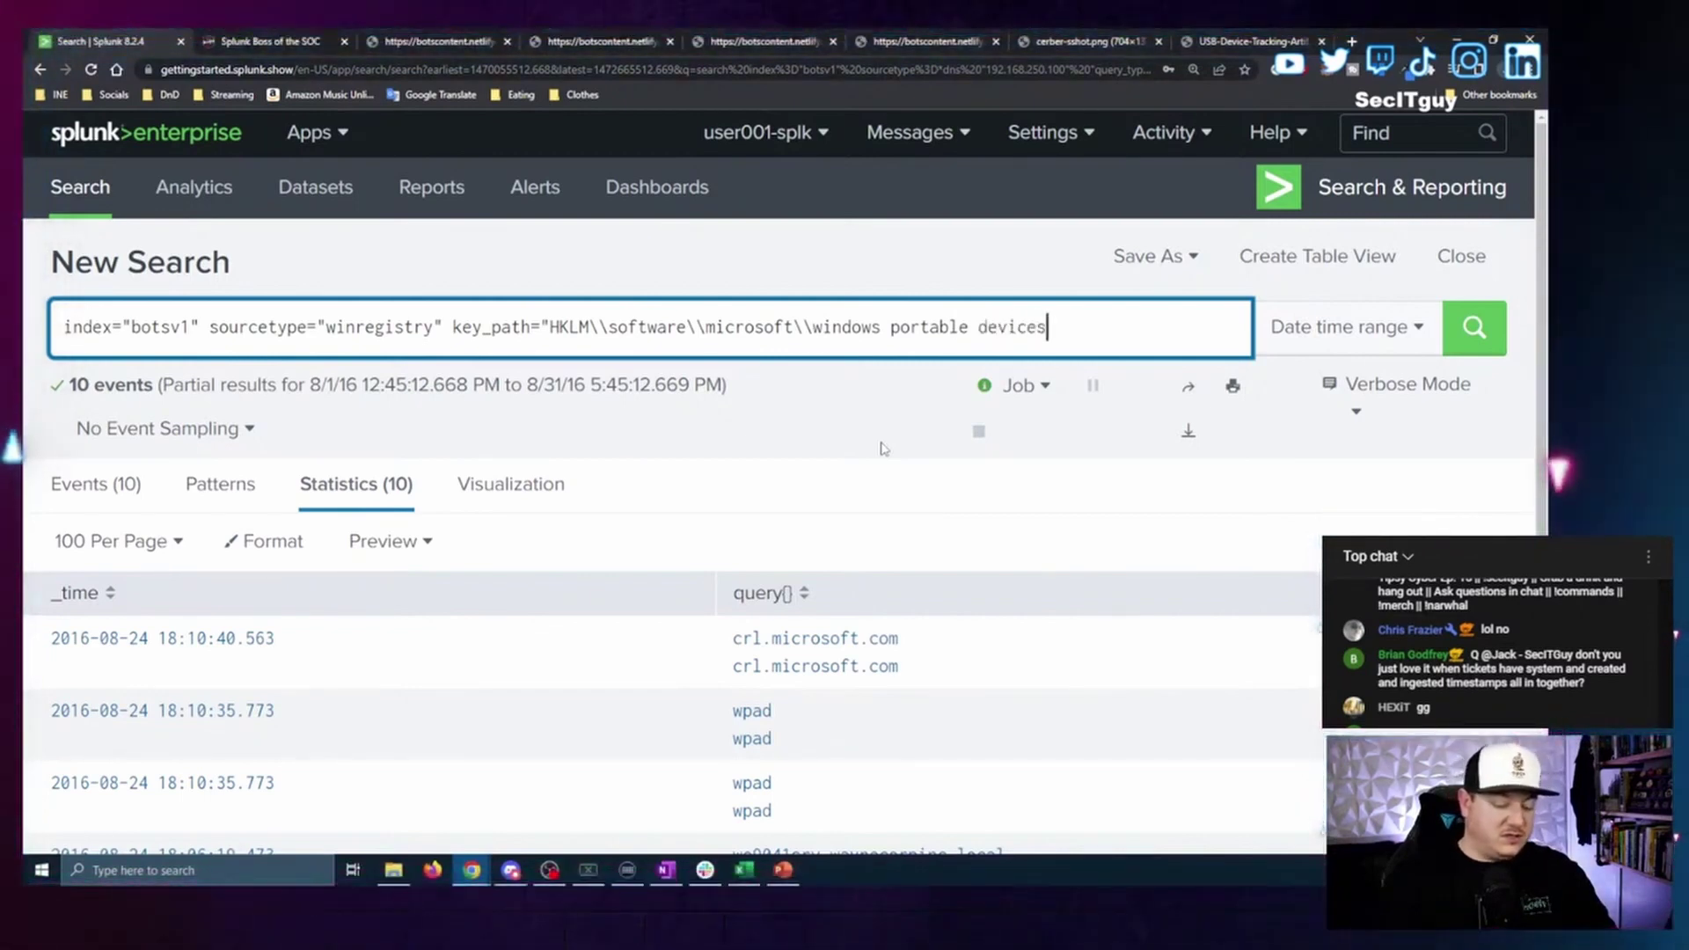
text(\\dev)
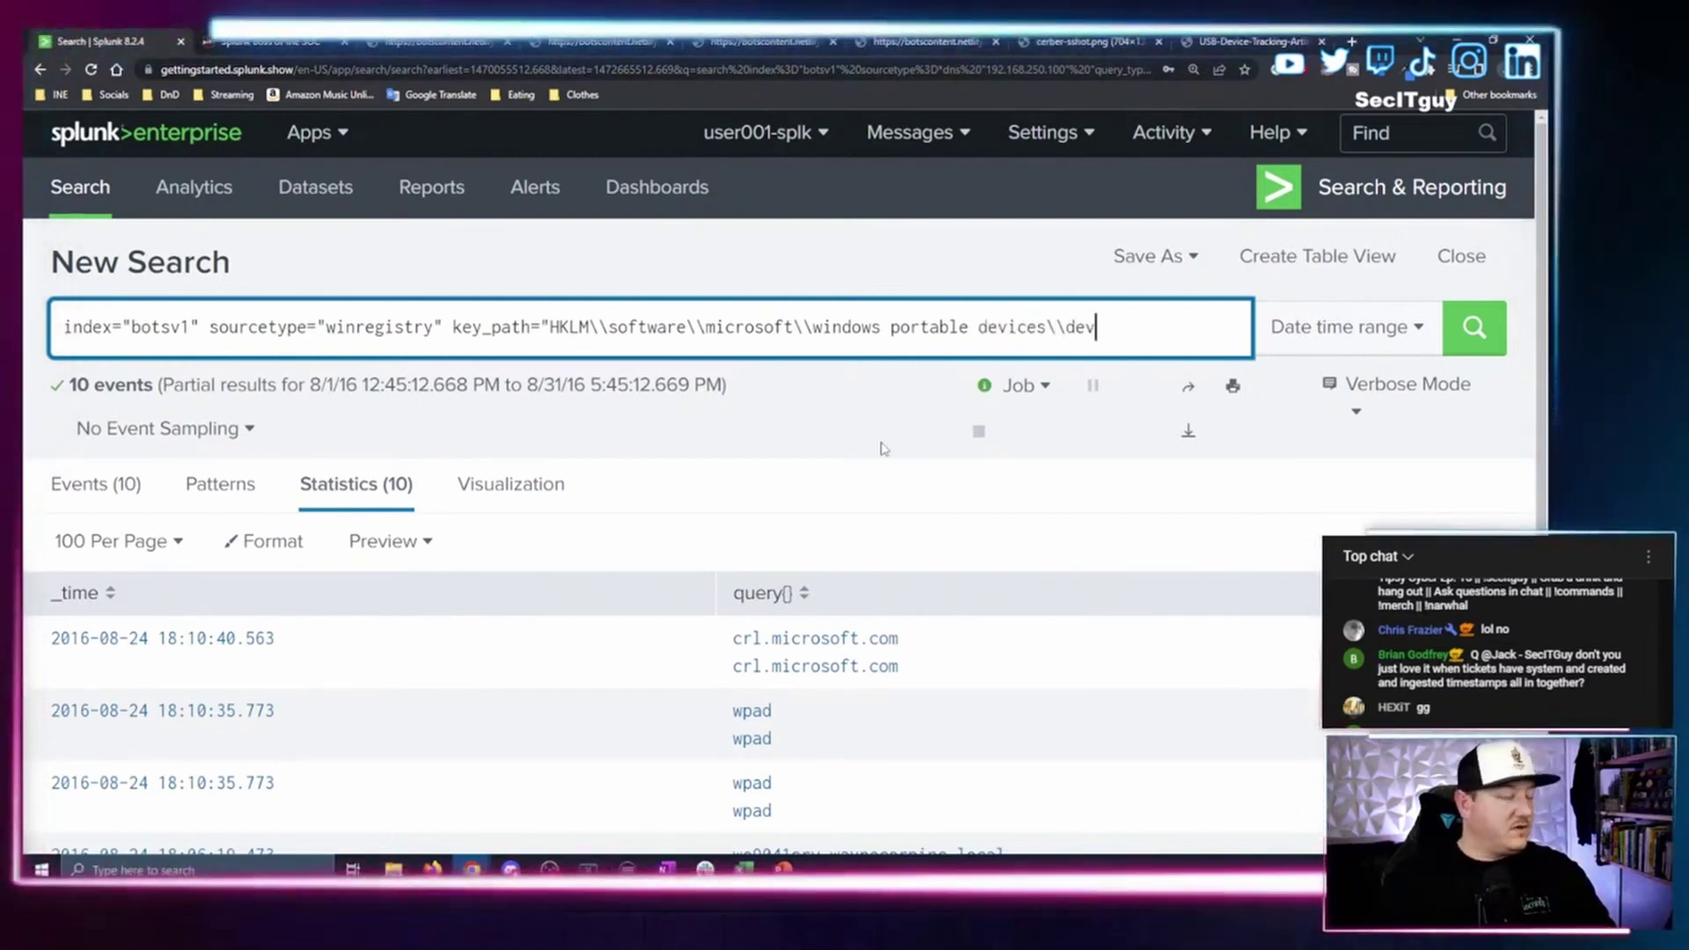
text(ices\\)
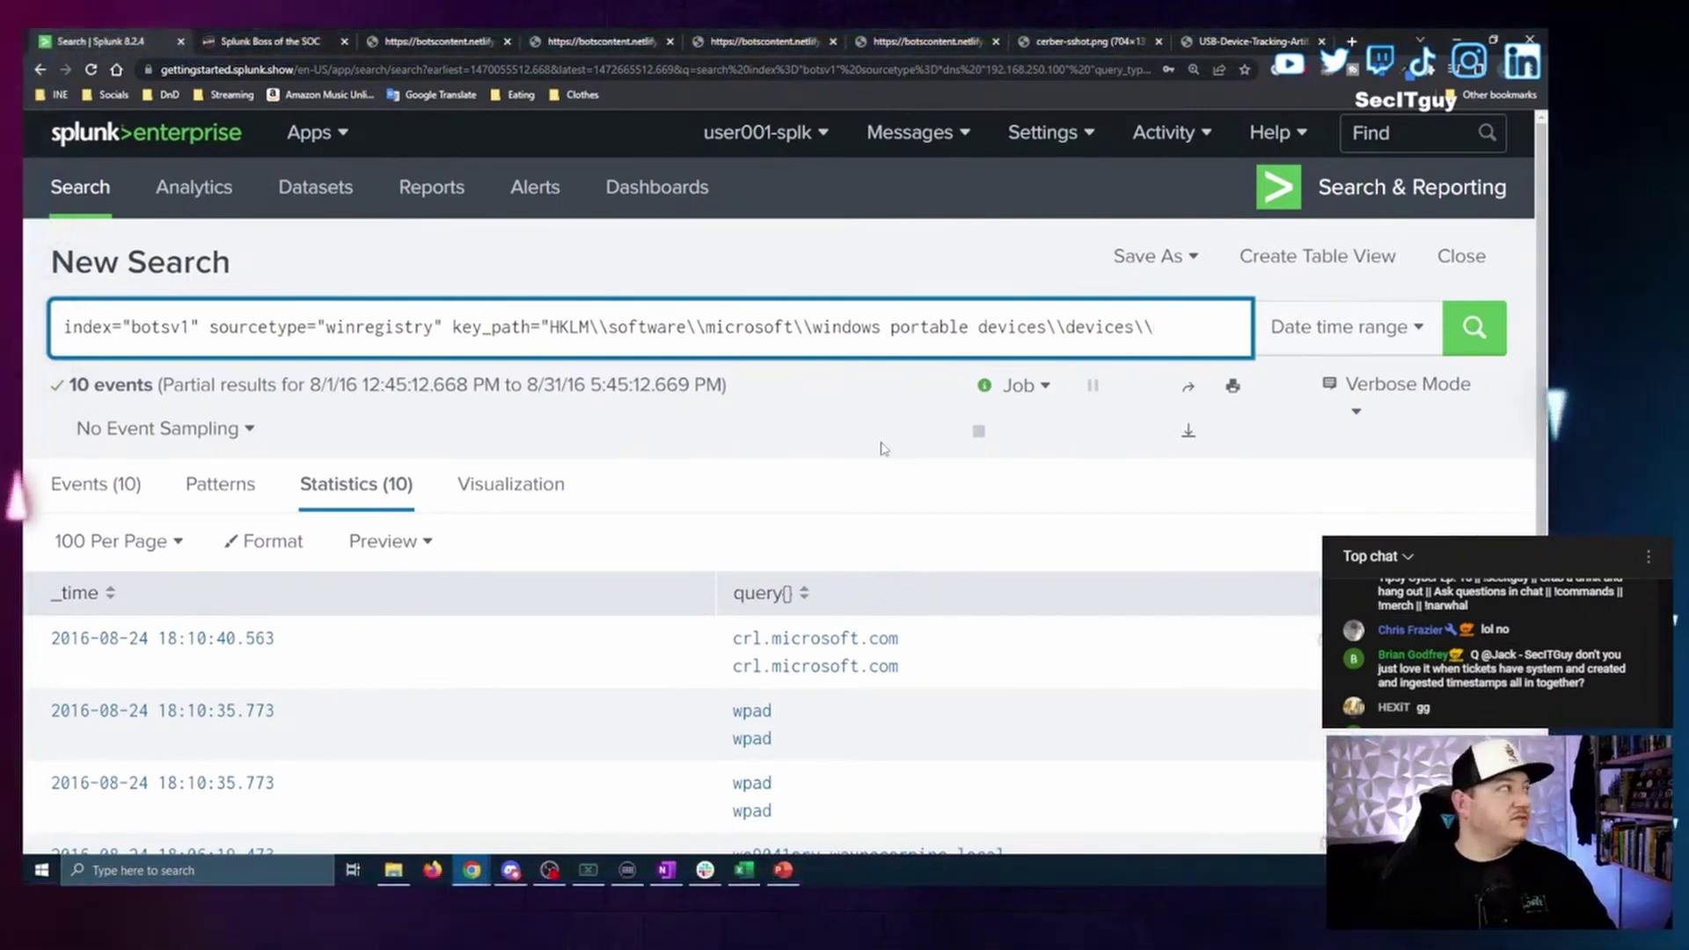
text(*)
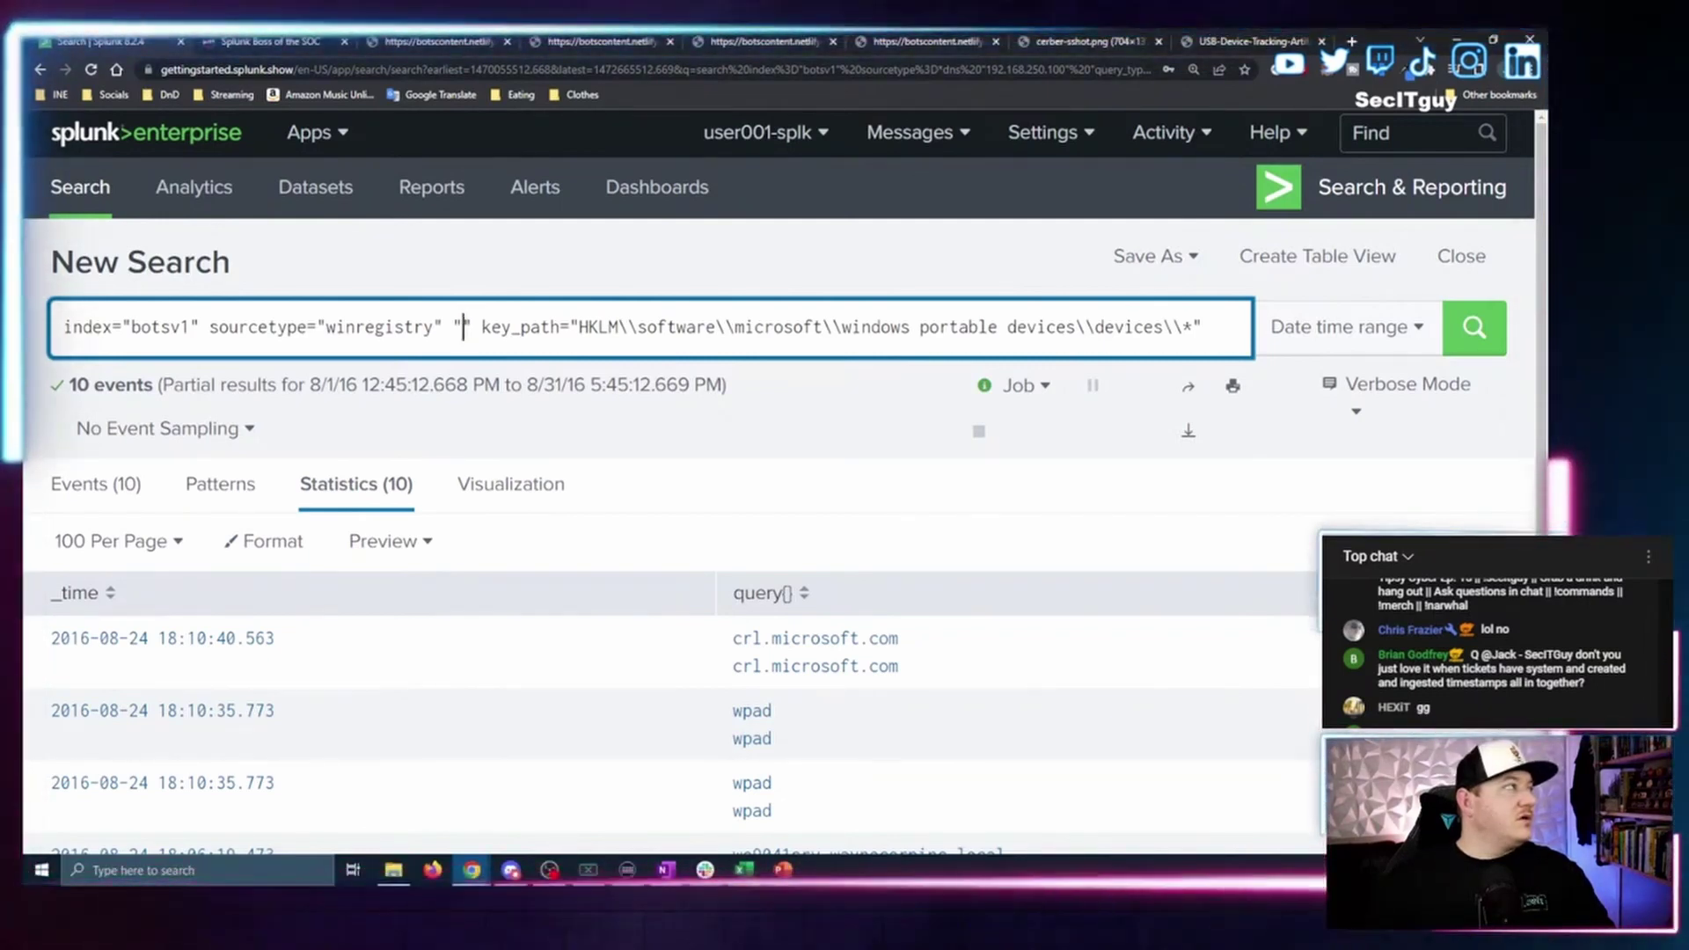
Add the search term "we8105desk" between the sourcetype and key_path filters and run the search.
key(alt+Tab)
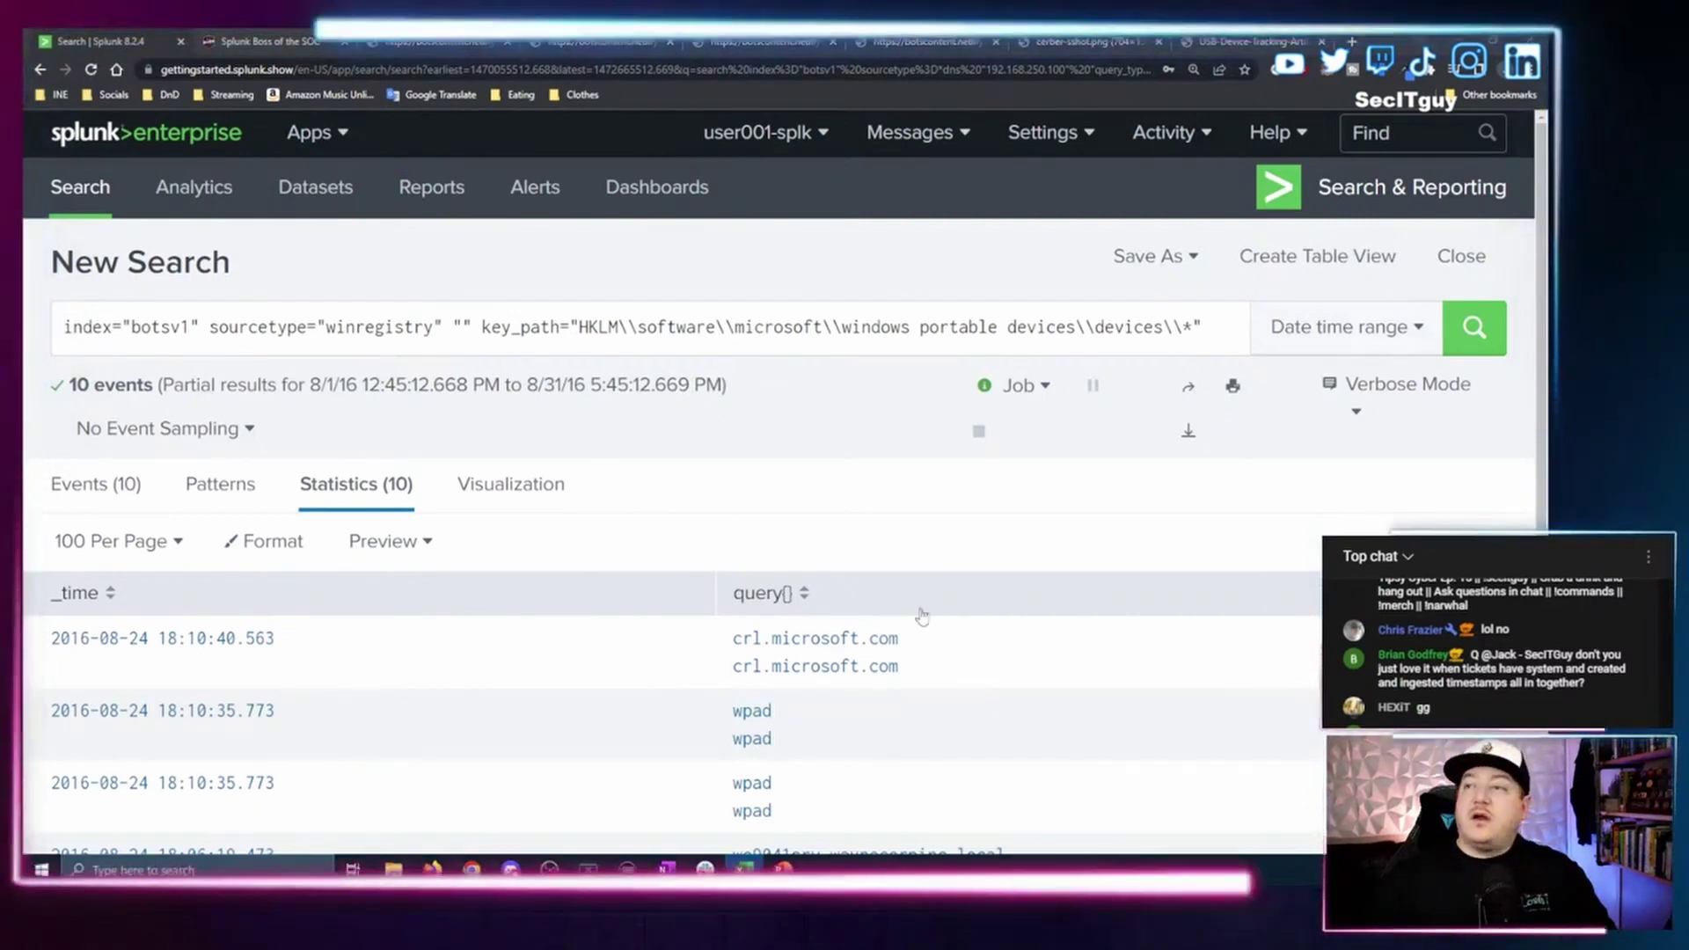
click(465, 327)
text(we)
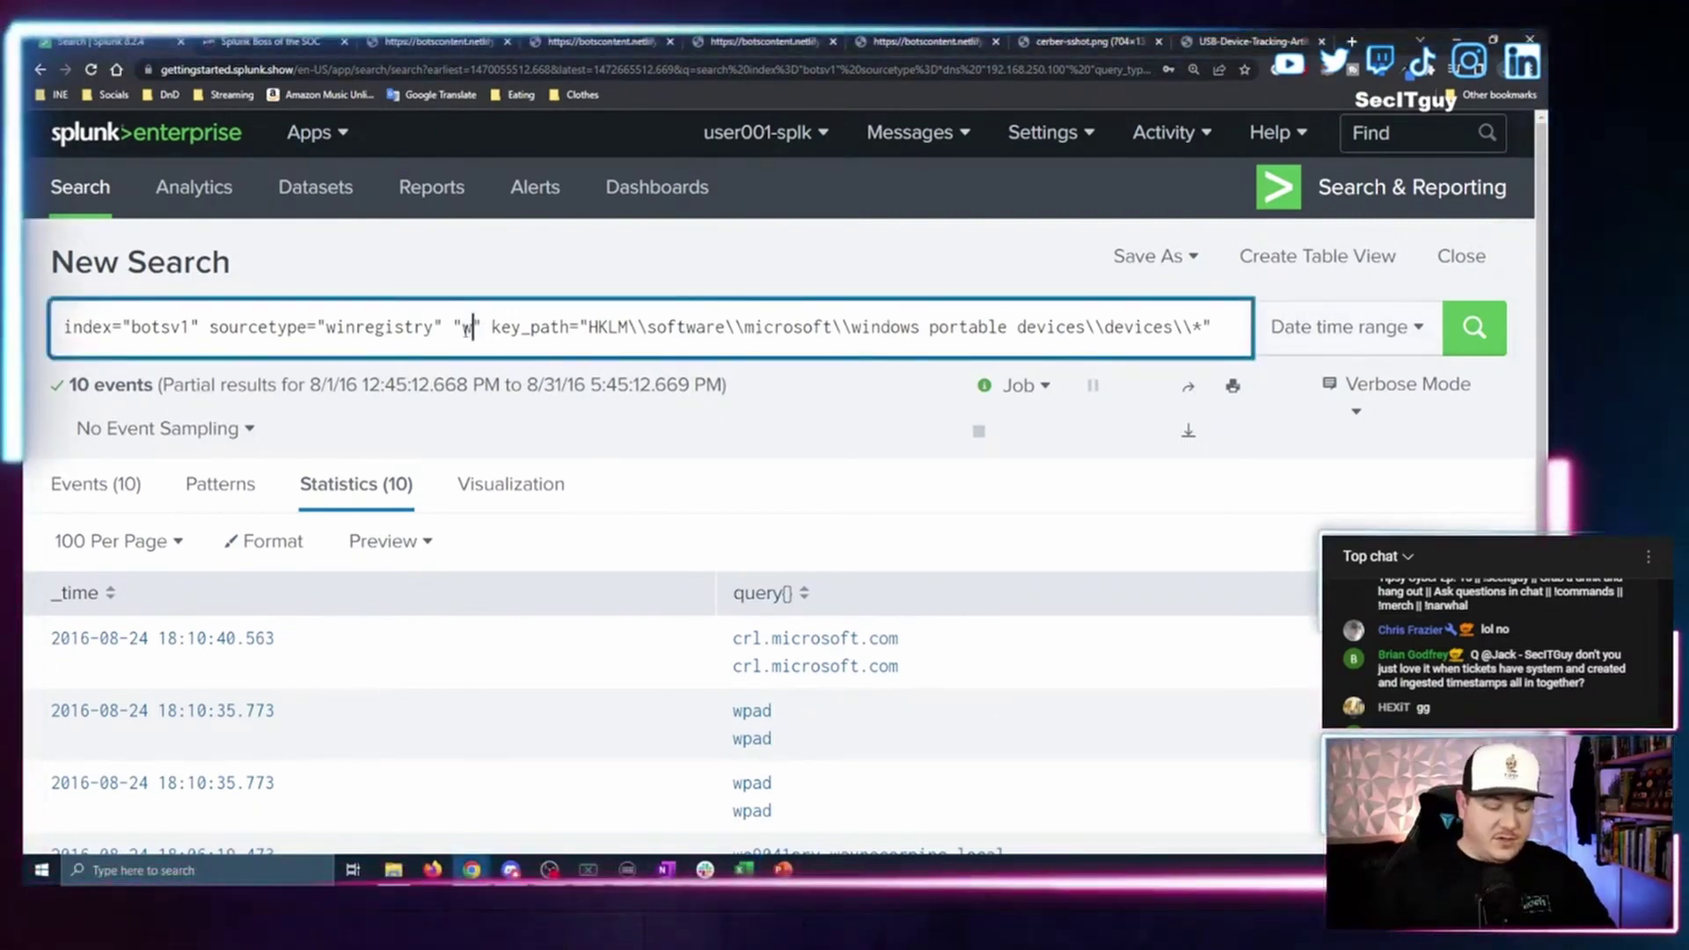
text(8105desk)
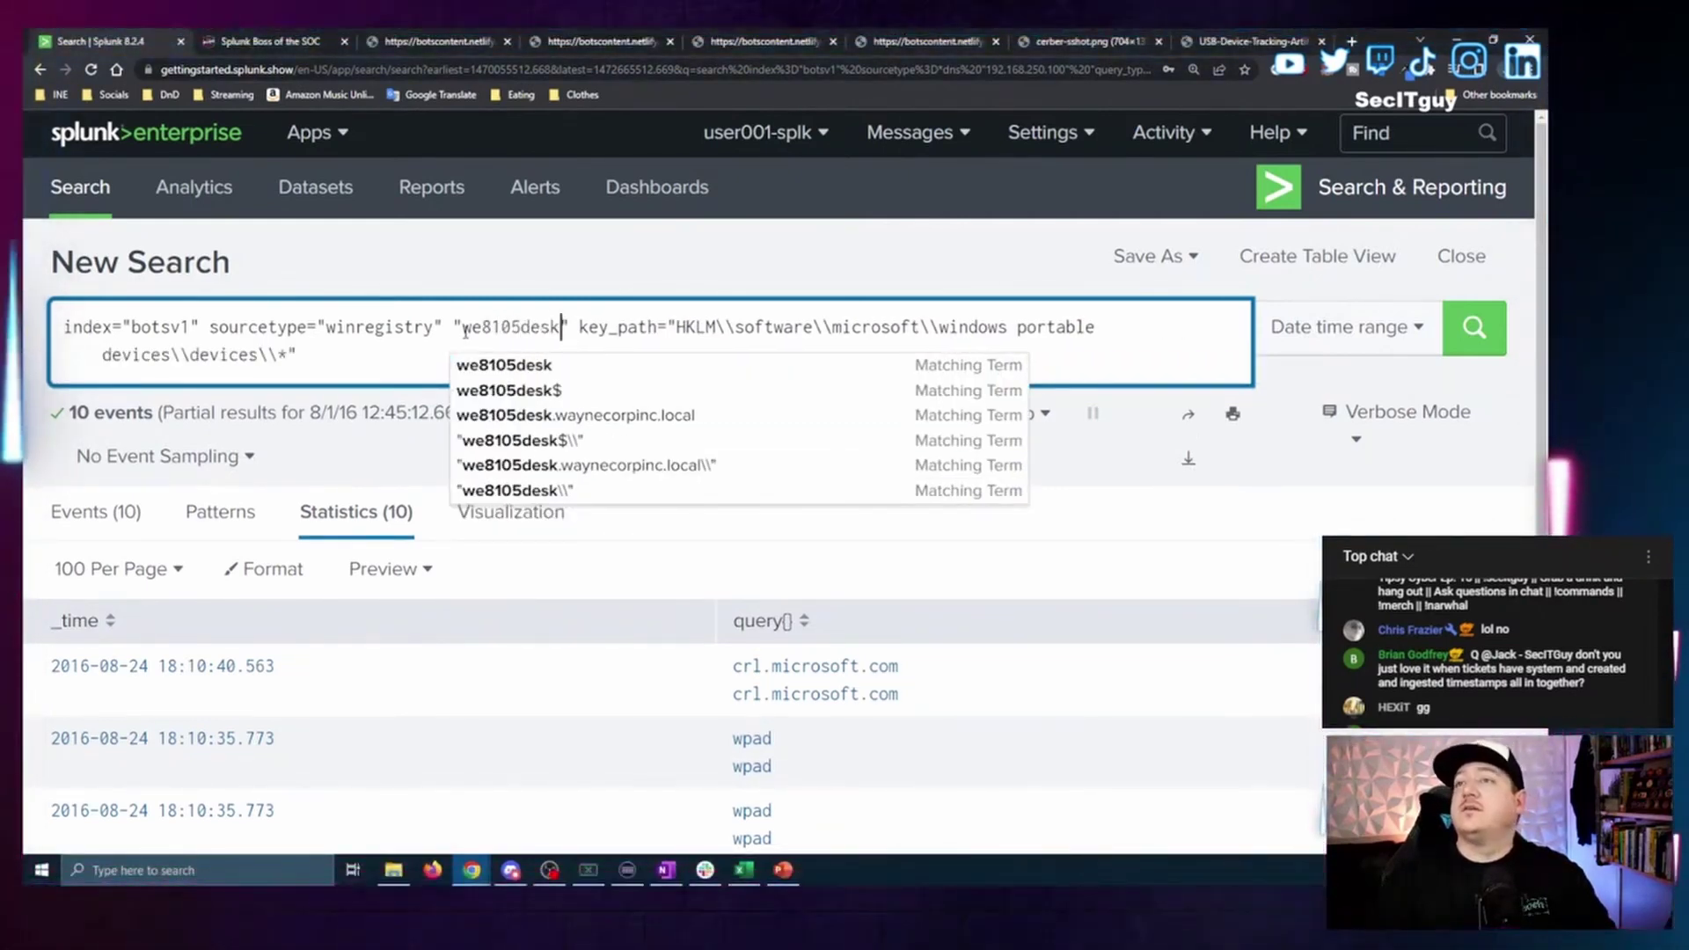
key(Right)
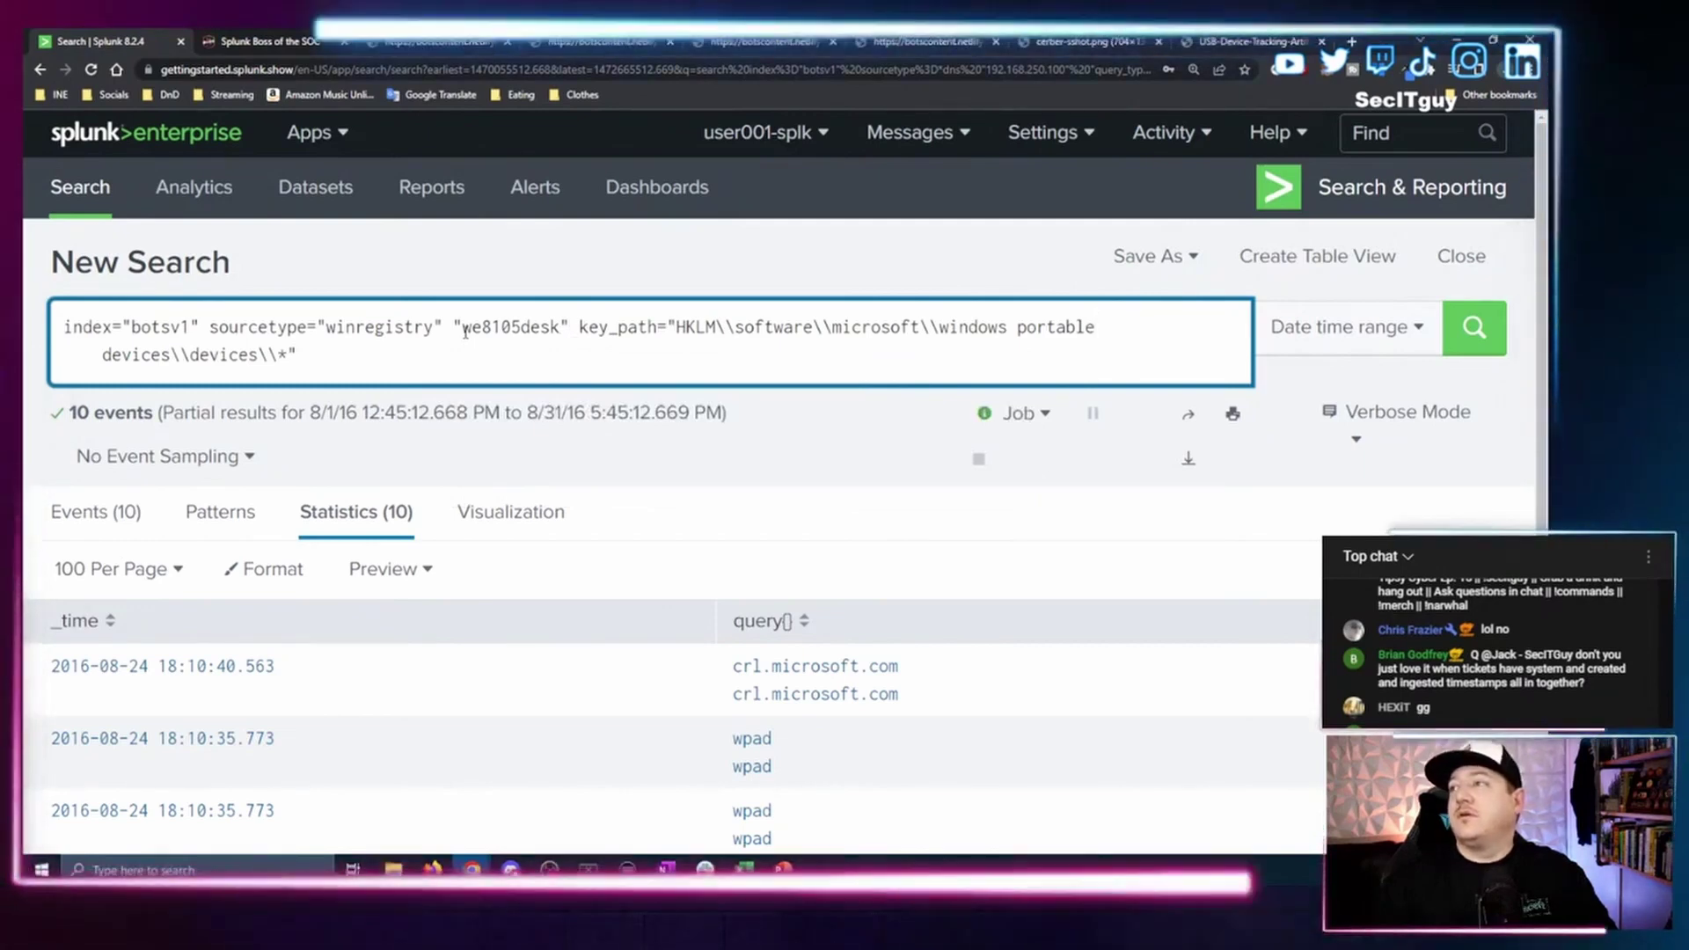
key(Return)
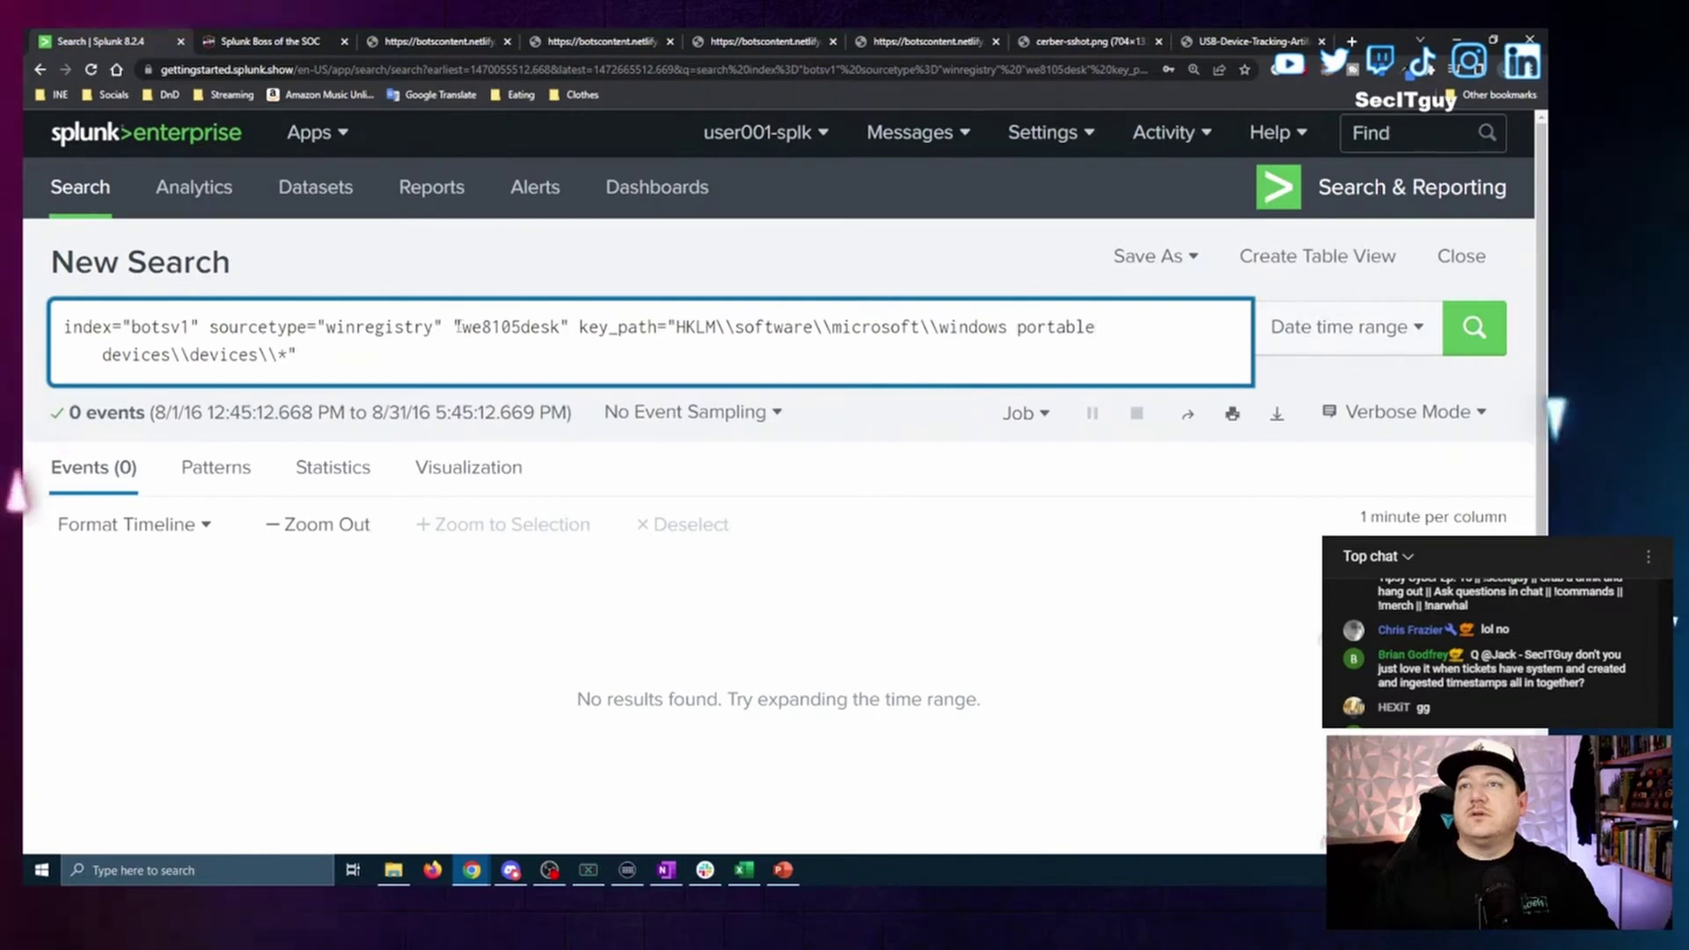
Remove the "we8105desk" term from the query and run the search again.
drag(455, 327, 569, 330)
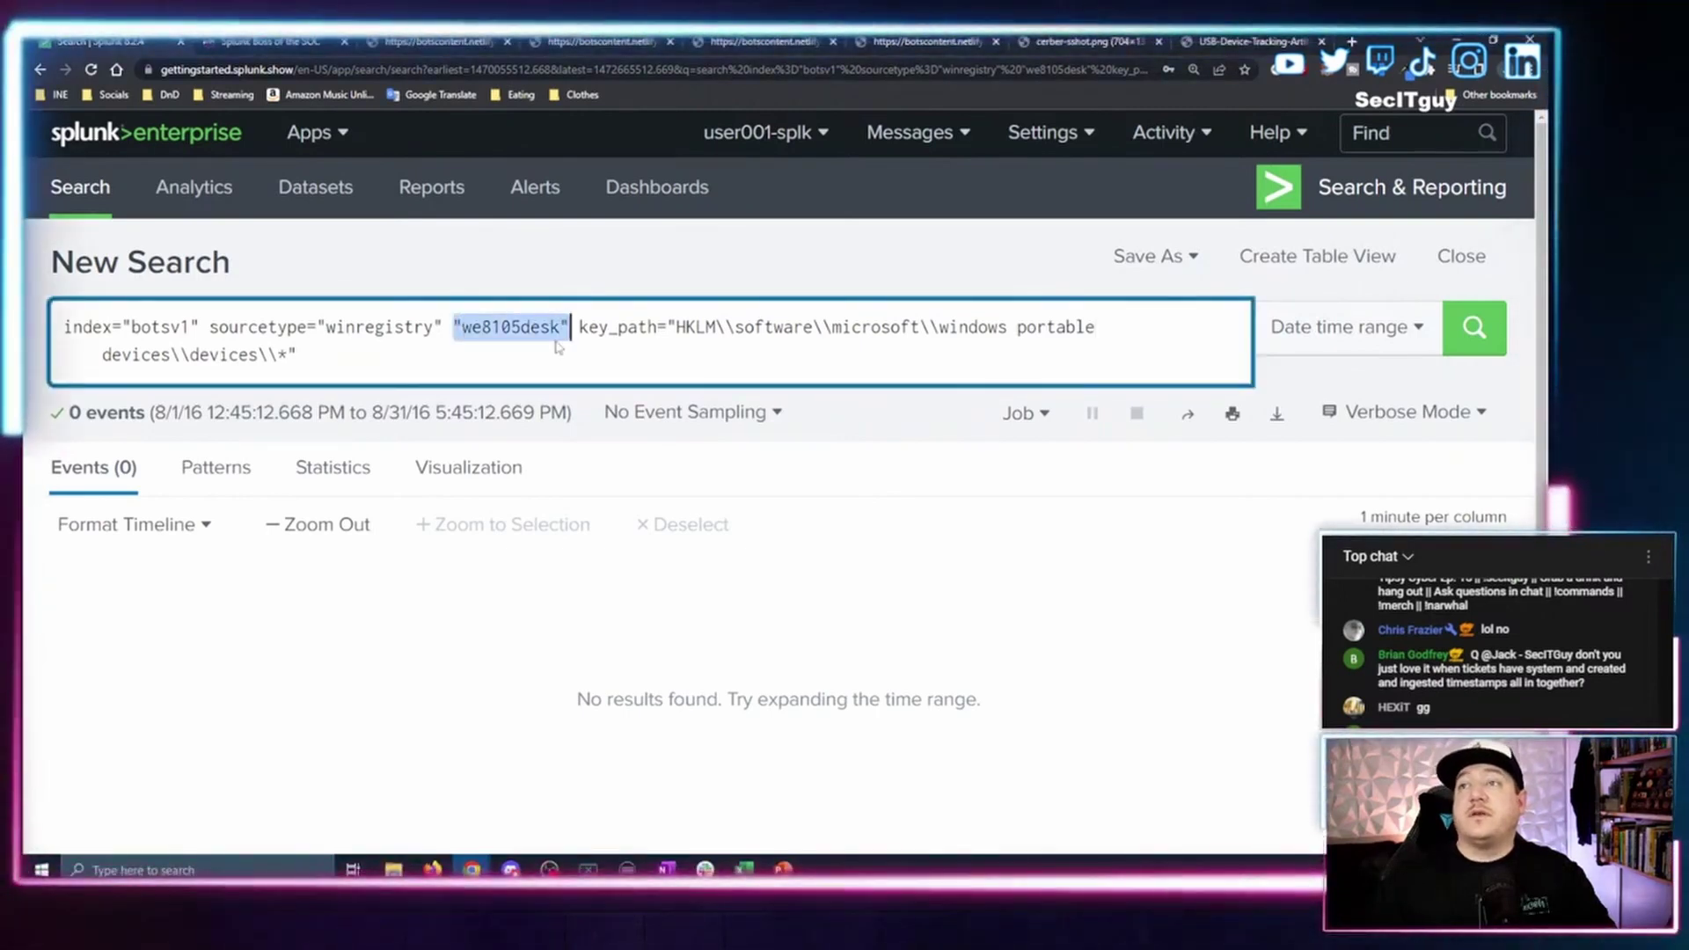
key(BackSpace)
key(Return)
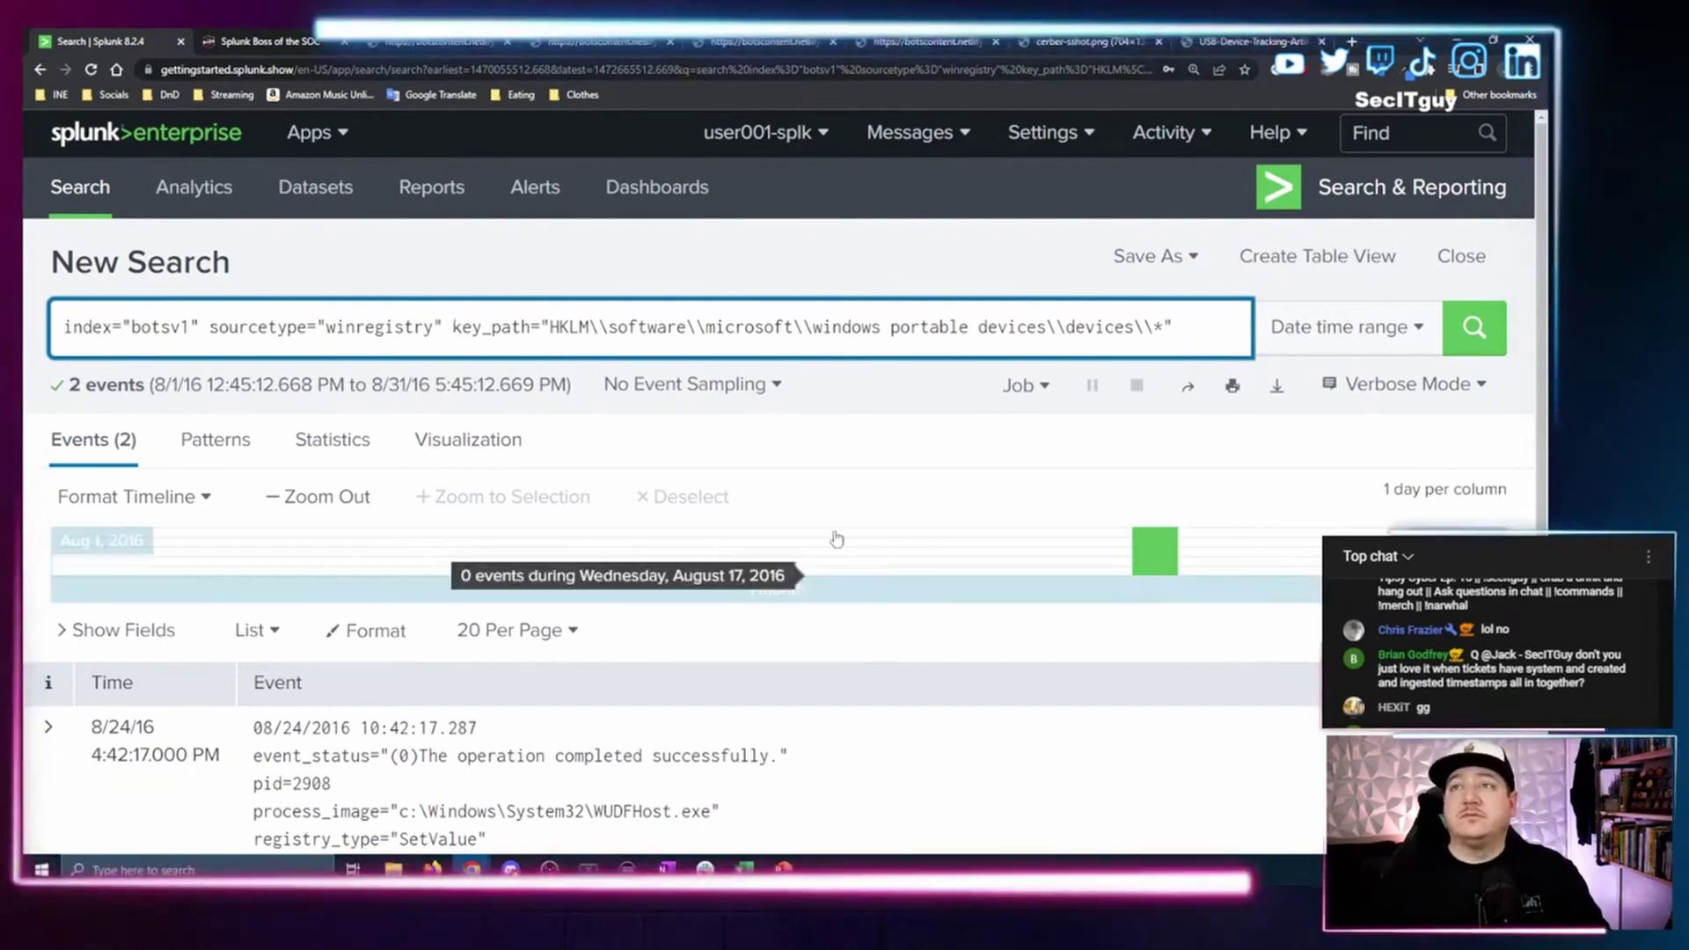
Expand the SetValue event and examine its data, key_path and registry value fields for the USB key's name.
scroll(634, 388, down, 3)
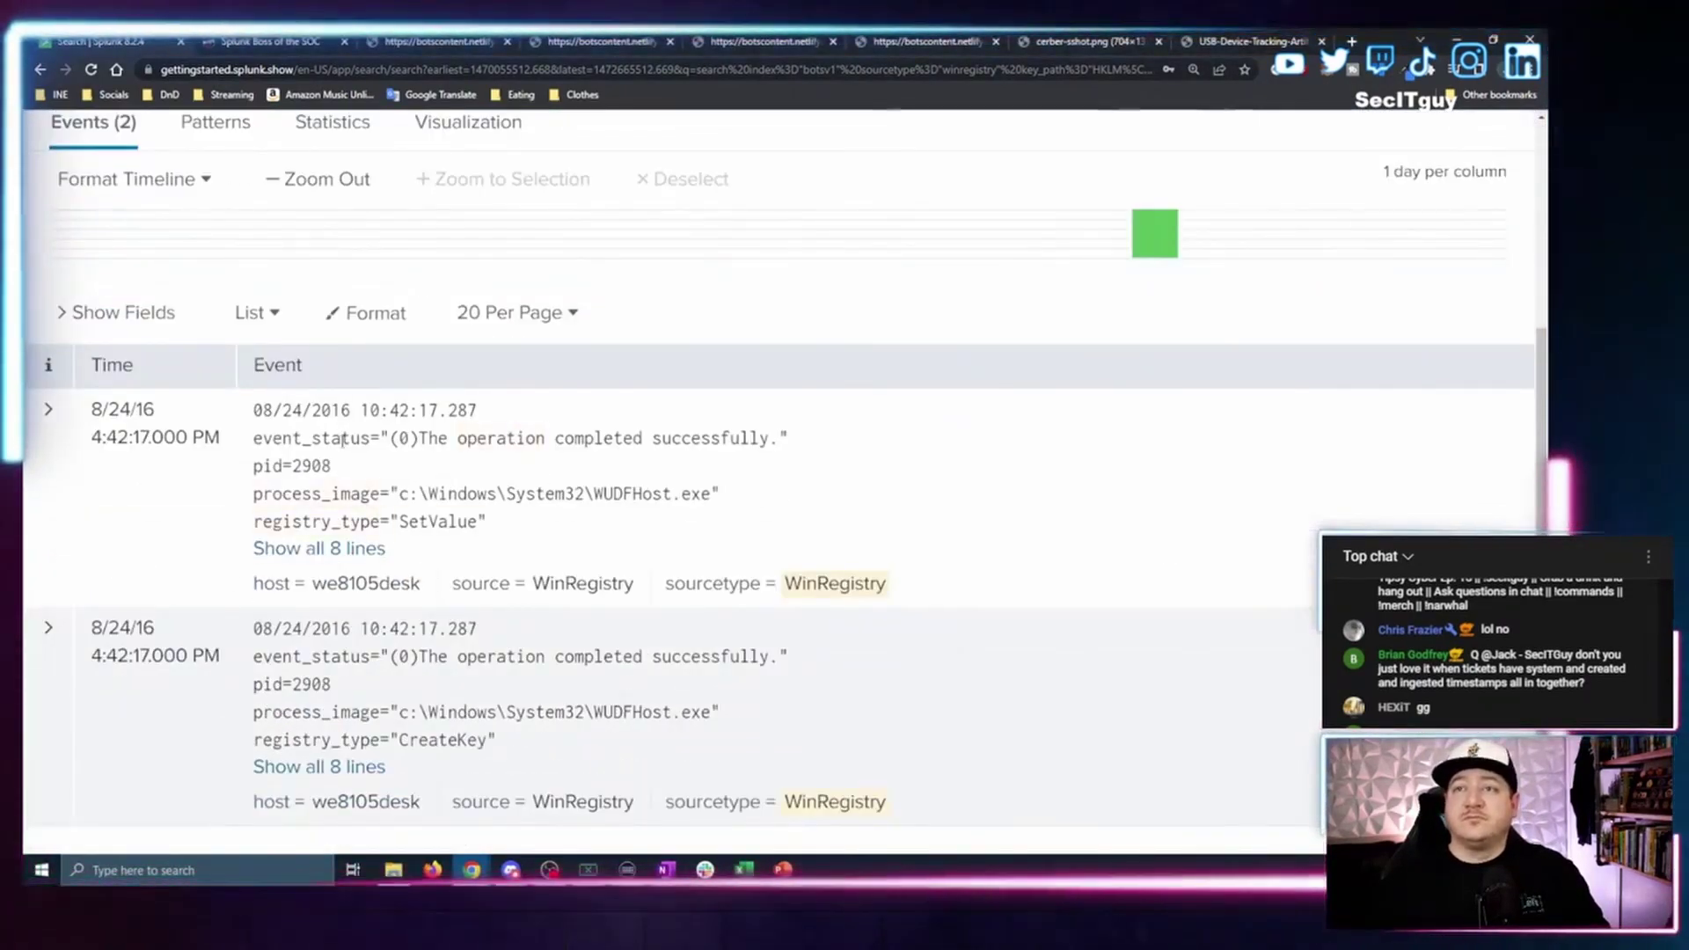
click(53, 431)
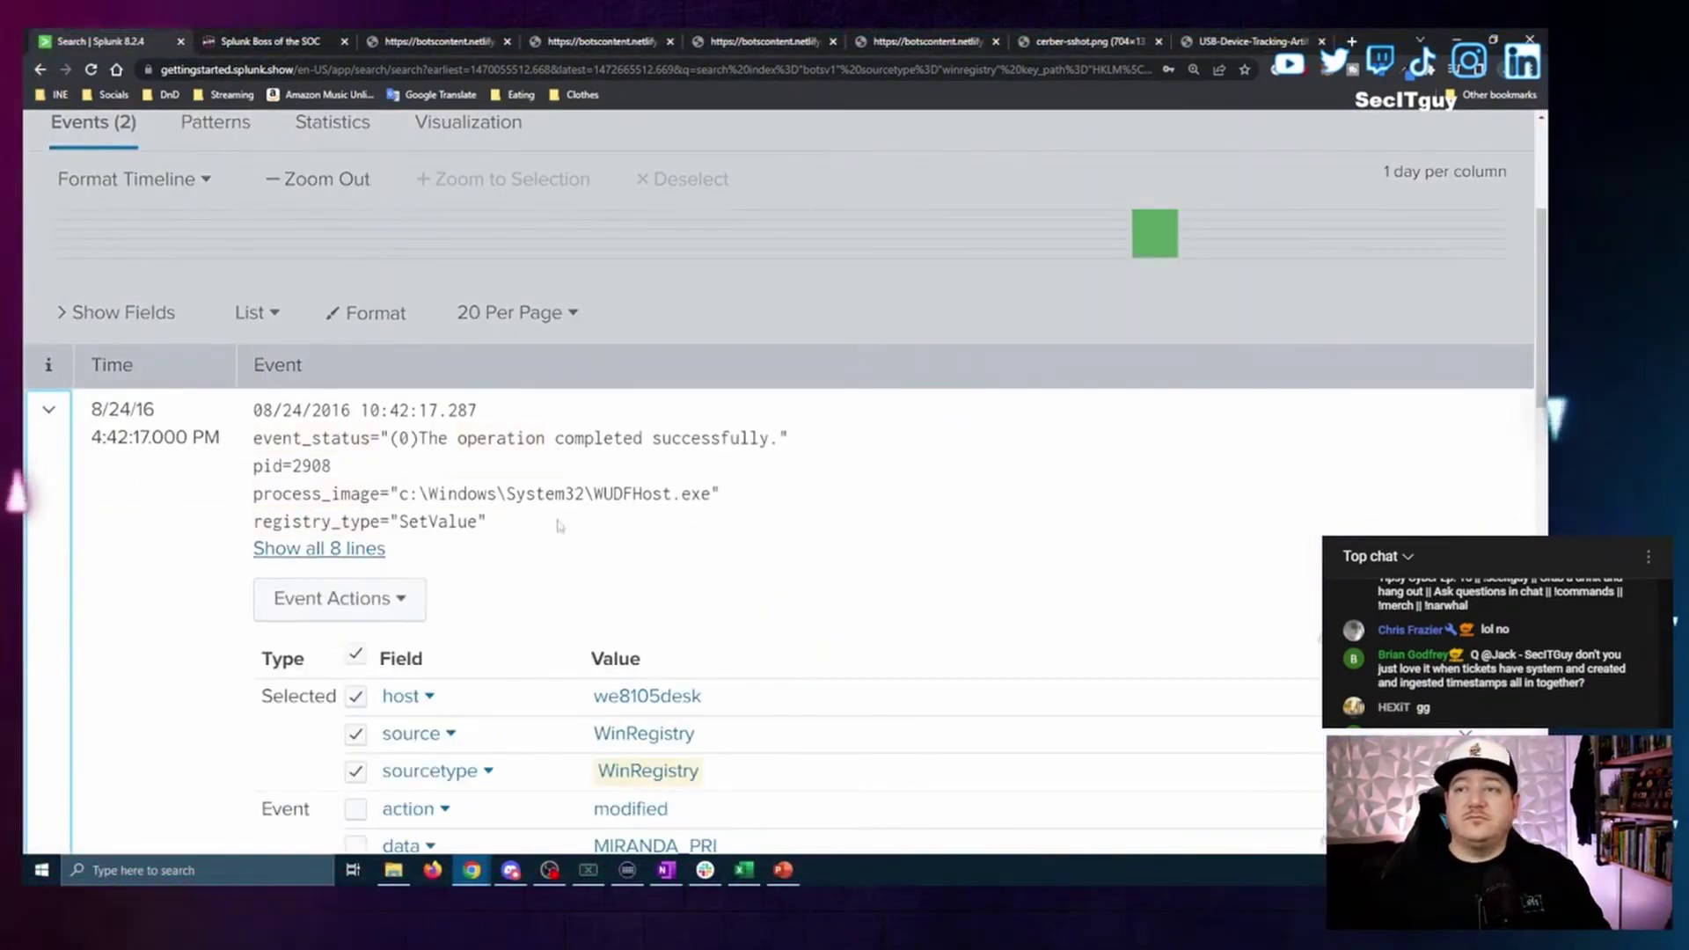
scroll(560, 526, down, 5)
scroll(464, 329, up, 4)
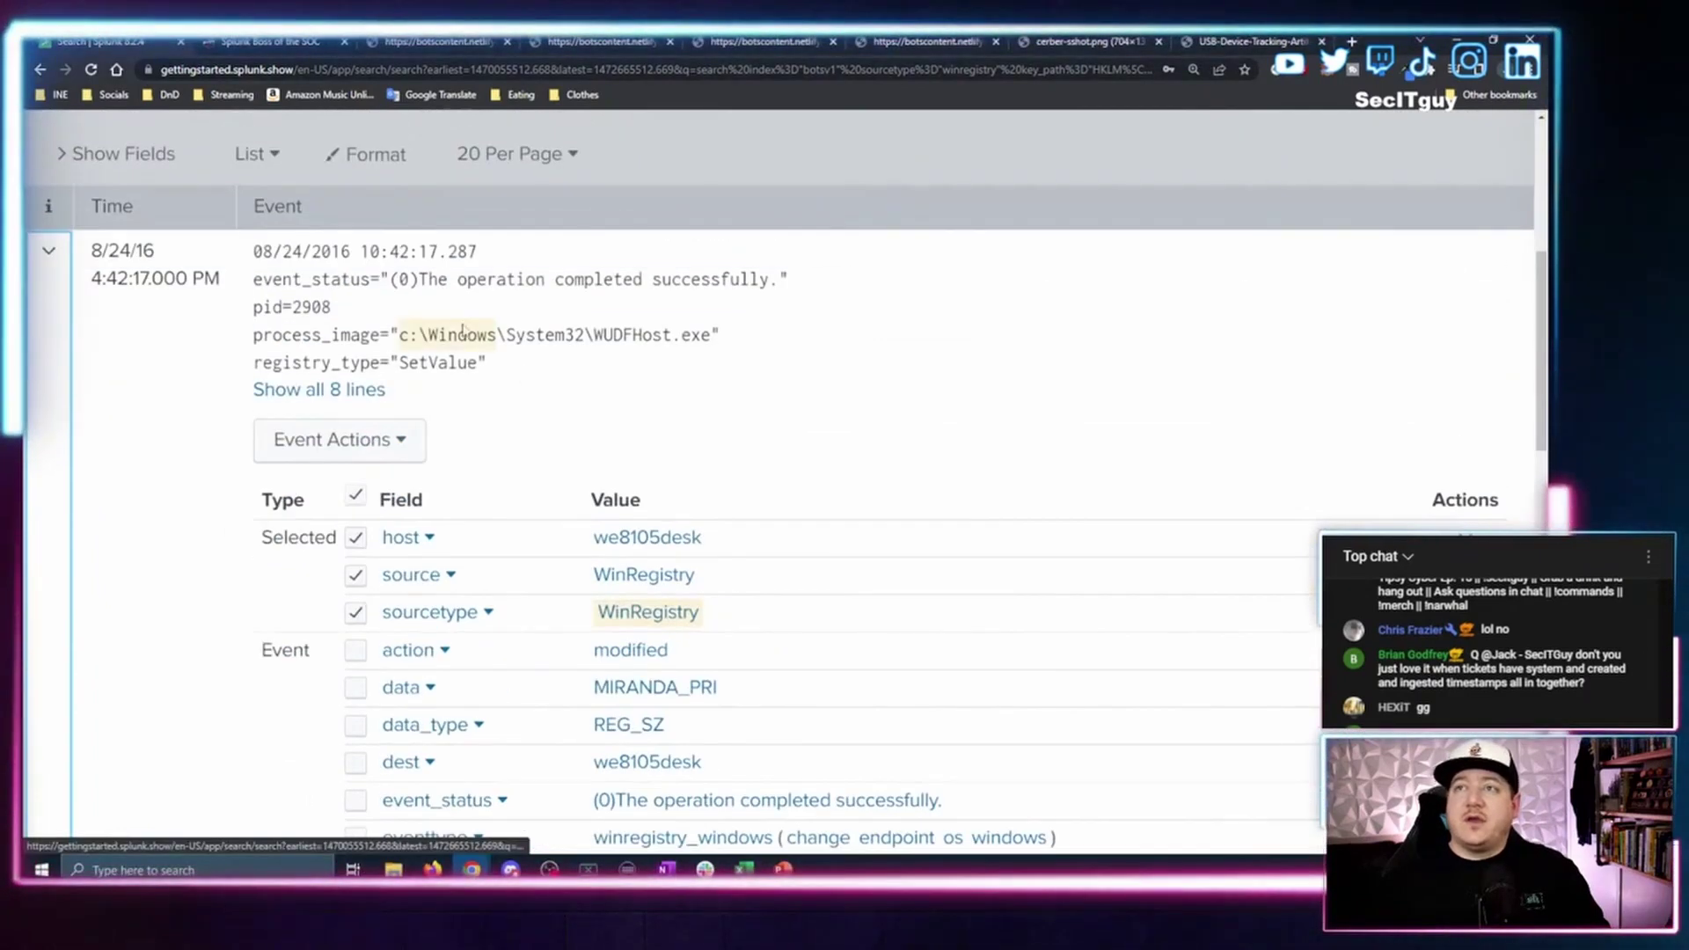
scroll(630, 561, down, 3)
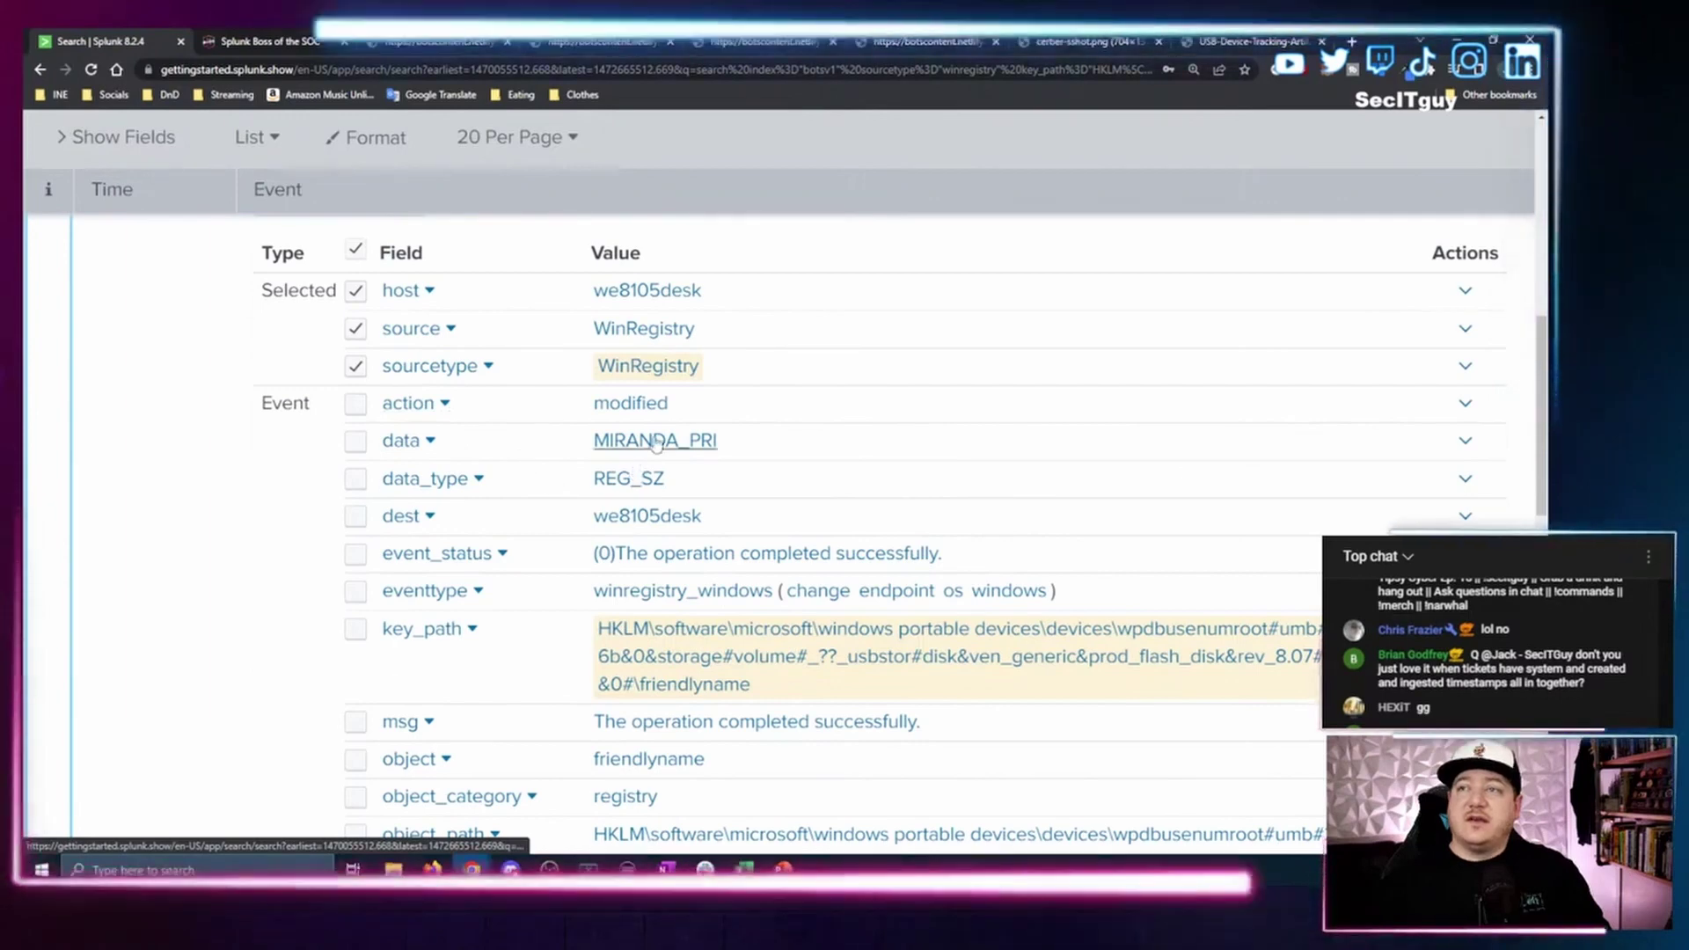
scroll(622, 393, down, 2)
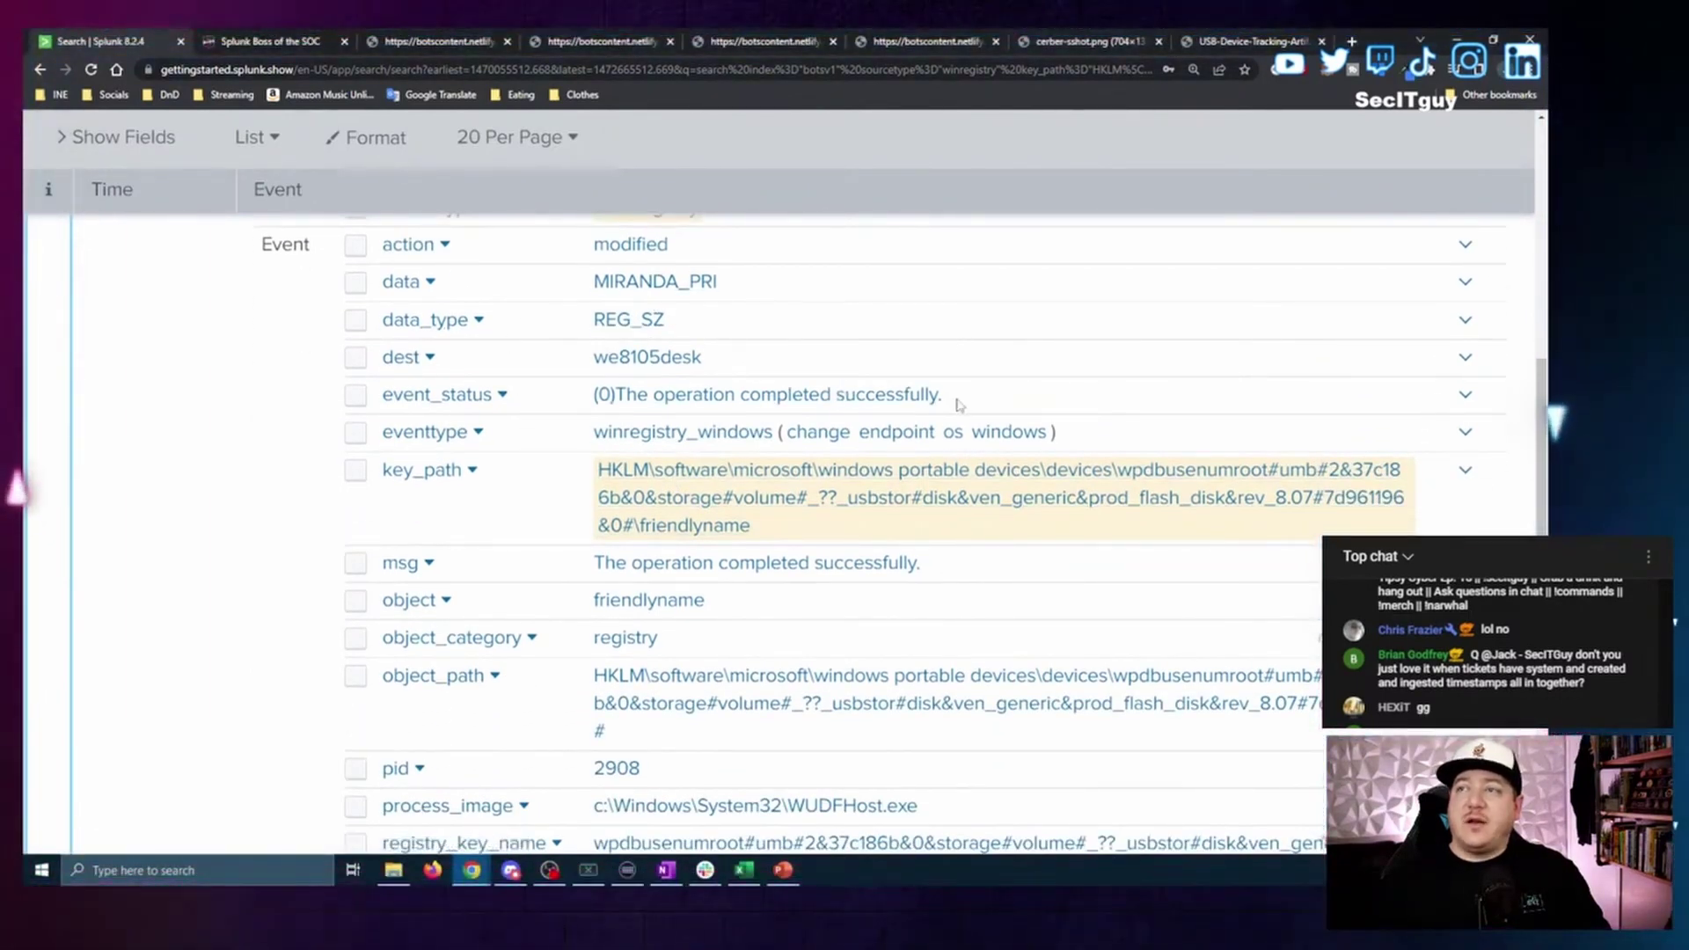
scroll(570, 413, down, 2)
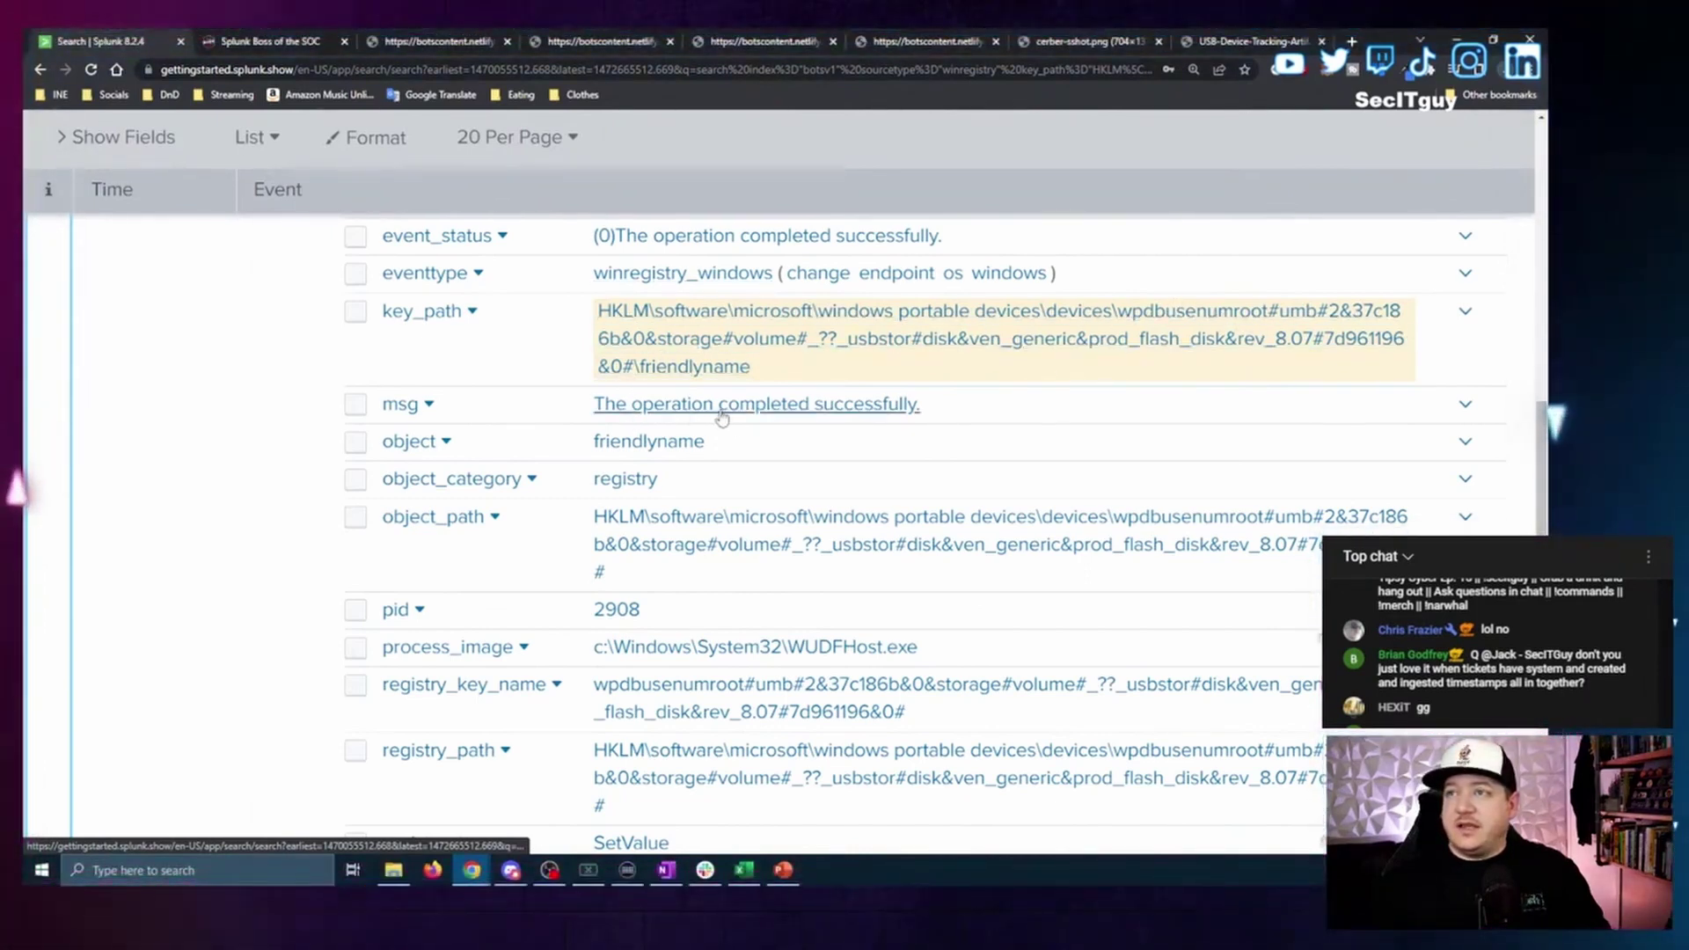
scroll(598, 493, down, 4)
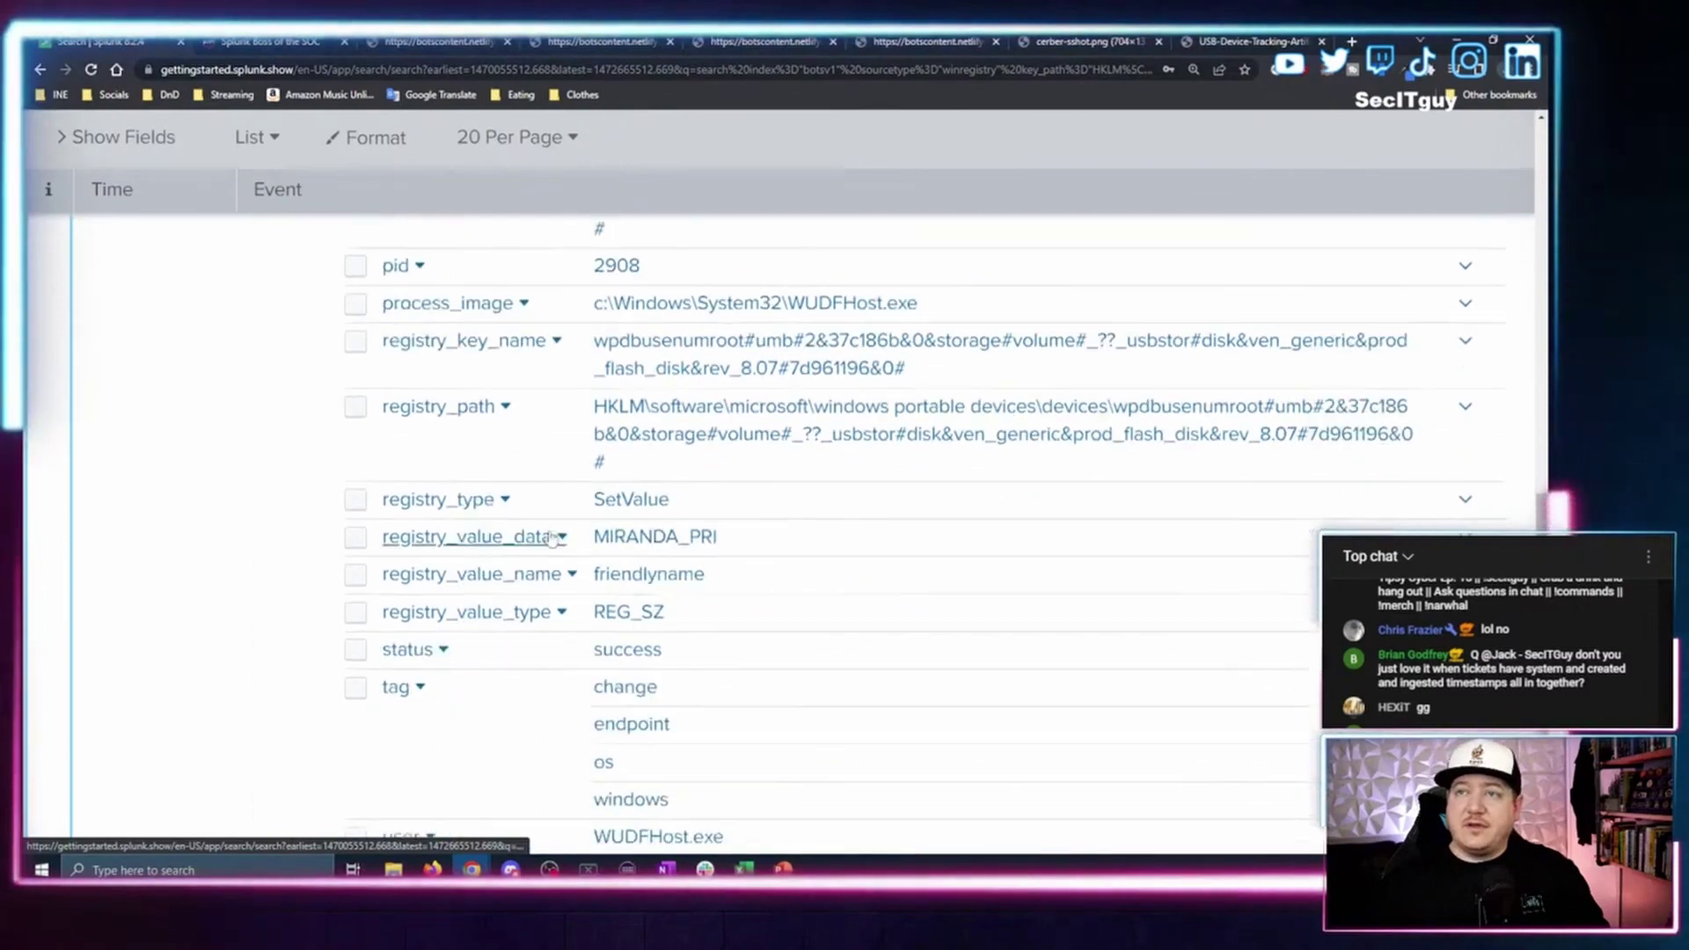
scroll(551, 536, up, 3)
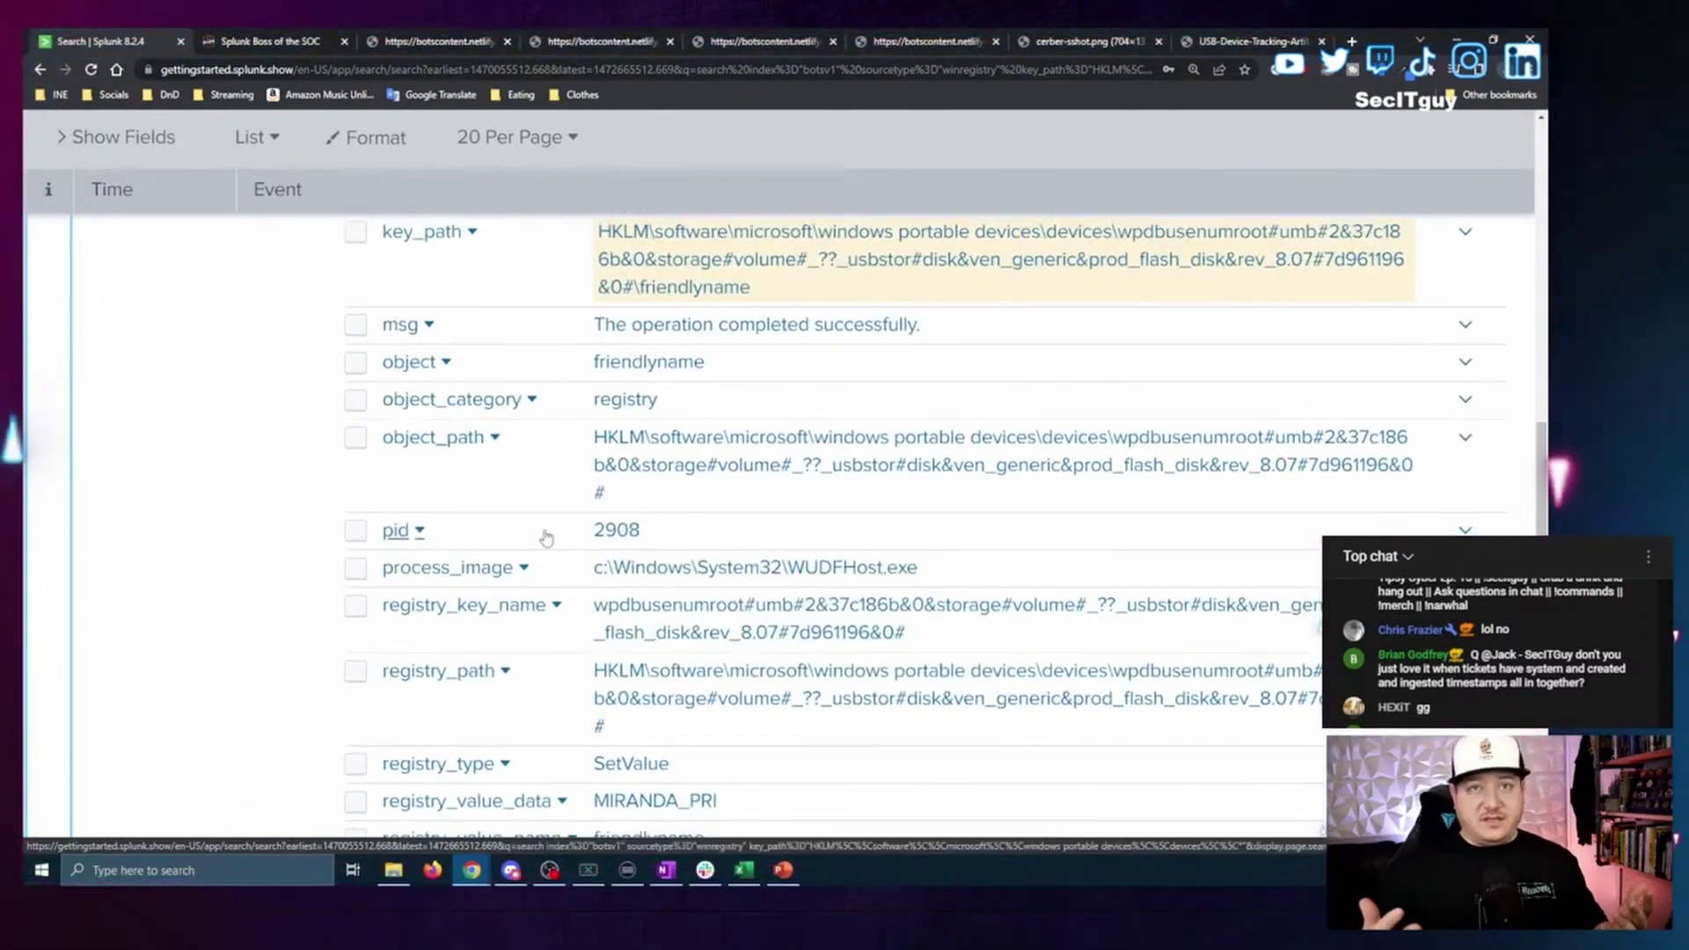
scroll(513, 510, up, 6)
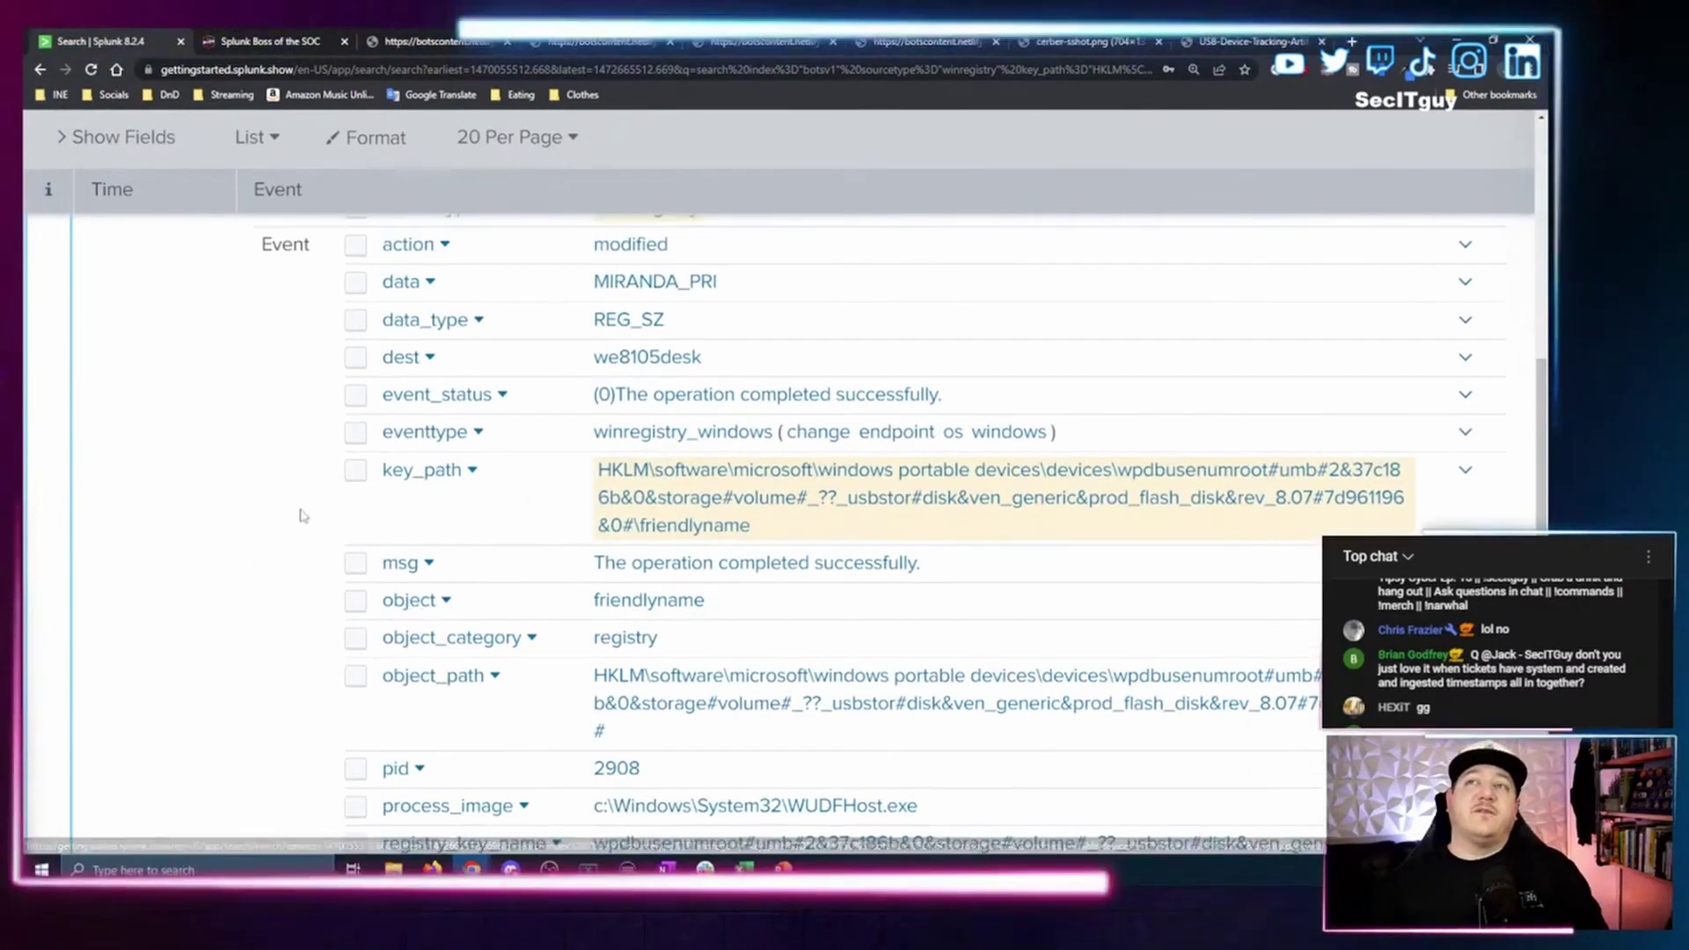
scroll(431, 501, down, 12)
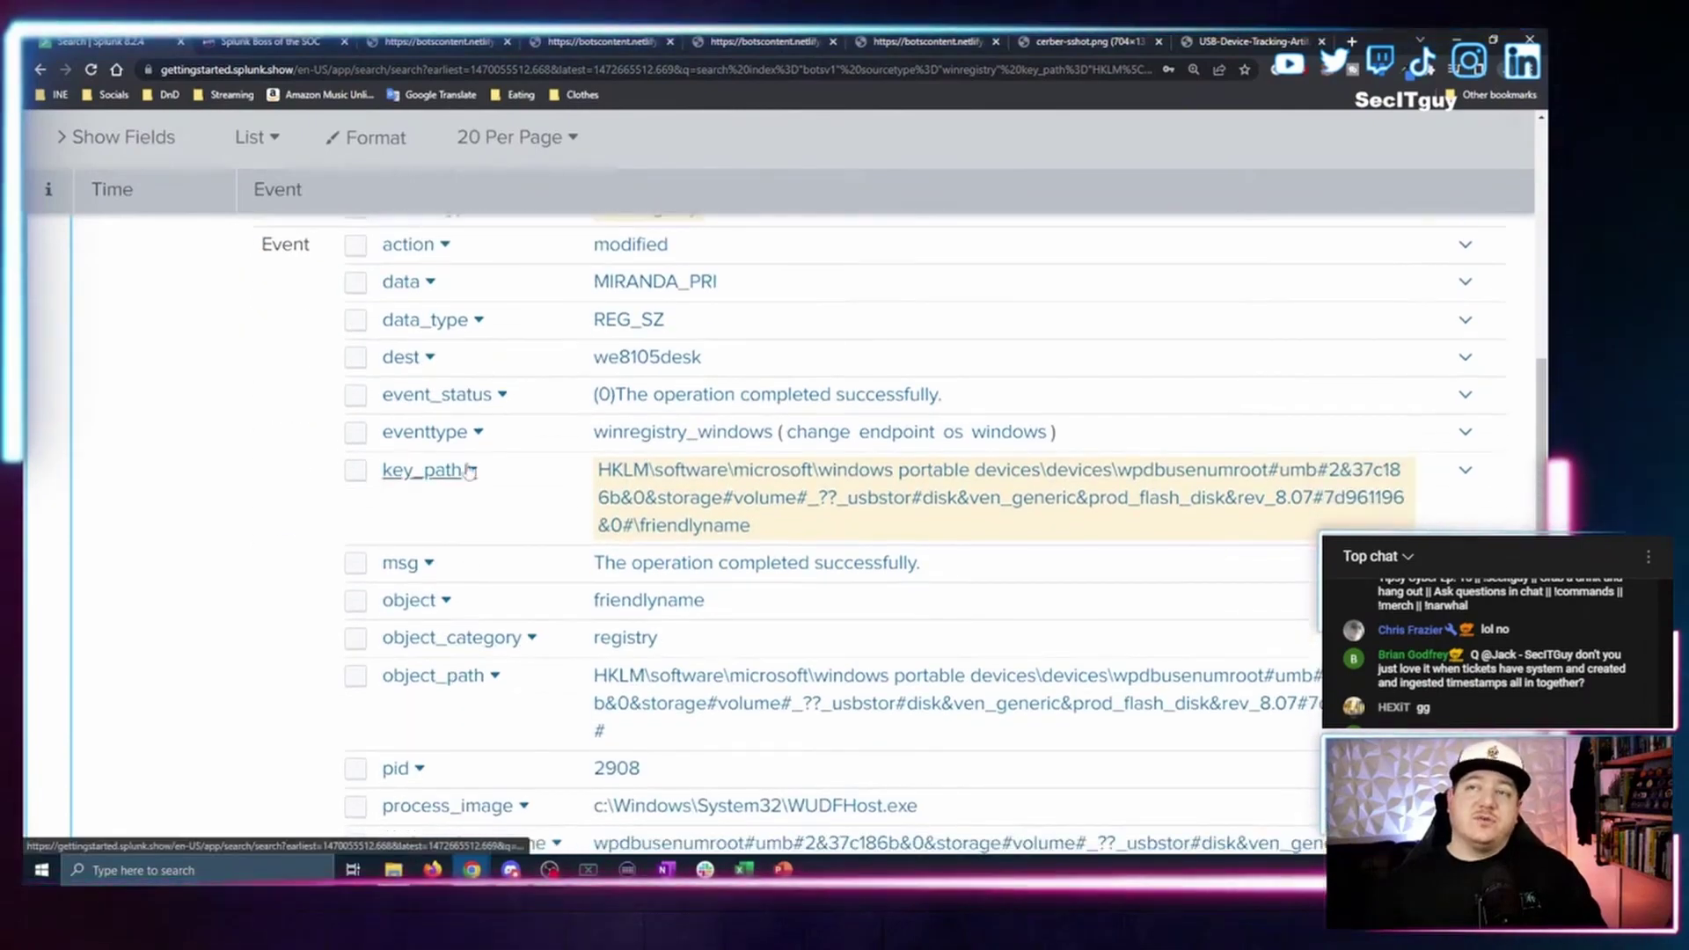
scroll(412, 638, down, 1)
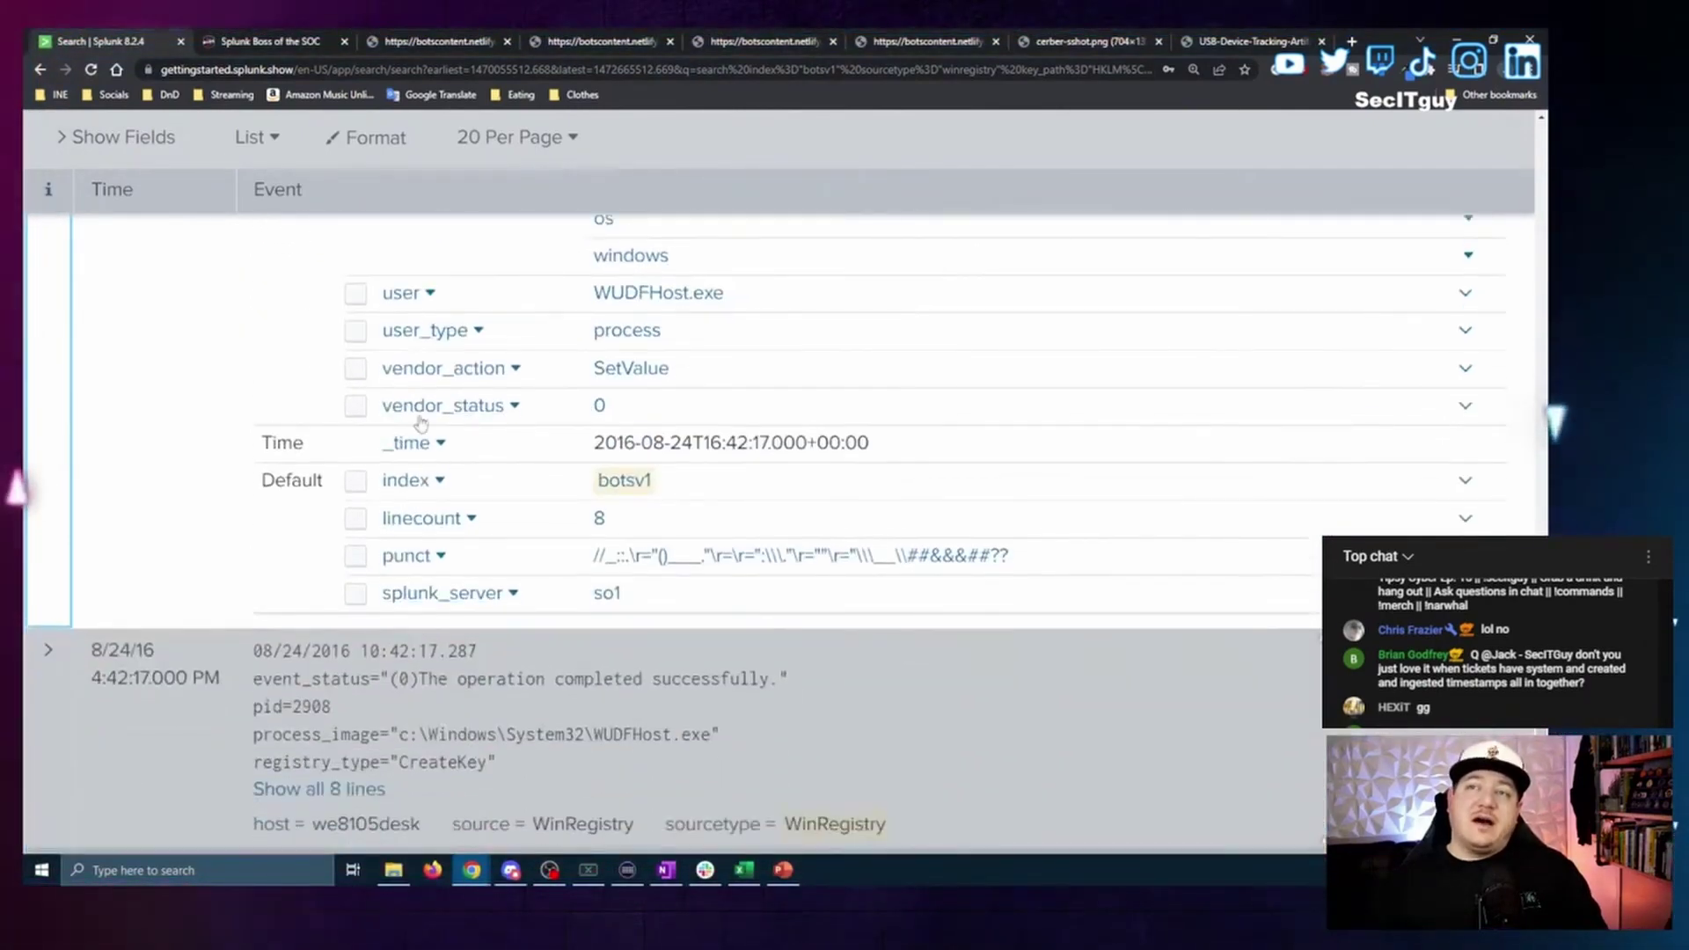
scroll(431, 587, up, 2)
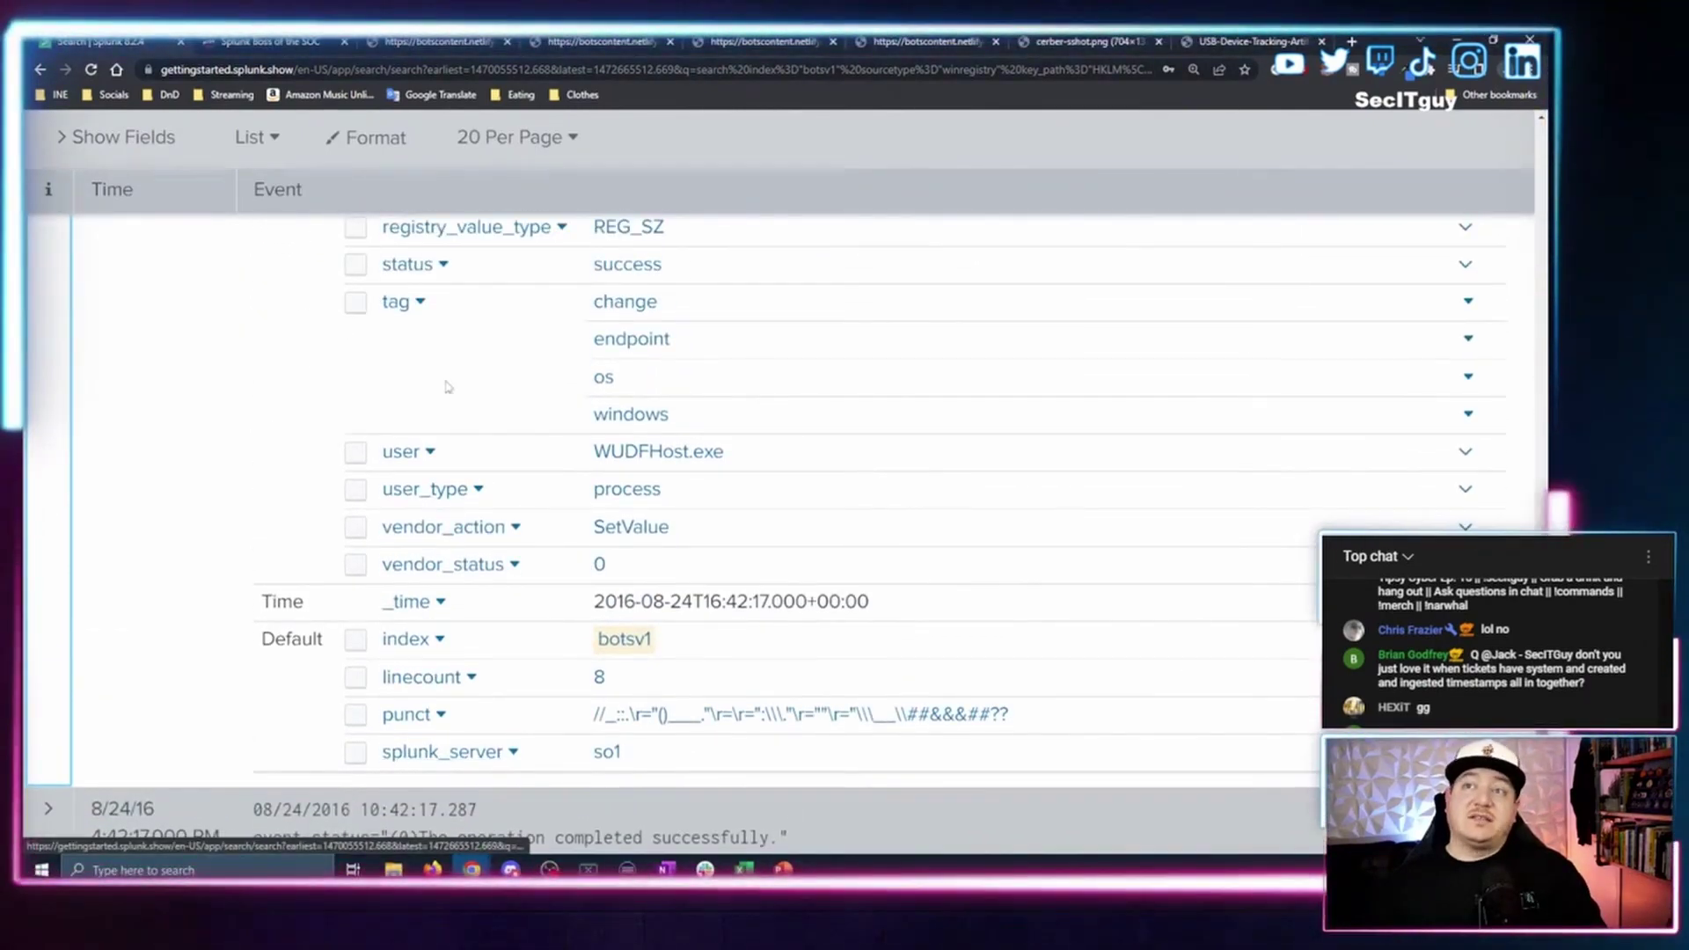
scroll(431, 492, up, 2)
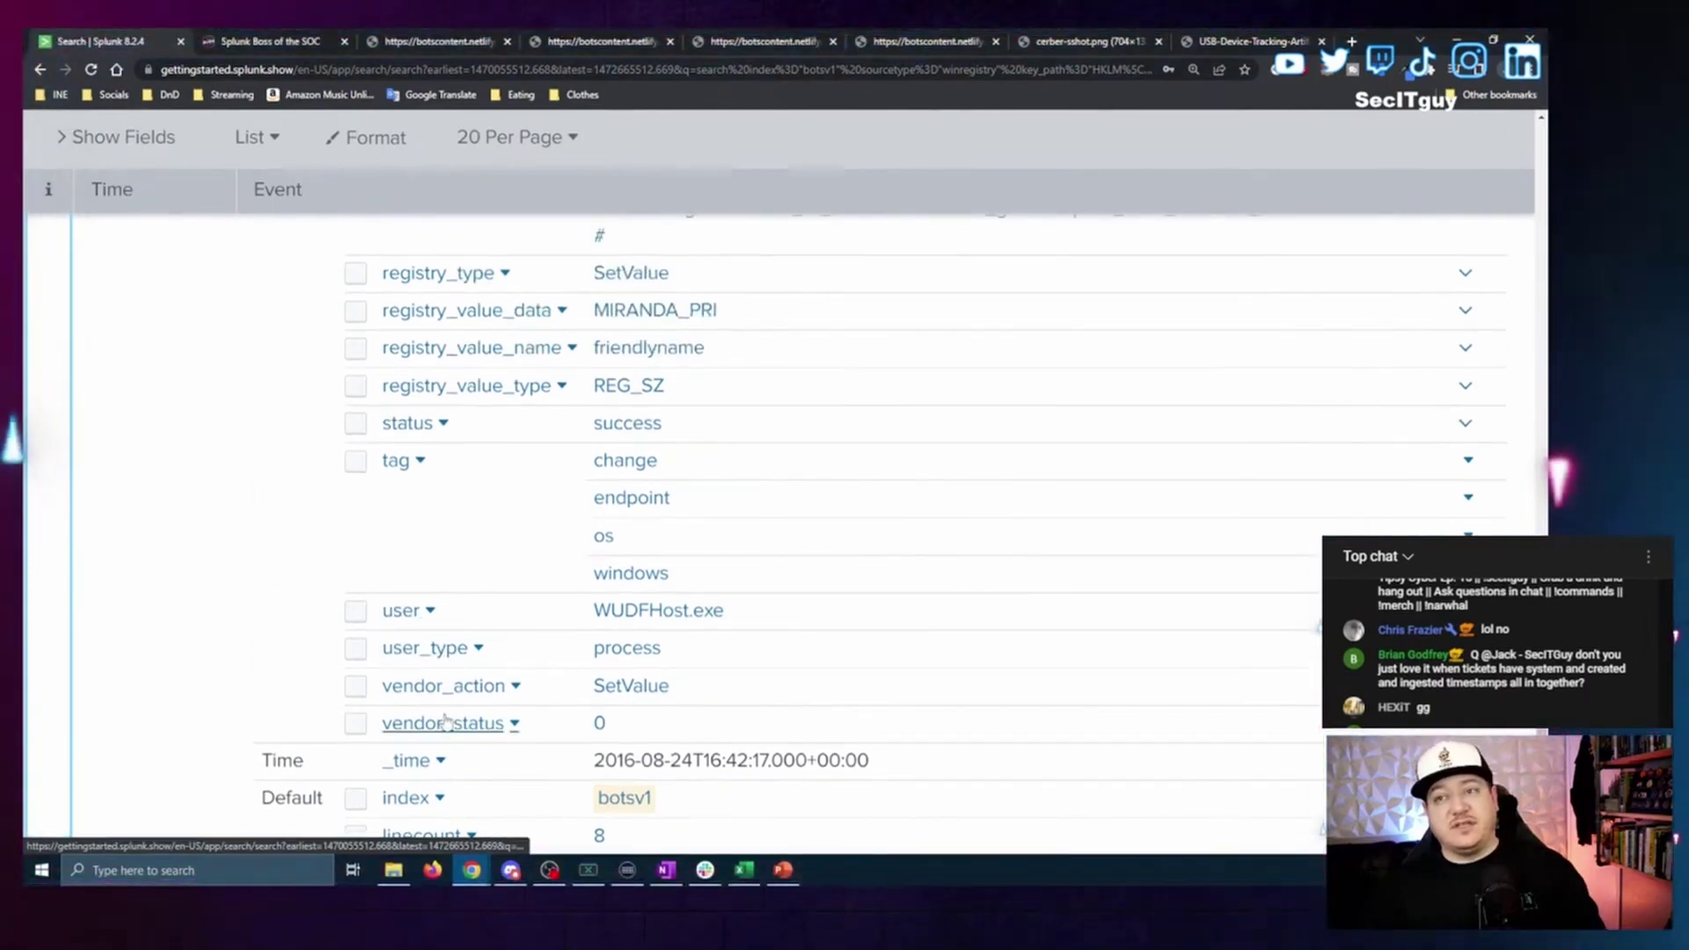
scroll(409, 651, up, 2)
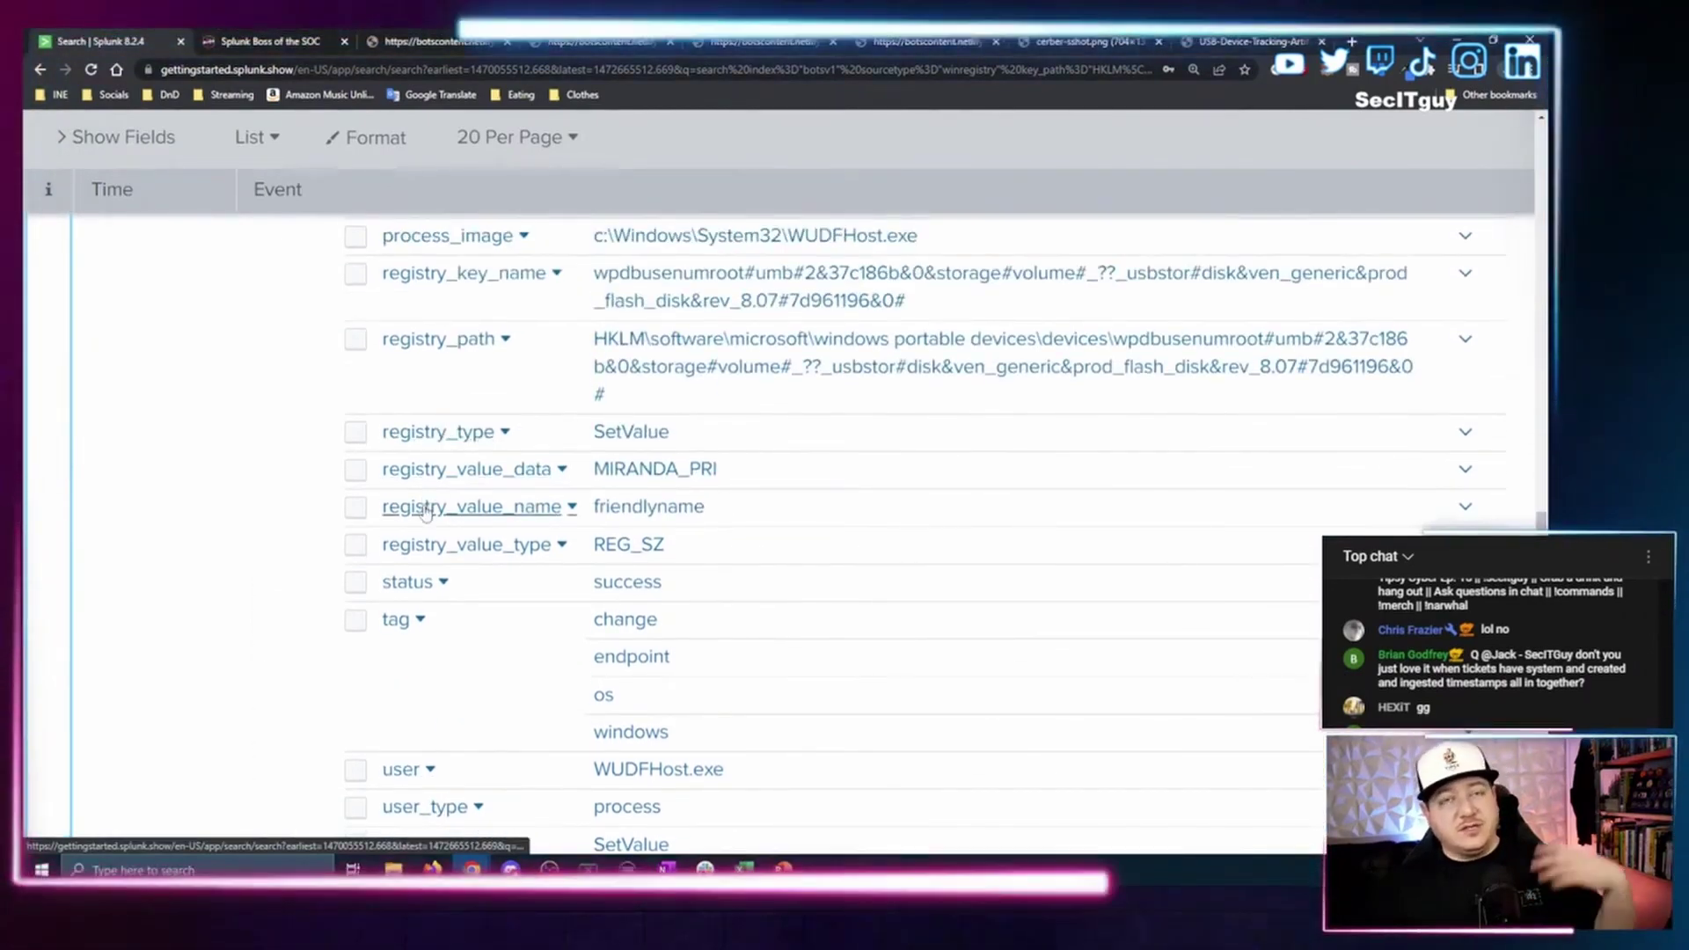
scroll(396, 543, up, 7)
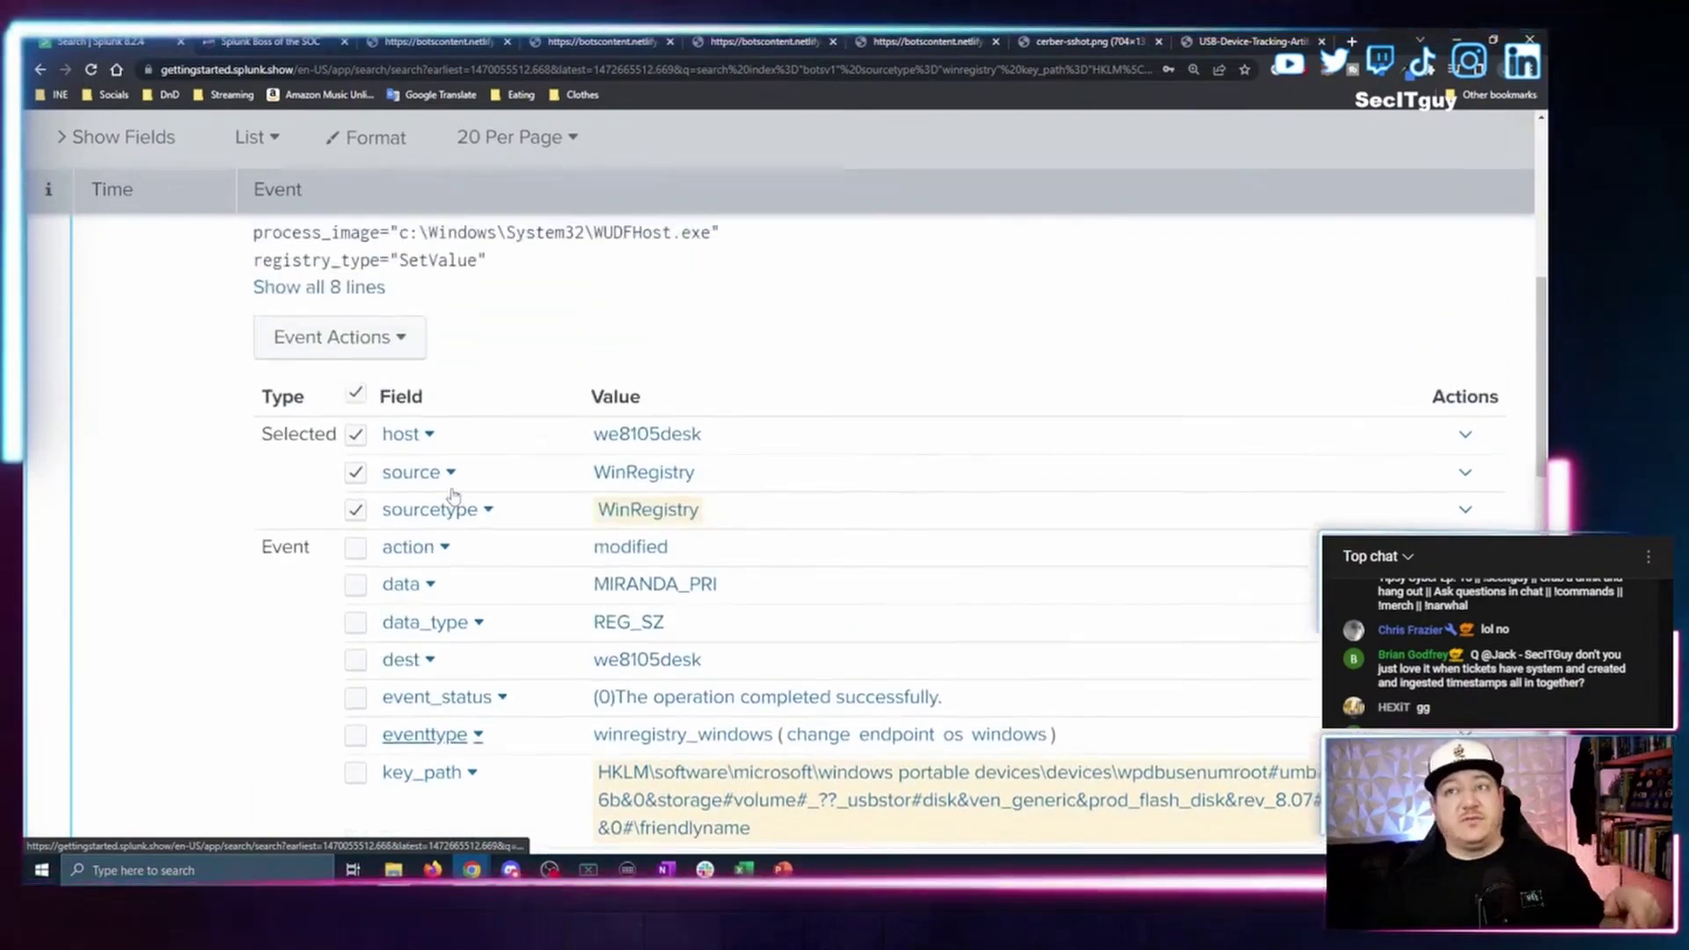
scroll(470, 632, down, 4)
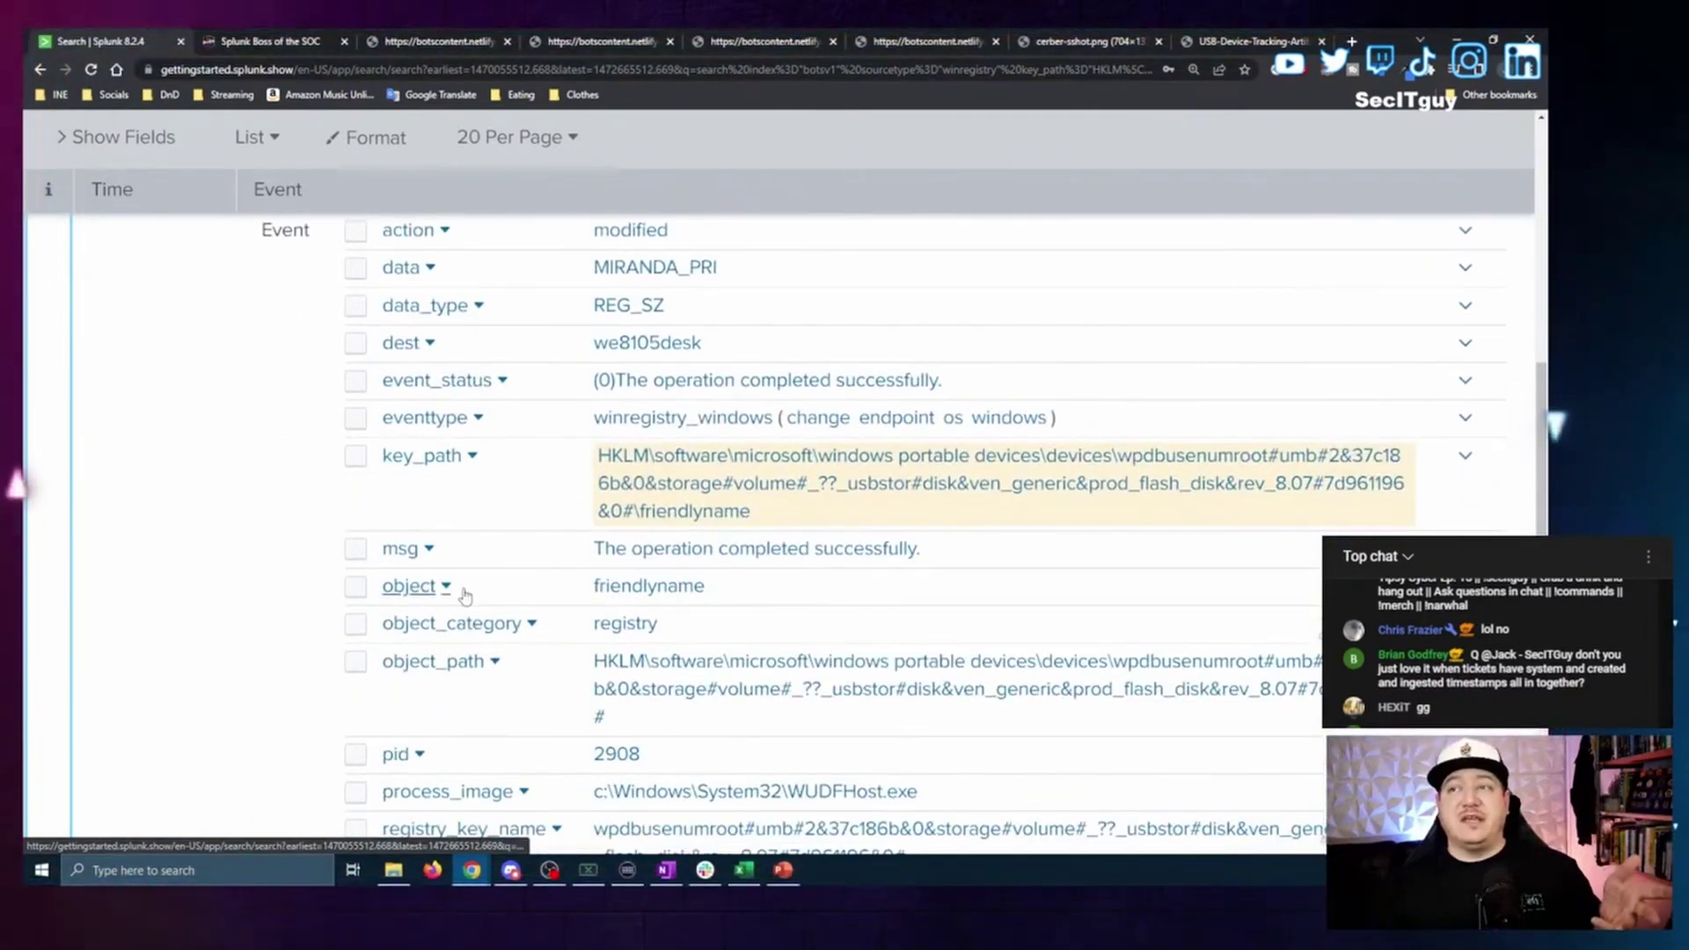
Show all lines of the raw SetValue event and examine its timestamp, event status and pid.
scroll(464, 596, down, 1)
scroll(369, 563, up, 8)
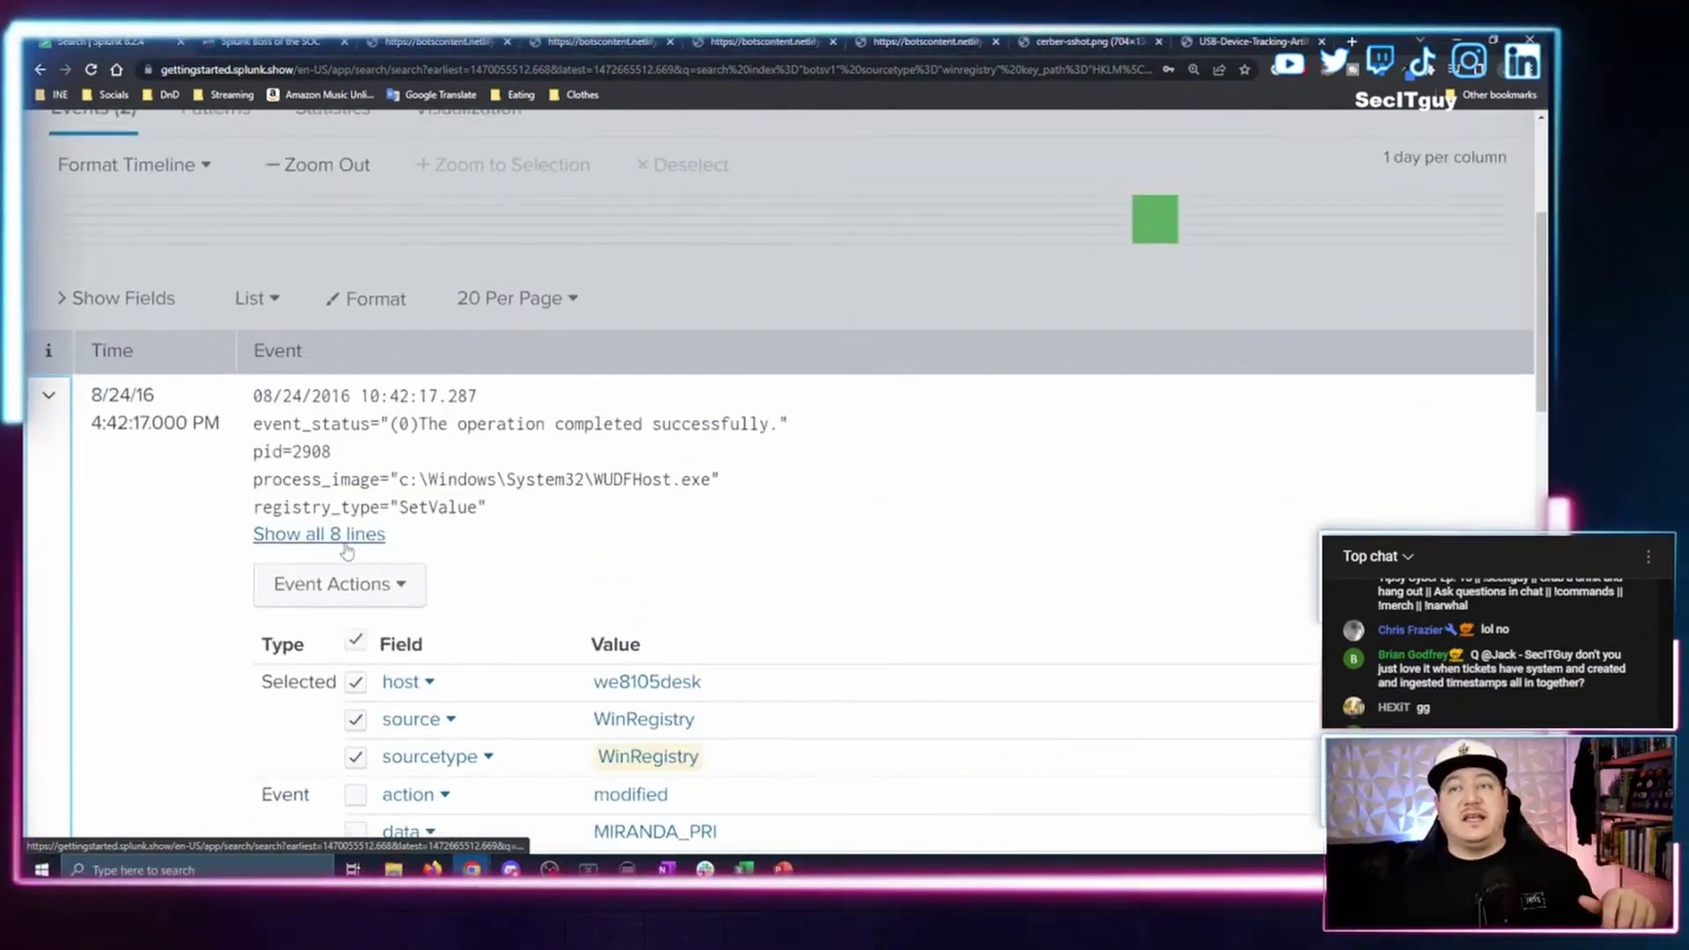
click(345, 537)
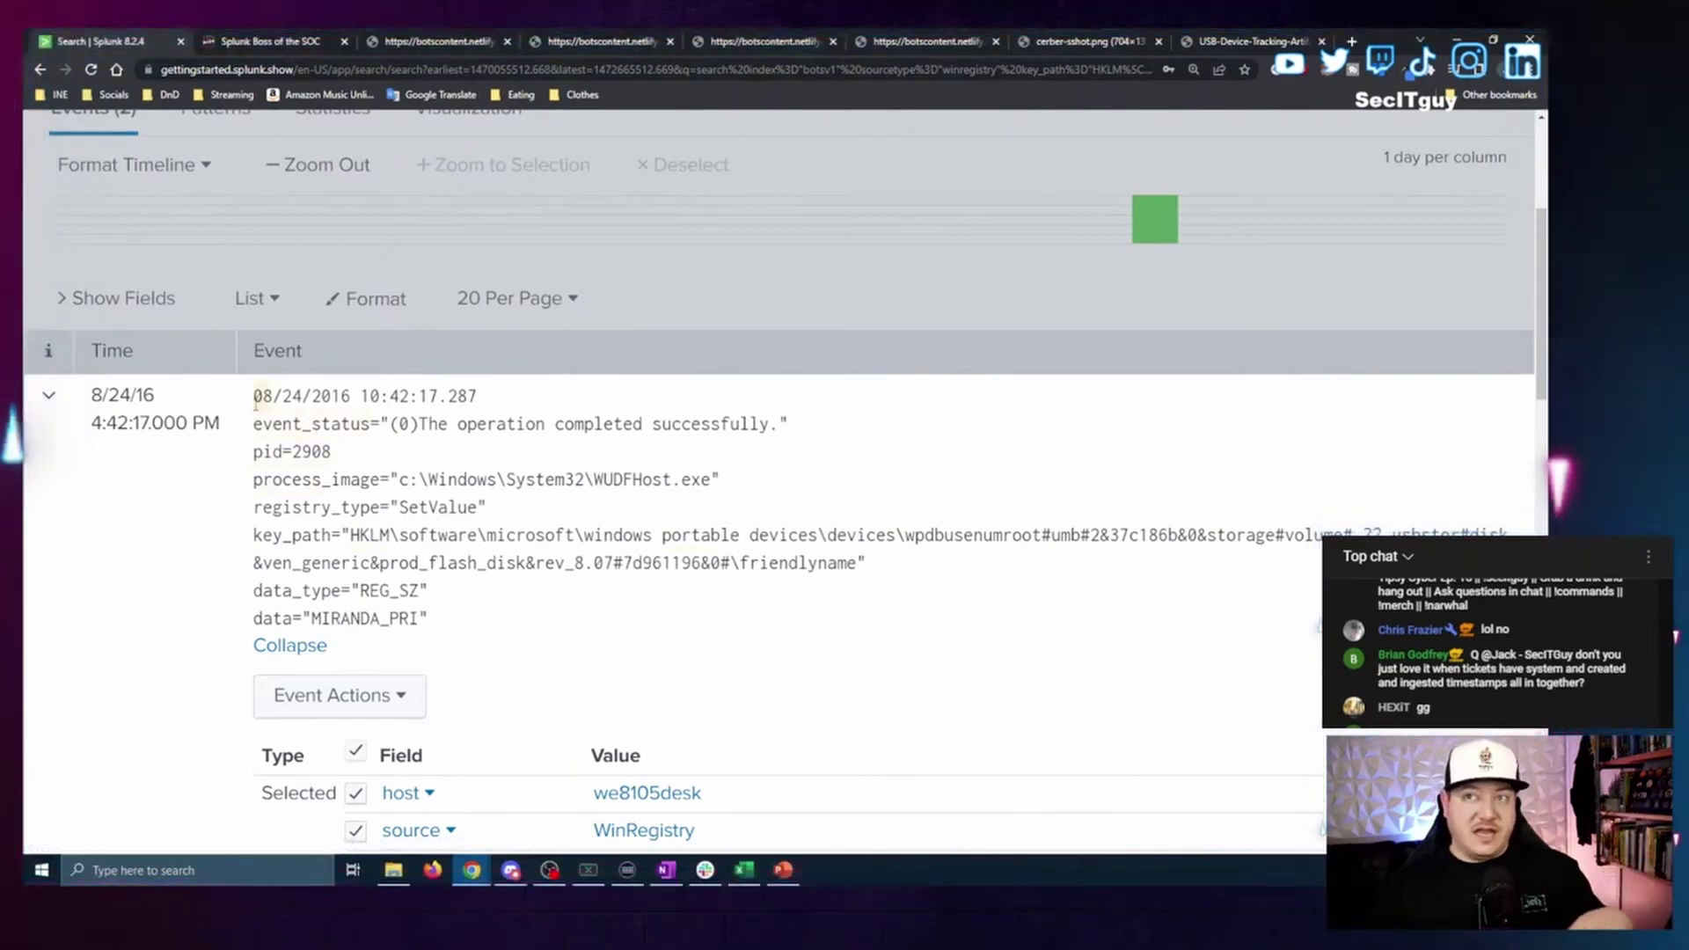
drag(255, 397, 564, 395)
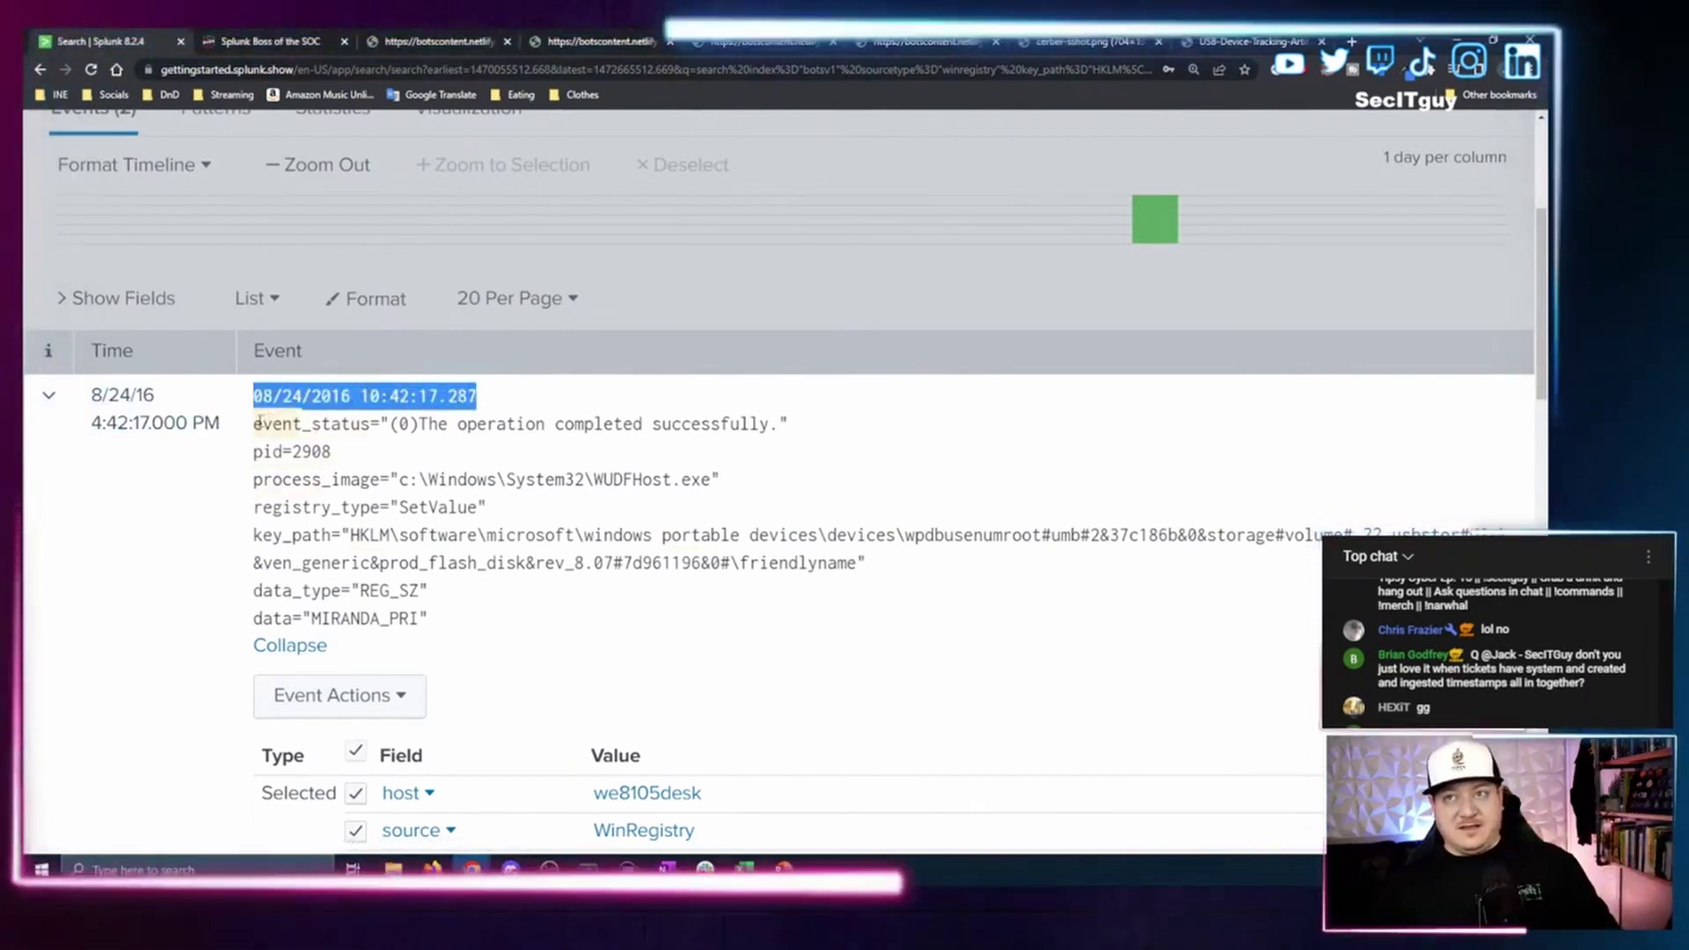
drag(262, 424, 743, 428)
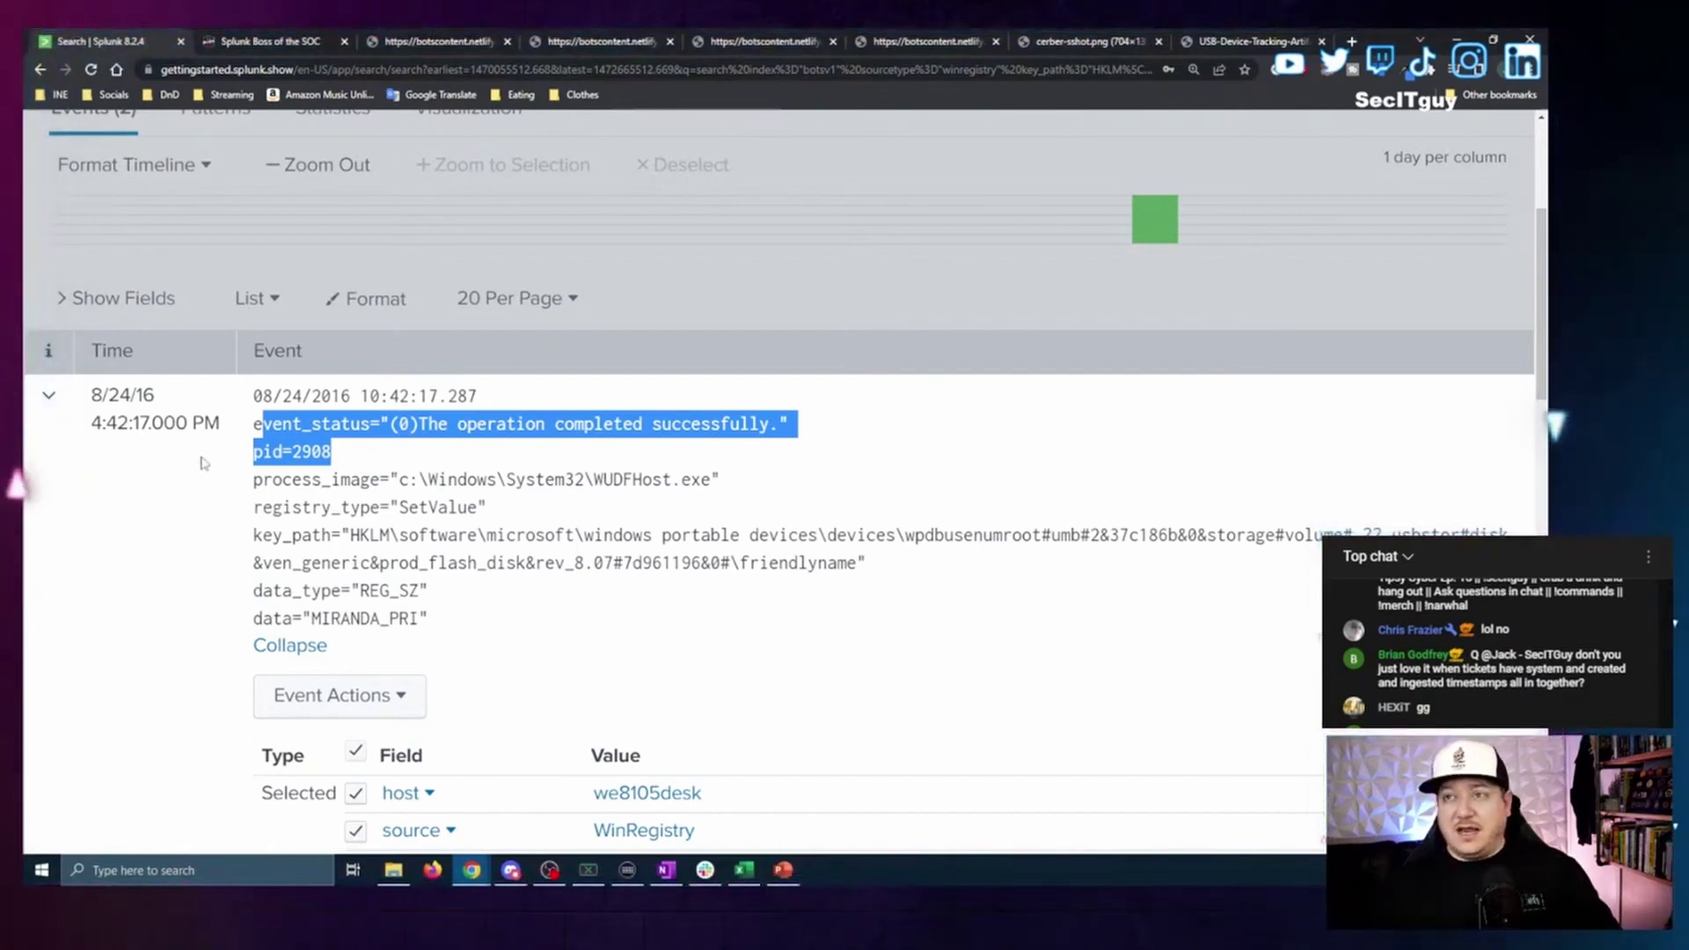
click(155, 413)
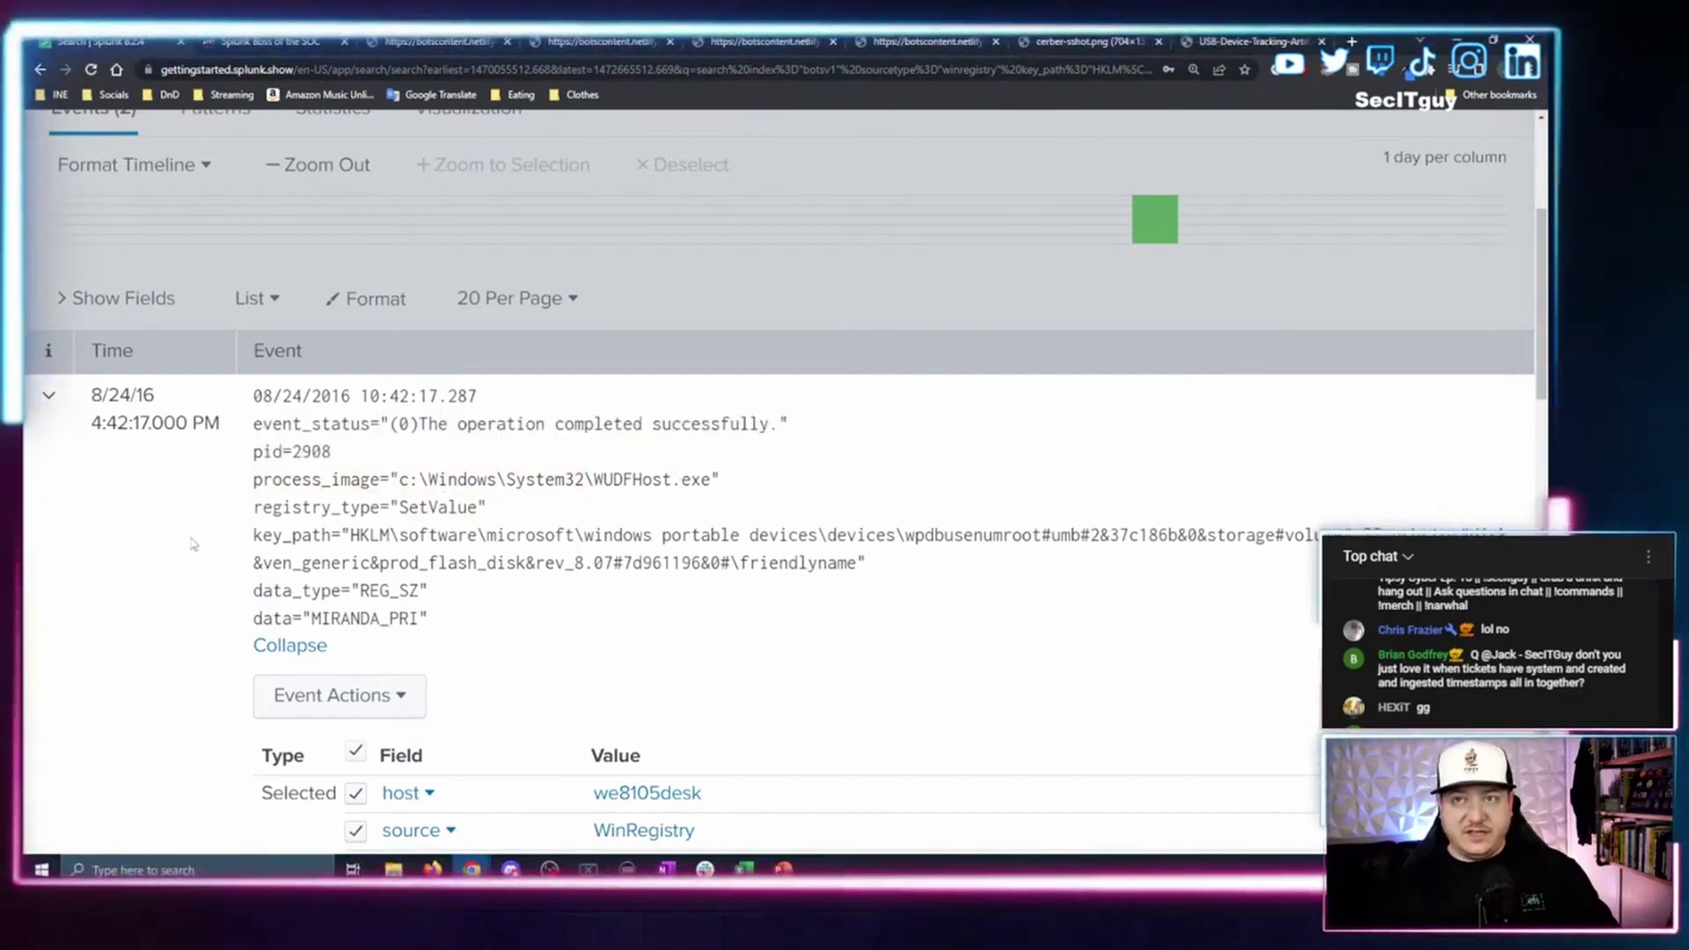
click(592, 474)
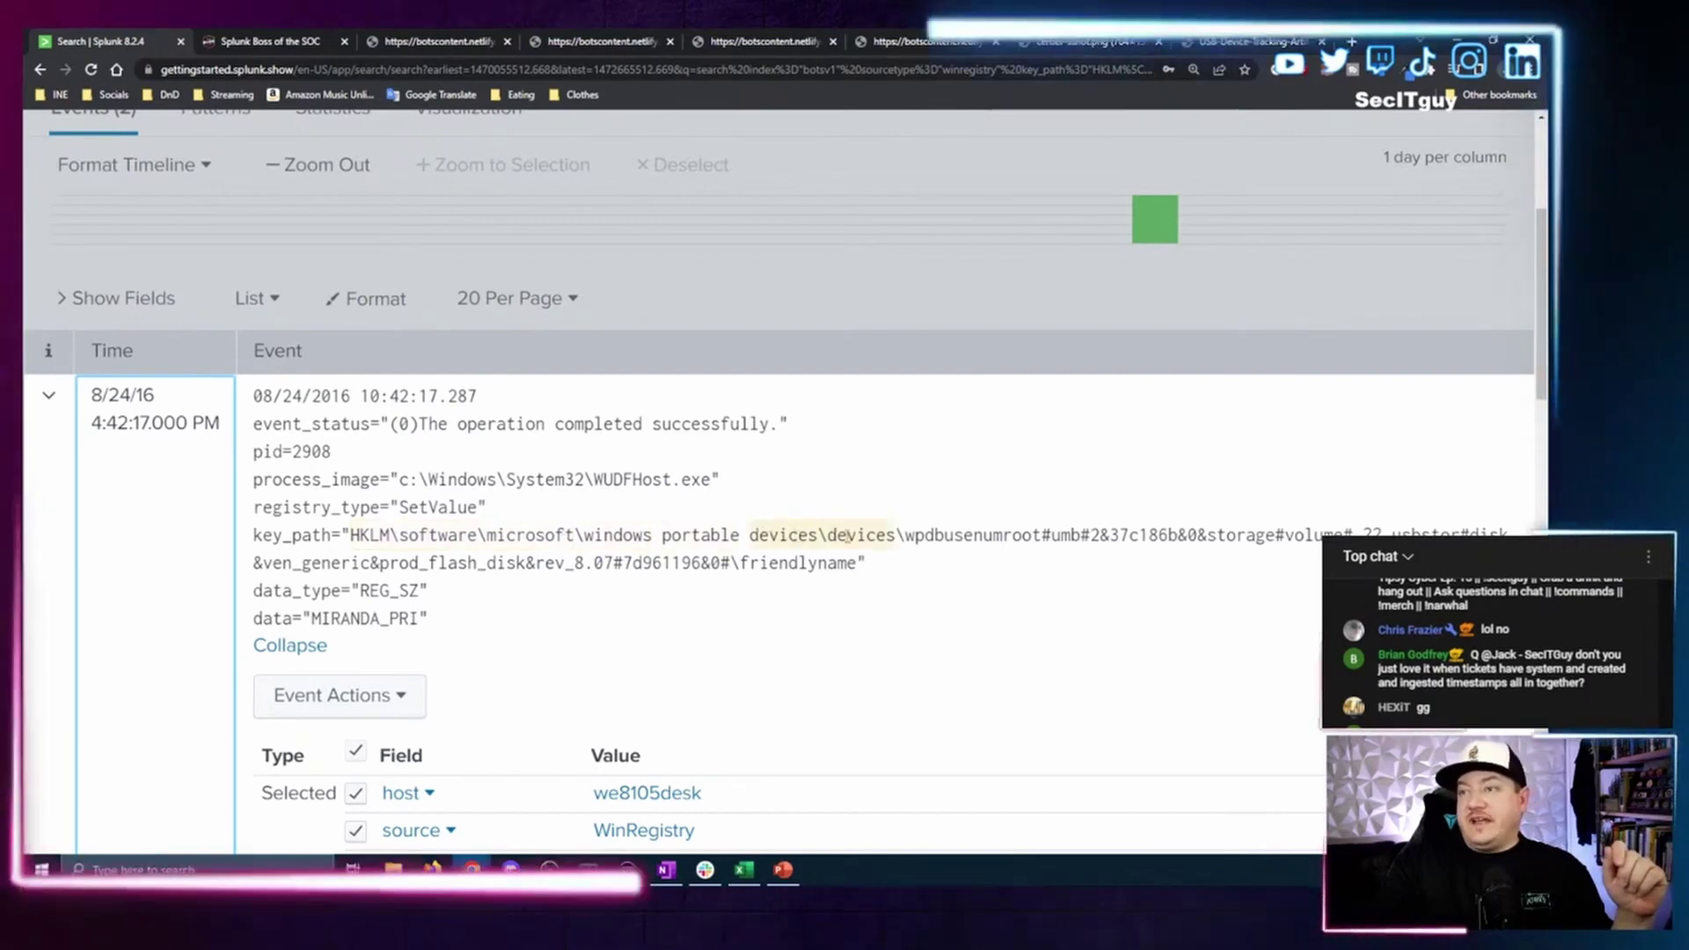
Examine the event's key_path from the device identifier through to friendlyname, along with its data value.
drag(906, 535, 1205, 535)
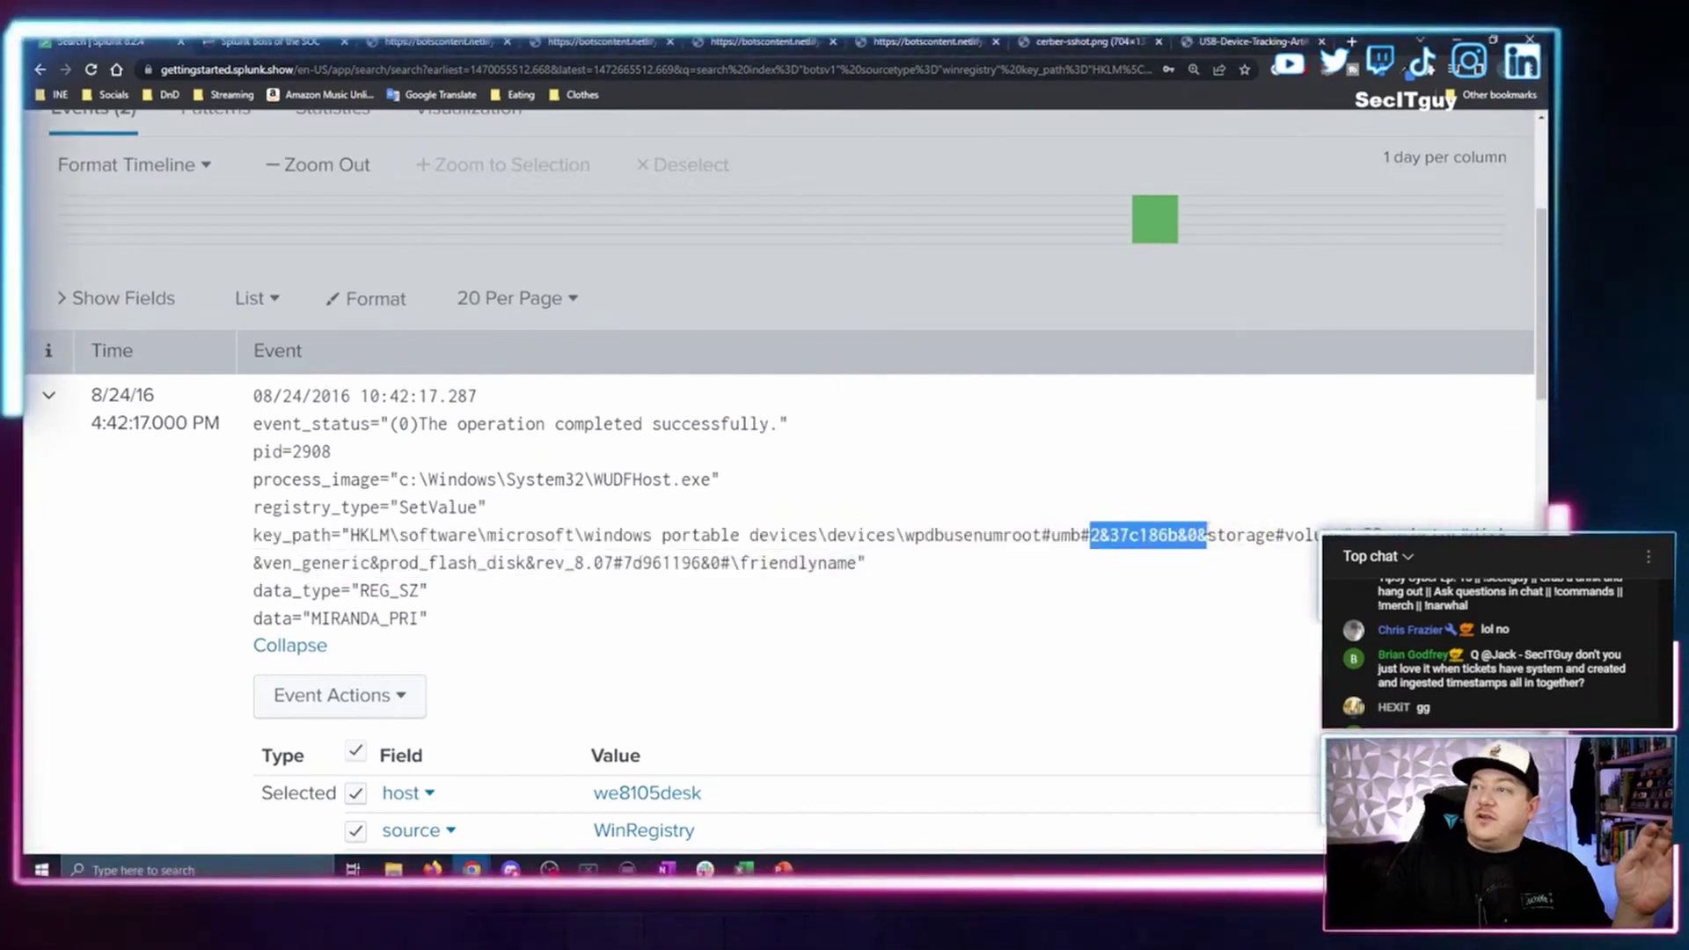
drag(1315, 535, 1501, 533)
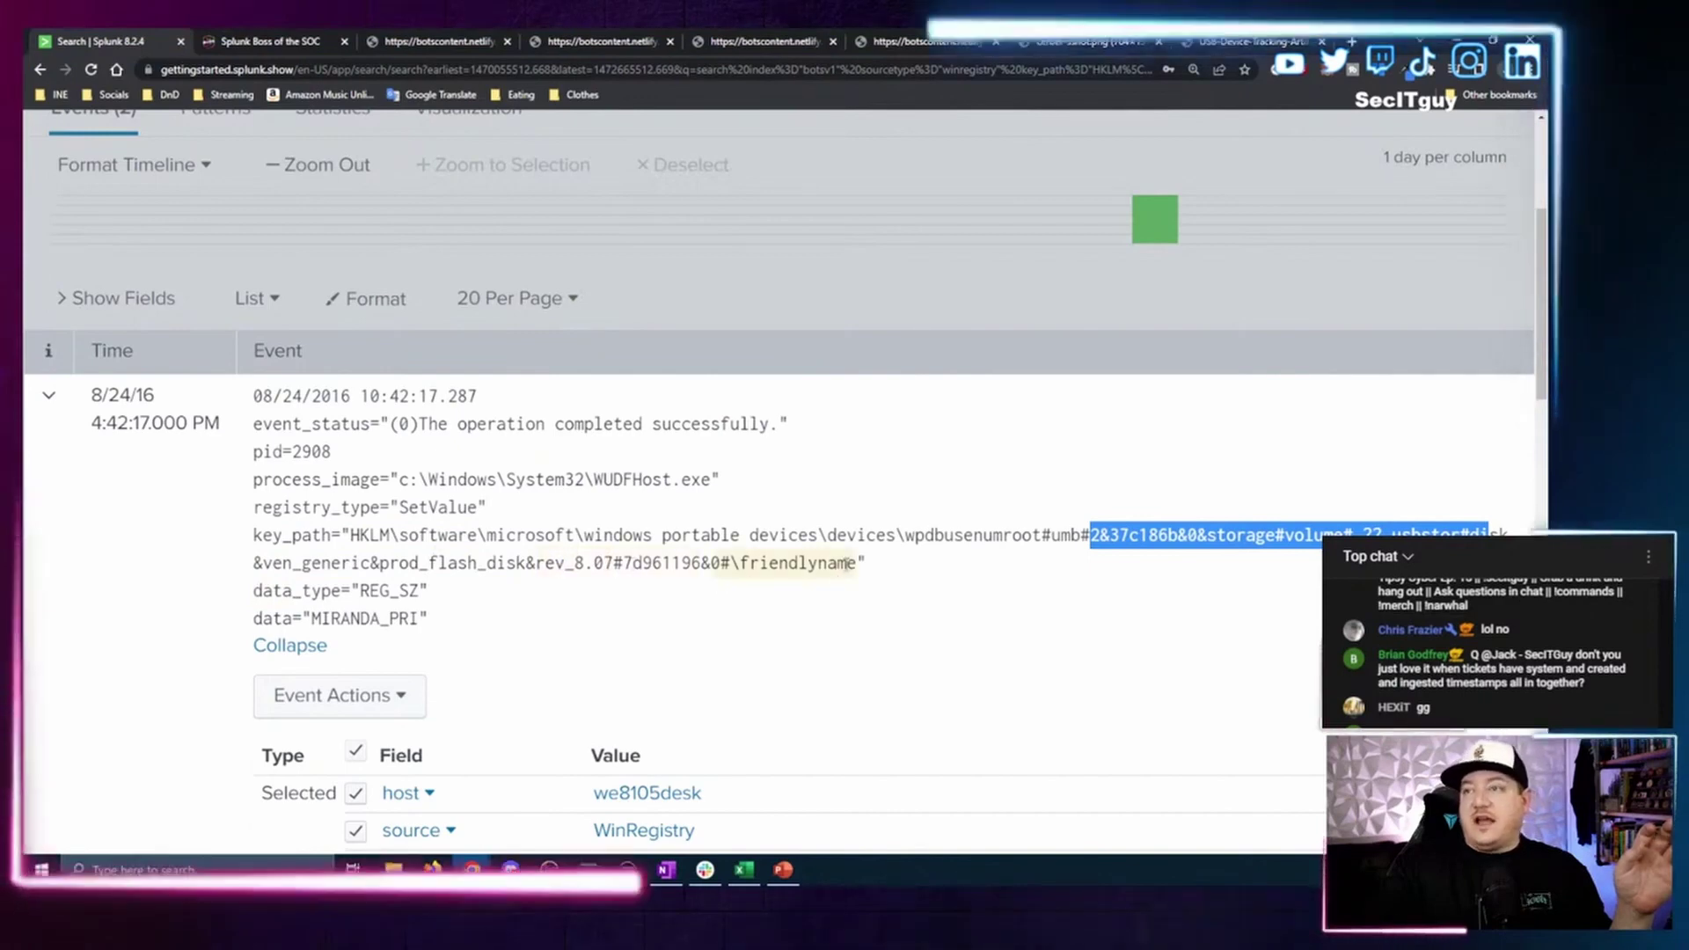
drag(866, 563, 447, 582)
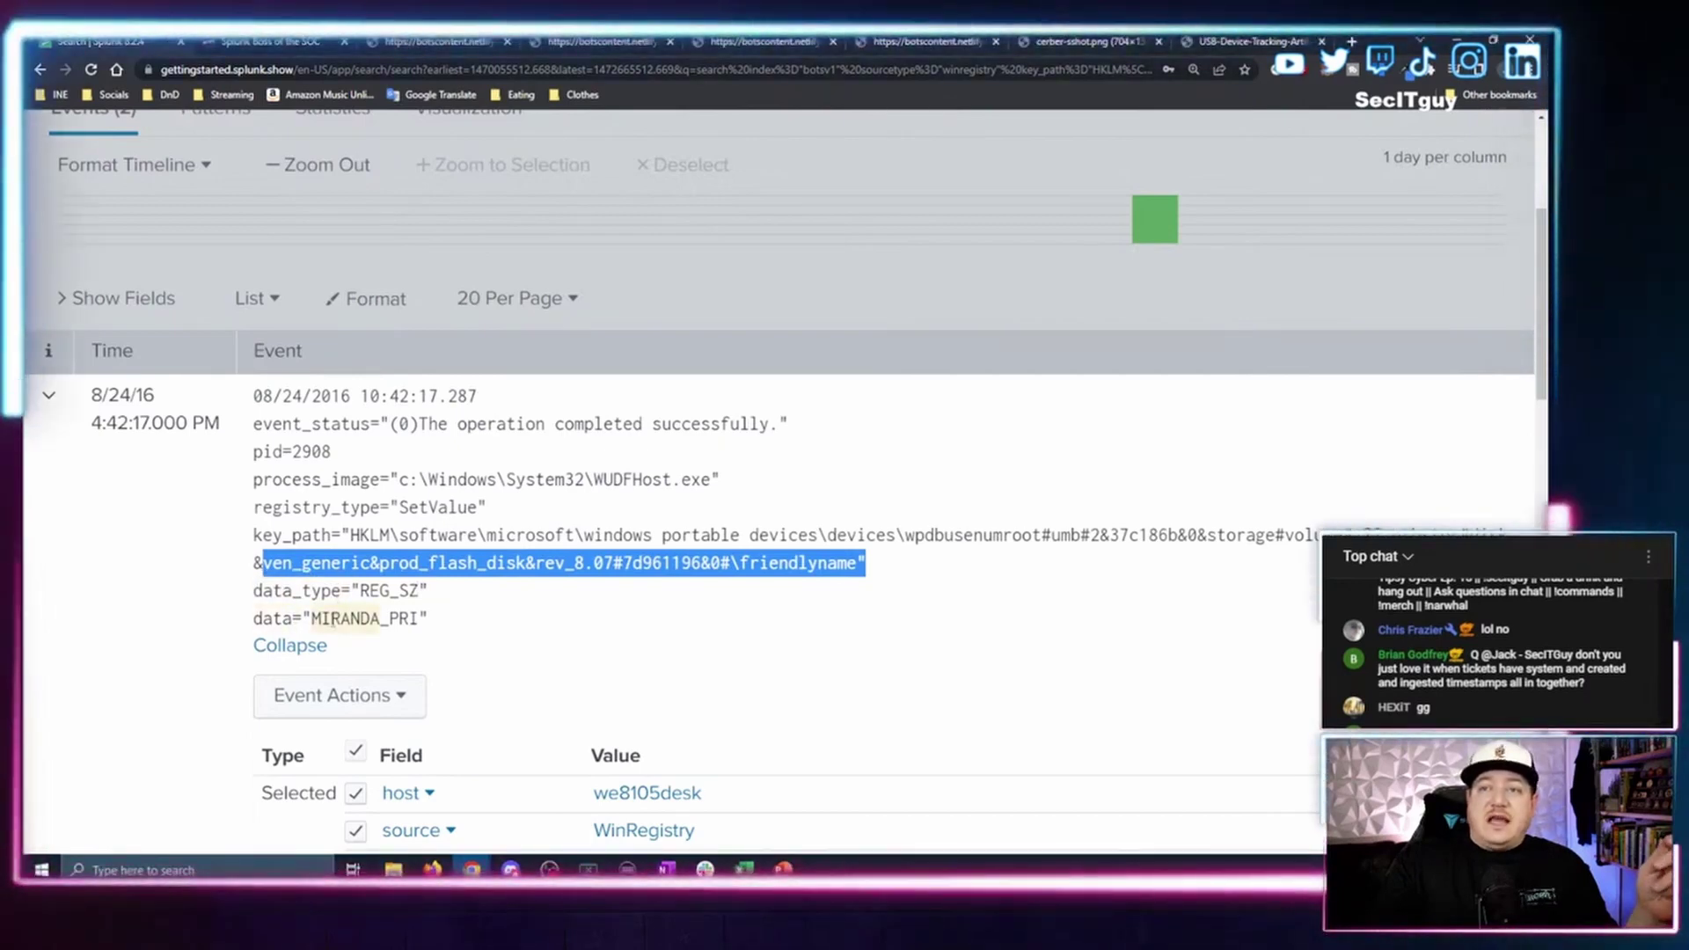
drag(319, 618, 430, 621)
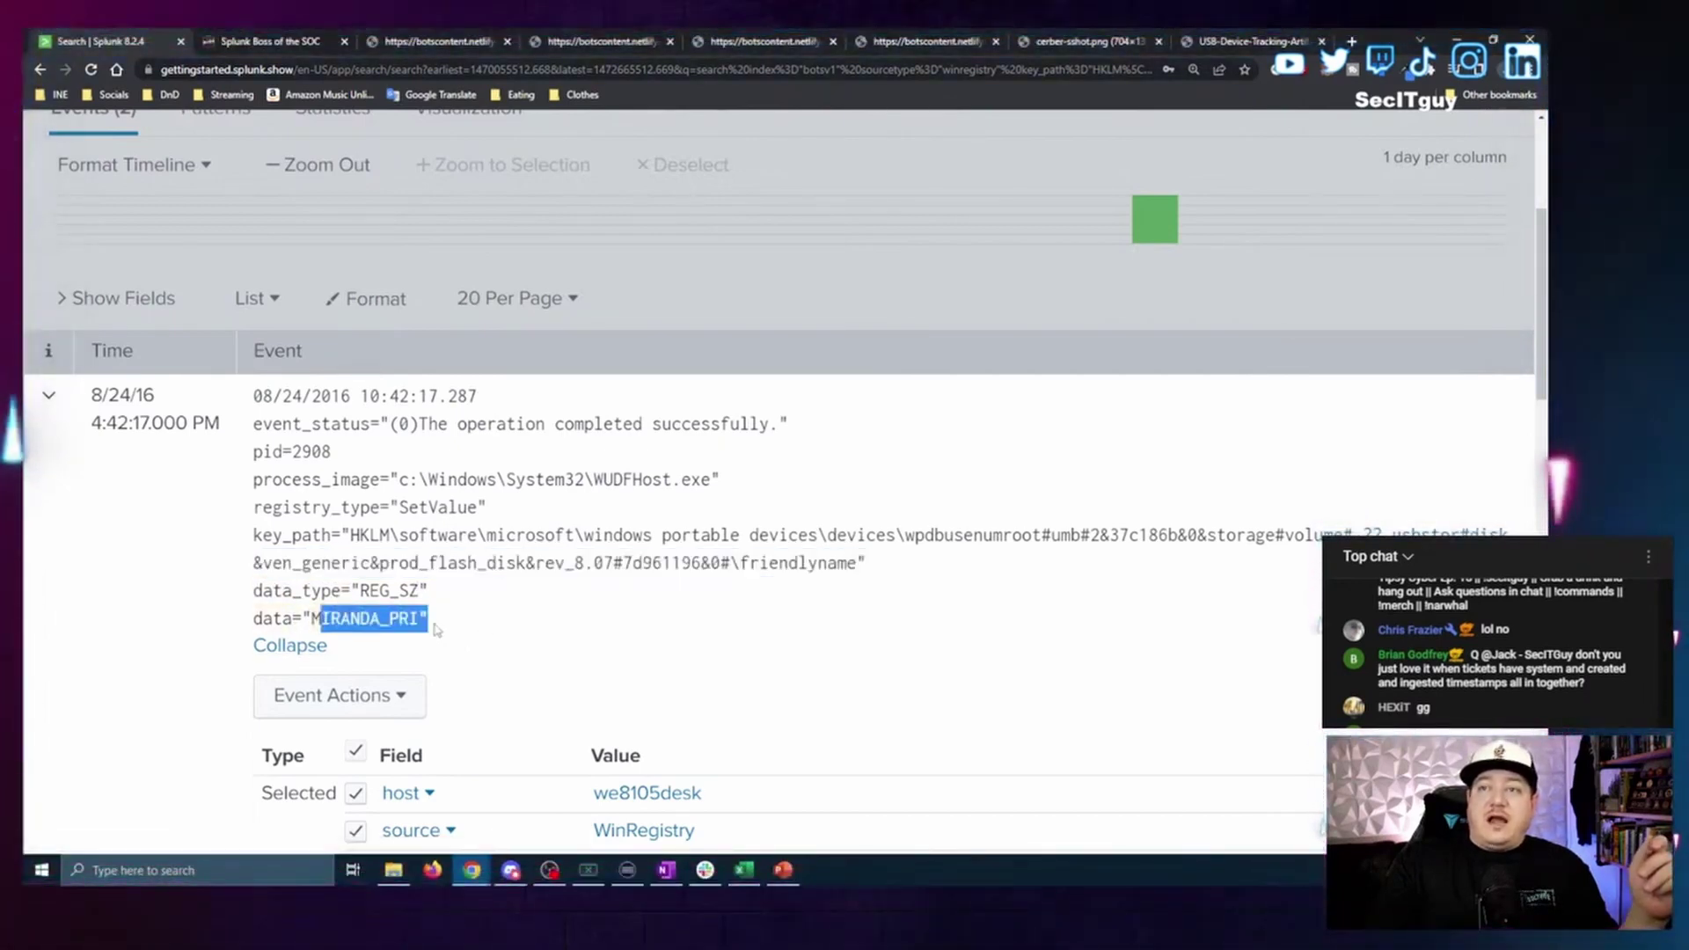
Copy the event's data value MIRANDA_PRI and submit it as the answer to question #205 in Boss of the SOC.
drag(318, 619, 311, 620)
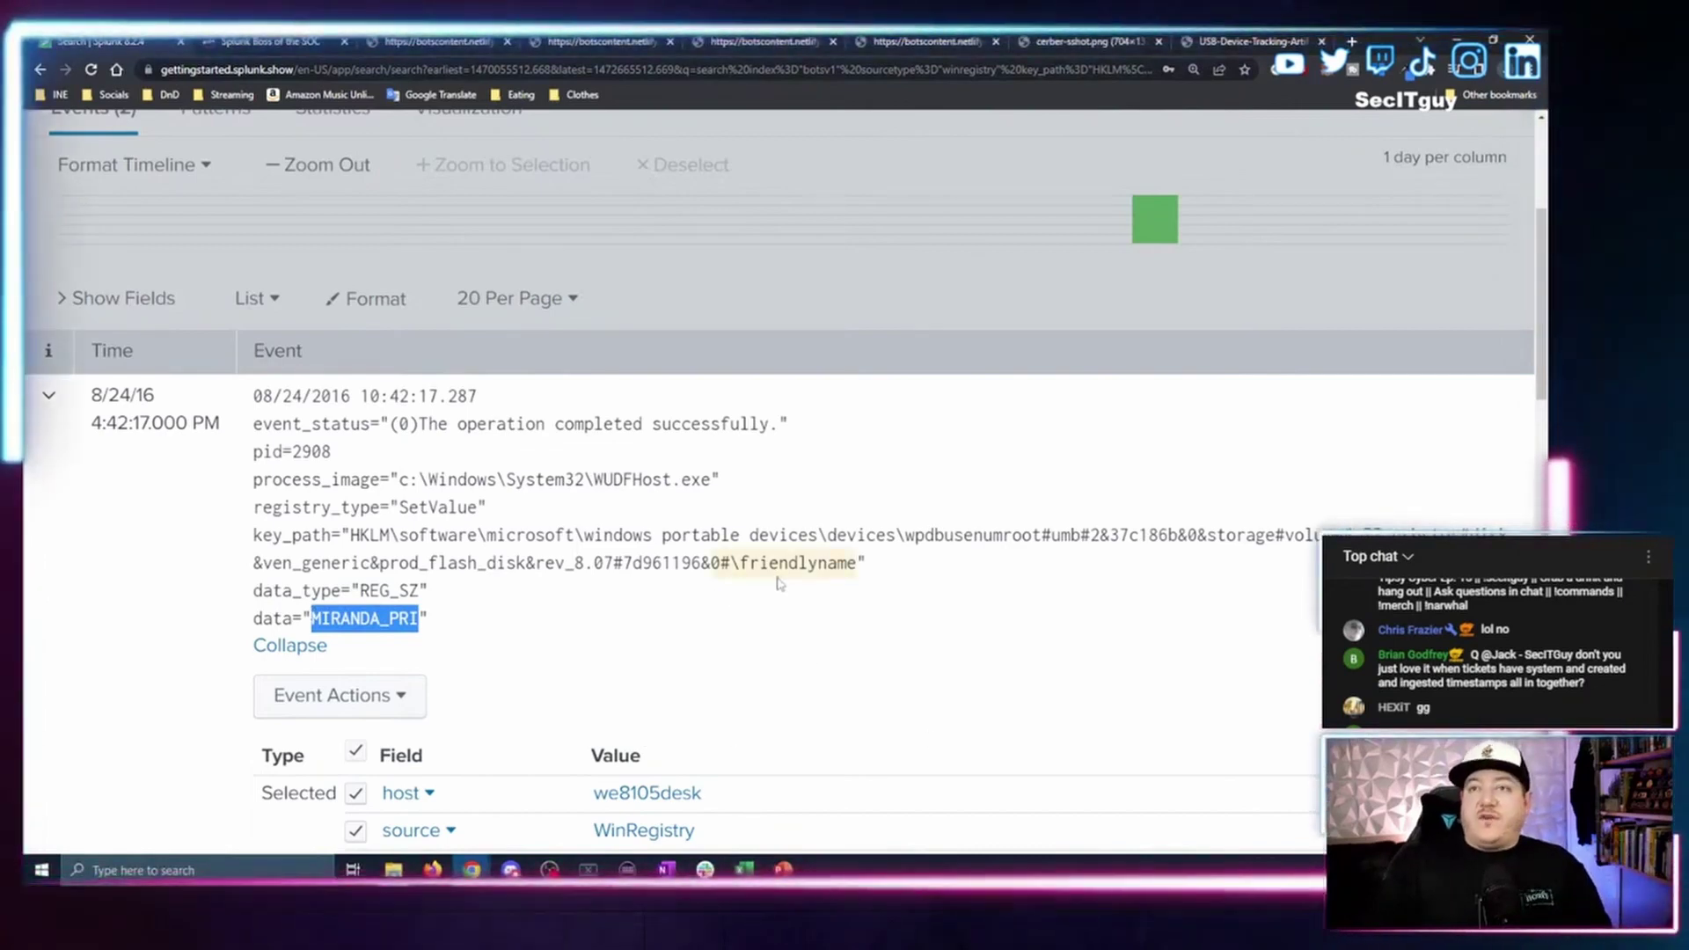
click(239, 39)
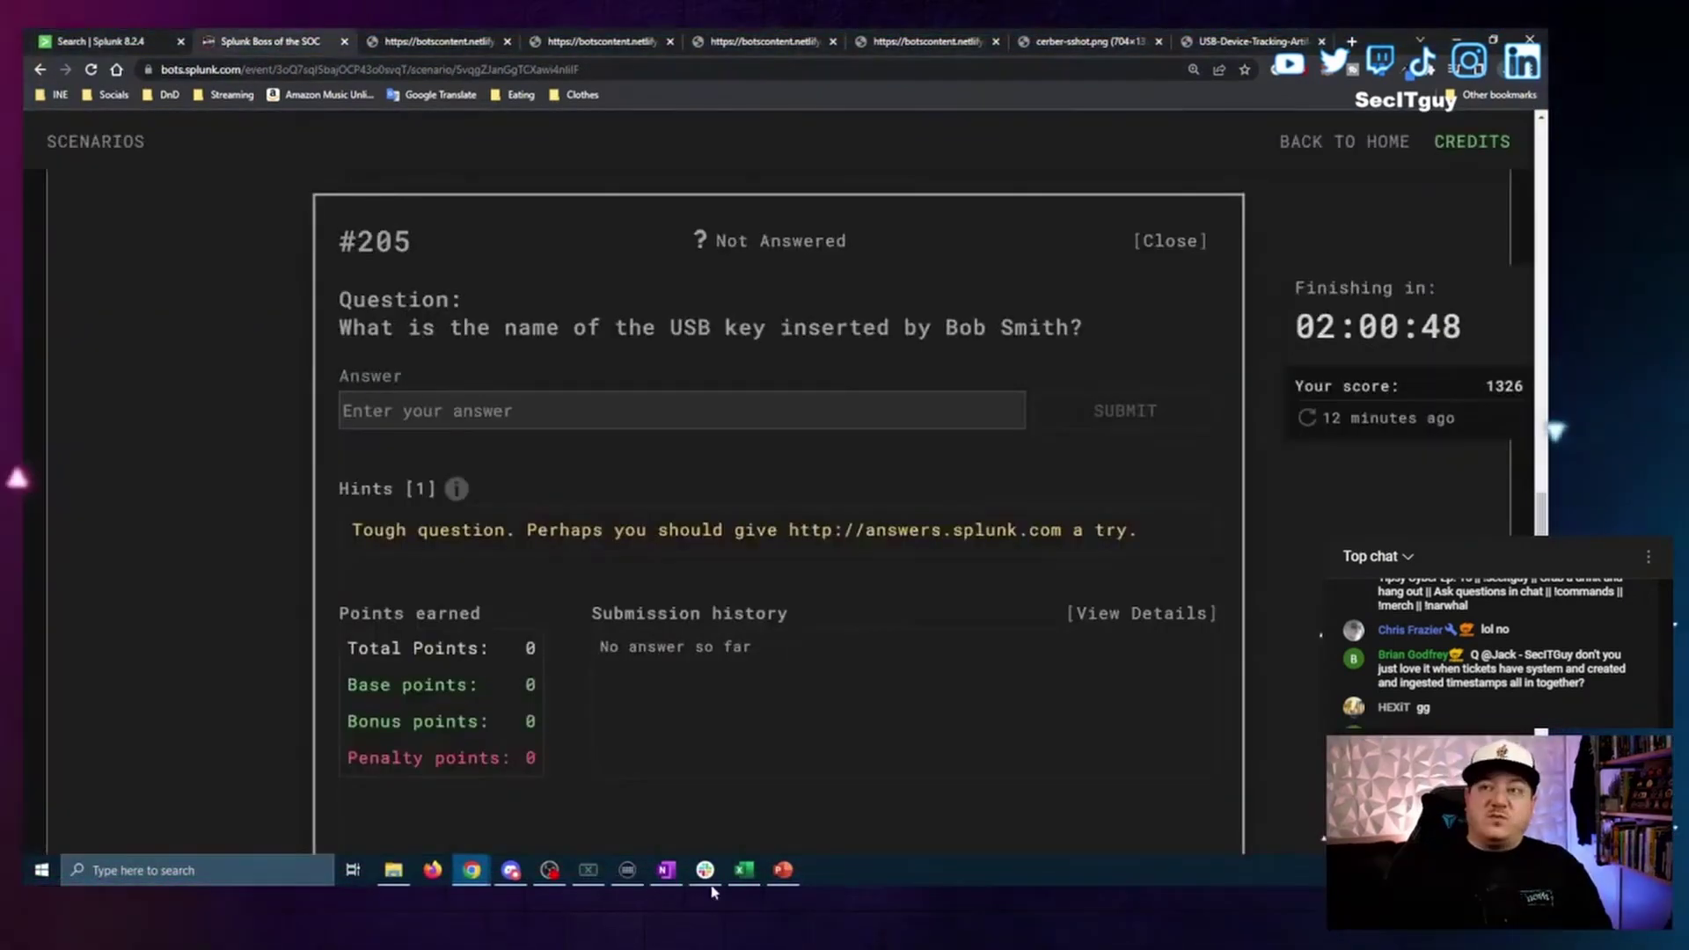
drag(352, 327, 890, 327)
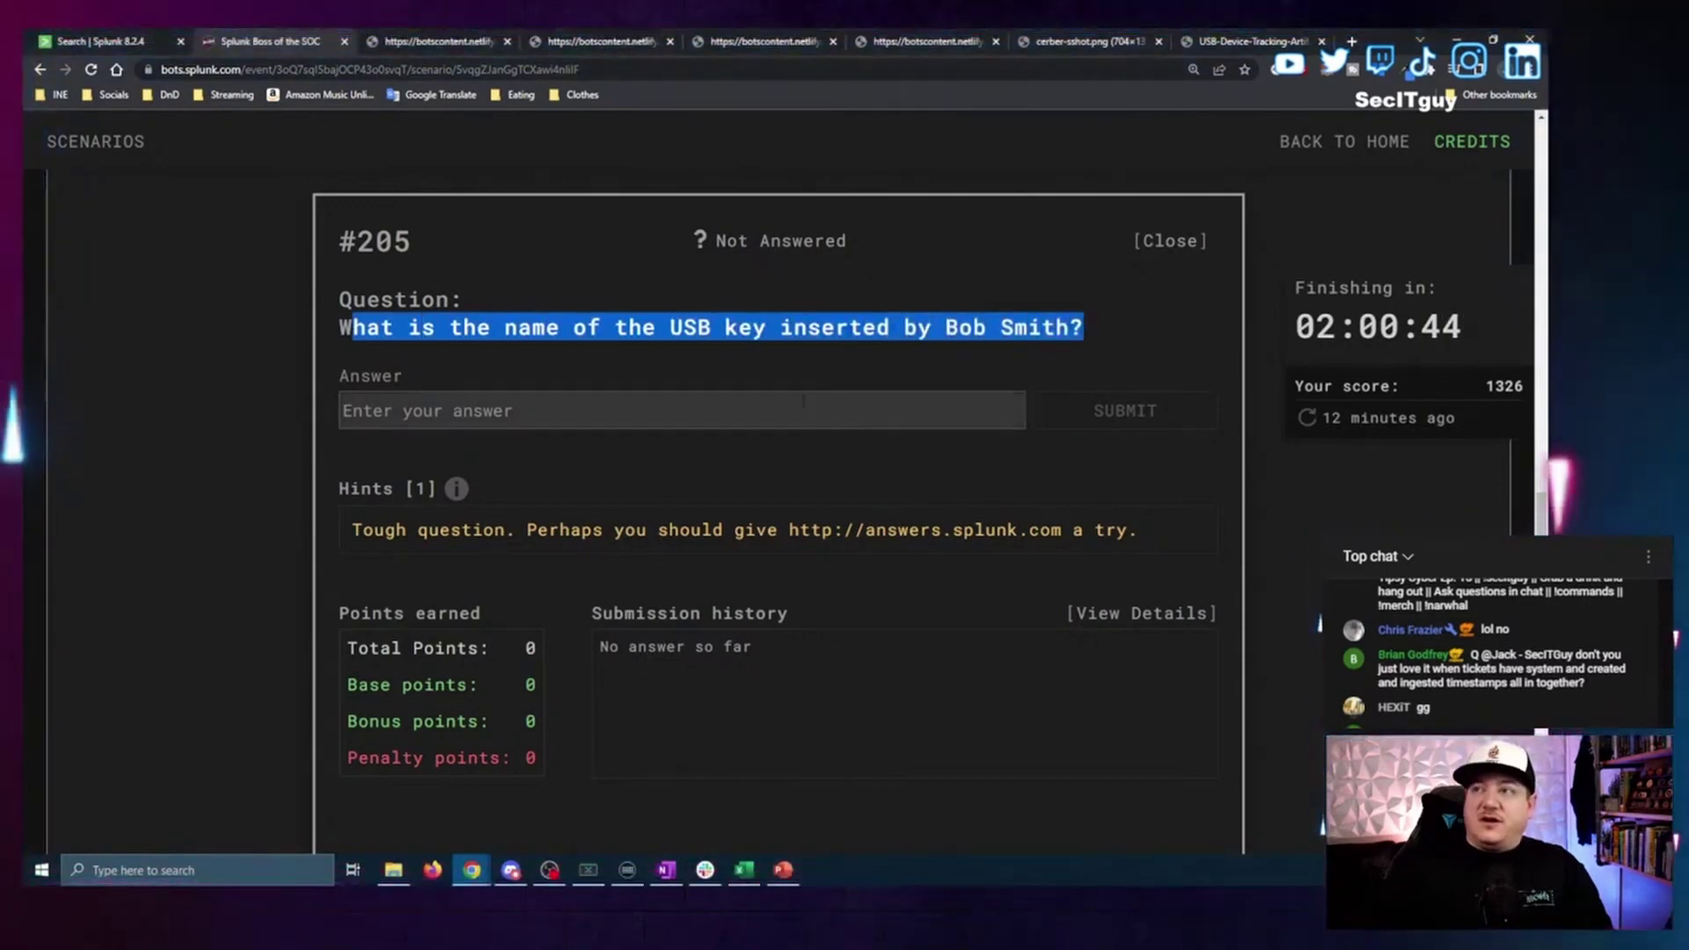
click(730, 422)
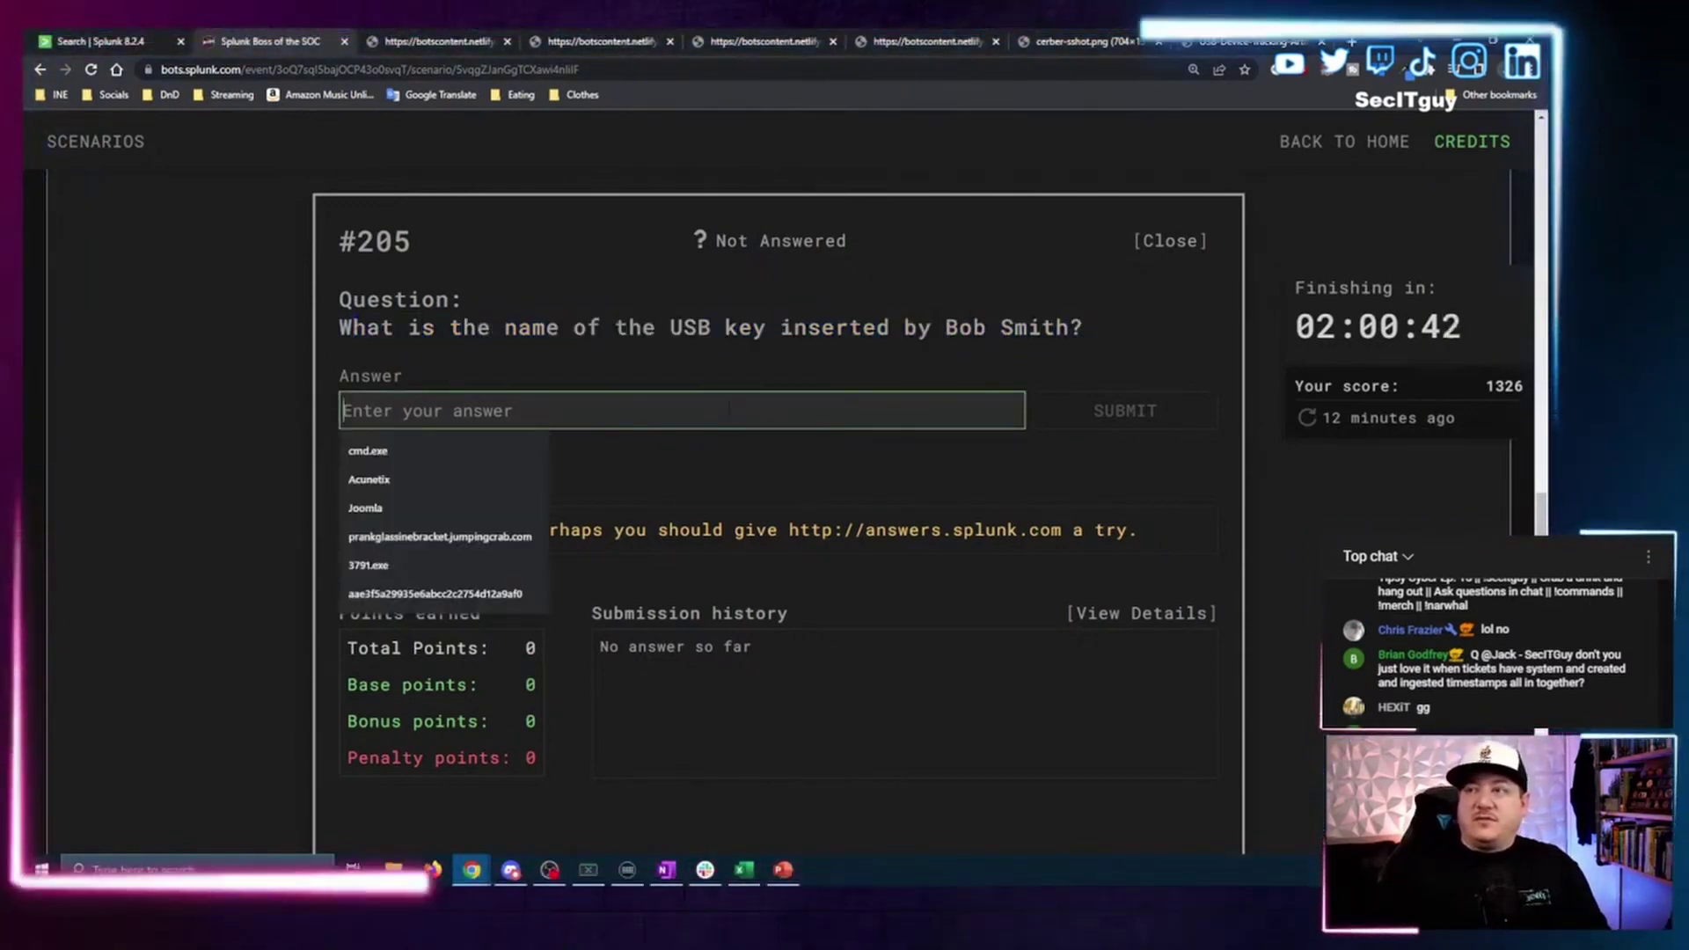
click(200, 441)
click(658, 410)
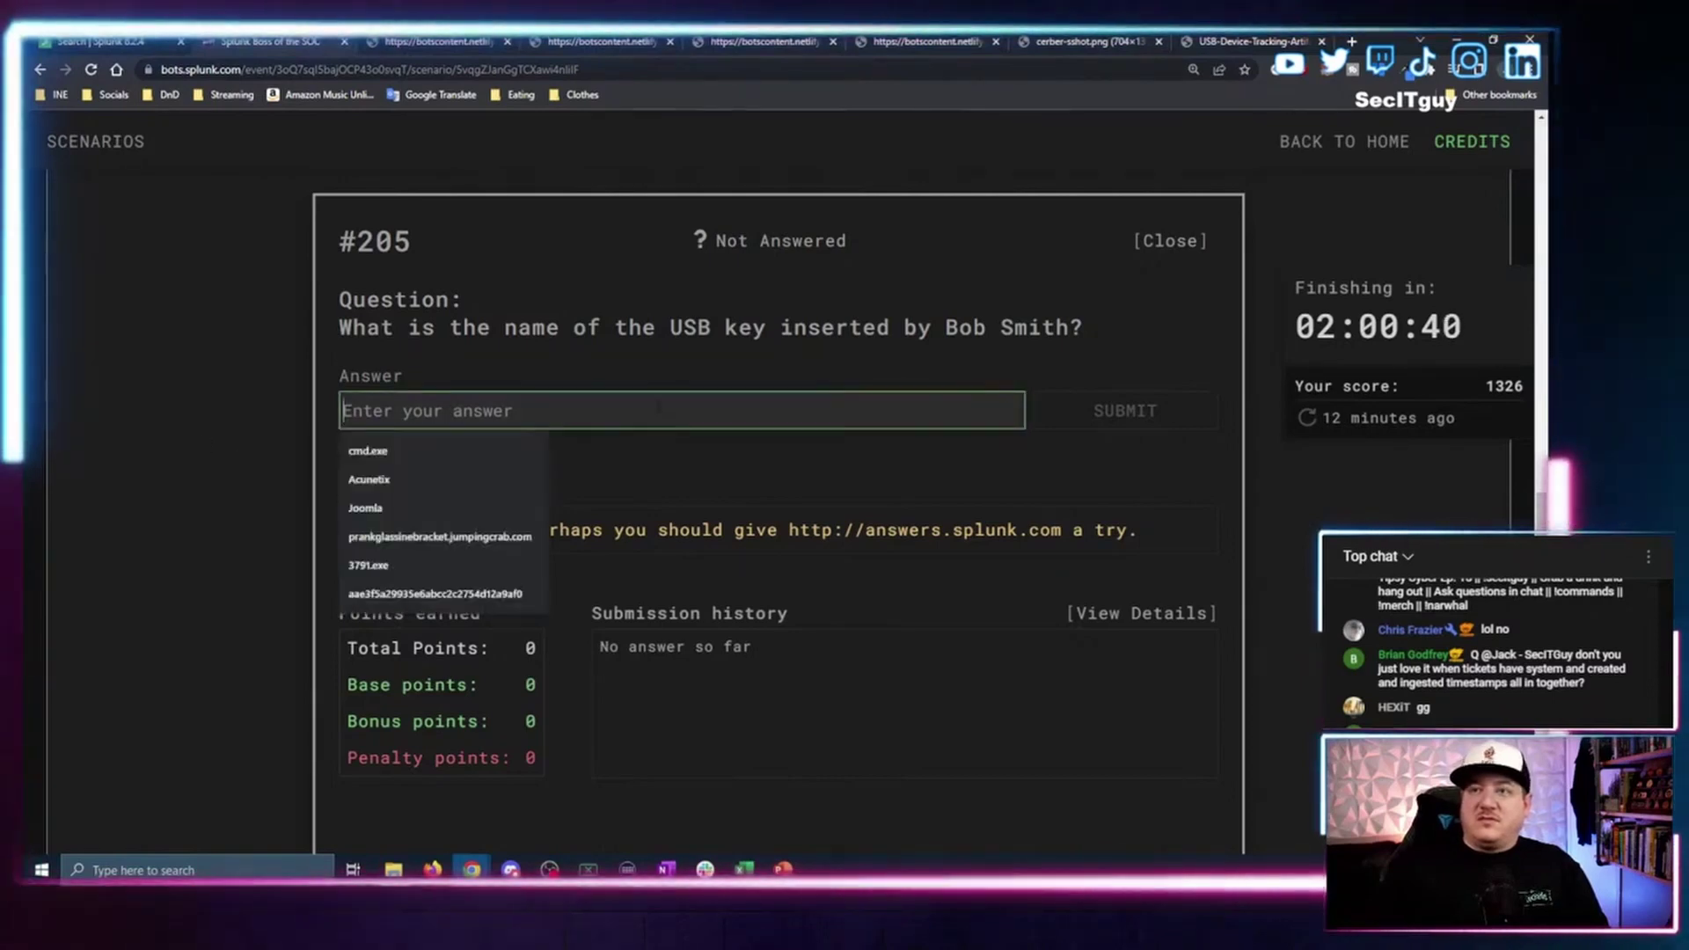
text(MIRANDA_PRI)
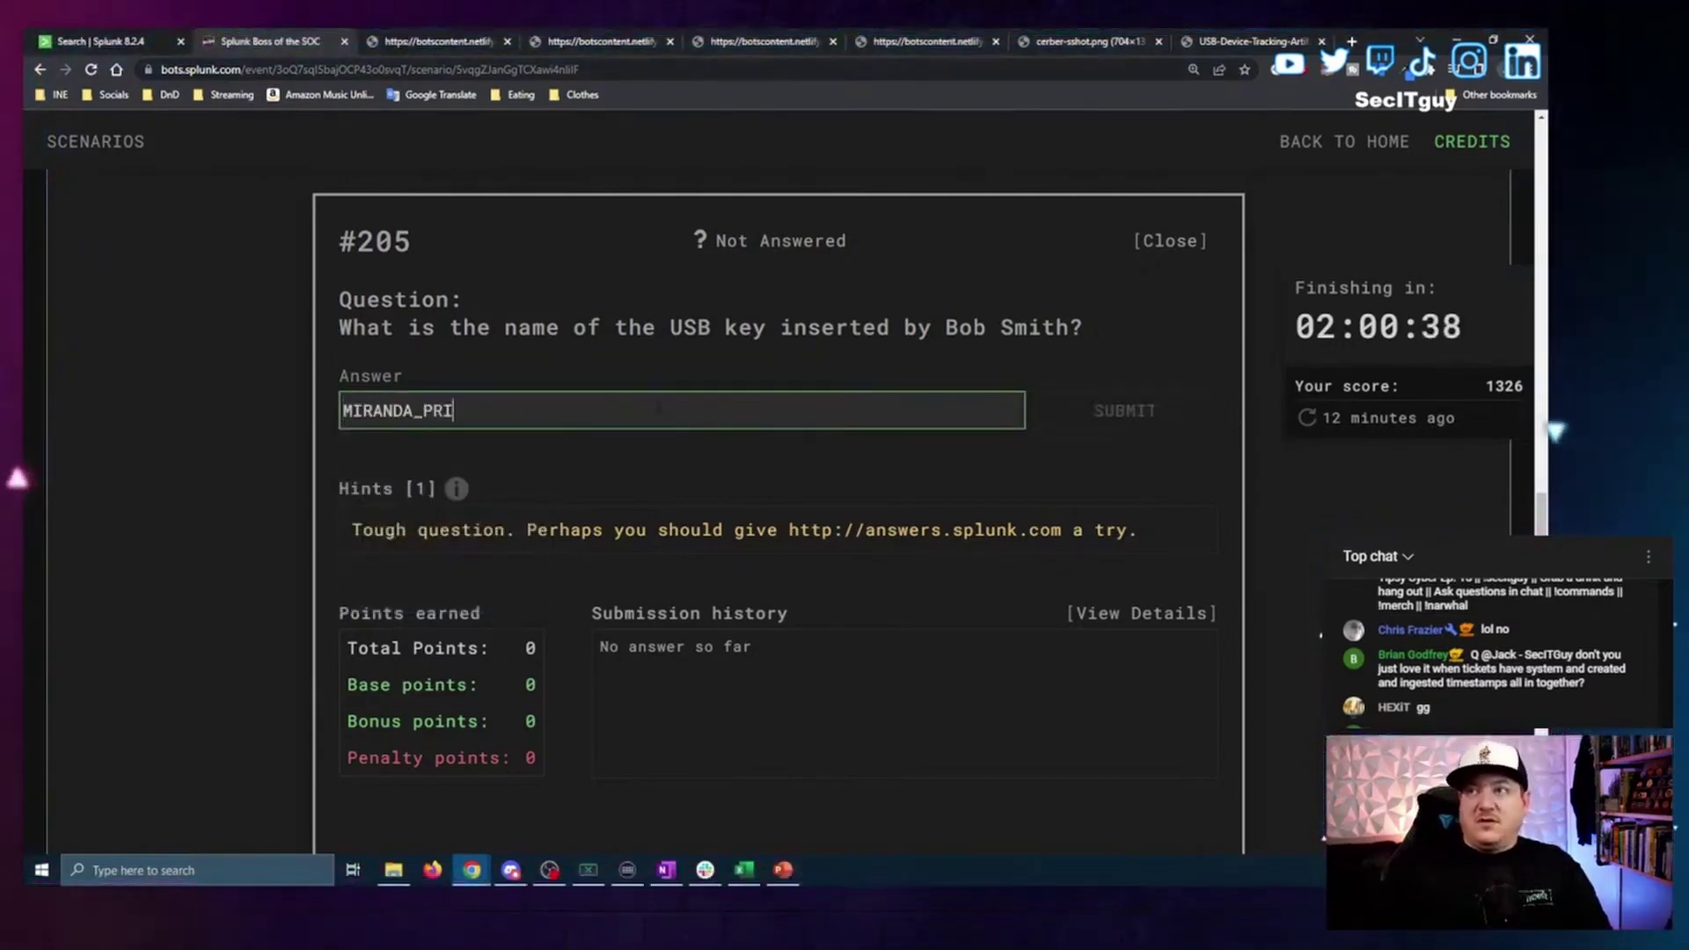
key(Return)
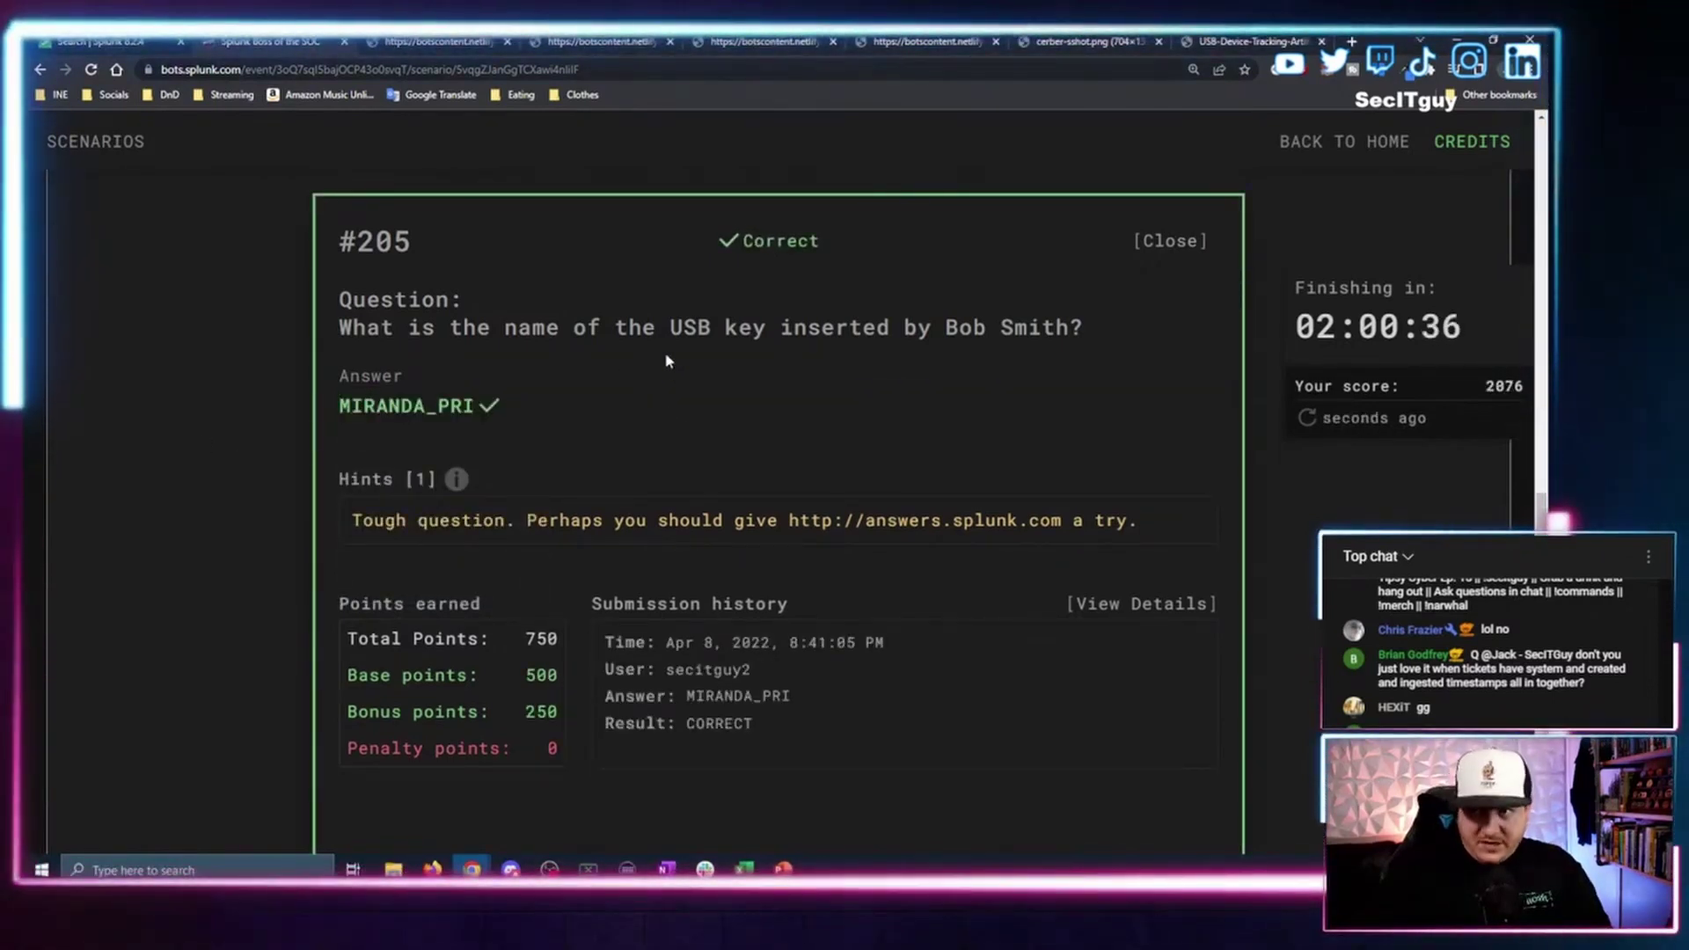
Close question #205 and read the unanswered questions #206 and #207.
click(1176, 240)
scroll(868, 414, down, 8)
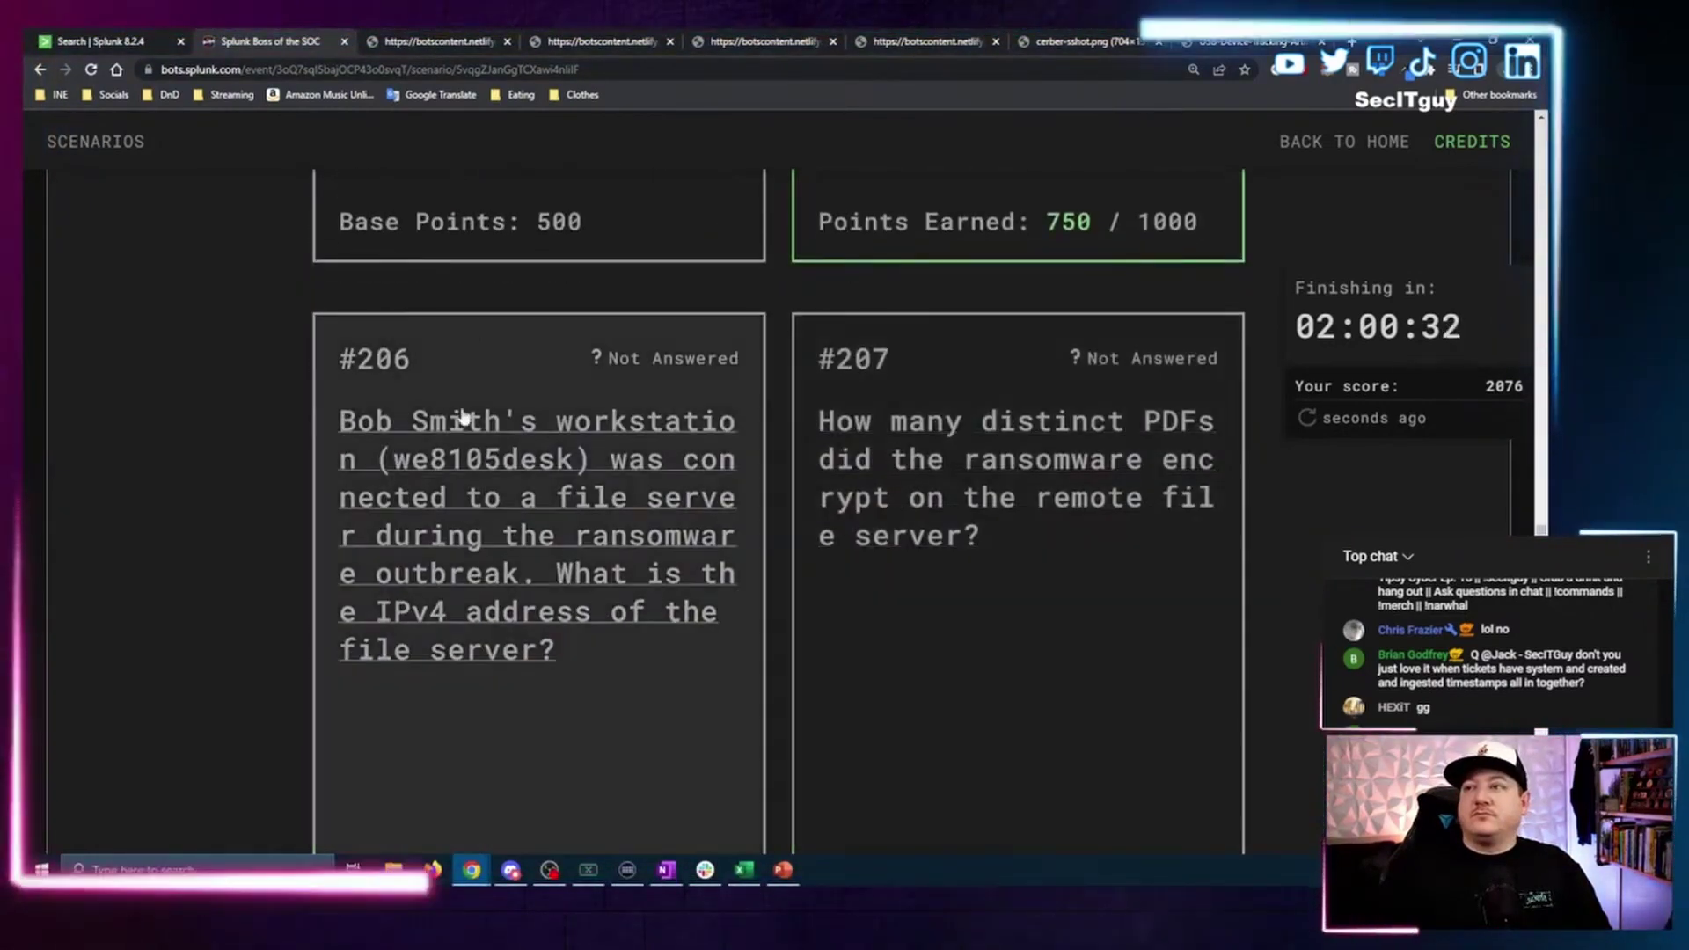
scroll(683, 396, down, 1)
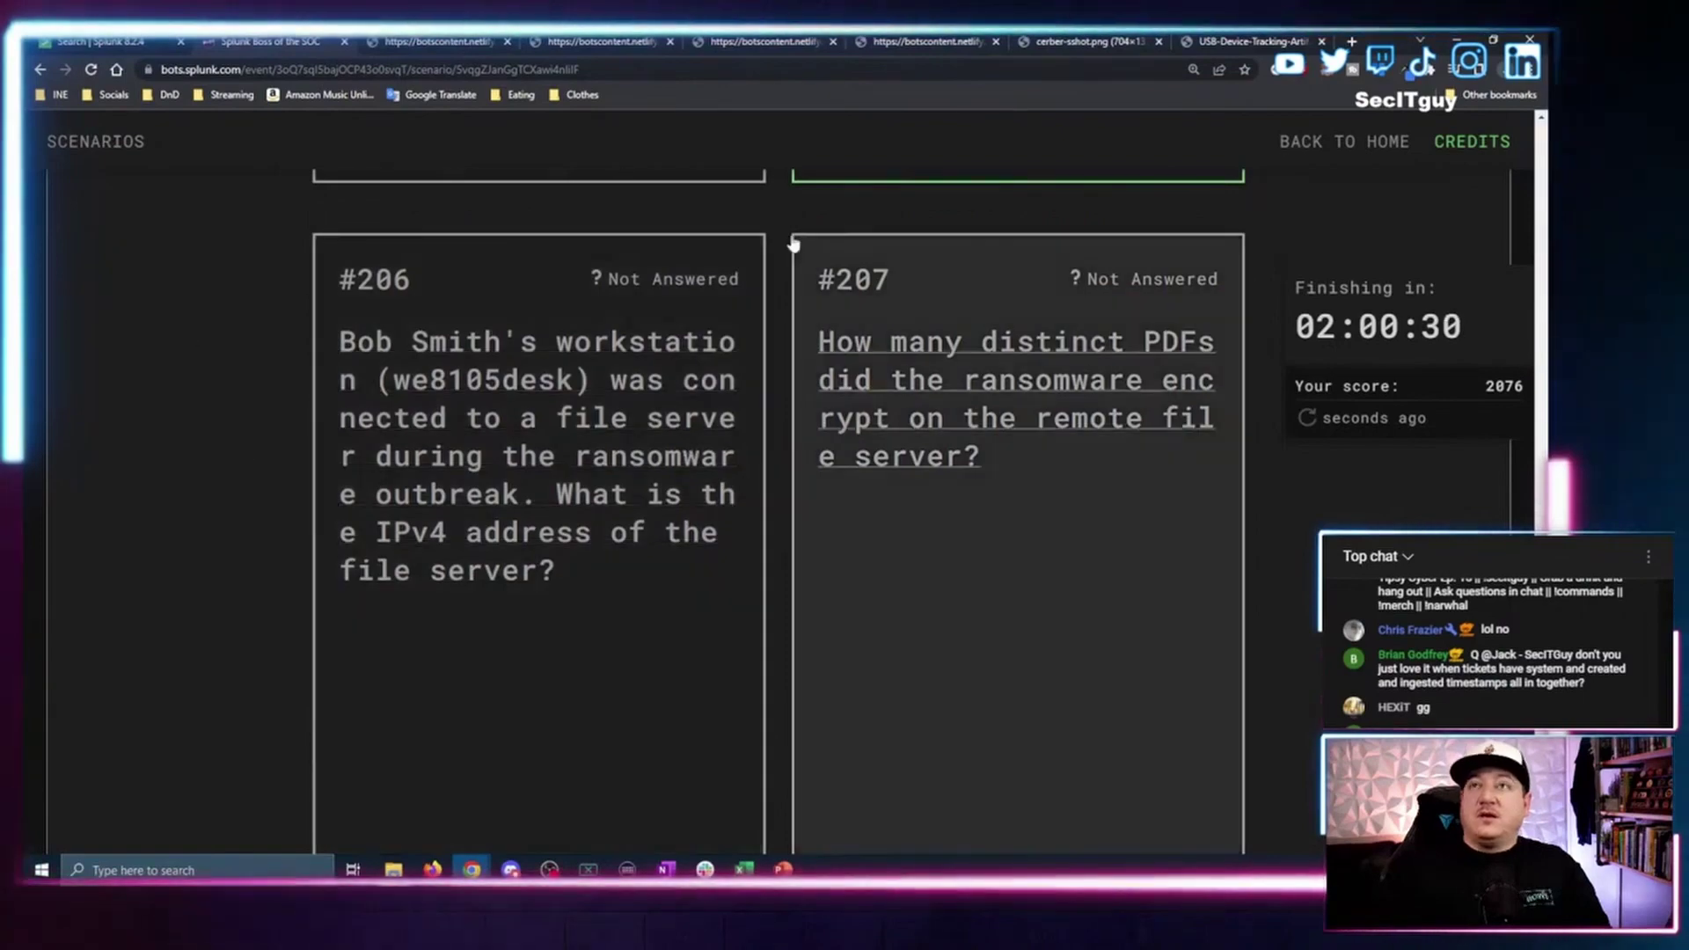